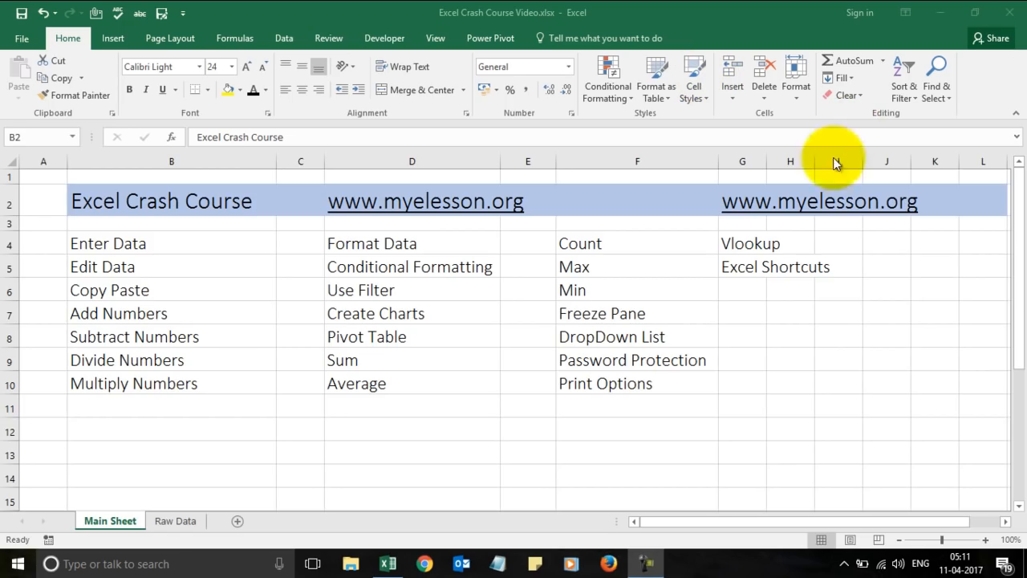
Select the Excel Shortcuts cell G5 and look at the Quick Access Toolbar customisation options.
{"action": "left_click", "coordinate": [742, 266]}
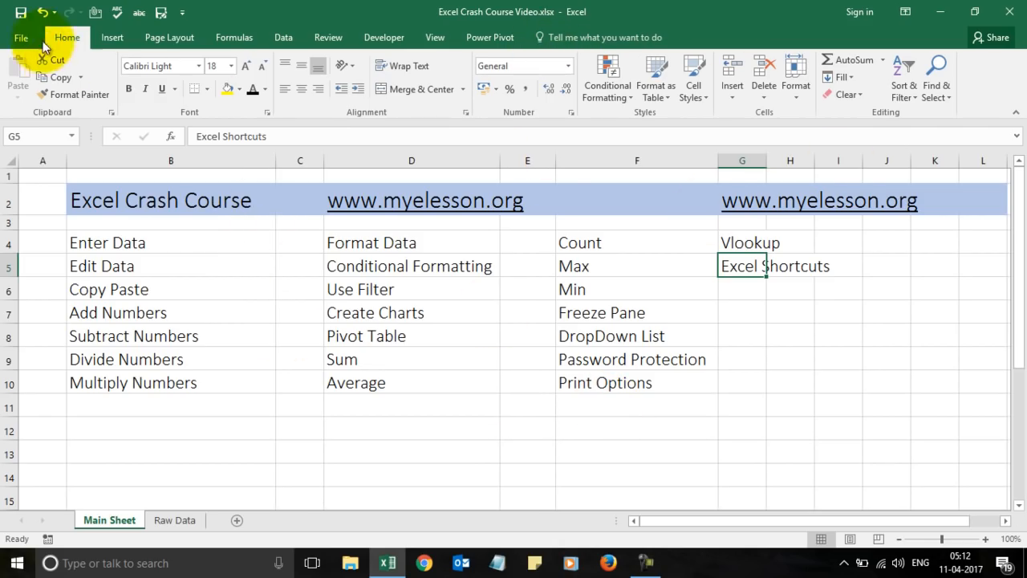
{"action": "left_click", "coordinate": [182, 13]}
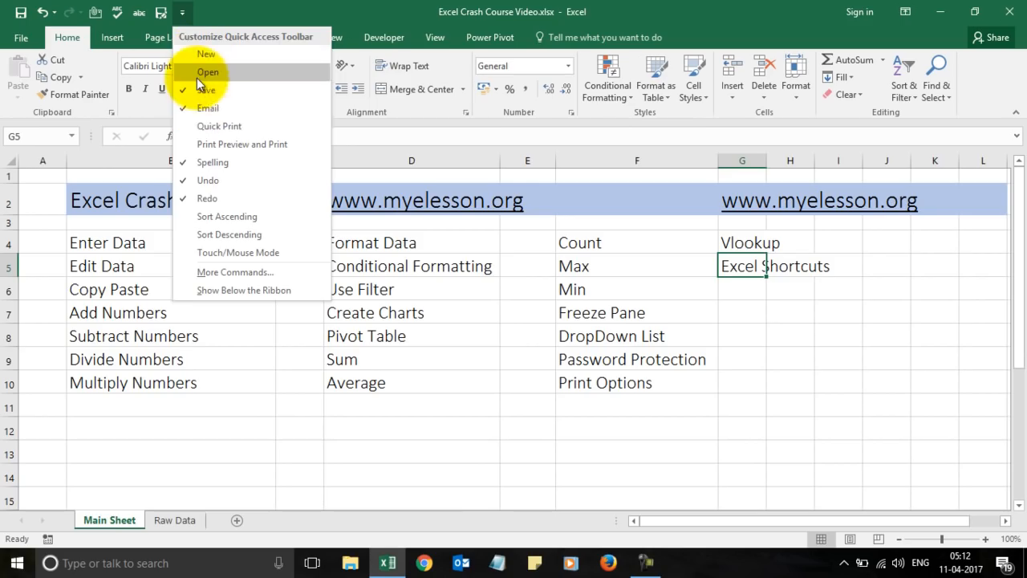
{"action": "left_click", "coordinate": [324, 7]}
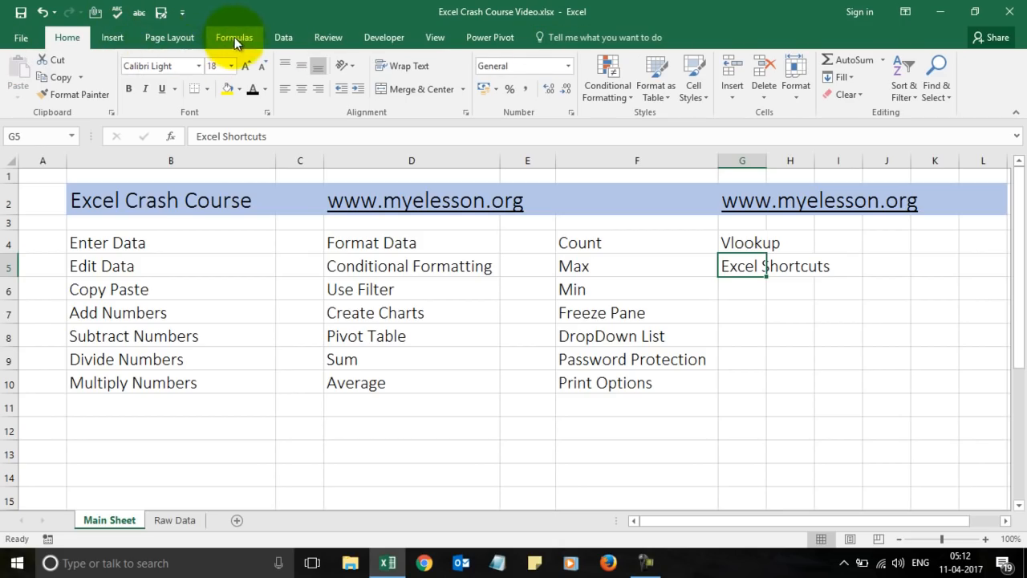
Tour the Insert, Page Layout, Formulas, Data and Review ribbon tabs, returning to Home.
{"action": "left_click", "coordinate": [110, 40]}
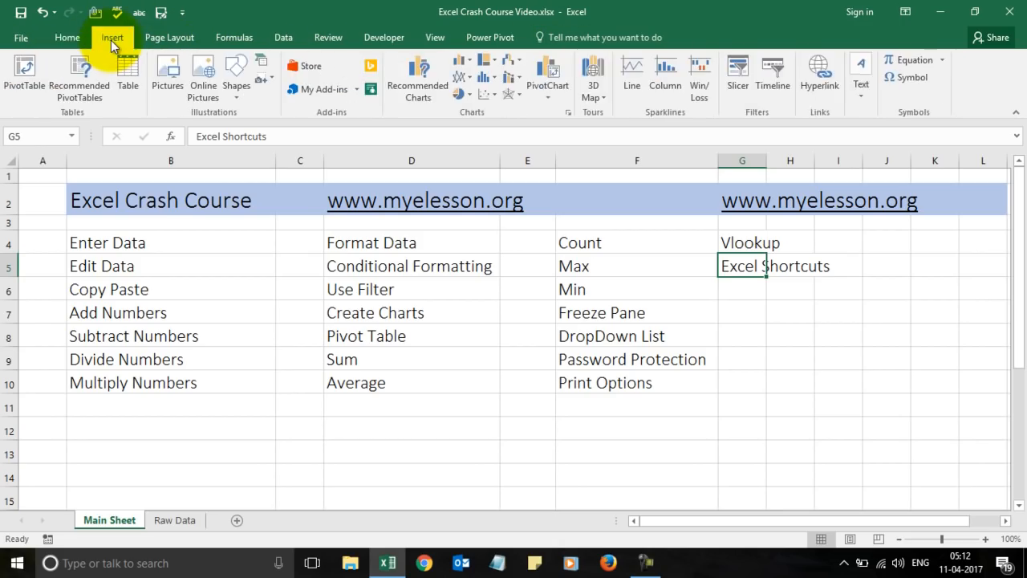
{"action": "left_click", "coordinate": [159, 40]}
{"action": "left_click", "coordinate": [240, 43]}
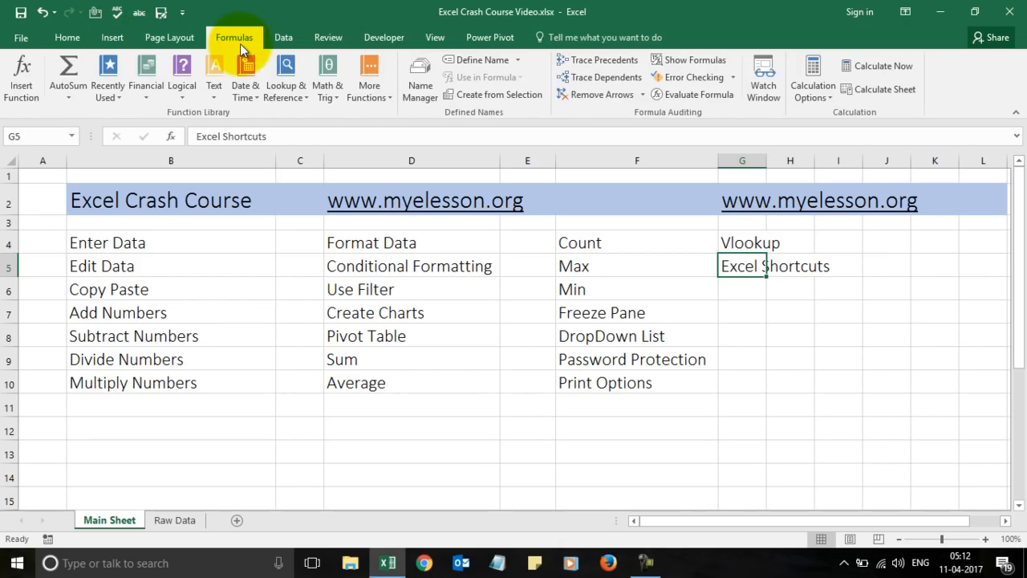
{"action": "left_click", "coordinate": [284, 39]}
{"action": "left_click", "coordinate": [317, 37]}
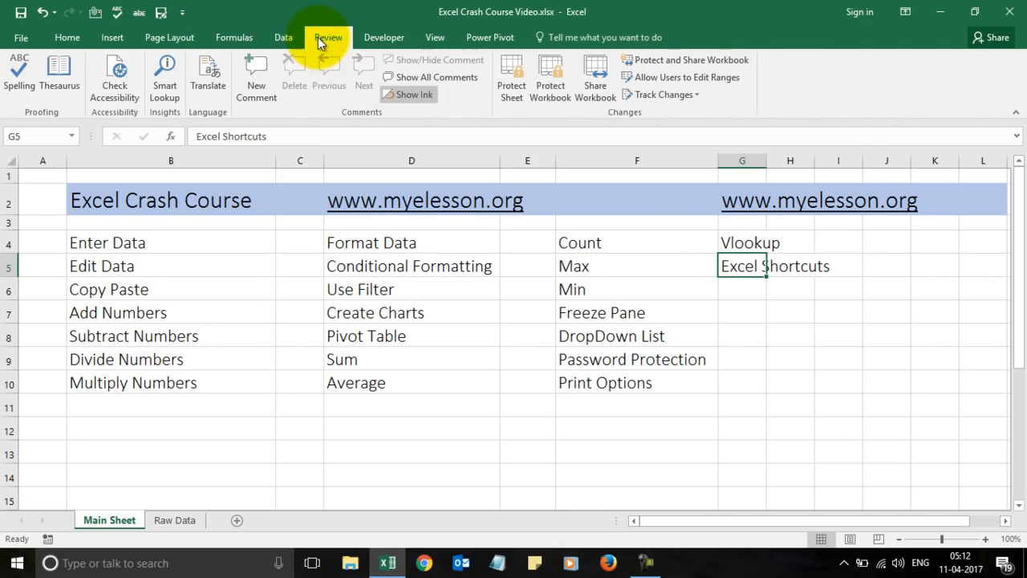
{"action": "left_click", "coordinate": [77, 42]}
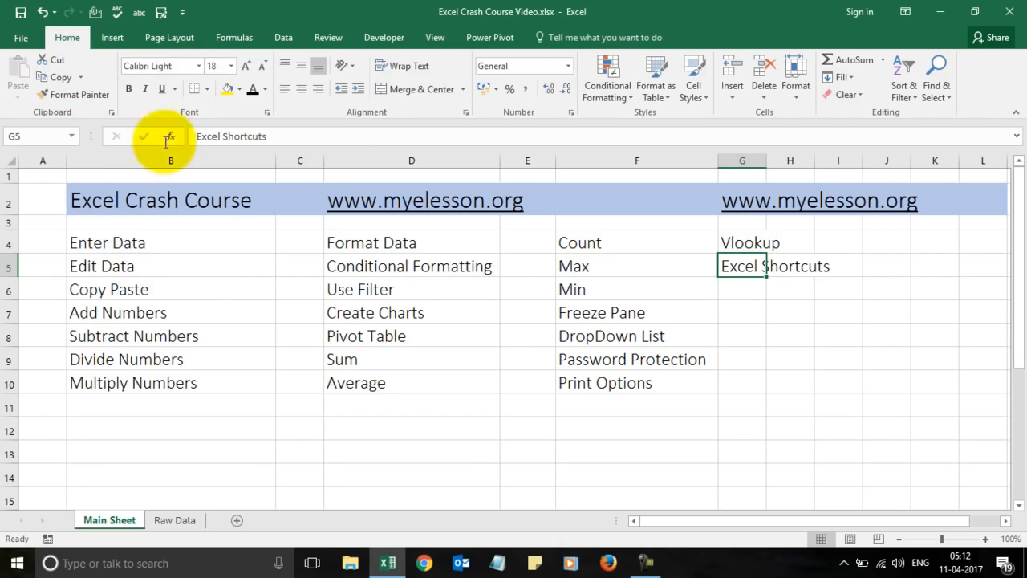
Check the G5 address in the Name Box and inspect the Enter Data cell B4's contents.
{"action": "left_click", "coordinate": [47, 138]}
{"action": "left_click", "coordinate": [177, 246]}
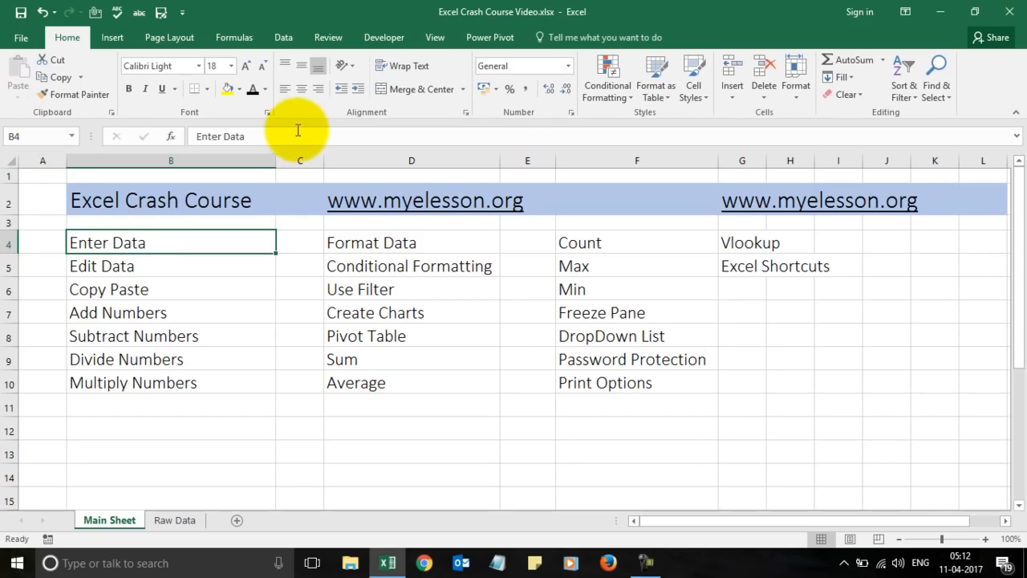
{"action": "left_click", "coordinate": [334, 130]}
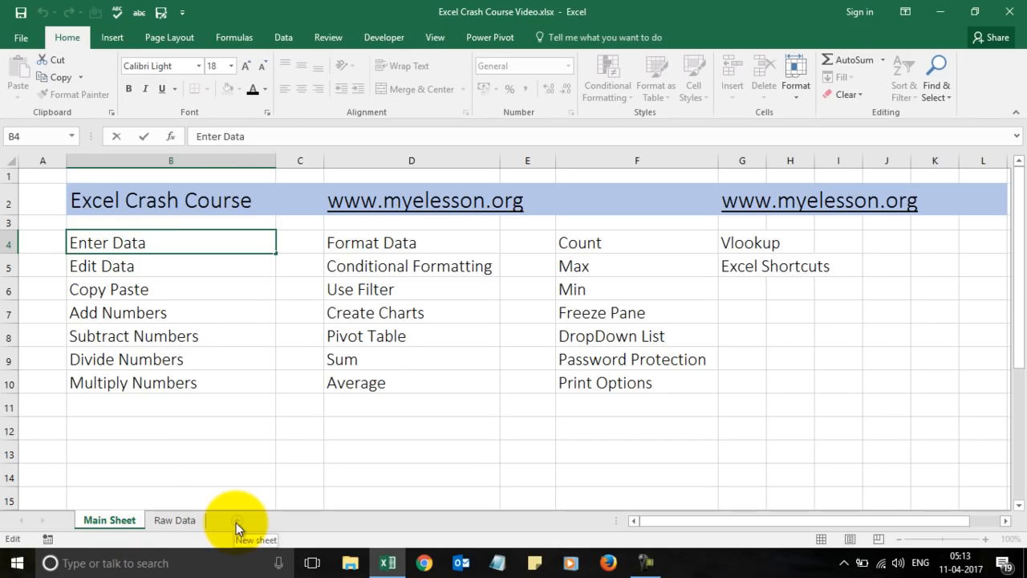
{"action": "left_click", "coordinate": [230, 502]}
{"action": "left_click", "coordinate": [300, 481]}
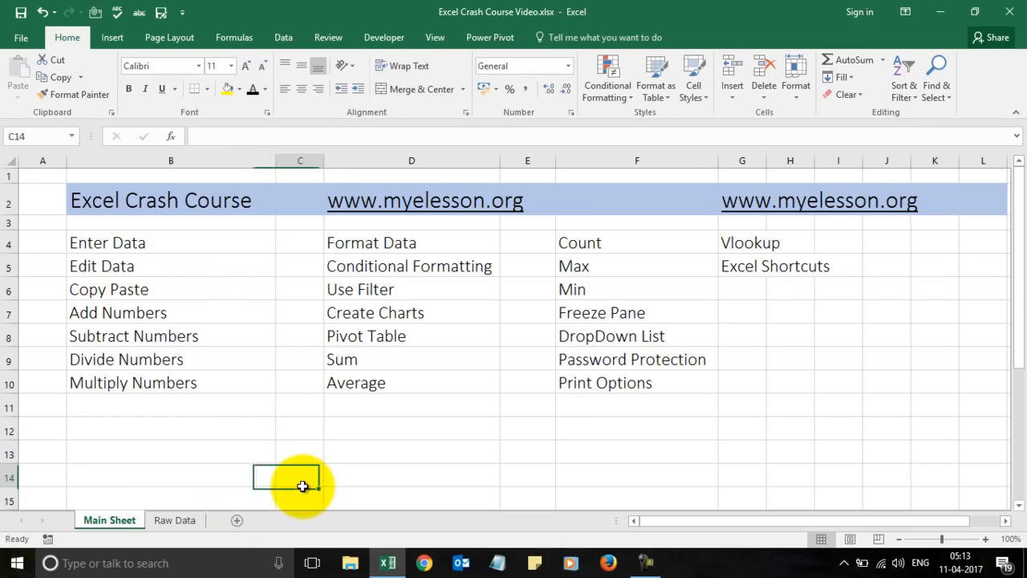
Add a new Sheet1, delete it, then switch between Raw Data and Main Sheet.
{"action": "left_click", "coordinate": [239, 521]}
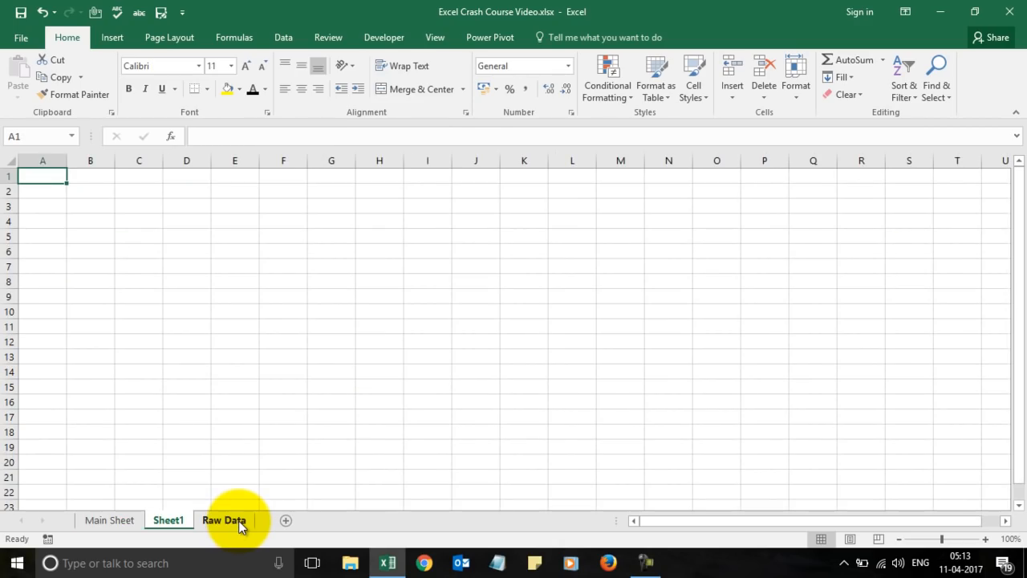
{"action": "right_click", "coordinate": [185, 520]}
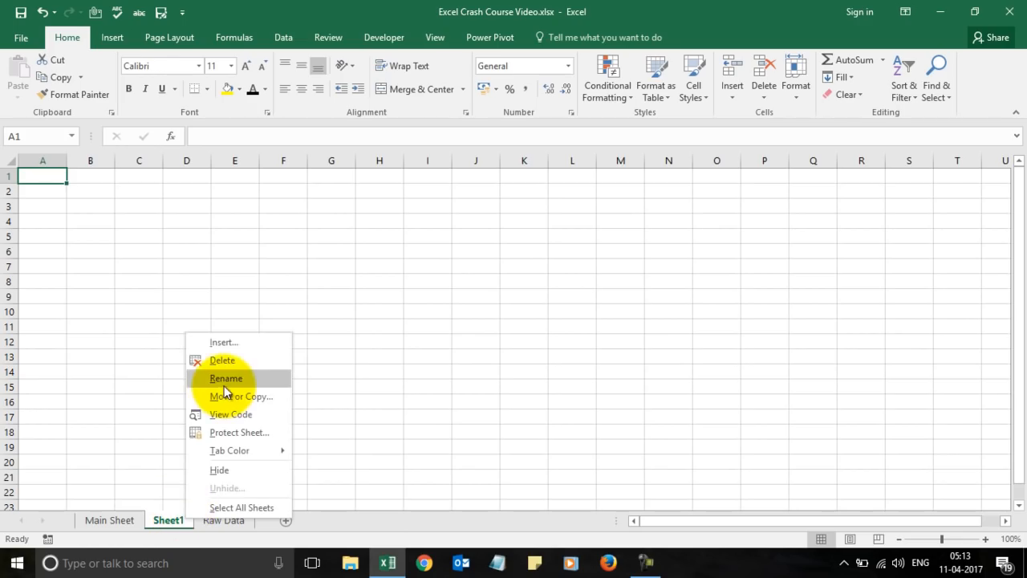
{"action": "left_click", "coordinate": [223, 360]}
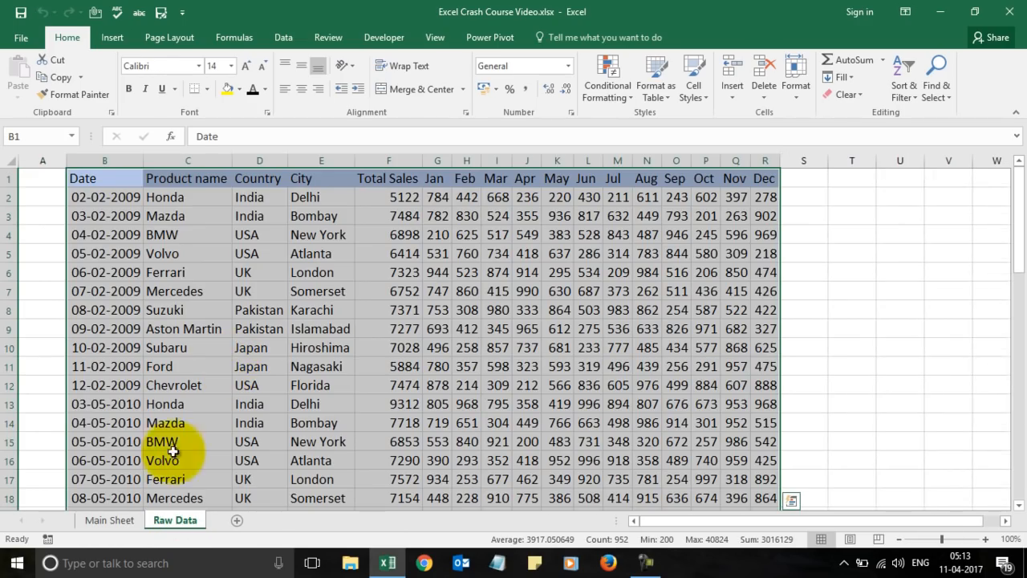
{"action": "left_click", "coordinate": [120, 520]}
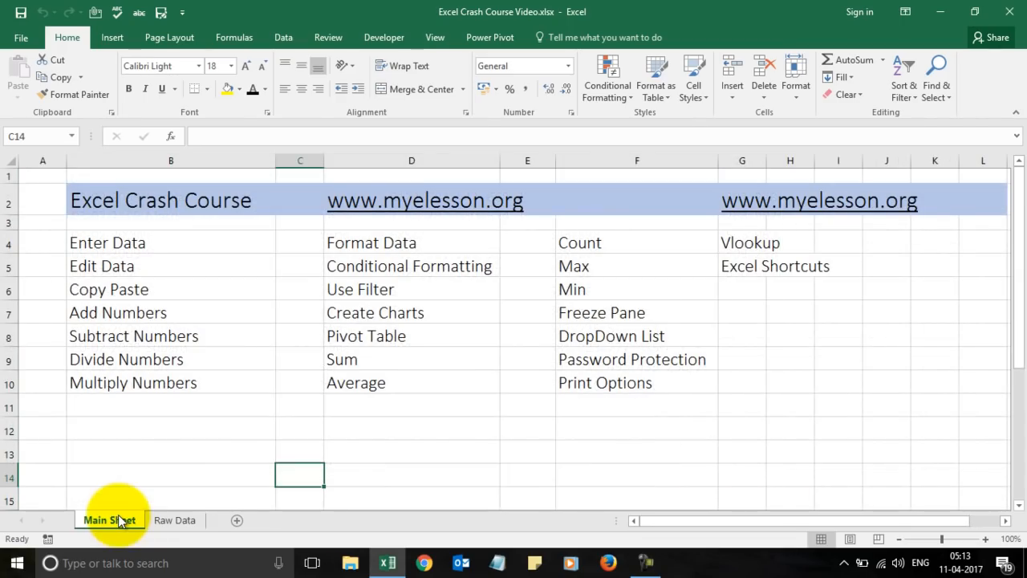
{"action": "left_click", "coordinate": [171, 520]}
{"action": "left_click", "coordinate": [117, 520]}
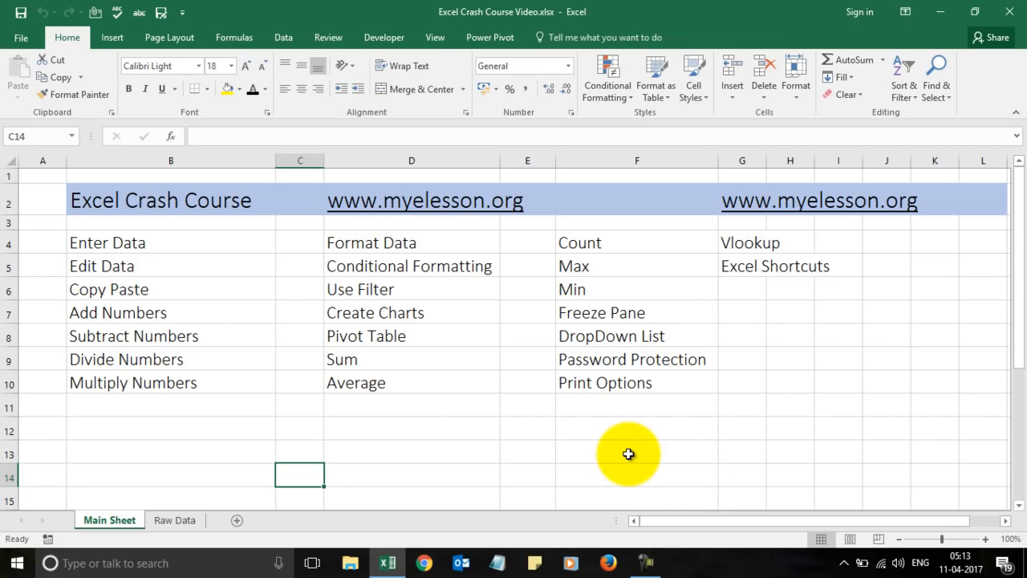
Enter 1a#^:) into cell C4 beside Enter Data.
{"action": "left_click", "coordinate": [190, 237]}
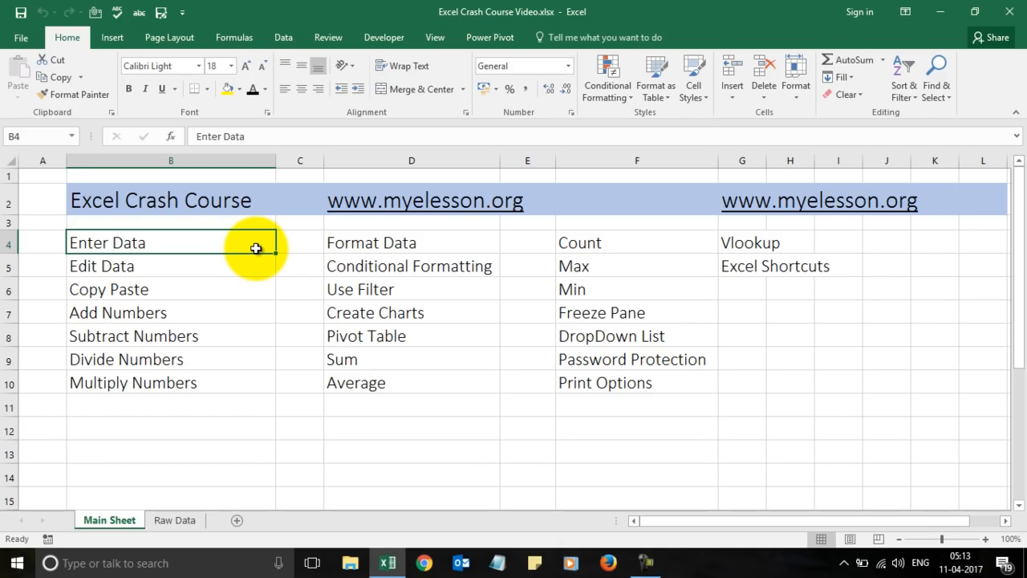
{"action": "left_click", "coordinate": [302, 247]}
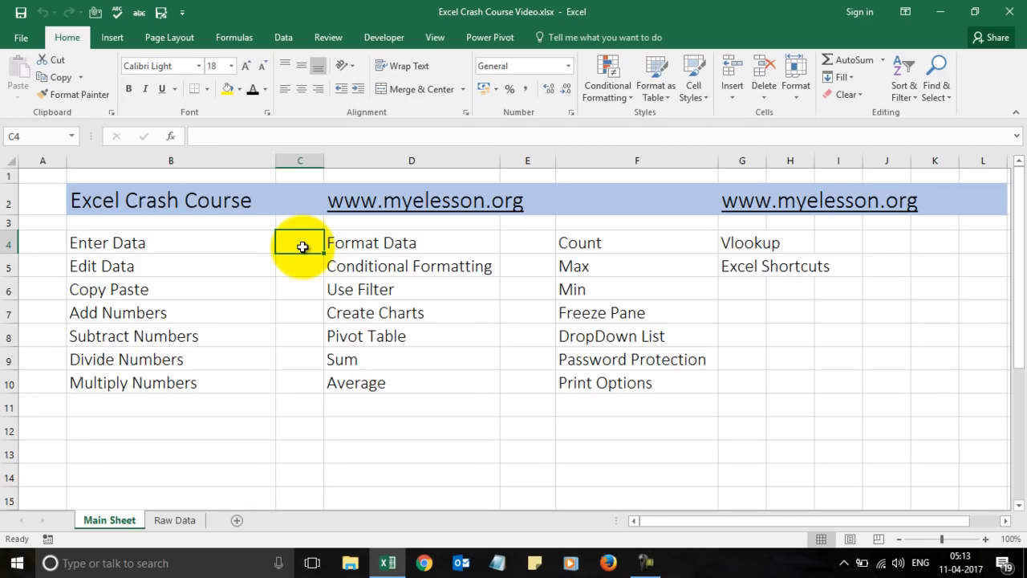
{"action": "left_click", "coordinate": [298, 260]}
{"action": "left_click", "coordinate": [298, 239]}
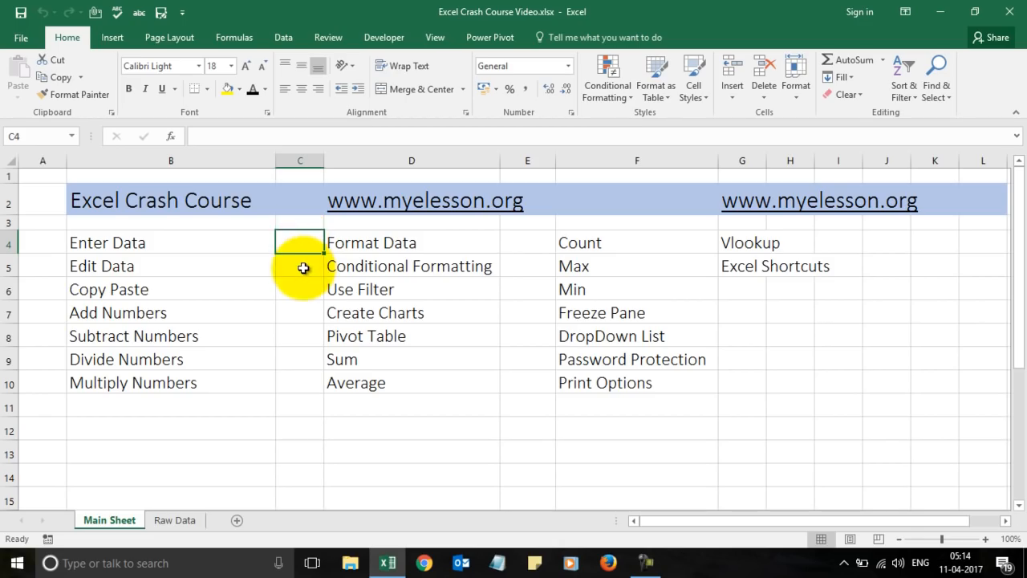
{"action": "left_click", "coordinate": [303, 266]}
{"action": "left_click", "coordinate": [304, 247]}
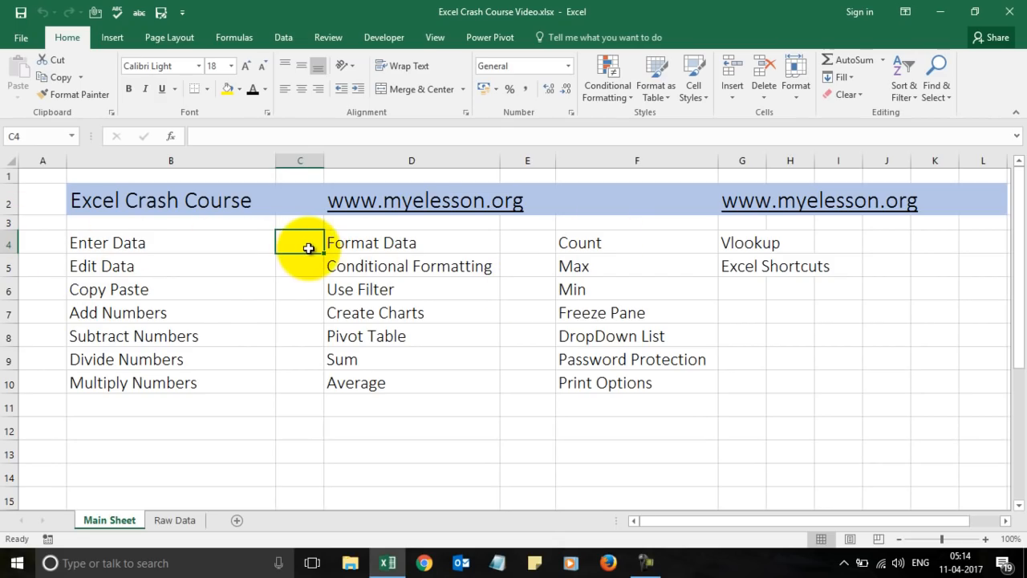
{"action": "type", "text": "1"}
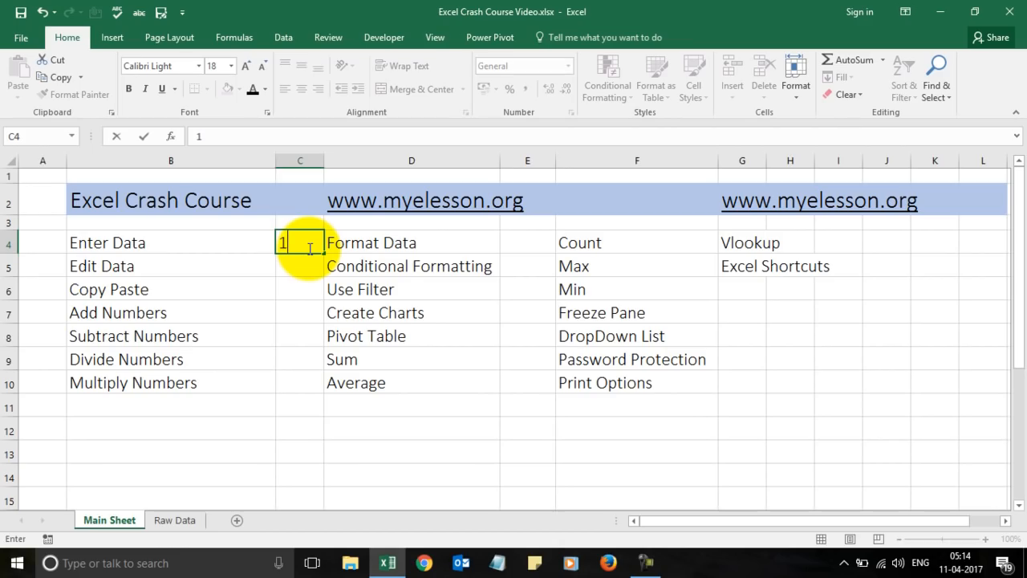
{"action": "type", "text": "a#"}
{"action": "type", "text": "^:)"}
{"action": "key", "text": "Return"}
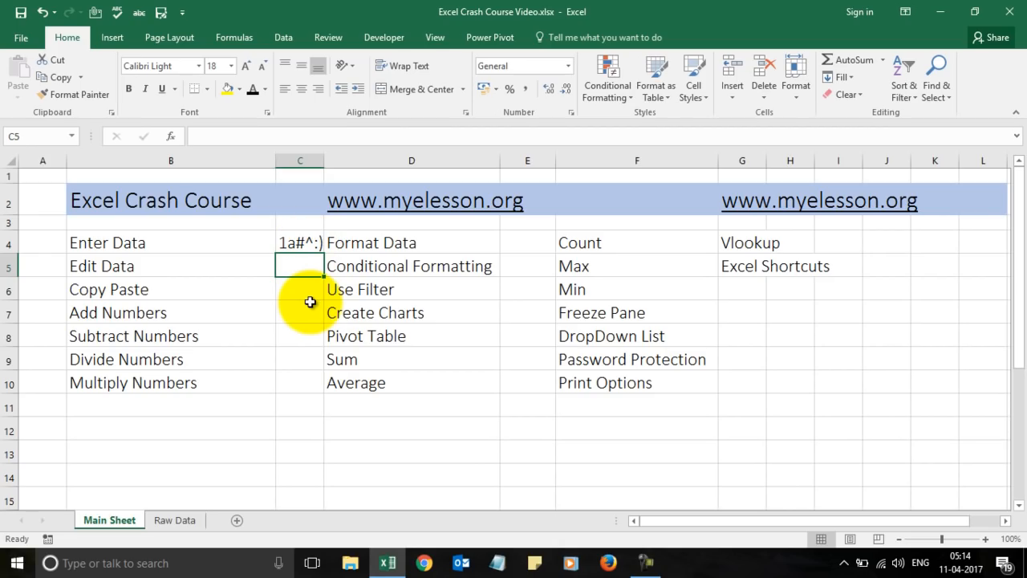
Move between C4 and C5 to check the new 1a#^:) entry.
{"action": "key", "text": "Up"}
{"action": "key", "text": "Down"}
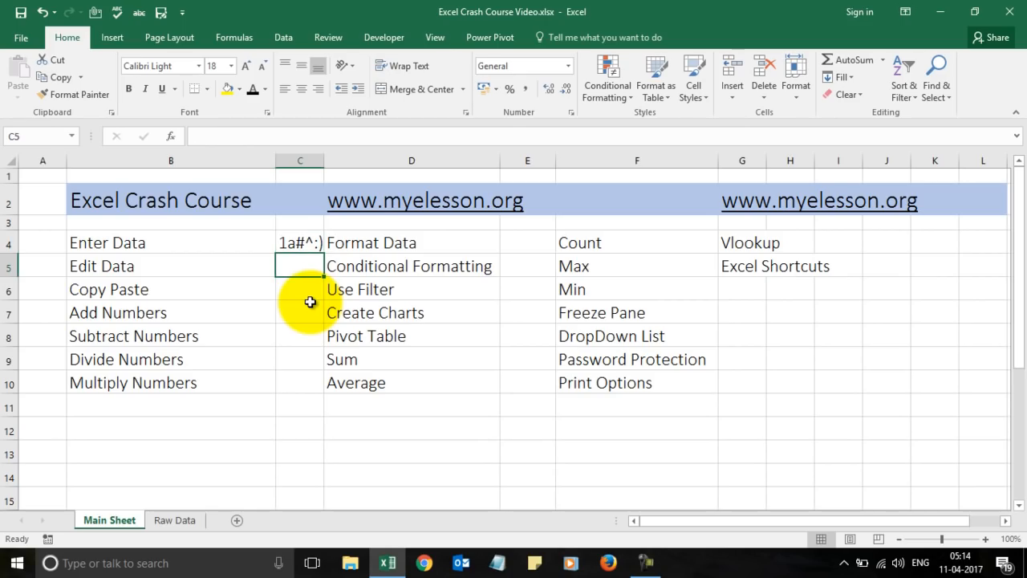
{"action": "left_click", "coordinate": [296, 242]}
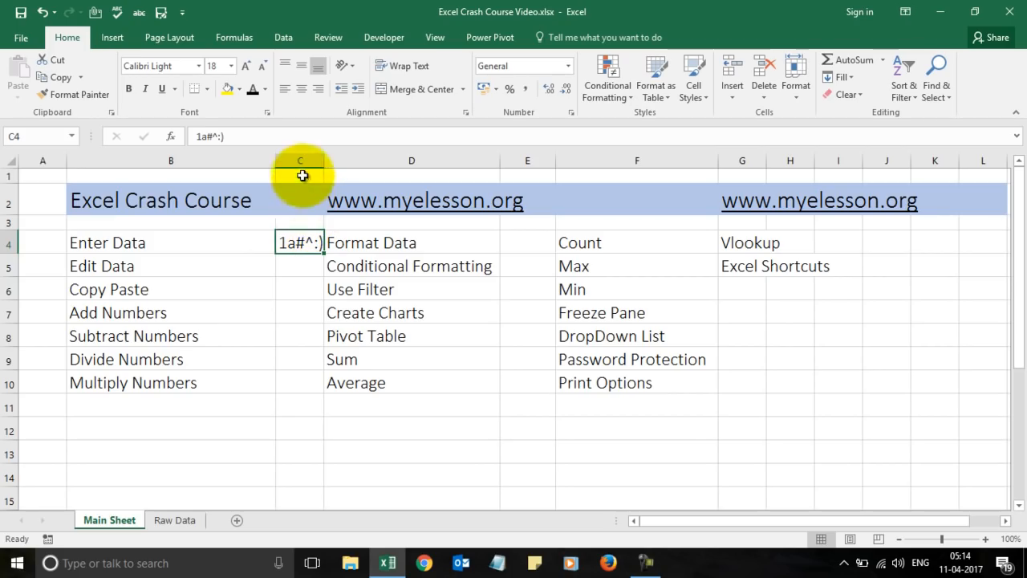
{"action": "left_click", "coordinate": [305, 264]}
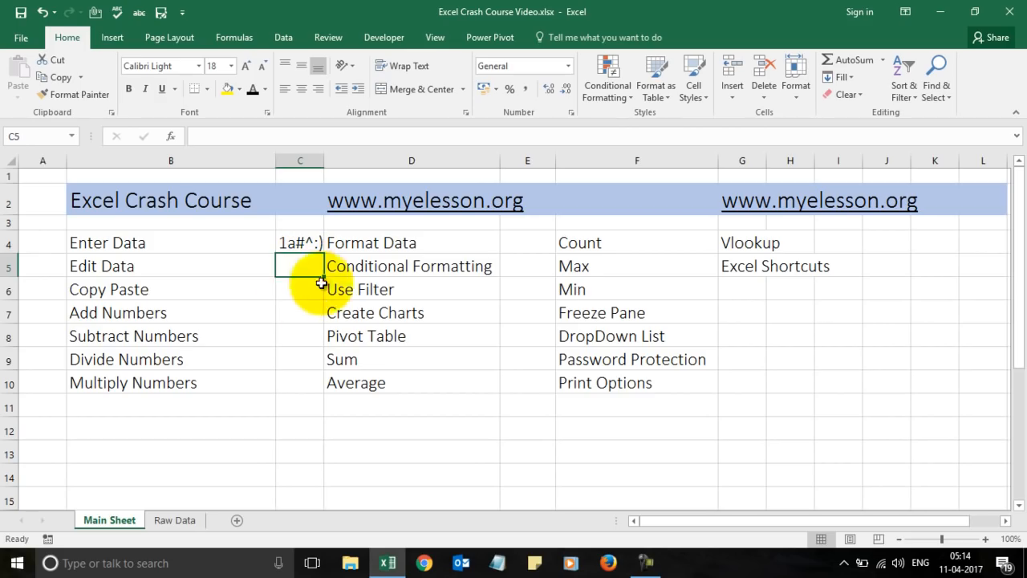
Copy 1a#^:) from C4 with the right-click menu, paste it into C5, and check it in the formula bar.
{"action": "left_click", "coordinate": [104, 294]}
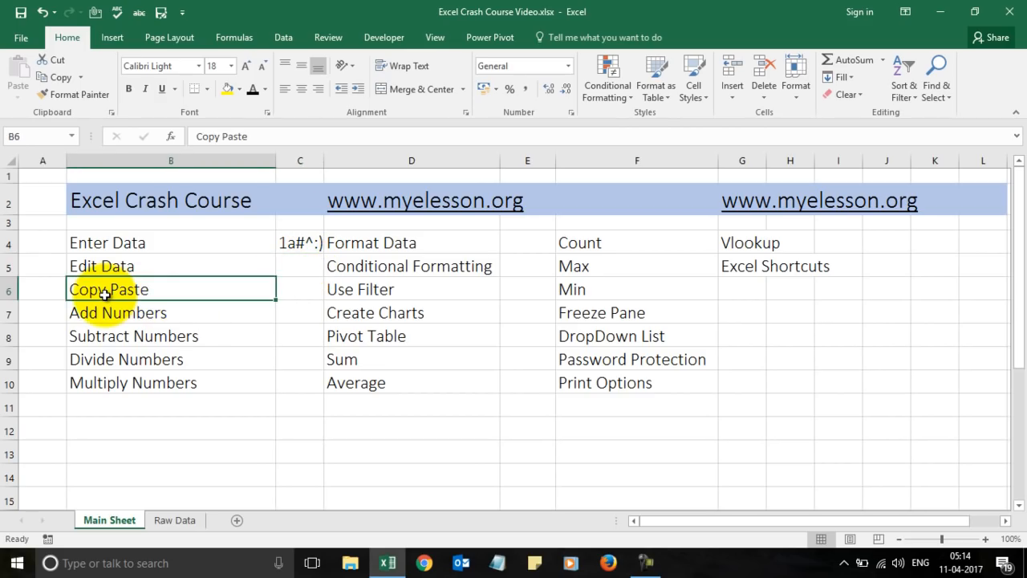
{"action": "left_click", "coordinate": [306, 241]}
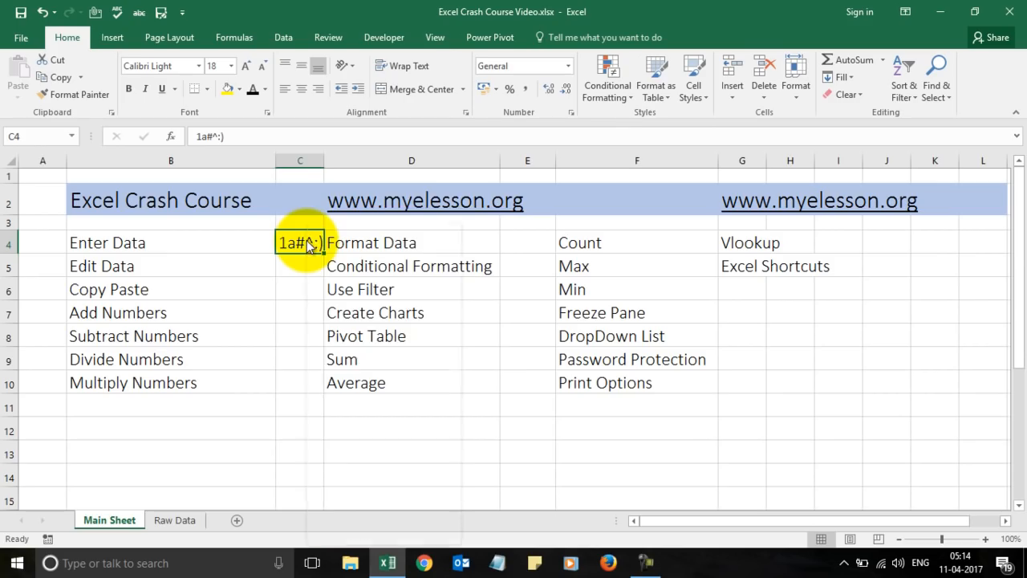
{"action": "right_click", "coordinate": [307, 239]}
{"action": "left_click", "coordinate": [343, 252]}
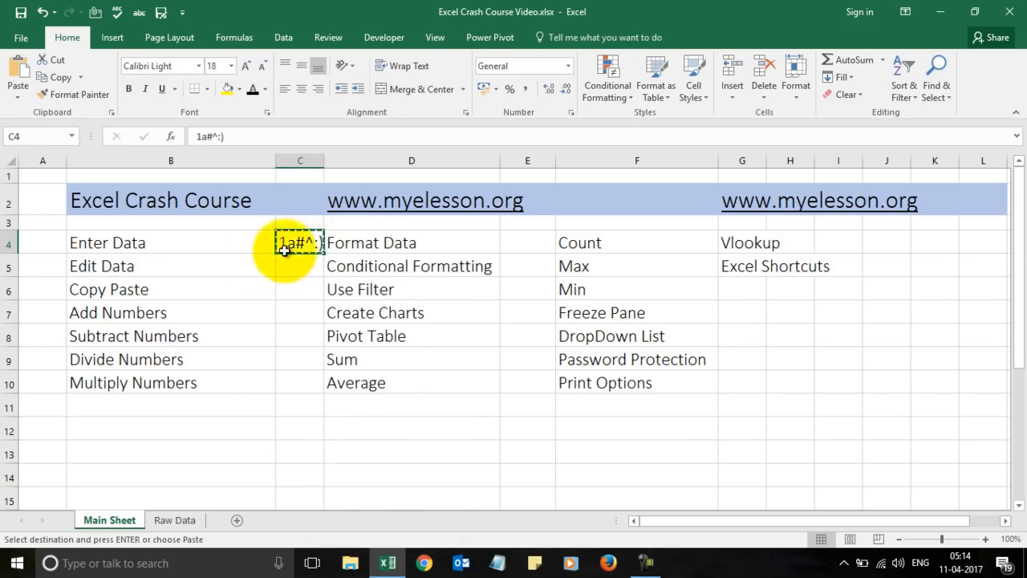
{"action": "left_click", "coordinate": [294, 267]}
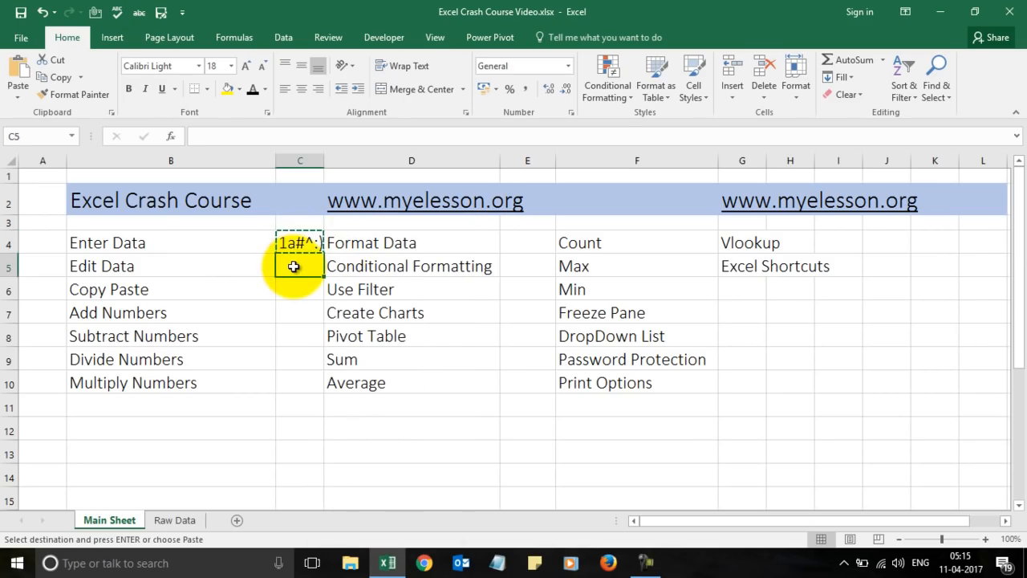
{"action": "right_click", "coordinate": [294, 267]}
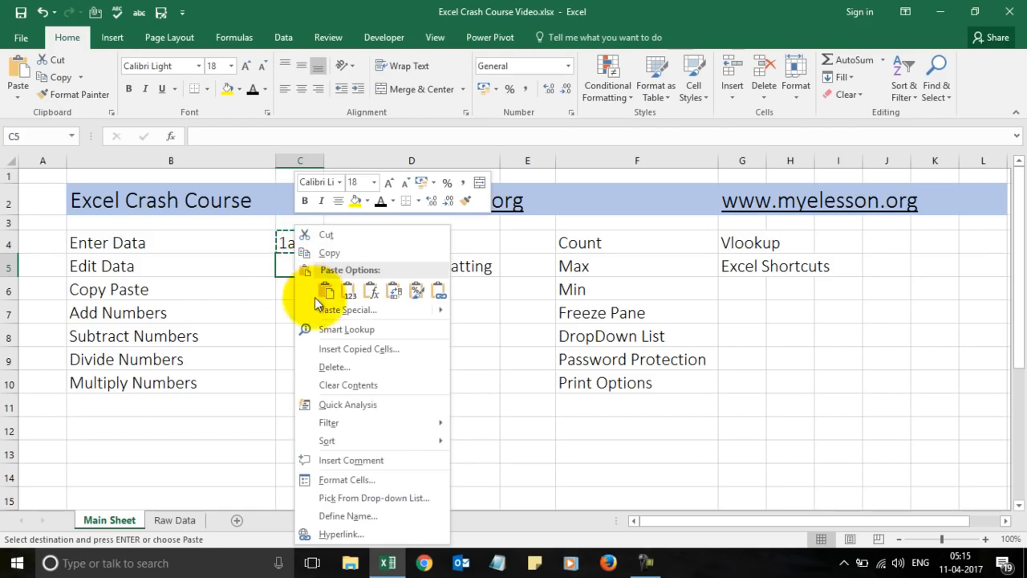
{"action": "left_click", "coordinate": [324, 292]}
{"action": "left_click", "coordinate": [297, 286]}
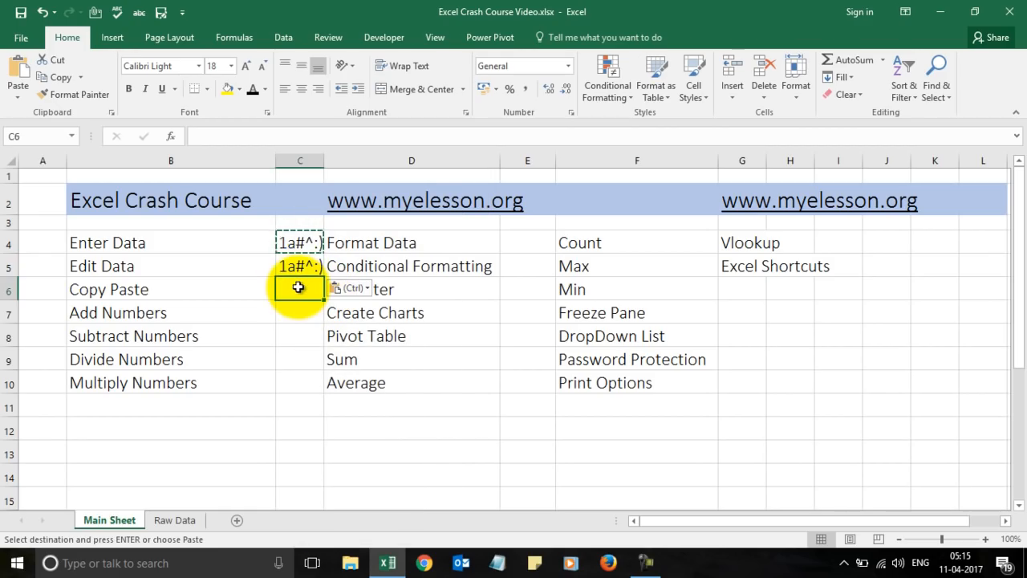
{"action": "left_click", "coordinate": [297, 268]}
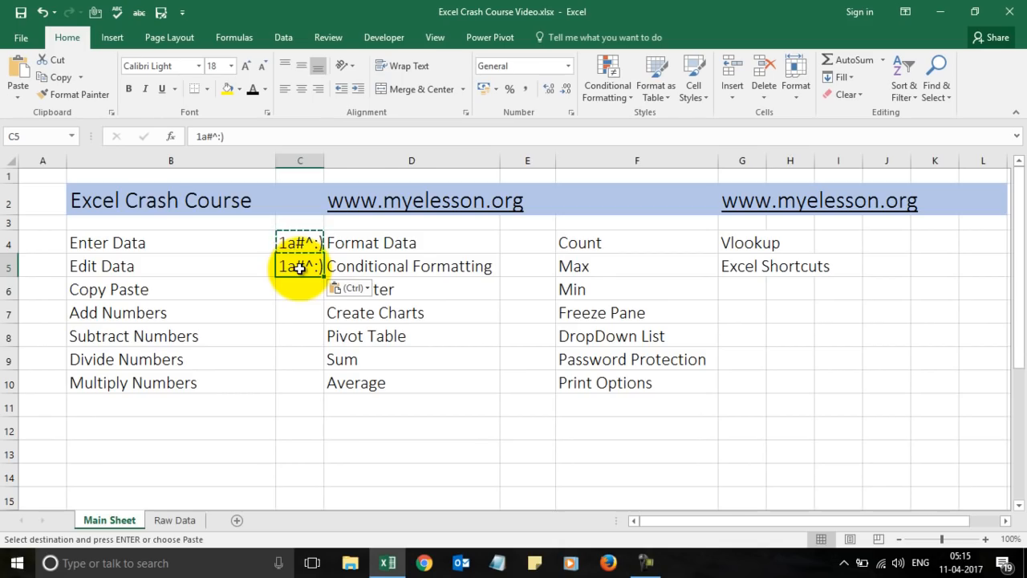
{"action": "left_click", "coordinate": [257, 137]}
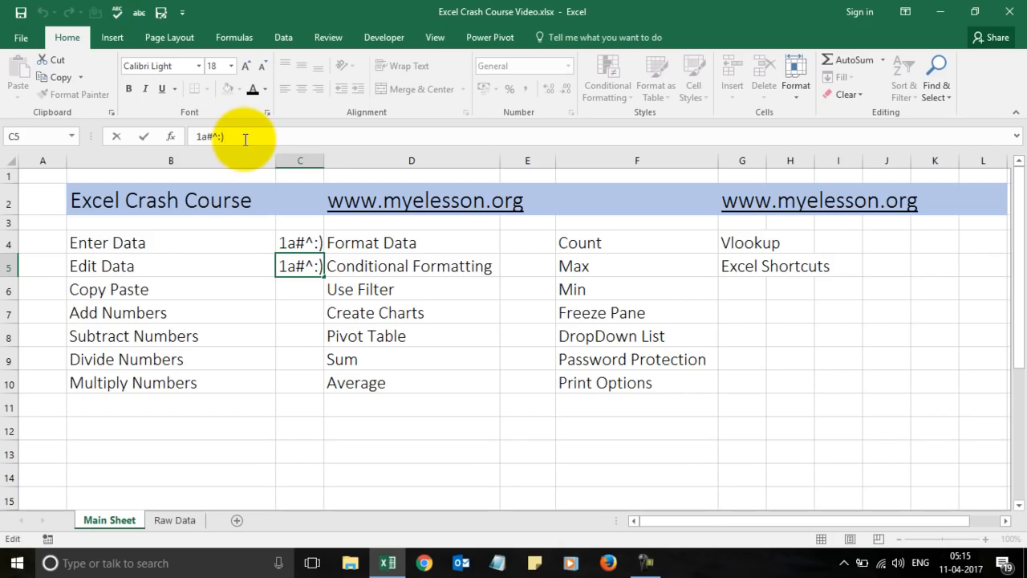
Replace 1a#^ in C5 with 'Like This', then trim 'This' so C5 reads Like :).
{"action": "left_click", "coordinate": [247, 353]}
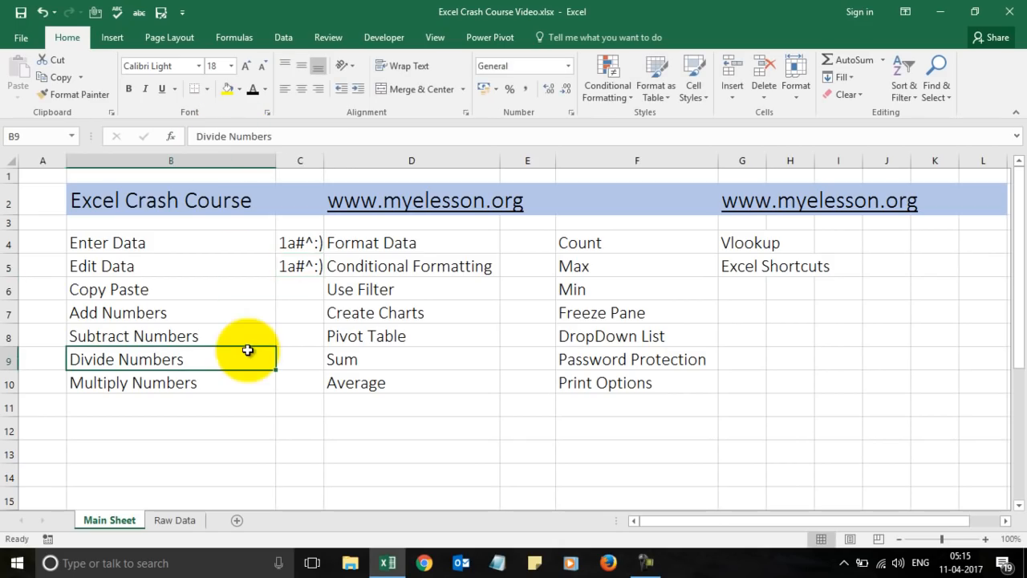
{"action": "double_click", "coordinate": [298, 263]}
{"action": "key", "text": "Right"}
{"action": "key", "text": "Right"}
{"action": "key", "text": "Right"}
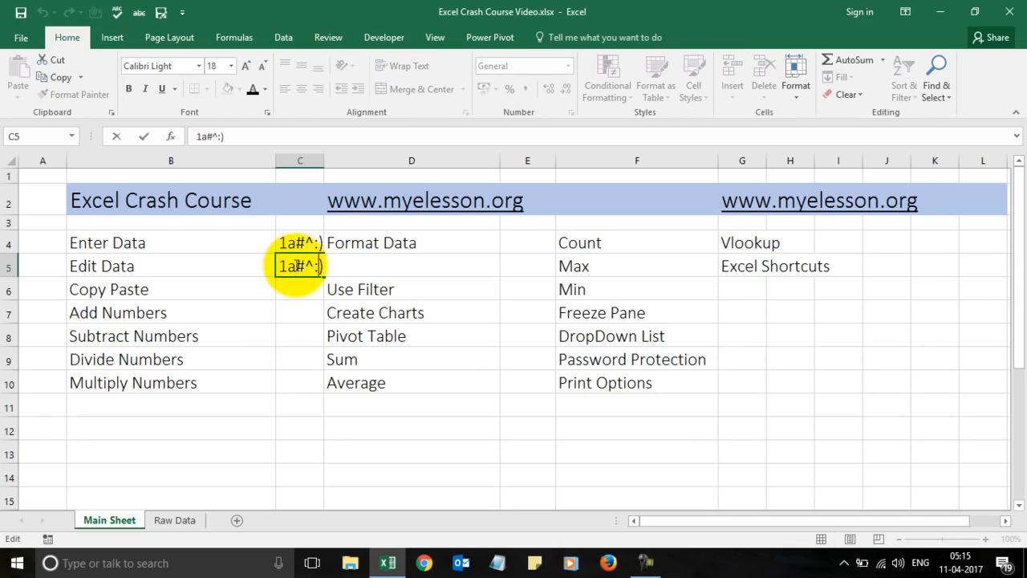
{"action": "key", "text": "BackSpace"}
{"action": "key", "text": "BackSpace"}
{"action": "key", "text": "BackSpace"}
{"action": "key", "text": "BackSpace"}
{"action": "type", "text": "Li"}
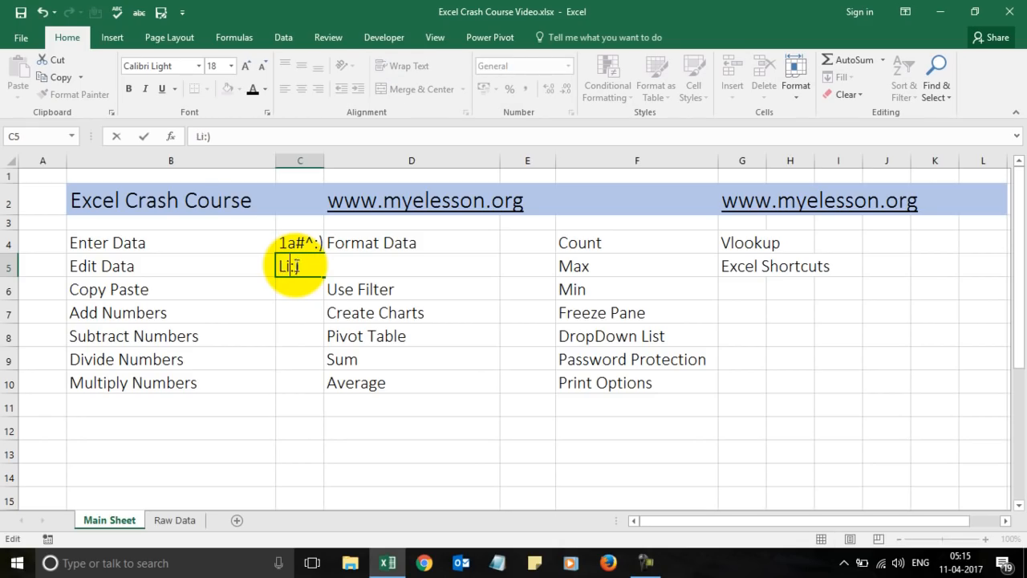
{"action": "type", "text": "ke This"}
{"action": "key", "text": "Return"}
{"action": "left_click", "coordinate": [295, 265]}
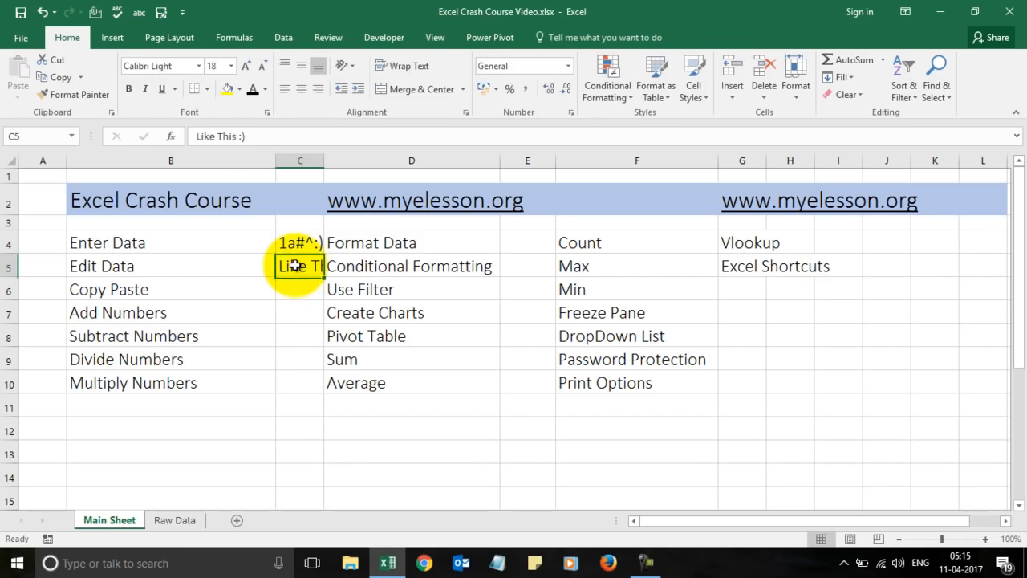
{"action": "left_click", "coordinate": [239, 136]}
{"action": "key", "text": "BackSpace"}
{"action": "key", "text": "BackSpace"}
{"action": "key", "text": "BackSpace"}
{"action": "key", "text": "BackSpace"}
{"action": "key", "text": "Return"}
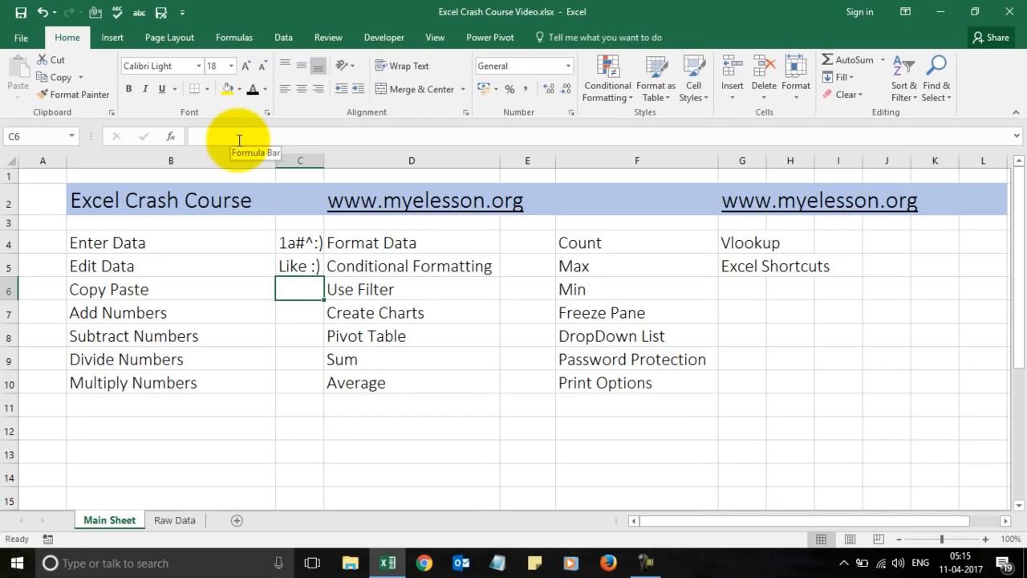
Copy Like :) from C5 with Ctrl+C, paste it into C6 with Ctrl+V, and clear the marquee.
{"action": "left_click", "coordinate": [127, 292]}
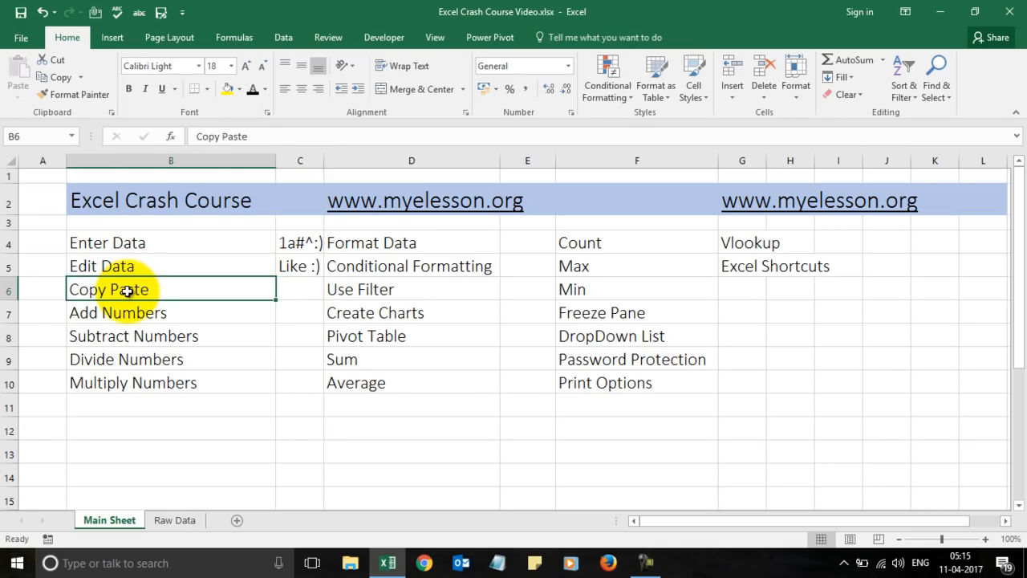
{"action": "key", "text": "Up"}
{"action": "key", "text": "Right"}
{"action": "key", "text": "ctrl+c"}
{"action": "key", "text": "Down"}
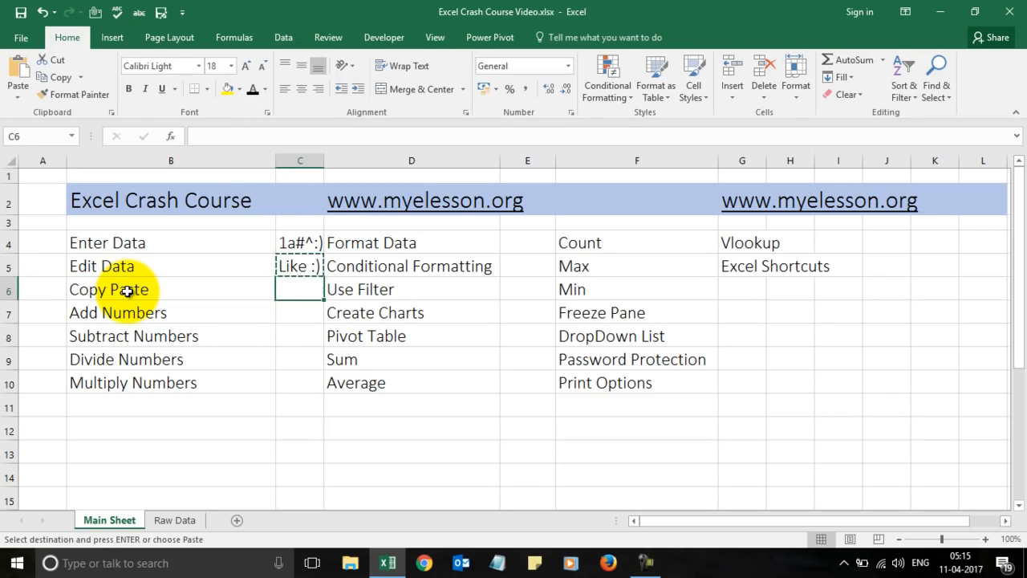
{"action": "key", "text": "ctrl+v"}
{"action": "key", "text": "Down"}
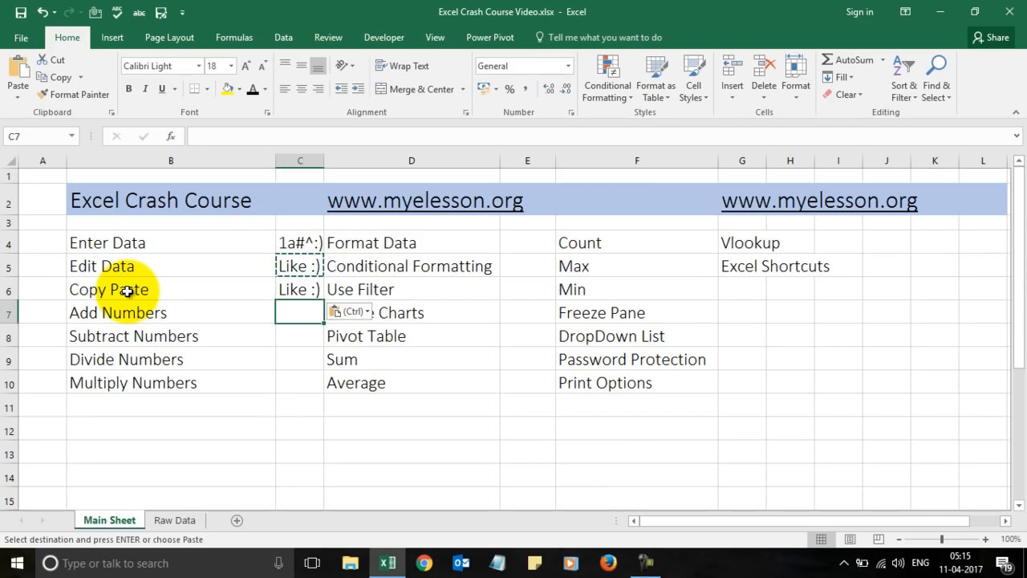
{"action": "key", "text": "Escape"}
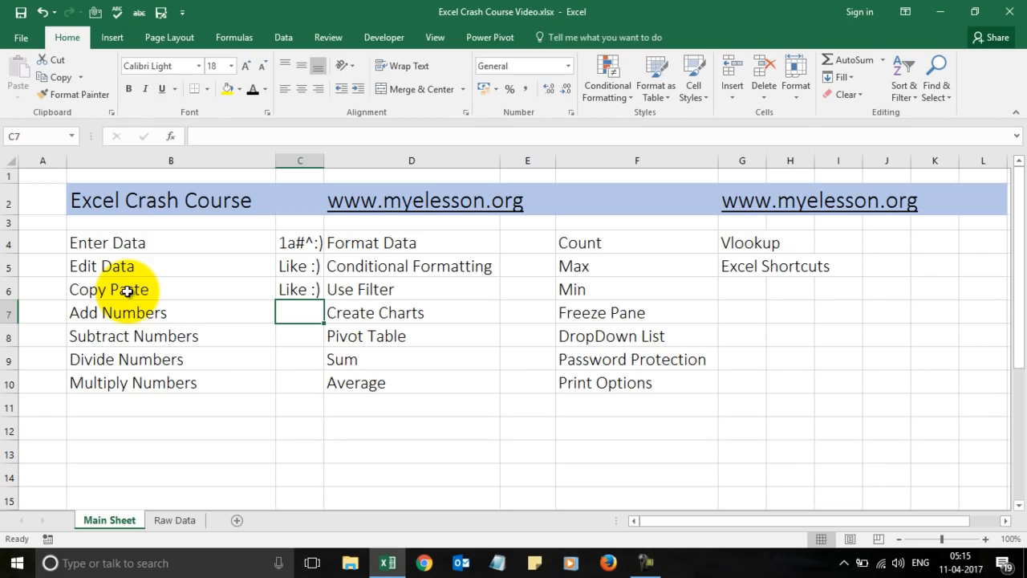
In C7, try =1+1 and =8+8, then enter =789456+654987 to show 1444443.
{"action": "type", "text": "="}
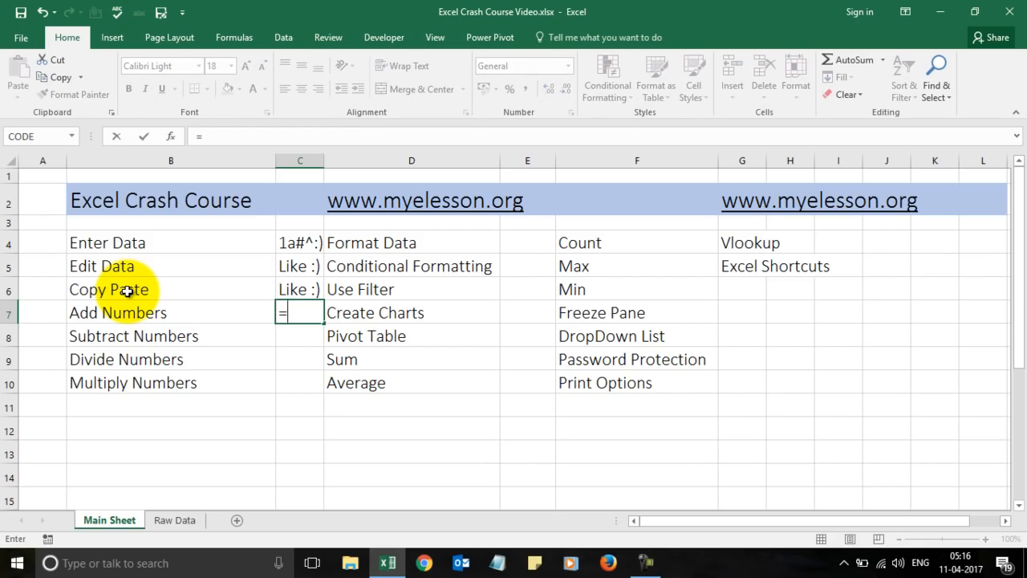
{"action": "type", "text": "1+1"}
{"action": "key", "text": "Return"}
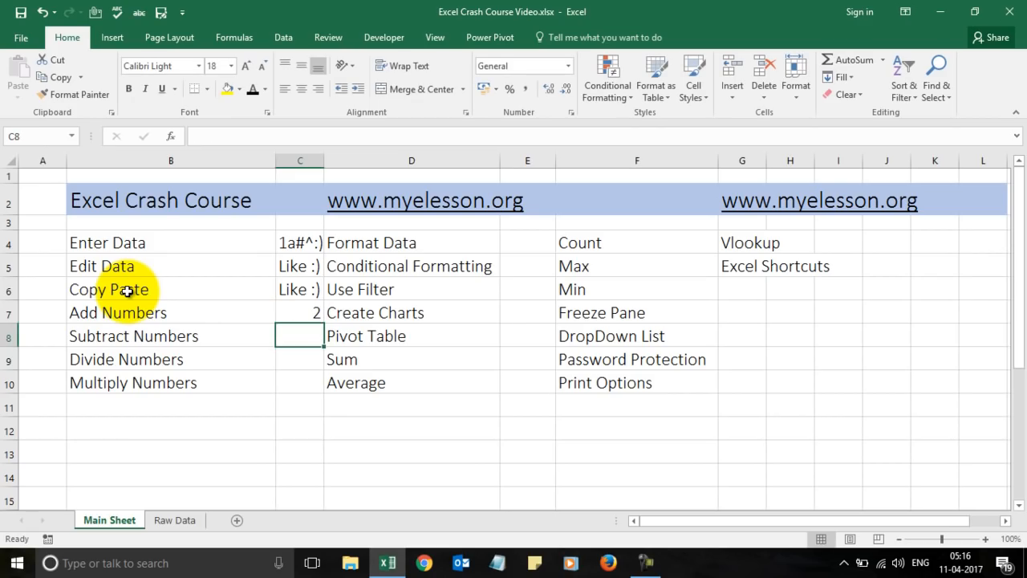
{"action": "key", "text": "Up"}
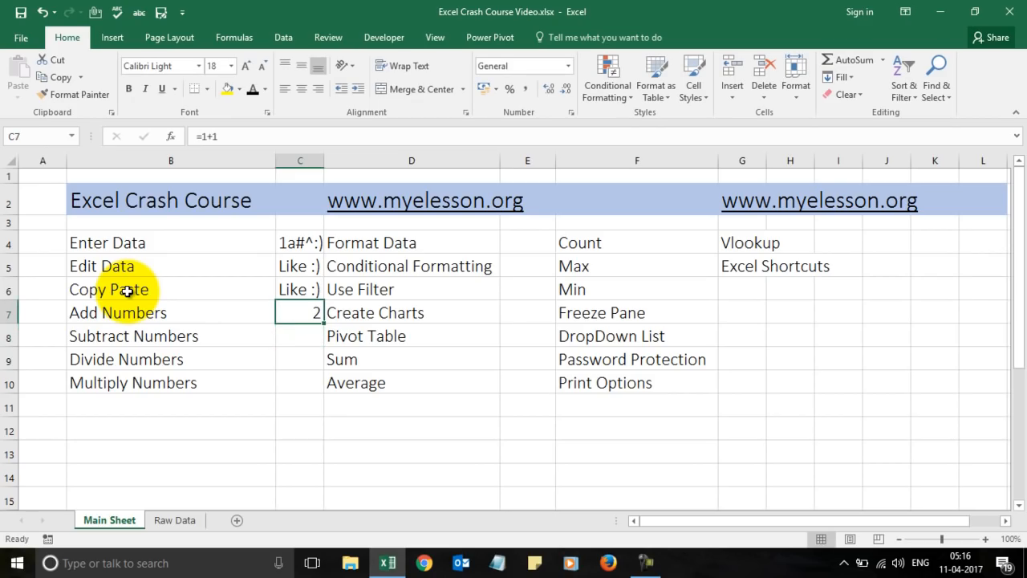
{"action": "type", "text": "="}
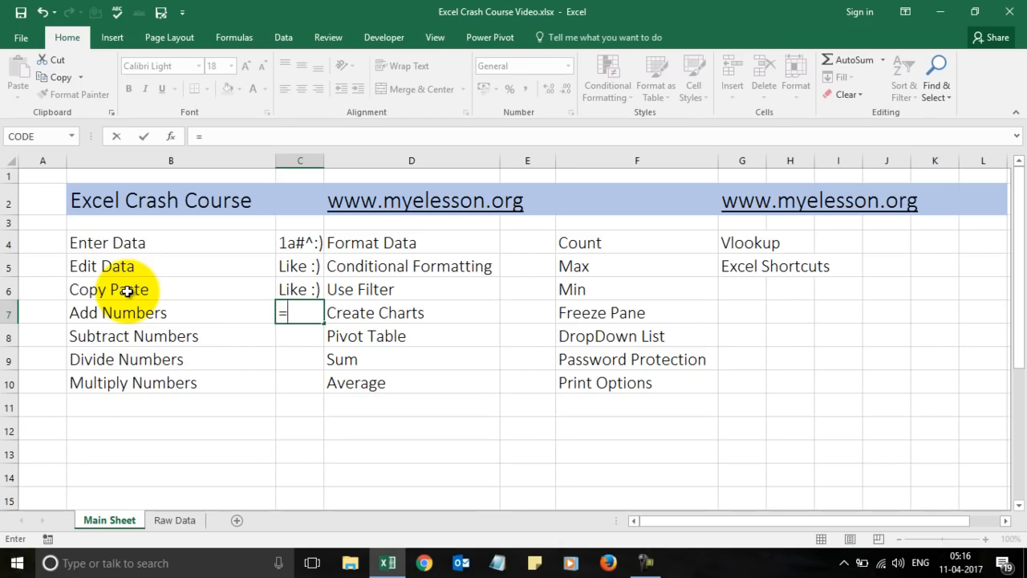
{"action": "type", "text": "8+8+"}
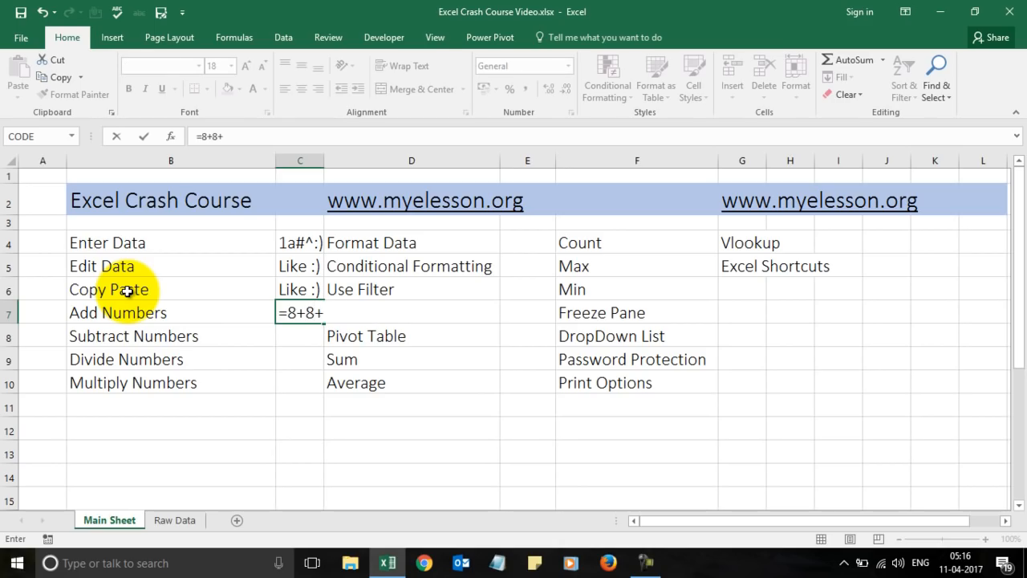
{"action": "key", "text": "BackSpace"}
{"action": "key", "text": "Return"}
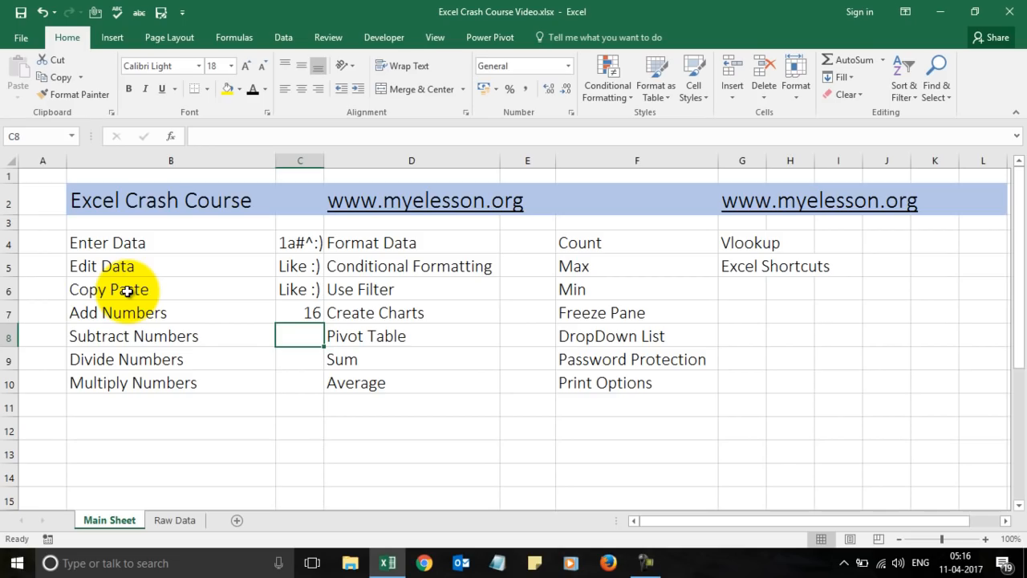
{"action": "key", "text": "Up"}
{"action": "type", "text": "="}
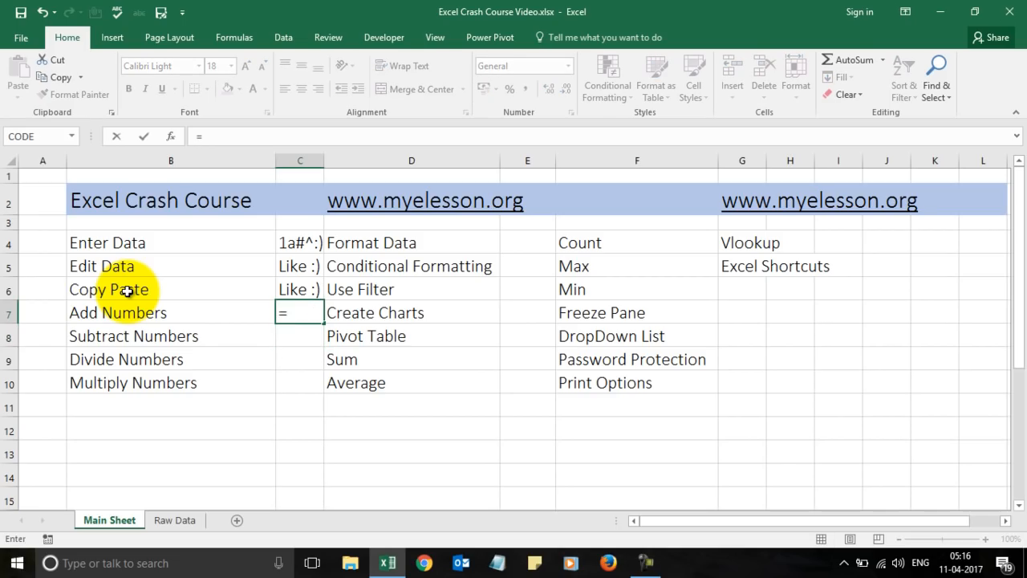
{"action": "type", "text": "789"}
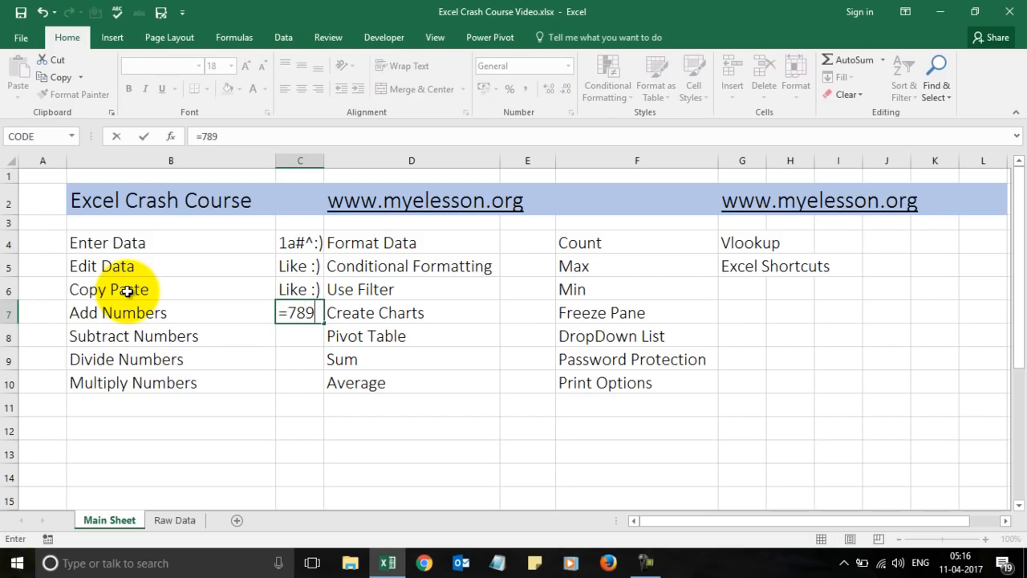
{"action": "type", "text": "456+65"}
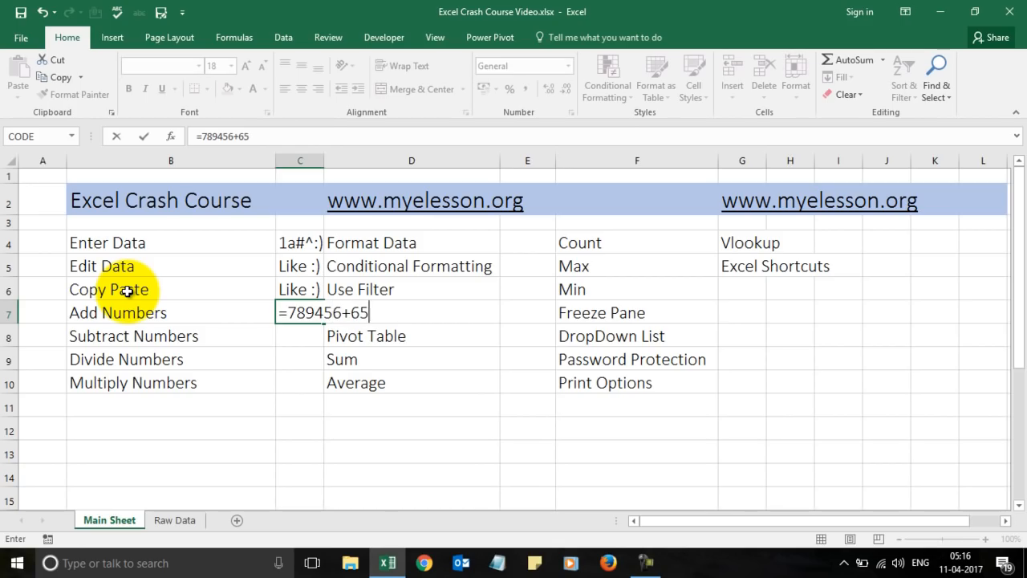
{"action": "type", "text": "4987"}
{"action": "key", "text": "Return"}
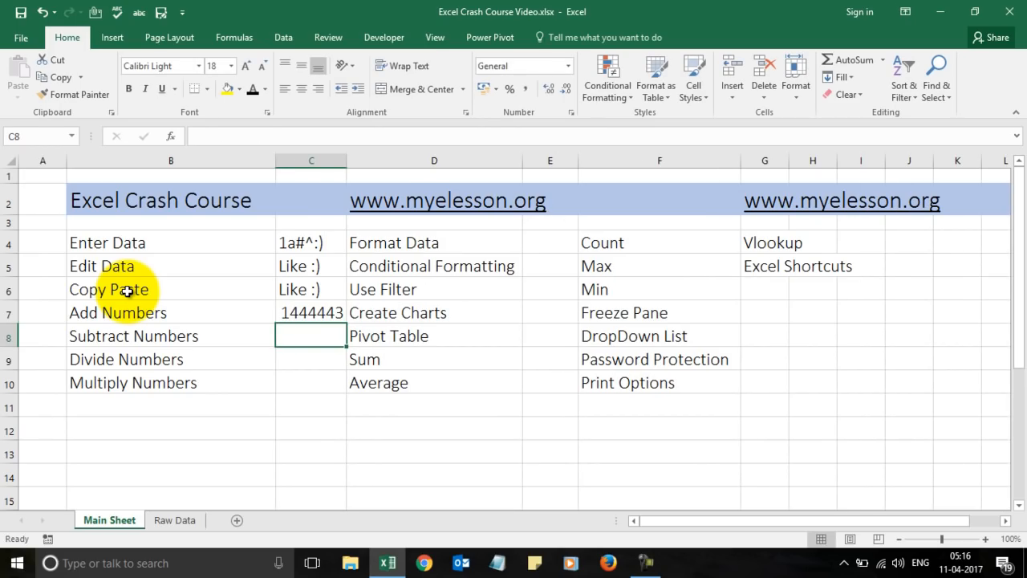
Enter =9-5 in C8, =9/3 in C9 and =8*8 in C10, giving 4, 3 and 64.
{"action": "type", "text": "="}
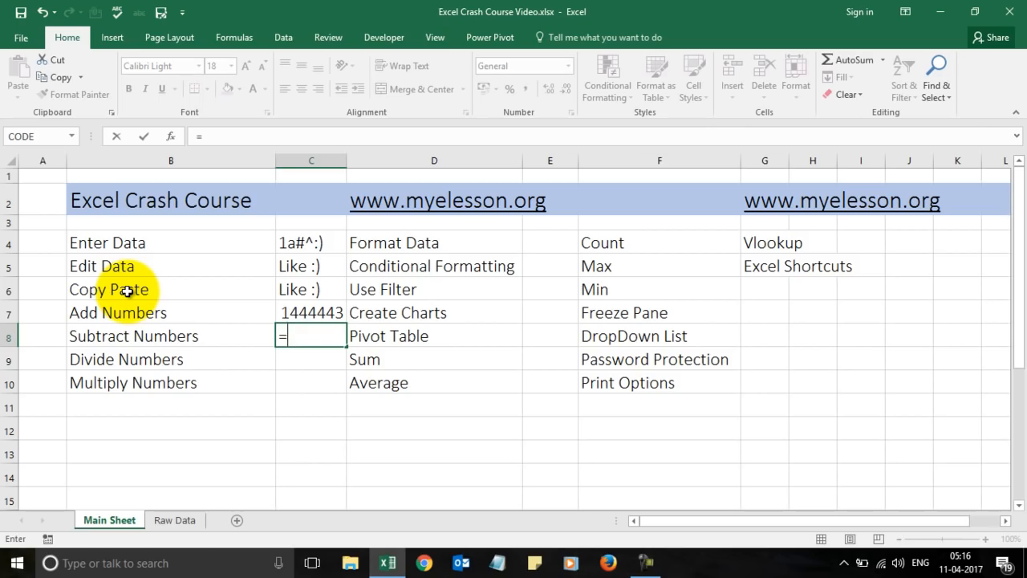
{"action": "type", "text": "9-5"}
{"action": "key", "text": "Return"}
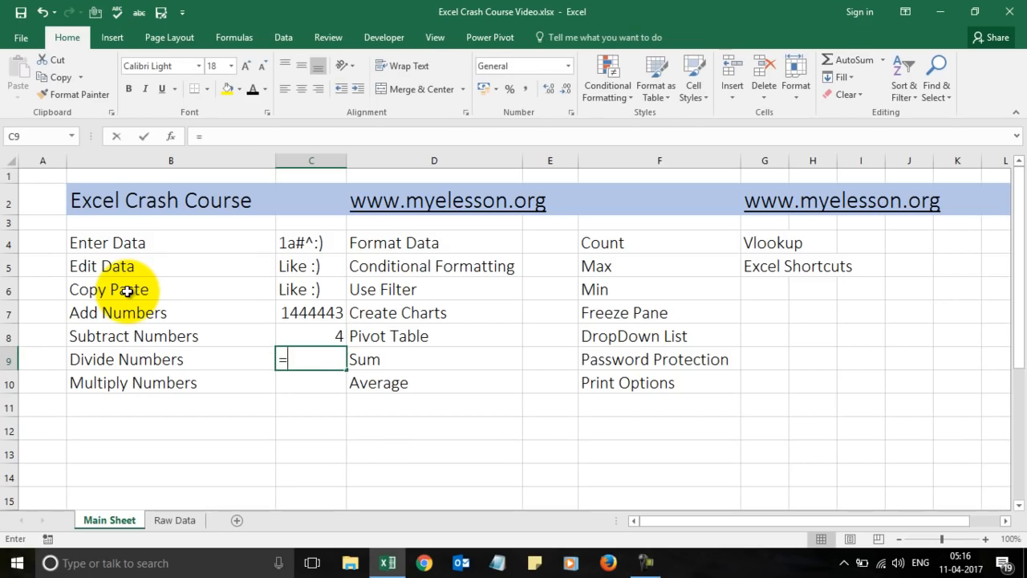
{"action": "type", "text": "="}
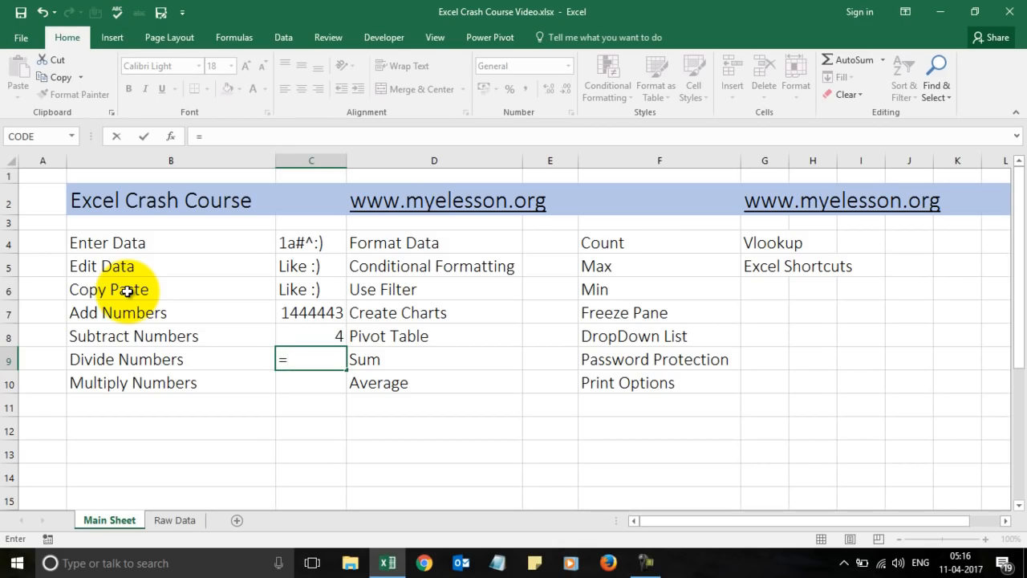
{"action": "type", "text": "3"}
{"action": "key", "text": "BackSpace"}
{"action": "type", "text": "9/"}
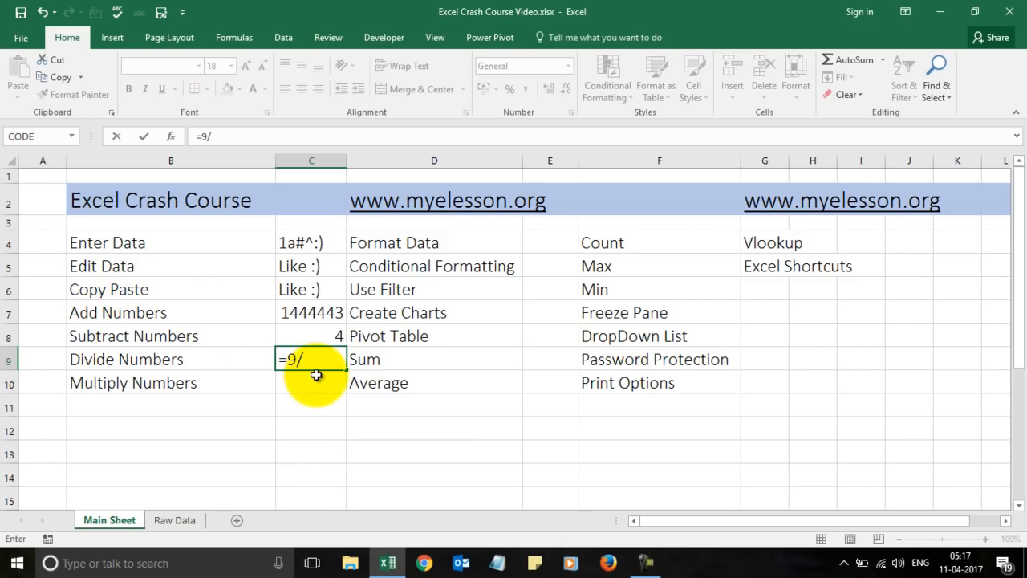
{"action": "type", "text": "3"}
{"action": "key", "text": "Return"}
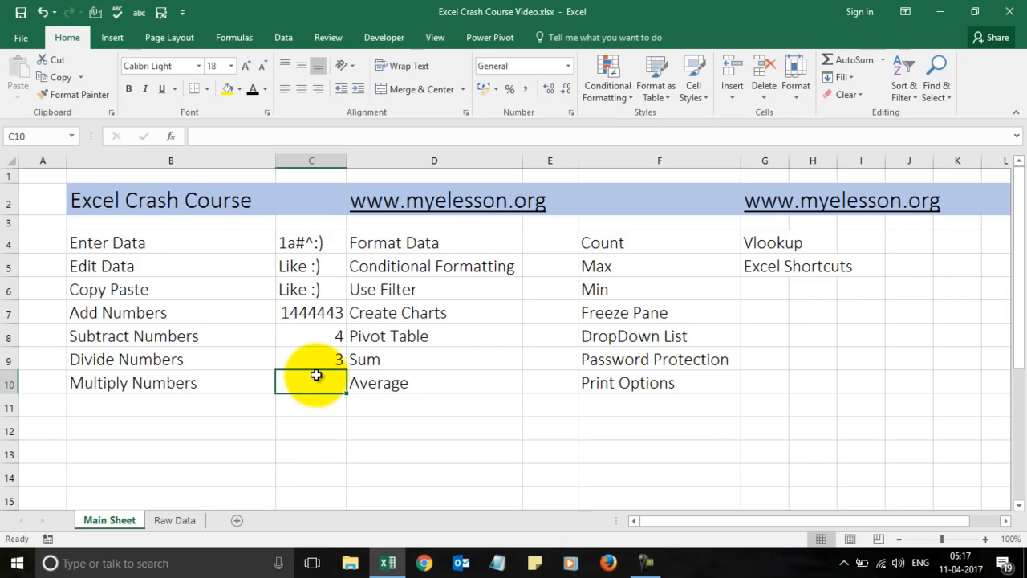
{"action": "type", "text": "=8*8"}
{"action": "key", "text": "Return"}
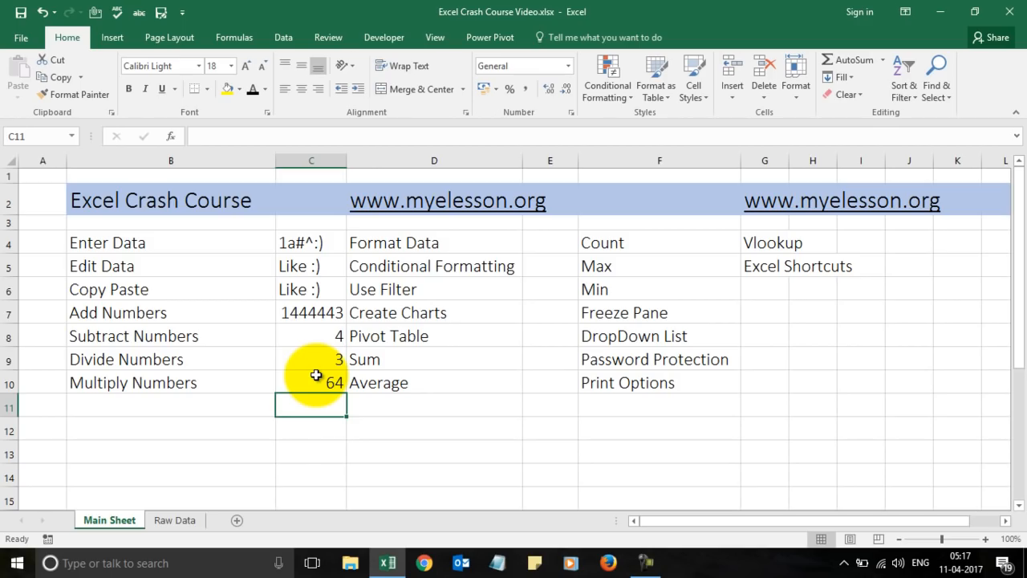
{"action": "left_click", "coordinate": [549, 252]}
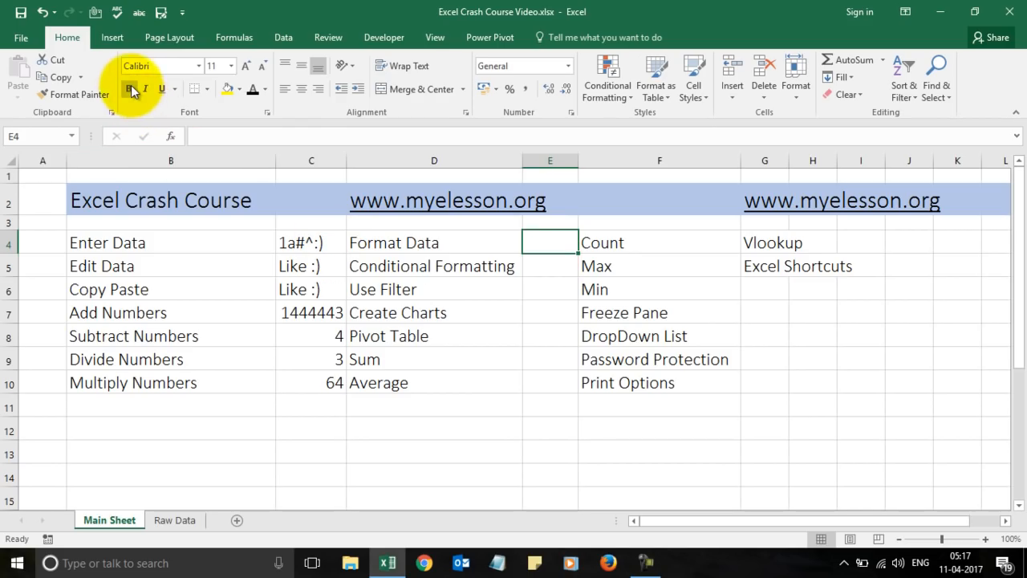
{"action": "left_click", "coordinate": [395, 243]}
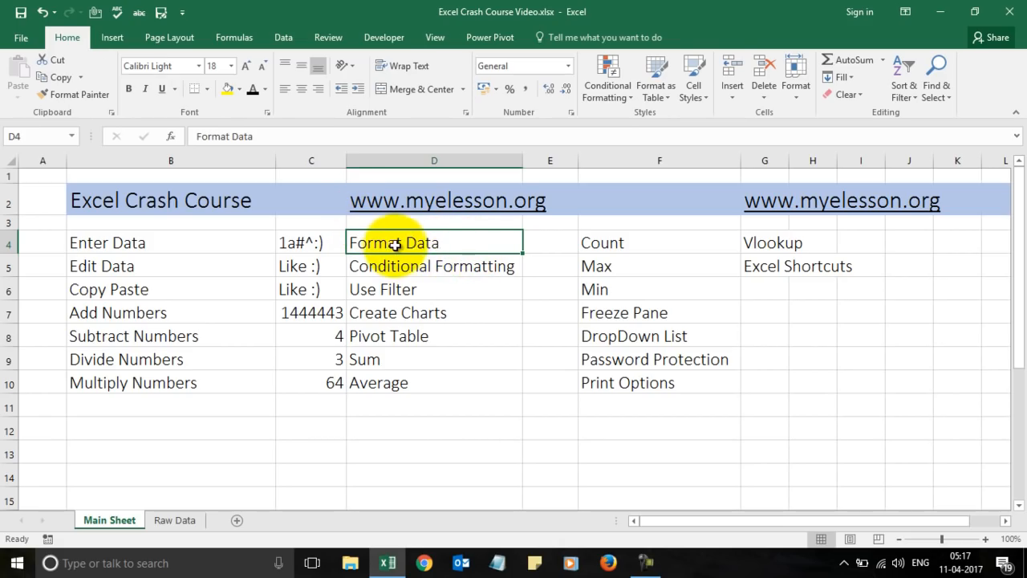
{"action": "left_click", "coordinate": [130, 90]}
{"action": "left_click", "coordinate": [146, 92]}
{"action": "left_click", "coordinate": [162, 91]}
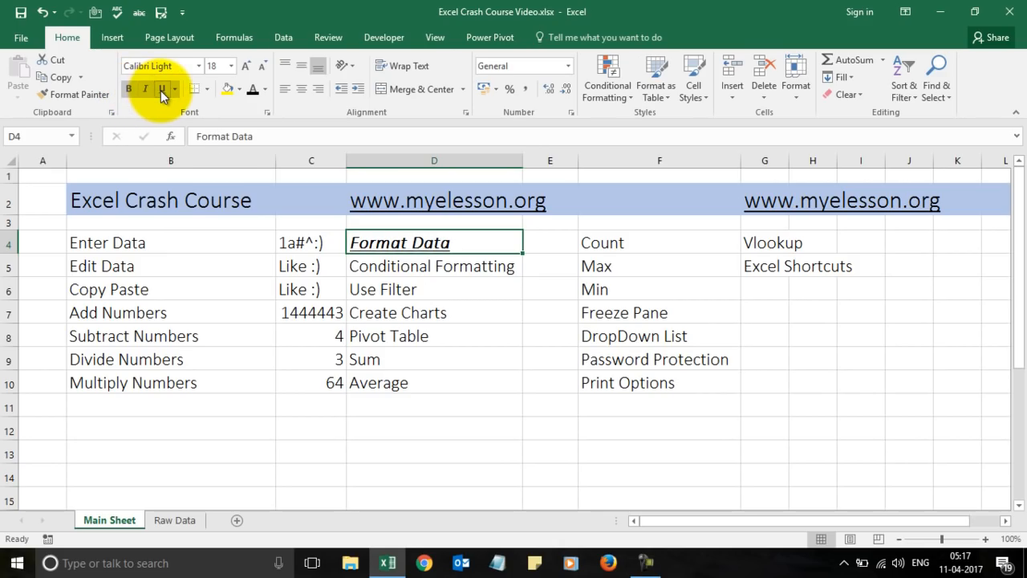
{"action": "left_click", "coordinate": [163, 93]}
{"action": "left_click", "coordinate": [146, 93]}
{"action": "left_click", "coordinate": [131, 90]}
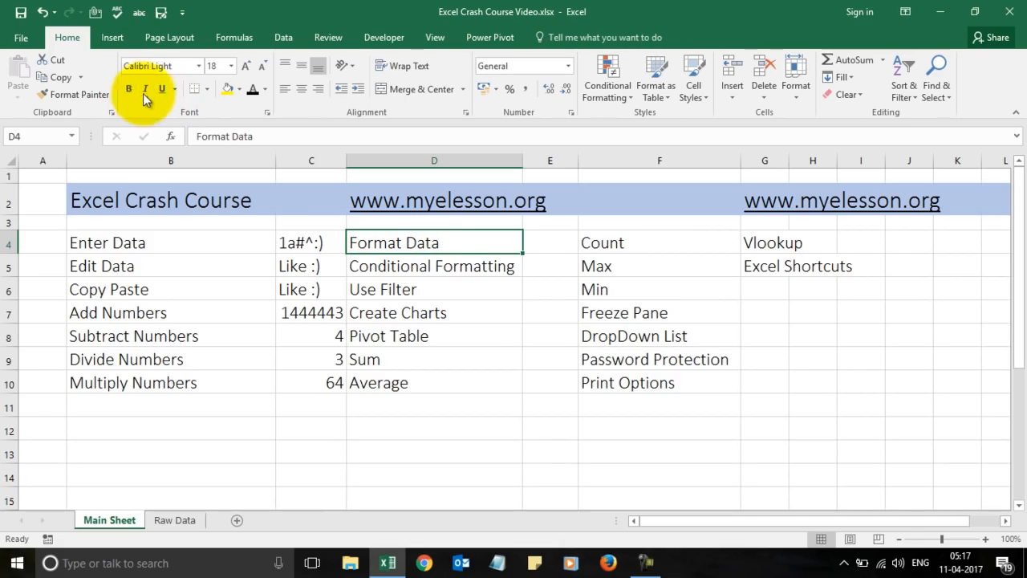
{"action": "left_click", "coordinate": [225, 91]}
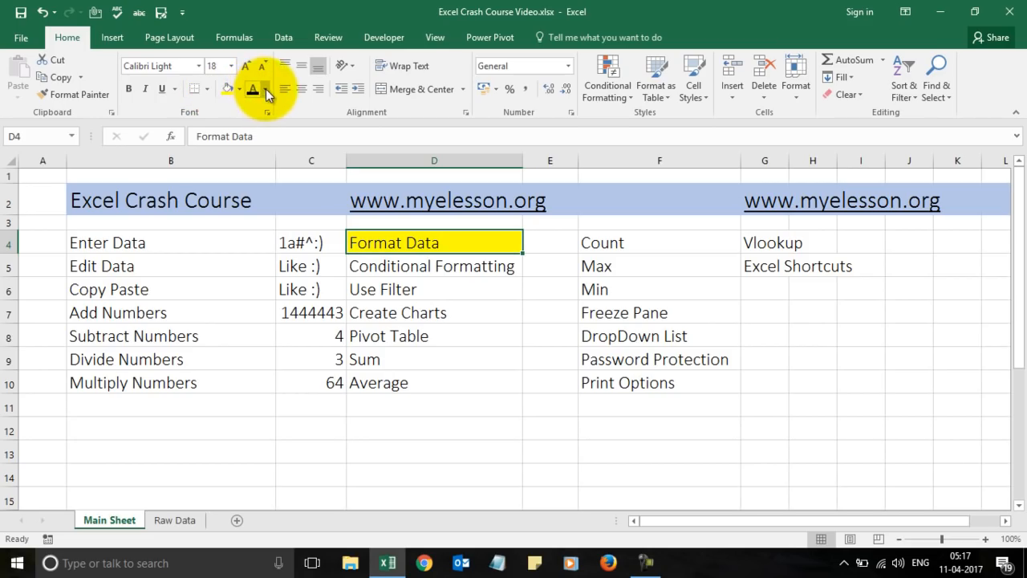
{"action": "left_click", "coordinate": [239, 90]}
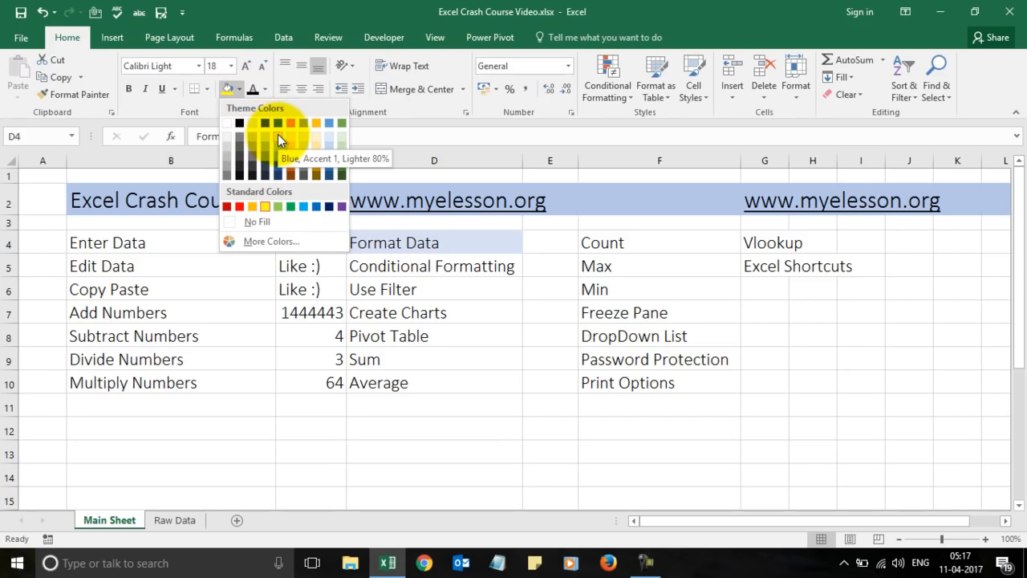
{"action": "left_click", "coordinate": [249, 221]}
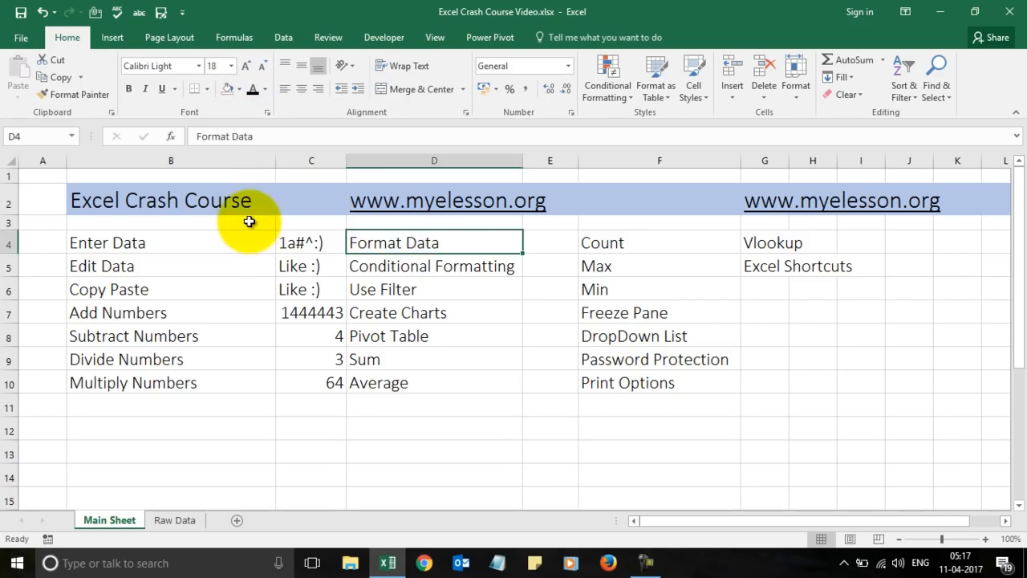
{"action": "left_click", "coordinate": [264, 89]}
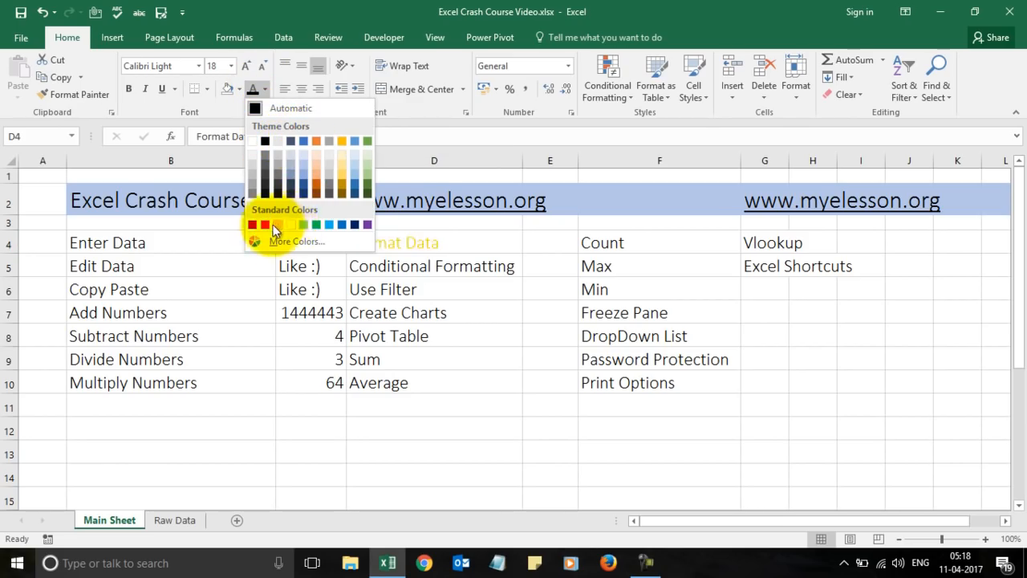
{"action": "key", "text": "Escape"}
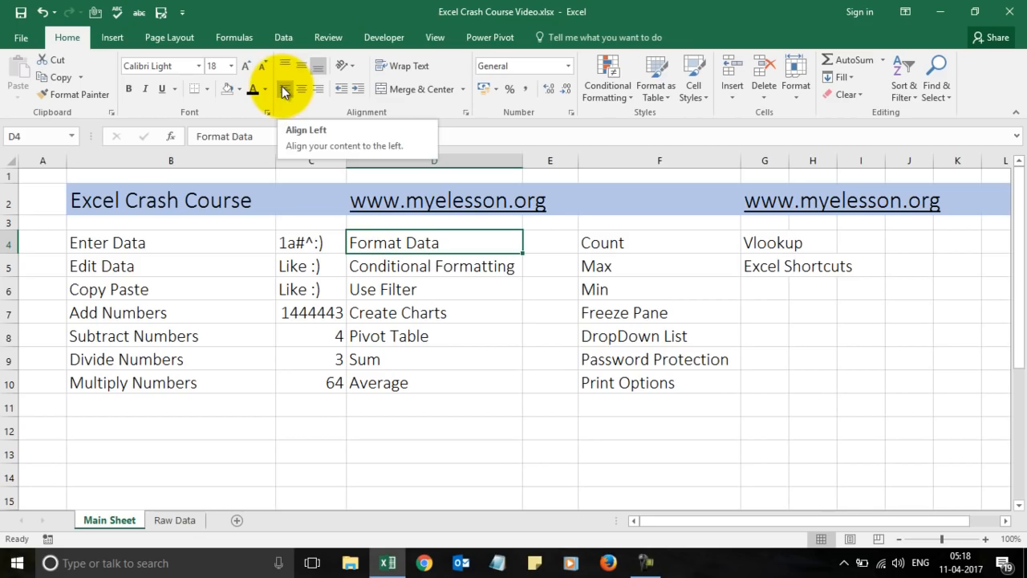
{"action": "left_click", "coordinate": [302, 89]}
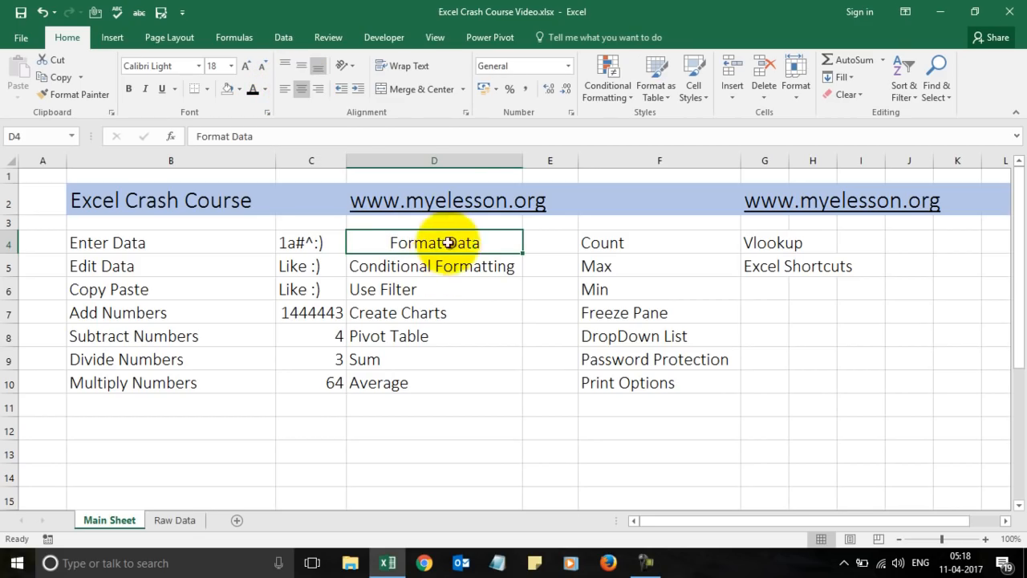
{"action": "left_click", "coordinate": [318, 86]}
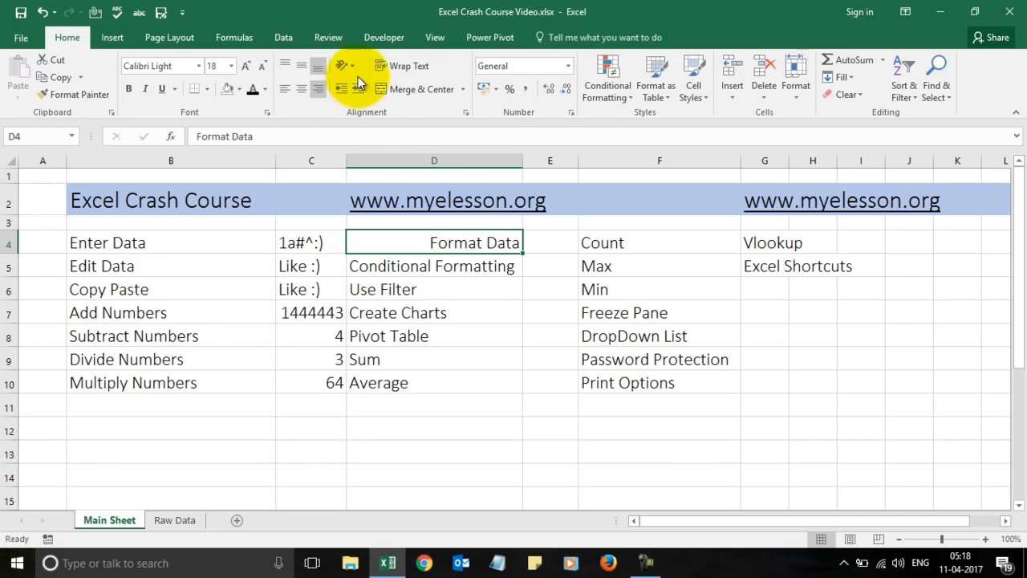
{"action": "left_click", "coordinate": [355, 71]}
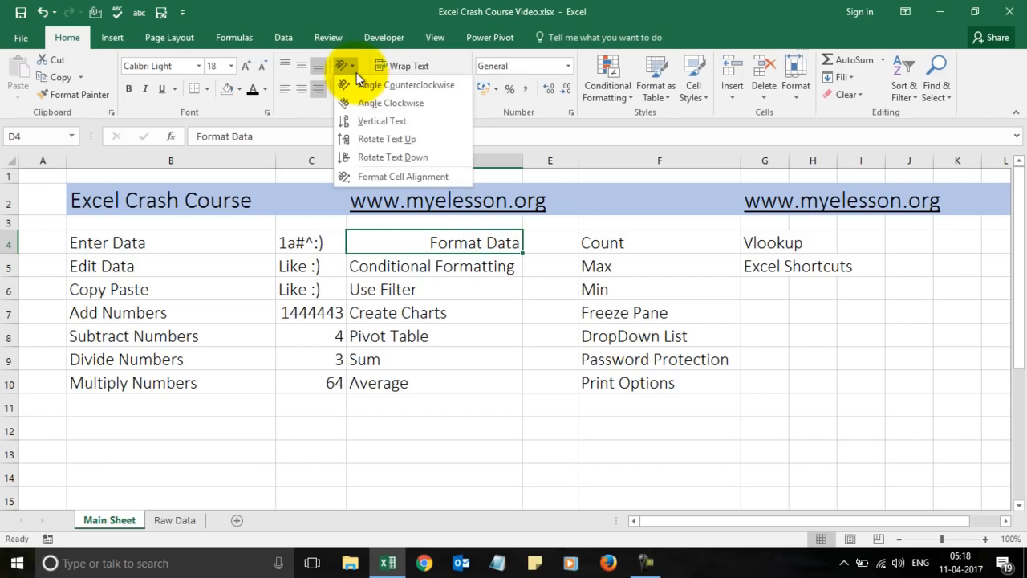
{"action": "left_click", "coordinate": [357, 120]}
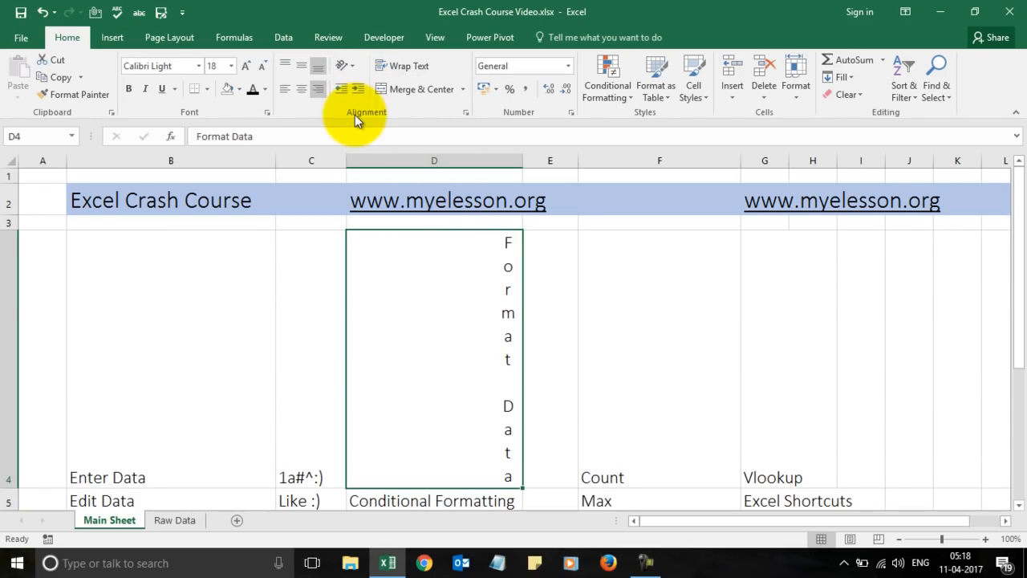
{"action": "left_click", "coordinate": [43, 12]}
{"action": "left_click", "coordinate": [43, 13]}
{"action": "left_click", "coordinate": [44, 13]}
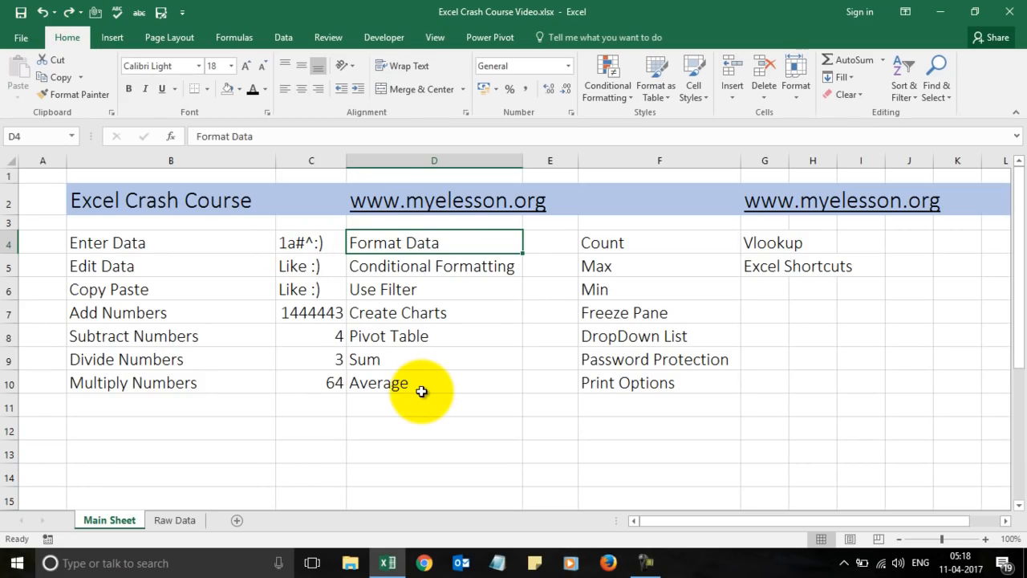
{"action": "left_click", "coordinate": [704, 94]}
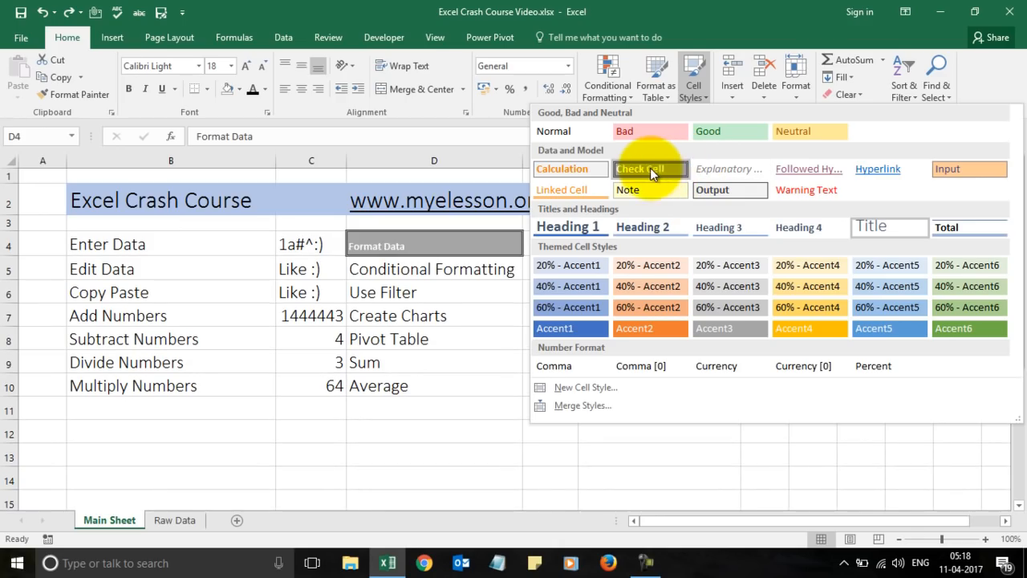
{"action": "left_click", "coordinate": [576, 135]}
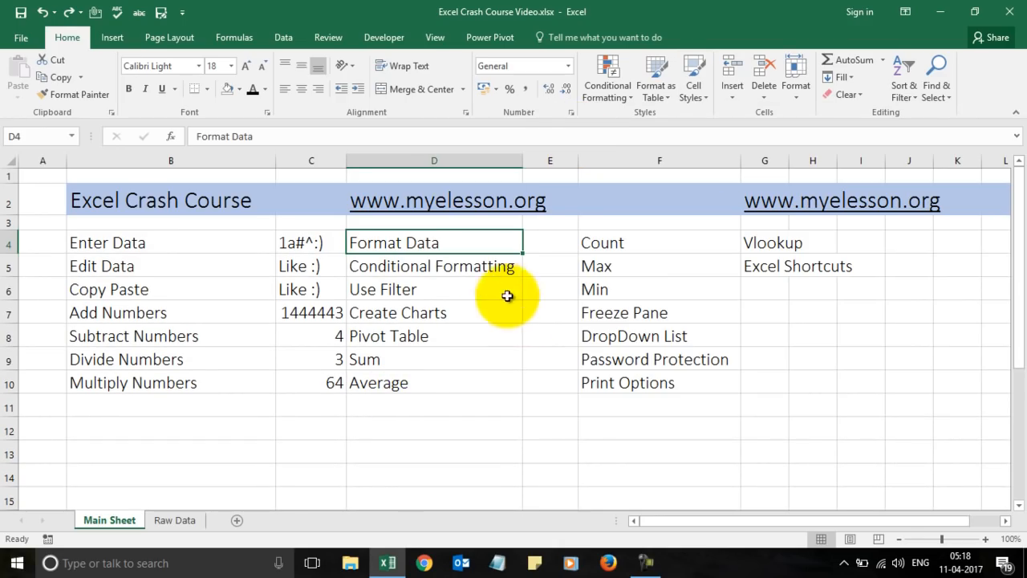
{"action": "left_click", "coordinate": [485, 269]}
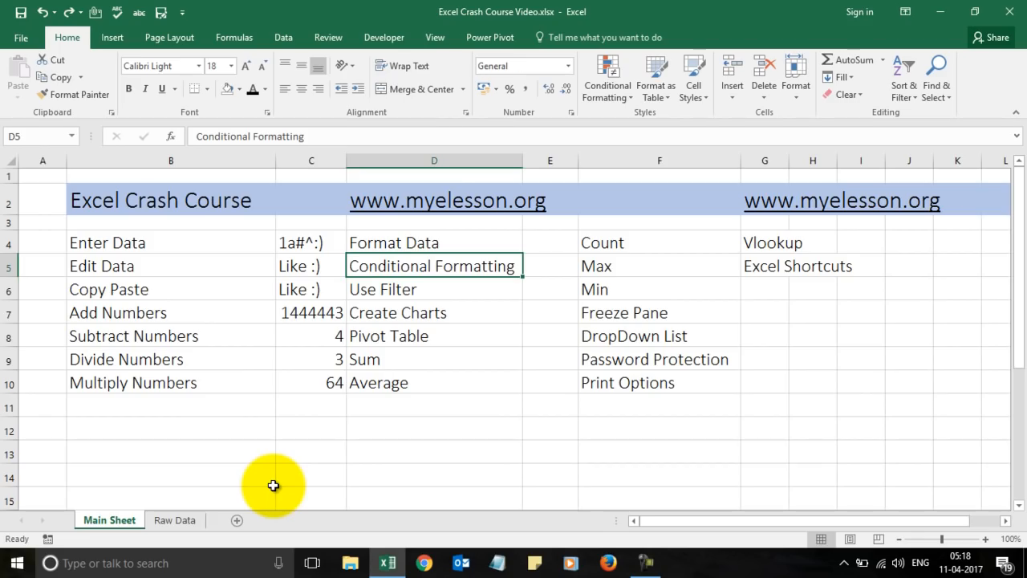
Open the Raw Data sheet and select the Total Sales column from F2 down to F56.
{"action": "left_click", "coordinate": [175, 520]}
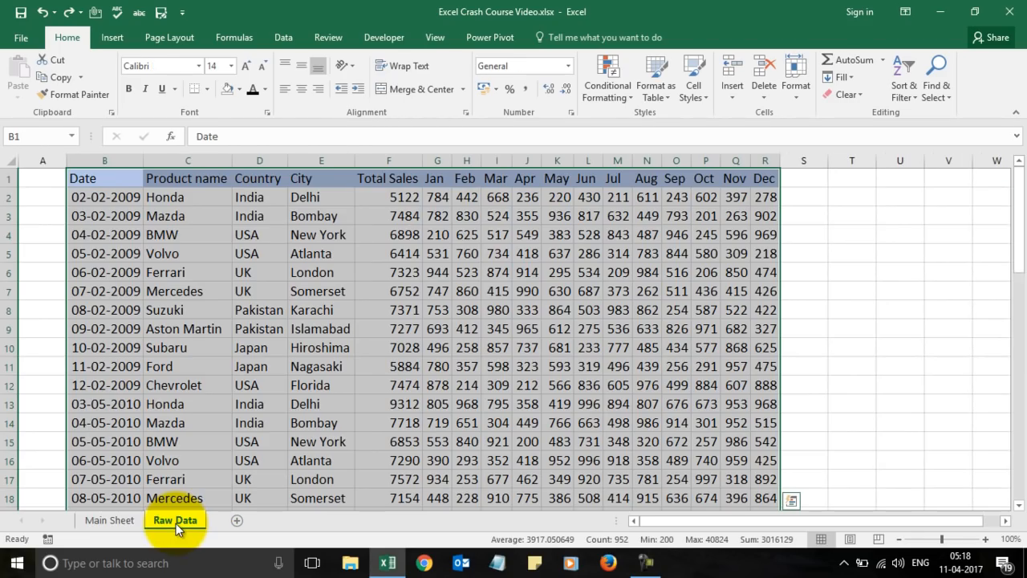
{"action": "left_click", "coordinate": [536, 202]}
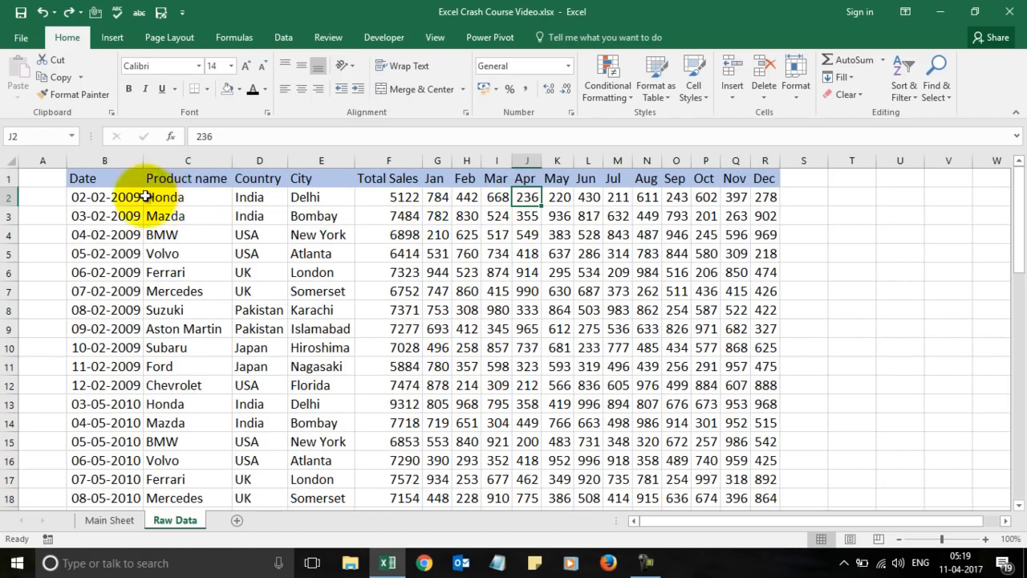
{"action": "left_click", "coordinate": [410, 194]}
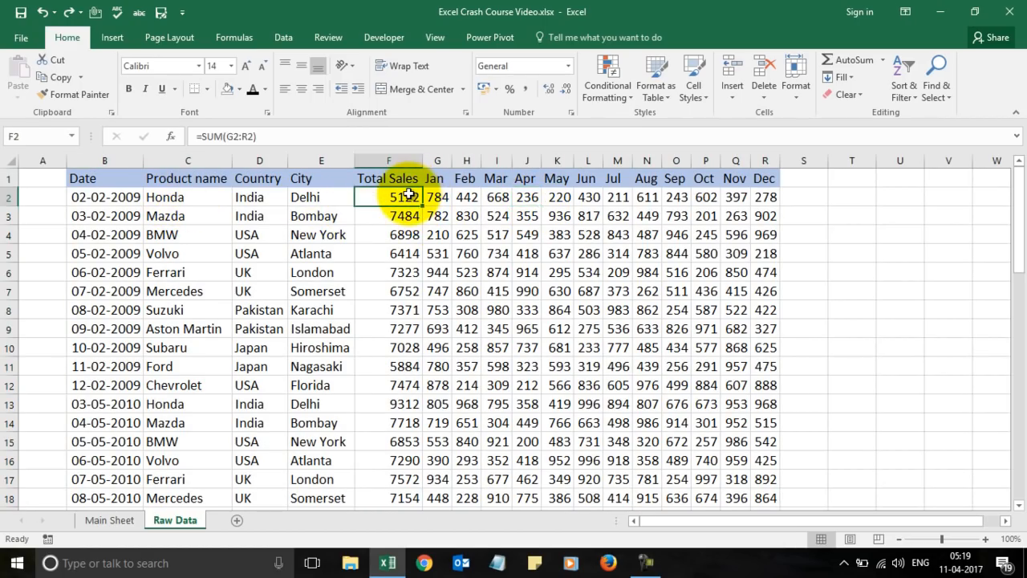
{"action": "key", "text": "shift+Right"}
{"action": "key", "text": "shift+Right"}
{"action": "key", "text": "shift+Right"}
{"action": "key", "text": "shift+Left"}
{"action": "key", "text": "shift+Left"}
{"action": "key", "text": "shift+Down"}
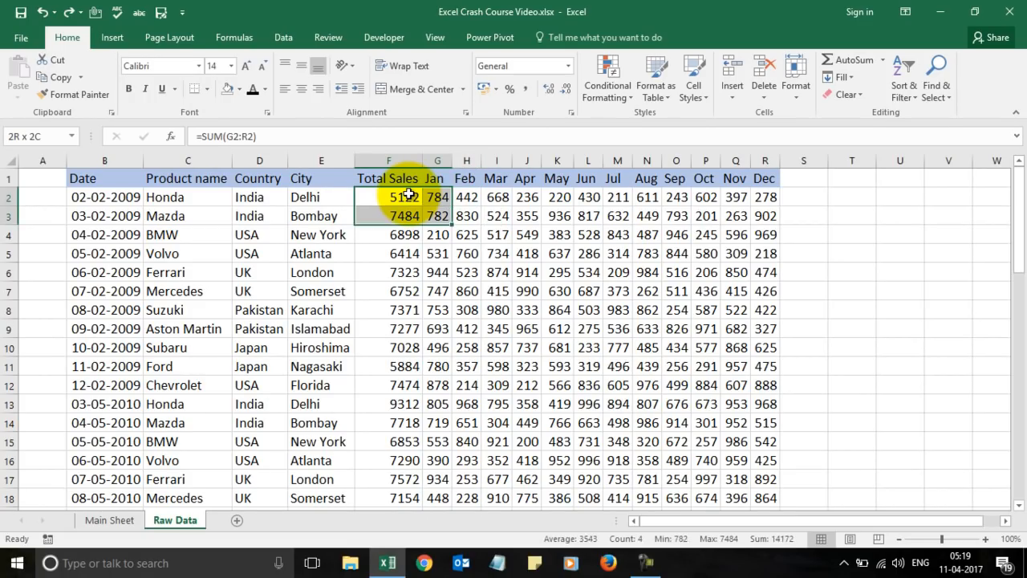
{"action": "key", "text": "shift+Down"}
{"action": "key", "text": "shift+Left"}
{"action": "key", "text": "shift+Down"}
{"action": "key", "text": "shift+Down"}
{"action": "key", "text": "shift+Down"}
{"action": "key", "text": "shift+Down"}
{"action": "key", "text": "shift+Down"}
{"action": "key", "text": "shift+Down"}
{"action": "key", "text": "shift+Down"}
{"action": "key", "text": "shift+Down"}
{"action": "key", "text": "shift+Down"}
{"action": "key", "text": "shift+Down"}
{"action": "key", "text": "shift+Down"}
{"action": "key", "text": "shift+Down"}
{"action": "key", "text": "shift+Down"}
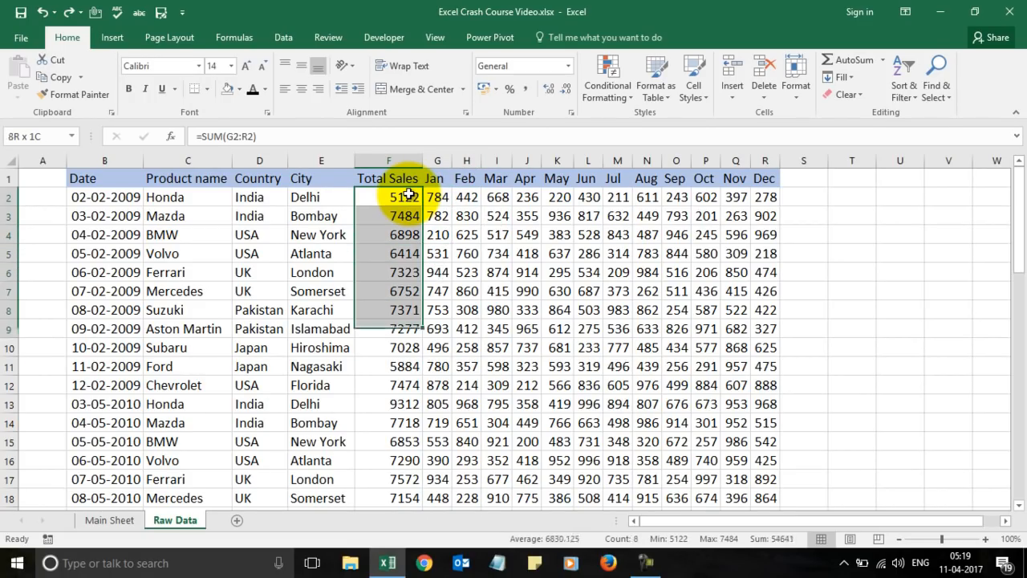
{"action": "key", "text": "shift+Down"}
{"action": "key", "text": "shift+Down"}
{"action": "key", "text": "shift+Down"}
{"action": "key", "text": "shift+Down"}
{"action": "key", "text": "shift+Down"}
{"action": "key", "text": "shift+Down"}
{"action": "key", "text": "shift+Down"}
{"action": "key", "text": "shift+Down"}
{"action": "key", "text": "shift+Down"}
{"action": "key", "text": "shift+Down"}
{"action": "key", "text": "shift+Down"}
{"action": "key", "text": "shift+Down"}
{"action": "key", "text": "shift+Down"}
{"action": "key", "text": "shift+Down"}
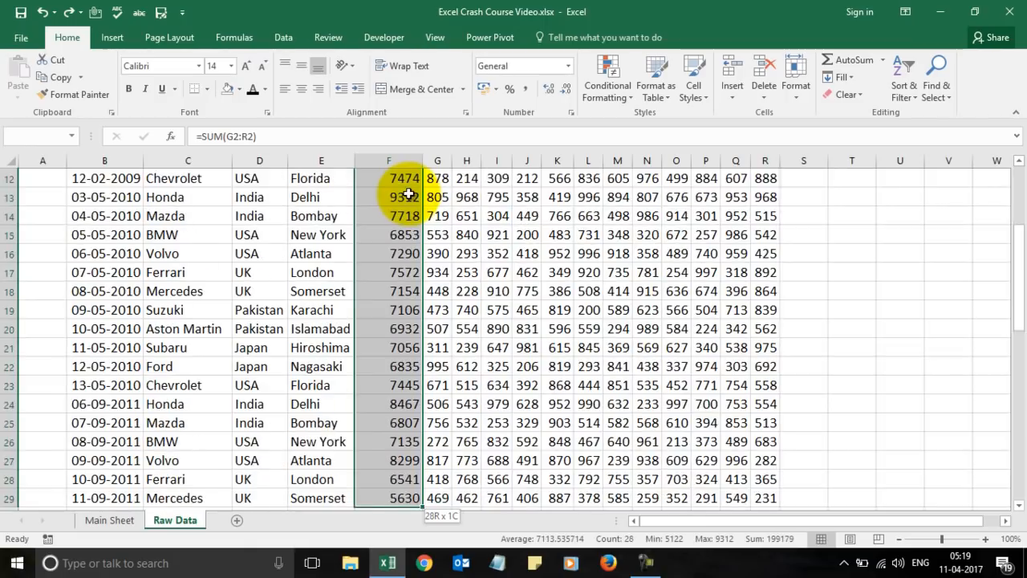
{"action": "key", "text": "shift+Down"}
{"action": "key", "text": "shift+Down"}
{"action": "key", "text": "shift+Down"}
{"action": "key", "text": "shift+Down"}
{"action": "key", "text": "shift+Down"}
{"action": "key", "text": "shift+Down"}
{"action": "key", "text": "shift+Down"}
{"action": "key", "text": "shift+Down"}
{"action": "key", "text": "shift+Down"}
{"action": "key", "text": "shift+Down"}
{"action": "key", "text": "shift+Down"}
{"action": "key", "text": "shift+Down"}
{"action": "key", "text": "shift+Down"}
{"action": "key", "text": "shift+Down"}
{"action": "key", "text": "shift+Down"}
{"action": "key", "text": "shift+Down"}
{"action": "key", "text": "shift+Down"}
{"action": "key", "text": "shift+Down"}
{"action": "key", "text": "shift+Down"}
{"action": "key", "text": "shift+Down"}
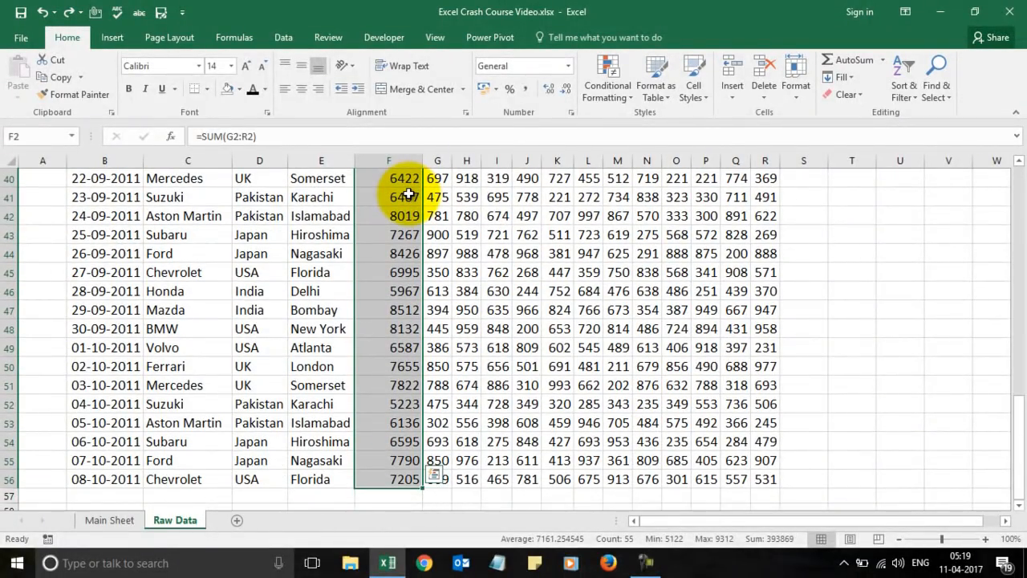
Apply a Top 3 Items conditional format with green fill and dark green text to Total Sales.
{"action": "left_click", "coordinate": [607, 88]}
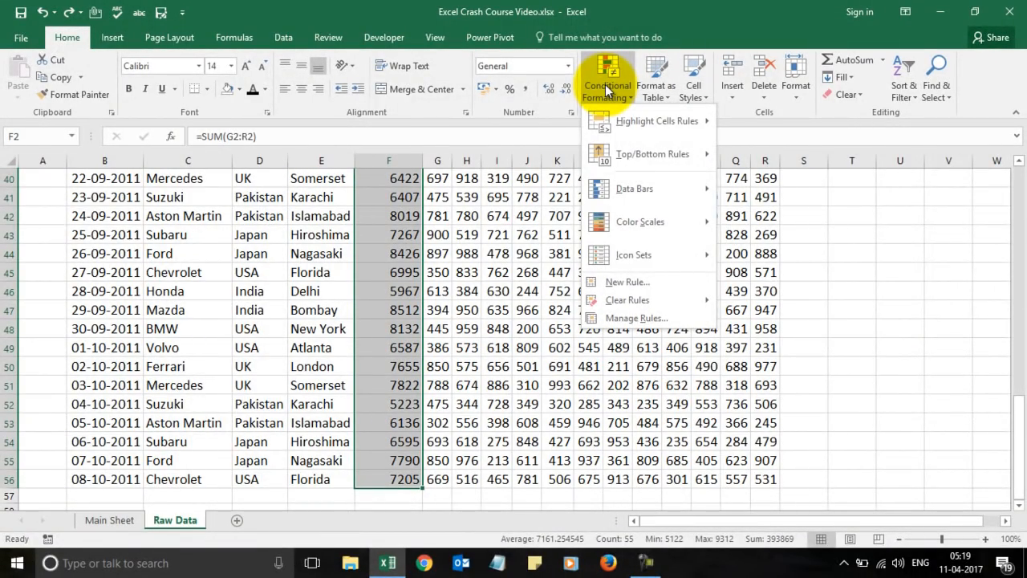
{"action": "mouse_move", "coordinate": [635, 153]}
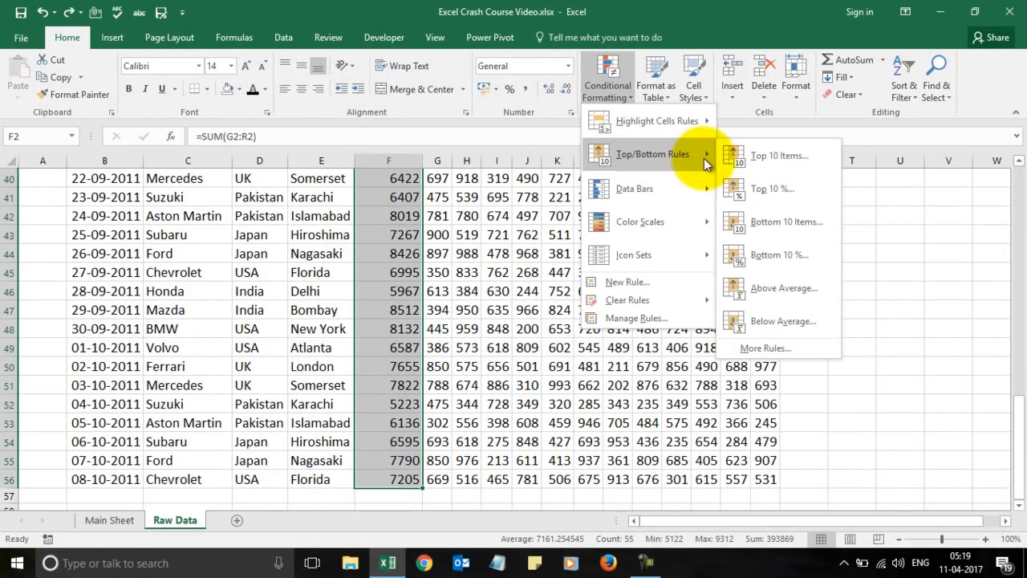
{"action": "left_click", "coordinate": [772, 156]}
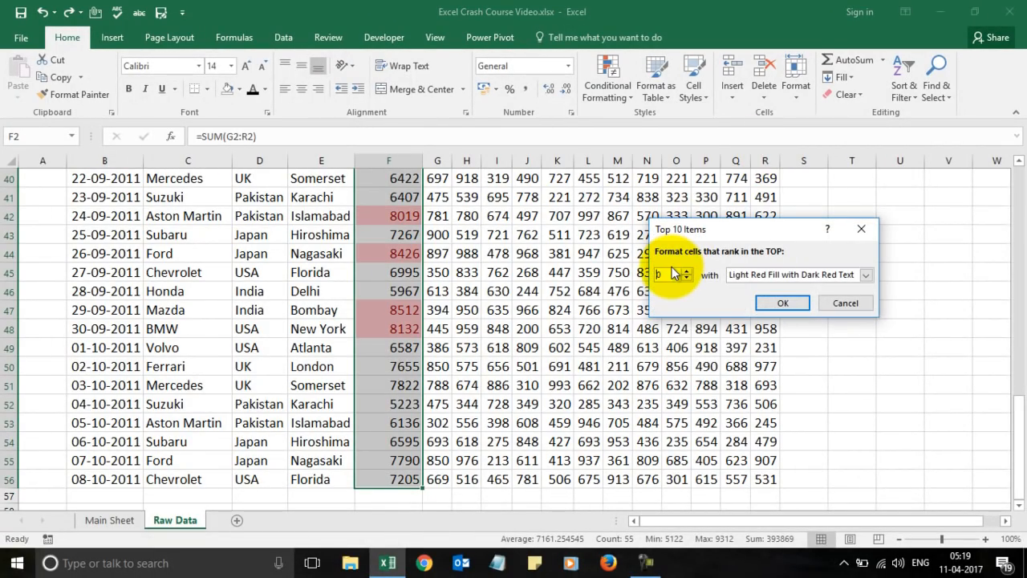
{"action": "type", "text": "3"}
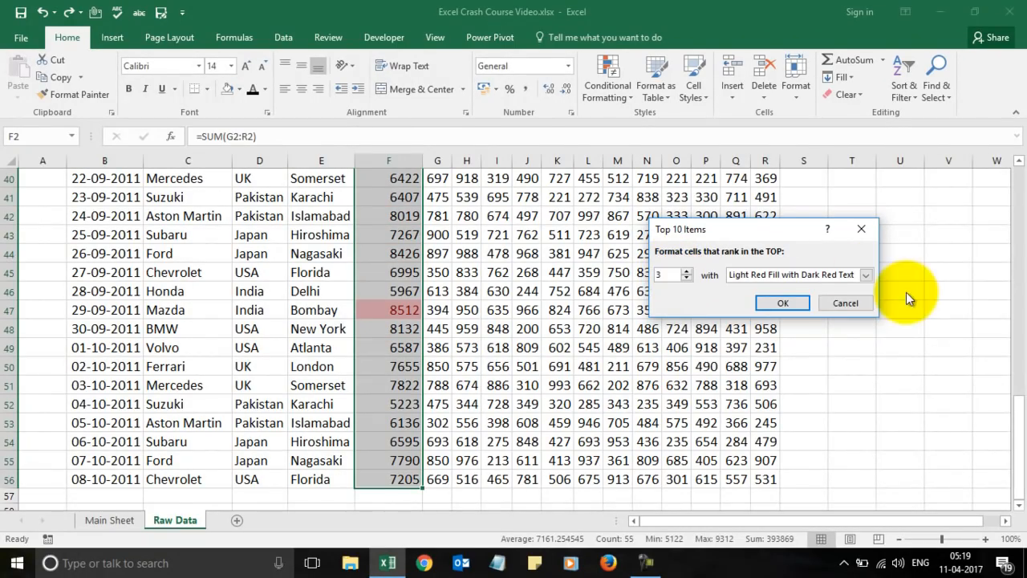
{"action": "left_click", "coordinate": [865, 275]}
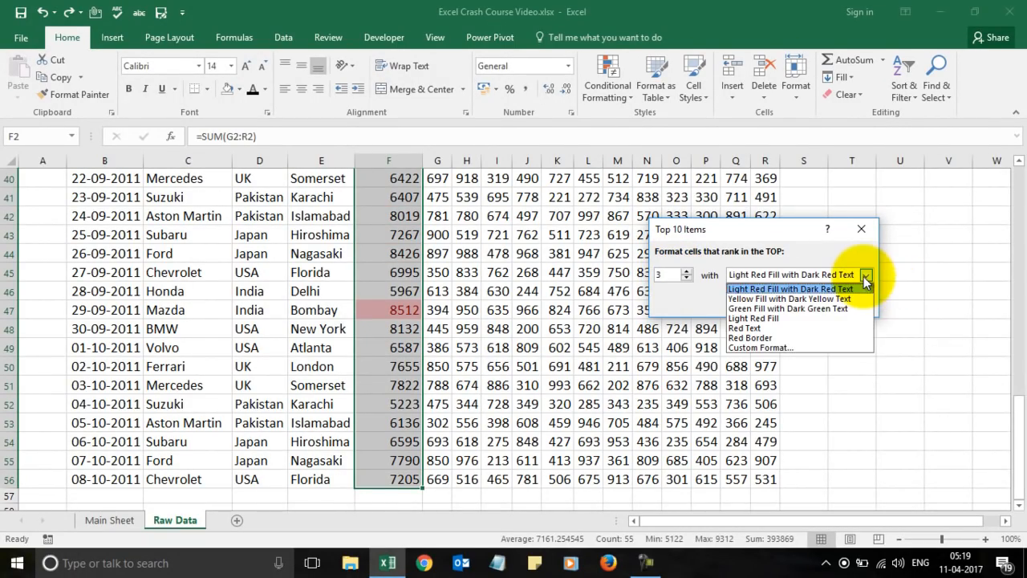
{"action": "left_click", "coordinate": [790, 308]}
{"action": "left_click", "coordinate": [783, 305]}
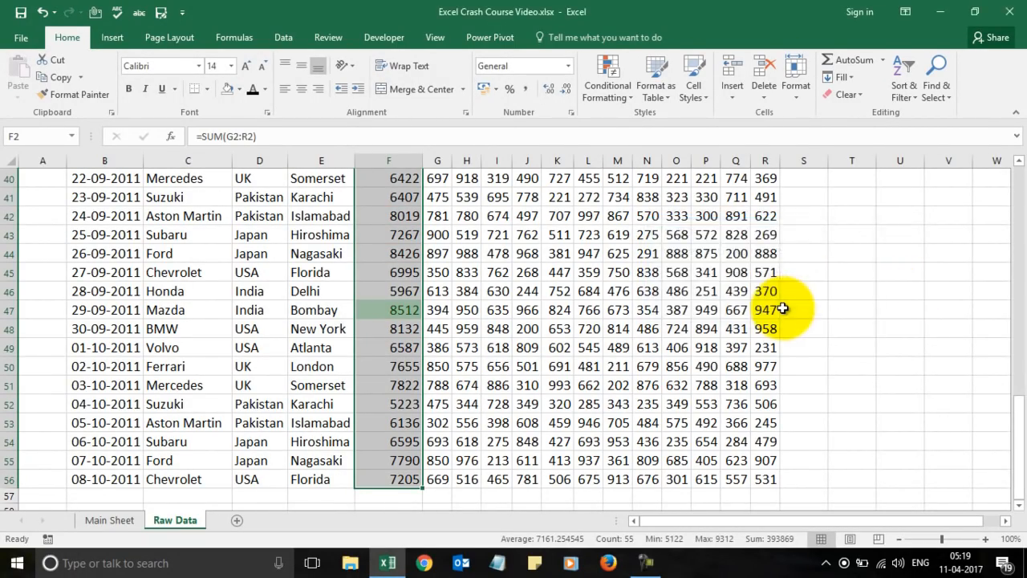
Check highlighted totals in column F such as 8645 and 8512, then bring up Chrome.
{"action": "key", "text": "ctrl+Up"}
{"action": "key", "text": "Down"}
{"action": "key", "text": "Down"}
{"action": "key", "text": "Down"}
{"action": "key", "text": "Down"}
{"action": "key", "text": "Down"}
{"action": "key", "text": "Down"}
{"action": "key", "text": "Down"}
{"action": "key", "text": "Down"}
{"action": "key", "text": "Down"}
{"action": "key", "text": "Down"}
{"action": "key", "text": "Down"}
{"action": "key", "text": "Down"}
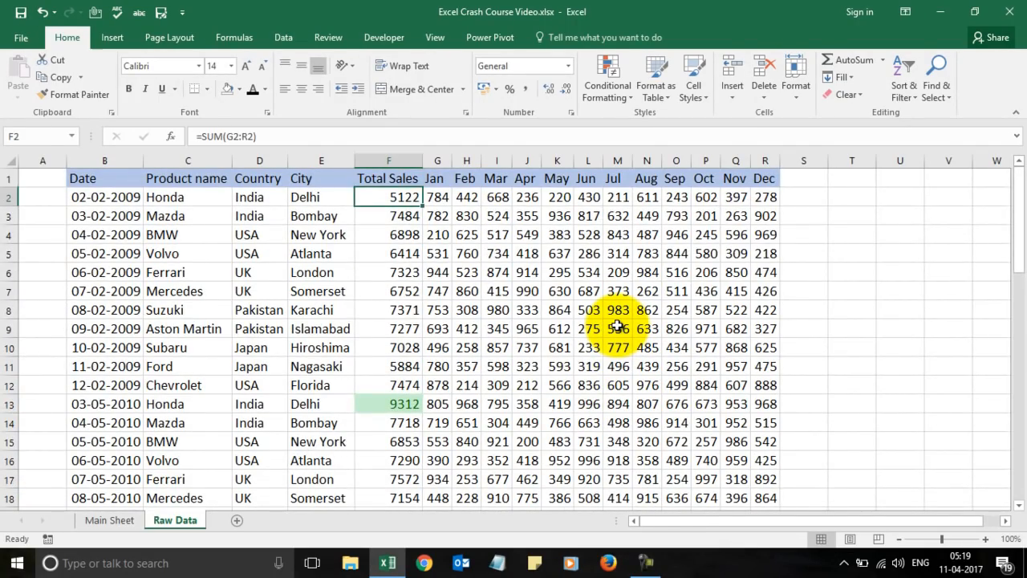
{"action": "key", "text": "Down"}
{"action": "key", "text": "Down"}
{"action": "key", "text": "Down"}
{"action": "key", "text": "Down"}
{"action": "key", "text": "Down"}
{"action": "key", "text": "Down"}
{"action": "key", "text": "Down"}
{"action": "key", "text": "Down"}
{"action": "key", "text": "Down"}
{"action": "key", "text": "Down"}
{"action": "key", "text": "Down"}
{"action": "key", "text": "Down"}
{"action": "key", "text": "Down"}
{"action": "key", "text": "Down"}
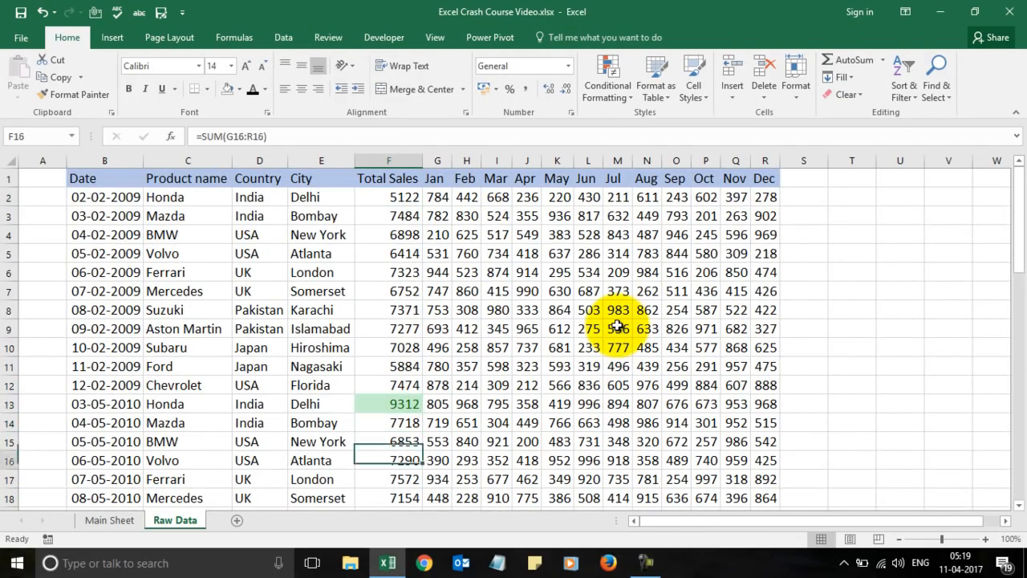
{"action": "key", "text": "Down"}
{"action": "key", "text": "Down"}
{"action": "key", "text": "Down"}
{"action": "key", "text": "Down"}
{"action": "key", "text": "Down"}
{"action": "key", "text": "Down"}
{"action": "key", "text": "Down"}
{"action": "key", "text": "Up"}
{"action": "key", "text": "Up"}
{"action": "key", "text": "Up"}
{"action": "key", "text": "Down"}
{"action": "key", "text": "Down"}
{"action": "key", "text": "Down"}
{"action": "key", "text": "Down"}
{"action": "key", "text": "Down"}
{"action": "key", "text": "Down"}
{"action": "key", "text": "Down"}
{"action": "key", "text": "Down"}
{"action": "key", "text": "Down"}
{"action": "key", "text": "Down"}
{"action": "key", "text": "Down"}
{"action": "key", "text": "Down"}
{"action": "key", "text": "Down"}
{"action": "key", "text": "Down"}
{"action": "key", "text": "Down"}
{"action": "key", "text": "Down"}
{"action": "key", "text": "Down"}
{"action": "key", "text": "Down"}
{"action": "key", "text": "Down"}
{"action": "key", "text": "Down"}
{"action": "key", "text": "Down"}
{"action": "key", "text": "Down"}
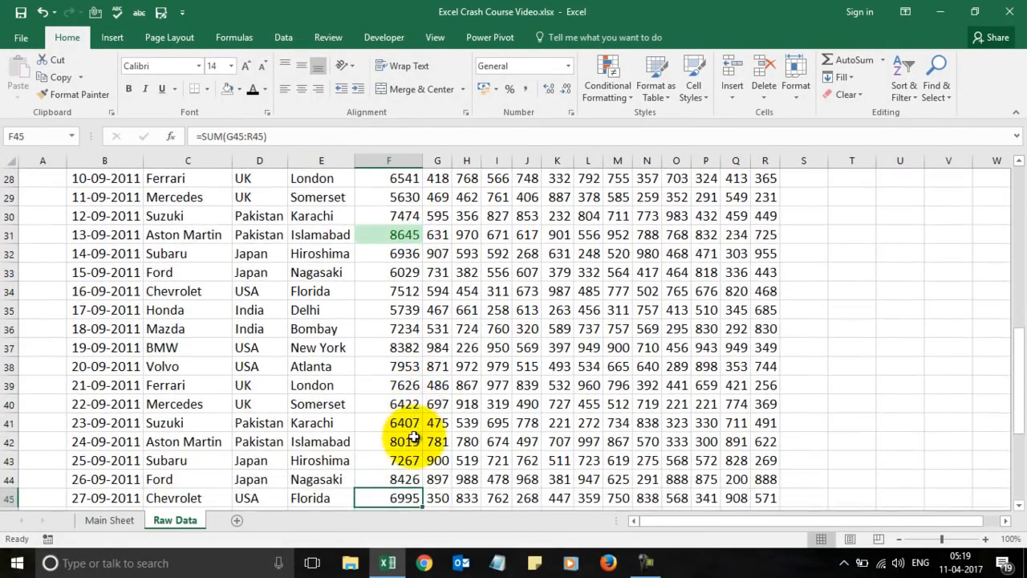
{"action": "left_click", "coordinate": [404, 387]}
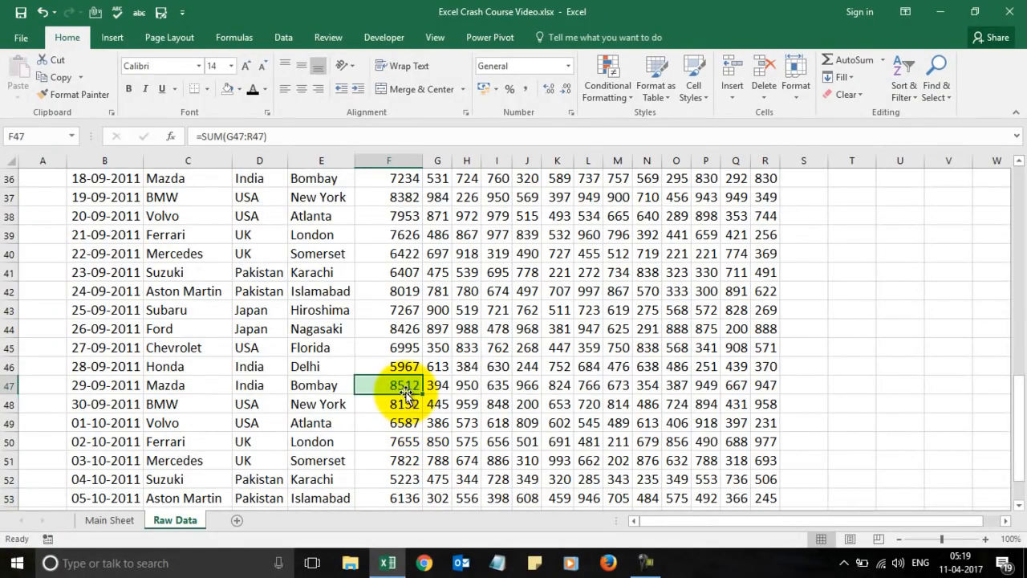
{"action": "key", "text": "Up"}
{"action": "key", "text": "Up"}
{"action": "key", "text": "Up"}
{"action": "key", "text": "Up"}
{"action": "key", "text": "Up"}
{"action": "key", "text": "Up"}
{"action": "key", "text": "Up"}
{"action": "key", "text": "Up"}
{"action": "key", "text": "Up"}
{"action": "key", "text": "Up"}
{"action": "key", "text": "Up"}
{"action": "key", "text": "Up"}
{"action": "key", "text": "Up"}
{"action": "key", "text": "Up"}
{"action": "key", "text": "Up"}
{"action": "key", "text": "Up"}
{"action": "key", "text": "Up"}
{"action": "key", "text": "Up"}
{"action": "key", "text": "Up"}
{"action": "key", "text": "Up"}
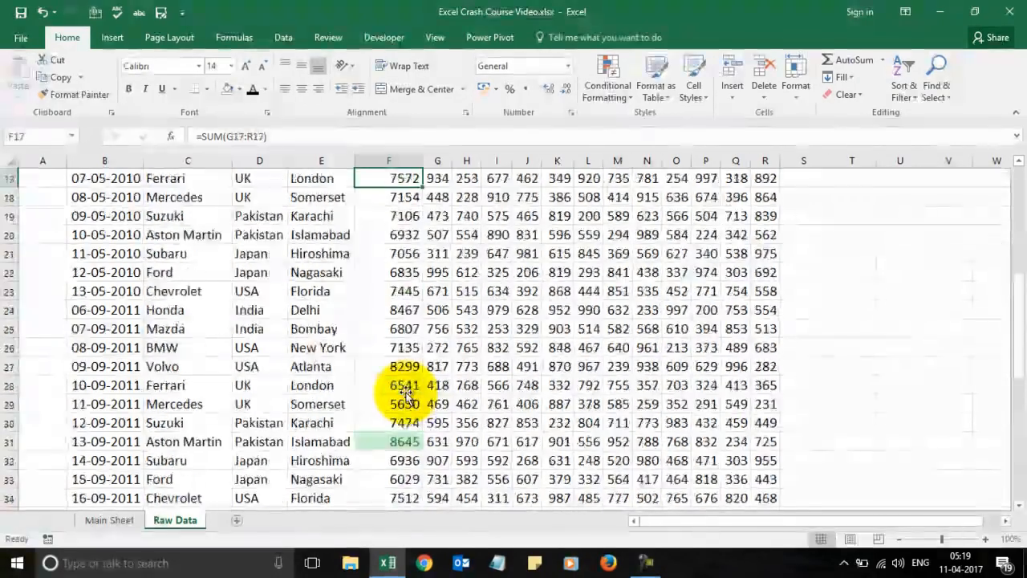
{"action": "key", "text": "Up"}
{"action": "key", "text": "Up"}
{"action": "key", "text": "Down"}
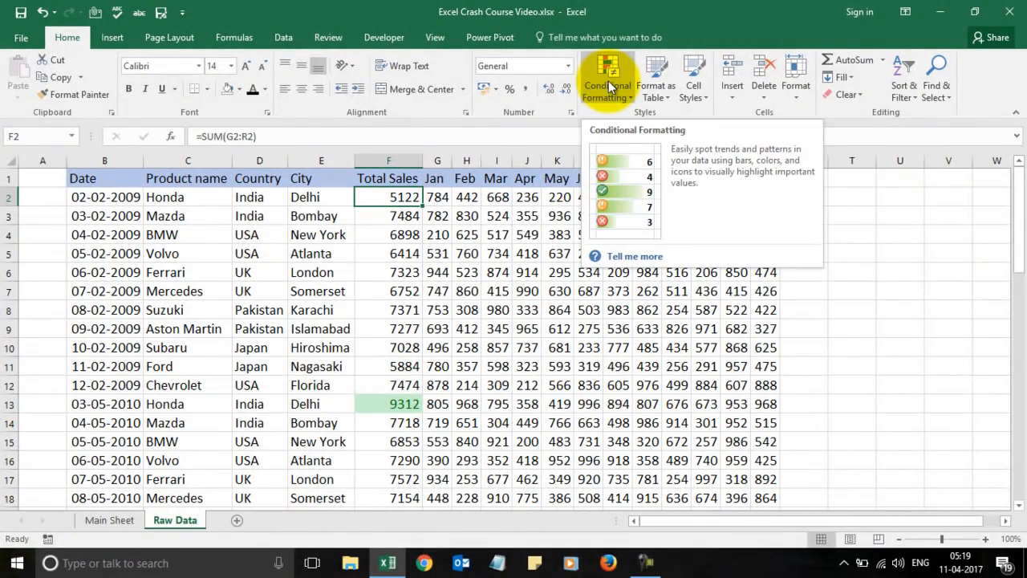
{"action": "left_click", "coordinate": [527, 312]}
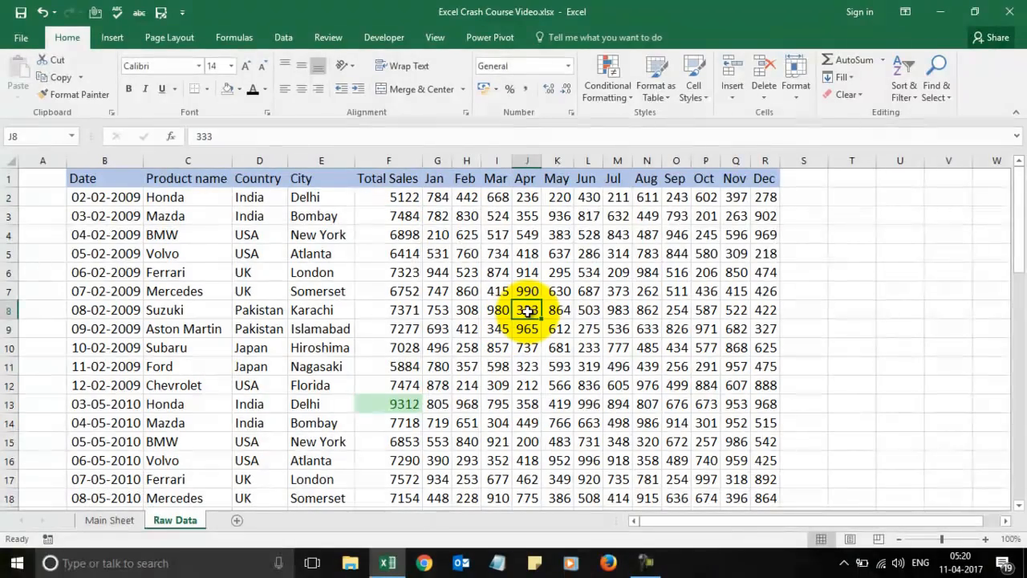
{"action": "left_click", "coordinate": [423, 563]}
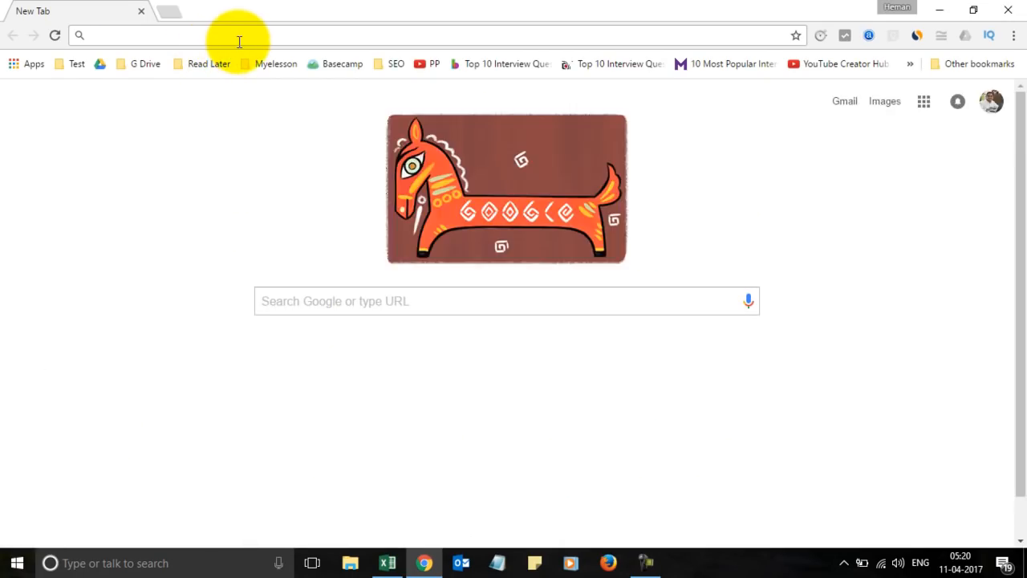
Visit myelesson.org, browse its Excel Training Videos lists, then minimize Chrome back to Excel.
{"action": "type", "text": "my"}
{"action": "key", "text": "Return"}
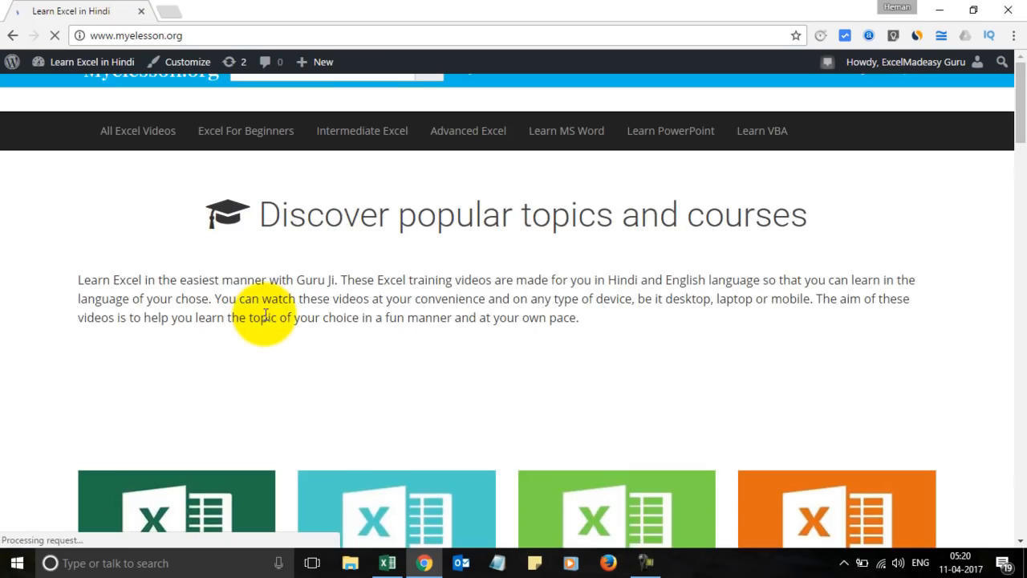
{"action": "scroll", "coordinate": [264, 314], "scroll_direction": "down", "scroll_amount": 2}
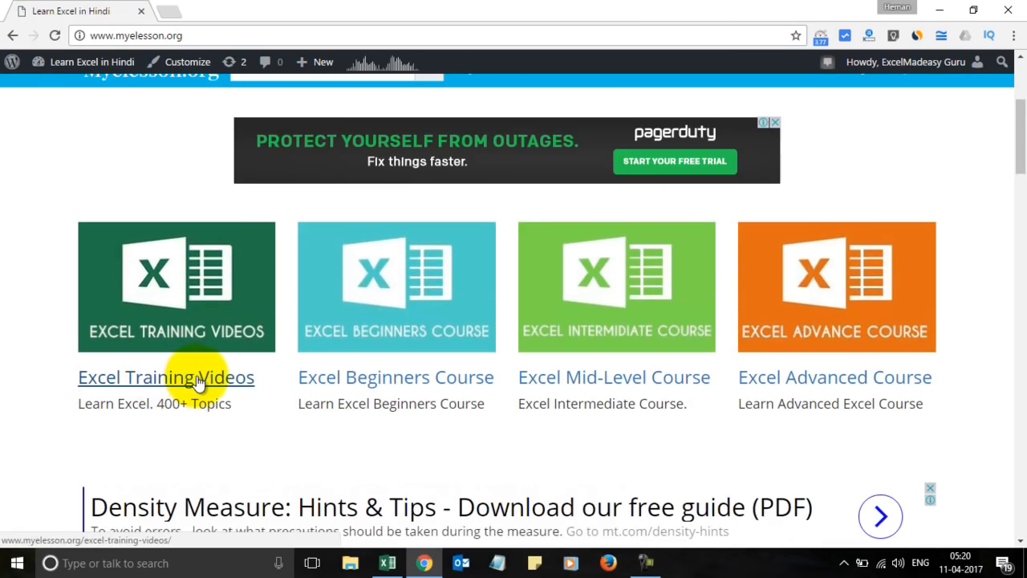
{"action": "left_click", "coordinate": [196, 375]}
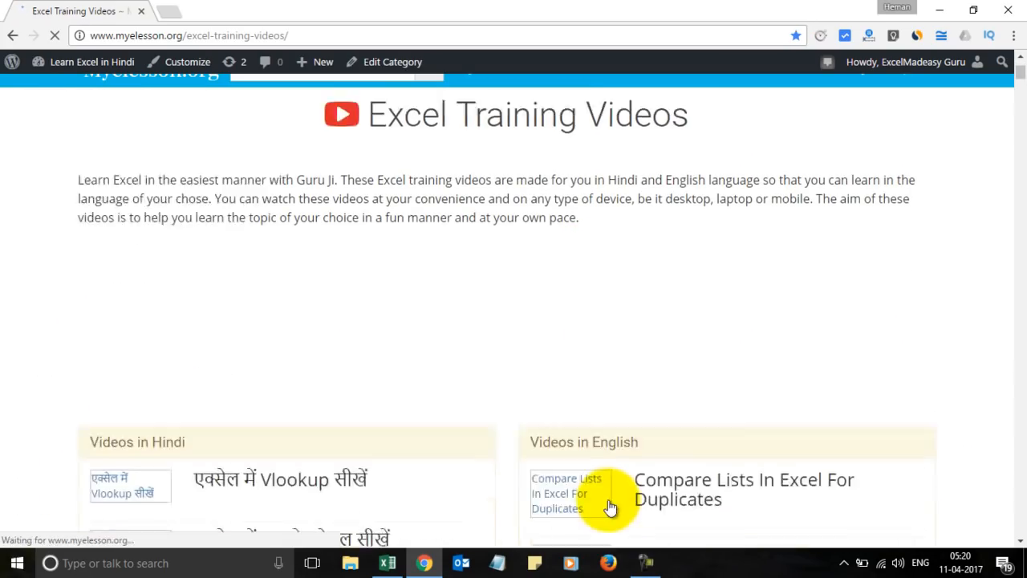
{"action": "scroll", "coordinate": [616, 499], "scroll_direction": "down", "scroll_amount": 3}
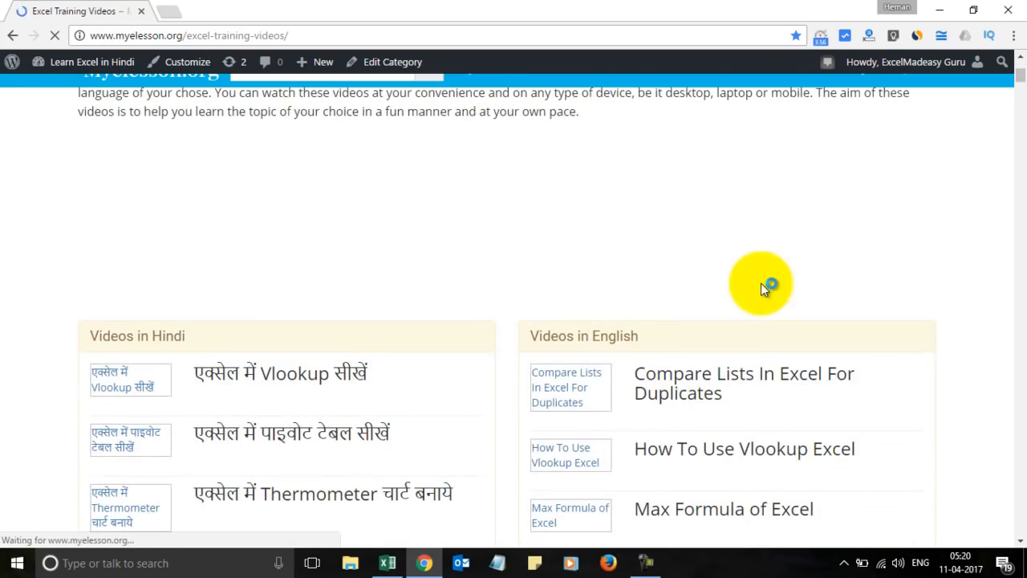
{"action": "left_click", "coordinate": [939, 10]}
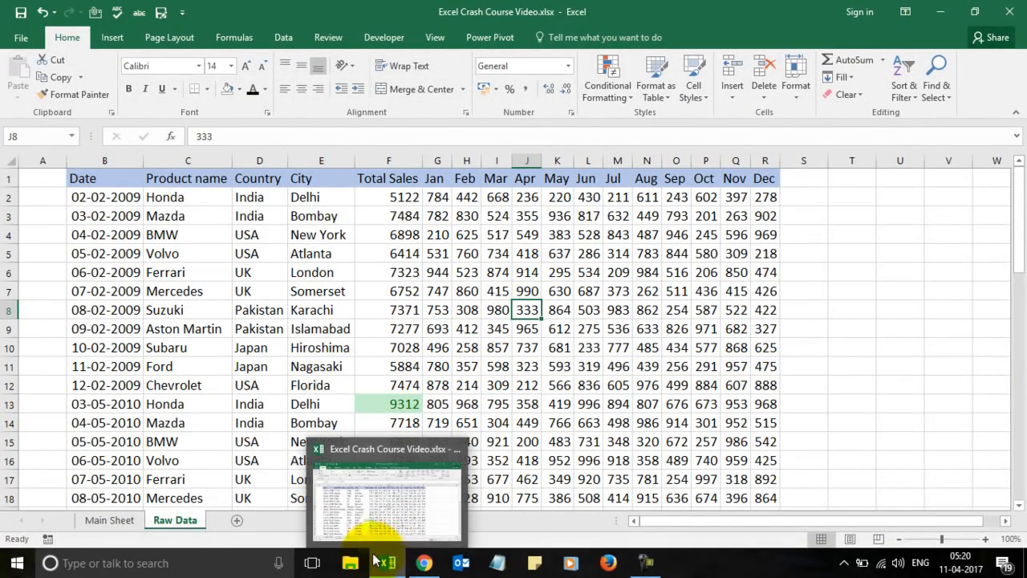
{"action": "left_click", "coordinate": [121, 519]}
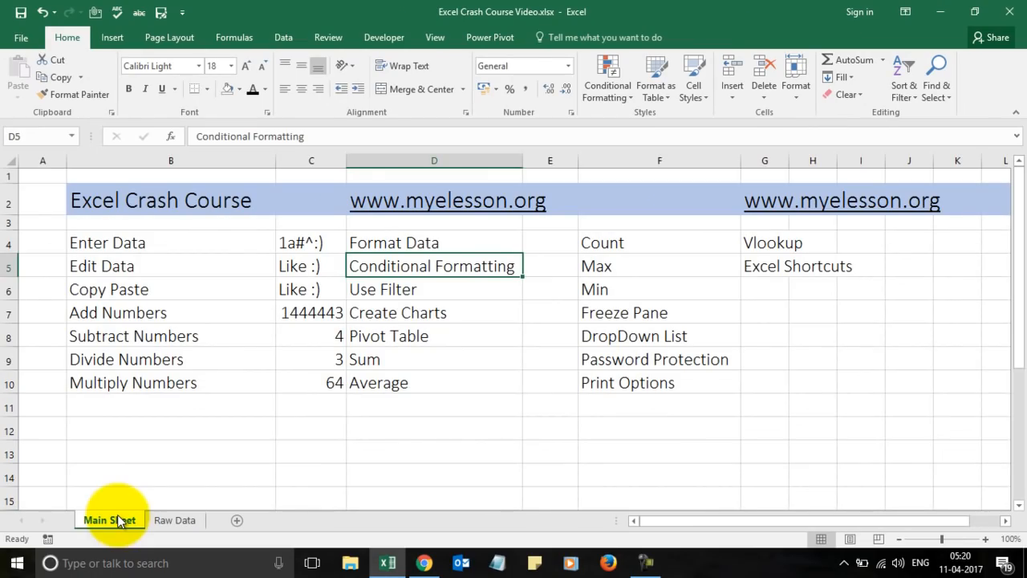
{"action": "left_click", "coordinate": [385, 289]}
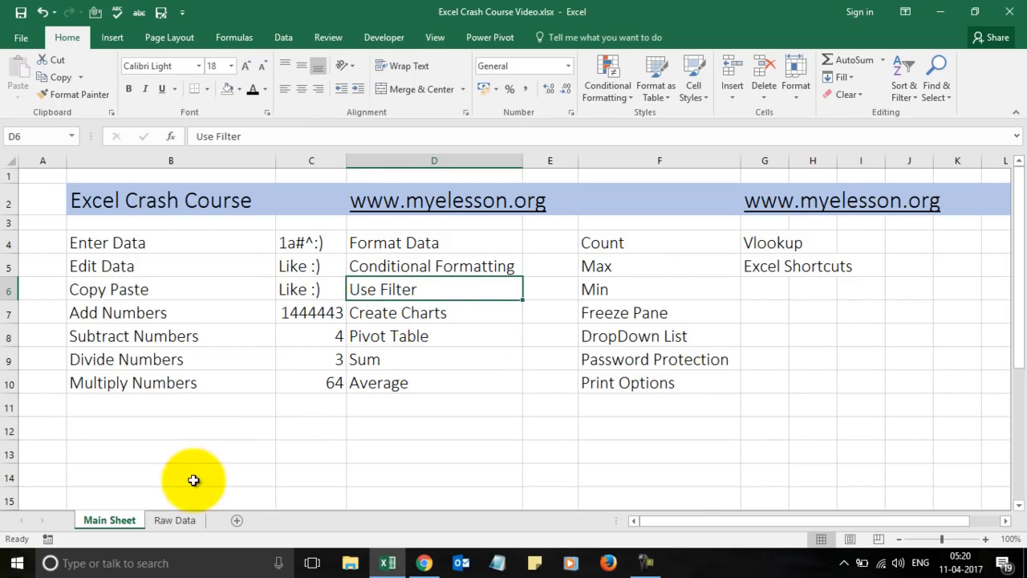
{"action": "left_click", "coordinate": [166, 523]}
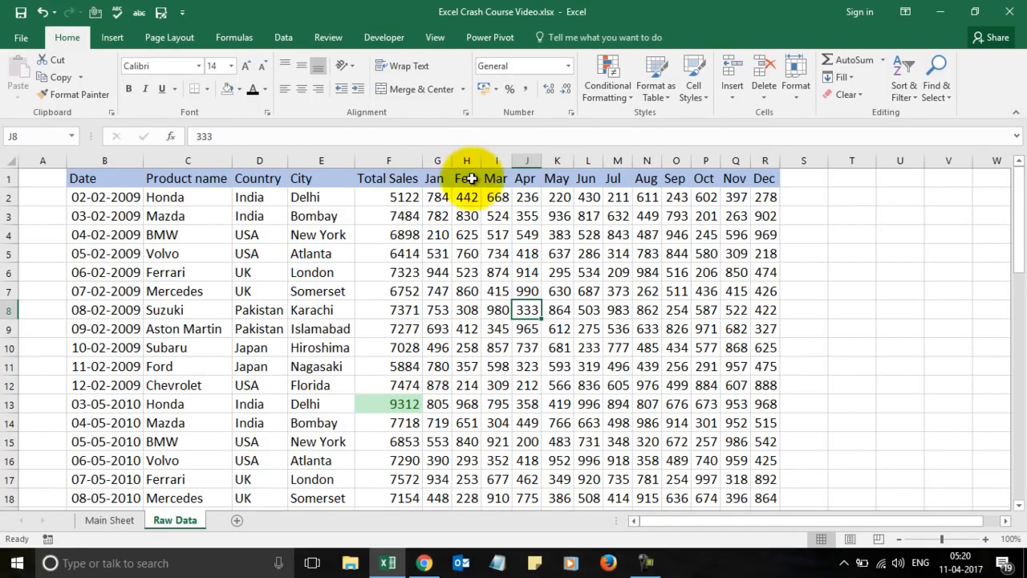
{"action": "left_click", "coordinate": [109, 185]}
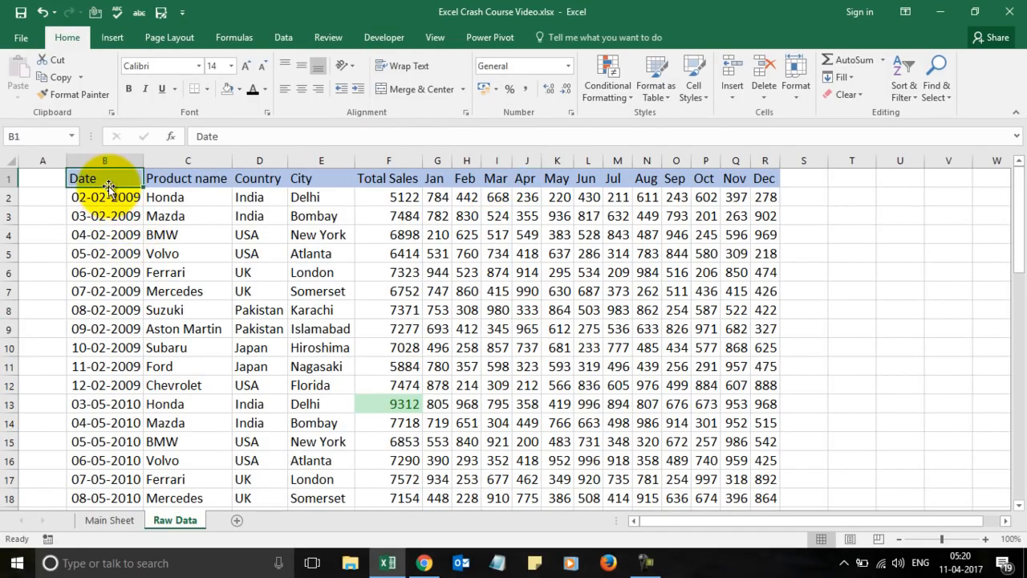
Select the header row B1:R1 and add Filter drop-downs from Date through Dec.
{"action": "key", "text": "shift+Right"}
{"action": "key", "text": "shift+Right"}
{"action": "key", "text": "shift+Right"}
{"action": "key", "text": "shift+Right"}
{"action": "key", "text": "shift+Right"}
{"action": "key", "text": "shift+Right"}
{"action": "key", "text": "shift+Right"}
{"action": "key", "text": "shift+Right"}
{"action": "key", "text": "shift+Right"}
{"action": "key", "text": "shift+Right"}
{"action": "key", "text": "shift+Right"}
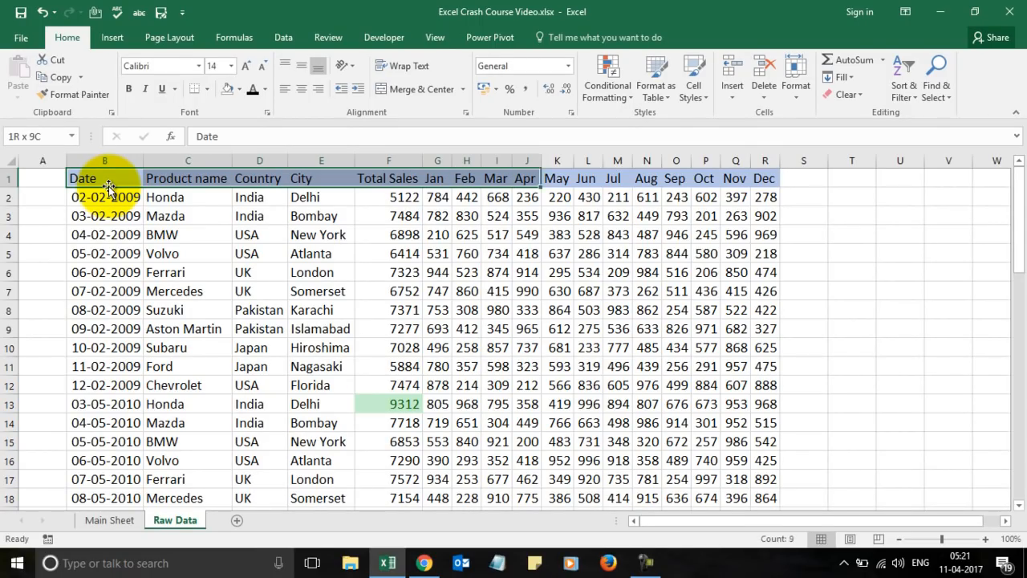
{"action": "key", "text": "shift+Right"}
{"action": "key", "text": "shift+Right"}
{"action": "key", "text": "shift+Right"}
{"action": "key", "text": "shift+Right"}
{"action": "key", "text": "shift+Right"}
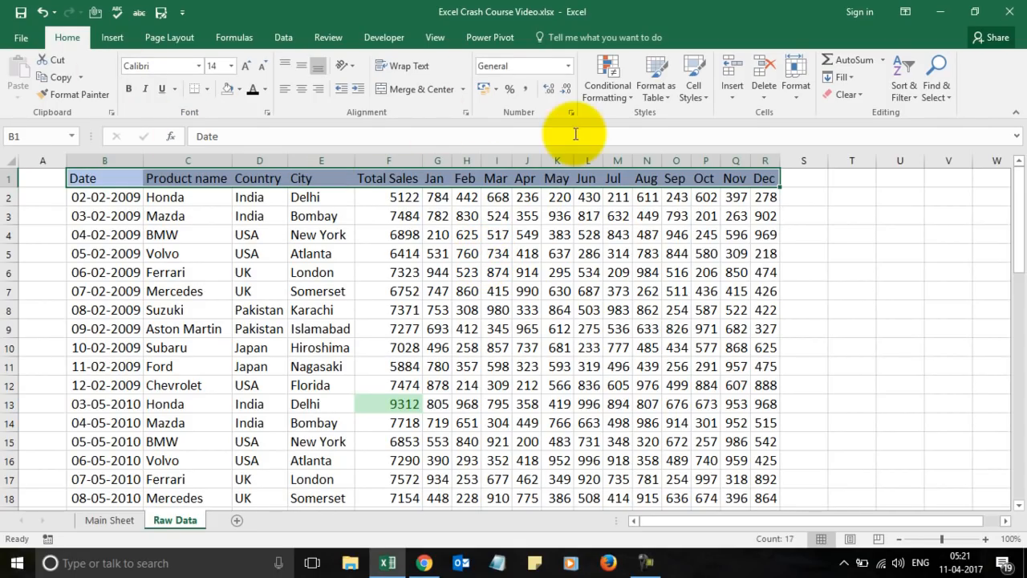
{"action": "left_click", "coordinate": [911, 85]}
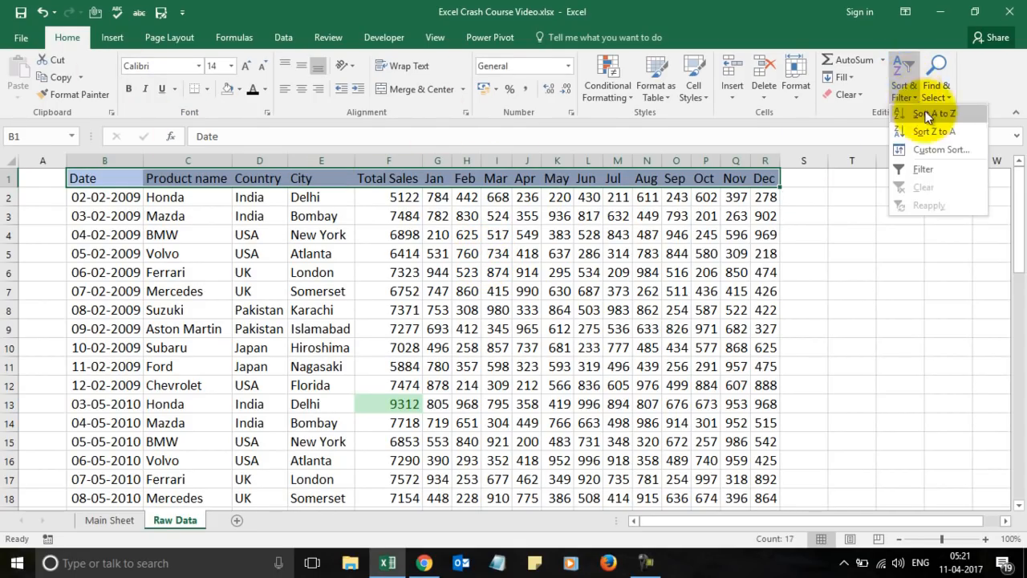
{"action": "left_click", "coordinate": [929, 164]}
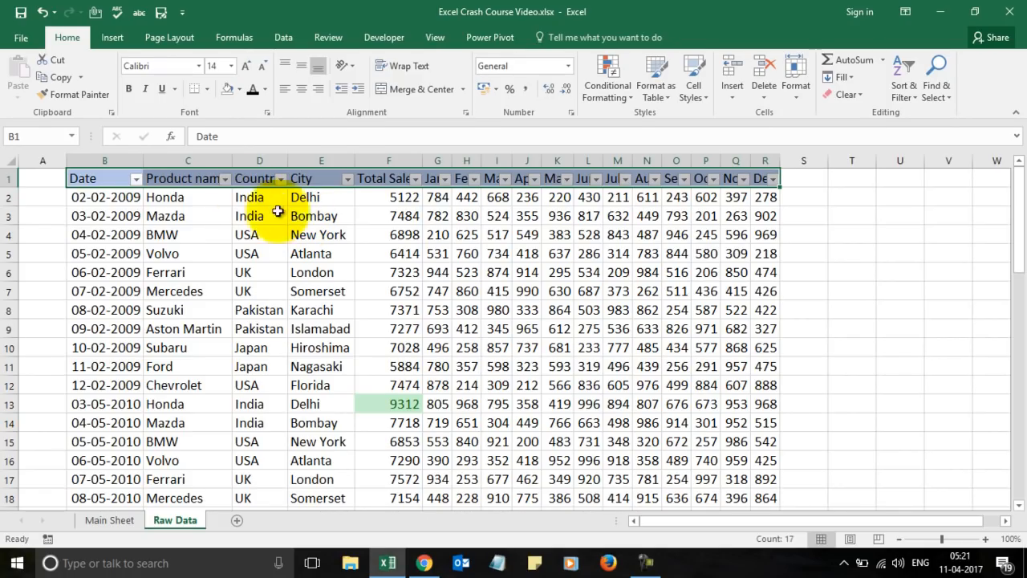
Filter Product name to BMW only, then restore all products.
{"action": "left_click", "coordinate": [226, 182]}
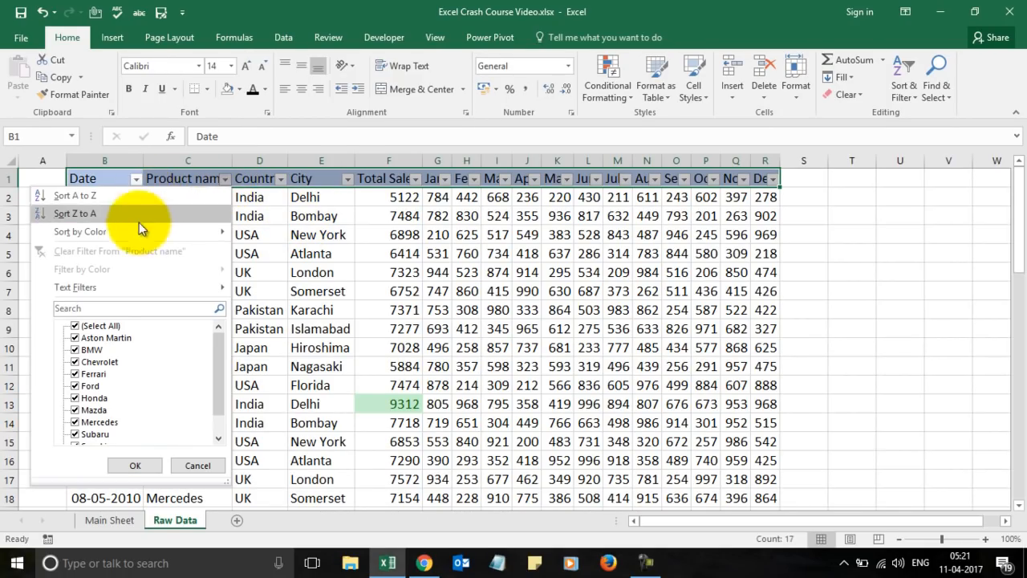
{"action": "left_click", "coordinate": [75, 326]}
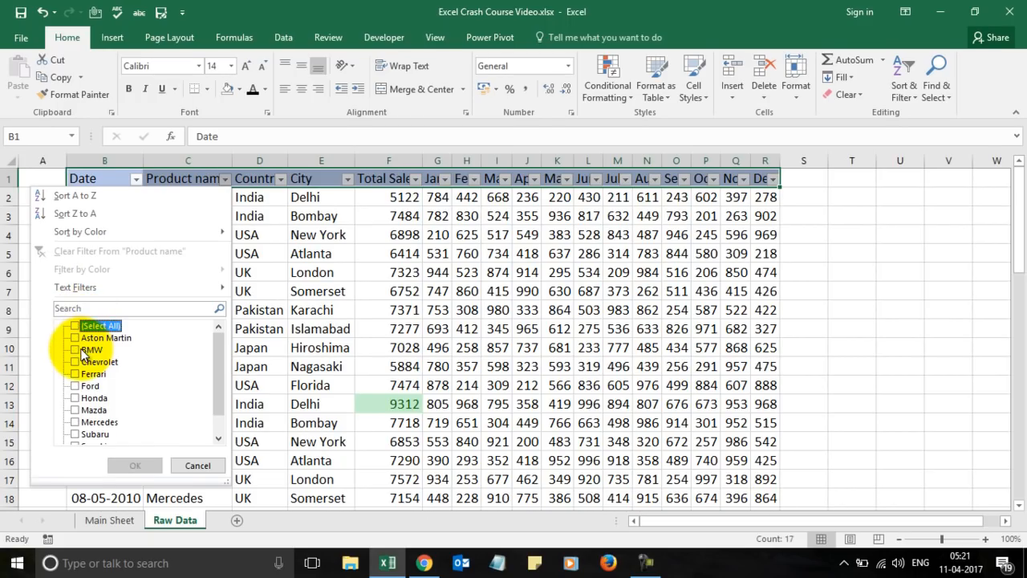
{"action": "left_click", "coordinate": [75, 350]}
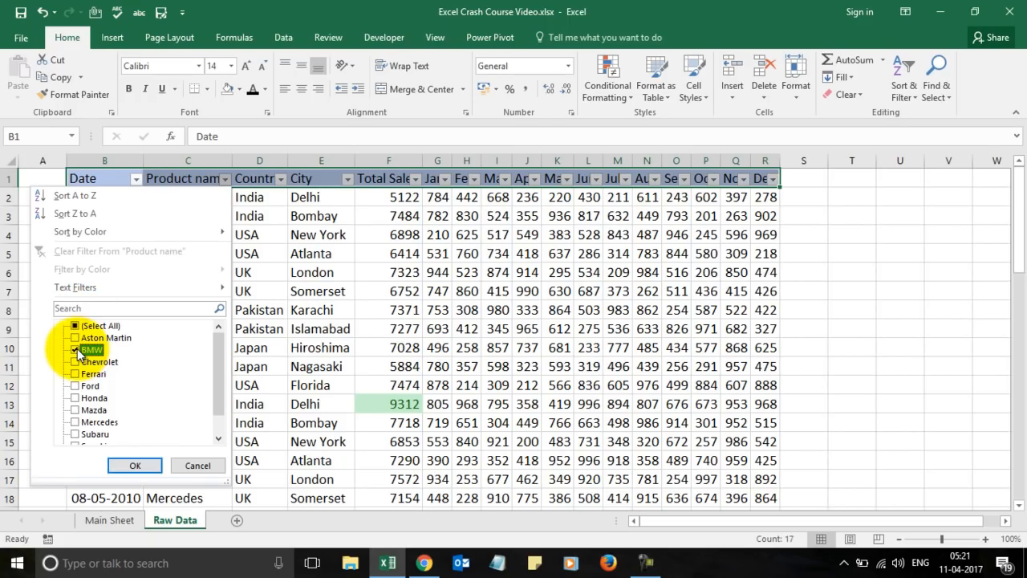
{"action": "left_click", "coordinate": [135, 465]}
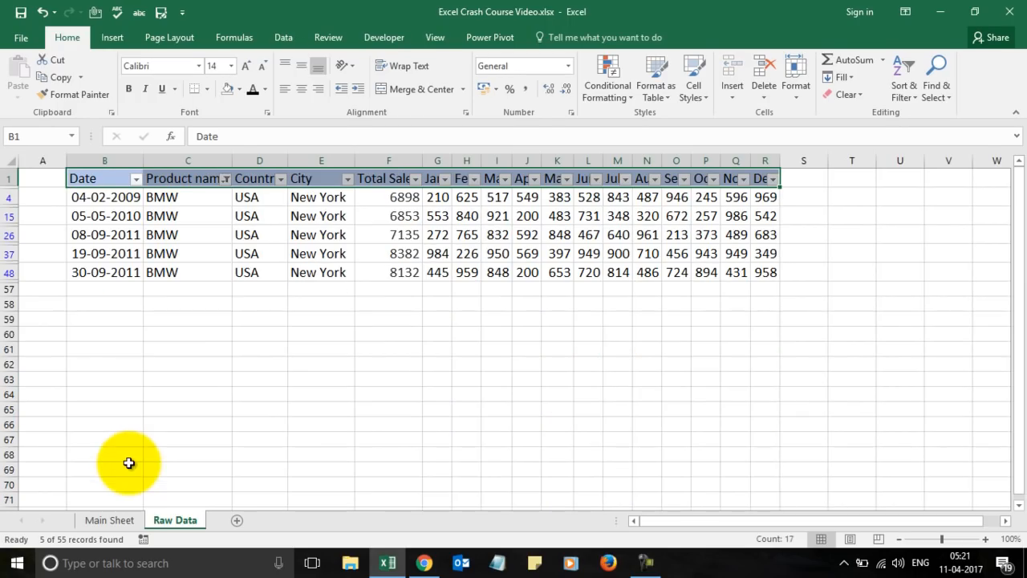
{"action": "left_click", "coordinate": [225, 179]}
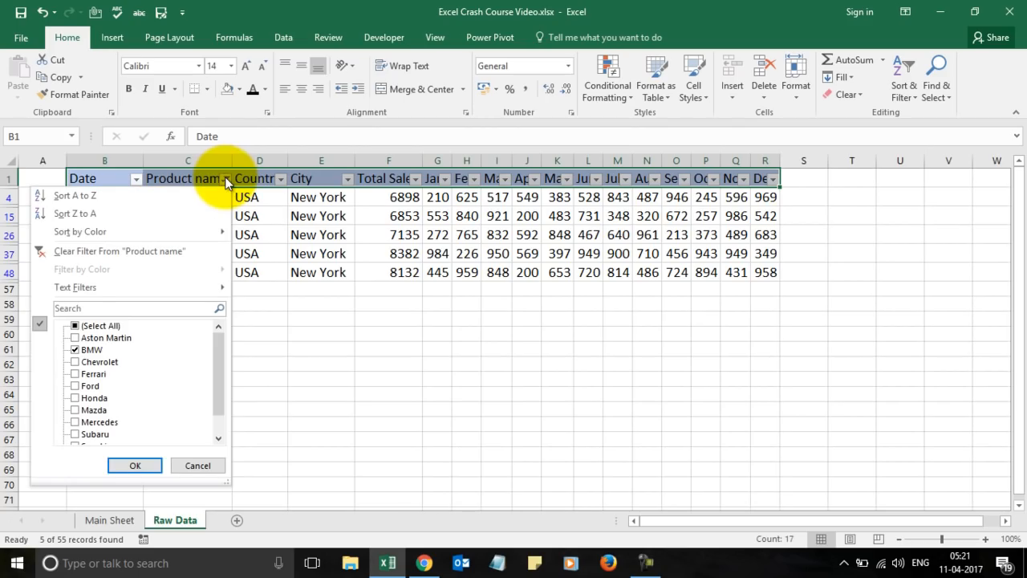
{"action": "left_click", "coordinate": [76, 325]}
{"action": "left_click", "coordinate": [134, 466]}
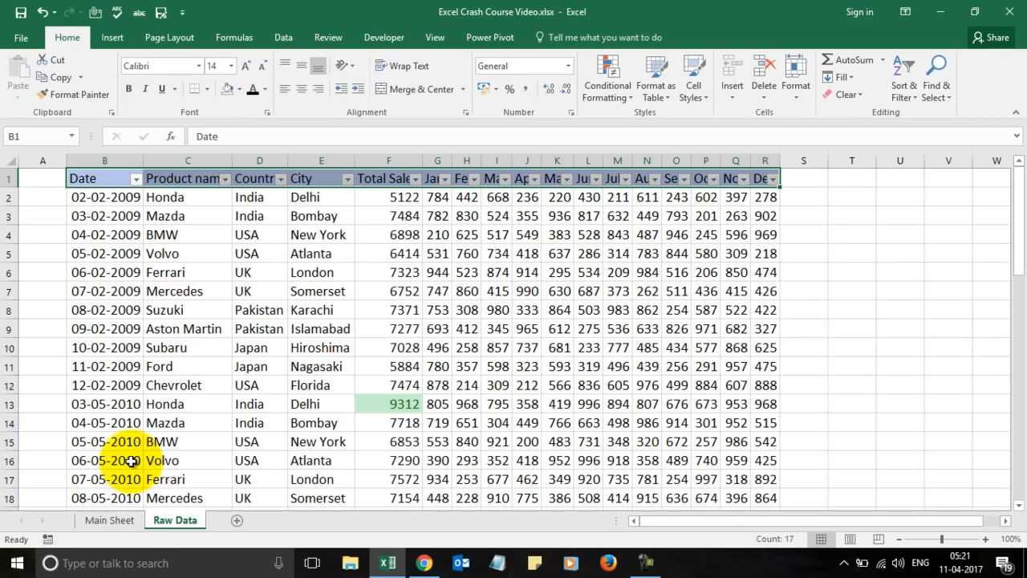
Filter the Country column to only UK and USA rows, then switch to Chrome.
{"action": "left_click", "coordinate": [281, 179]}
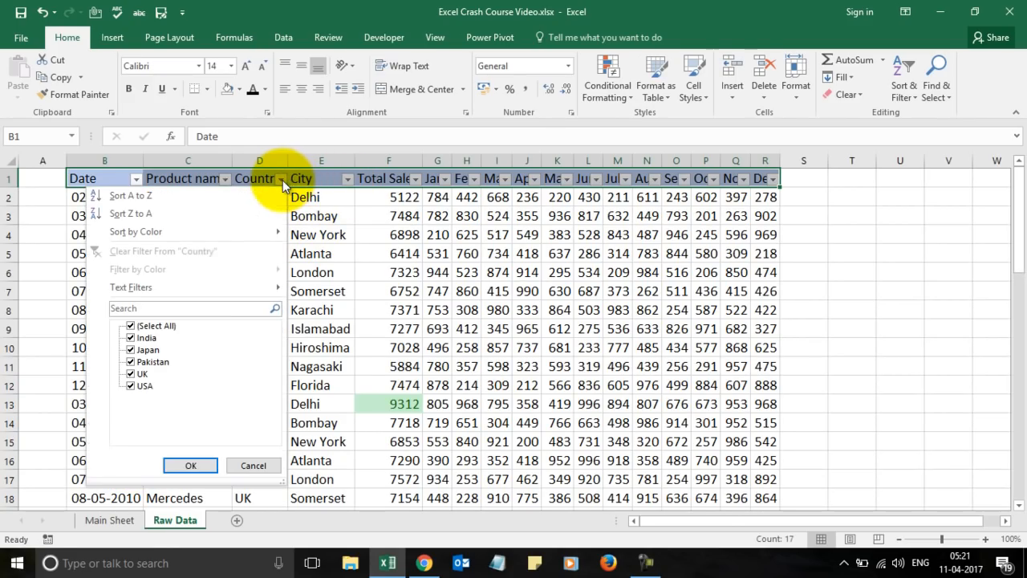
{"action": "left_click", "coordinate": [167, 329]}
{"action": "left_click", "coordinate": [132, 374]}
{"action": "left_click", "coordinate": [130, 385]}
{"action": "left_click", "coordinate": [193, 469]}
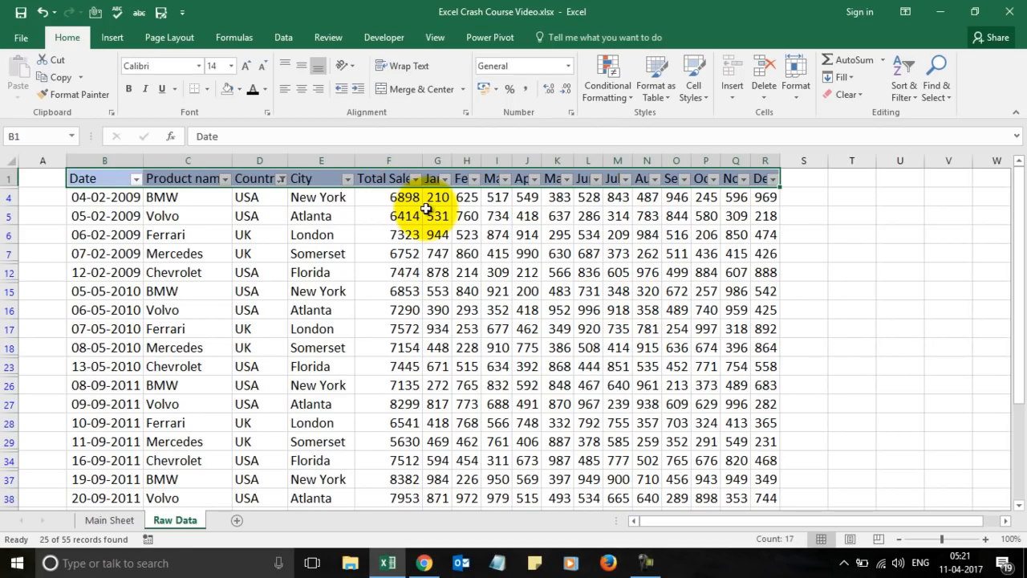
{"action": "left_click", "coordinate": [424, 564]}
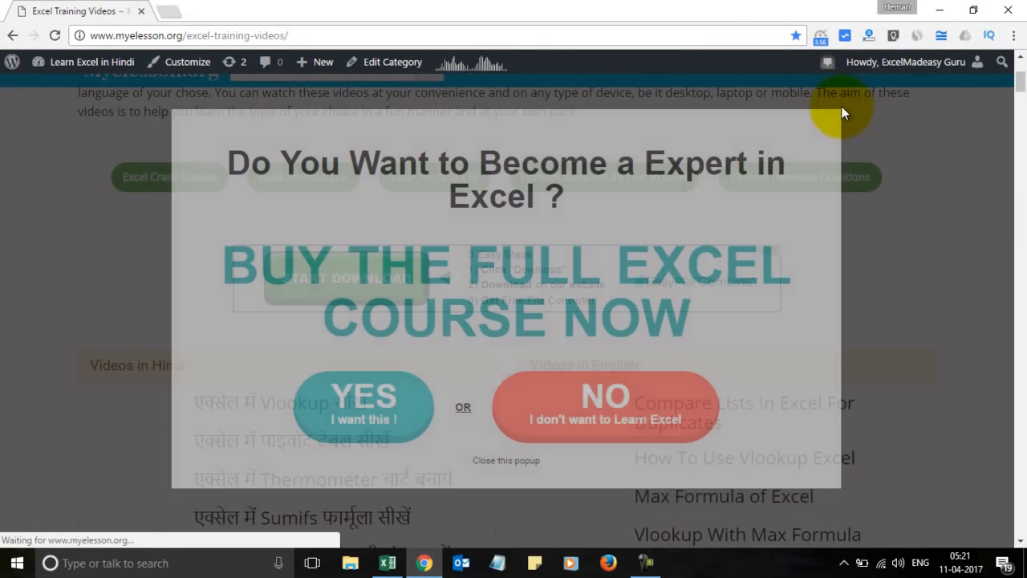
Dismiss the course popup and reopen the Excel Training Videos page in an incognito window.
{"action": "left_click", "coordinate": [841, 110]}
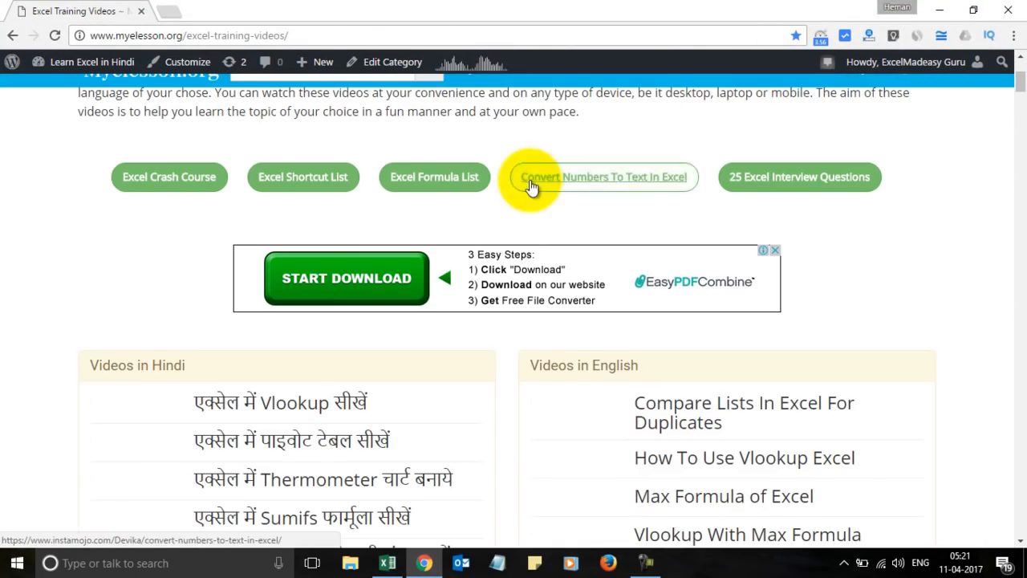
{"action": "left_click", "coordinate": [305, 35]}
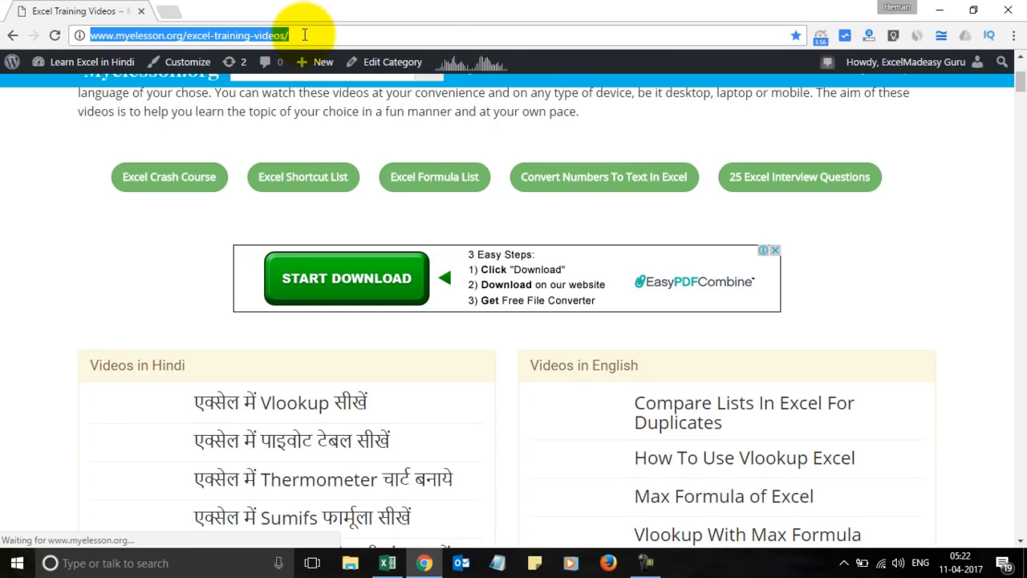
{"action": "key", "text": "ctrl+c"}
{"action": "key", "text": "ctrl+shift+n"}
{"action": "key", "text": "ctrl+v"}
{"action": "key", "text": "Return"}
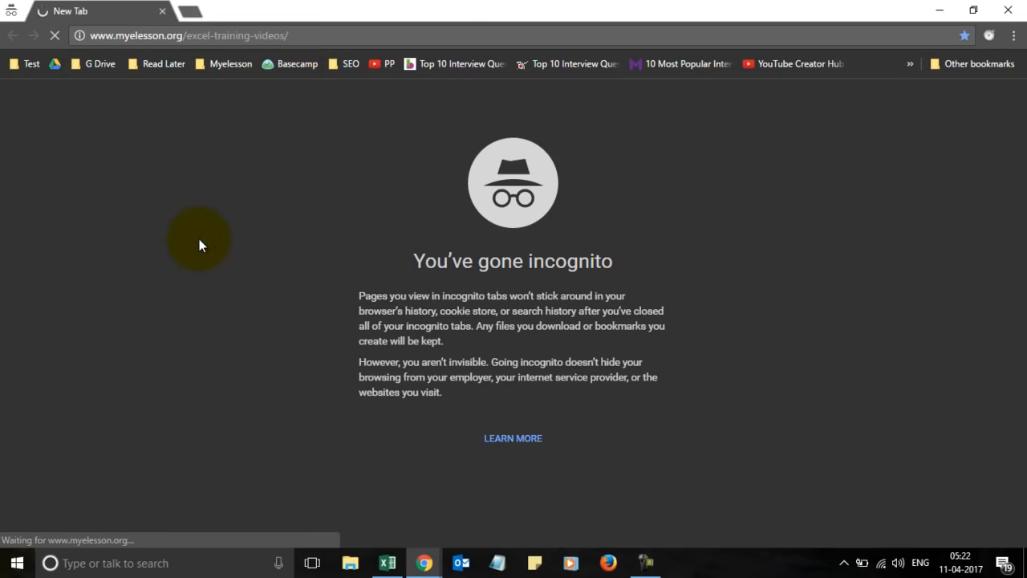
{"action": "key", "text": "alt+Tab"}
{"action": "key", "text": "alt+Tab"}
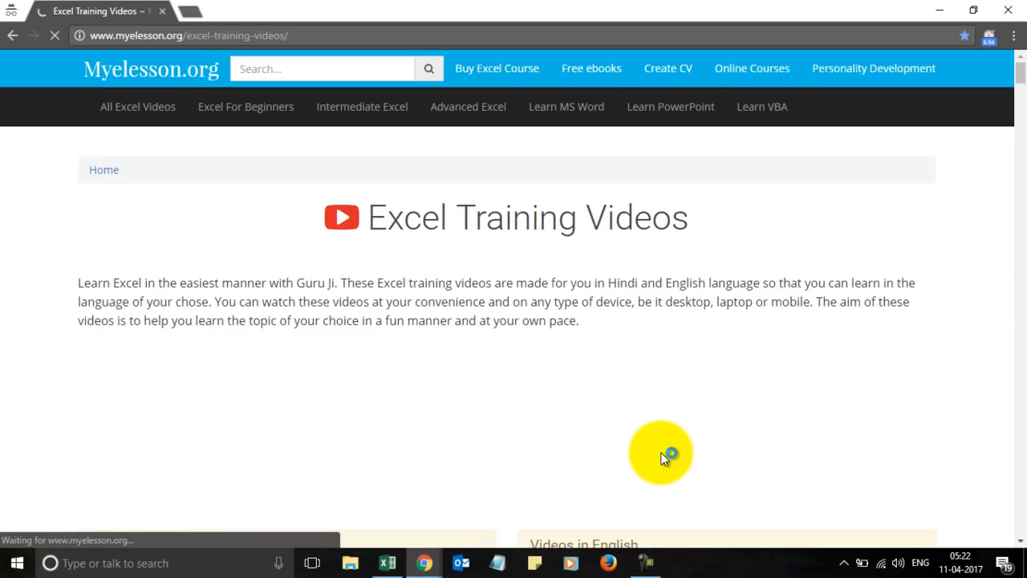
Close the popup in the private window and close the original signed-in window.
{"action": "scroll", "coordinate": [662, 457], "scroll_direction": "down", "scroll_amount": 4}
{"action": "scroll", "coordinate": [662, 457], "scroll_direction": "down", "scroll_amount": 1}
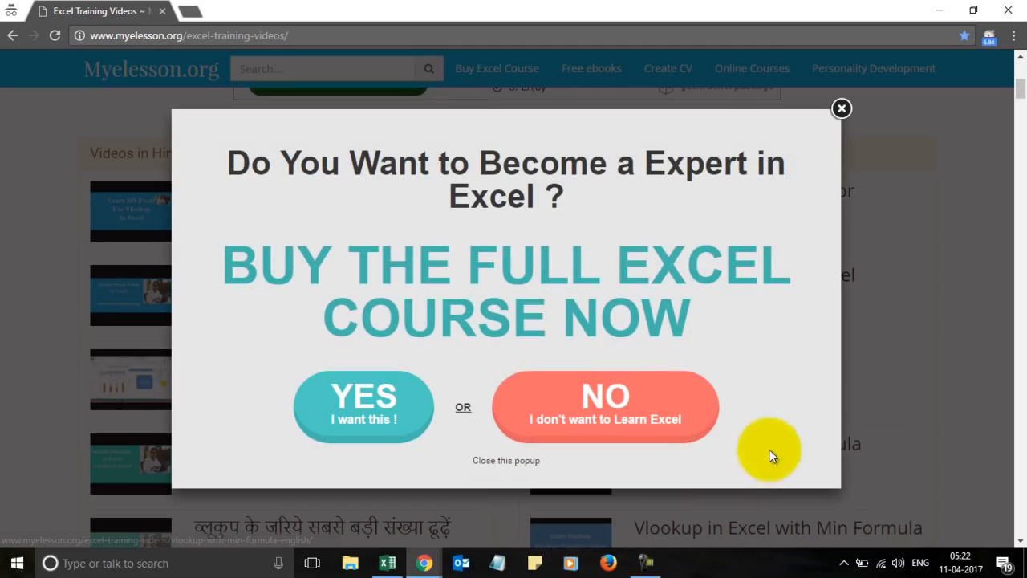
{"action": "left_click", "coordinate": [840, 109]}
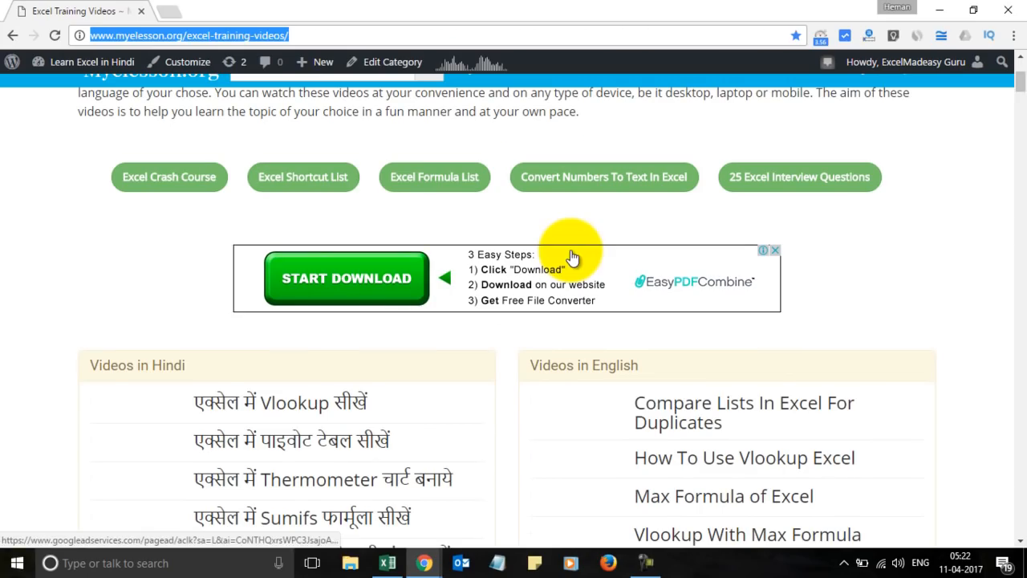
{"action": "left_click", "coordinate": [183, 170]}
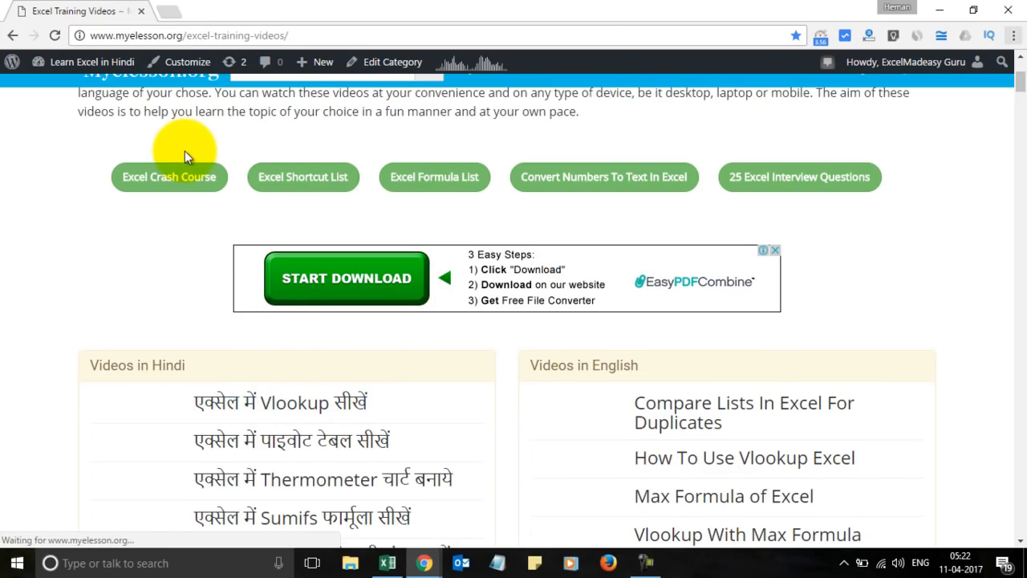
{"action": "left_click", "coordinate": [1009, 11]}
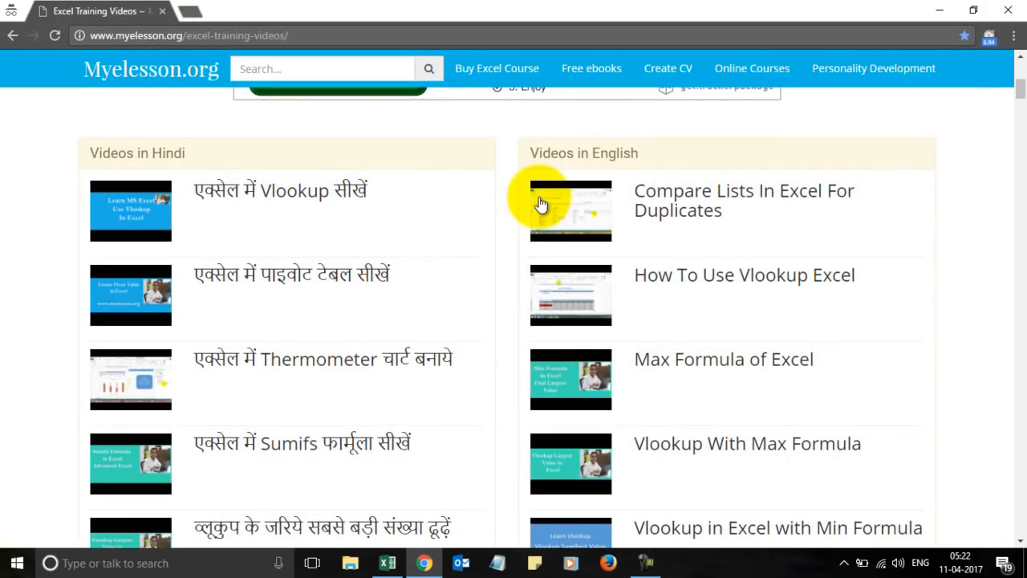
{"action": "left_click", "coordinate": [386, 562]}
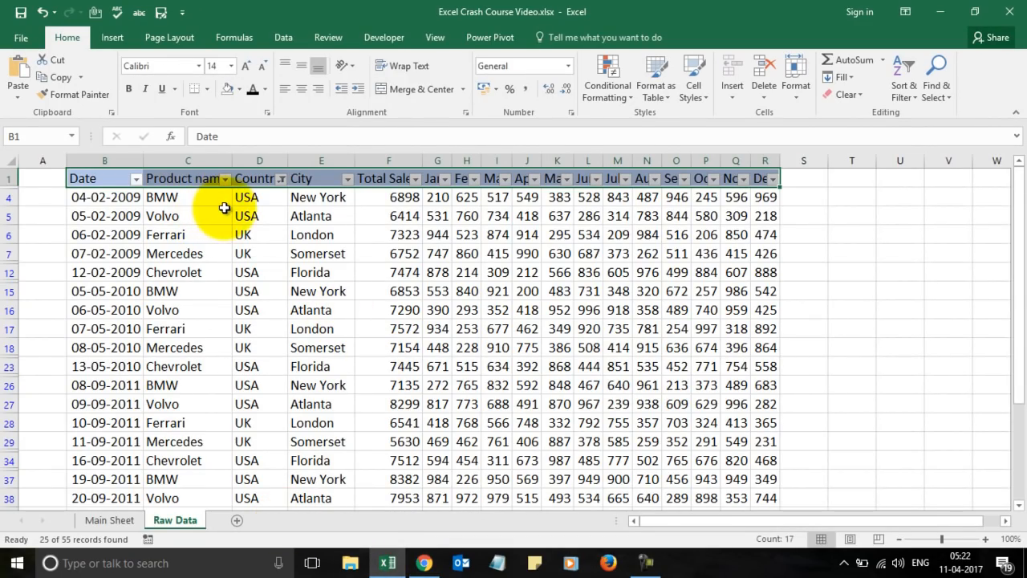
Clear the Country filter, toggle the header filters off and on, and go to Main Sheet.
{"action": "left_click", "coordinate": [280, 180]}
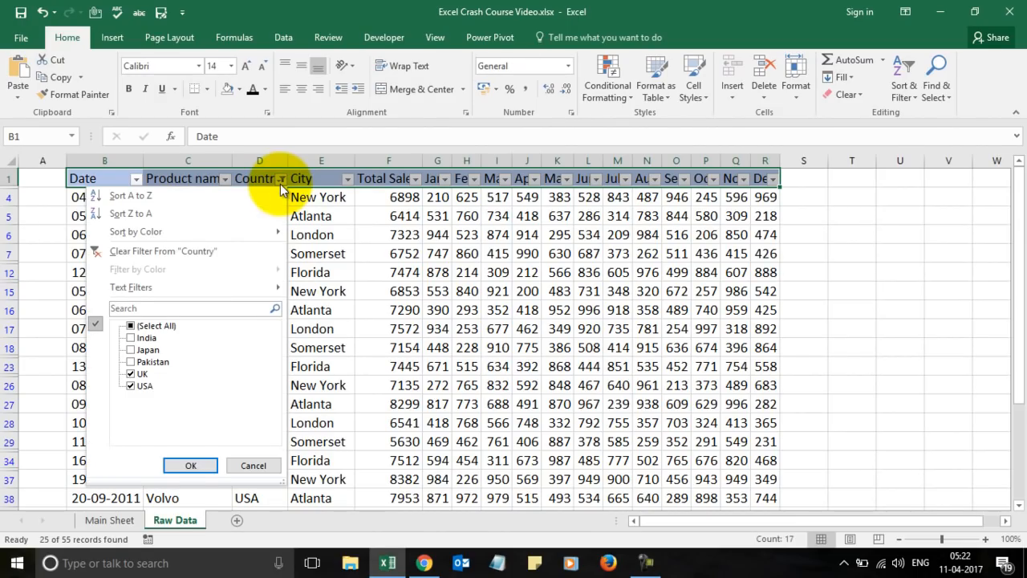
{"action": "left_click", "coordinate": [203, 248]}
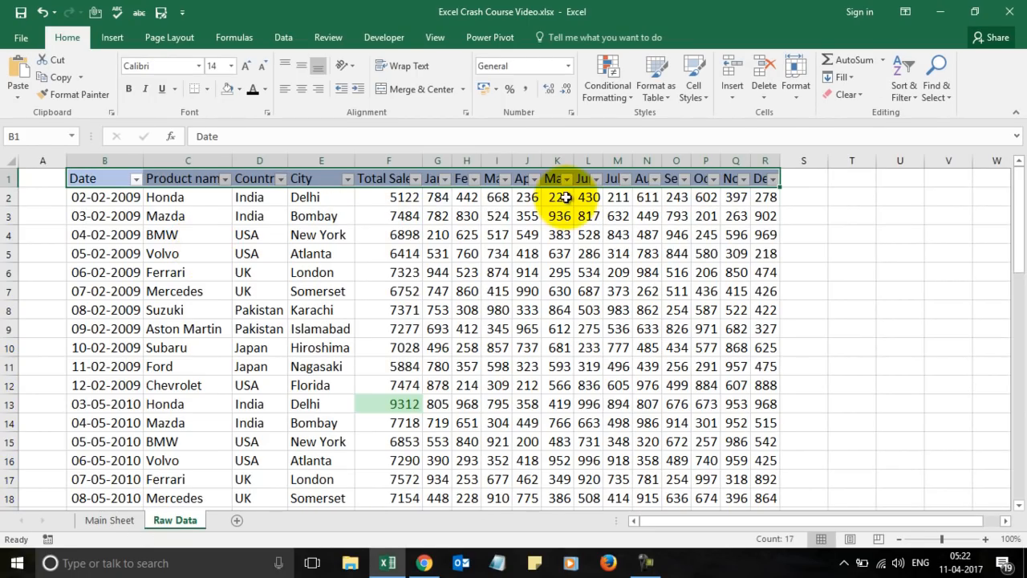
{"action": "left_click", "coordinate": [907, 84]}
{"action": "left_click", "coordinate": [917, 169]}
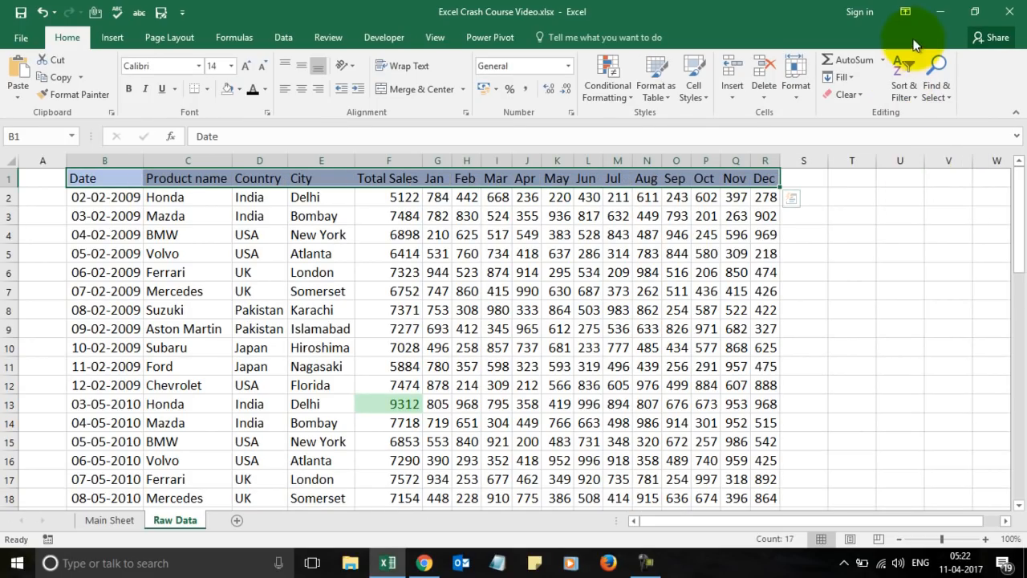
{"action": "left_click", "coordinate": [905, 68]}
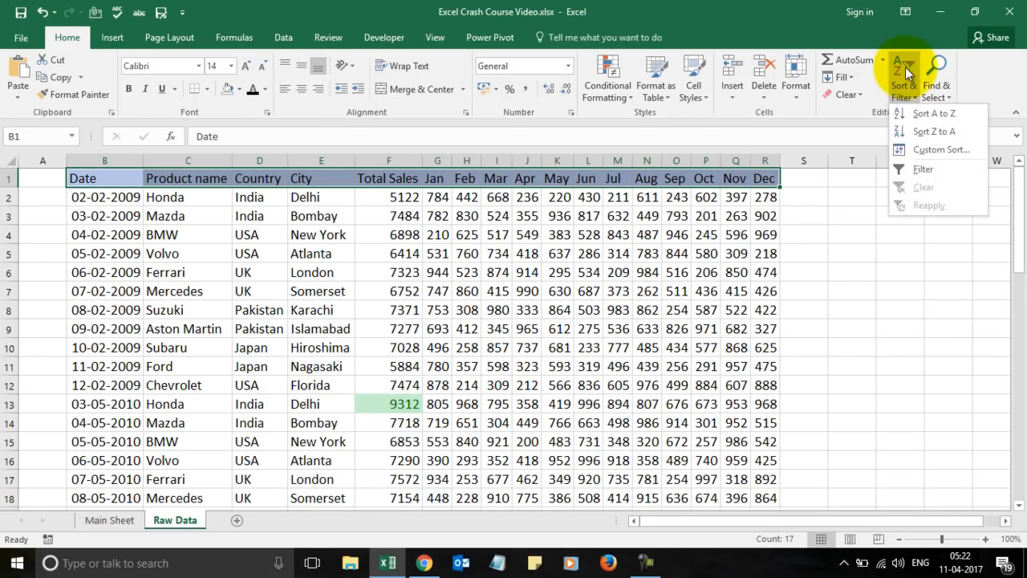
{"action": "left_click", "coordinate": [926, 166]}
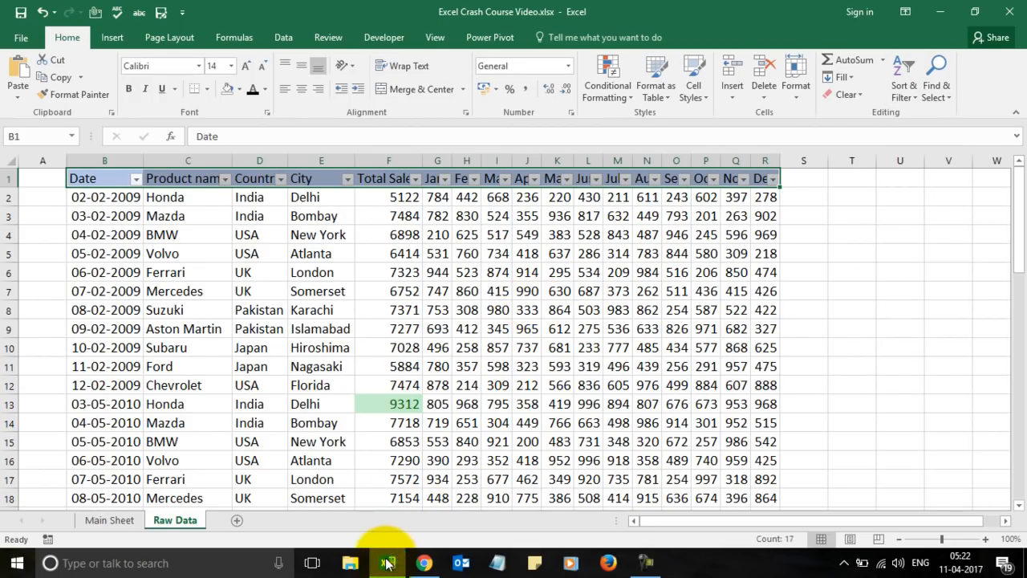
{"action": "left_click", "coordinate": [120, 521]}
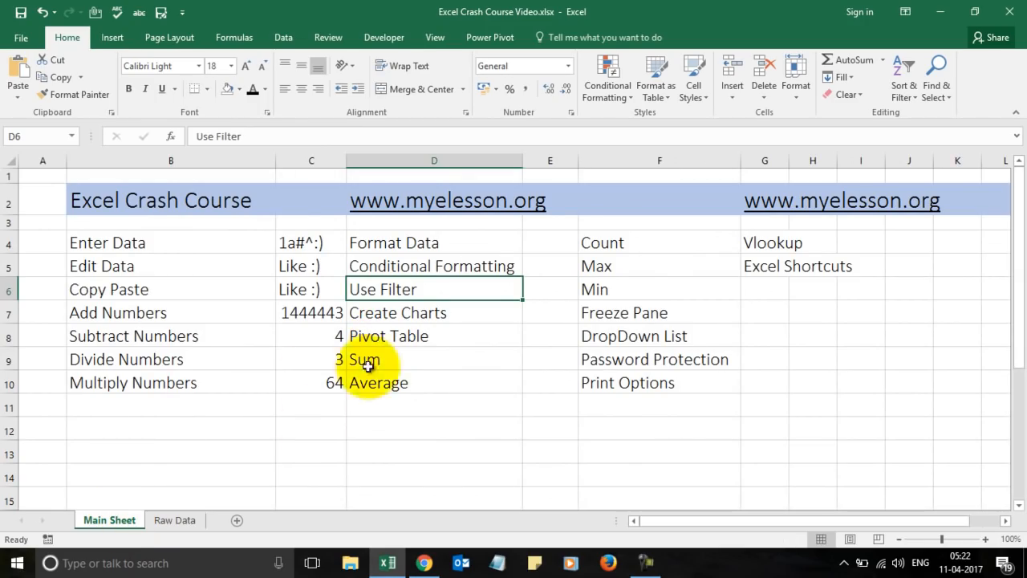
On Raw Data, sort Product name A to Z, then undo it to restore date order.
{"action": "left_click", "coordinate": [178, 521]}
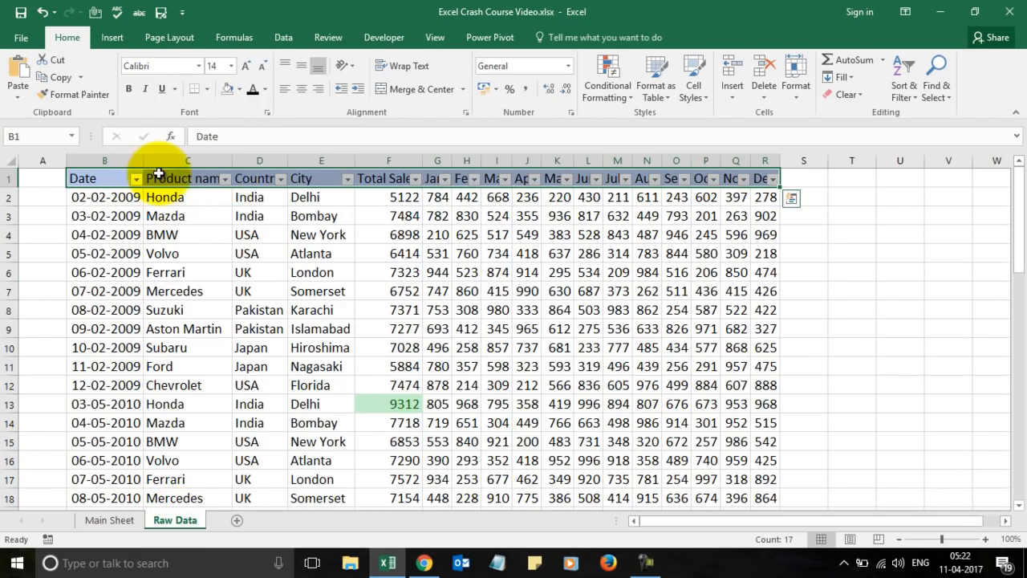
{"action": "left_click", "coordinate": [228, 179]}
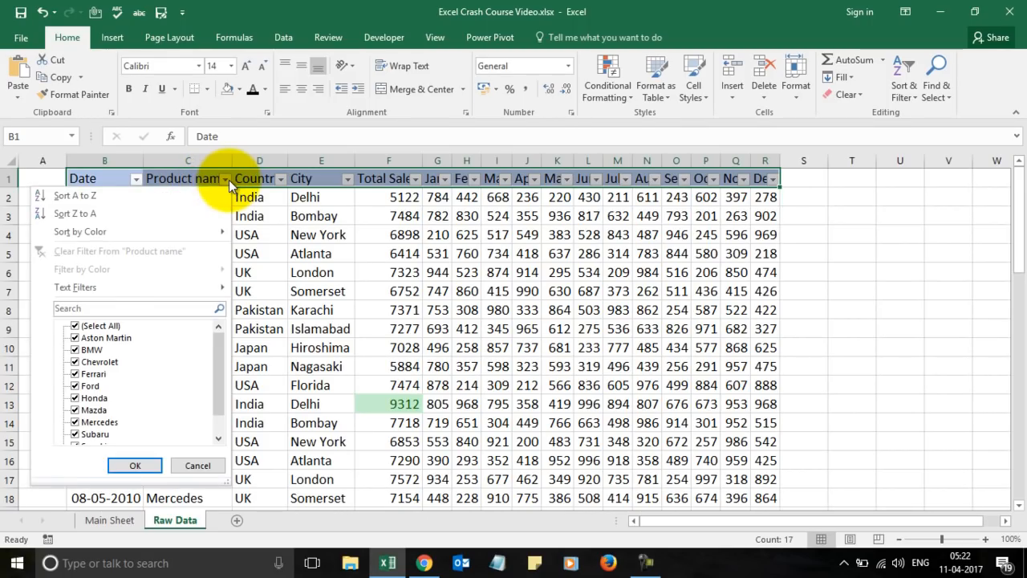
{"action": "left_click", "coordinate": [123, 195]}
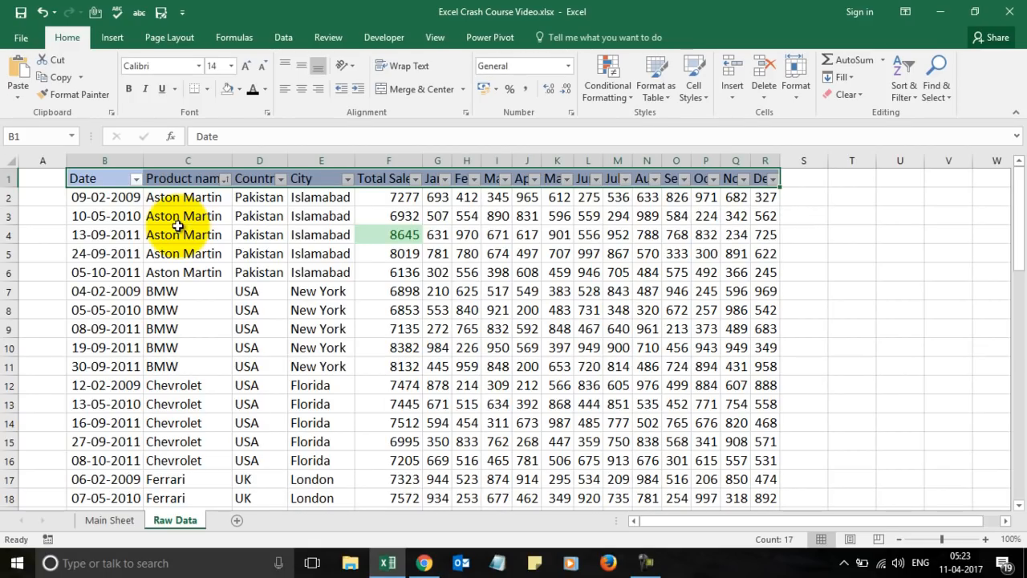
{"action": "left_click", "coordinate": [225, 179]}
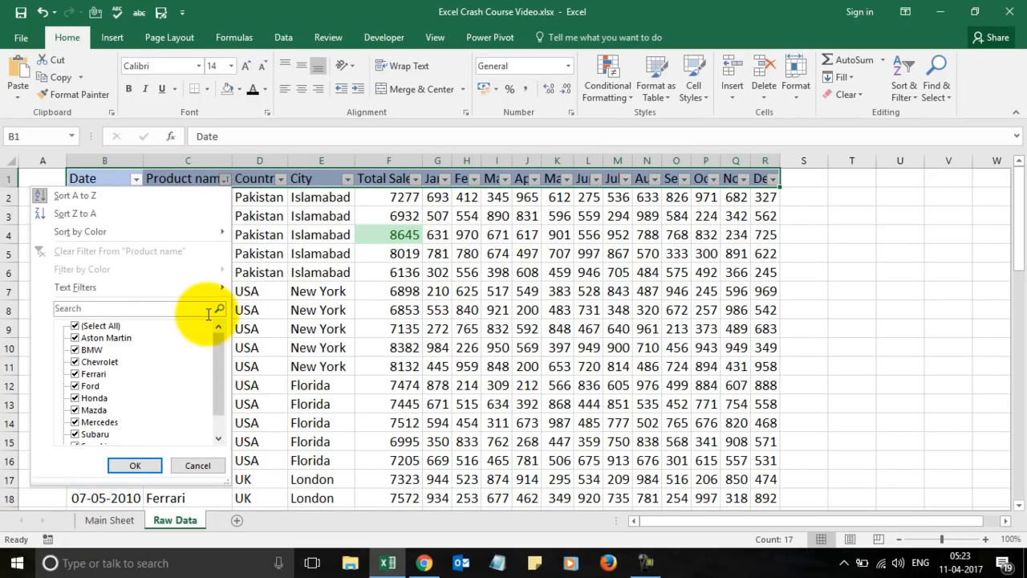
{"action": "key", "text": "Escape"}
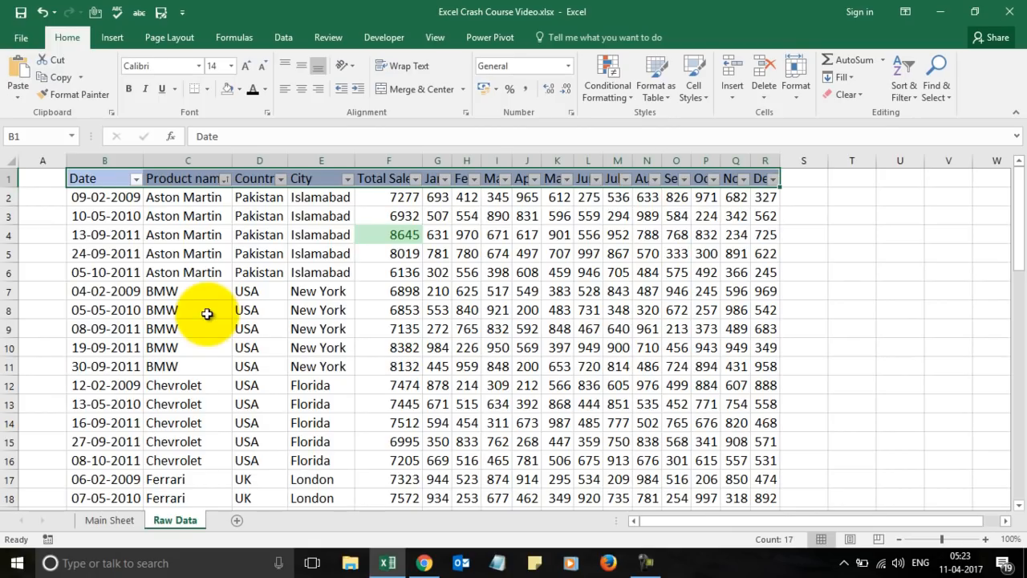
{"action": "left_click", "coordinate": [43, 12]}
{"action": "left_click", "coordinate": [246, 291]}
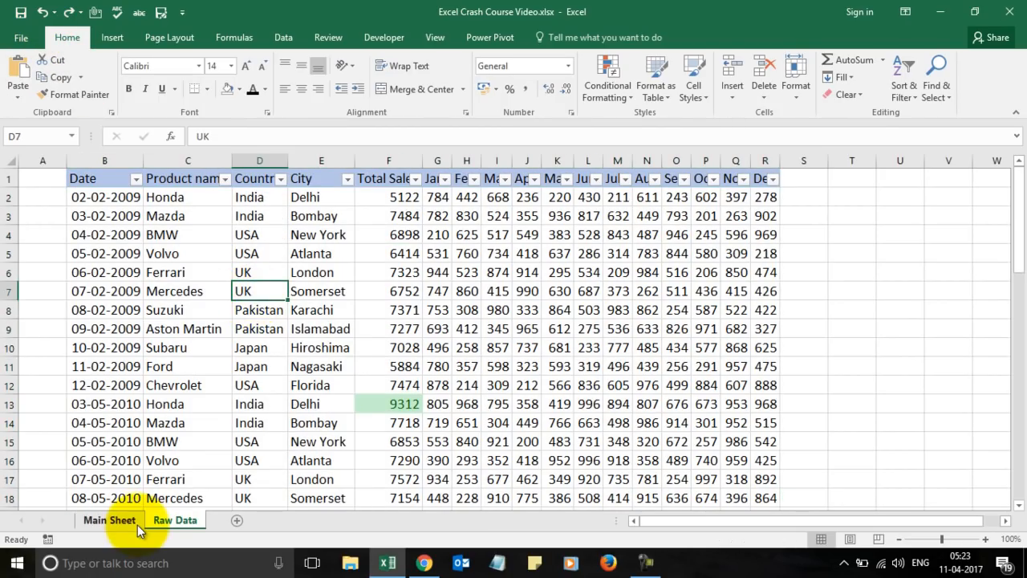
Back on Raw Data, select the City and Total Sales cells E1:F9.
{"action": "left_click", "coordinate": [112, 520]}
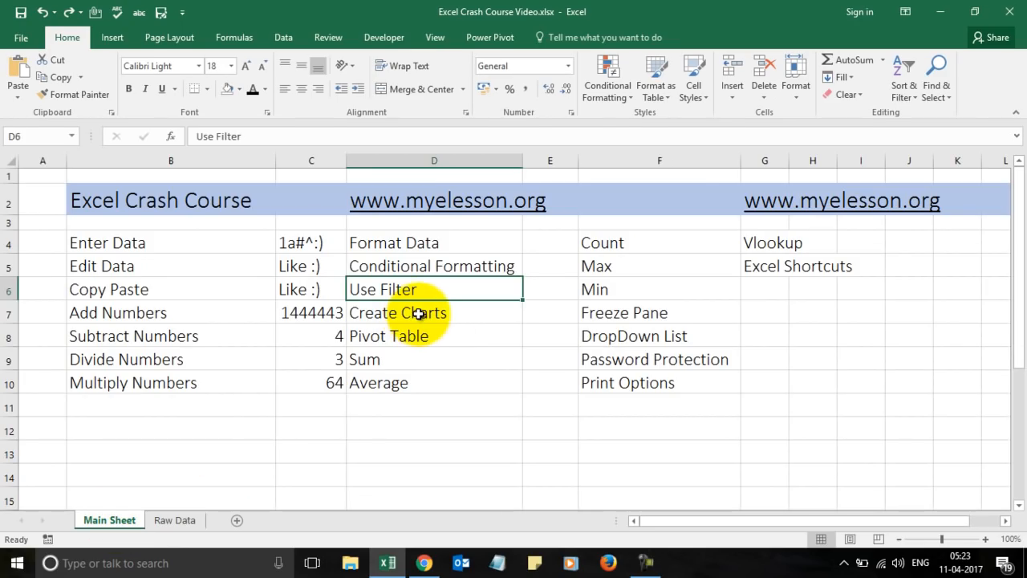
{"action": "left_click", "coordinate": [418, 313]}
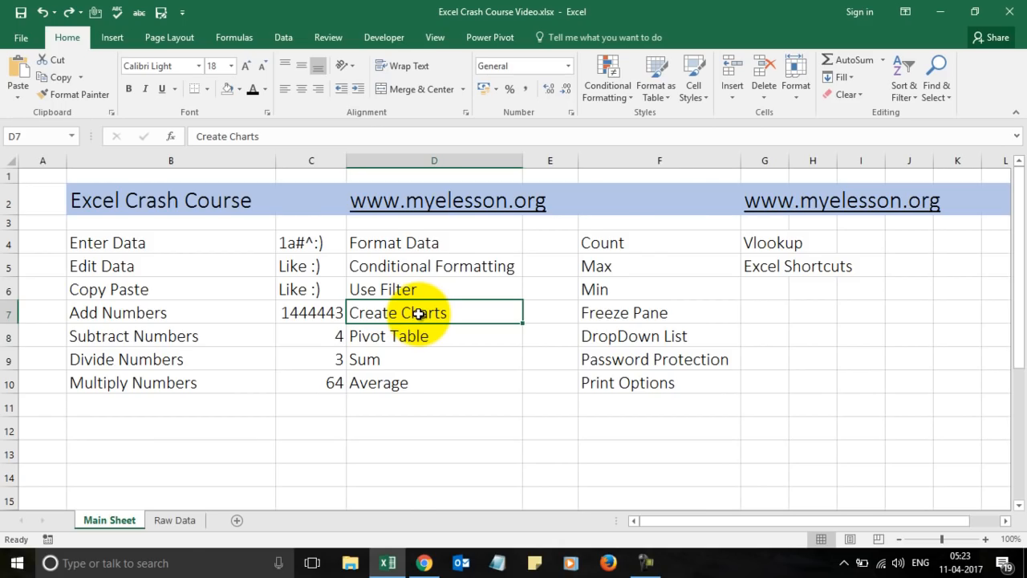
{"action": "left_click", "coordinate": [174, 520]}
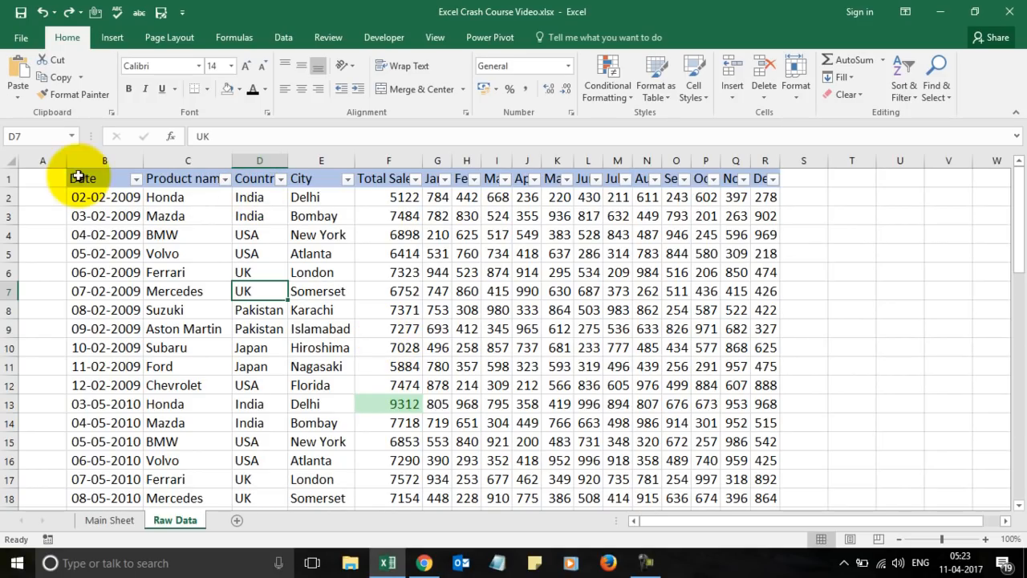
{"action": "left_click", "coordinate": [324, 177]}
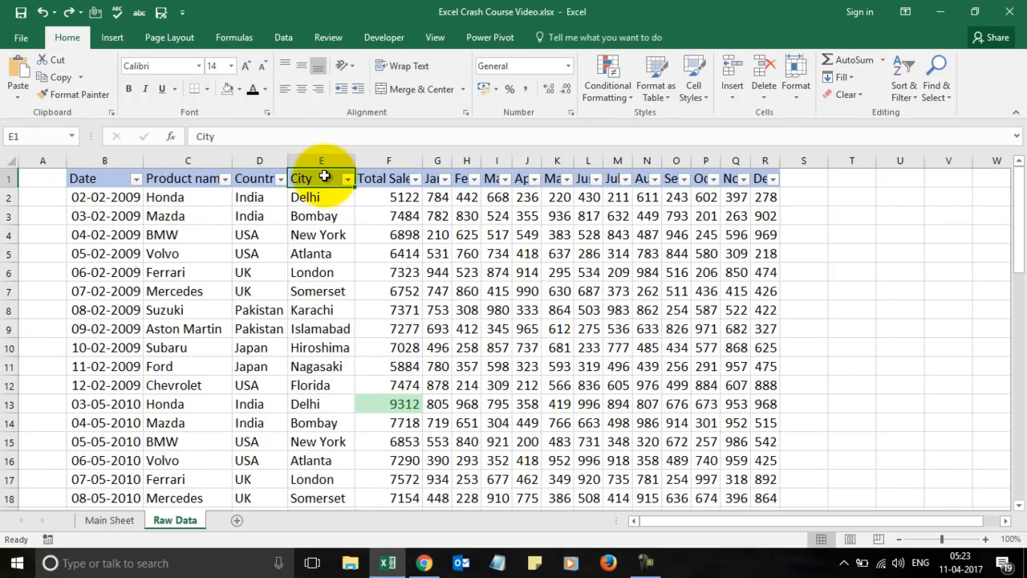
{"action": "key", "text": "shift+Down"}
{"action": "key", "text": "shift+Down"}
{"action": "key", "text": "shift+Down"}
{"action": "key", "text": "shift+Down"}
{"action": "key", "text": "shift+Down"}
{"action": "key", "text": "shift+Down"}
{"action": "key", "text": "shift+Down"}
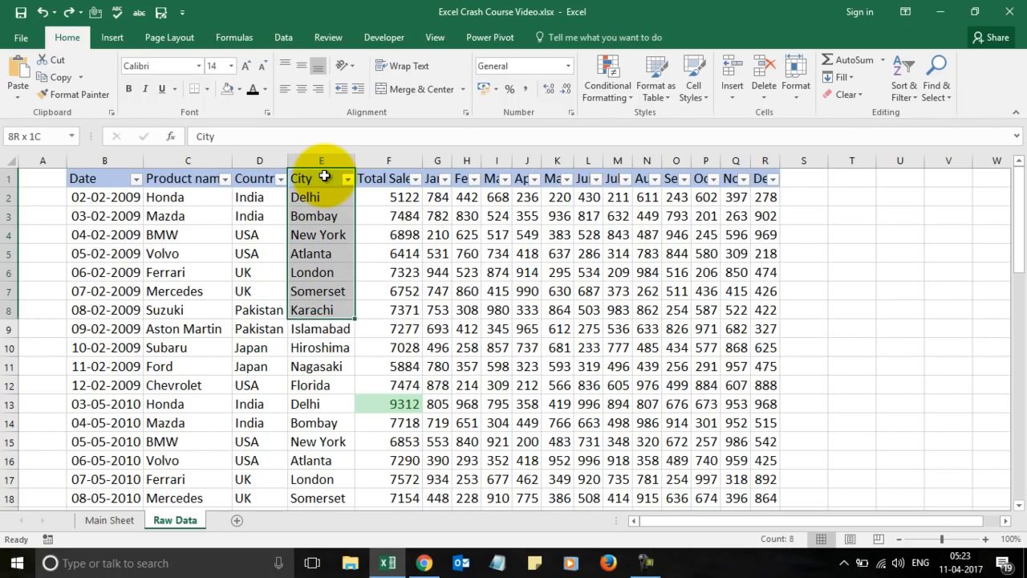
{"action": "key", "text": "shift+Down"}
{"action": "key", "text": "shift+Right"}
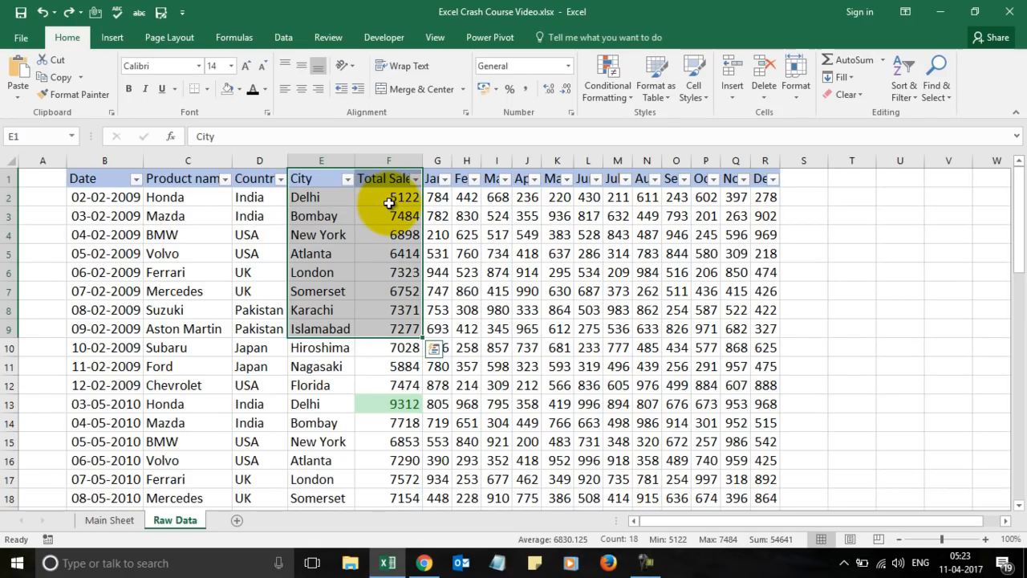
Insert a clustered column chart of city Total Sales and move it right of the data.
{"action": "left_click", "coordinate": [111, 35]}
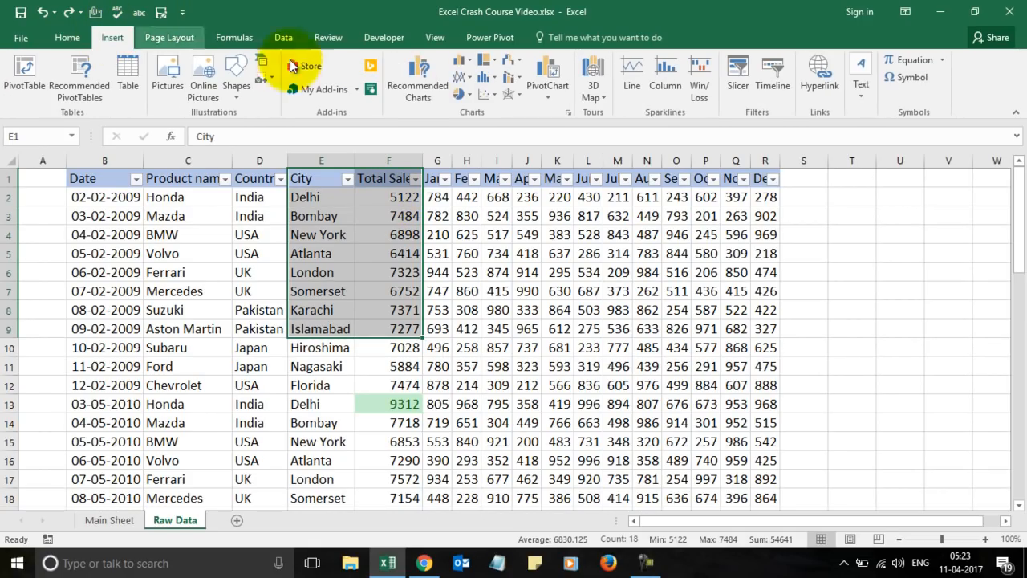
{"action": "left_click", "coordinate": [471, 62]}
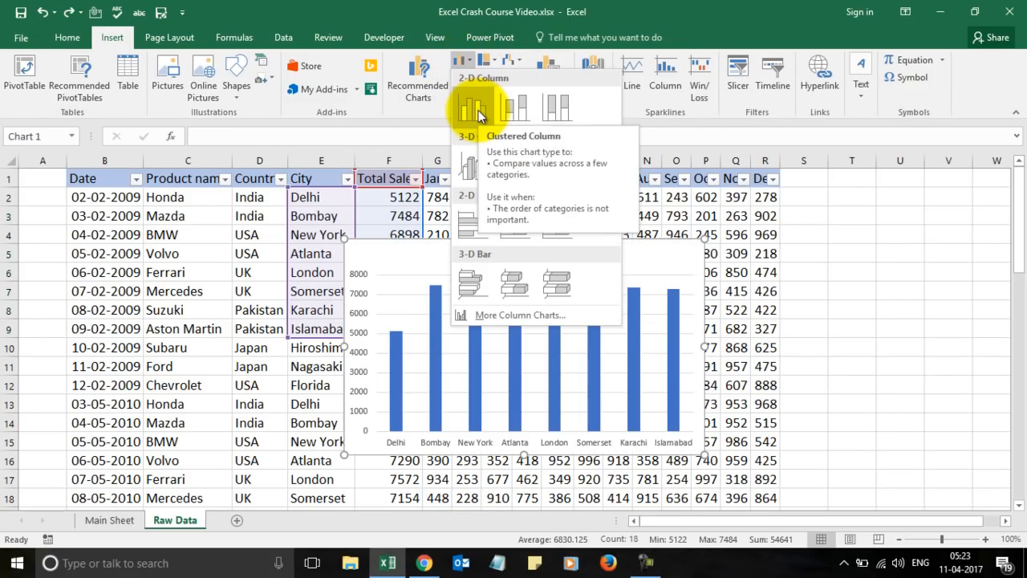
{"action": "left_click", "coordinate": [478, 110]}
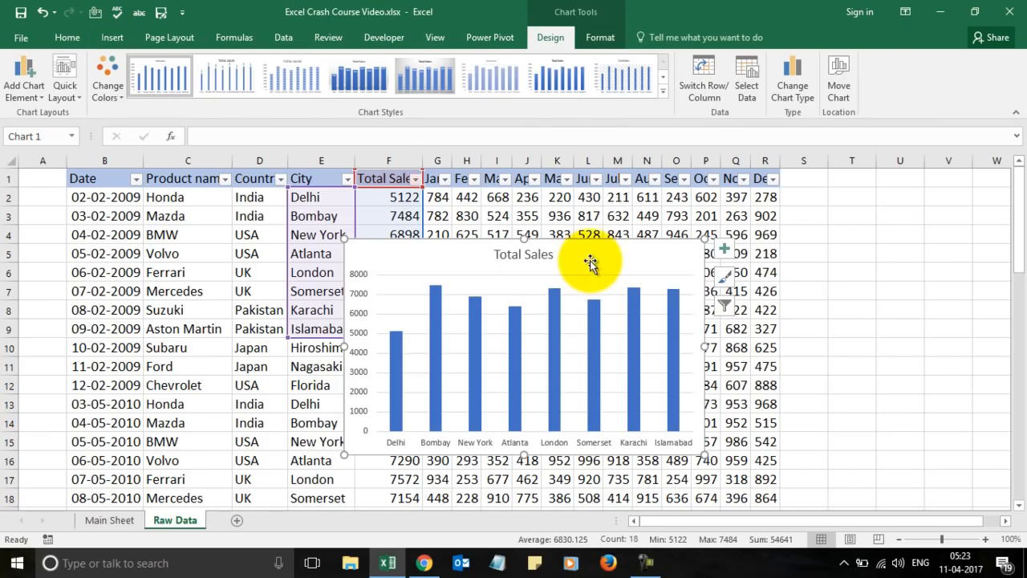
{"action": "mouse_move", "coordinate": [590, 262]}
{"action": "left_mouse_down"}
{"action": "mouse_move", "coordinate": [698, 189]}
{"action": "mouse_move", "coordinate": [999, 195]}
{"action": "mouse_move", "coordinate": [869, 204]}
{"action": "mouse_move", "coordinate": [699, 187]}
{"action": "left_mouse_up"}
{"action": "left_click", "coordinate": [305, 272]}
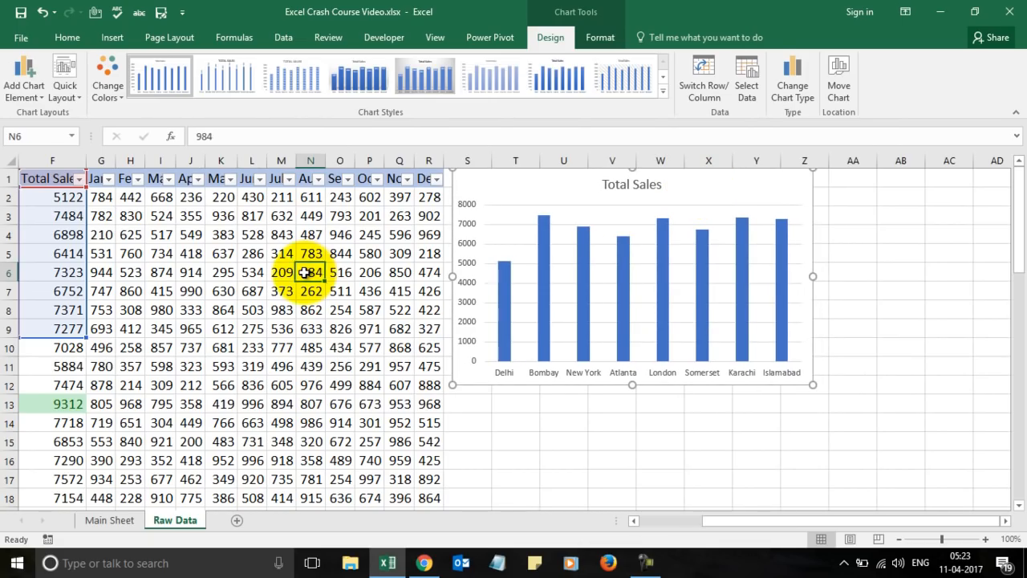
Reselect the City and Total Sales range E1:F9 with the arrow keys.
{"action": "key", "text": "Left"}
{"action": "key", "text": "Left"}
{"action": "key", "text": "Left"}
{"action": "key", "text": "Left"}
{"action": "key", "text": "Left"}
{"action": "key", "text": "Left"}
{"action": "key", "text": "Left"}
{"action": "key", "text": "Up"}
{"action": "key", "text": "Left"}
{"action": "key", "text": "Up"}
{"action": "key", "text": "Left"}
{"action": "key", "text": "Up"}
{"action": "key", "text": "Right"}
{"action": "key", "text": "Up"}
{"action": "key", "text": "Up"}
{"action": "key", "text": "shift+Right"}
{"action": "key", "text": "shift+Down"}
{"action": "key", "text": "shift+Down"}
{"action": "key", "text": "shift+Down"}
{"action": "key", "text": "shift+Down"}
{"action": "key", "text": "shift+Down"}
{"action": "key", "text": "shift+Down"}
{"action": "key", "text": "shift+Down"}
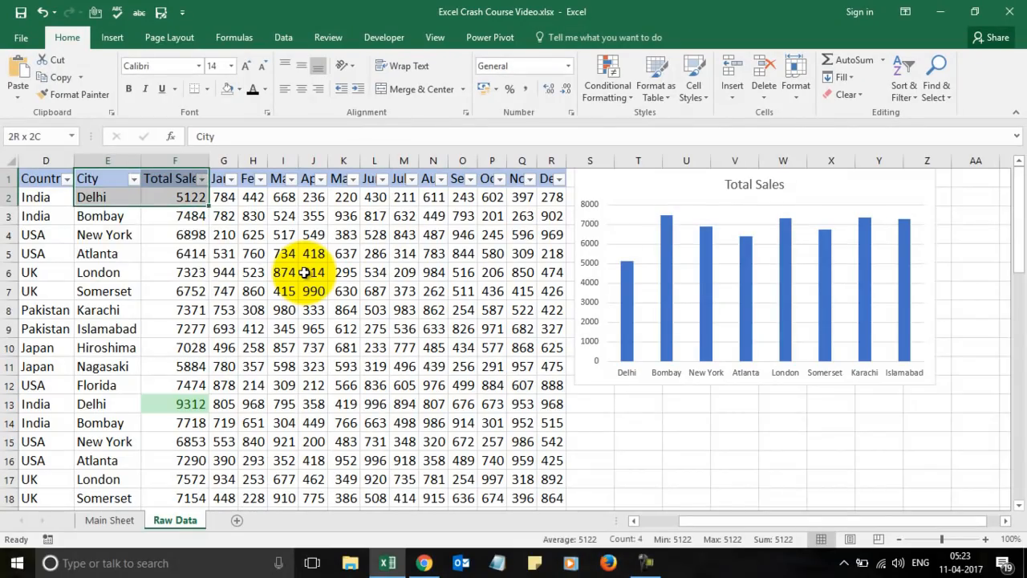
{"action": "key", "text": "shift+Down"}
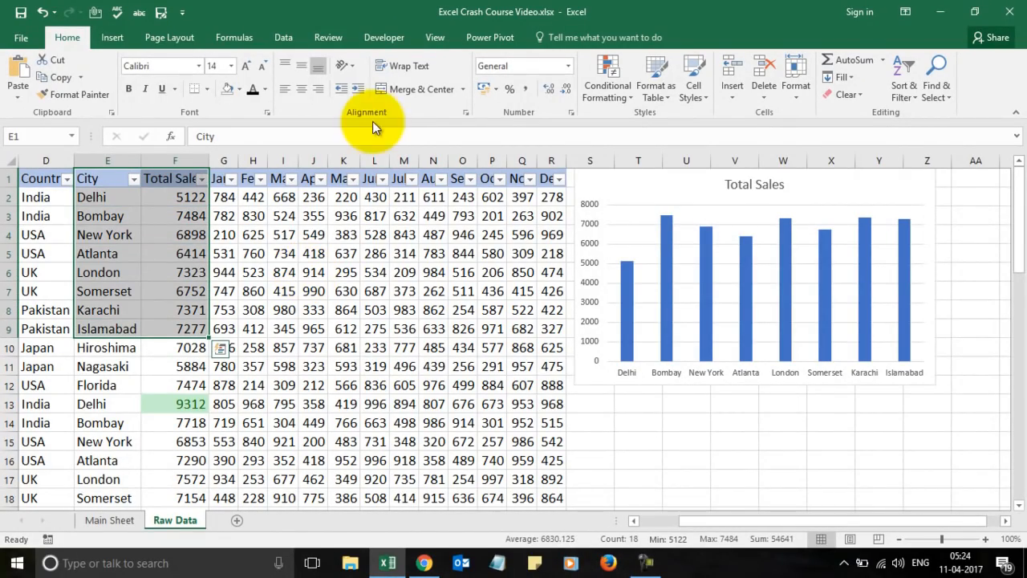
Insert a clustered bar chart of city totals and move it below the column chart.
{"action": "left_click", "coordinate": [109, 38]}
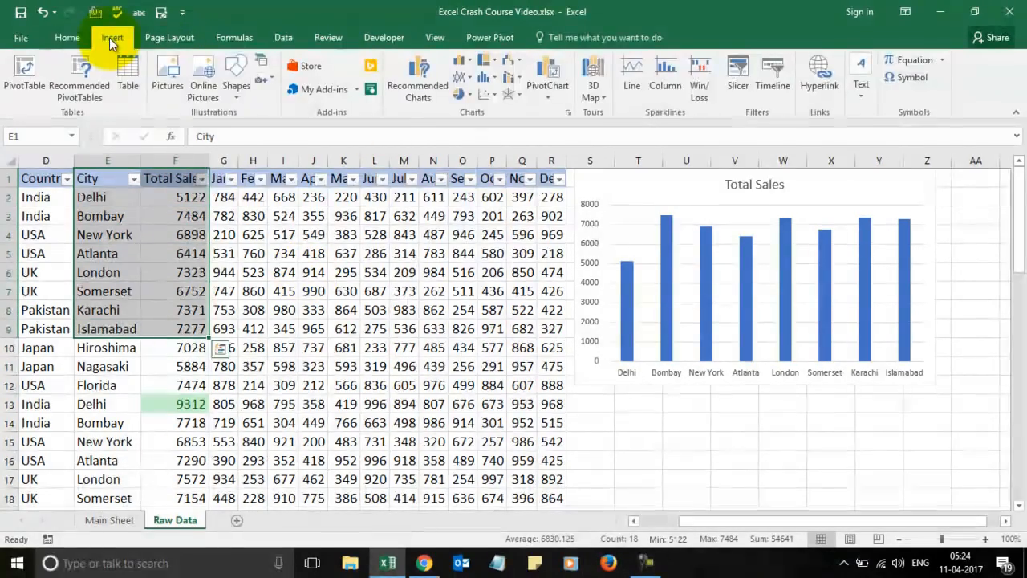
{"action": "left_click", "coordinate": [468, 62]}
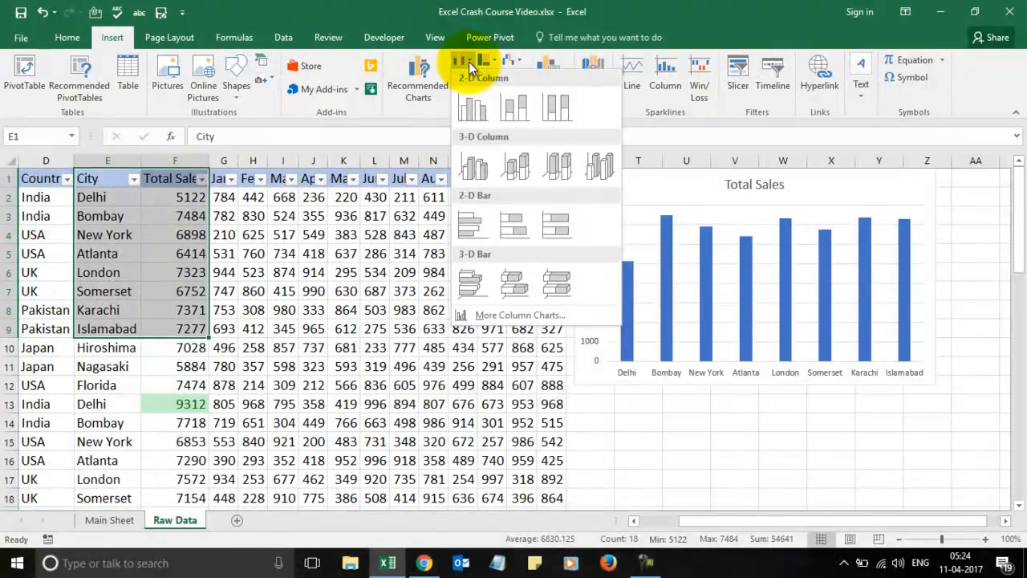
{"action": "left_click", "coordinate": [470, 222]}
{"action": "left_click_drag", "start_coordinate": [435, 251], "coordinate": [662, 400]}
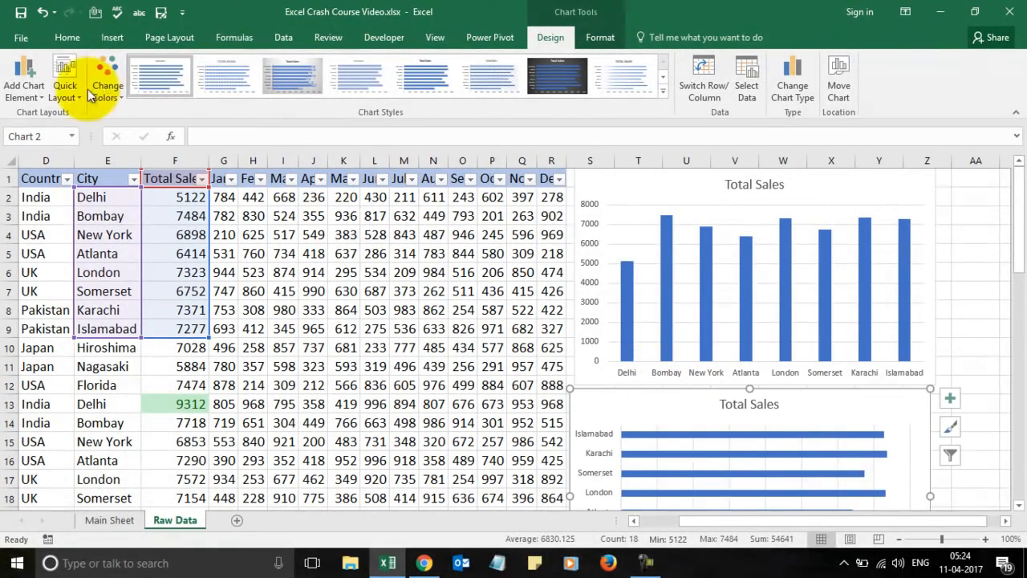
Change the lower chart to a line chart, then to a 2-D pie chart.
{"action": "left_click", "coordinate": [107, 37]}
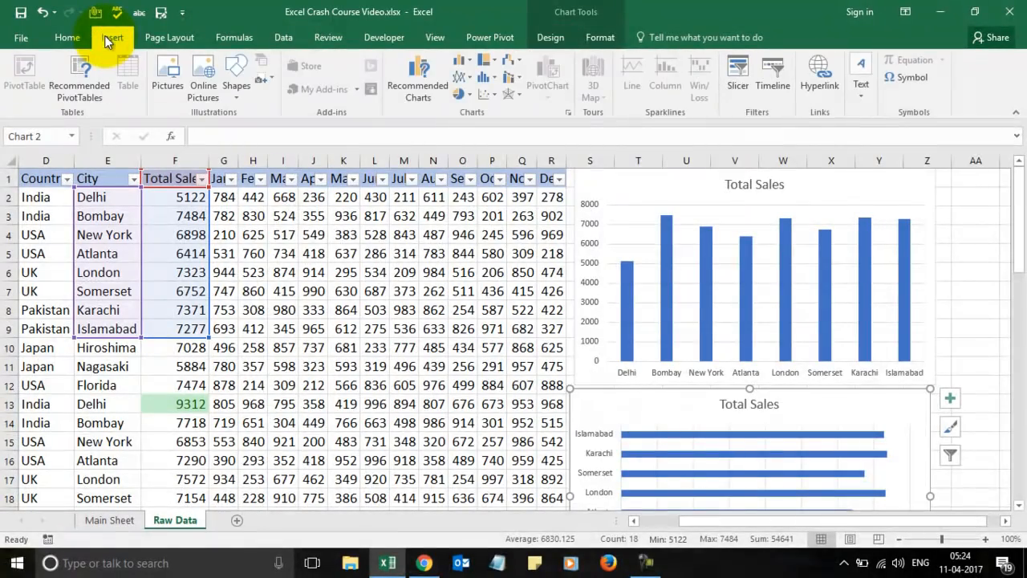
{"action": "left_click", "coordinate": [468, 78]}
{"action": "left_click", "coordinate": [475, 118]}
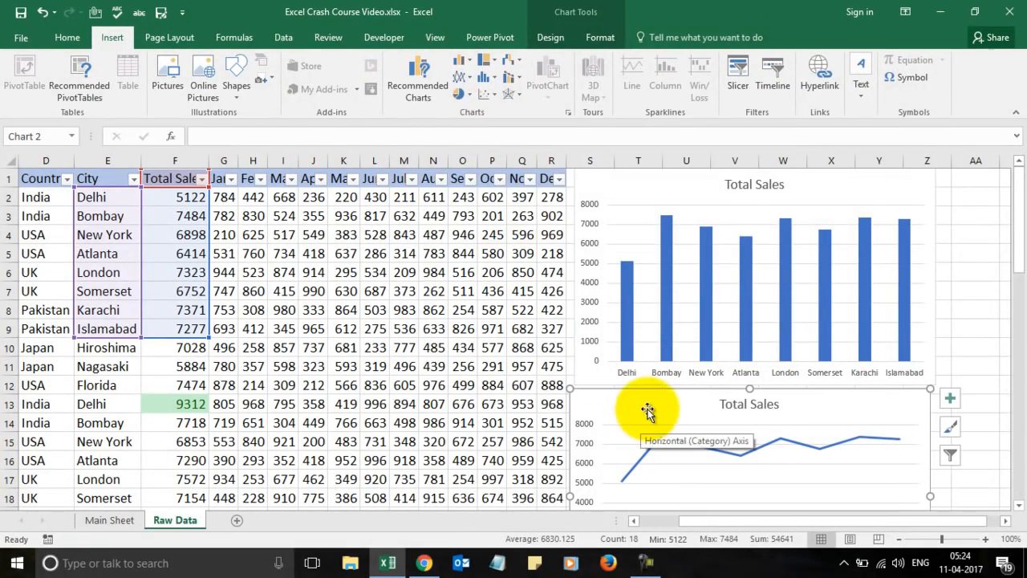
{"action": "left_click", "coordinate": [468, 96]}
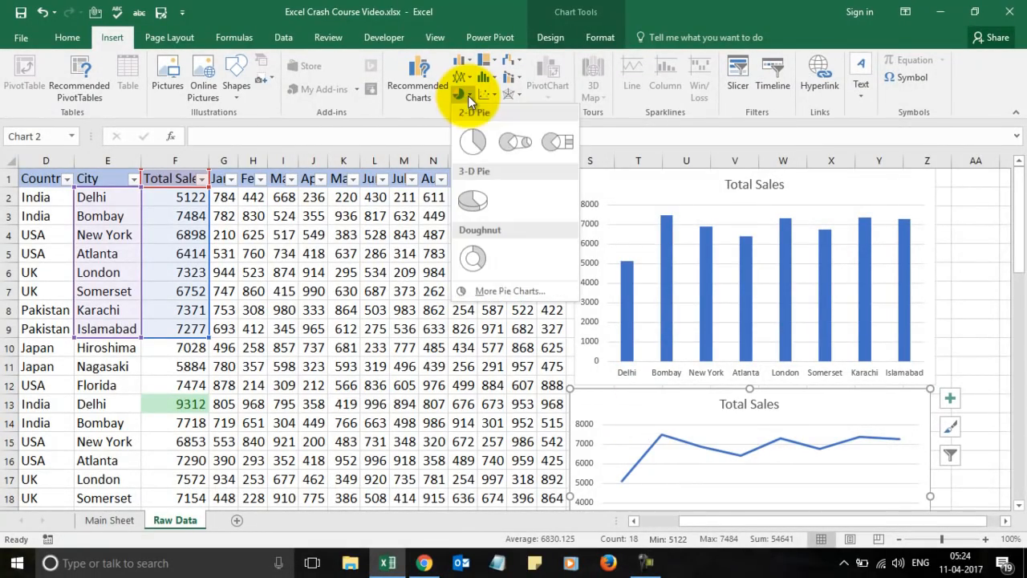
{"action": "left_click", "coordinate": [473, 200]}
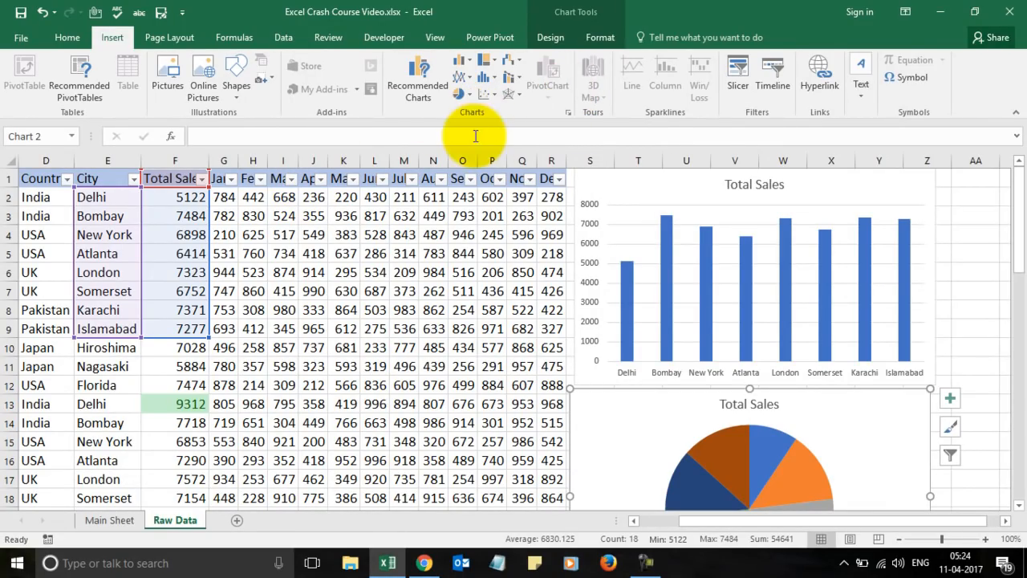
{"action": "left_click", "coordinate": [427, 339]}
{"action": "key", "text": "Down"}
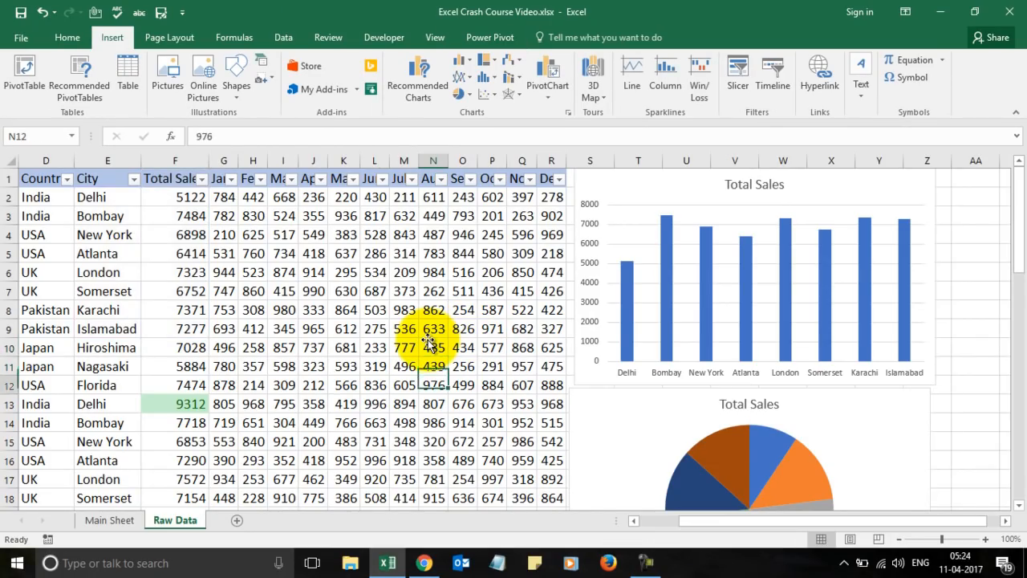
{"action": "key", "text": "Down"}
{"action": "key", "text": "Down"}
{"action": "key", "text": "Down"}
{"action": "key", "text": "Down"}
{"action": "key", "text": "Down"}
{"action": "key", "text": "Down"}
{"action": "key", "text": "Down"}
{"action": "key", "text": "Down"}
{"action": "key", "text": "Down"}
{"action": "key", "text": "Down"}
{"action": "key", "text": "Down"}
{"action": "key", "text": "Down"}
{"action": "key", "text": "Down"}
{"action": "key", "text": "Down"}
{"action": "key", "text": "Down"}
{"action": "key", "text": "Down"}
{"action": "key", "text": "Down"}
{"action": "key", "text": "Down"}
{"action": "mouse_move", "coordinate": [597, 267]}
{"action": "left_mouse_down"}
{"action": "mouse_move", "coordinate": [615, 404]}
{"action": "mouse_move", "coordinate": [621, 276]}
{"action": "mouse_move", "coordinate": [599, 268]}
{"action": "left_mouse_up"}
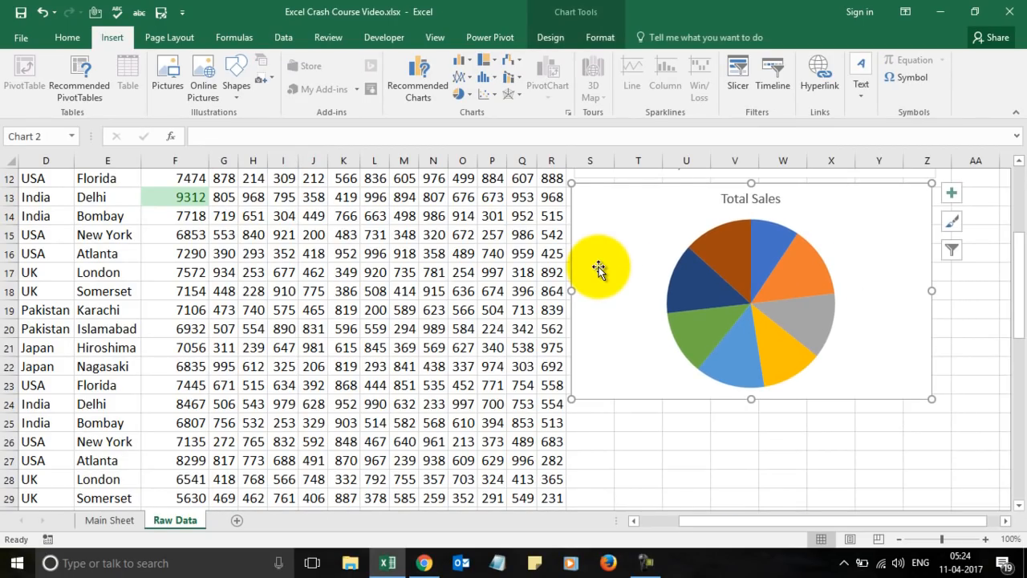
{"action": "scroll", "coordinate": [527, 269], "scroll_direction": "down", "scroll_amount": 5}
{"action": "scroll", "coordinate": [528, 269], "scroll_direction": "up", "scroll_amount": 7}
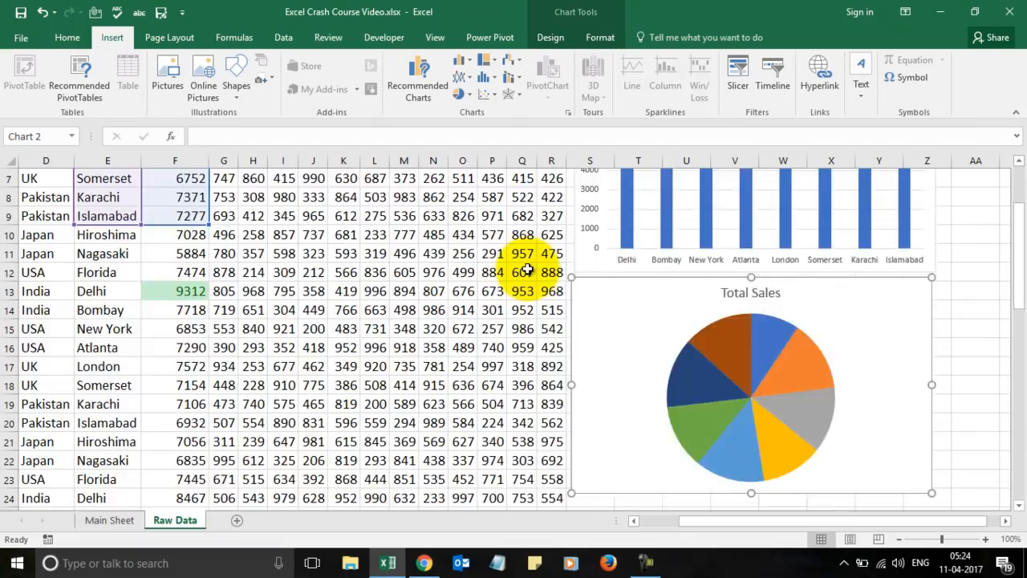
{"action": "scroll", "coordinate": [527, 269], "scroll_direction": "up", "scroll_amount": 2}
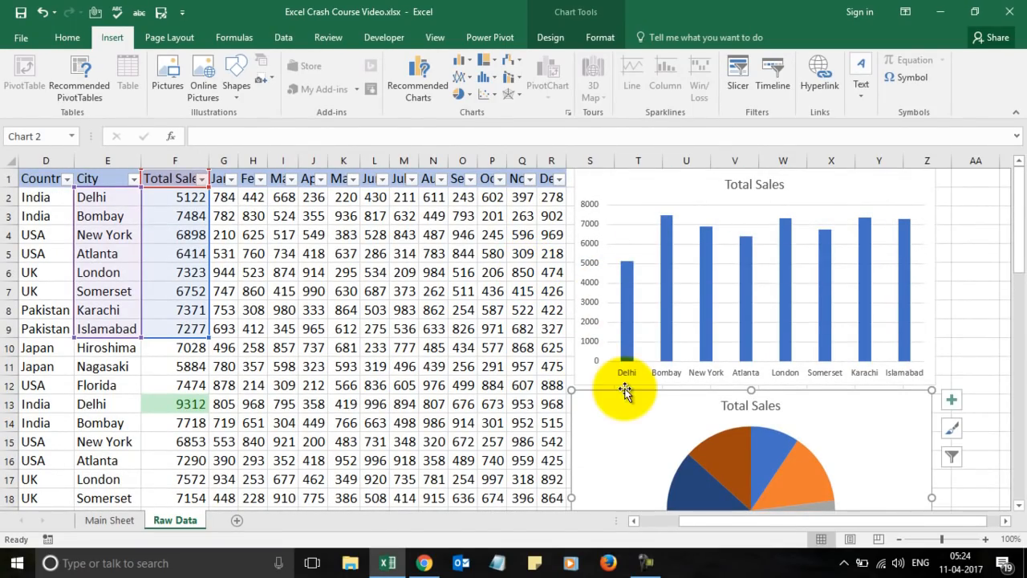
{"action": "double_click", "coordinate": [791, 406]}
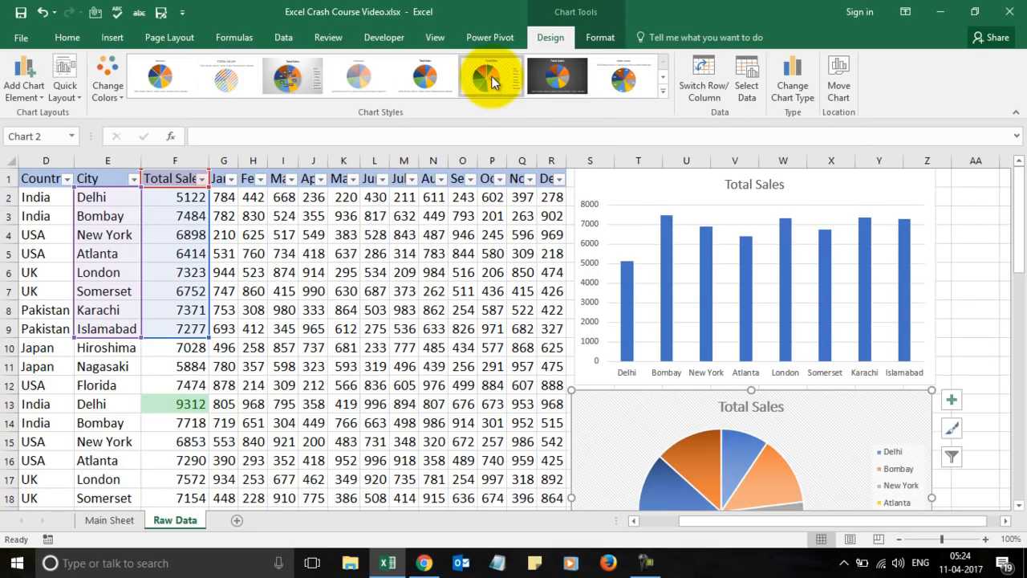
{"action": "left_click", "coordinate": [648, 206]}
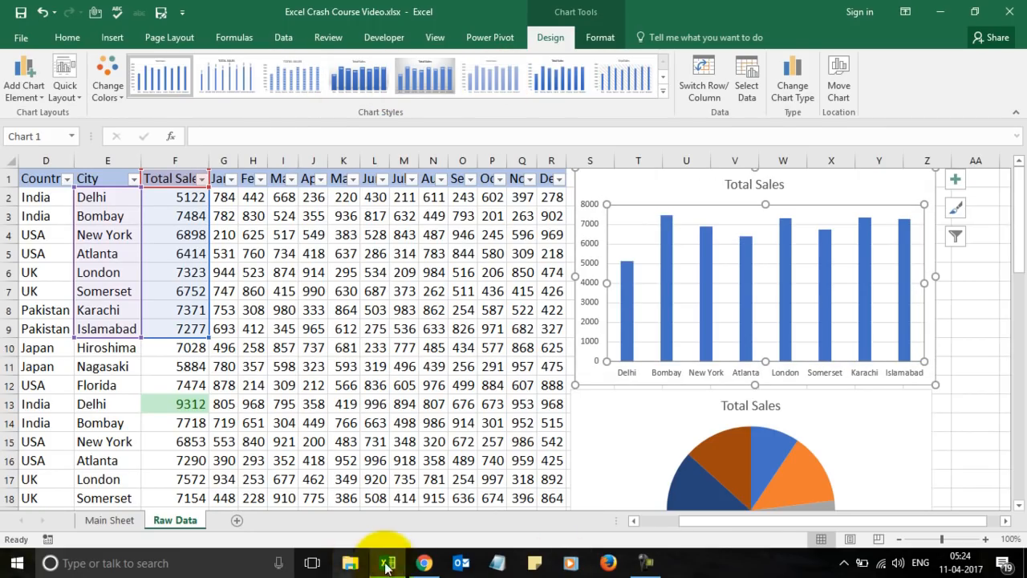
{"action": "left_click", "coordinate": [424, 564]}
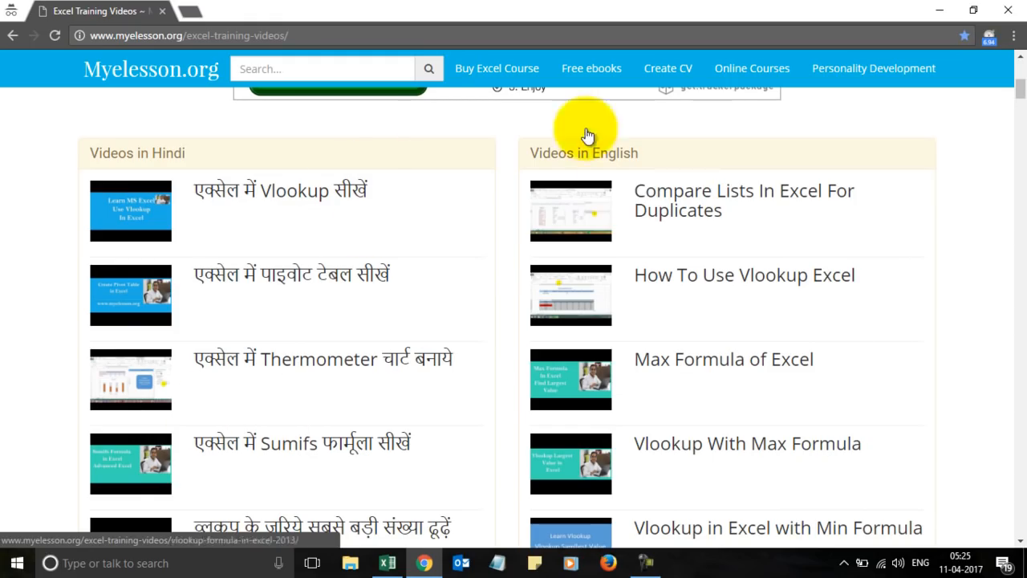
{"action": "key", "text": "alt+Tab"}
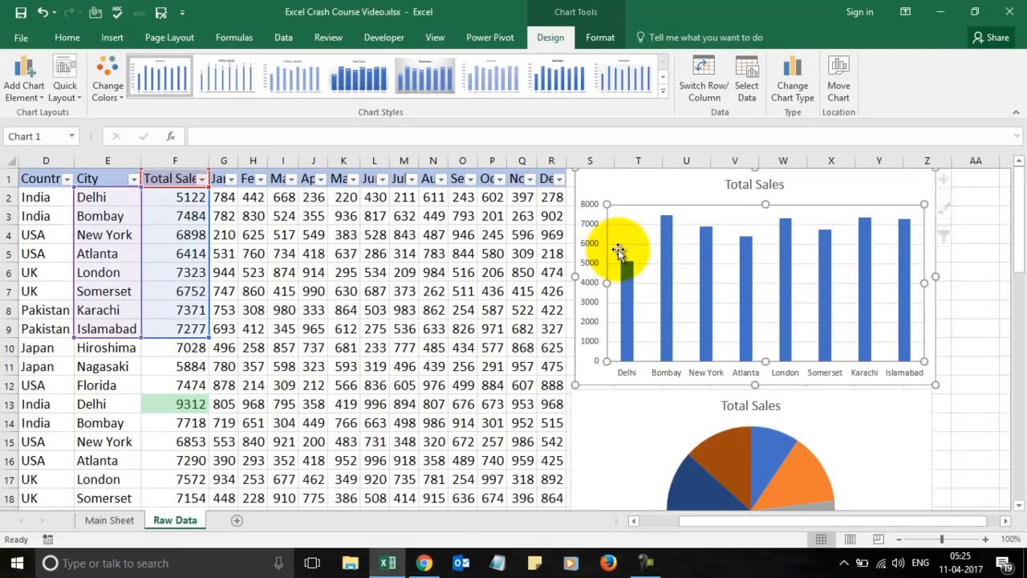
{"action": "left_click", "coordinate": [112, 520]}
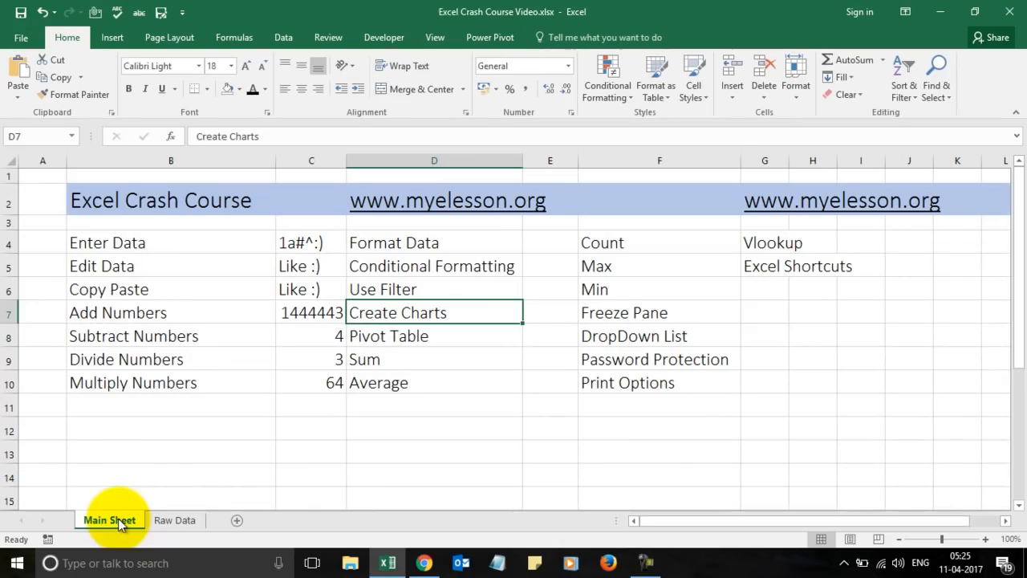
{"action": "left_click", "coordinate": [417, 336]}
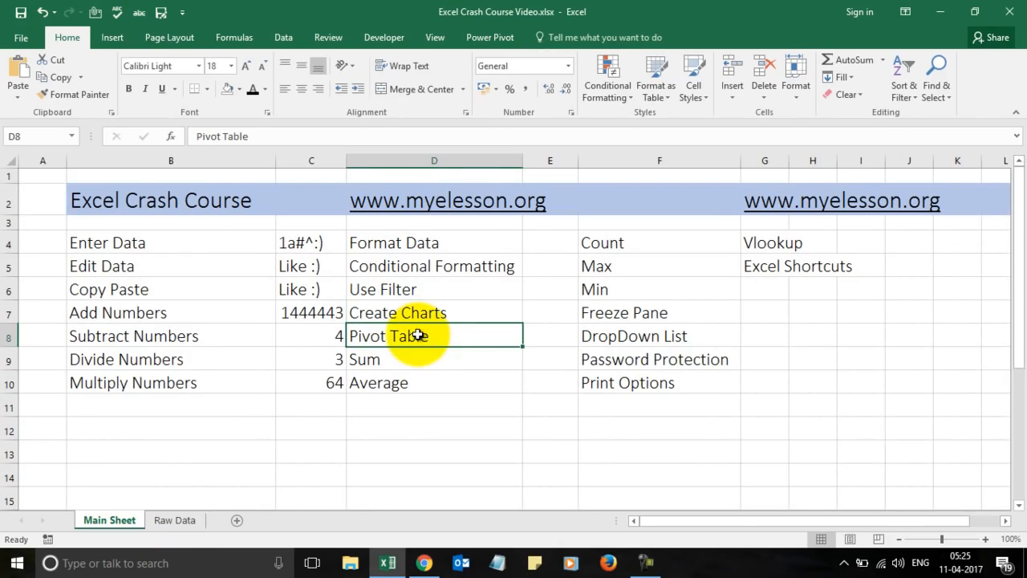
{"action": "left_click", "coordinate": [177, 519]}
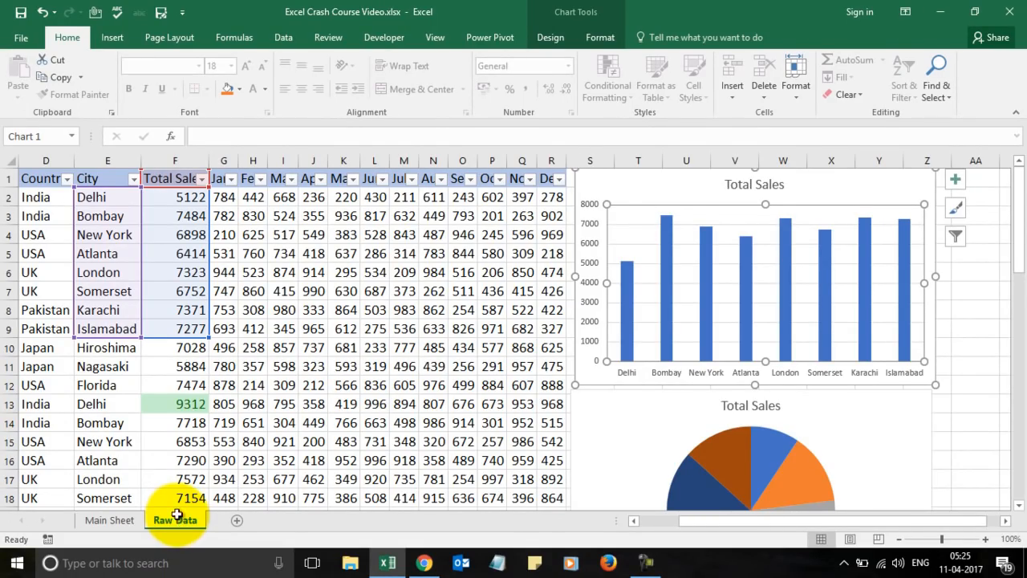
{"action": "left_click", "coordinate": [297, 329]}
{"action": "key", "text": "Left"}
{"action": "key", "text": "Left"}
{"action": "key", "text": "Left"}
{"action": "key", "text": "Left"}
{"action": "key", "text": "Left"}
{"action": "key", "text": "Left"}
{"action": "key", "text": "Left"}
{"action": "key", "text": "Left"}
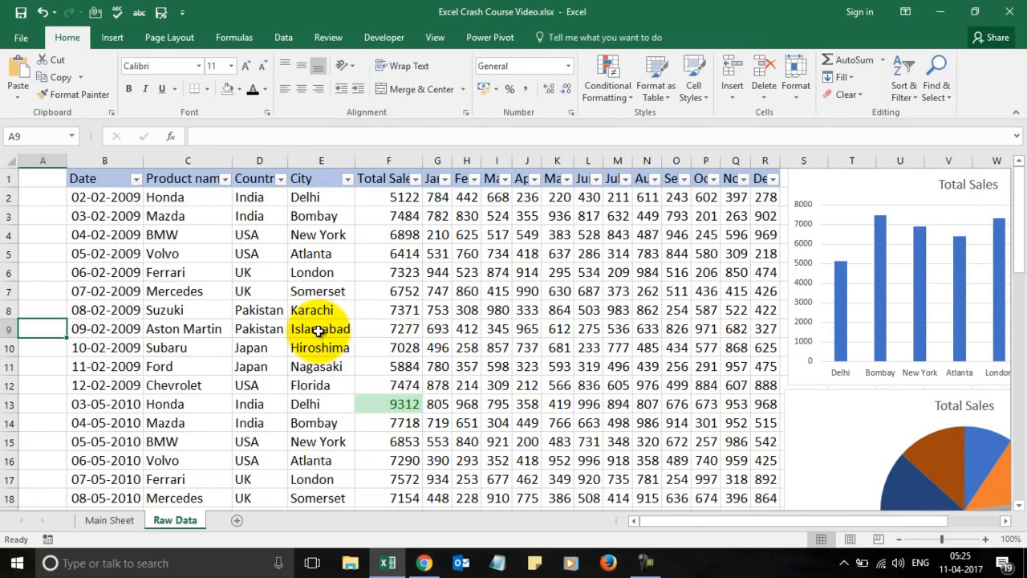
{"action": "key", "text": "Right"}
{"action": "key", "text": "Right"}
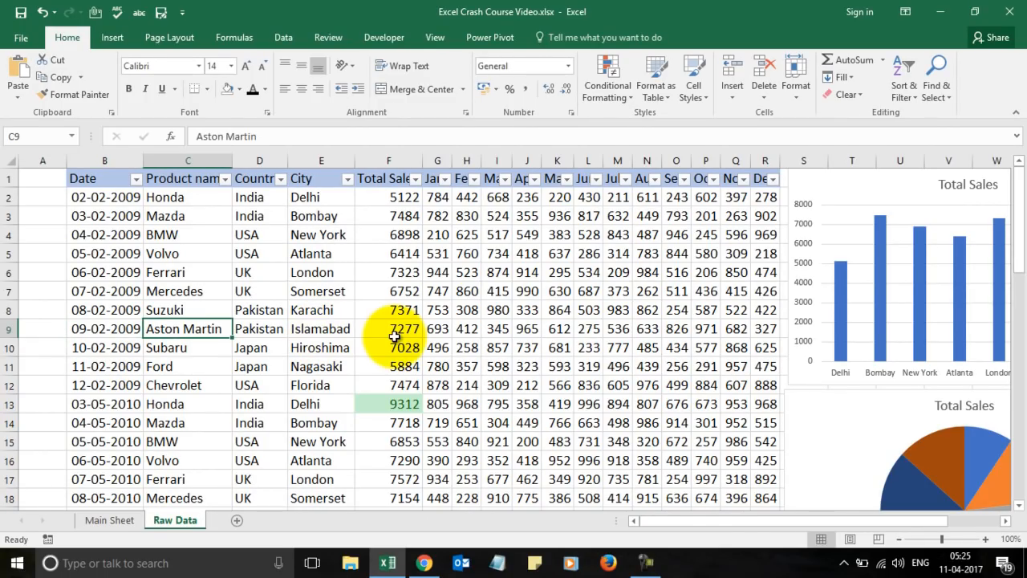
{"action": "left_click", "coordinate": [116, 38]}
Insert a PivotTable from 'Raw Data'!$B$1:$R$56 on a new worksheet.
{"action": "left_click", "coordinate": [32, 68]}
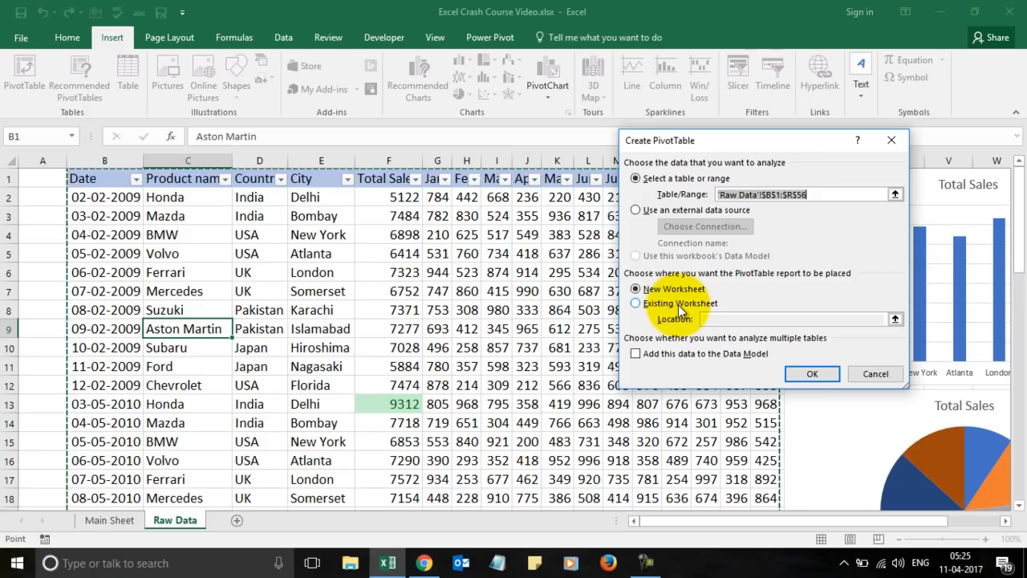
{"action": "left_click", "coordinate": [808, 375]}
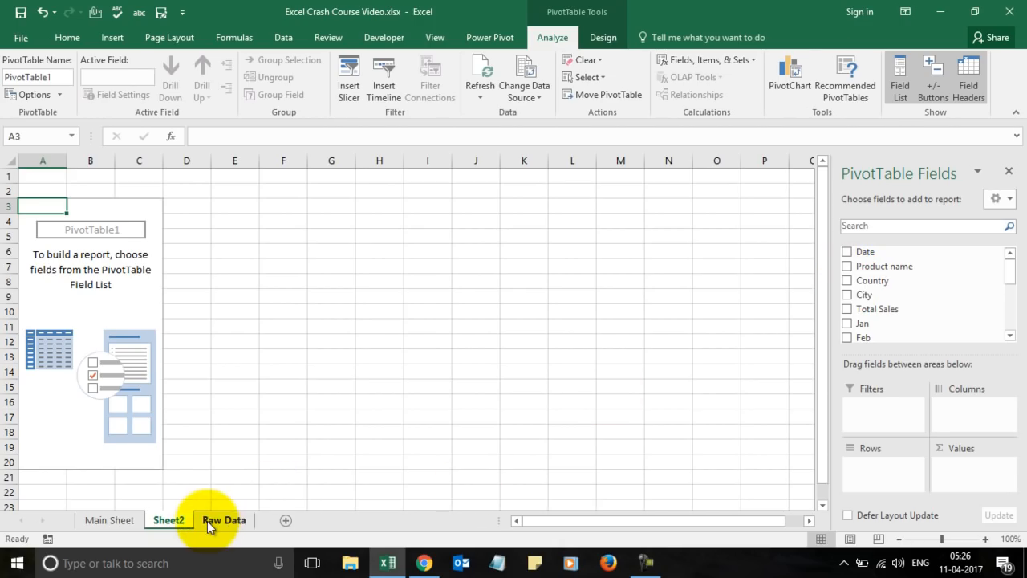
On Sheet2, build a PivotTable summing Total Sales by City.
{"action": "left_click", "coordinate": [228, 521]}
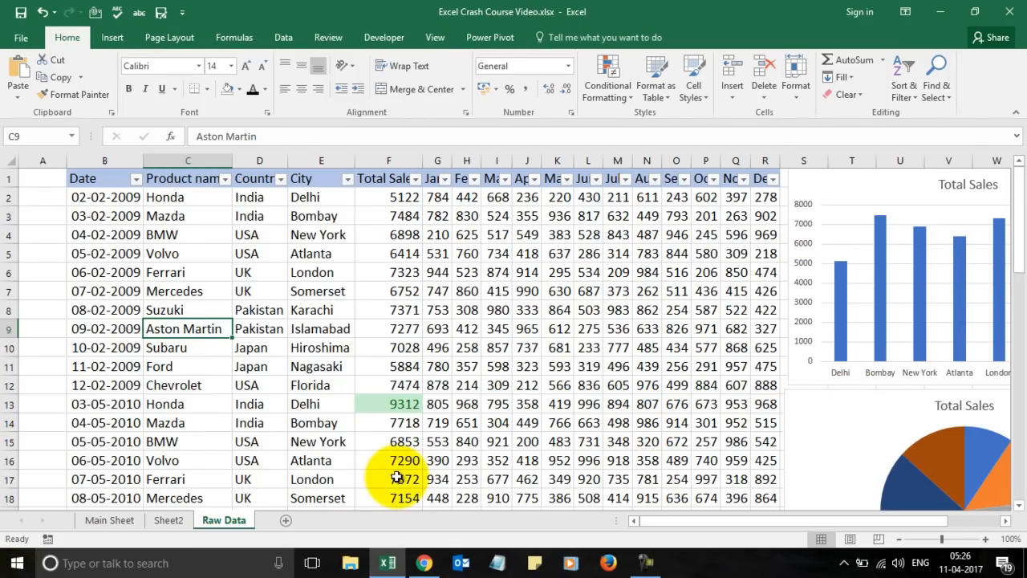
{"action": "left_click", "coordinate": [181, 516]}
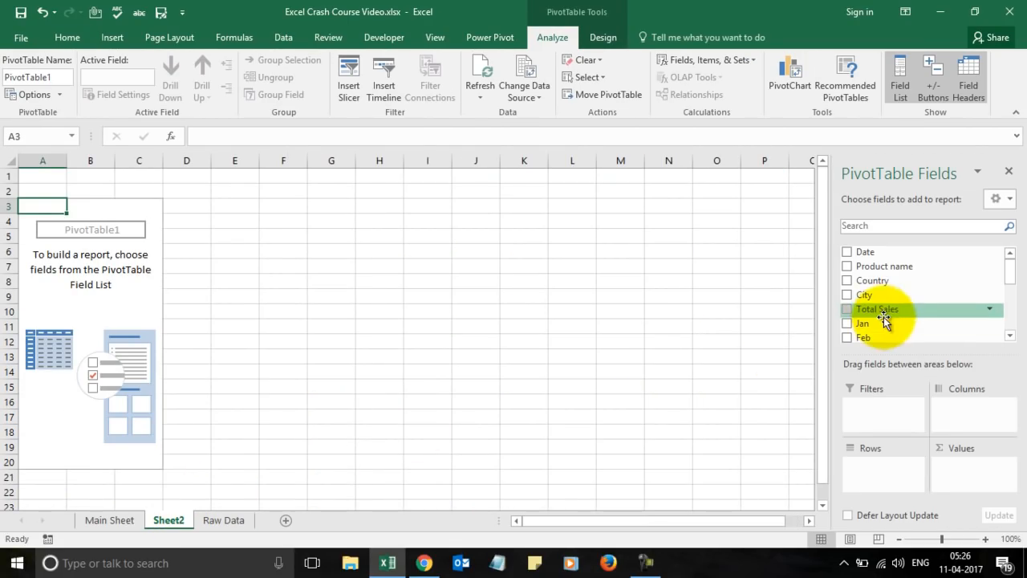
{"action": "left_click", "coordinate": [847, 296]}
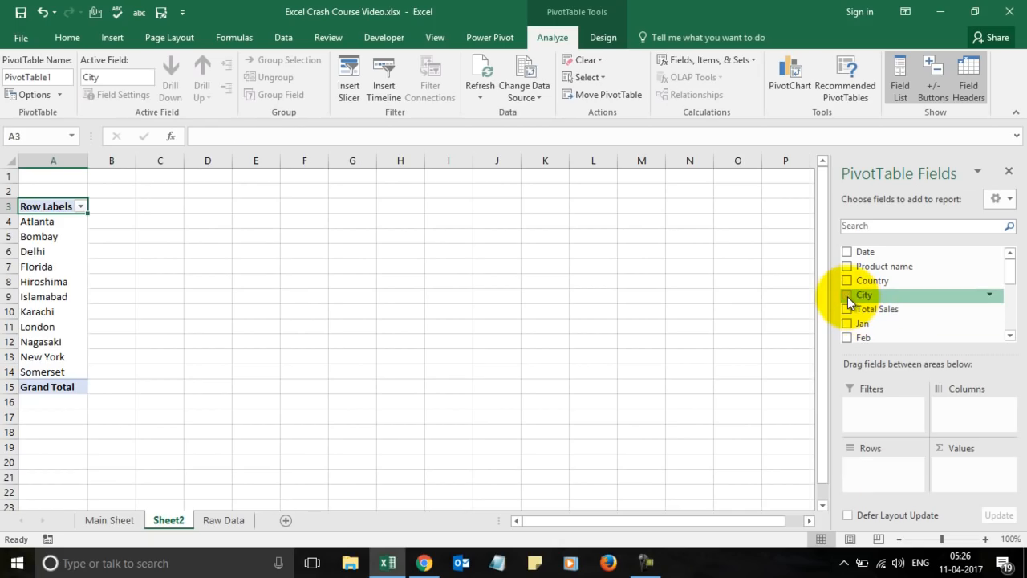
{"action": "left_click", "coordinate": [847, 296]}
{"action": "left_click_drag", "start_coordinate": [847, 296], "coordinate": [876, 469]}
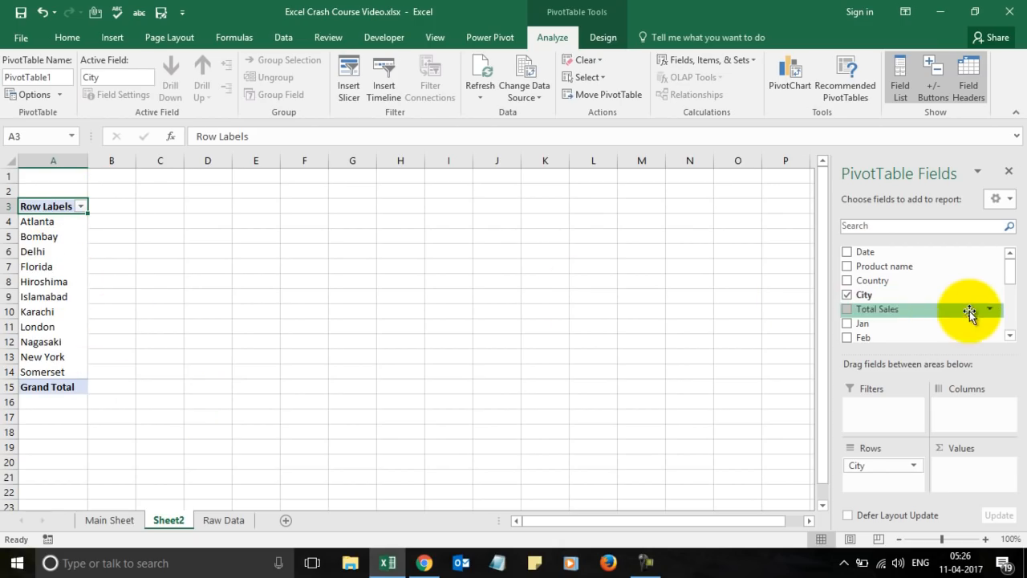
{"action": "left_click_drag", "start_coordinate": [849, 315], "coordinate": [966, 475]}
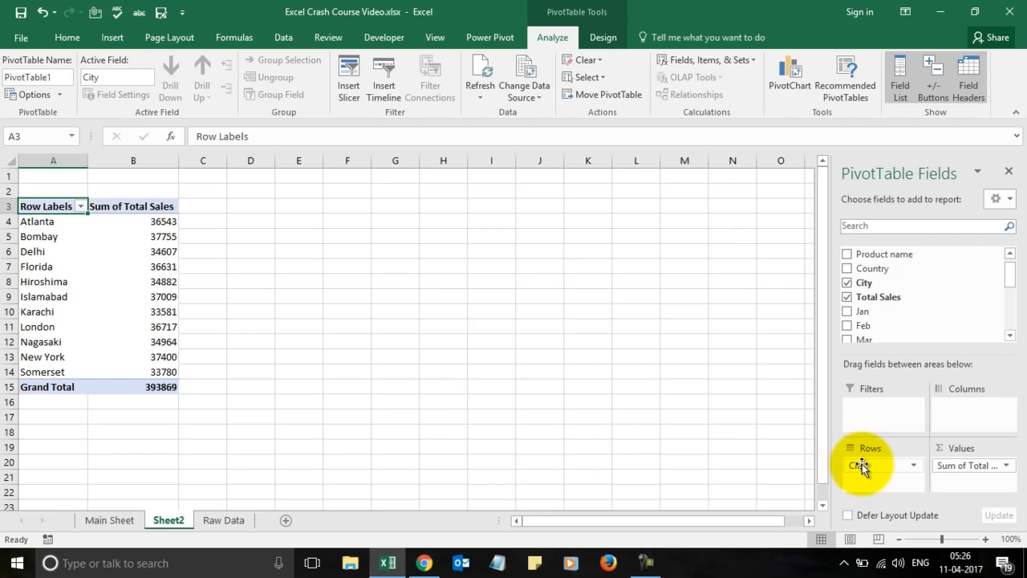
Replace the City layout with Product name rows summing Total Sales, totalling 393869.
{"action": "left_click_drag", "start_coordinate": [860, 468], "coordinate": [956, 413]}
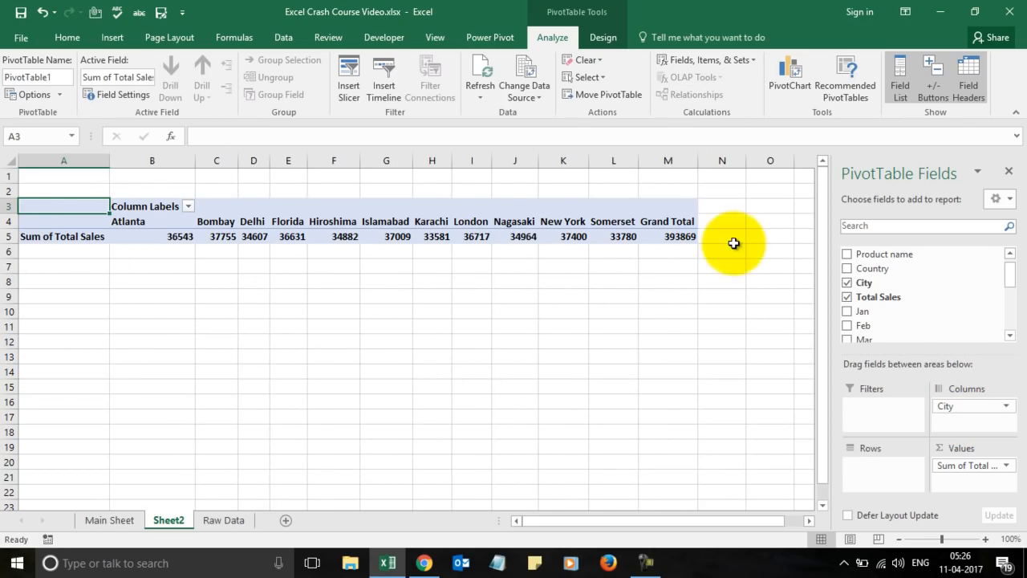
{"action": "left_click_drag", "start_coordinate": [947, 406], "coordinate": [852, 282]}
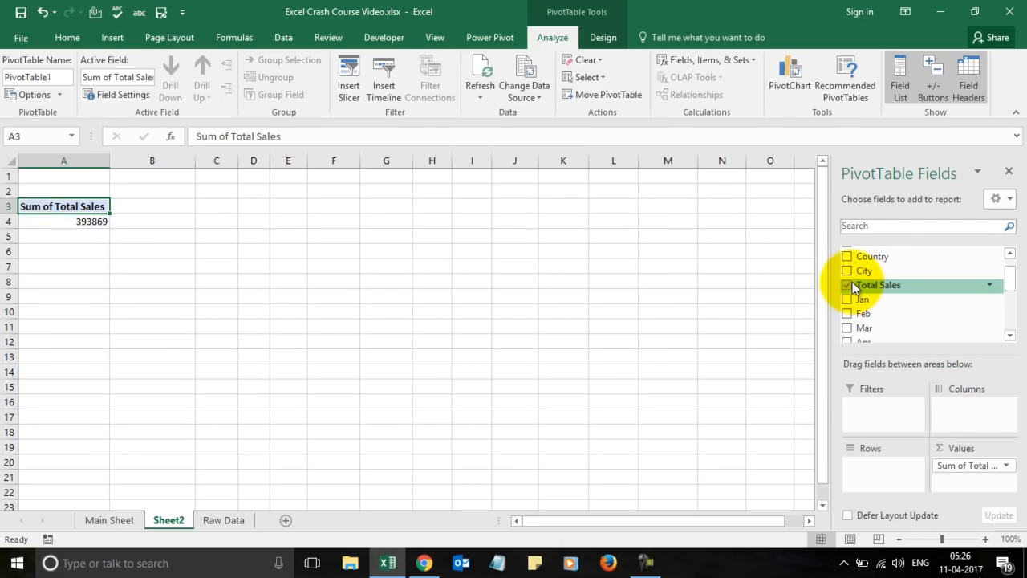
{"action": "left_click_drag", "start_coordinate": [955, 472], "coordinate": [862, 305]}
{"action": "left_click_drag", "start_coordinate": [869, 255], "coordinate": [889, 477]}
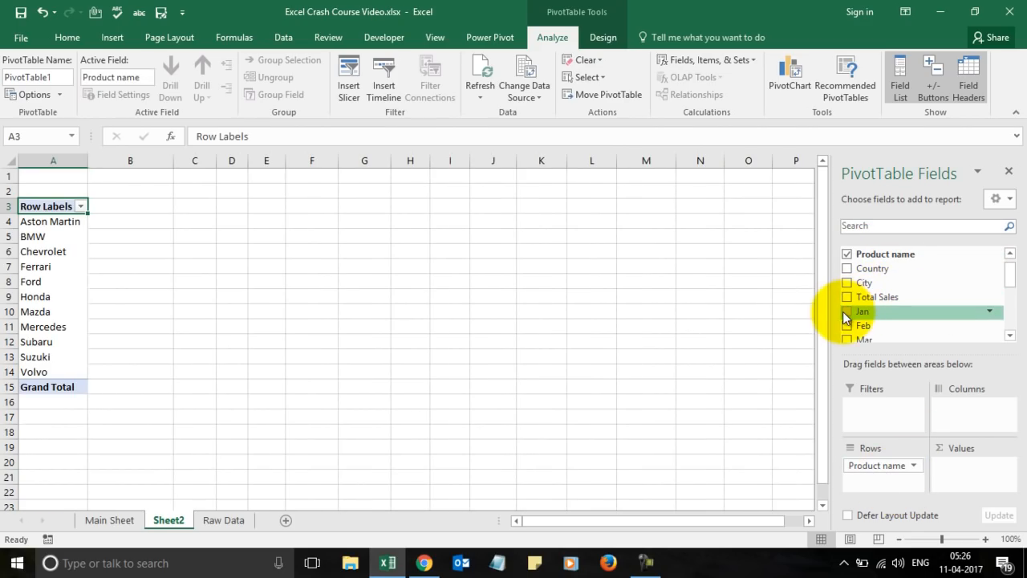
{"action": "left_click_drag", "start_coordinate": [859, 297], "coordinate": [974, 477]}
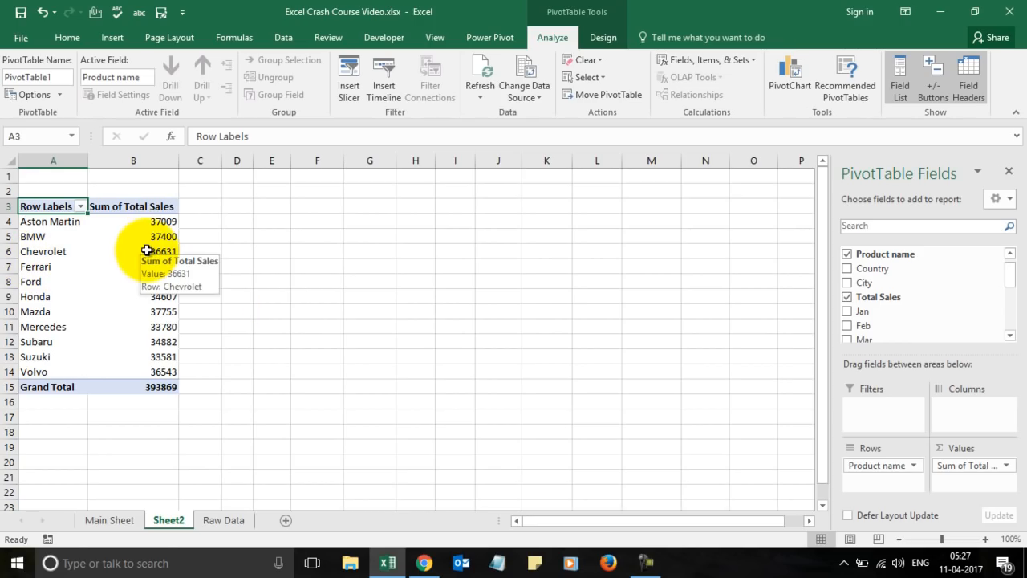
{"action": "left_click", "coordinate": [110, 520]}
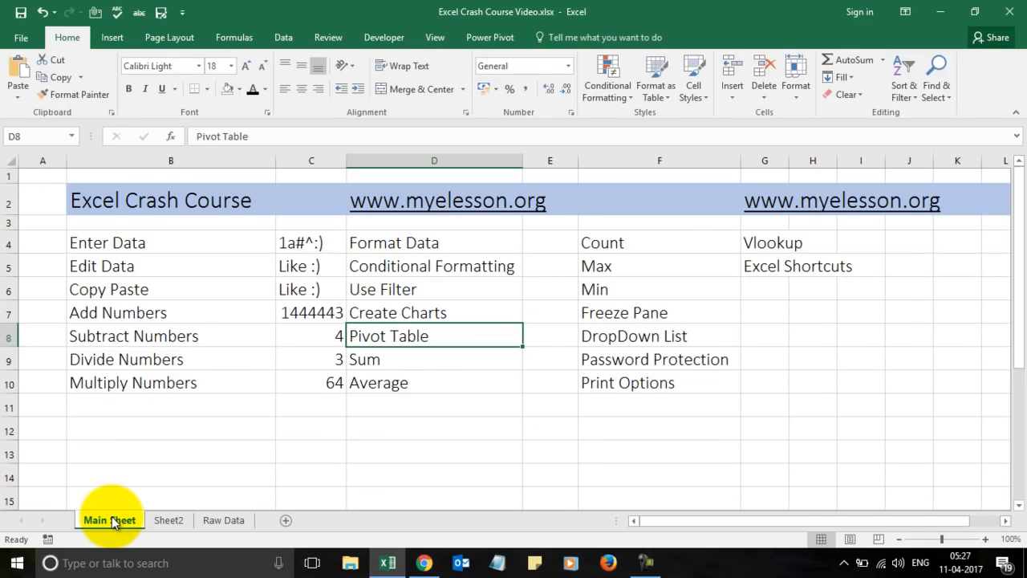
Enter =sum(2,5,8,9) in E9 beside the Sum label, giving 24.
{"action": "left_click", "coordinate": [424, 563]}
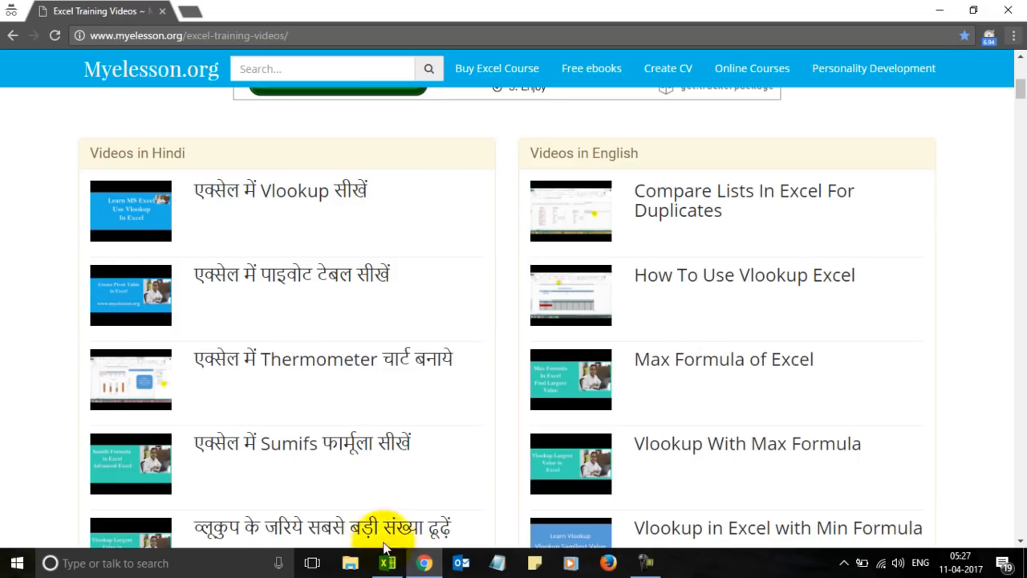
{"action": "left_click", "coordinate": [389, 566]}
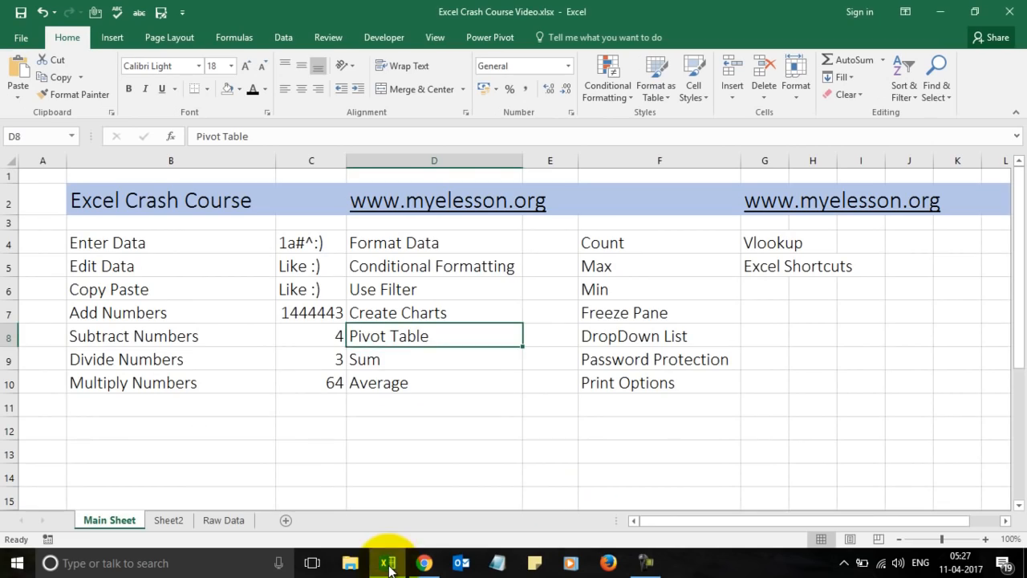
{"action": "left_click", "coordinate": [385, 353]}
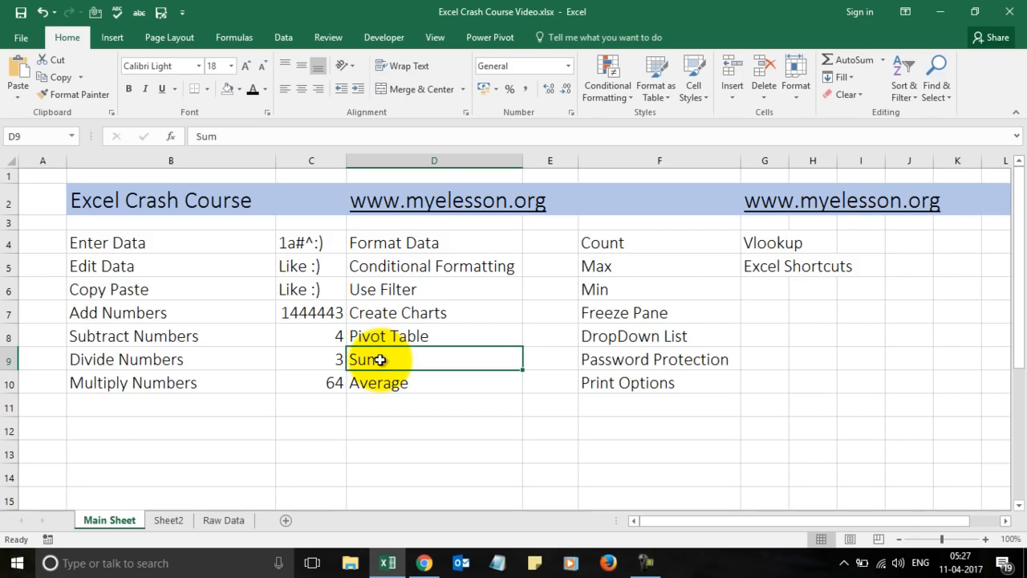
{"action": "key", "text": "Right"}
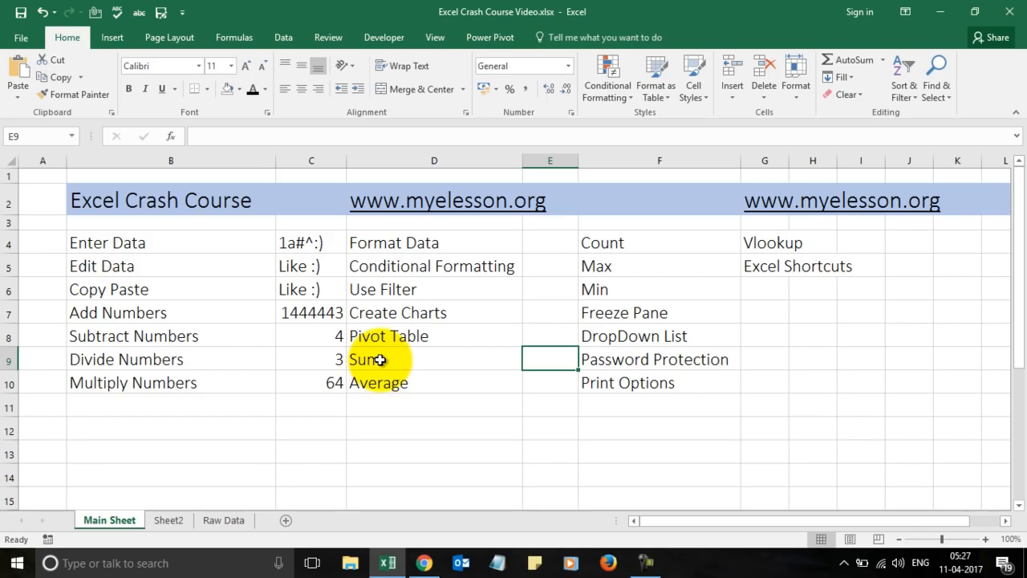
{"action": "left_click", "coordinate": [319, 314]}
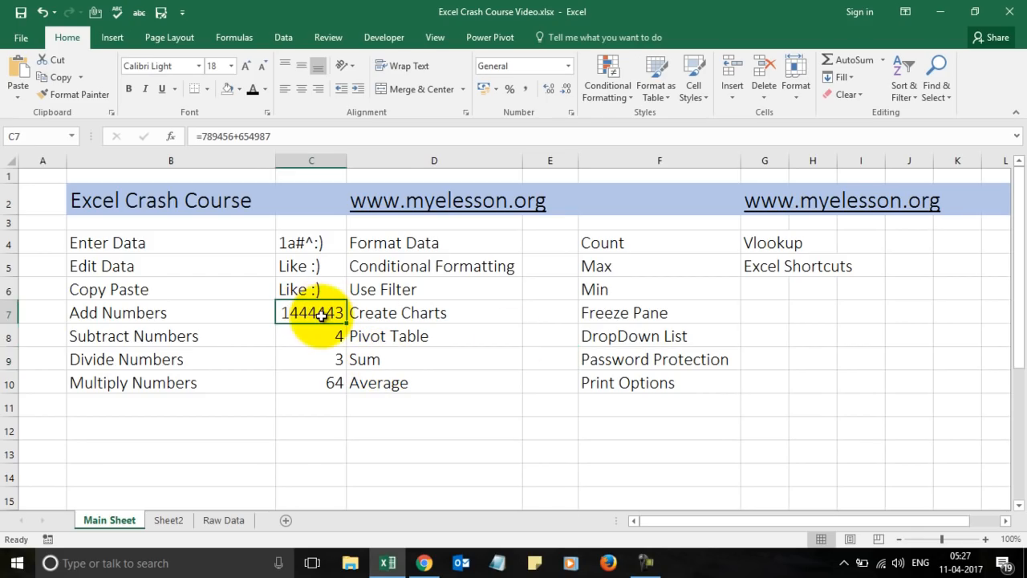
{"action": "left_click", "coordinate": [554, 361]}
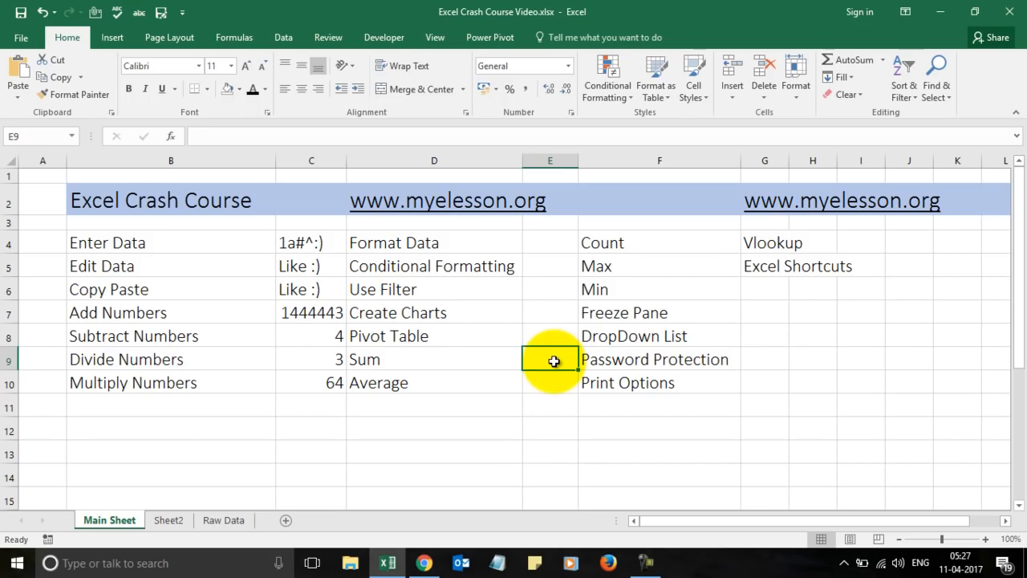
{"action": "type", "text": "="}
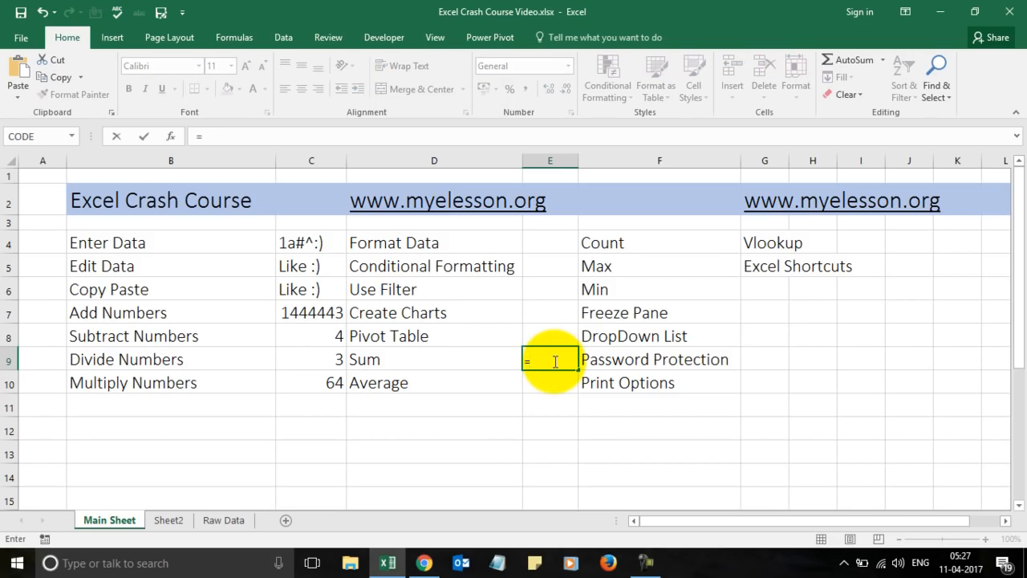
{"action": "type", "text": "sum"}
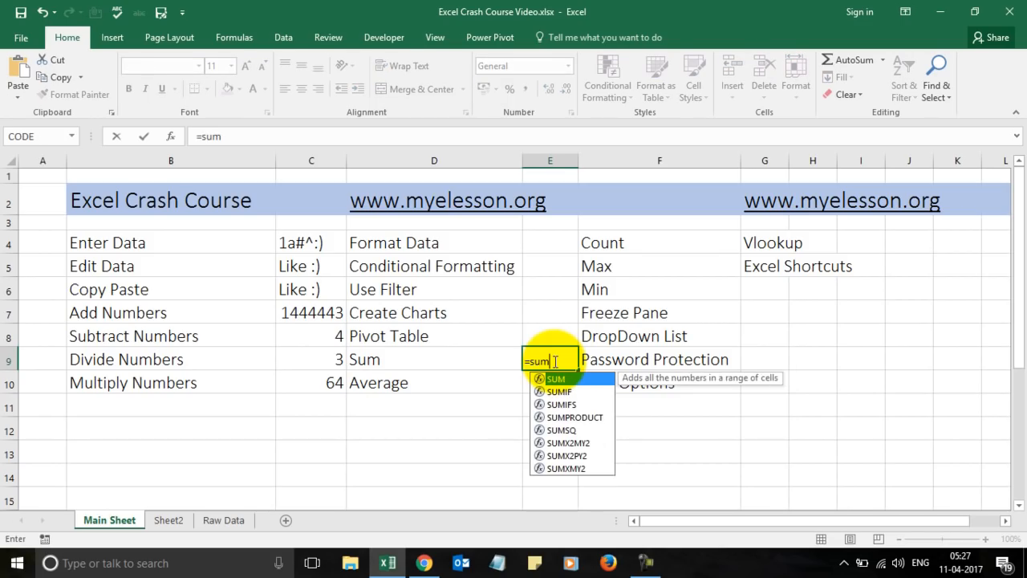
{"action": "type", "text": "("}
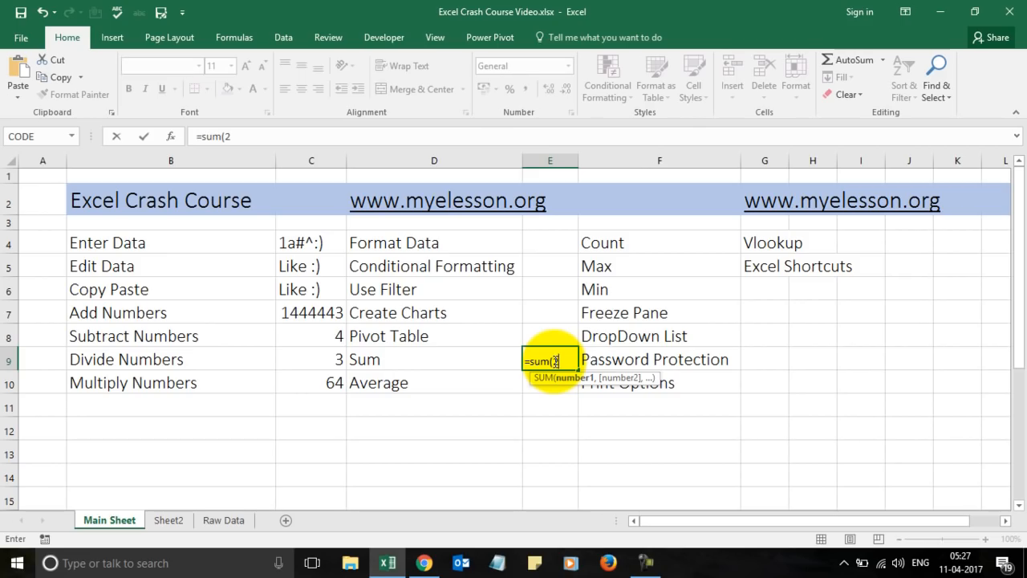
{"action": "type", "text": "2,"}
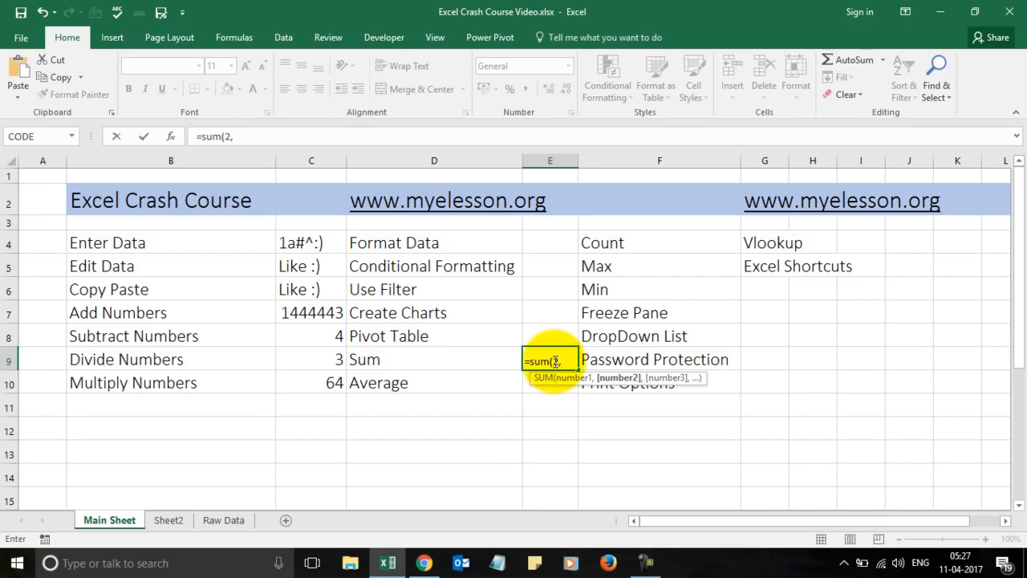
{"action": "type", "text": "5,8"}
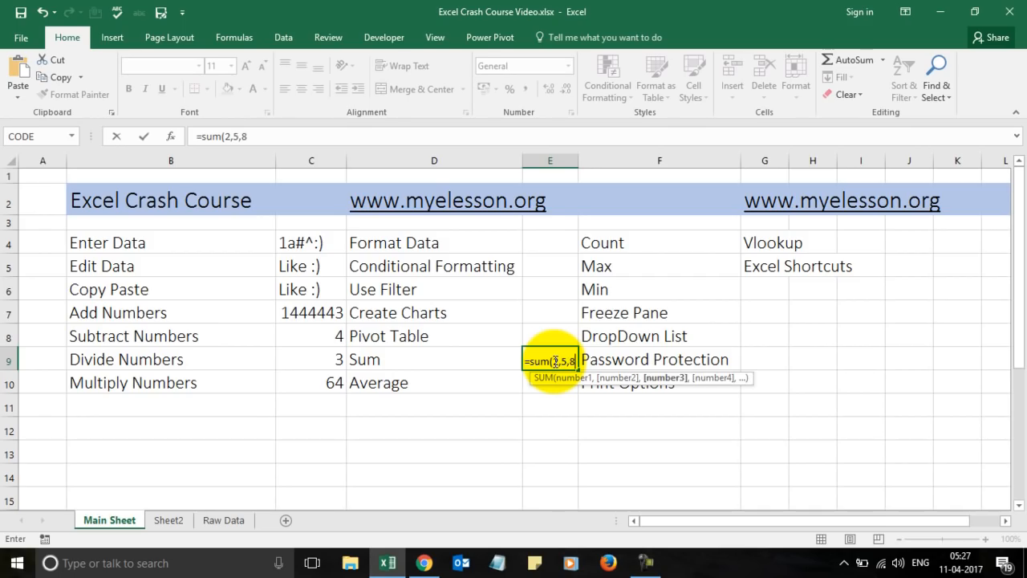
{"action": "type", "text": ","}
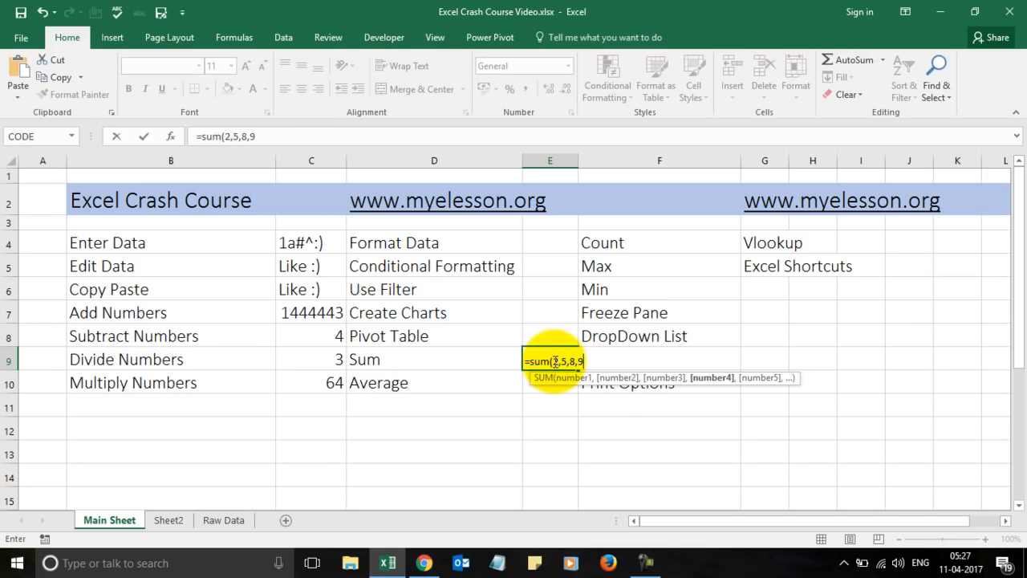
{"action": "type", "text": "9)"}
{"action": "key", "text": "Return"}
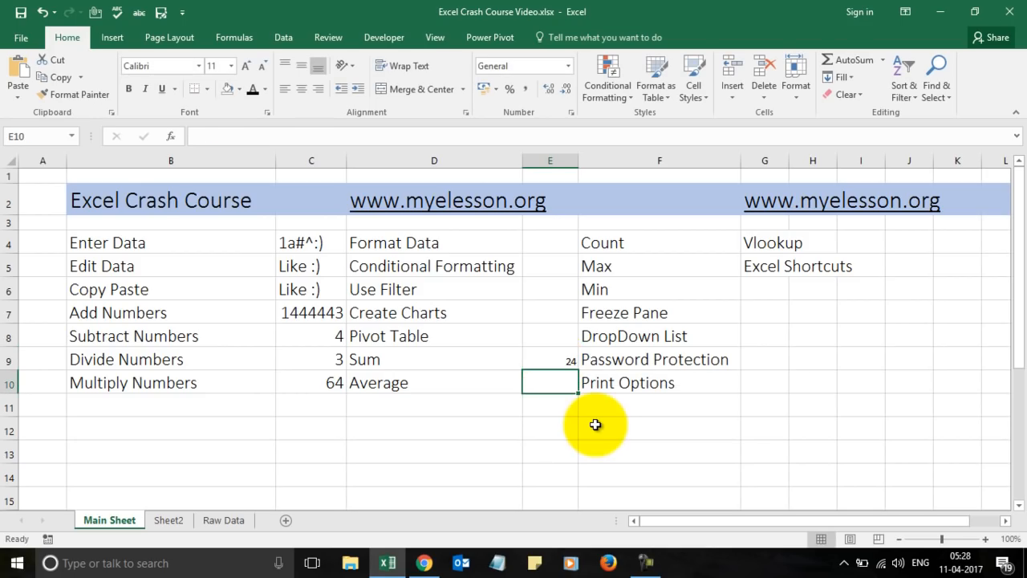
Set cells E4 through E10, including the 24 Sum result in E9, to font size 16.
{"action": "left_click", "coordinate": [551, 254]}
{"action": "key", "text": "shift+Down"}
{"action": "key", "text": "shift+Down"}
{"action": "key", "text": "shift+Down"}
{"action": "key", "text": "shift+Down"}
{"action": "key", "text": "shift+Down"}
{"action": "key", "text": "shift+Down"}
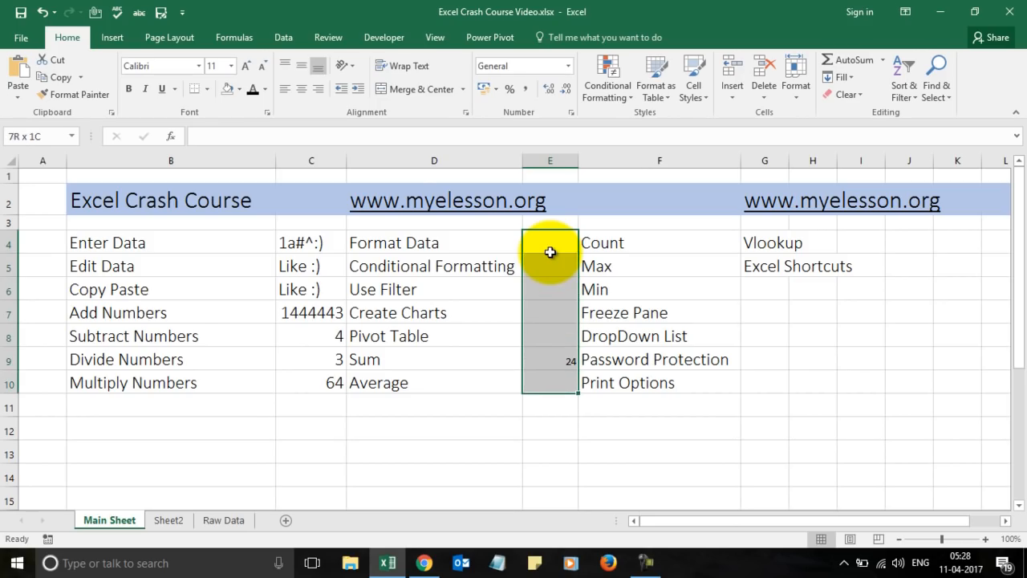
{"action": "left_click", "coordinate": [230, 65]}
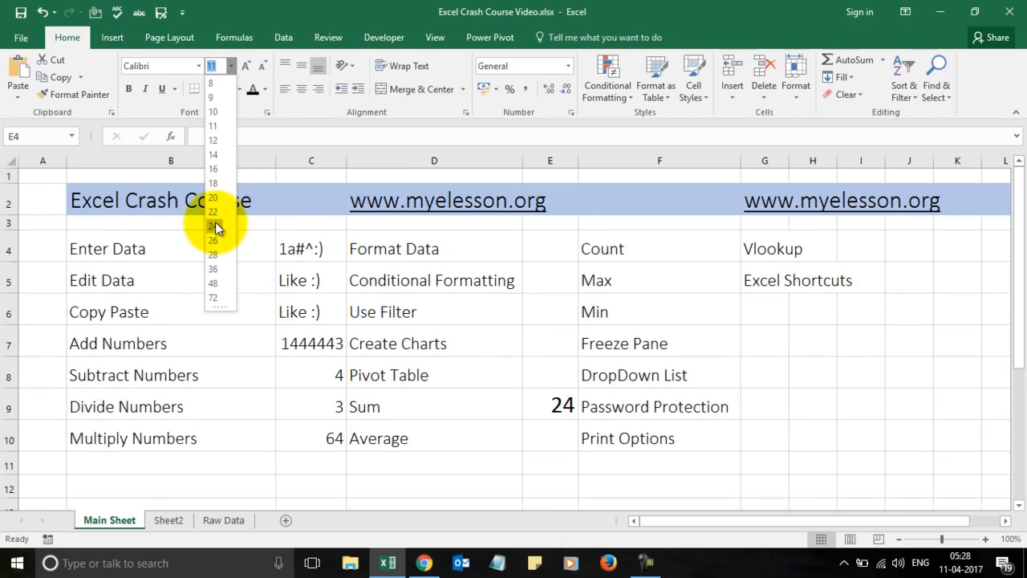
{"action": "left_click", "coordinate": [215, 172]}
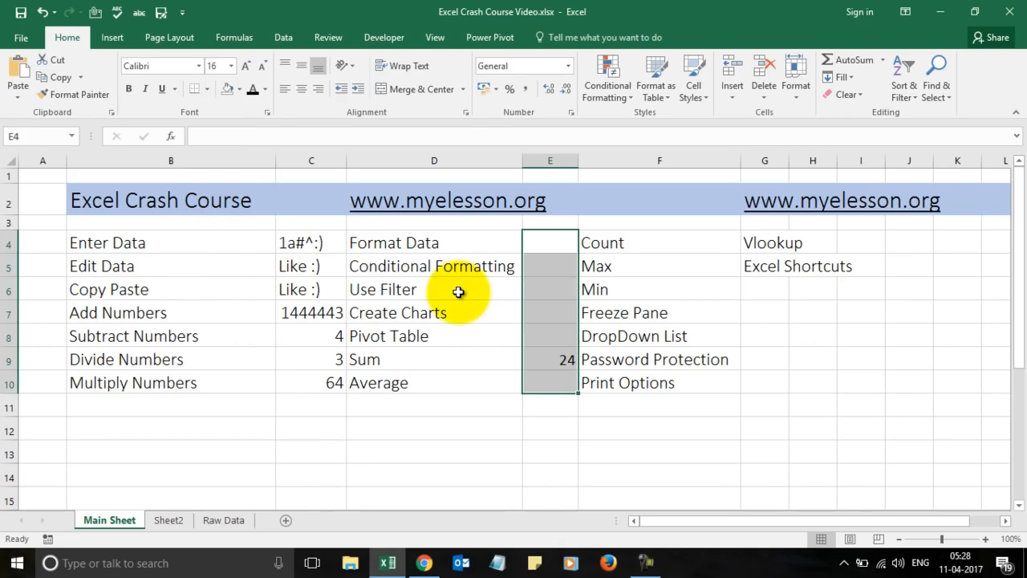
{"action": "left_click", "coordinate": [544, 361]}
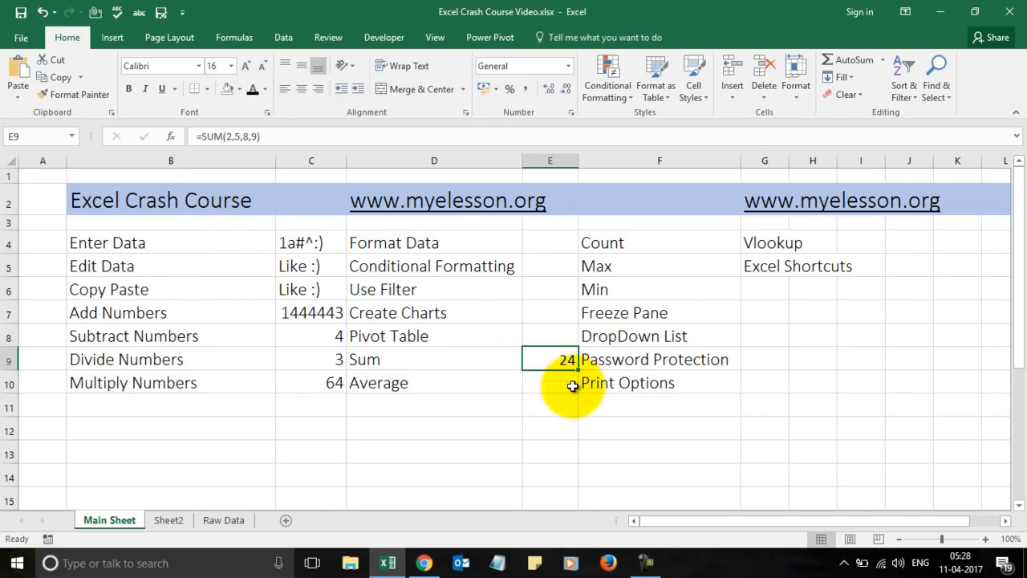
{"action": "left_click", "coordinate": [572, 385]}
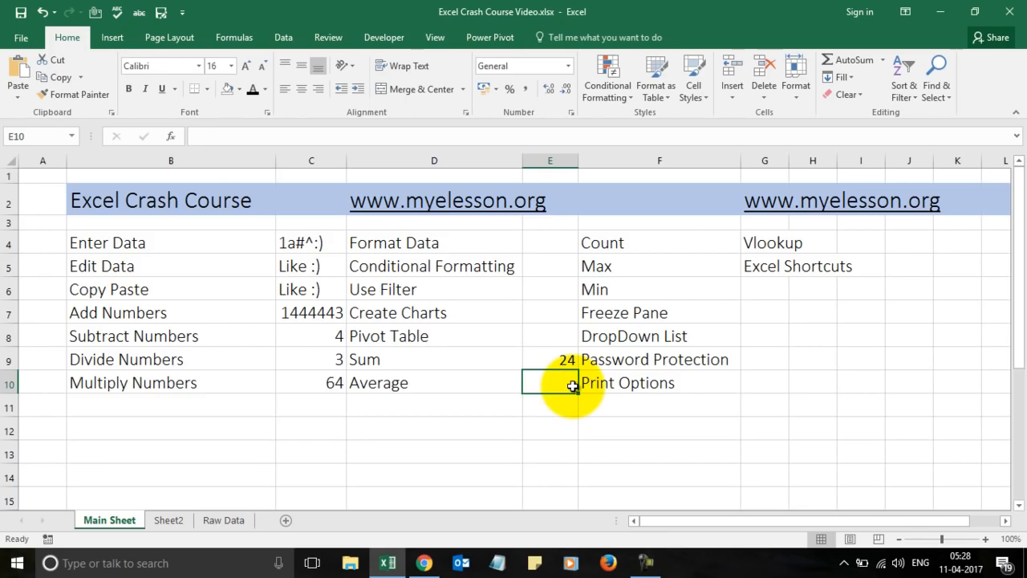
Enter =AVERAGE(C8:C10) in E10 beside the Average label.
{"action": "type", "text": "="}
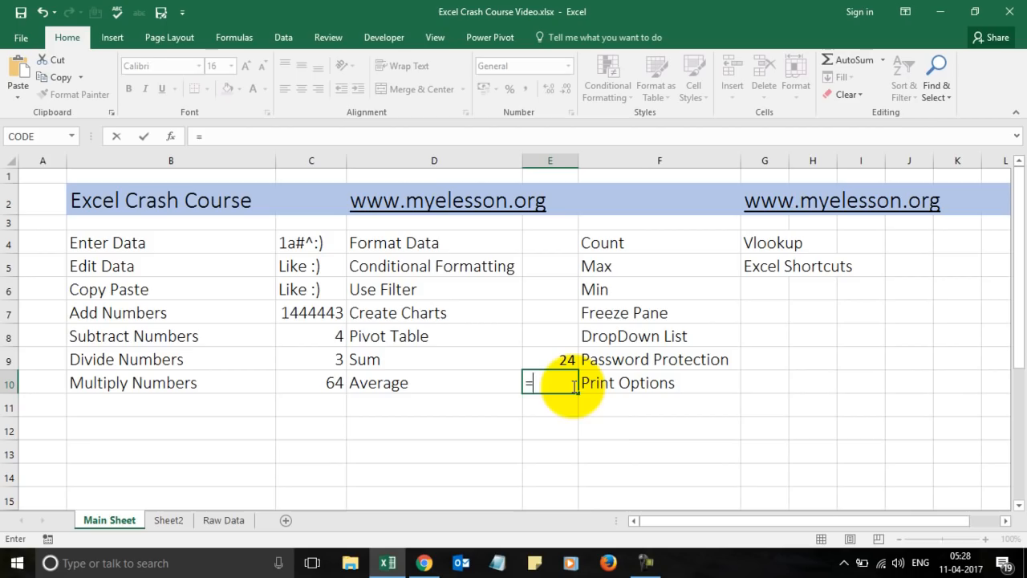
{"action": "type", "text": "ave"}
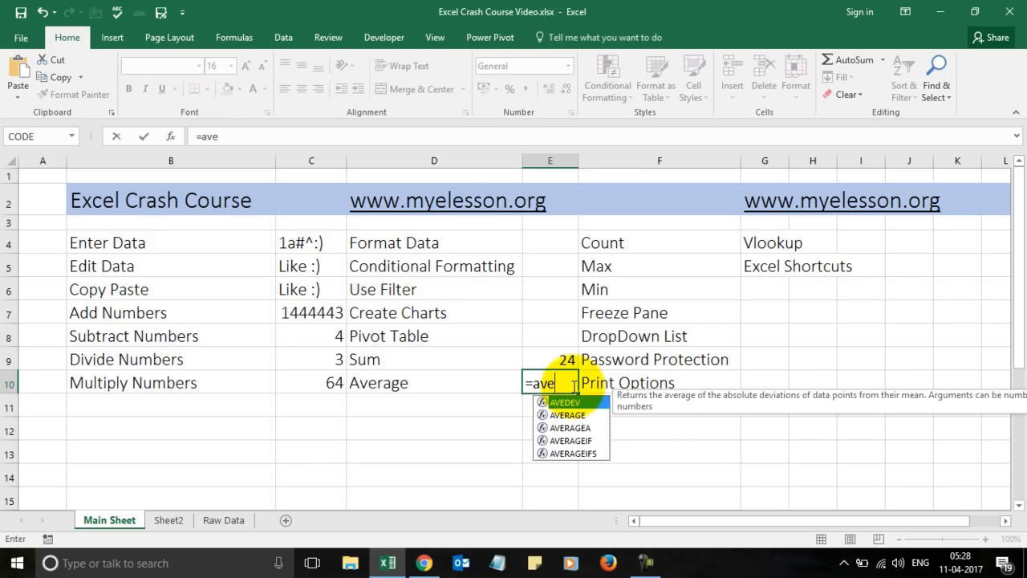
{"action": "type", "text": "ra"}
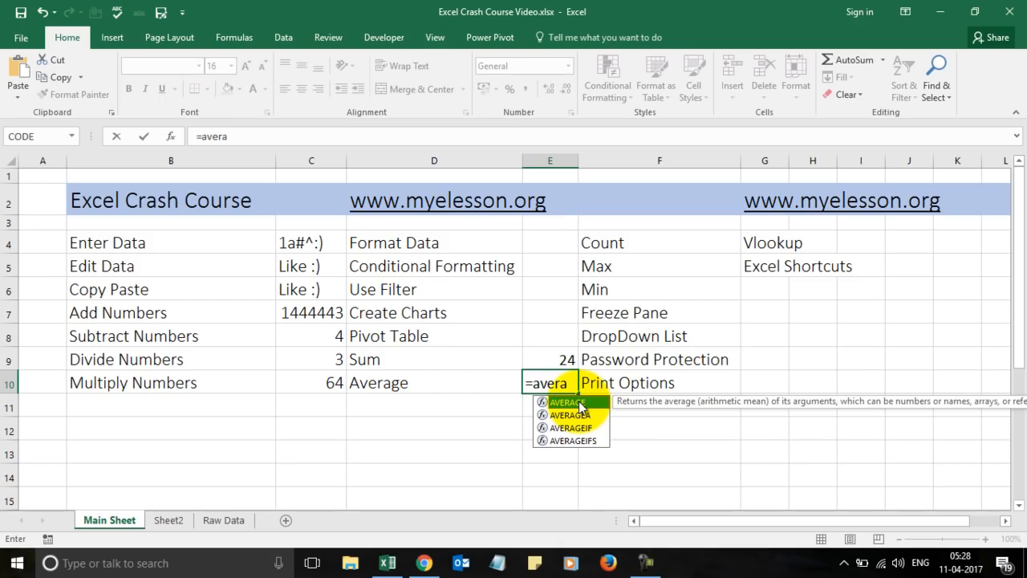
{"action": "double_click", "coordinate": [580, 402]}
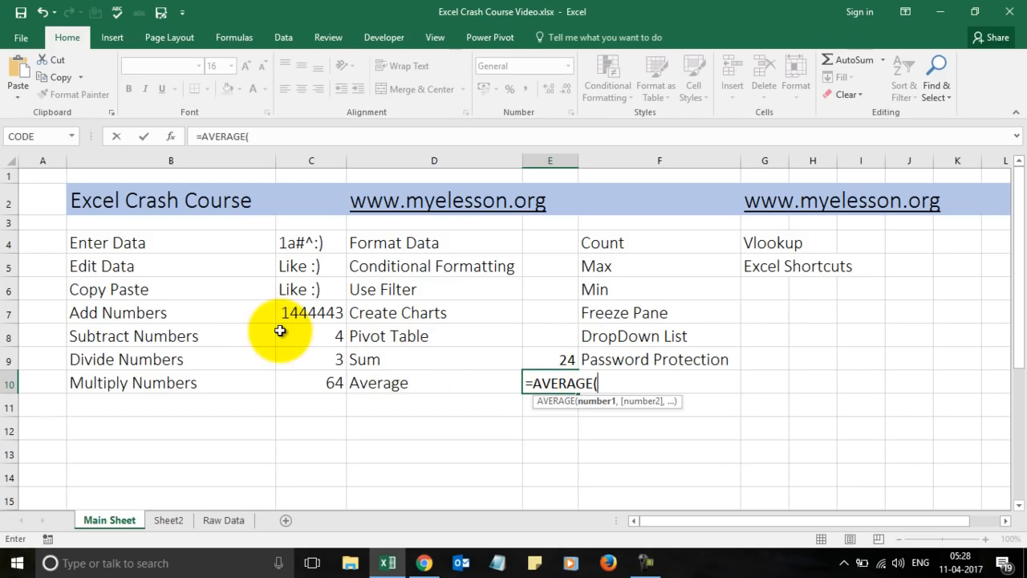
{"action": "left_click", "coordinate": [311, 342]}
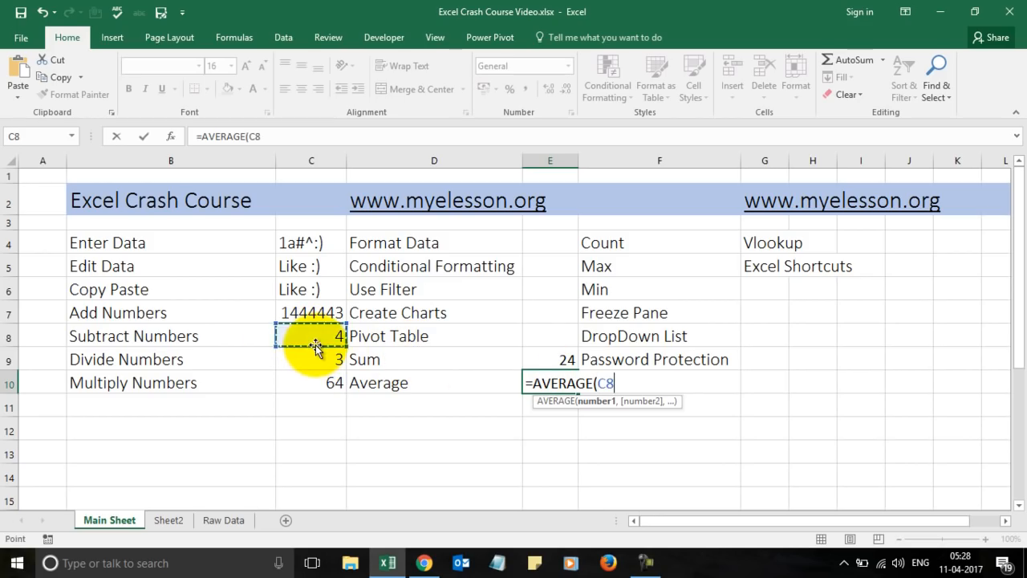
{"action": "key", "text": "shift+Down"}
{"action": "key", "text": "shift+Down"}
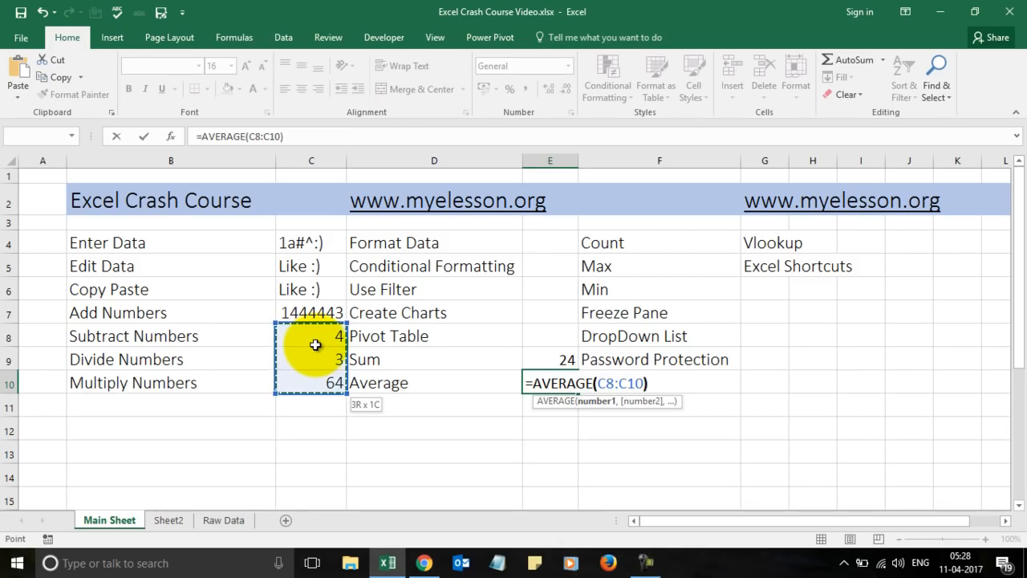
{"action": "key", "text": "Return"}
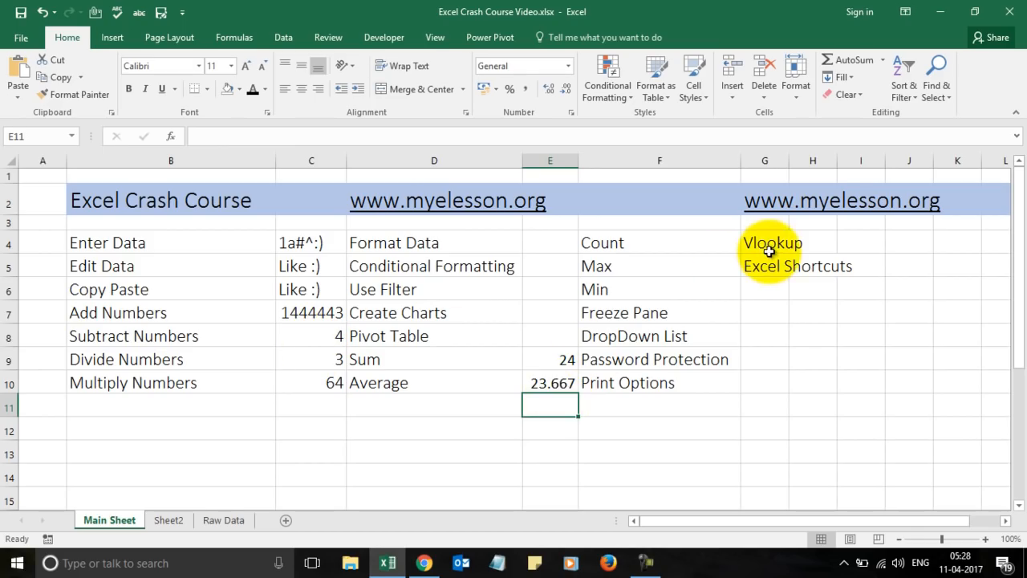
Move the Vlookup and Excel Shortcuts labels from G4:G5 into H4:H5.
{"action": "left_click_drag", "start_coordinate": [768, 243], "coordinate": [769, 265]}
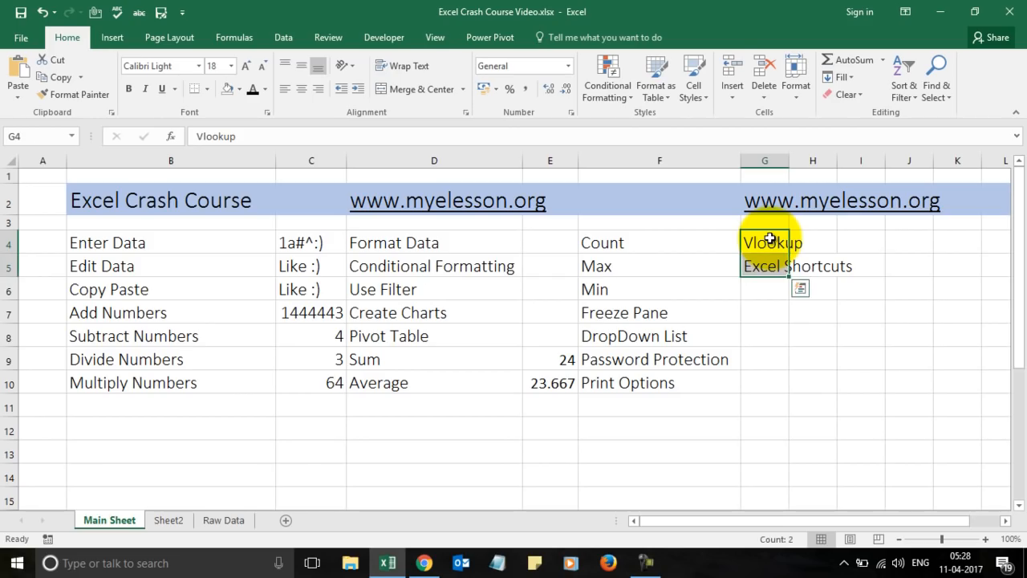
{"action": "key", "text": "ctrl+c"}
{"action": "key", "text": "Right"}
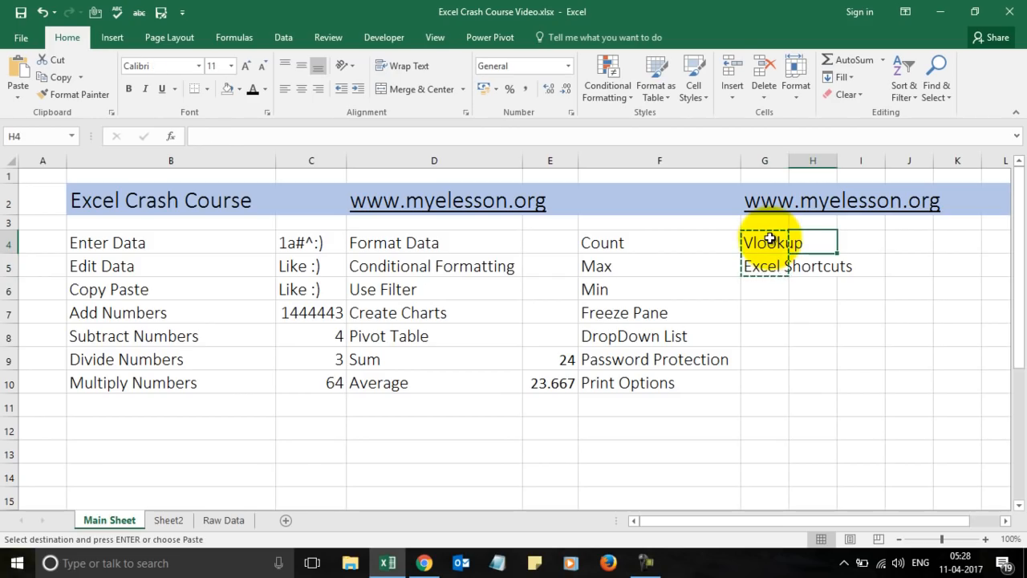
{"action": "key", "text": "ctrl+v"}
{"action": "key", "text": "Left"}
{"action": "key", "text": "Left"}
{"action": "key", "text": "Down"}
{"action": "key", "text": "Down"}
{"action": "key", "text": "Up"}
{"action": "key", "text": "Right"}
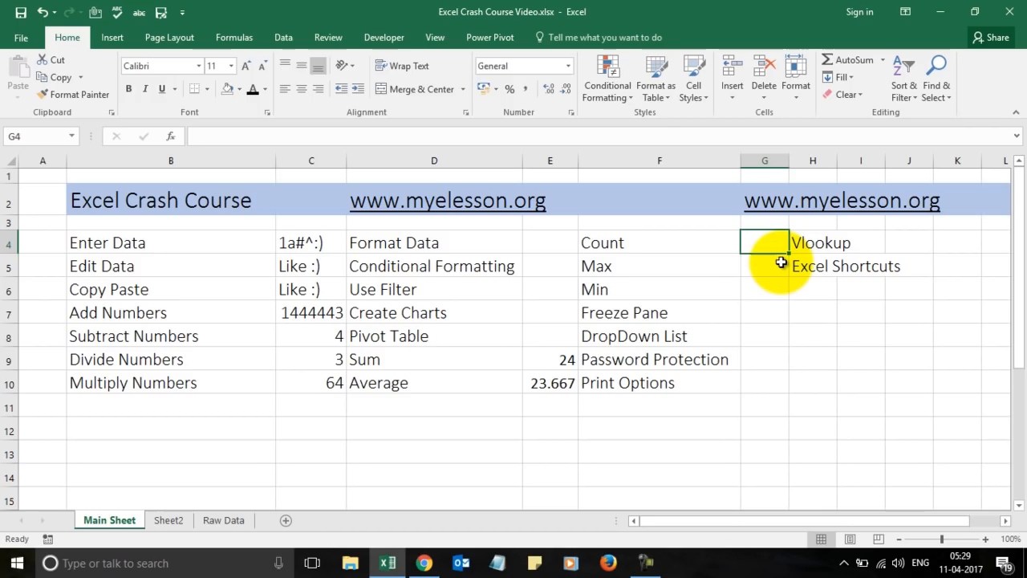
Enter =COUNT(C4:C10) in G4 beside Count, giving 4.
{"action": "type", "text": "="}
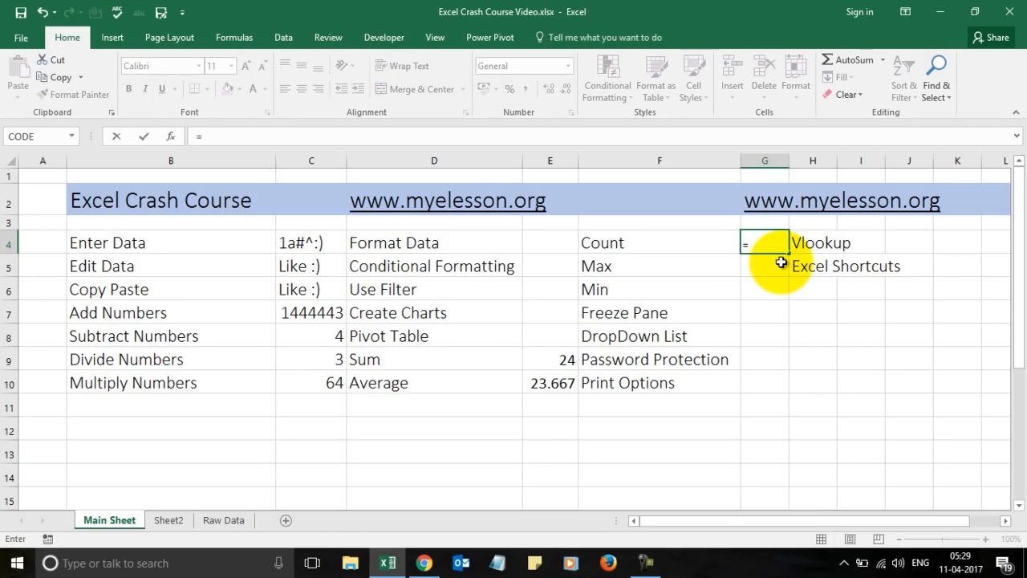
{"action": "type", "text": "count"}
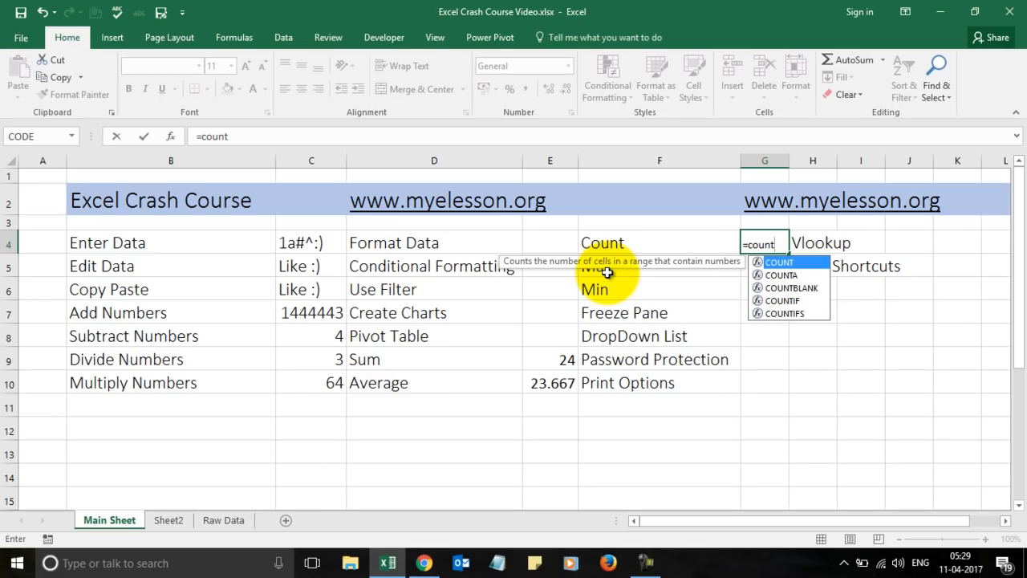
{"action": "key", "text": "Tab"}
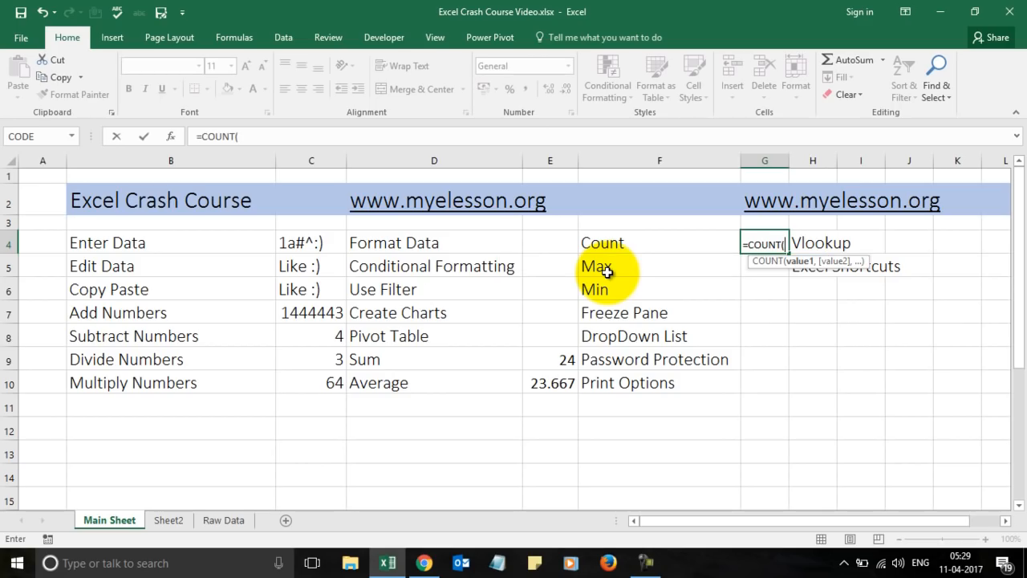
{"action": "left_click", "coordinate": [315, 244]}
{"action": "key", "text": "shift+Down"}
{"action": "key", "text": "shift+Down"}
{"action": "key", "text": "shift+Down"}
{"action": "key", "text": "shift+Down"}
{"action": "key", "text": "shift+Down"}
{"action": "key", "text": "shift+Down"}
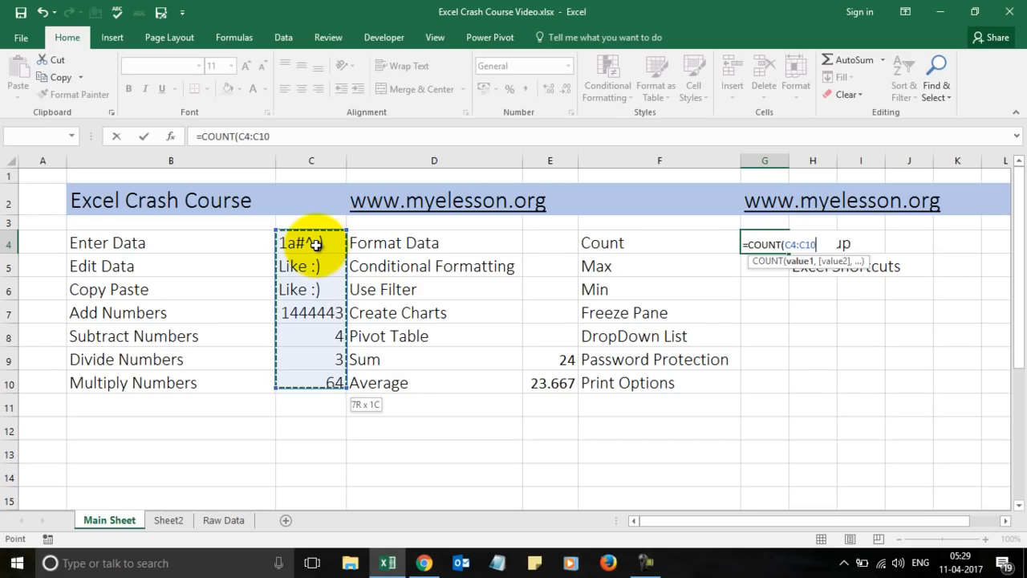
{"action": "type", "text": ")"}
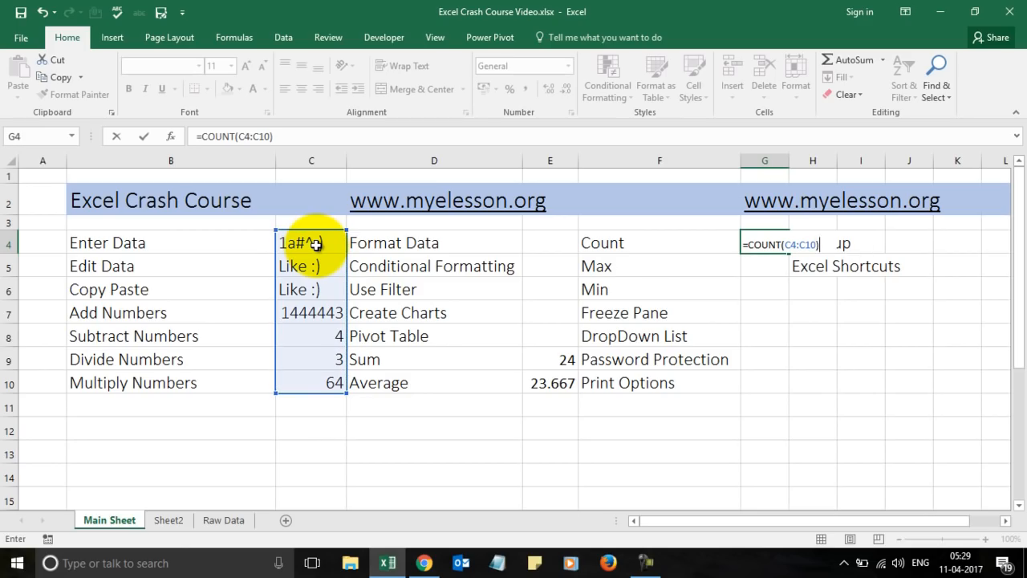
{"action": "key", "text": "Return"}
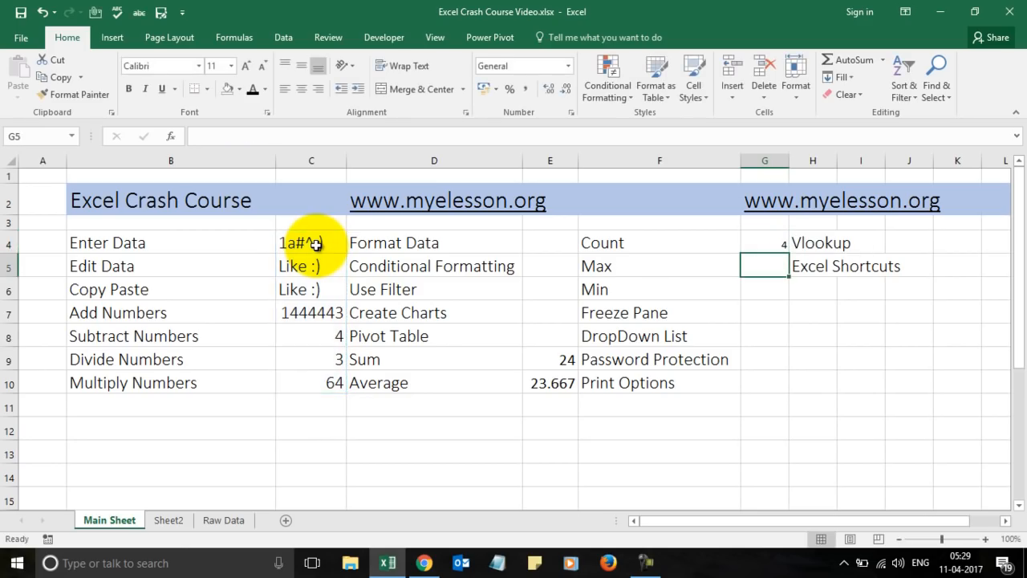
{"action": "left_click", "coordinate": [769, 241]}
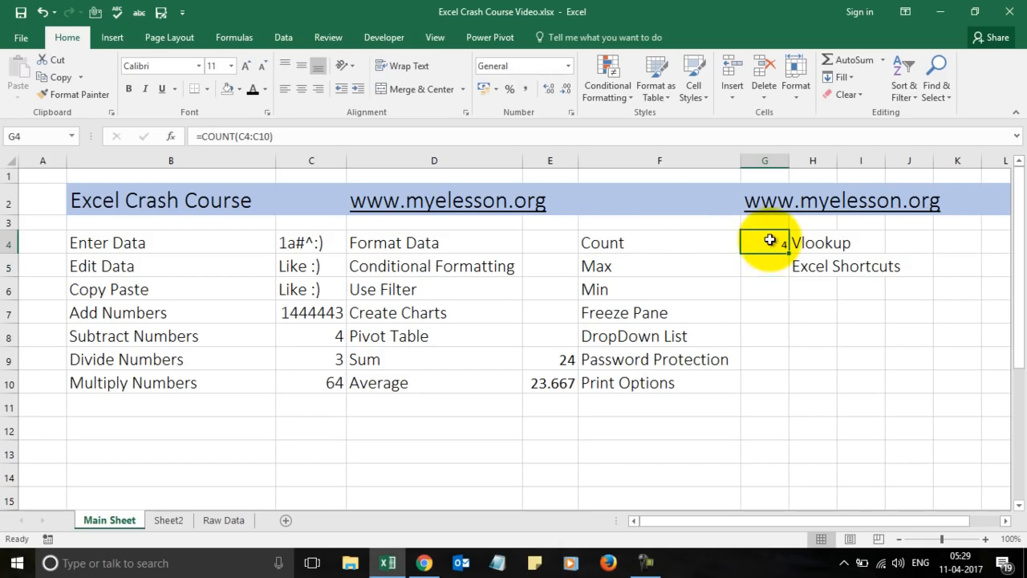
Copy the Sum result E9's formatting onto G4:G10 with Format Painter.
{"action": "left_click", "coordinate": [563, 363]}
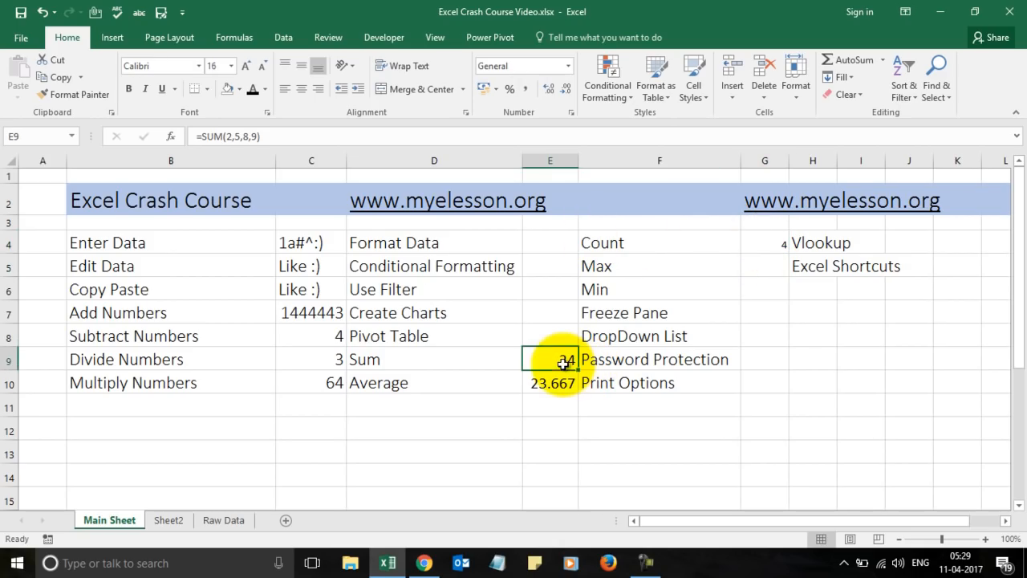
{"action": "left_click", "coordinate": [99, 95]}
{"action": "left_click_drag", "start_coordinate": [758, 241], "coordinate": [761, 375]}
{"action": "left_click", "coordinate": [845, 353]}
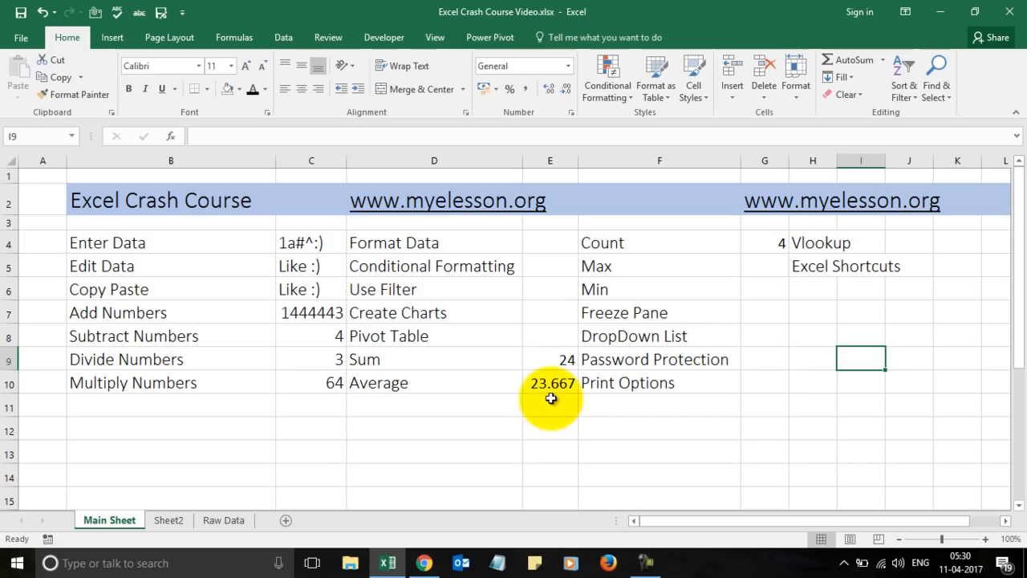
{"action": "left_click", "coordinate": [562, 358]}
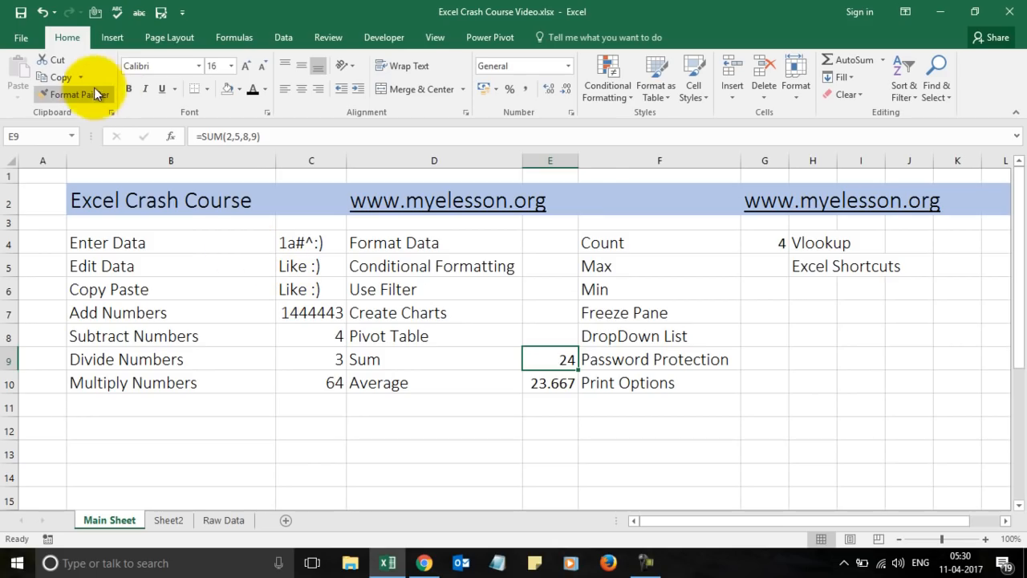
{"action": "left_click", "coordinate": [768, 246]}
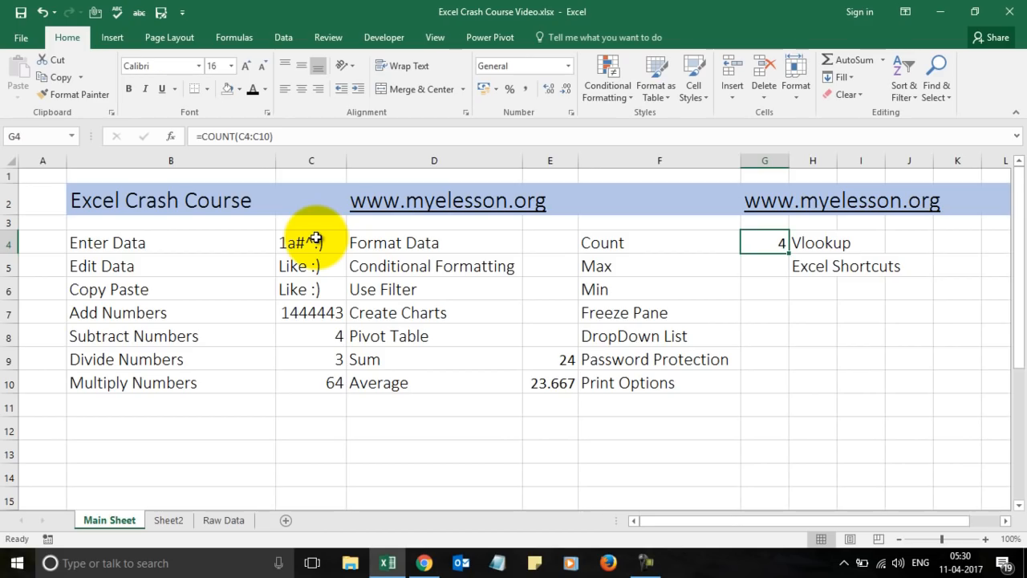
{"action": "key", "text": "Down"}
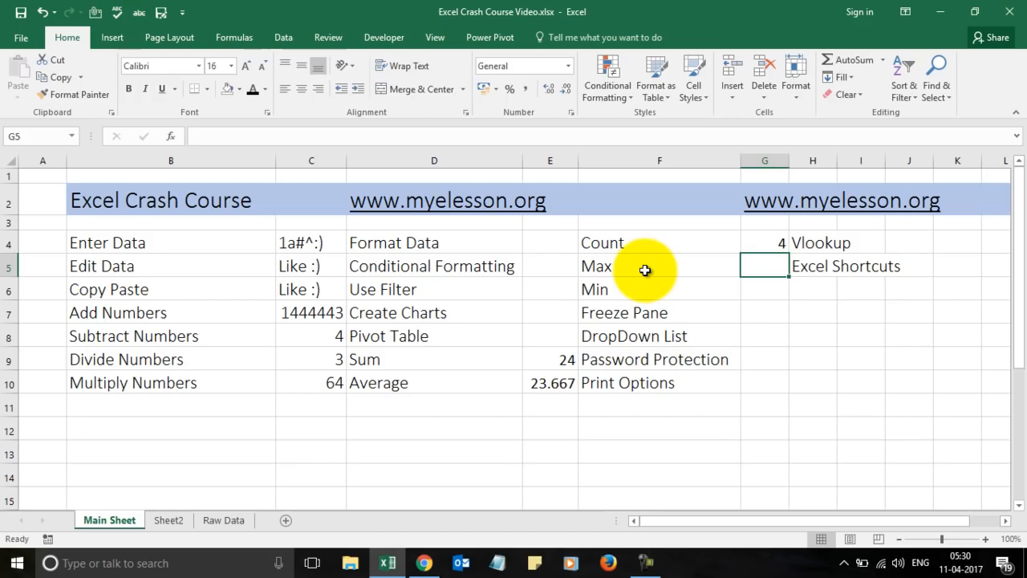
Enter =MAX(C7:C10) in G5 beside Max, showing 1444443.
{"action": "type", "text": "="}
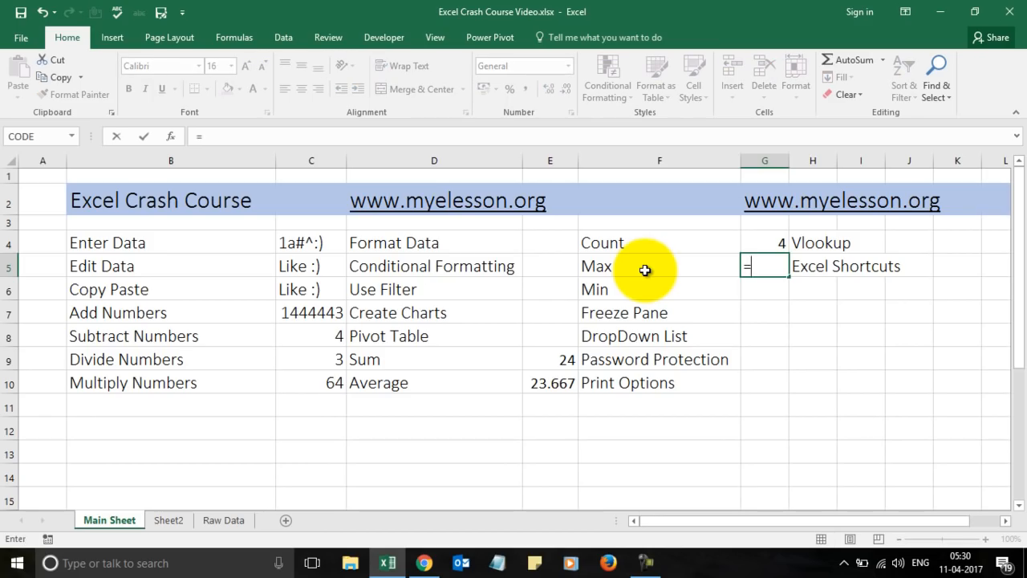
{"action": "type", "text": "max"}
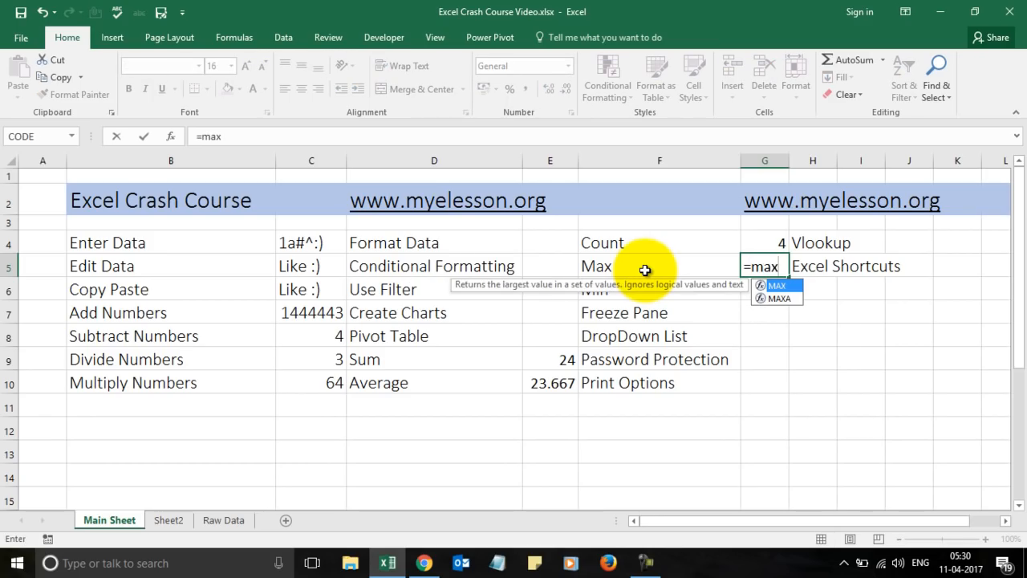
{"action": "type", "text": "("}
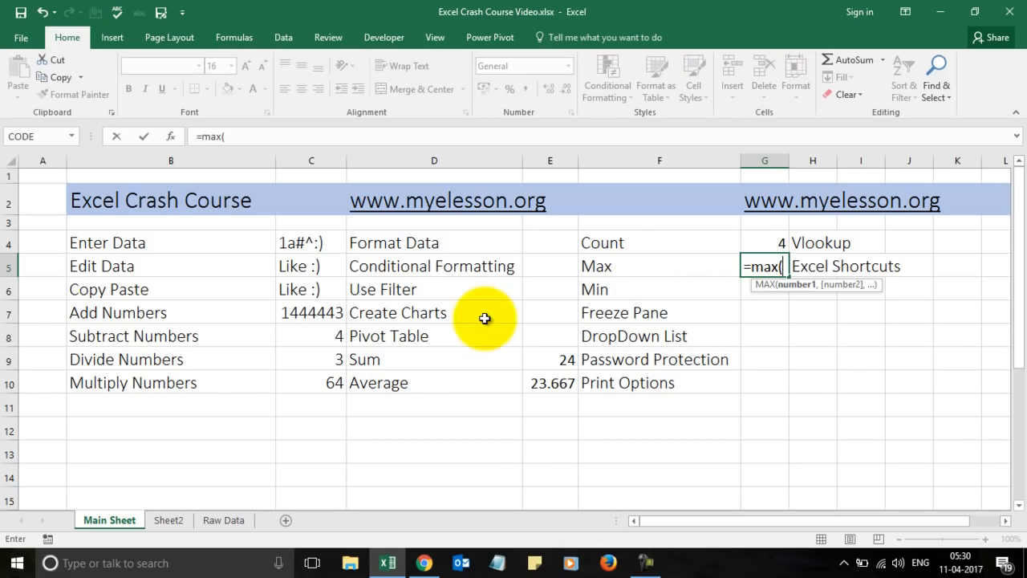
{"action": "left_click", "coordinate": [312, 318]}
{"action": "key", "text": "shift+Down"}
{"action": "key", "text": "shift+Down"}
{"action": "key", "text": "shift+Down"}
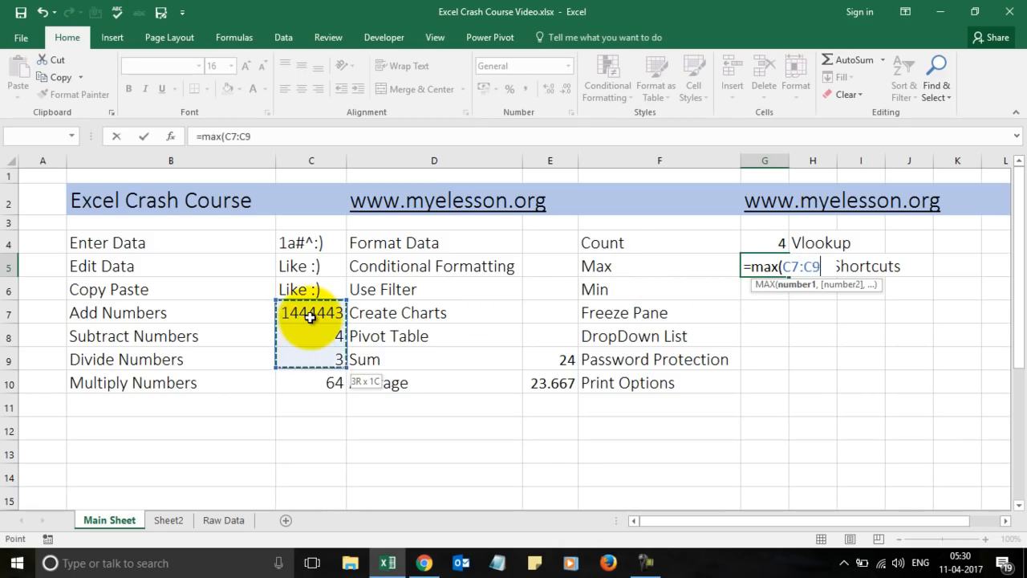
{"action": "type", "text": ")"}
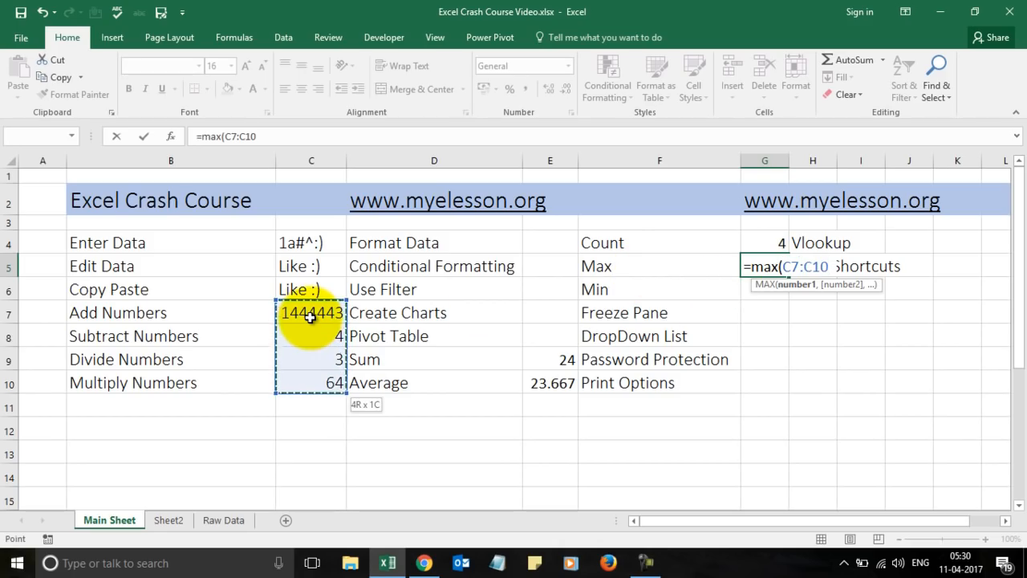
{"action": "key", "text": "Return"}
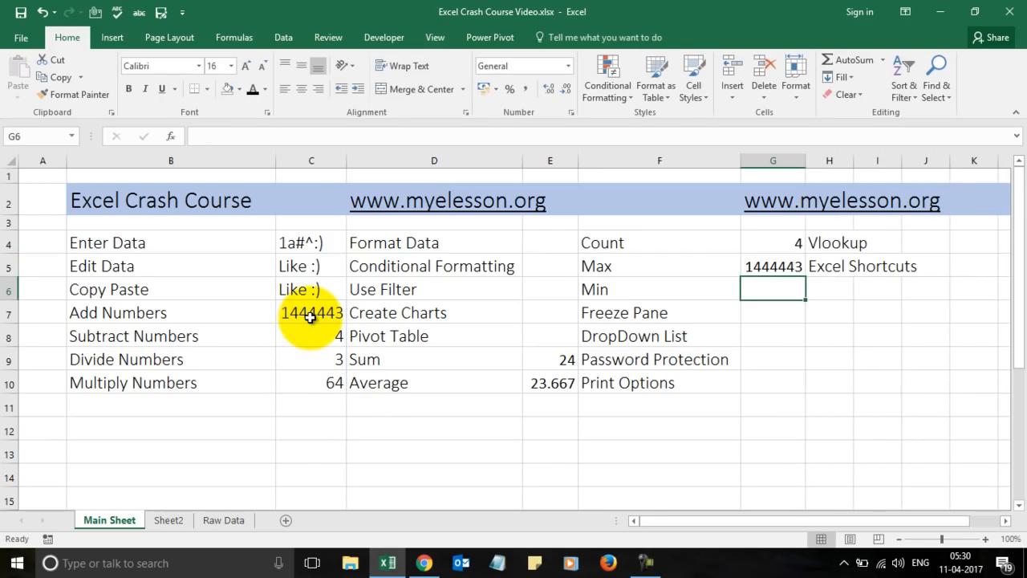
{"action": "left_click", "coordinate": [311, 316]}
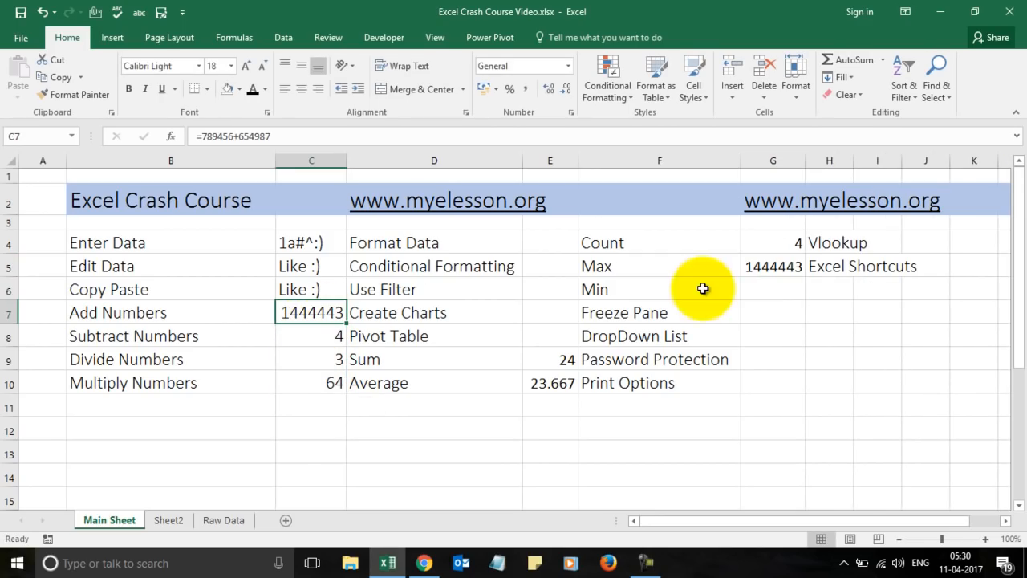
{"action": "left_click", "coordinate": [781, 285]}
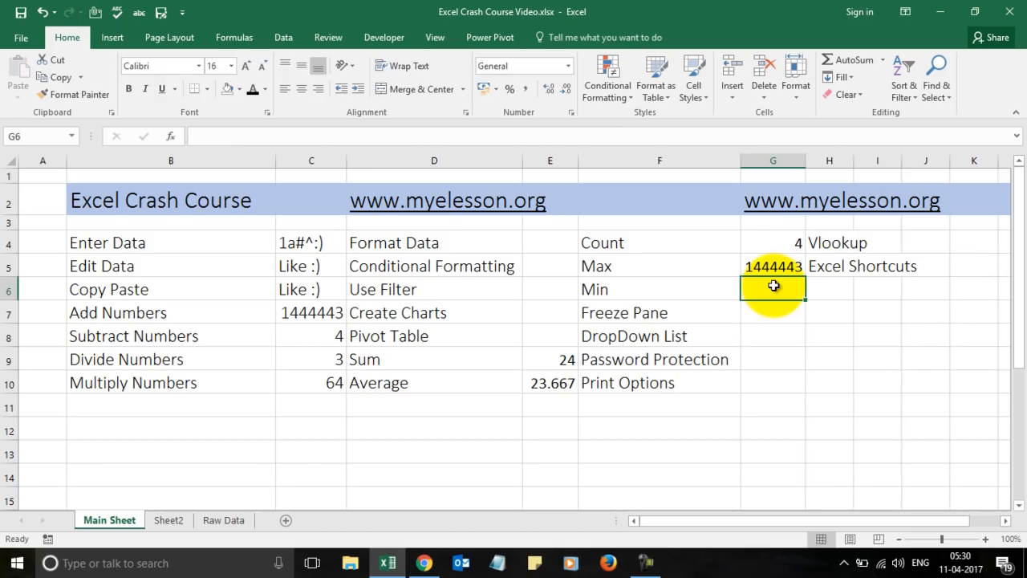
Enter =MIN(C7:C10) in G6 beside Min, showing 3.
{"action": "type", "text": "=min"}
{"action": "key", "text": "Tab"}
{"action": "left_click", "coordinate": [327, 313]}
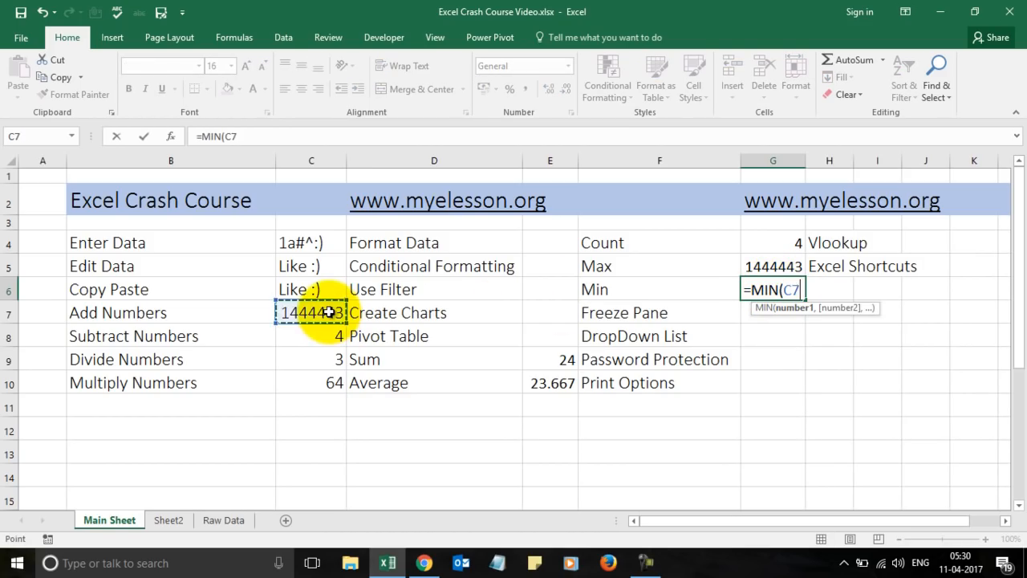
{"action": "key", "text": "shift+Down"}
{"action": "key", "text": "shift+Down"}
{"action": "key", "text": "shift+Down"}
{"action": "key", "text": "Return"}
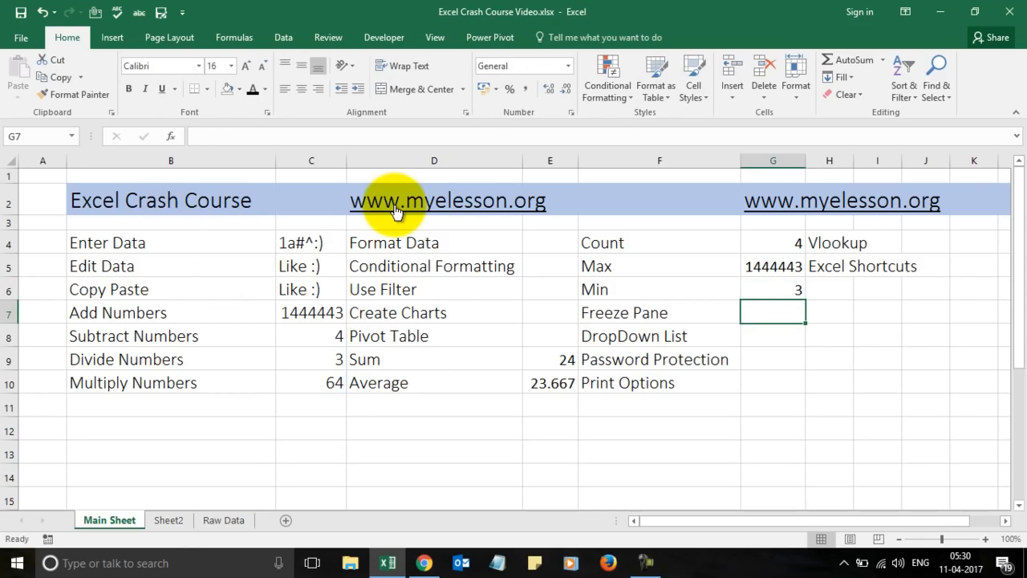
Review the Main Sheet topics and results, select cell B3 under the title, and open the View ribbon.
{"action": "left_click", "coordinate": [490, 283]}
{"action": "key", "text": "Down"}
{"action": "key", "text": "Down"}
{"action": "key", "text": "Down"}
{"action": "key", "text": "Down"}
{"action": "key", "text": "Down"}
{"action": "key", "text": "Down"}
{"action": "key", "text": "Down"}
{"action": "key", "text": "Down"}
{"action": "key", "text": "Down"}
{"action": "key", "text": "Down"}
{"action": "key", "text": "Down"}
{"action": "key", "text": "Down"}
{"action": "key", "text": "Down"}
{"action": "key", "text": "Down"}
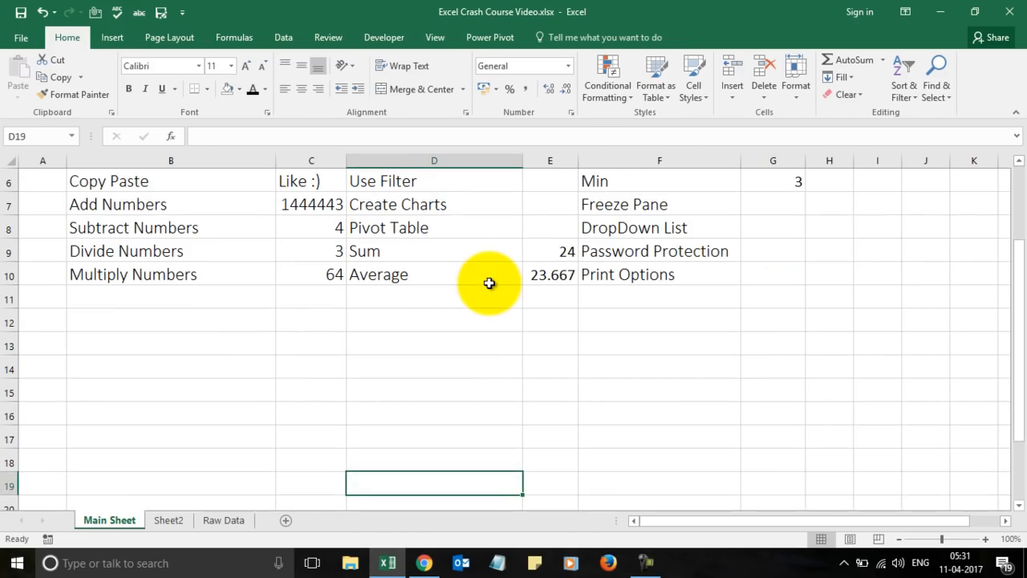
{"action": "key", "text": "Up"}
{"action": "key", "text": "Up"}
{"action": "key", "text": "Up"}
{"action": "key", "text": "Up"}
{"action": "key", "text": "Up"}
{"action": "key", "text": "Up"}
{"action": "key", "text": "Up"}
{"action": "key", "text": "Up"}
{"action": "key", "text": "Up"}
{"action": "key", "text": "Up"}
{"action": "key", "text": "Up"}
{"action": "key", "text": "Up"}
{"action": "key", "text": "Up"}
{"action": "key", "text": "Up"}
{"action": "key", "text": "Up"}
{"action": "key", "text": "Up"}
{"action": "key", "text": "Up"}
{"action": "key", "text": "Up"}
{"action": "key", "text": "Up"}
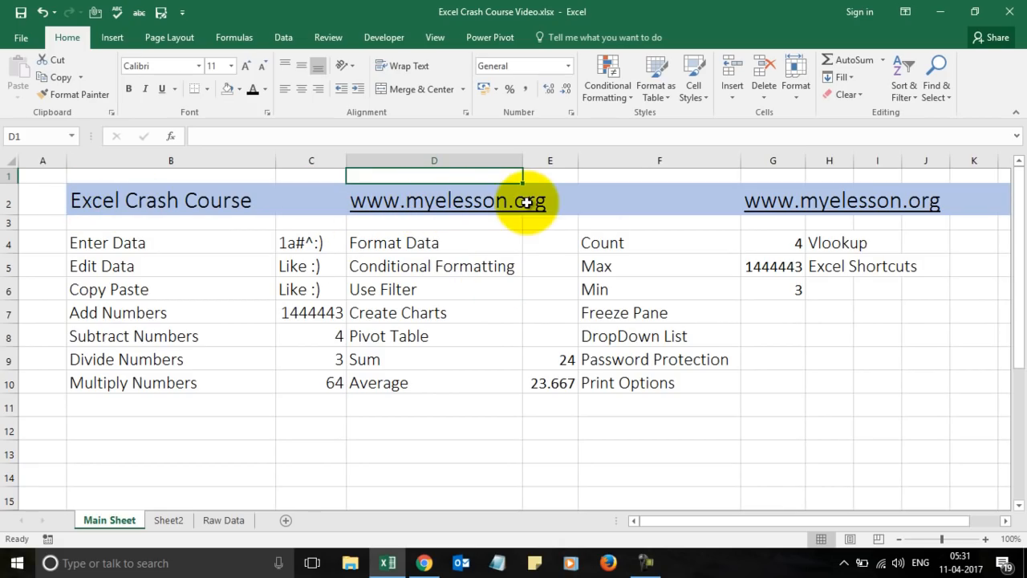
{"action": "key", "text": "Down"}
{"action": "key", "text": "Down"}
{"action": "key", "text": "Down"}
{"action": "key", "text": "Down"}
{"action": "key", "text": "Down"}
{"action": "key", "text": "Down"}
{"action": "key", "text": "Down"}
{"action": "key", "text": "Down"}
{"action": "key", "text": "Down"}
{"action": "key", "text": "Down"}
{"action": "key", "text": "Down"}
{"action": "key", "text": "Down"}
{"action": "key", "text": "Down"}
{"action": "key", "text": "Down"}
{"action": "key", "text": "Down"}
{"action": "key", "text": "Down"}
{"action": "key", "text": "Down"}
{"action": "key", "text": "Down"}
{"action": "key", "text": "Down"}
{"action": "key", "text": "Down"}
{"action": "key", "text": "Down"}
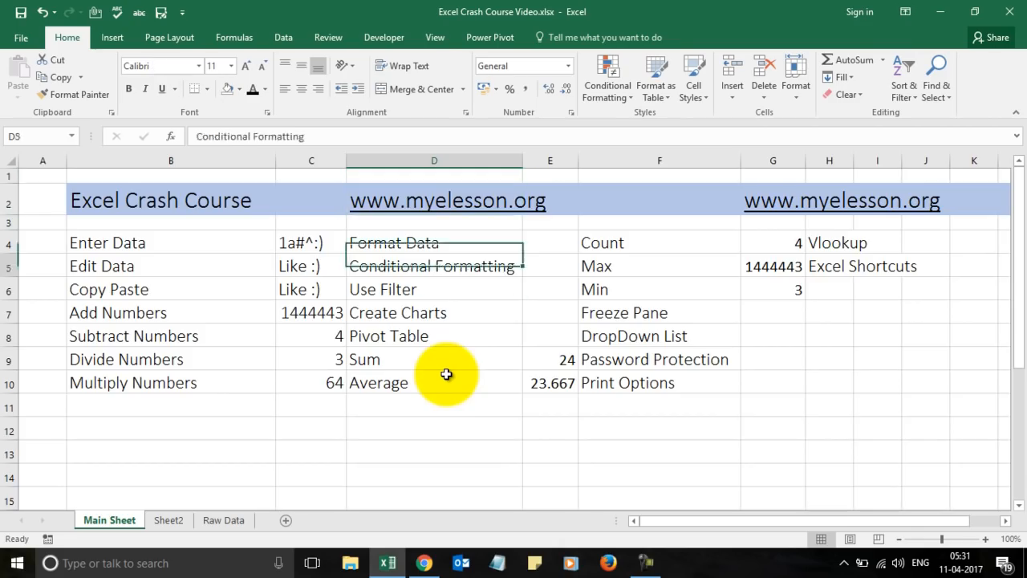
{"action": "key", "text": "Up"}
{"action": "key", "text": "Up"}
{"action": "key", "text": "Up"}
{"action": "key", "text": "Up"}
{"action": "key", "text": "Up"}
{"action": "key", "text": "Up"}
{"action": "key", "text": "Up"}
{"action": "key", "text": "Up"}
{"action": "key", "text": "Up"}
{"action": "key", "text": "Up"}
{"action": "key", "text": "Up"}
{"action": "key", "text": "Up"}
{"action": "key", "text": "Up"}
{"action": "key", "text": "Up"}
{"action": "key", "text": "Up"}
{"action": "key", "text": "Up"}
{"action": "key", "text": "Up"}
{"action": "key", "text": "Up"}
{"action": "key", "text": "Up"}
{"action": "key", "text": "Up"}
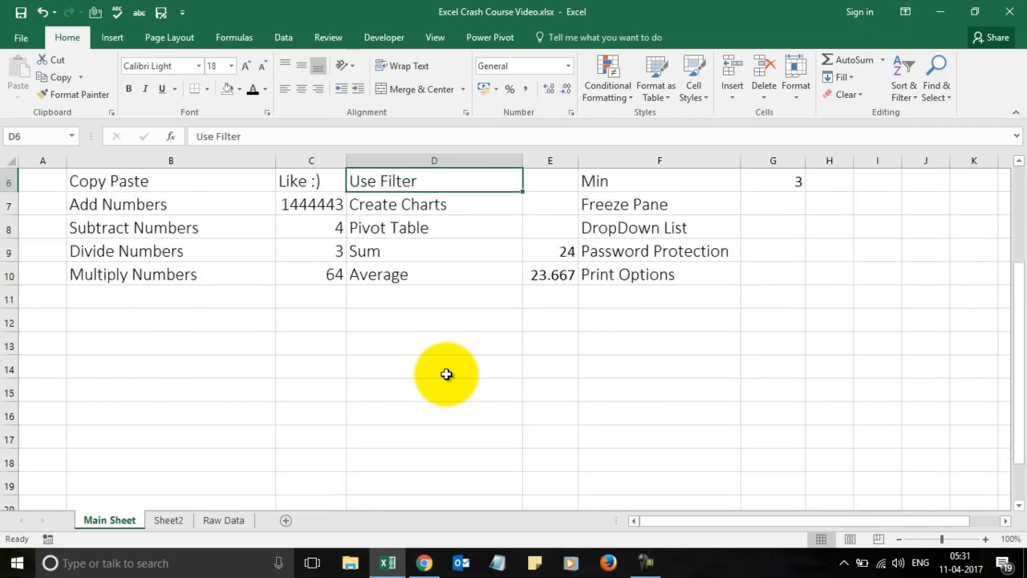
{"action": "key", "text": "Down"}
{"action": "key", "text": "Down"}
{"action": "key", "text": "Left"}
{"action": "key", "text": "Left"}
{"action": "key", "text": "Up"}
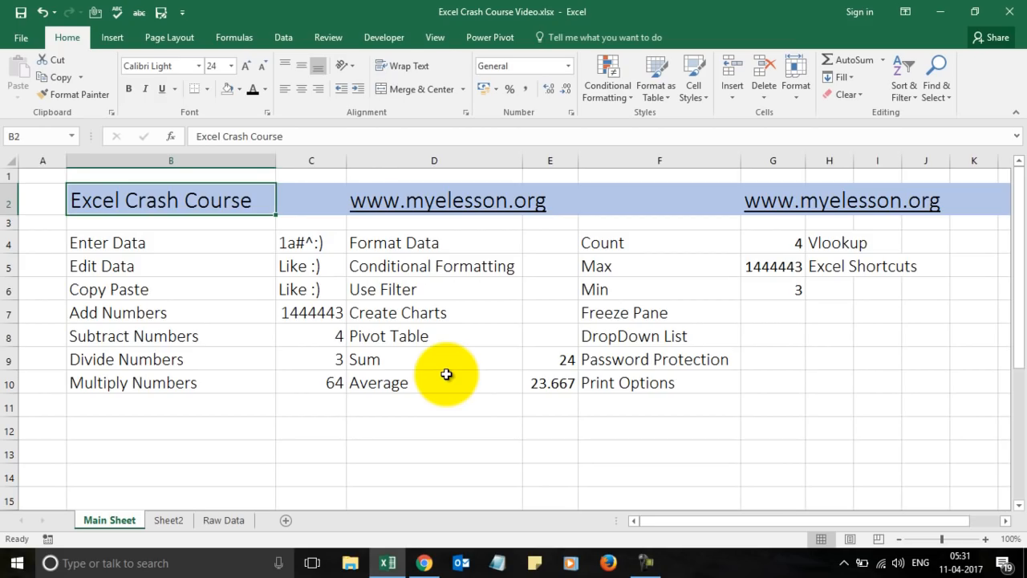
{"action": "key", "text": "Down"}
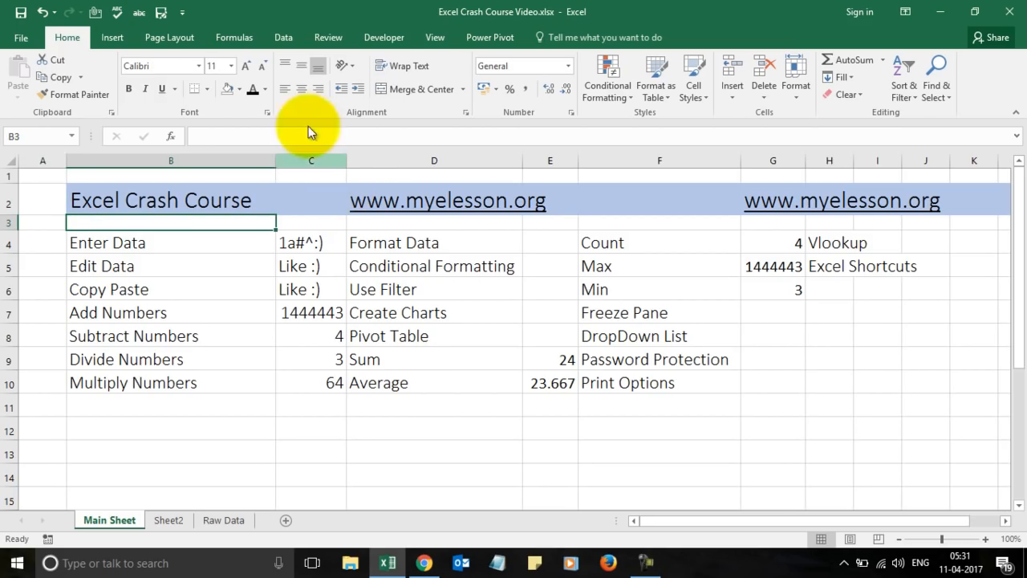
{"action": "left_click", "coordinate": [435, 37]}
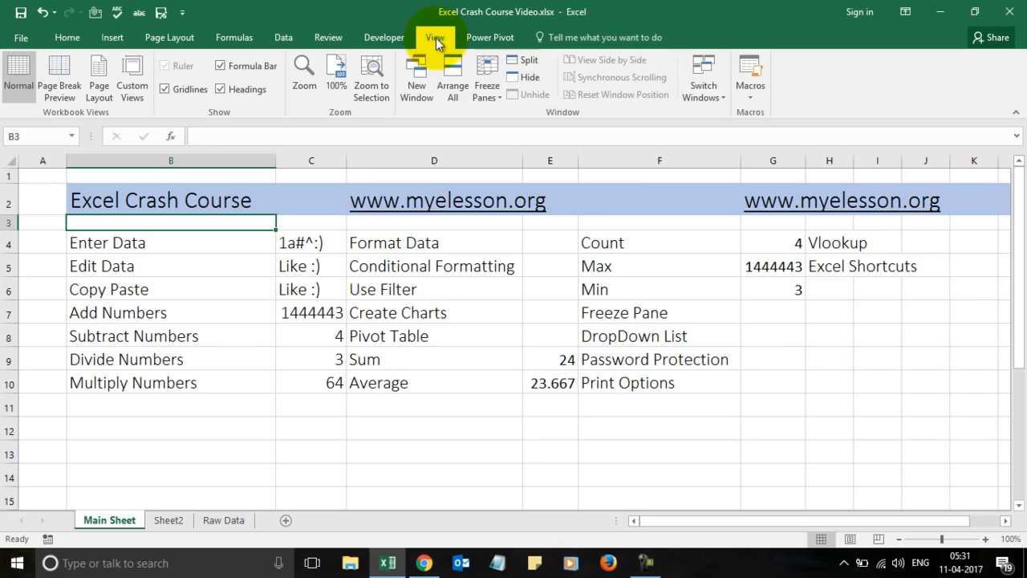
{"action": "left_click", "coordinate": [497, 92]}
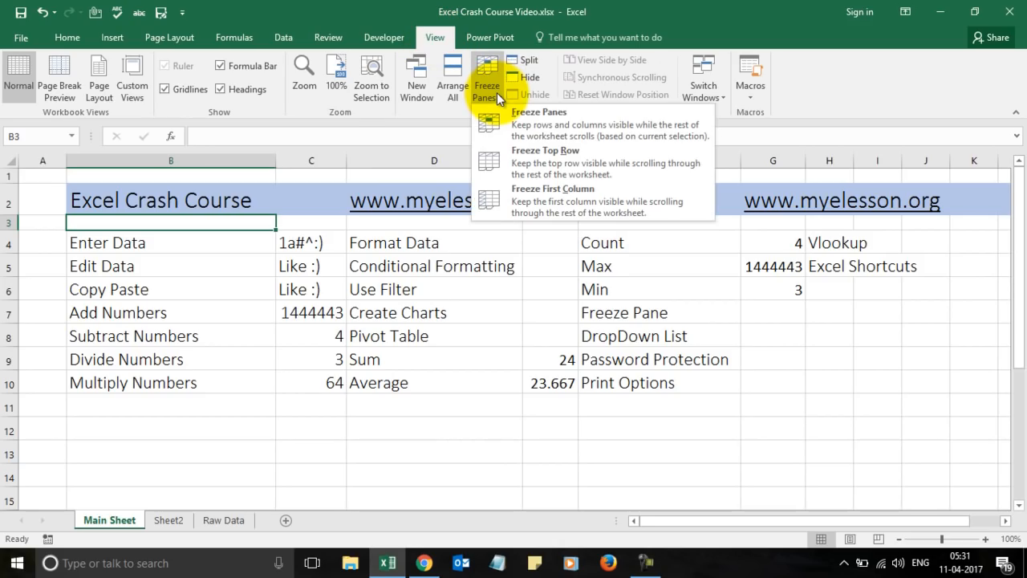
{"action": "left_click", "coordinate": [532, 157]}
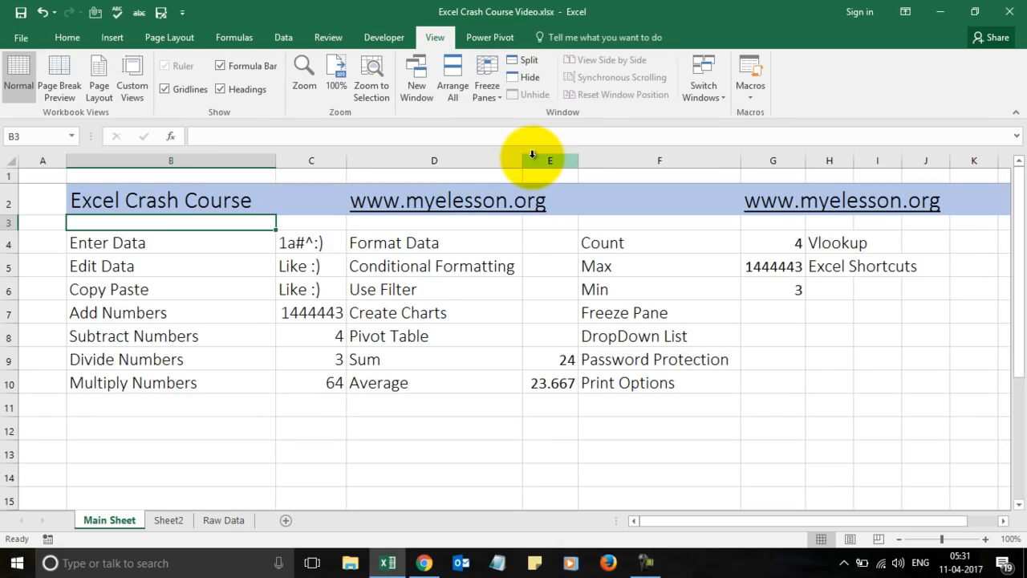
{"action": "key", "text": "Down"}
{"action": "key", "text": "Down"}
{"action": "key", "text": "Down"}
{"action": "key", "text": "Down"}
{"action": "key", "text": "Down"}
{"action": "key", "text": "Down"}
{"action": "key", "text": "Down"}
{"action": "key", "text": "Down"}
{"action": "key", "text": "Down"}
{"action": "key", "text": "Down"}
{"action": "key", "text": "Down"}
{"action": "key", "text": "Down"}
{"action": "key", "text": "Down"}
{"action": "key", "text": "Down"}
{"action": "key", "text": "Down"}
{"action": "key", "text": "Down"}
{"action": "key", "text": "Down"}
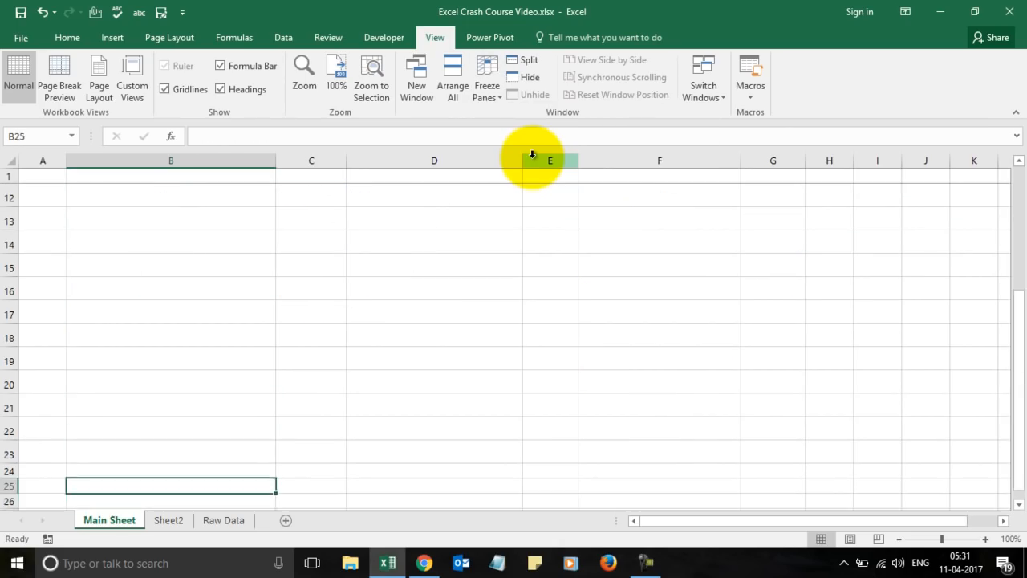
{"action": "key", "text": "Up"}
{"action": "key", "text": "Up"}
{"action": "key", "text": "Up"}
{"action": "key", "text": "Up"}
{"action": "key", "text": "Up"}
{"action": "key", "text": "Up"}
{"action": "key", "text": "Up"}
{"action": "key", "text": "Up"}
{"action": "key", "text": "Up"}
{"action": "key", "text": "Up"}
{"action": "key", "text": "Up"}
{"action": "key", "text": "Up"}
{"action": "key", "text": "Up"}
{"action": "key", "text": "Up"}
{"action": "key", "text": "Up"}
{"action": "key", "text": "Up"}
{"action": "key", "text": "Up"}
{"action": "key", "text": "Up"}
{"action": "key", "text": "Up"}
{"action": "key", "text": "Up"}
{"action": "key", "text": "Up"}
{"action": "key", "text": "Up"}
{"action": "key", "text": "Up"}
{"action": "key", "text": "Up"}
{"action": "key", "text": "Up"}
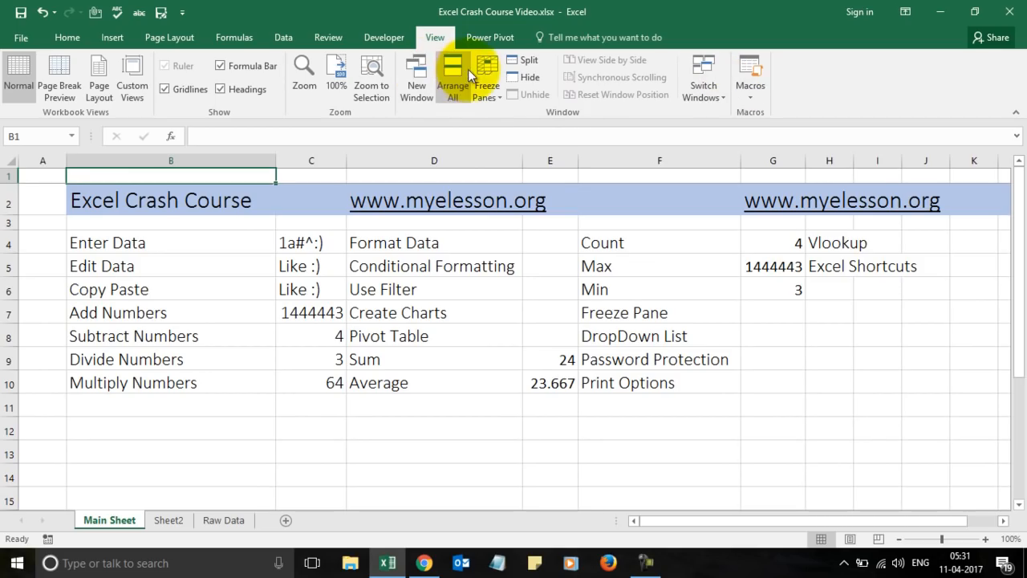
{"action": "left_click", "coordinate": [489, 77]}
{"action": "left_click", "coordinate": [547, 162]}
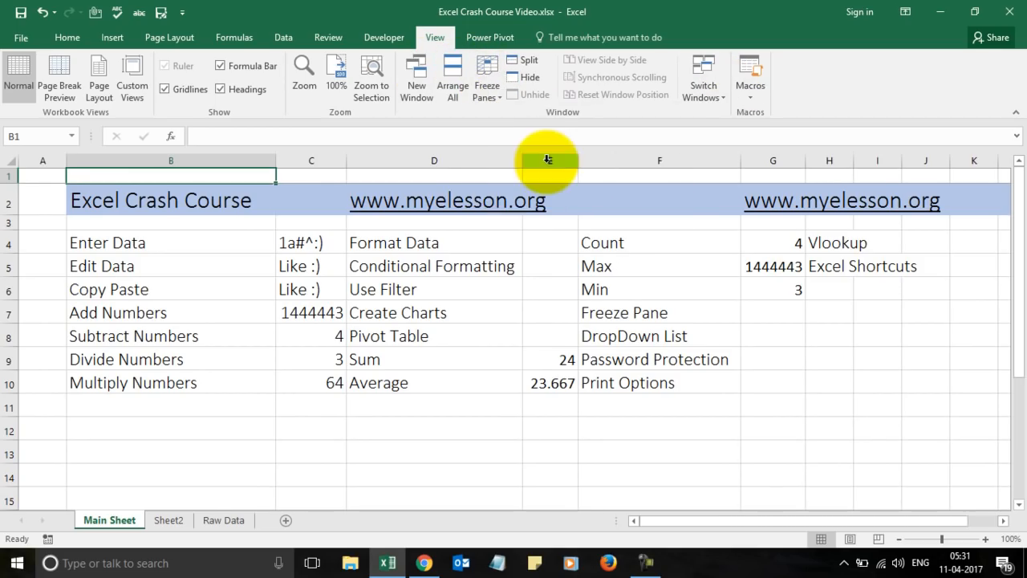
{"action": "left_click", "coordinate": [485, 73]}
{"action": "left_click", "coordinate": [538, 113]}
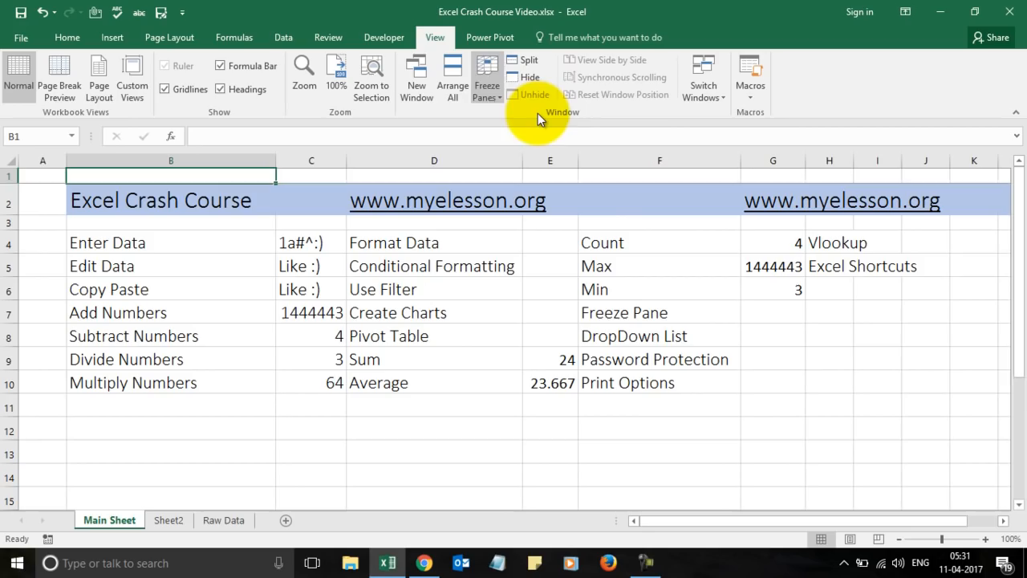
{"action": "key", "text": "Down"}
{"action": "key", "text": "Down"}
{"action": "key", "text": "Down"}
{"action": "key", "text": "Down"}
{"action": "key", "text": "Down"}
{"action": "key", "text": "Down"}
{"action": "key", "text": "Down"}
{"action": "key", "text": "Down"}
{"action": "key", "text": "Down"}
{"action": "key", "text": "Down"}
{"action": "key", "text": "Down"}
{"action": "key", "text": "Down"}
{"action": "key", "text": "Down"}
{"action": "key", "text": "Down"}
{"action": "key", "text": "Down"}
{"action": "key", "text": "Down"}
{"action": "key", "text": "Down"}
{"action": "key", "text": "Down"}
{"action": "key", "text": "Down"}
{"action": "key", "text": "Down"}
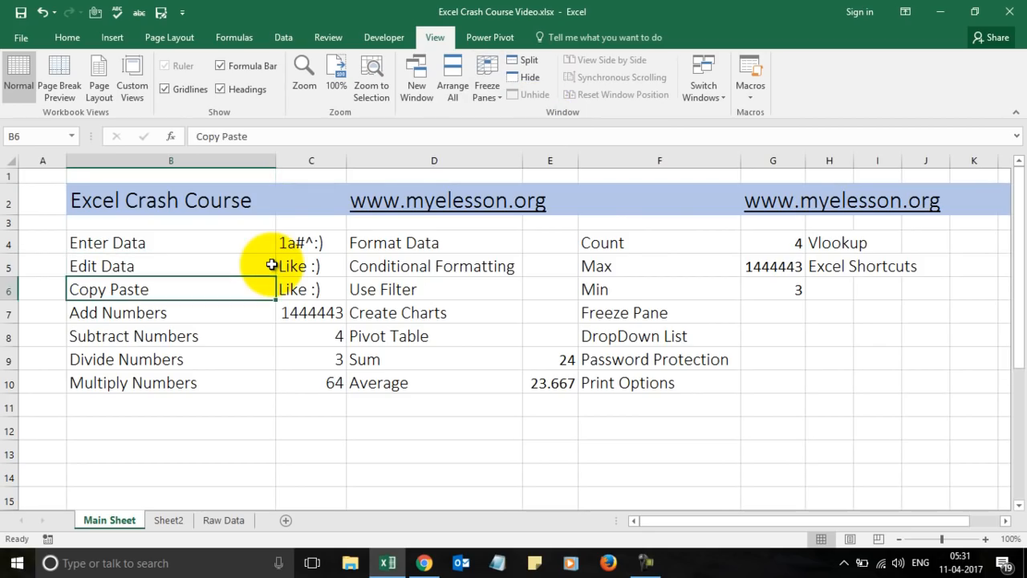
{"action": "key", "text": "Up"}
{"action": "key", "text": "Up"}
{"action": "key", "text": "Up"}
{"action": "key", "text": "Up"}
{"action": "key", "text": "Up"}
{"action": "key", "text": "Up"}
{"action": "key", "text": "Up"}
{"action": "key", "text": "Up"}
{"action": "key", "text": "Up"}
{"action": "key", "text": "Up"}
{"action": "key", "text": "Up"}
{"action": "key", "text": "Up"}
{"action": "key", "text": "Up"}
{"action": "key", "text": "Up"}
{"action": "key", "text": "Up"}
{"action": "key", "text": "Up"}
{"action": "key", "text": "Up"}
{"action": "key", "text": "Up"}
{"action": "key", "text": "Up"}
{"action": "key", "text": "Up"}
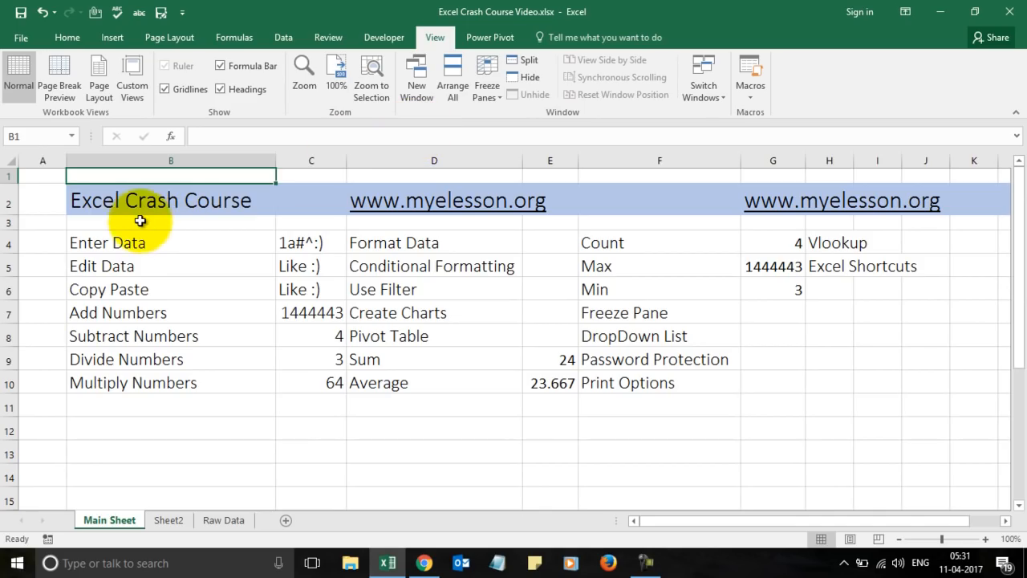
{"action": "left_click", "coordinate": [103, 221]}
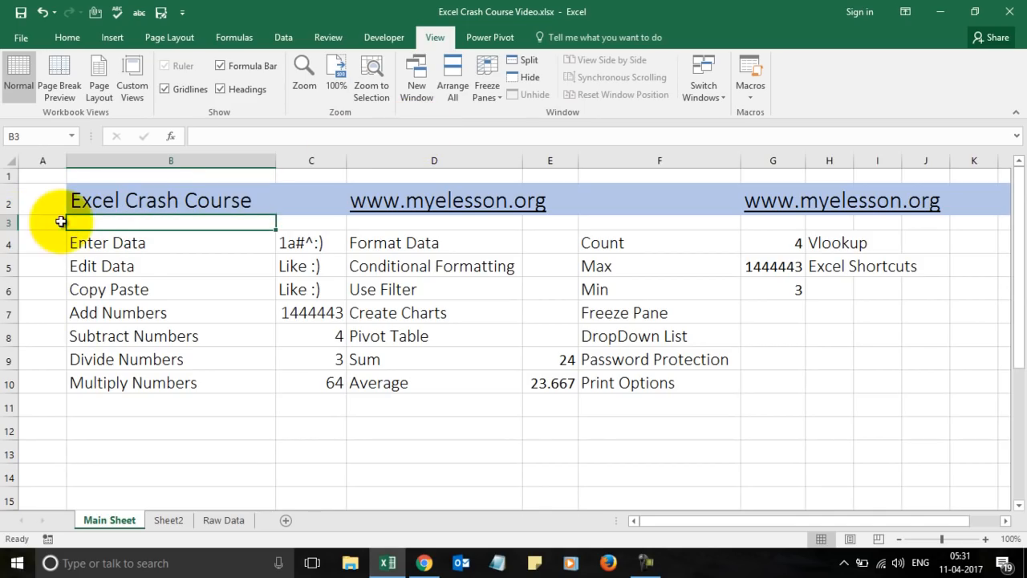
Freeze rows 1–2 by applying Freeze Panes with row 3 selected.
{"action": "left_click", "coordinate": [7, 224]}
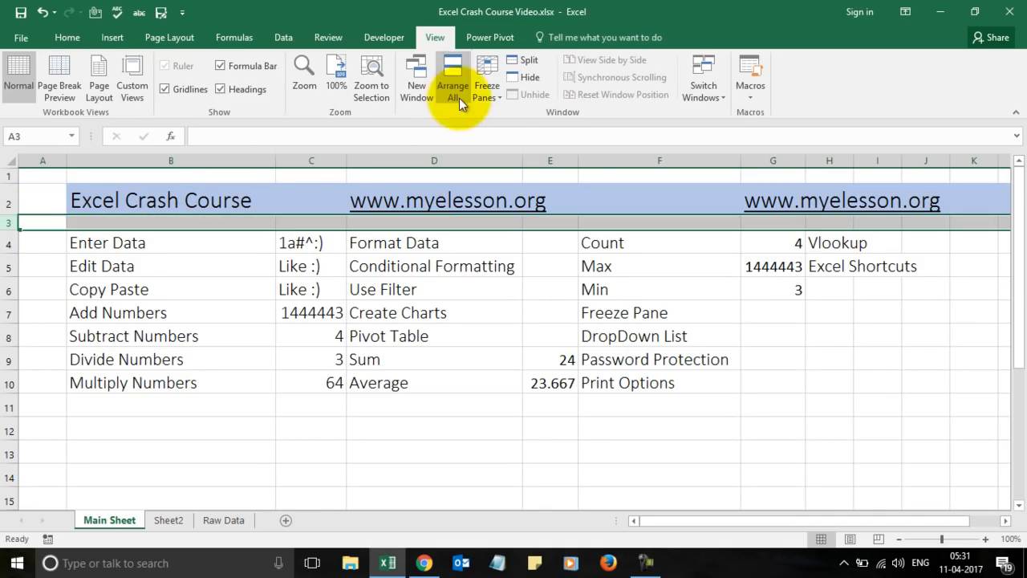
{"action": "left_click", "coordinate": [486, 85]}
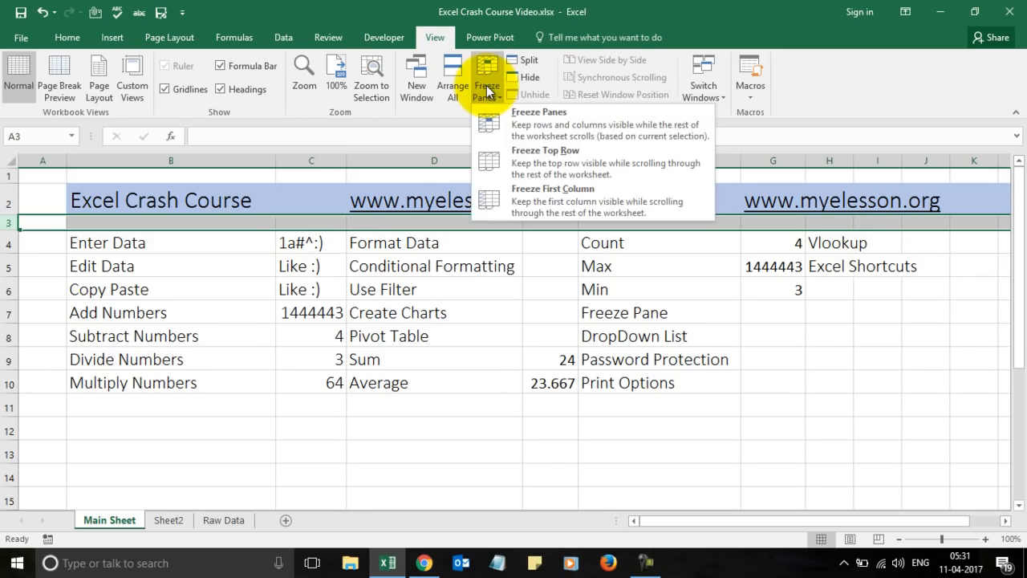
{"action": "left_click", "coordinate": [547, 123]}
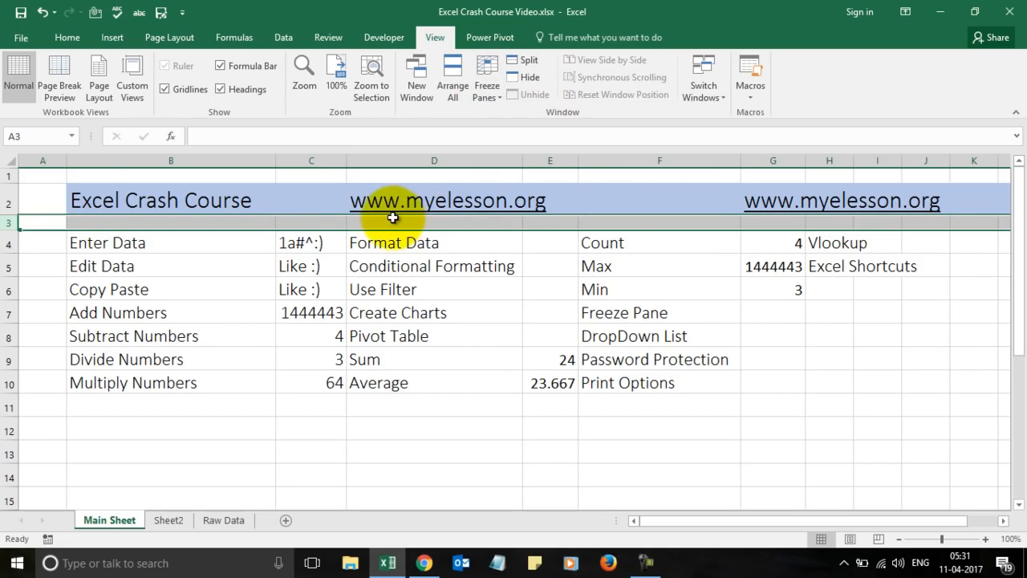
Move down and back up the sheet to confirm the title row stays fixed, then select F8.
{"action": "key", "text": "Down"}
{"action": "key", "text": "Down"}
{"action": "key", "text": "Down"}
{"action": "key", "text": "Down"}
{"action": "key", "text": "Down"}
{"action": "key", "text": "Down"}
{"action": "key", "text": "Down"}
{"action": "key", "text": "Down"}
{"action": "key", "text": "Down"}
{"action": "key", "text": "Down"}
{"action": "key", "text": "Down"}
{"action": "key", "text": "Down"}
{"action": "key", "text": "Down"}
{"action": "key", "text": "Down"}
{"action": "key", "text": "Down"}
{"action": "key", "text": "Down"}
{"action": "key", "text": "Down"}
{"action": "key", "text": "Down"}
{"action": "key", "text": "Down"}
{"action": "key", "text": "Down"}
{"action": "key", "text": "Down"}
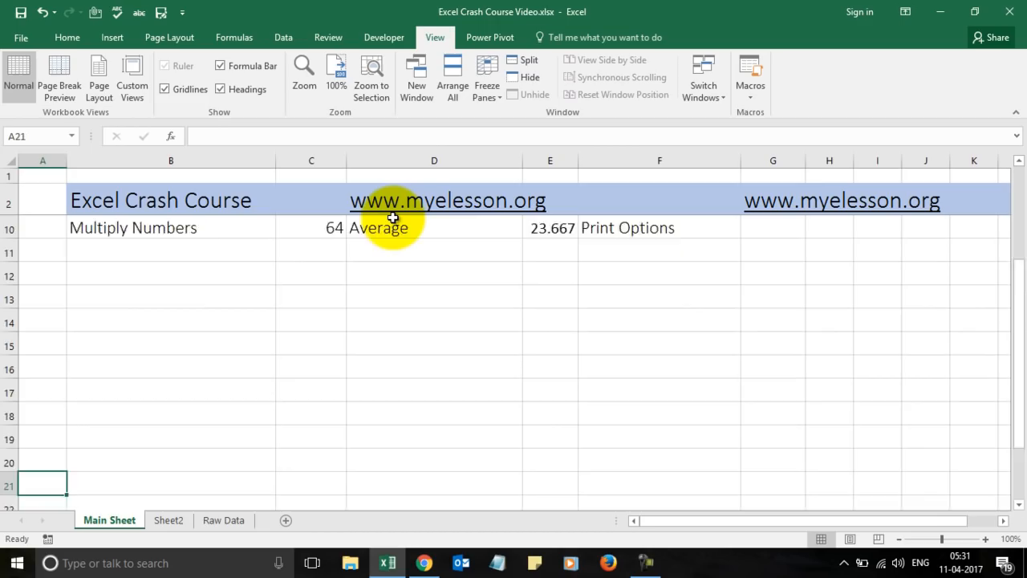
{"action": "key", "text": "Down"}
{"action": "key", "text": "Up"}
{"action": "key", "text": "Up"}
{"action": "key", "text": "Up"}
{"action": "key", "text": "Up"}
{"action": "key", "text": "Up"}
{"action": "key", "text": "Up"}
{"action": "key", "text": "Up"}
{"action": "key", "text": "Up"}
{"action": "key", "text": "Up"}
{"action": "key", "text": "Up"}
{"action": "key", "text": "Up"}
{"action": "key", "text": "Up"}
{"action": "key", "text": "Up"}
{"action": "key", "text": "Up"}
{"action": "key", "text": "Up"}
{"action": "key", "text": "Up"}
{"action": "key", "text": "Up"}
{"action": "key", "text": "Up"}
{"action": "key", "text": "Up"}
{"action": "key", "text": "Up"}
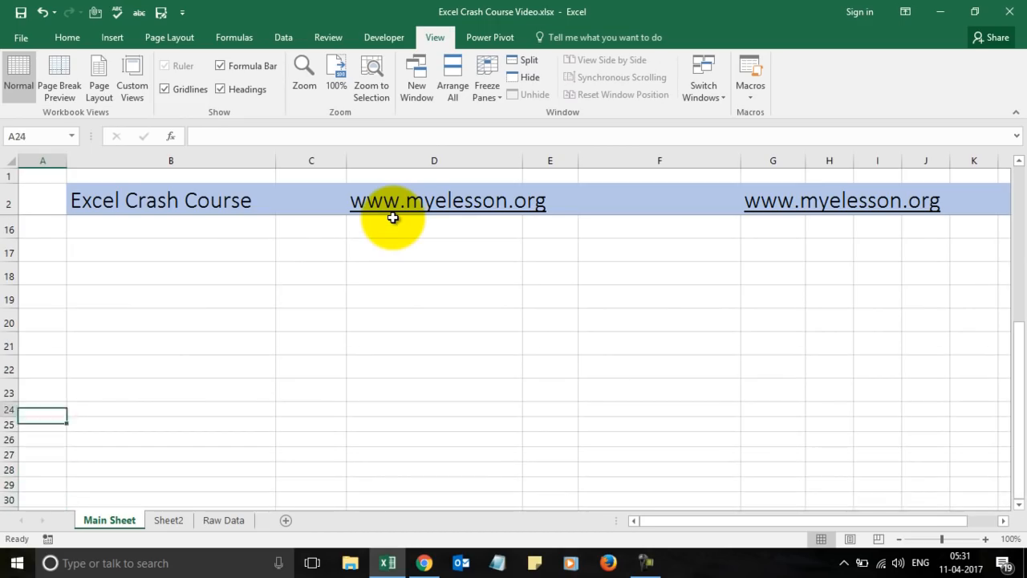
{"action": "key", "text": "Down"}
{"action": "key", "text": "Down"}
{"action": "key", "text": "Down"}
{"action": "key", "text": "Down"}
{"action": "key", "text": "Down"}
{"action": "key", "text": "Down"}
{"action": "key", "text": "Down"}
{"action": "key", "text": "Down"}
{"action": "key", "text": "Down"}
{"action": "key", "text": "Down"}
{"action": "key", "text": "Down"}
{"action": "key", "text": "Down"}
{"action": "key", "text": "Down"}
{"action": "key", "text": "Down"}
{"action": "key", "text": "Down"}
{"action": "key", "text": "Down"}
{"action": "key", "text": "Down"}
{"action": "key", "text": "Down"}
{"action": "key", "text": "Down"}
{"action": "key", "text": "Down"}
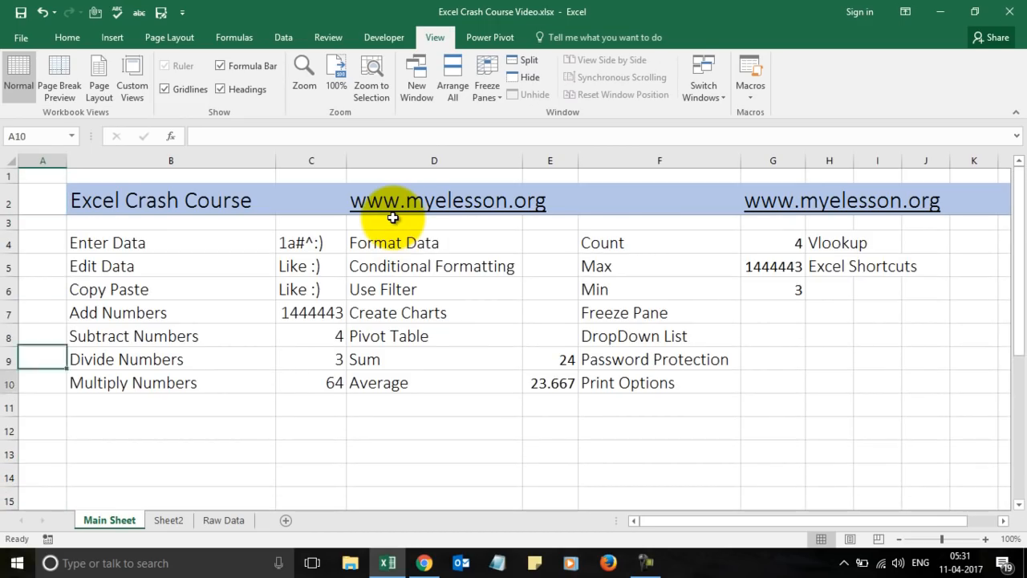
{"action": "key", "text": "Up"}
{"action": "key", "text": "Up"}
{"action": "key", "text": "Up"}
{"action": "key", "text": "Up"}
{"action": "key", "text": "Up"}
{"action": "key", "text": "Up"}
{"action": "key", "text": "Up"}
{"action": "key", "text": "Up"}
{"action": "key", "text": "Up"}
{"action": "key", "text": "Up"}
{"action": "key", "text": "Up"}
{"action": "key", "text": "Up"}
{"action": "key", "text": "Up"}
{"action": "key", "text": "Up"}
{"action": "key", "text": "Up"}
{"action": "key", "text": "Up"}
{"action": "key", "text": "Up"}
{"action": "key", "text": "Up"}
{"action": "key", "text": "Up"}
{"action": "key", "text": "Up"}
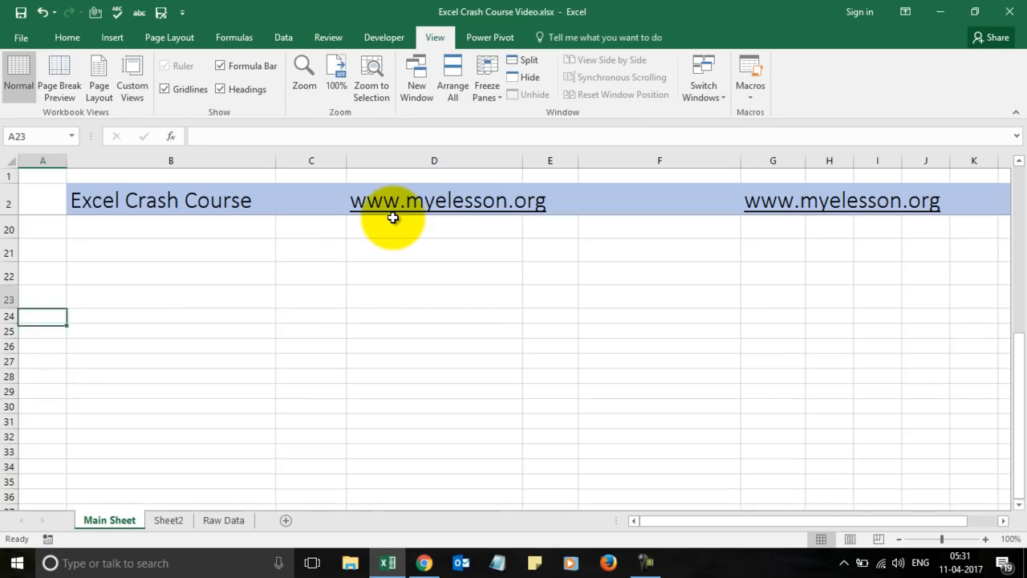
{"action": "key", "text": "Down"}
{"action": "key", "text": "Down"}
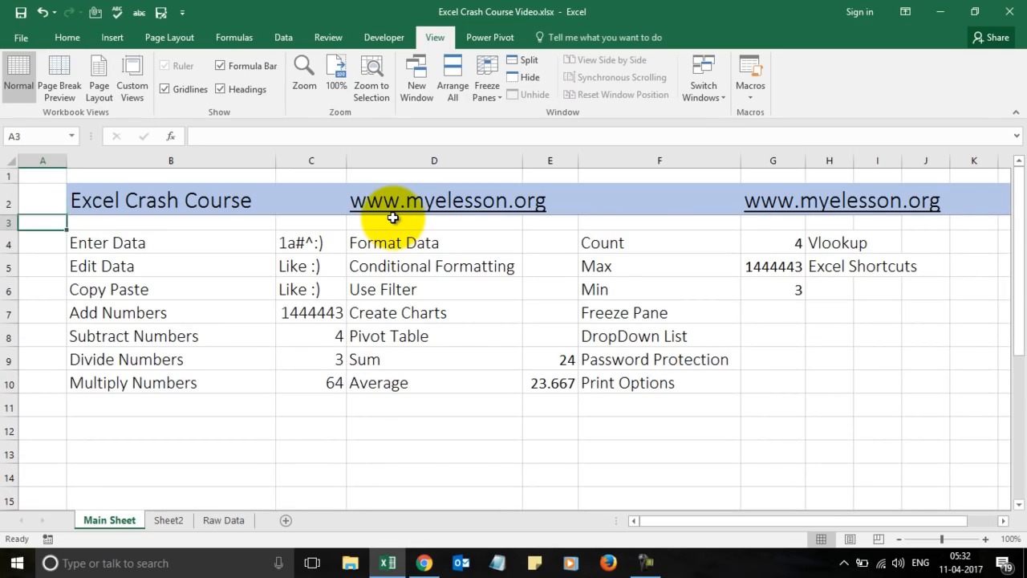
{"action": "key", "text": "Right"}
{"action": "key", "text": "Right"}
{"action": "key", "text": "Left"}
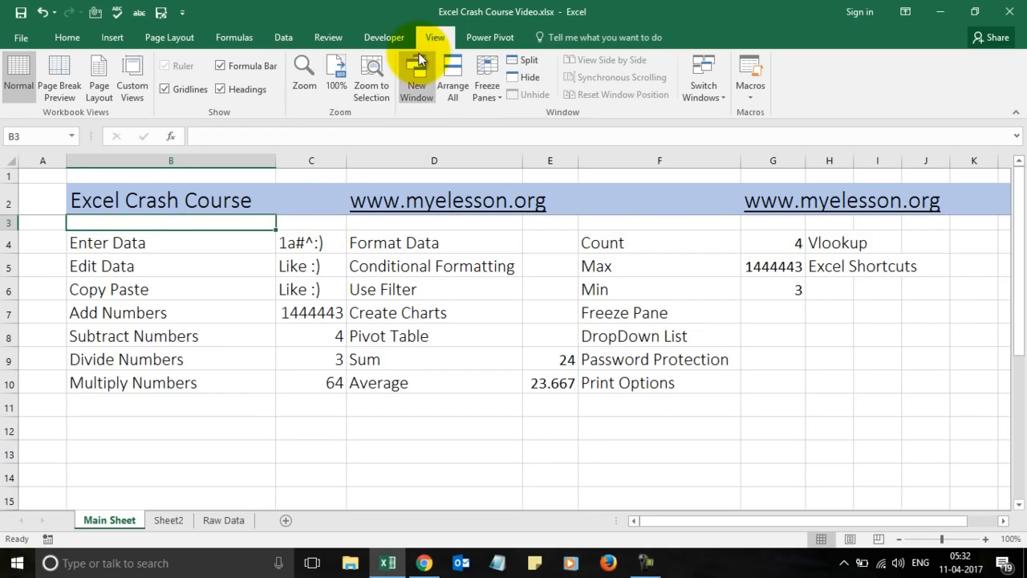
{"action": "left_click", "coordinate": [638, 337]}
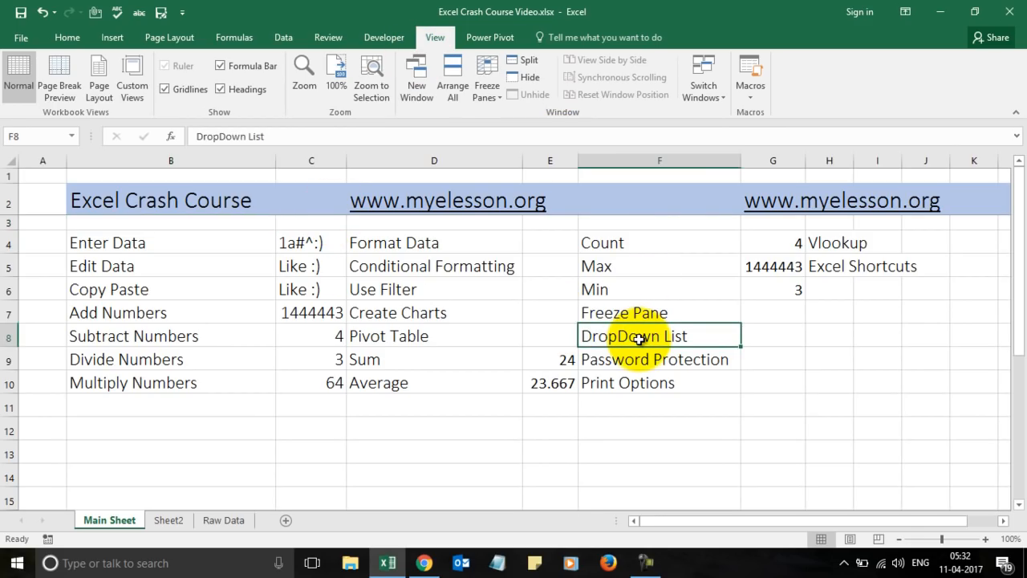
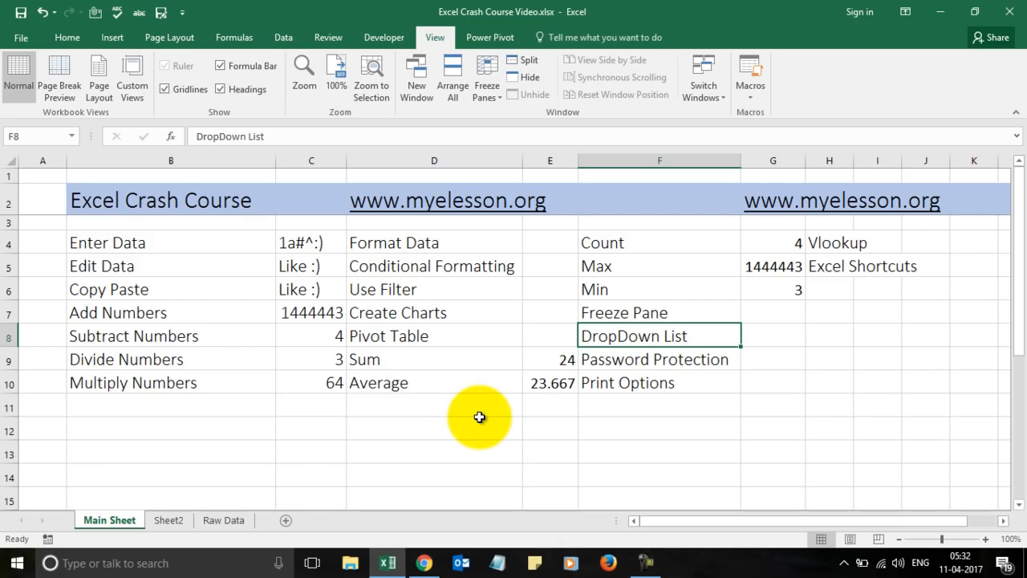
Enter Like, Comment and Share in cells I8, I9 and I10.
{"action": "key", "text": "Right"}
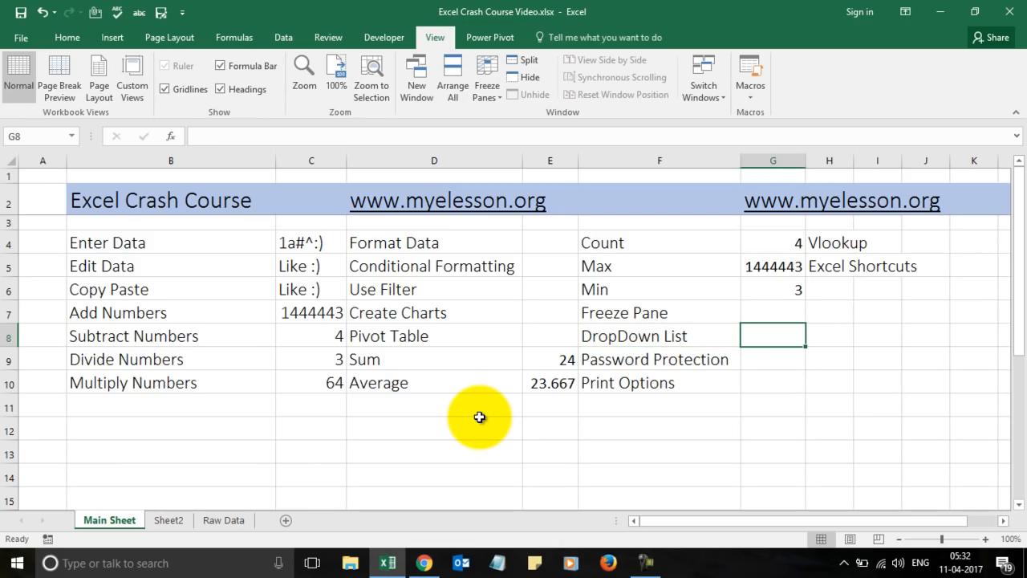
{"action": "key", "text": "Down"}
{"action": "key", "text": "Up"}
{"action": "key", "text": "Down"}
{"action": "key", "text": "Up"}
{"action": "key", "text": "Right"}
{"action": "key", "text": "Right"}
{"action": "key", "text": "Left"}
{"action": "key", "text": "Left"}
{"action": "key", "text": "Right"}
{"action": "key", "text": "Right"}
{"action": "key", "text": "Right"}
{"action": "key", "text": "Right"}
{"action": "key", "text": "Left"}
{"action": "key", "text": "Left"}
{"action": "key", "text": "Left"}
{"action": "key", "text": "Left"}
{"action": "key", "text": "Right"}
{"action": "key", "text": "Right"}
{"action": "key", "text": "Left"}
{"action": "key", "text": "Left"}
{"action": "key", "text": "Right"}
{"action": "key", "text": "Left"}
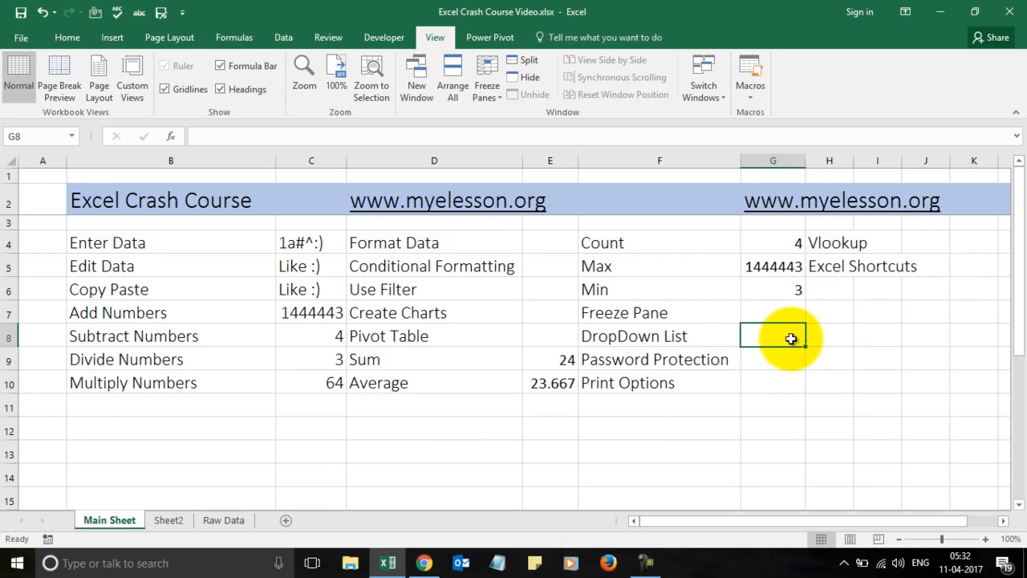
{"action": "key", "text": "Right"}
{"action": "key", "text": "Right"}
{"action": "key", "text": "Right"}
{"action": "key", "text": "Right"}
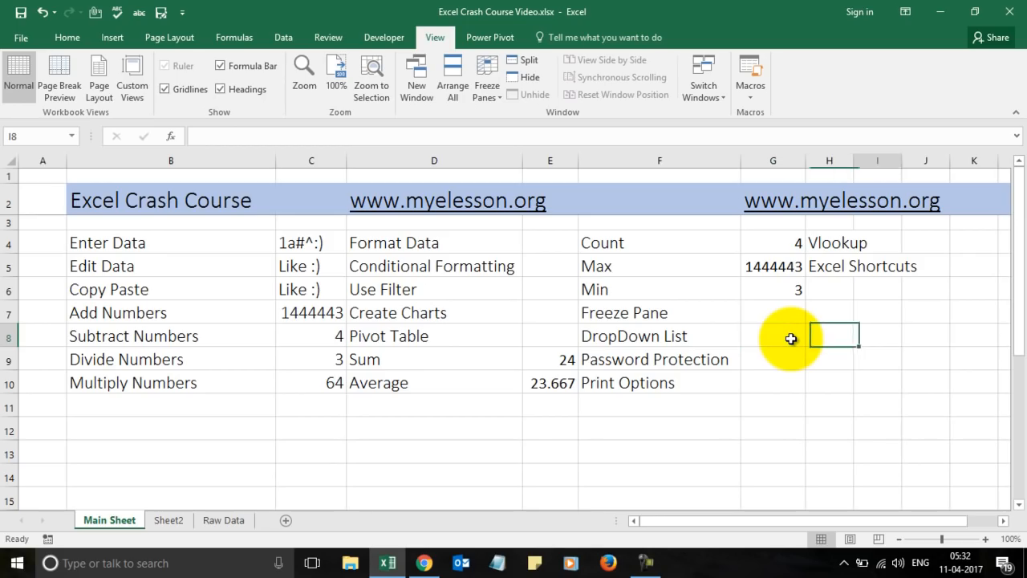
{"action": "key", "text": "Left"}
{"action": "key", "text": "Left"}
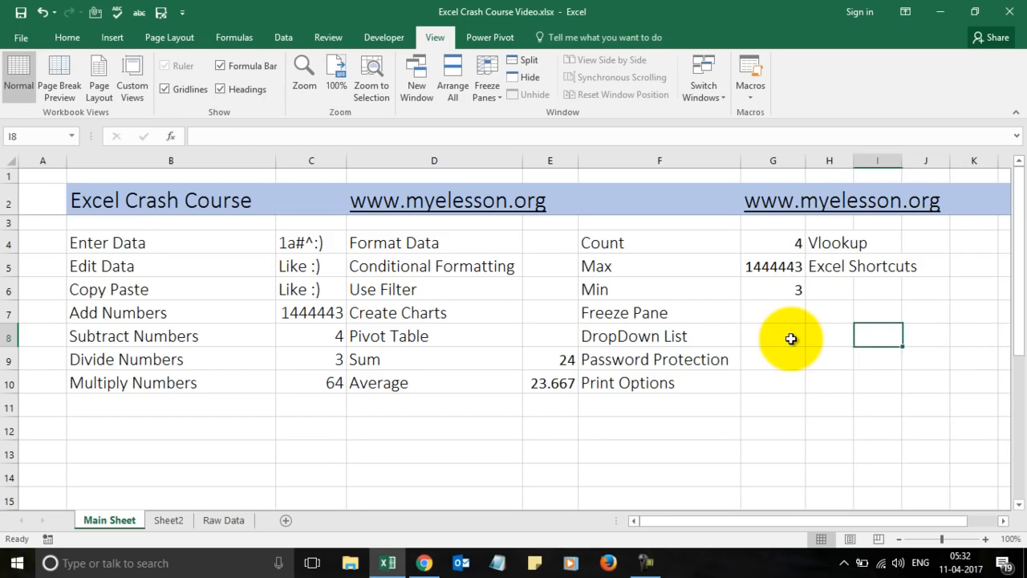
{"action": "type", "text": "Like"}
{"action": "key", "text": "Return"}
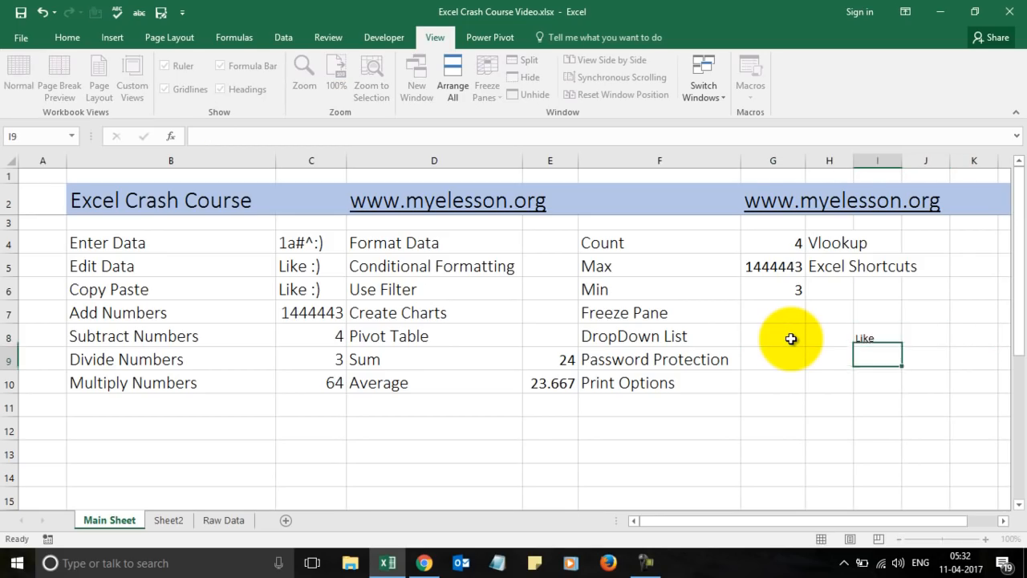
{"action": "type", "text": "Comment"}
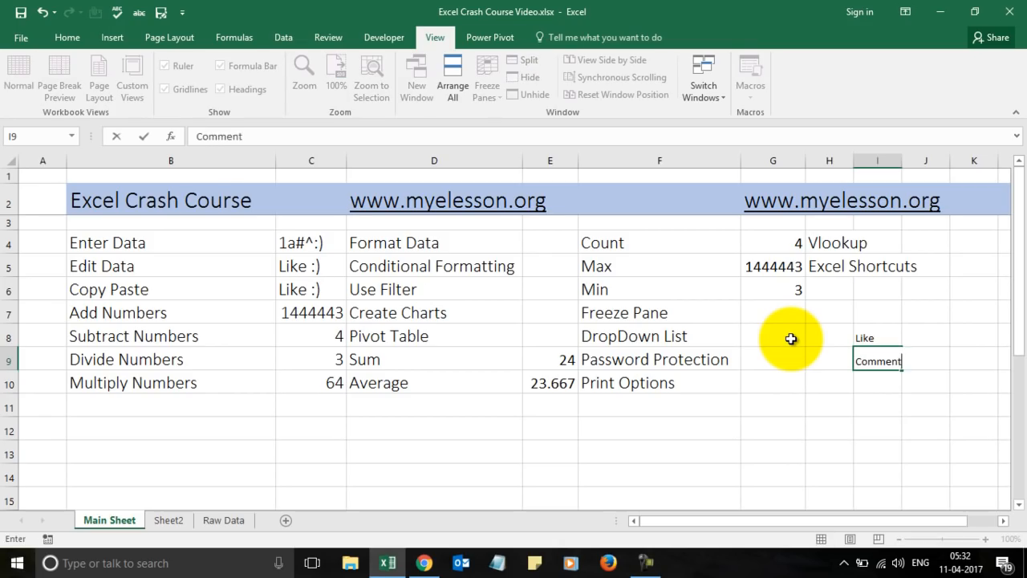
{"action": "key", "text": "Return"}
{"action": "type", "text": "Share"}
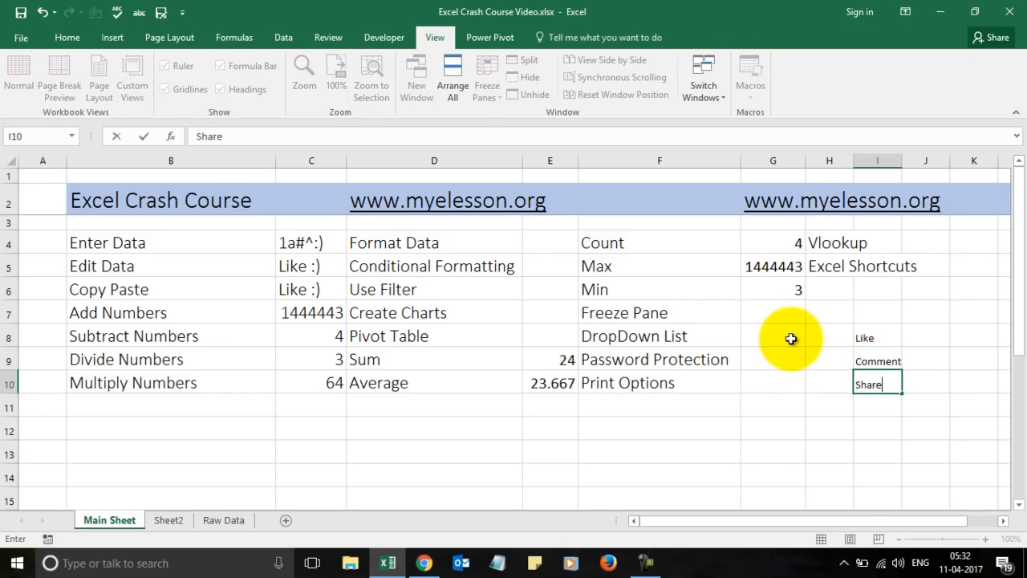
{"action": "key", "text": "Return"}
Copy the Vlookup cell H4's formatting onto I8:I10 with Format Painter, then return to G8.
{"action": "key", "text": "Up"}
{"action": "key", "text": "Up"}
{"action": "key", "text": "Up"}
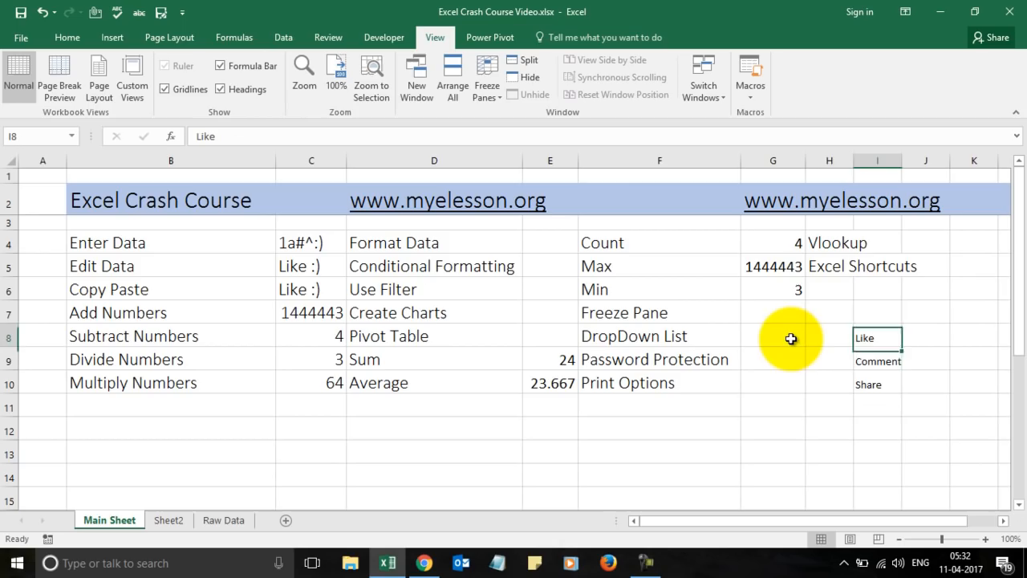
{"action": "left_click", "coordinate": [835, 245]}
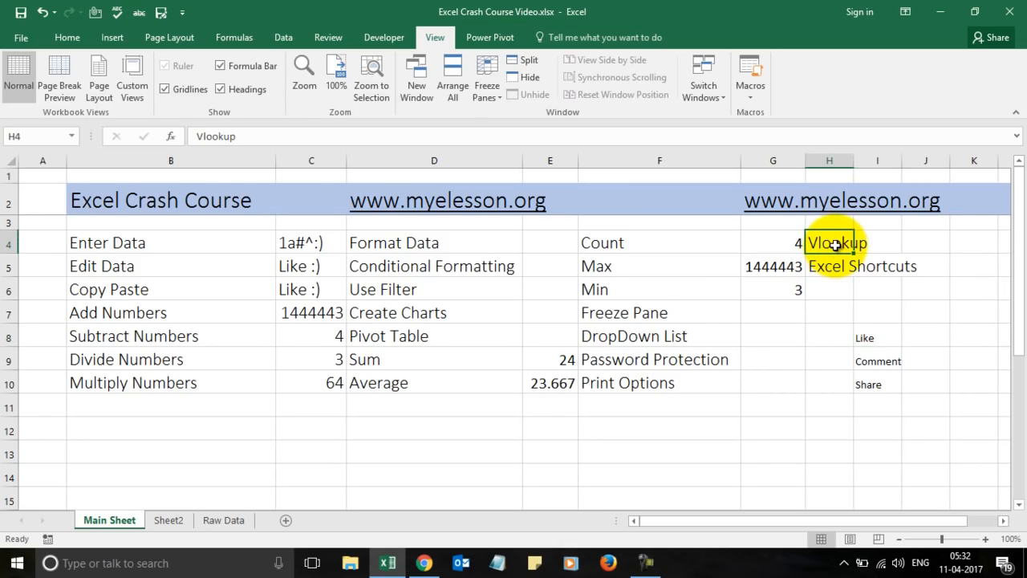
{"action": "left_click", "coordinate": [68, 37]}
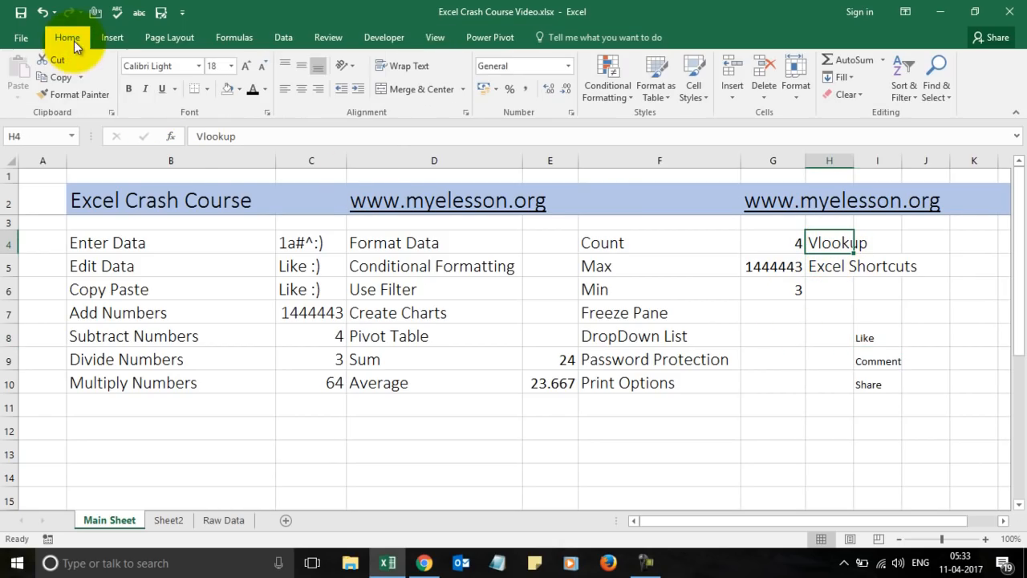
{"action": "left_click", "coordinate": [77, 99]}
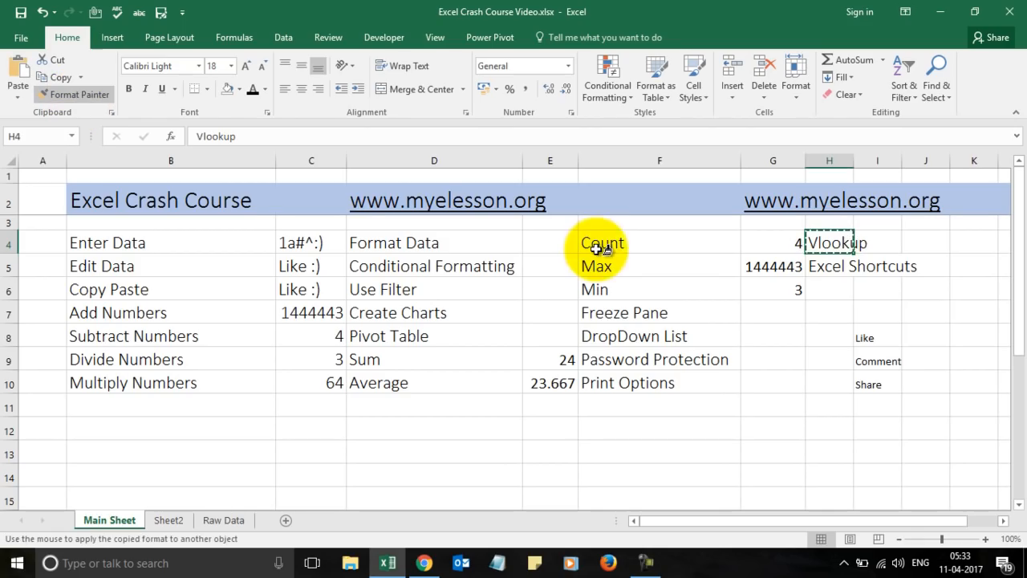
{"action": "left_click_drag", "start_coordinate": [864, 334], "coordinate": [872, 382]}
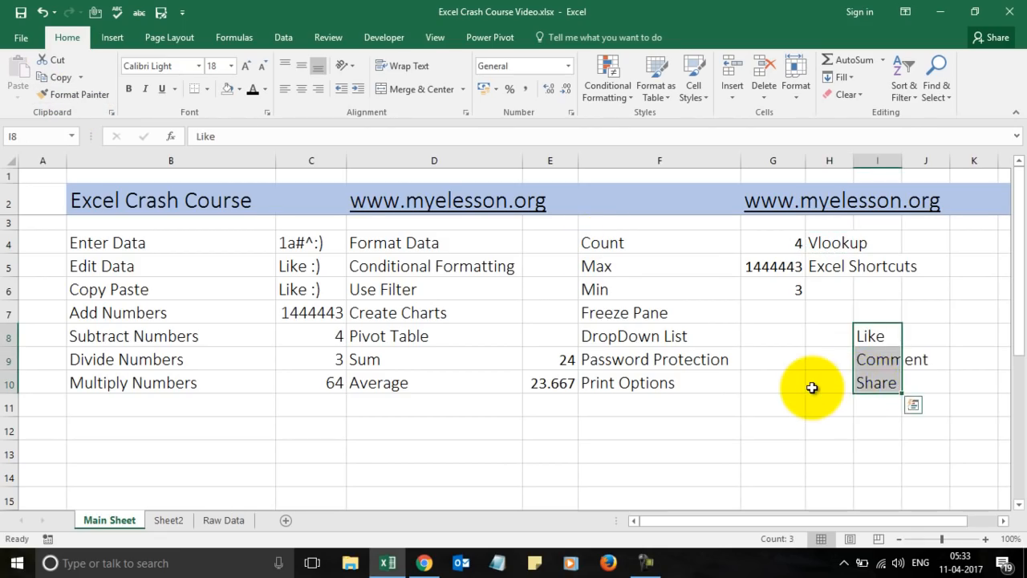
{"action": "left_click", "coordinate": [812, 387]}
{"action": "key", "text": "Up"}
{"action": "key", "text": "Up"}
{"action": "key", "text": "Right"}
{"action": "key", "text": "Down"}
{"action": "key", "text": "Down"}
{"action": "key", "text": "Down"}
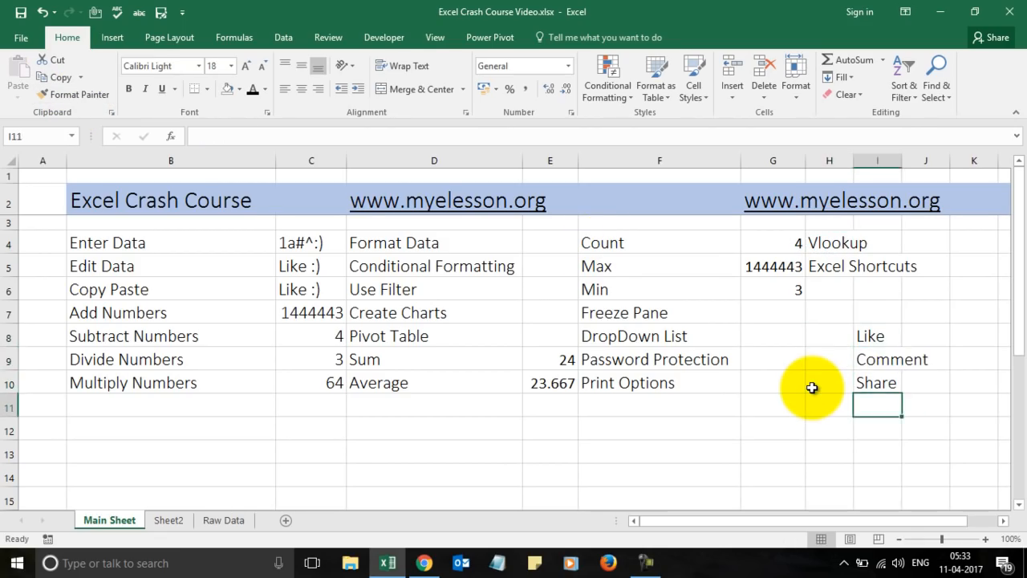
{"action": "key", "text": "Left"}
{"action": "key", "text": "Up"}
{"action": "key", "text": "Up"}
{"action": "key", "text": "Left"}
{"action": "key", "text": "Up"}
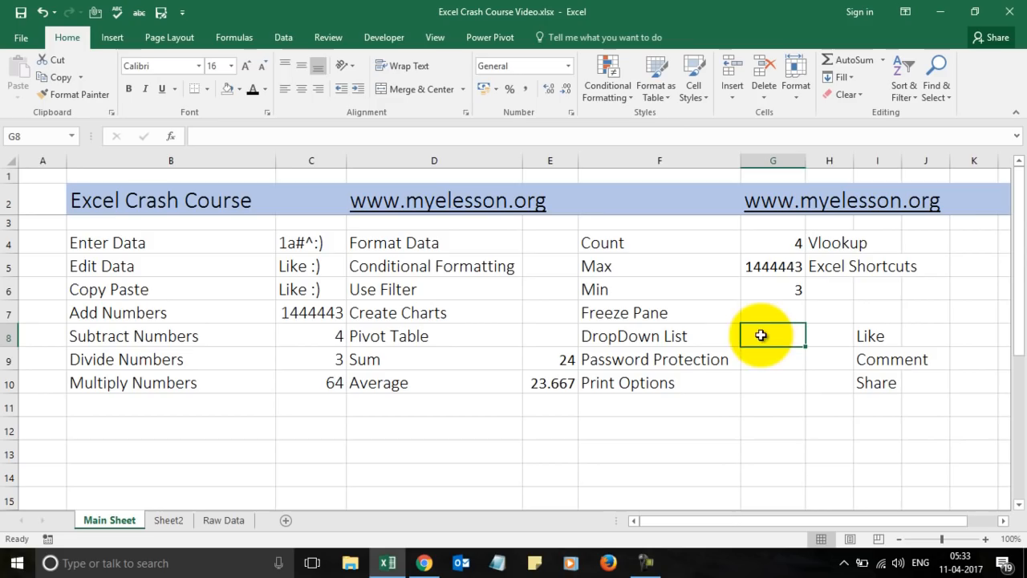
Give G8 a List data validation sourced from $I$8:$I$10.
{"action": "left_click", "coordinate": [282, 38]}
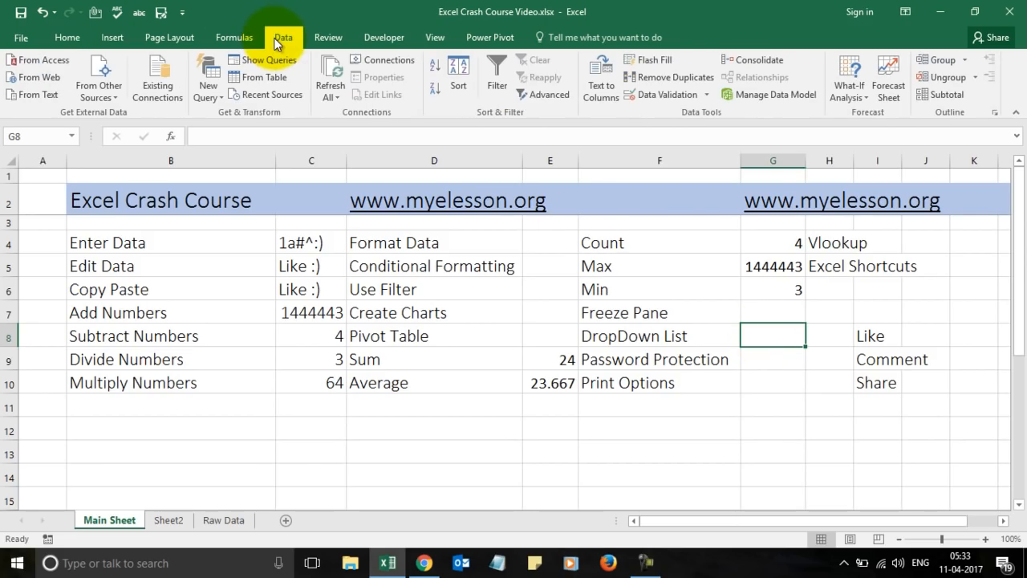
{"action": "left_click", "coordinate": [664, 102]}
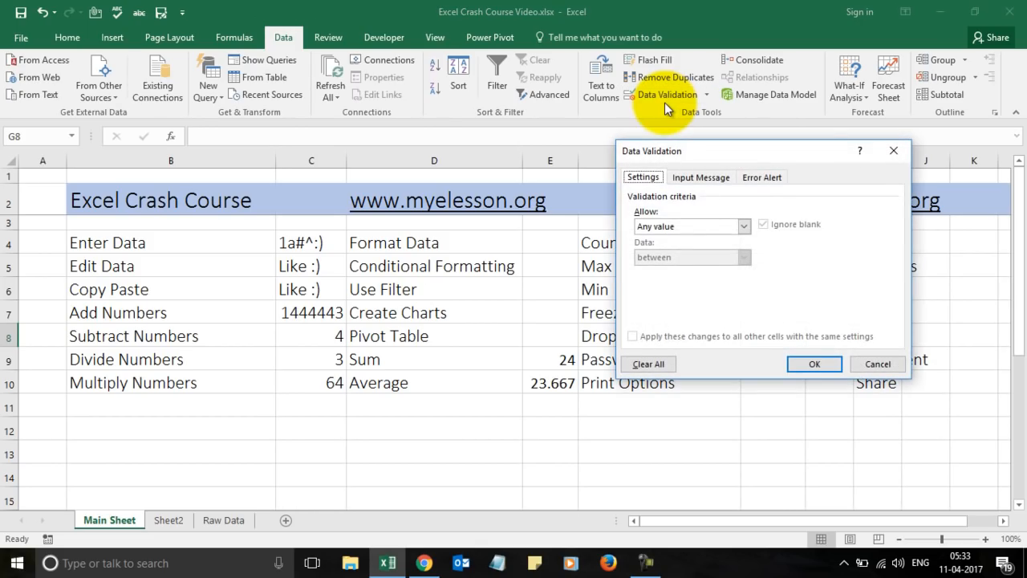
{"action": "left_click", "coordinate": [743, 226]}
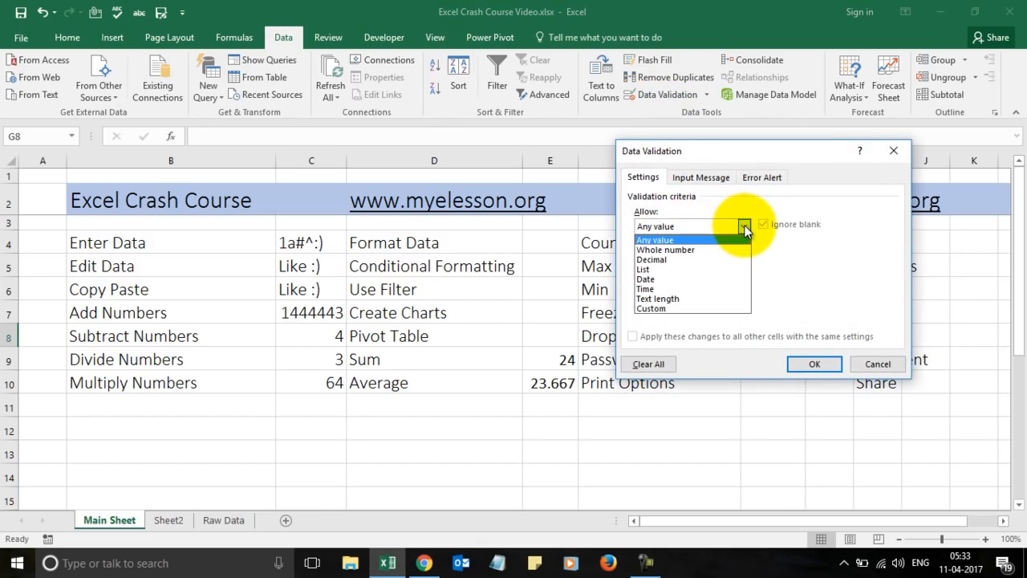
{"action": "left_click", "coordinate": [681, 268]}
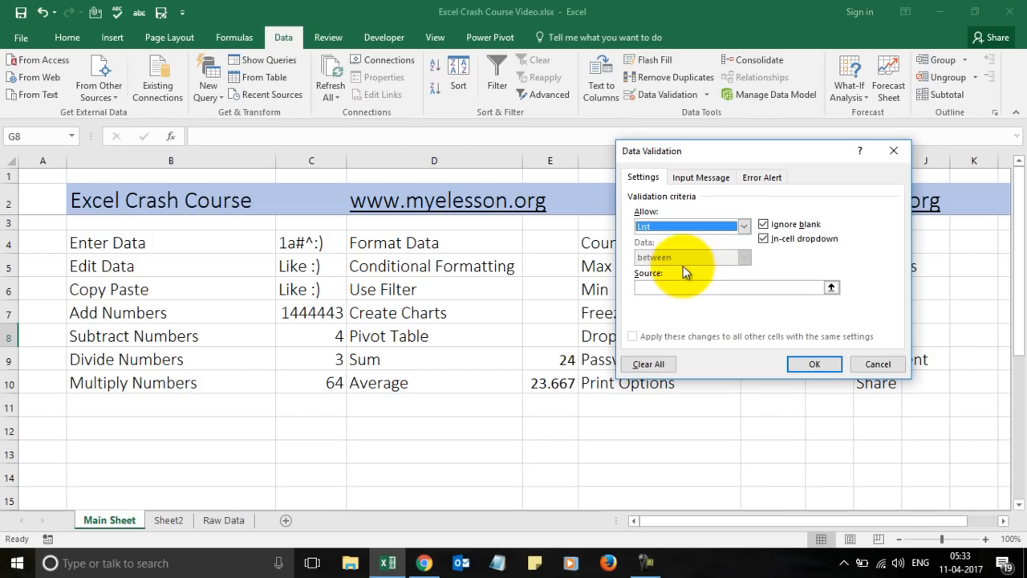
{"action": "left_click", "coordinate": [686, 289]}
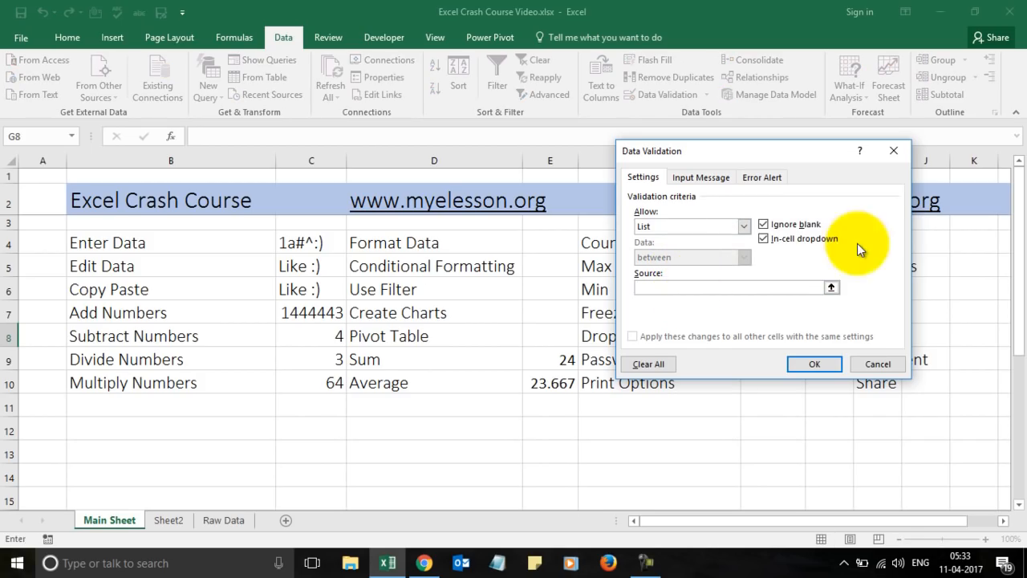
{"action": "left_click_drag", "start_coordinate": [798, 151], "coordinate": [583, 178]}
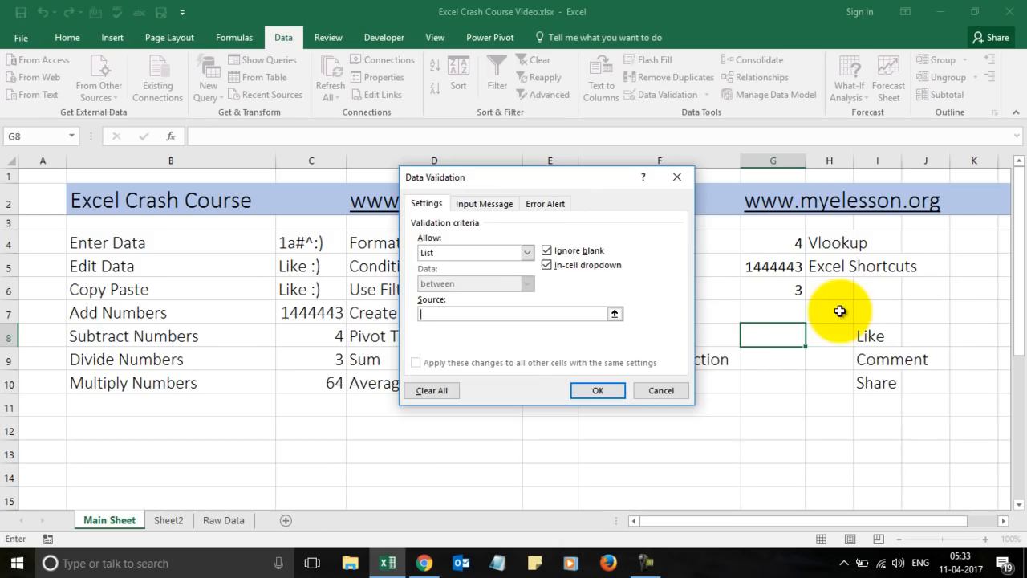
{"action": "left_click", "coordinate": [874, 337]}
{"action": "left_click_drag", "start_coordinate": [873, 338], "coordinate": [874, 380]}
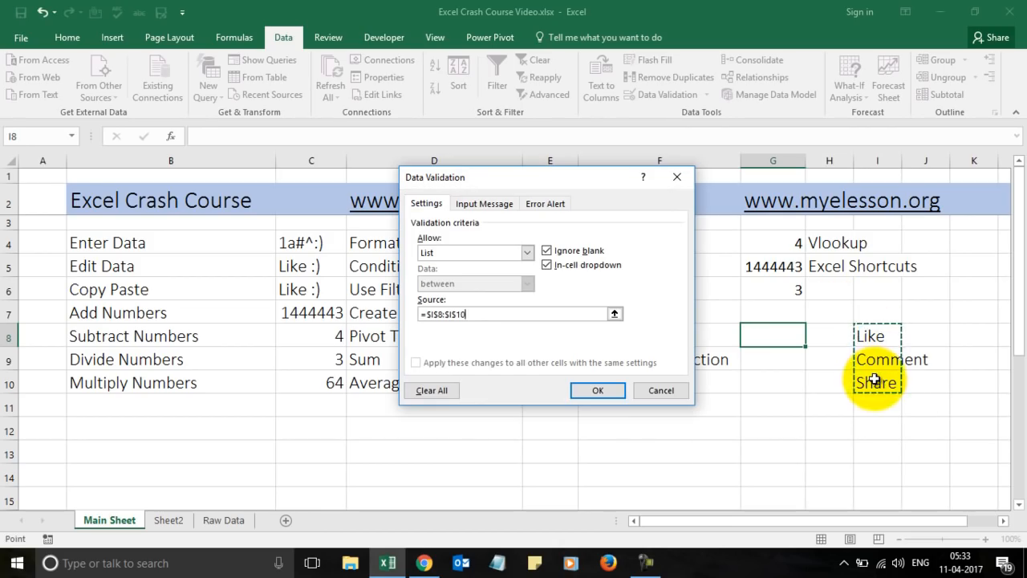
{"action": "left_click", "coordinate": [598, 390]}
{"action": "left_click", "coordinate": [813, 339]}
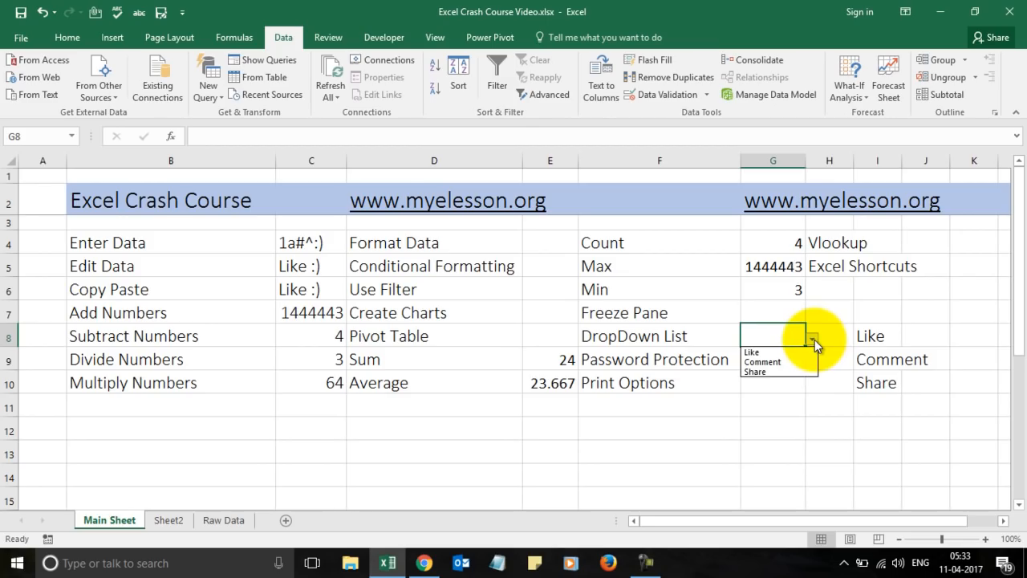
Pick Like, then Comment, then Share from G8's dropdown, leaving it on Share.
{"action": "left_click", "coordinate": [794, 353]}
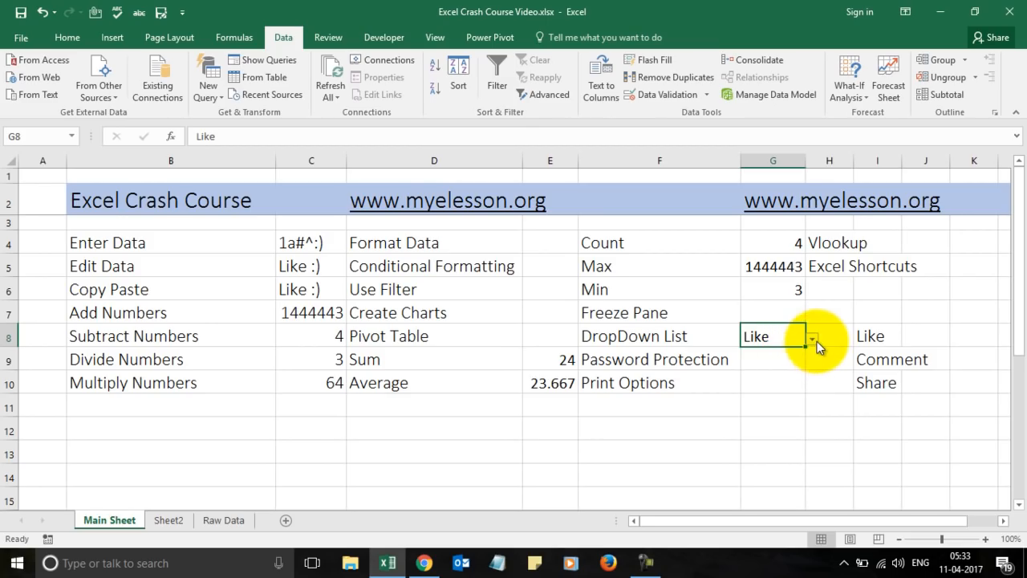
{"action": "left_click", "coordinate": [813, 340]}
{"action": "left_click", "coordinate": [786, 361]}
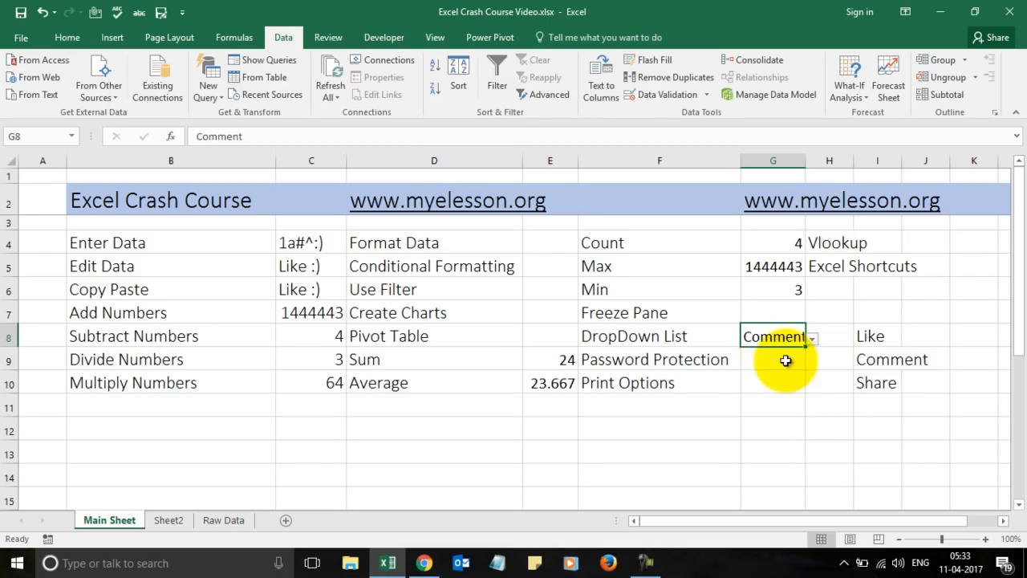
{"action": "left_click", "coordinate": [813, 339]}
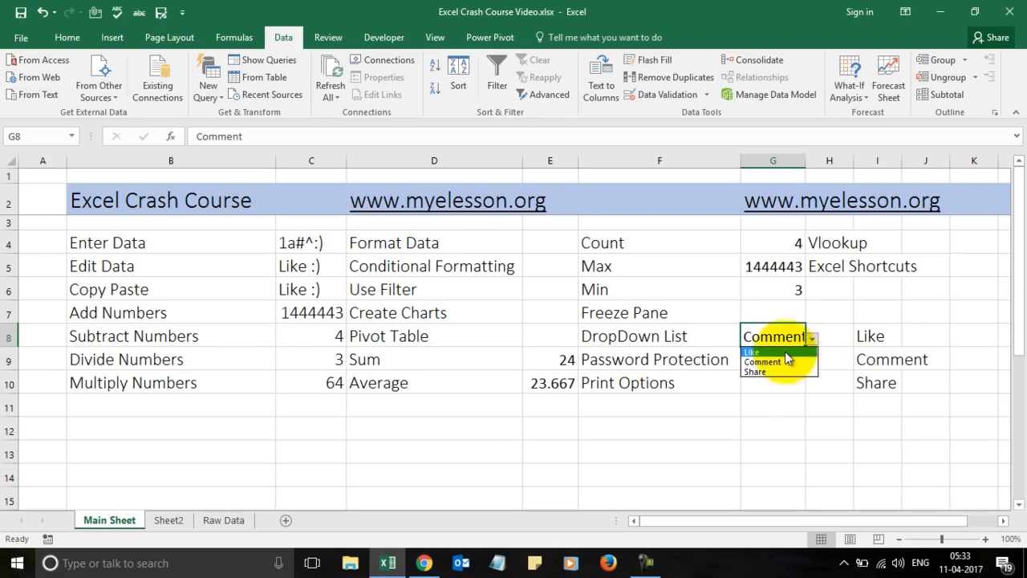
{"action": "left_click", "coordinate": [770, 369]}
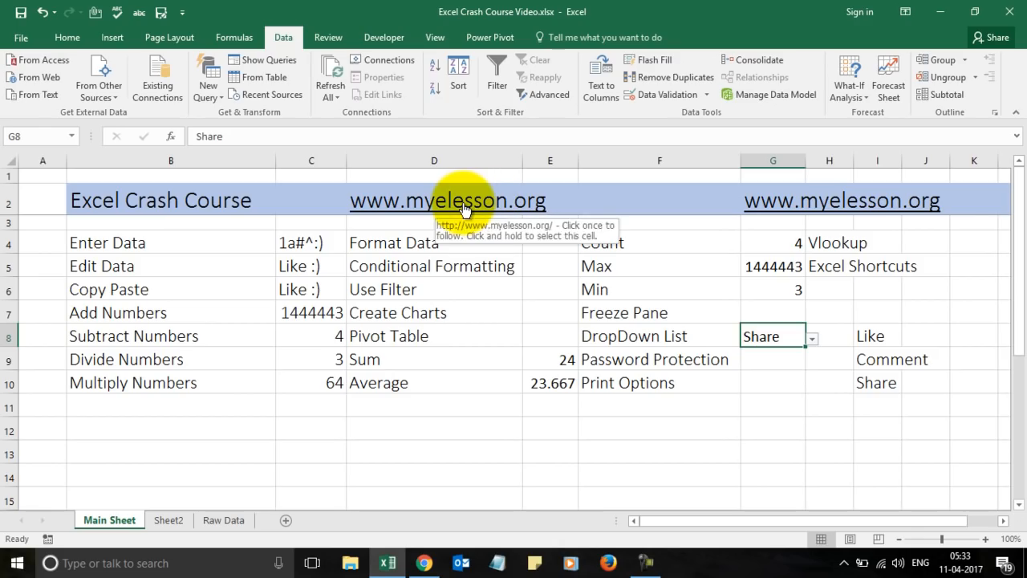
{"action": "left_click", "coordinate": [761, 359]}
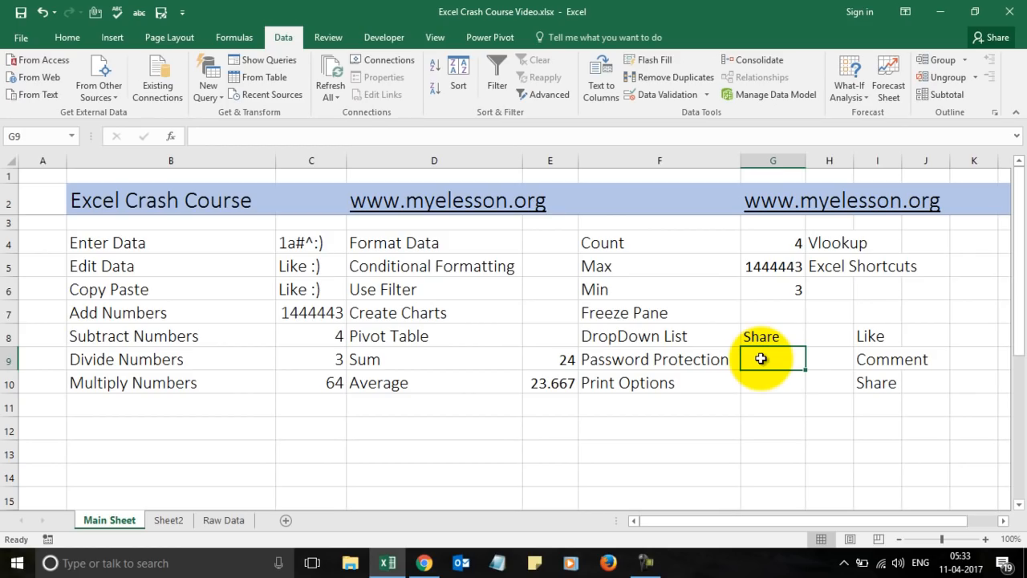
{"action": "left_click", "coordinate": [12, 40]}
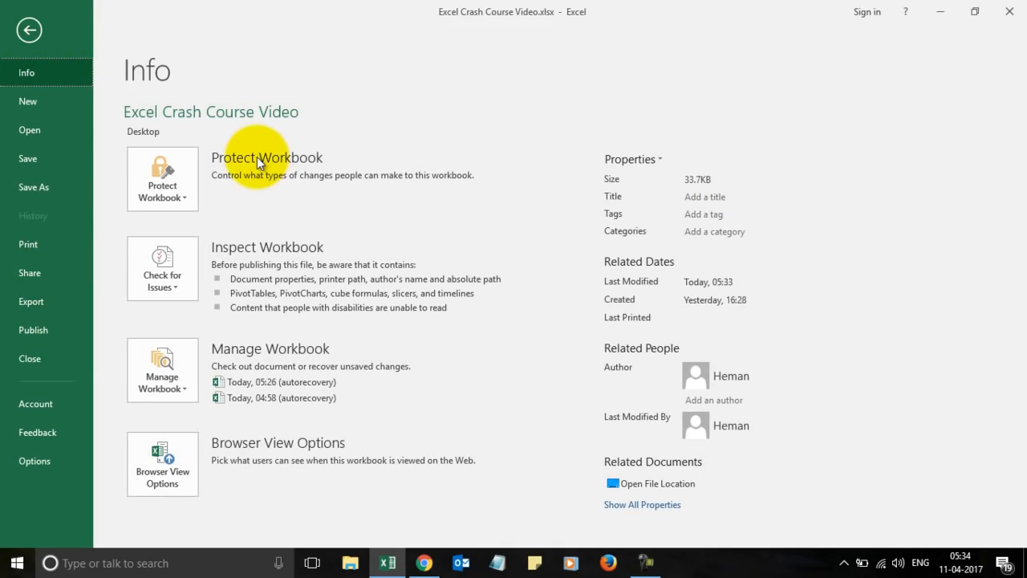
{"action": "left_click", "coordinate": [173, 177]}
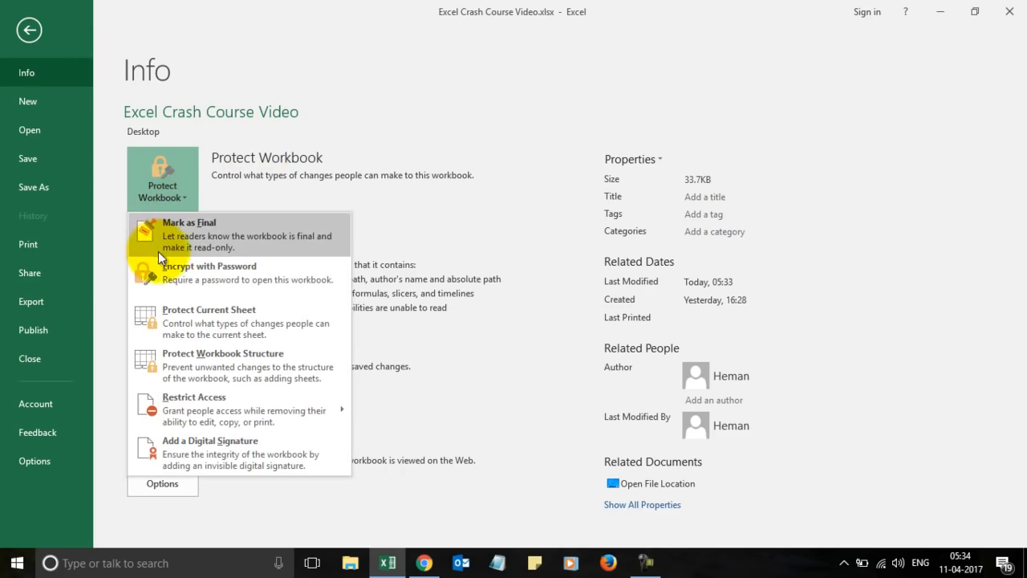
{"action": "left_click", "coordinate": [219, 278]}
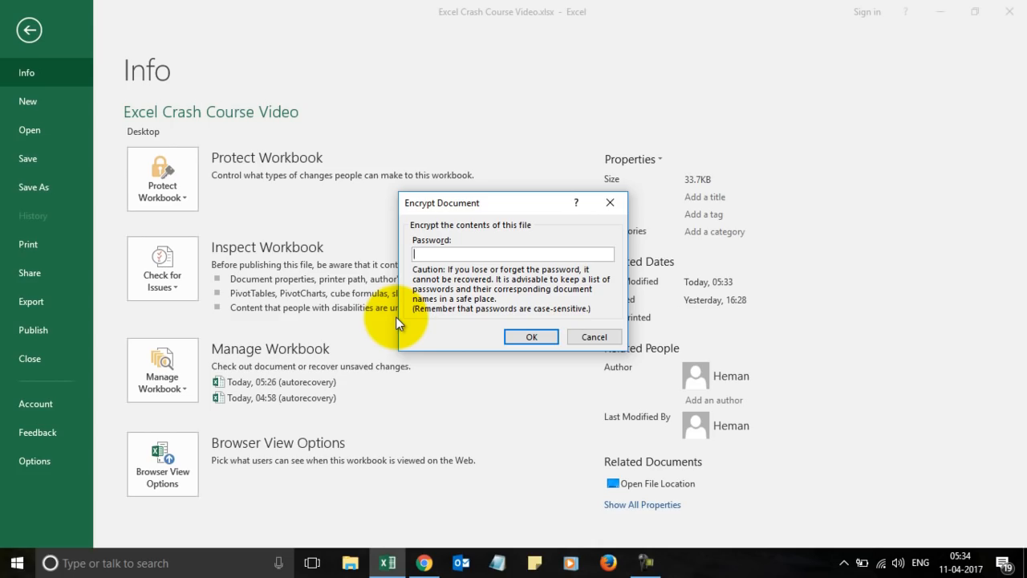
{"action": "key", "text": "Escape"}
{"action": "key", "text": "Escape"}
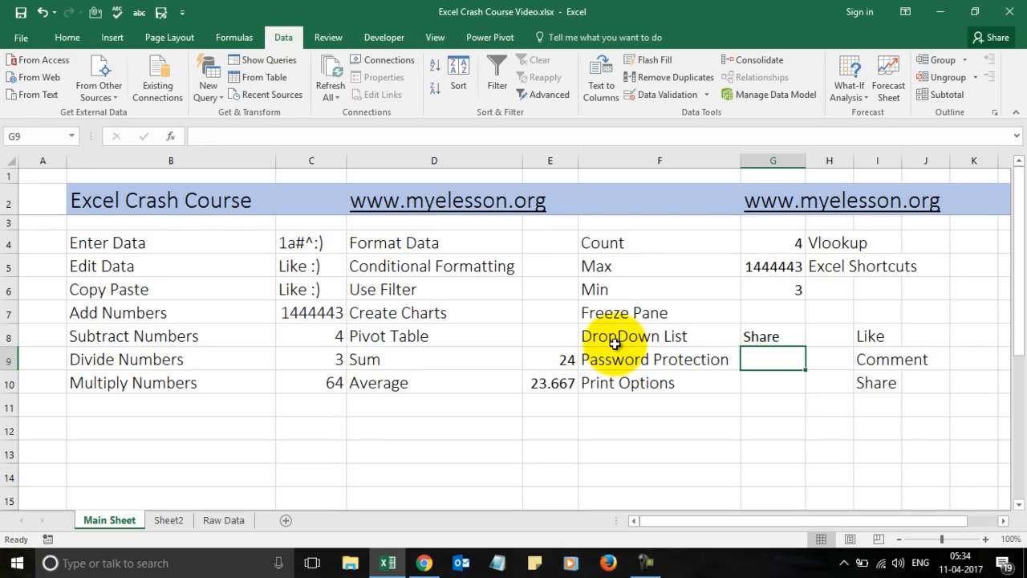
Select cells G8 to G10 next to their topics, then bring up the Page Layout ribbon.
{"action": "left_click", "coordinate": [772, 379]}
{"action": "left_click", "coordinate": [779, 360]}
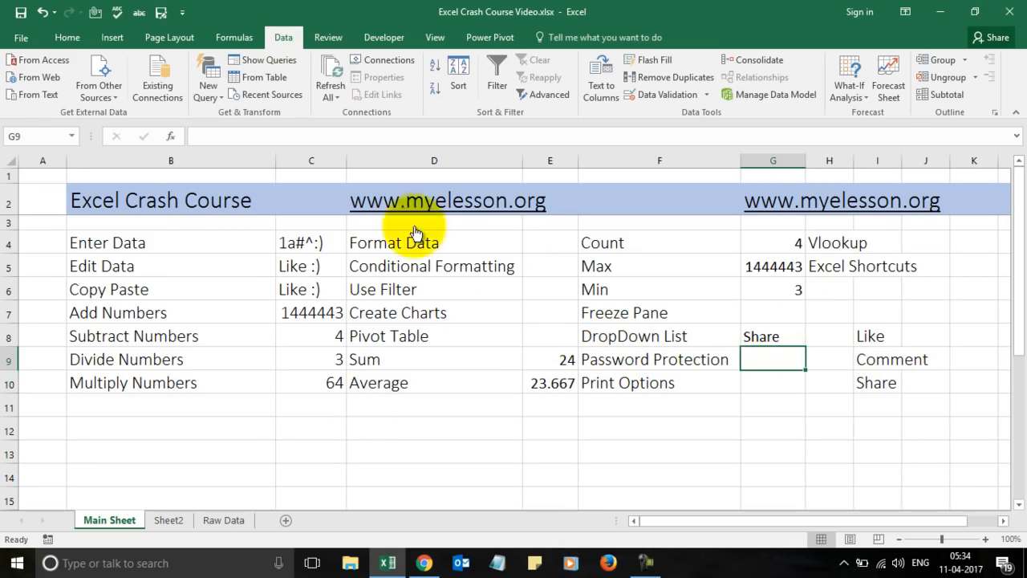
{"action": "left_click", "coordinate": [781, 336]}
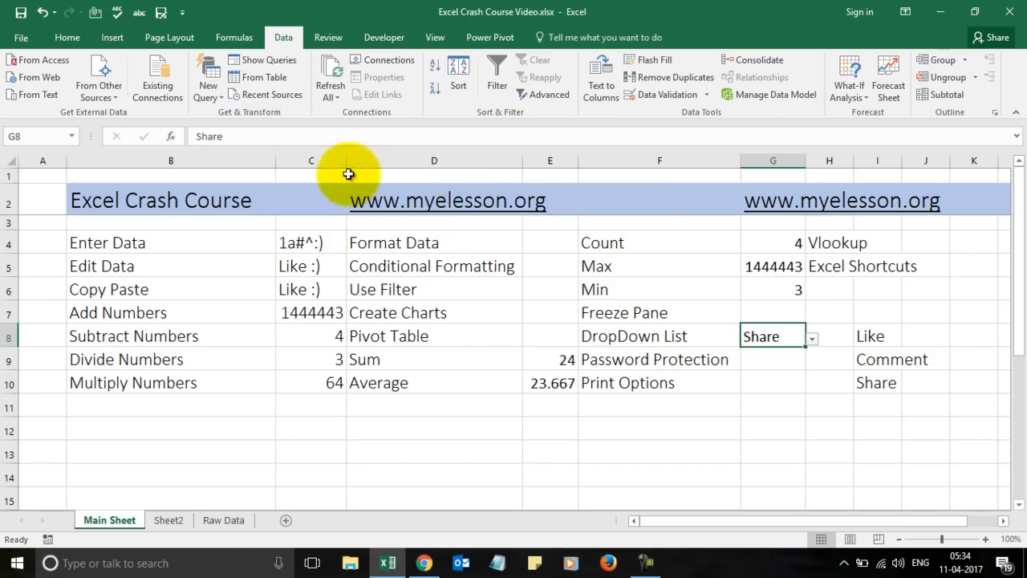
{"action": "left_click", "coordinate": [761, 384]}
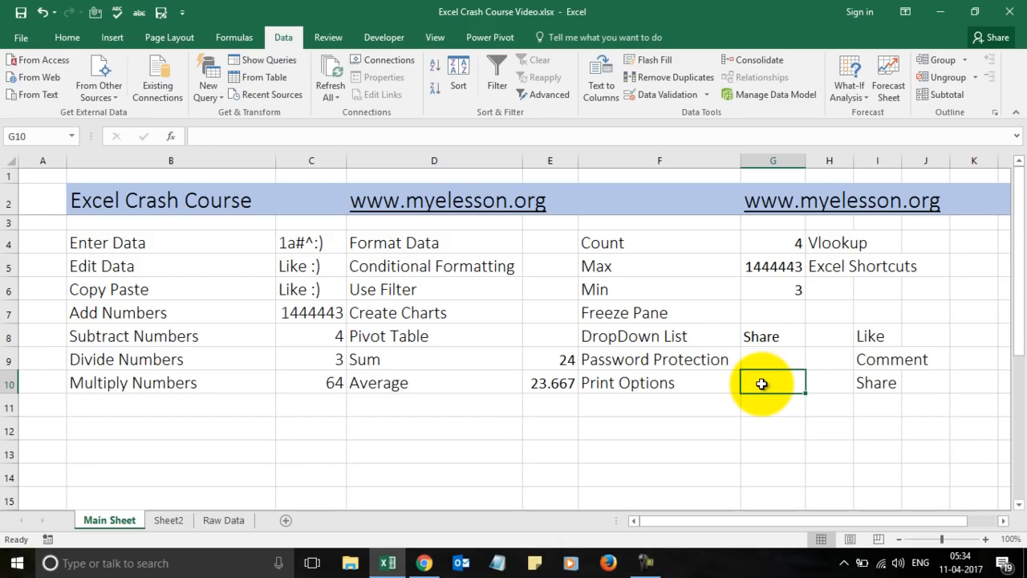
{"action": "left_click", "coordinate": [166, 37]}
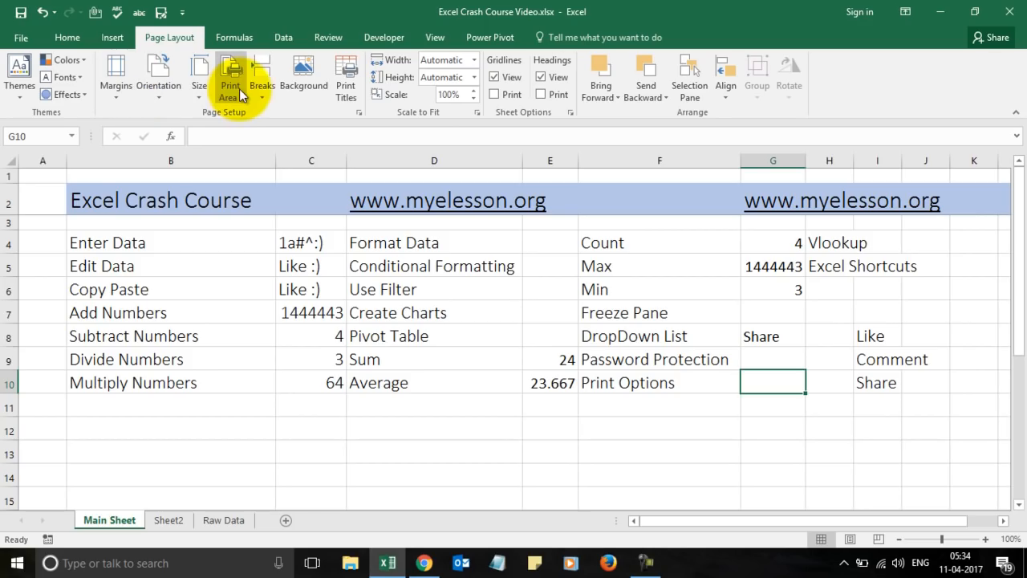
Preview the Main Sheet printout spread over 3 pages, then return to the worksheet.
{"action": "left_click", "coordinate": [20, 39]}
{"action": "left_click", "coordinate": [29, 244]}
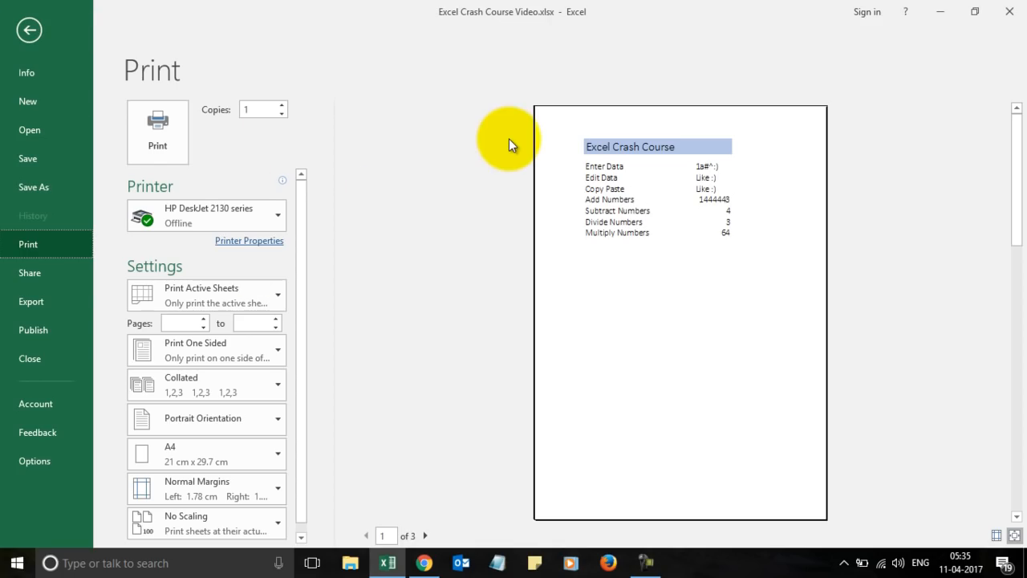
{"action": "left_click", "coordinate": [28, 32]}
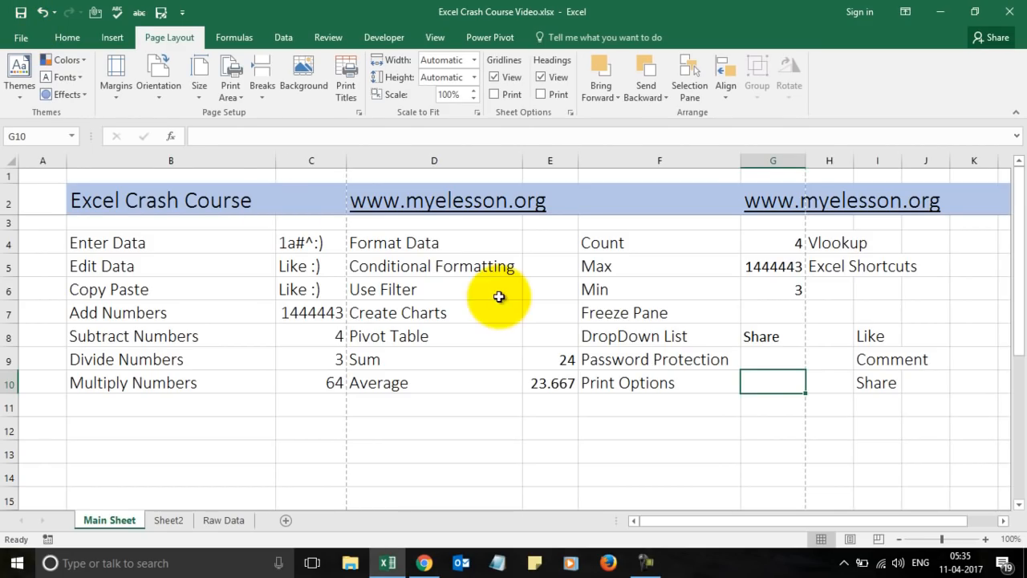
Select I4, then switch via Sheet2 to the Raw Data sheet and move to C1.
{"action": "left_click", "coordinate": [878, 250]}
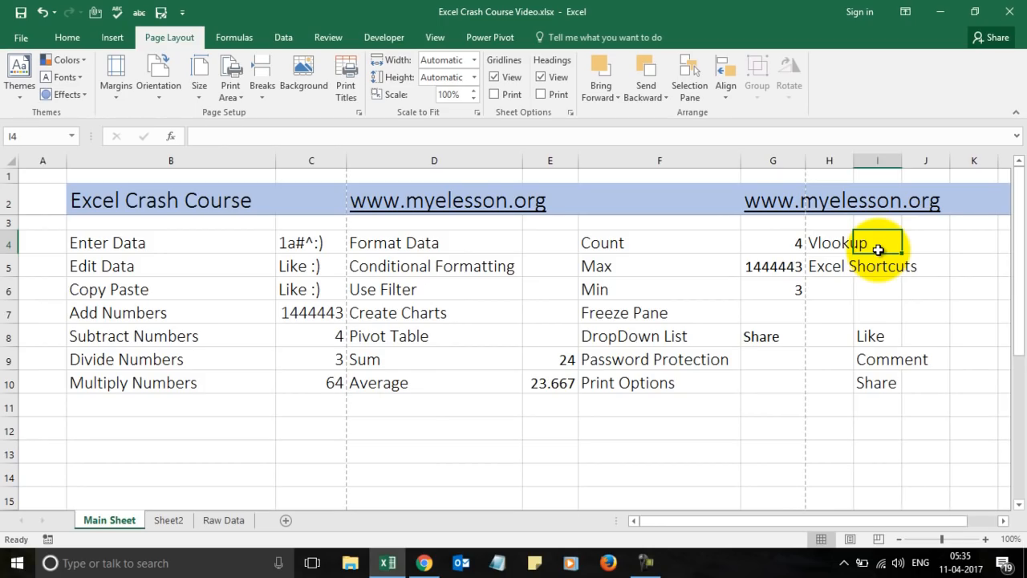
{"action": "left_click", "coordinate": [182, 520]}
{"action": "left_click", "coordinate": [210, 519]}
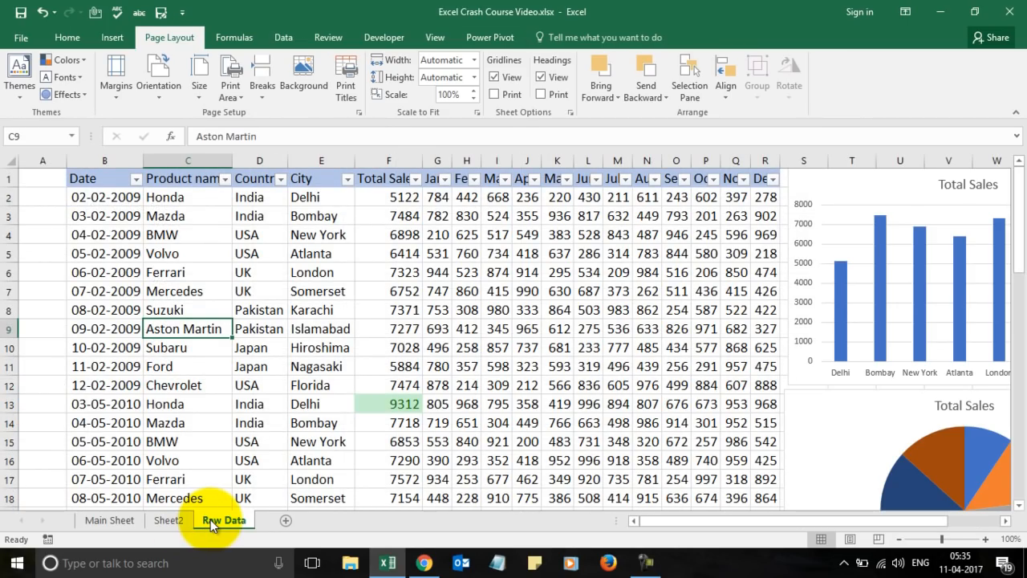
{"action": "key", "text": "Up"}
{"action": "key", "text": "Up"}
{"action": "key", "text": "Up"}
{"action": "key", "text": "Up"}
{"action": "key", "text": "Up"}
{"action": "key", "text": "Up"}
{"action": "key", "text": "Up"}
{"action": "key", "text": "Up"}
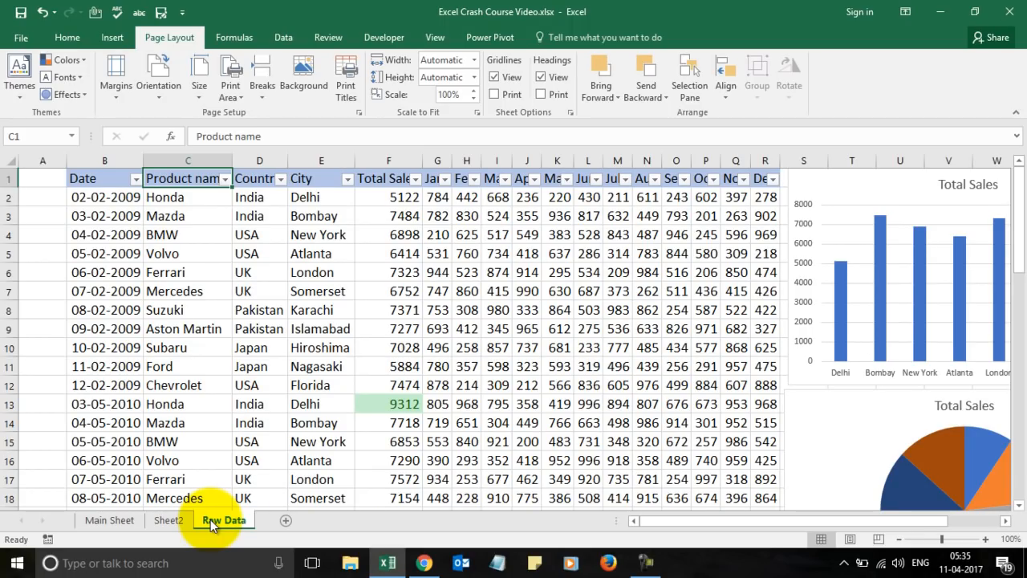
{"action": "key", "text": "Down"}
{"action": "key", "text": "Right"}
{"action": "key", "text": "Right"}
{"action": "key", "text": "Right"}
{"action": "key", "text": "Left"}
{"action": "key", "text": "Left"}
{"action": "key", "text": "Left"}
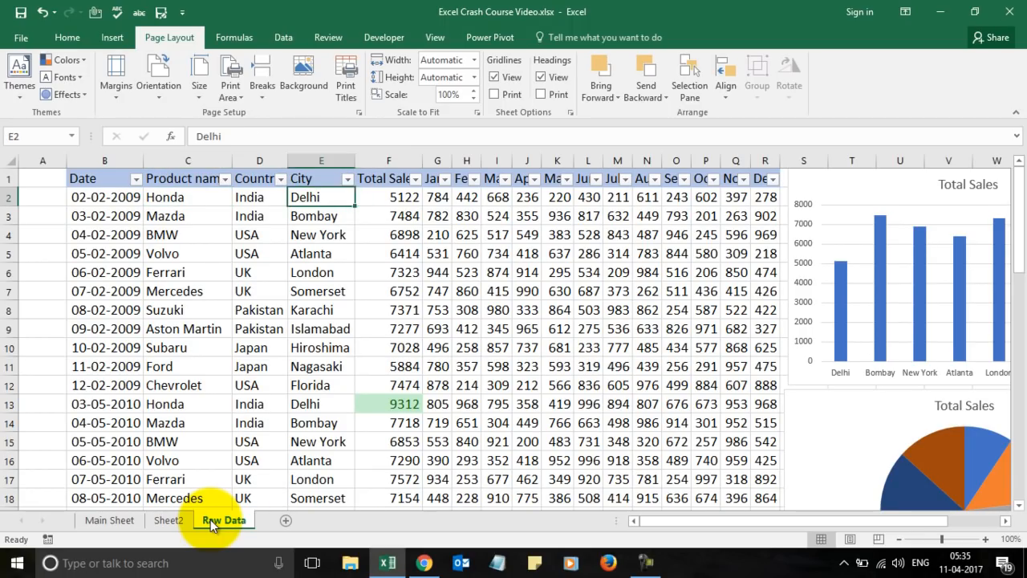
{"action": "key", "text": "shift+Down"}
{"action": "key", "text": "shift+Down"}
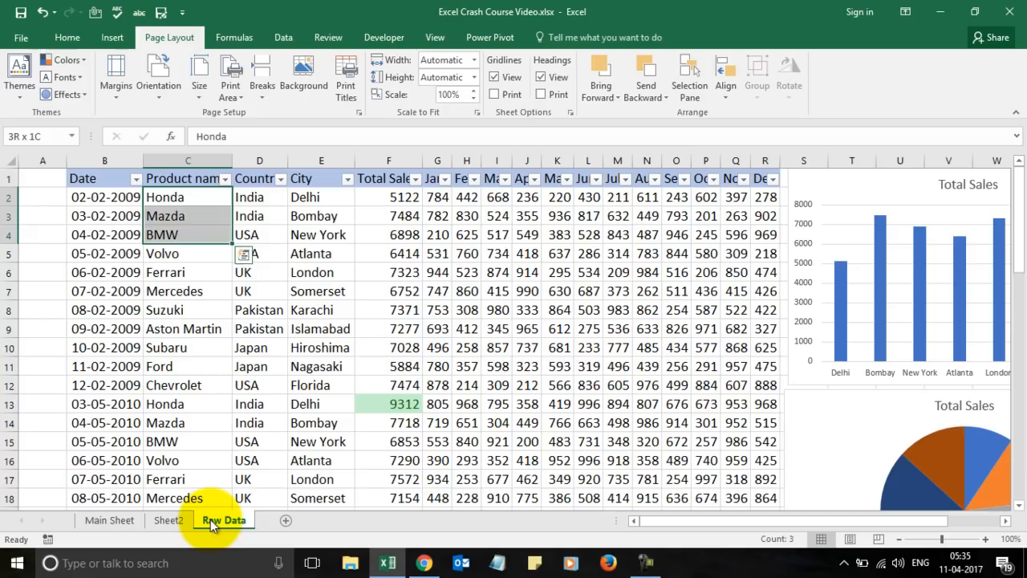
{"action": "key", "text": "shift+Up"}
{"action": "key", "text": "shift+Up"}
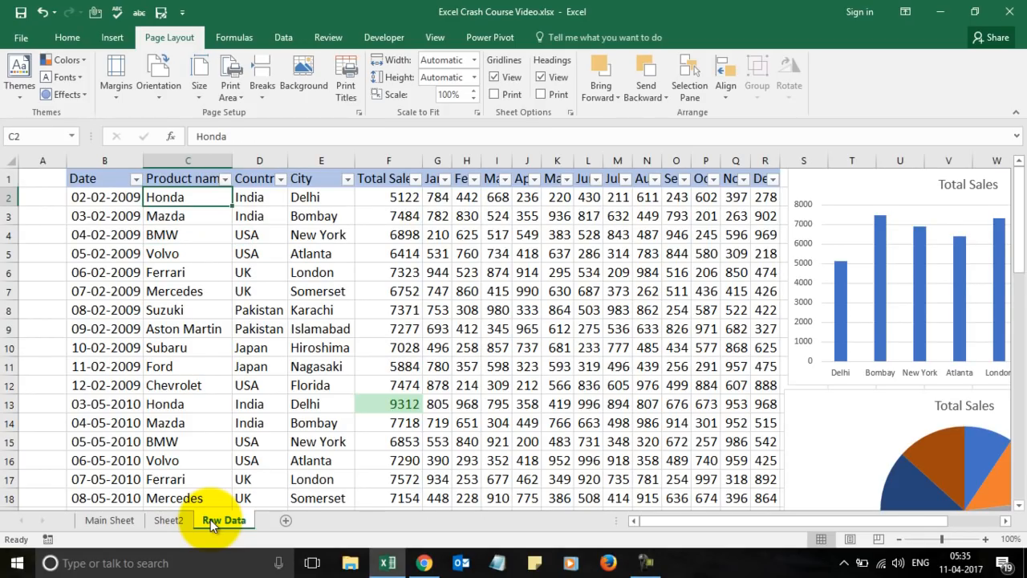
{"action": "left_click", "coordinate": [127, 520]}
{"action": "key", "text": "Left"}
{"action": "key", "text": "Down"}
{"action": "key", "text": "Down"}
{"action": "key", "text": "Down"}
{"action": "key", "text": "Down"}
{"action": "key", "text": "Down"}
{"action": "key", "text": "Down"}
{"action": "key", "text": "Down"}
{"action": "key", "text": "Down"}
{"action": "key", "text": "Down"}
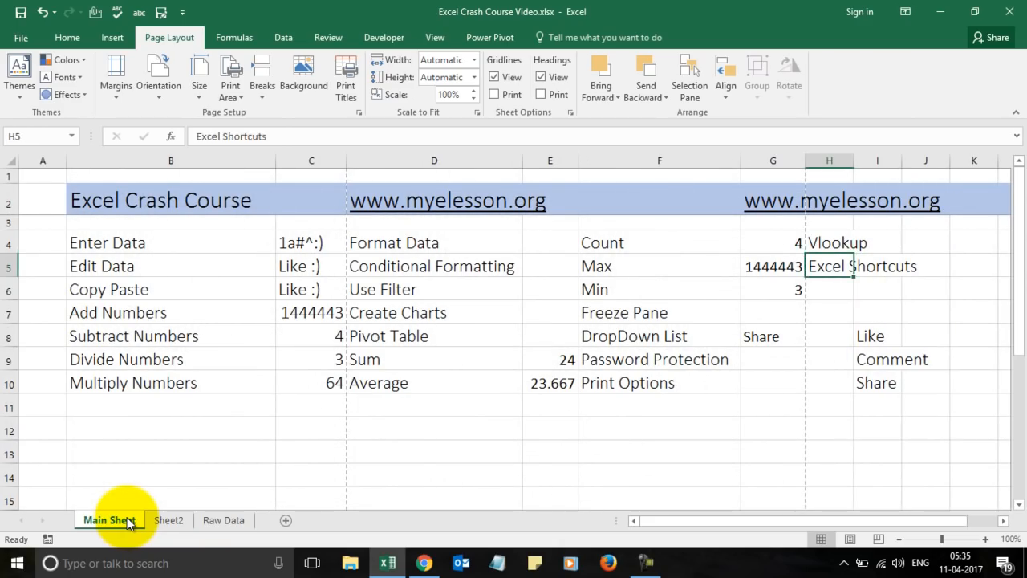
{"action": "key", "text": "Up"}
{"action": "key", "text": "Up"}
{"action": "key", "text": "Up"}
{"action": "key", "text": "Up"}
{"action": "key", "text": "Up"}
{"action": "key", "text": "Up"}
{"action": "key", "text": "Up"}
{"action": "key", "text": "Up"}
{"action": "key", "text": "Up"}
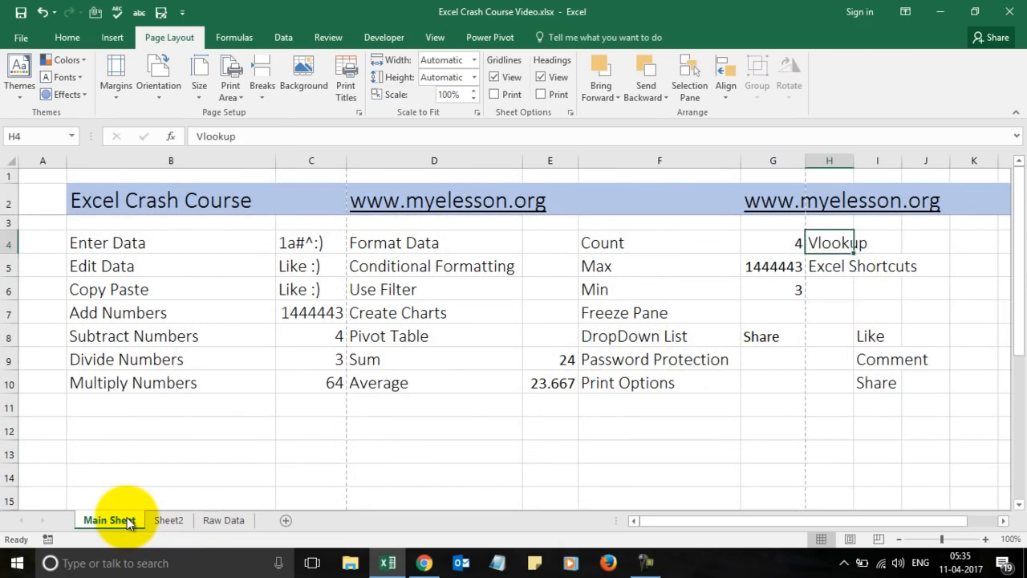
{"action": "key", "text": "Right"}
{"action": "type", "text": "Ho"}
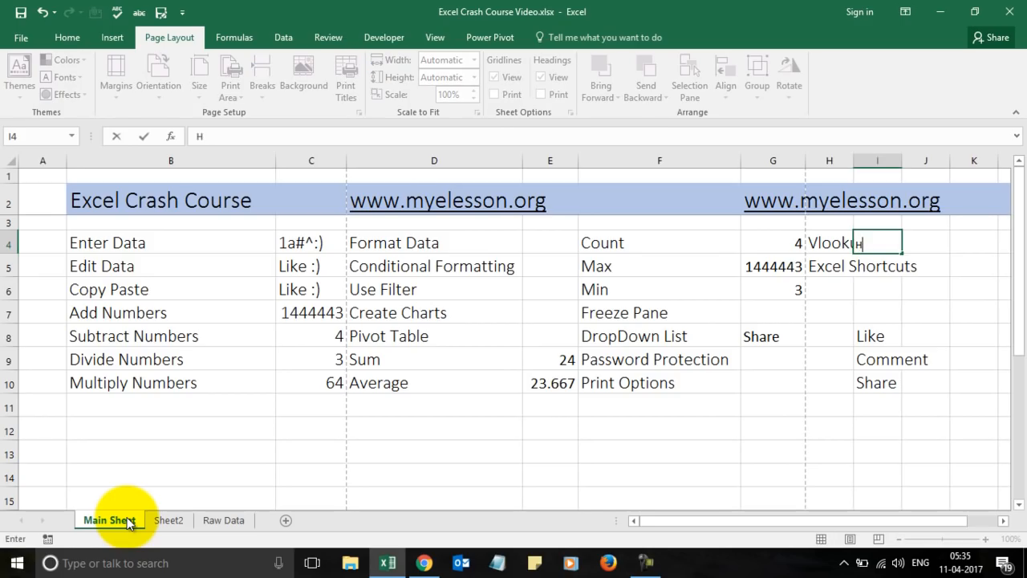
{"action": "key", "text": "Return"}
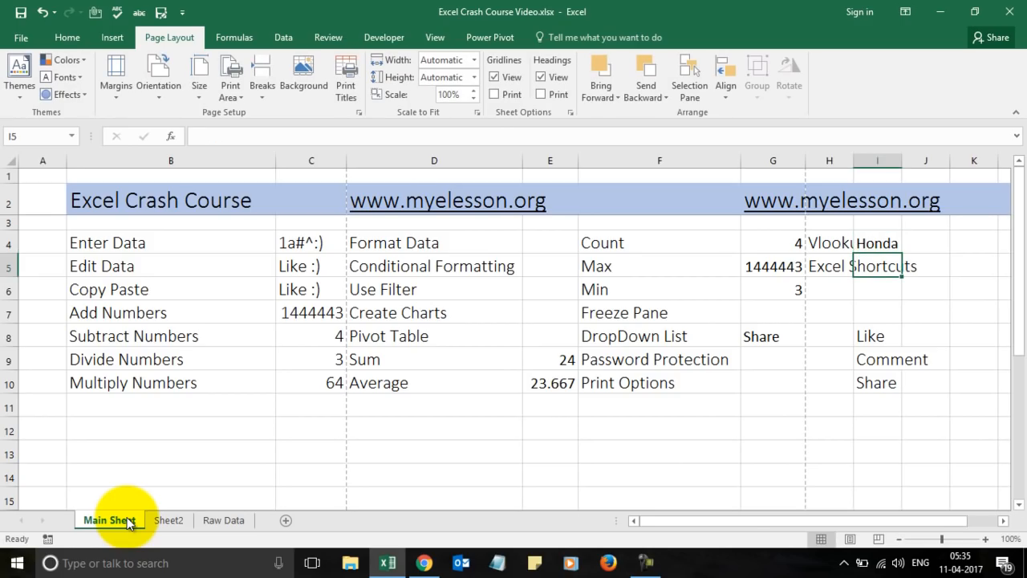
{"action": "left_click", "coordinate": [850, 541]}
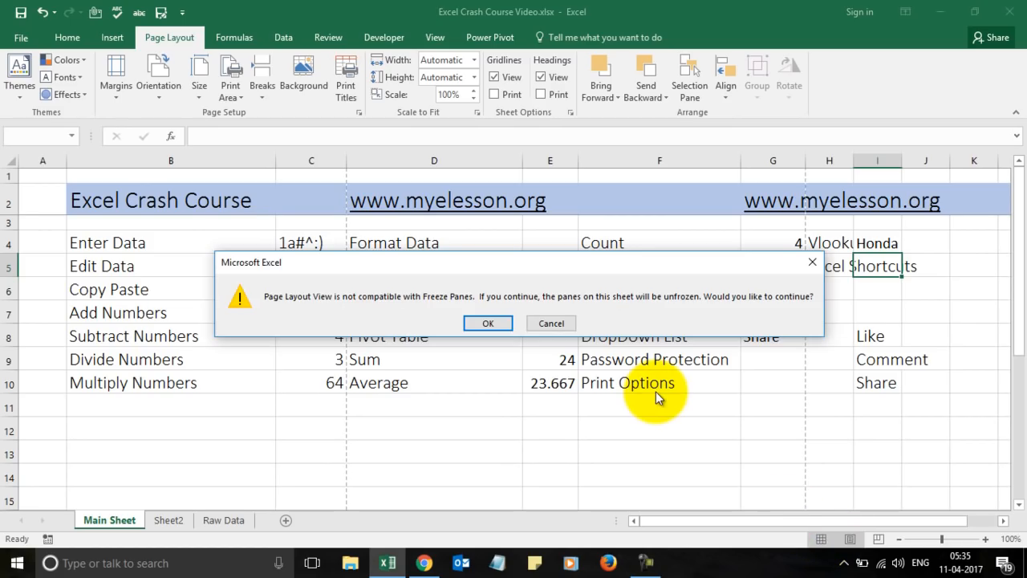
{"action": "key", "text": "Escape"}
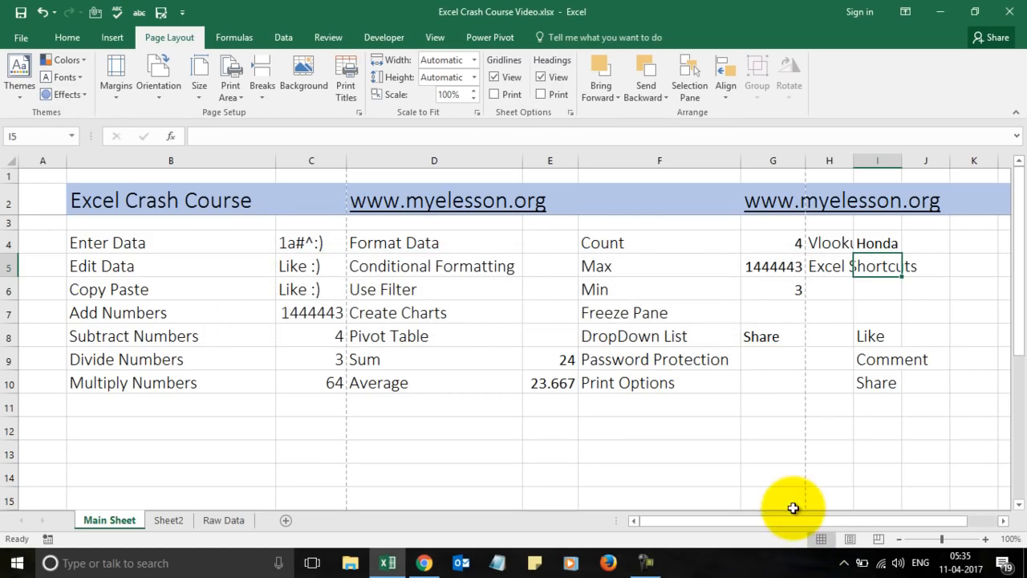
{"action": "left_click", "coordinate": [890, 243]}
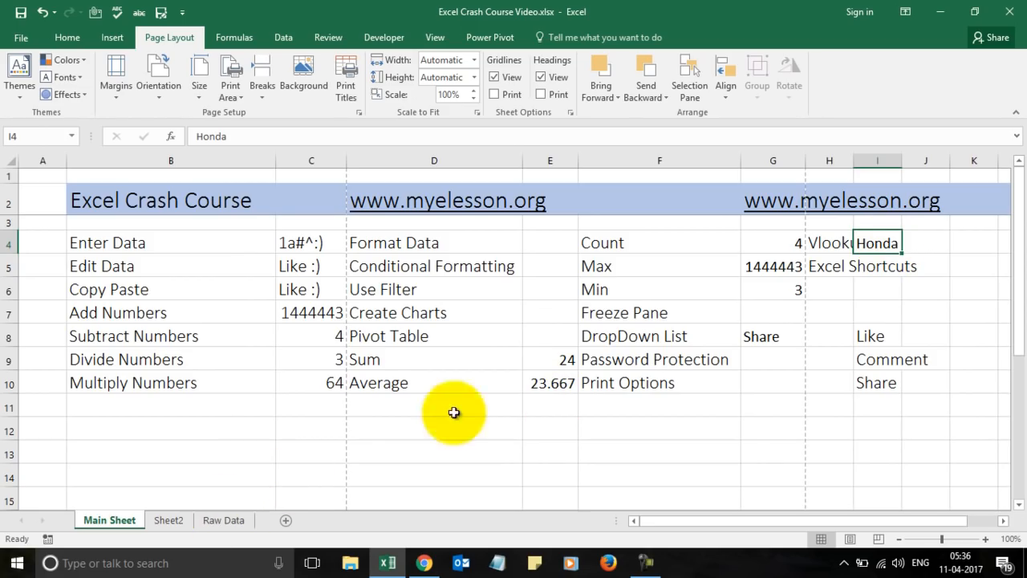
{"action": "key", "text": "Delete"}
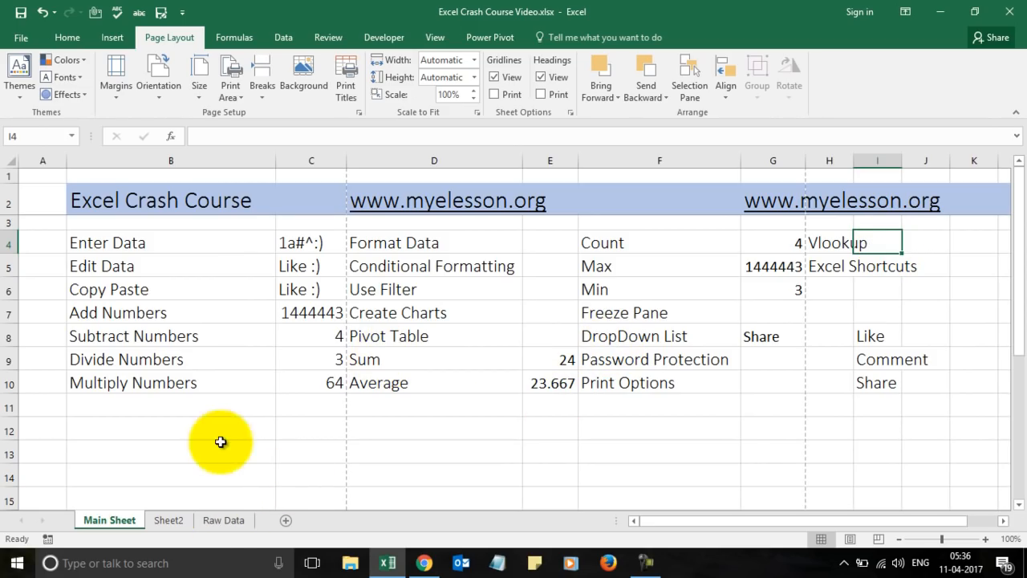
{"action": "left_click", "coordinate": [219, 519]}
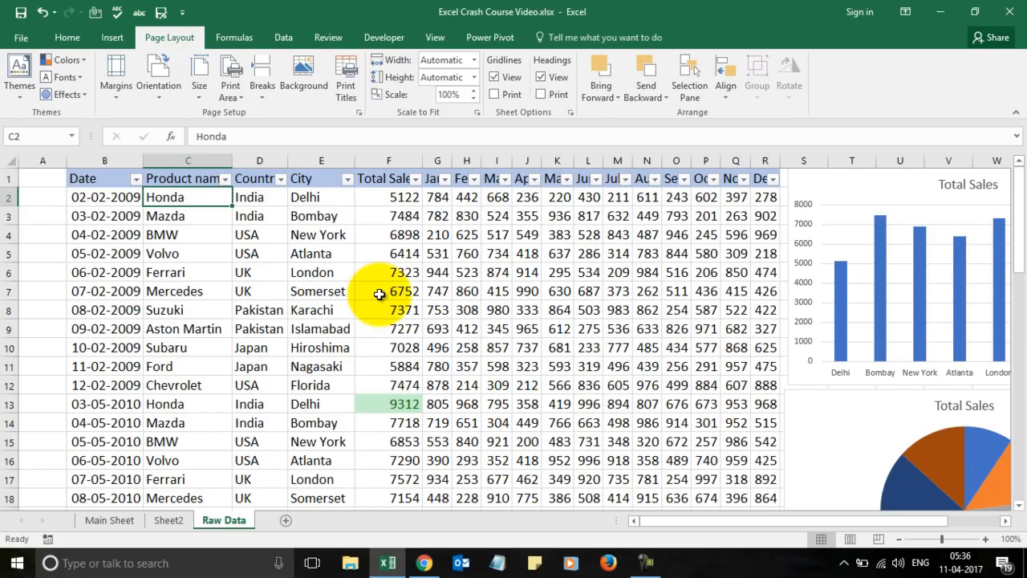
Add Sheet3 and paste the Main Sheet's title row 2 into its row 2.
{"action": "left_click", "coordinate": [285, 520]}
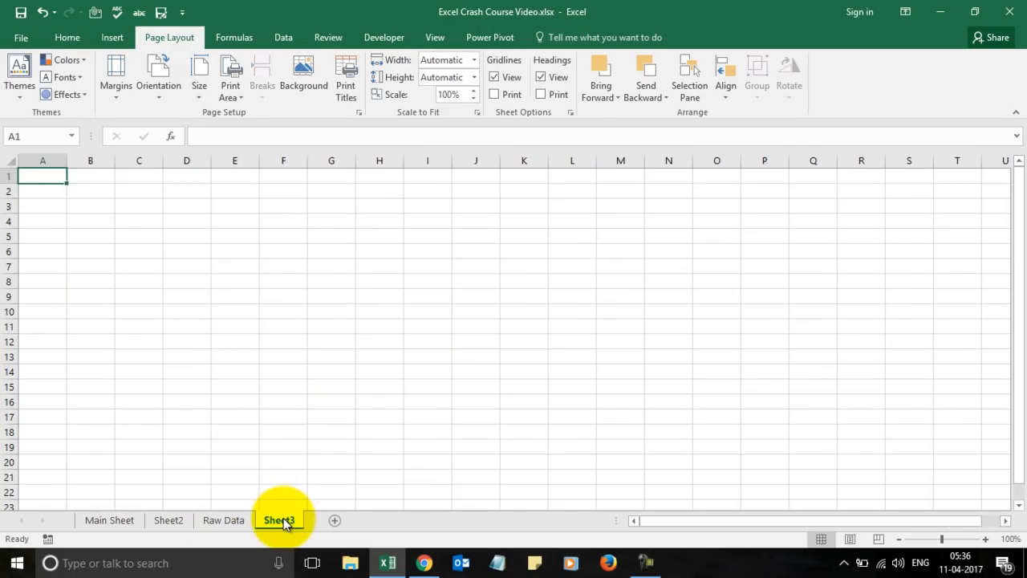
{"action": "left_click", "coordinate": [112, 520]}
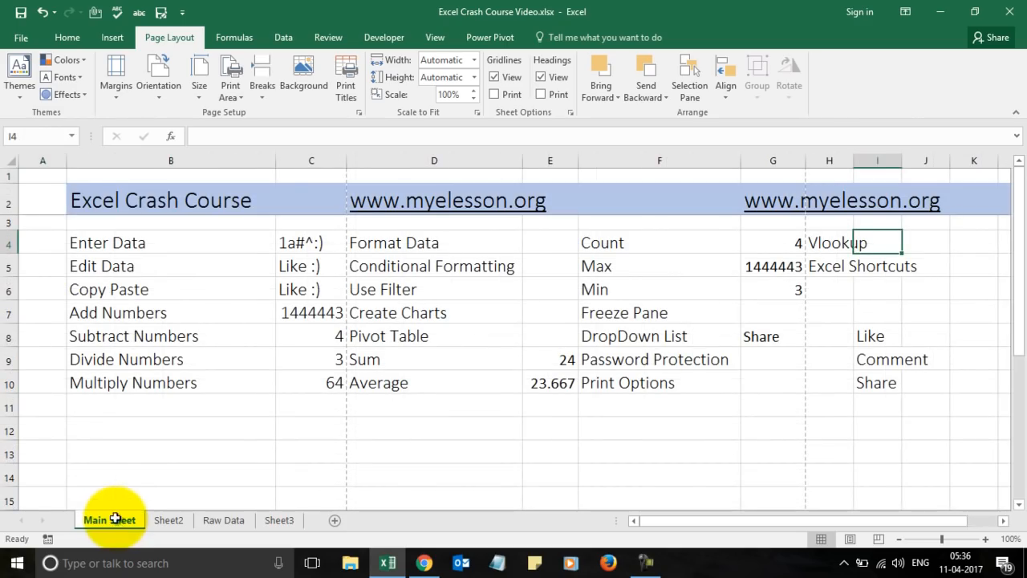
{"action": "left_click", "coordinate": [10, 200]}
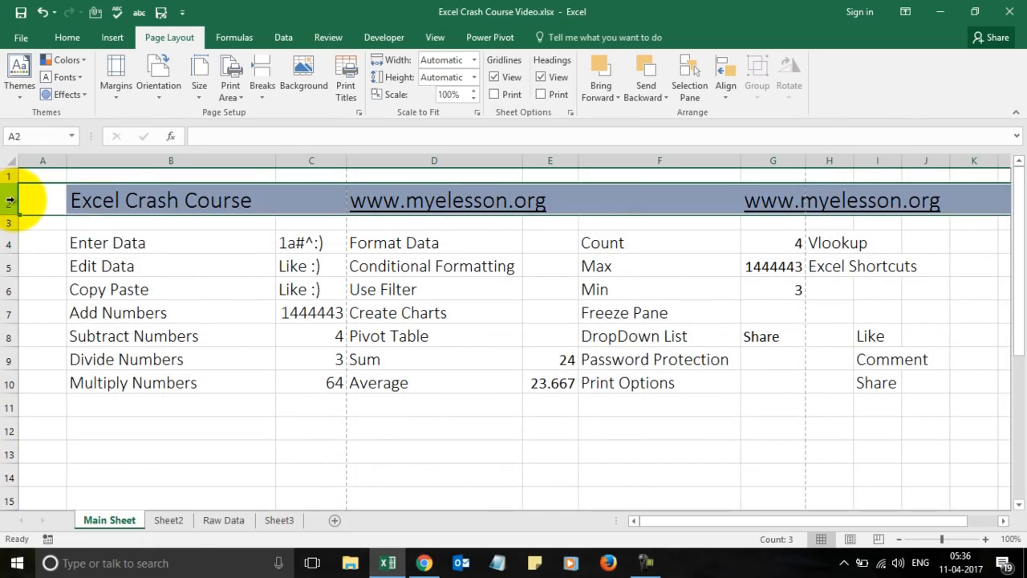
{"action": "key", "text": "ctrl+c"}
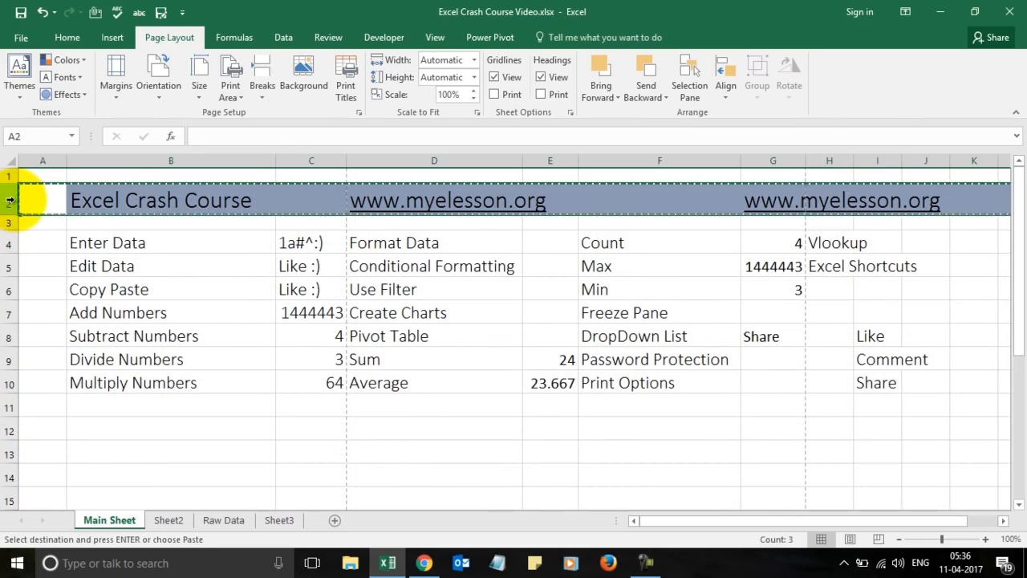
{"action": "left_click", "coordinate": [279, 520]}
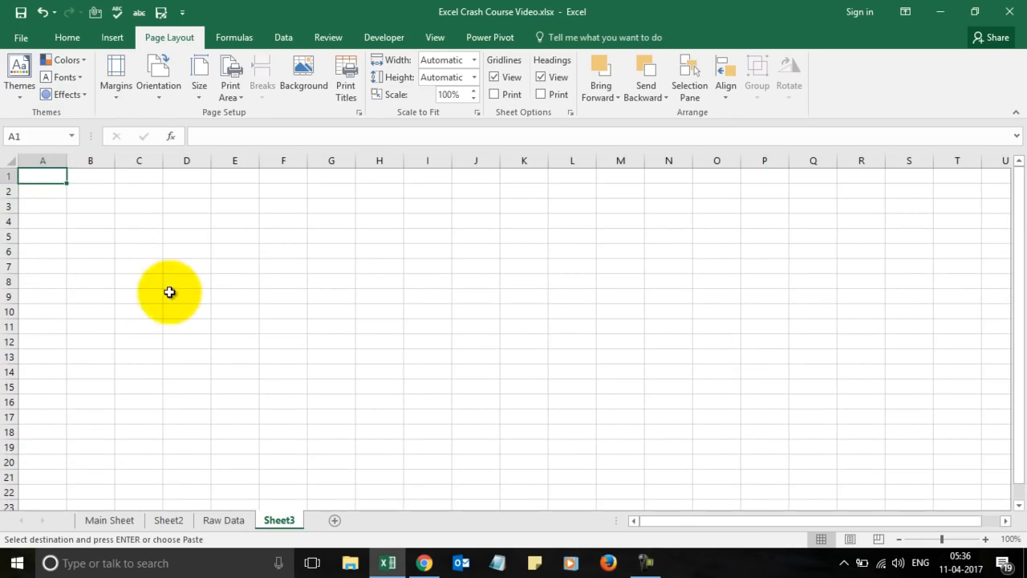
{"action": "left_click", "coordinate": [8, 191]}
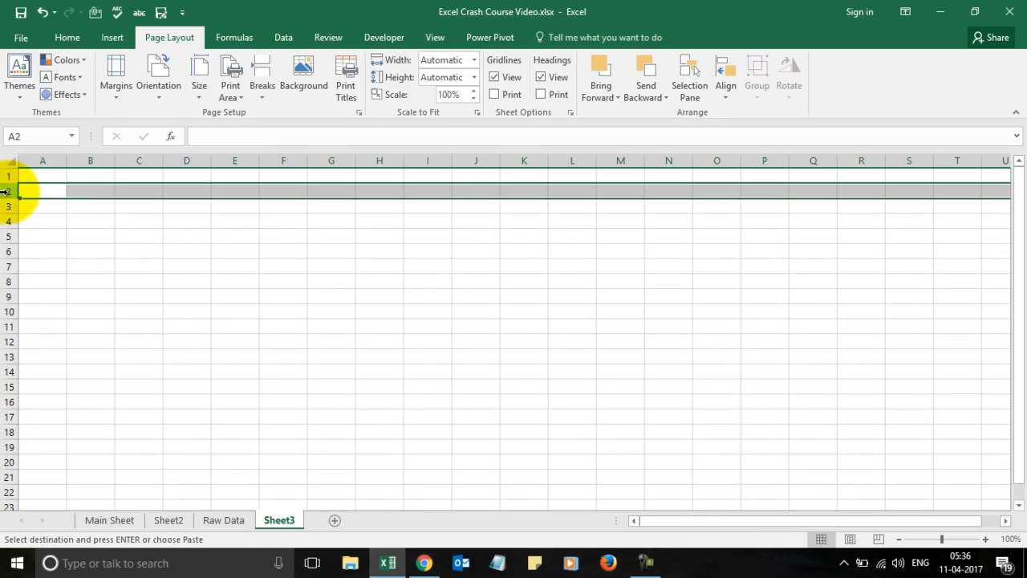
{"action": "key", "text": "ctrl+v"}
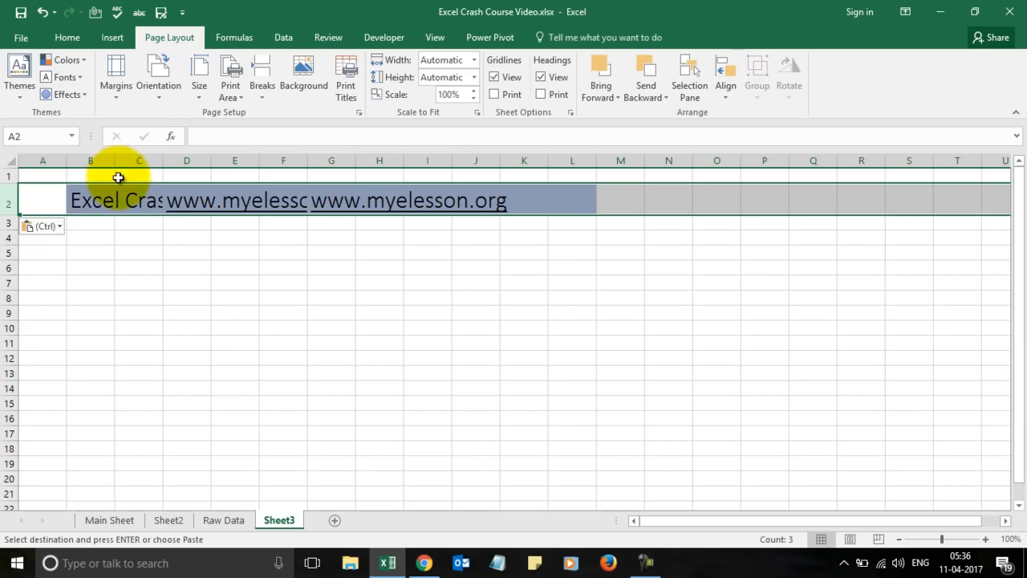
Switch the paste to Formulas & Number Formatting, then select B2:I2.
{"action": "left_click", "coordinate": [61, 226]}
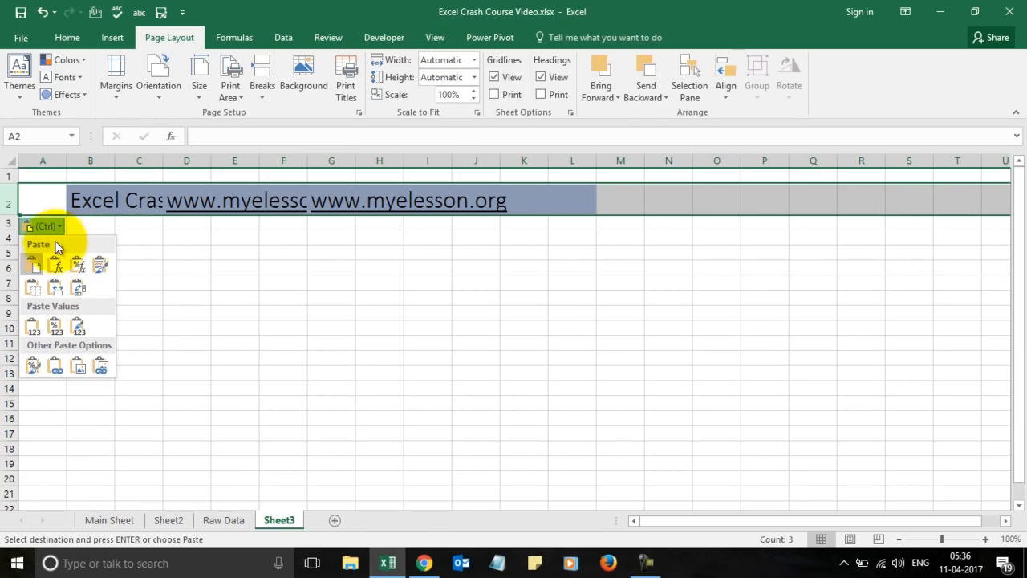
{"action": "left_click", "coordinate": [98, 266]}
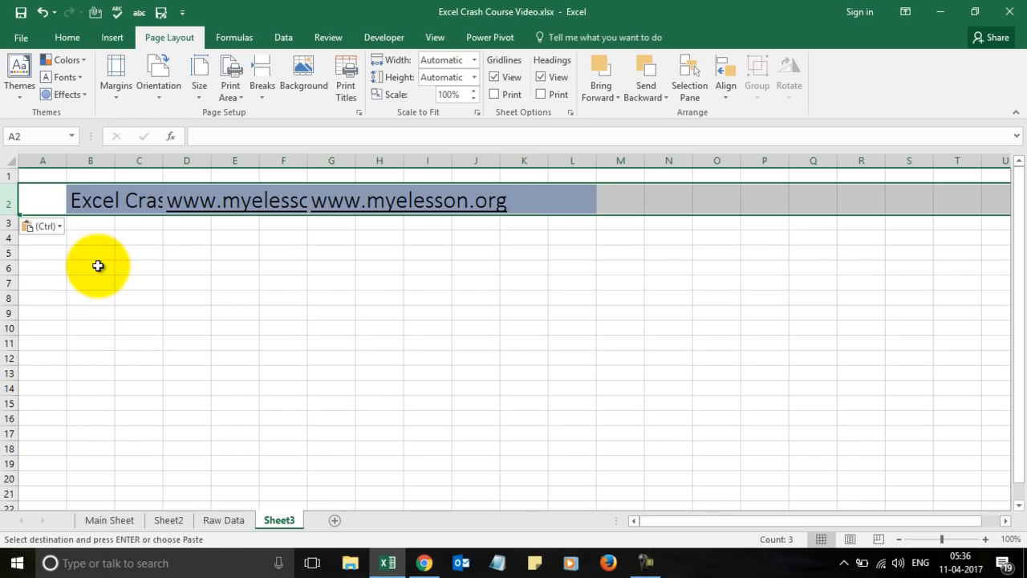
{"action": "left_click", "coordinate": [63, 231]}
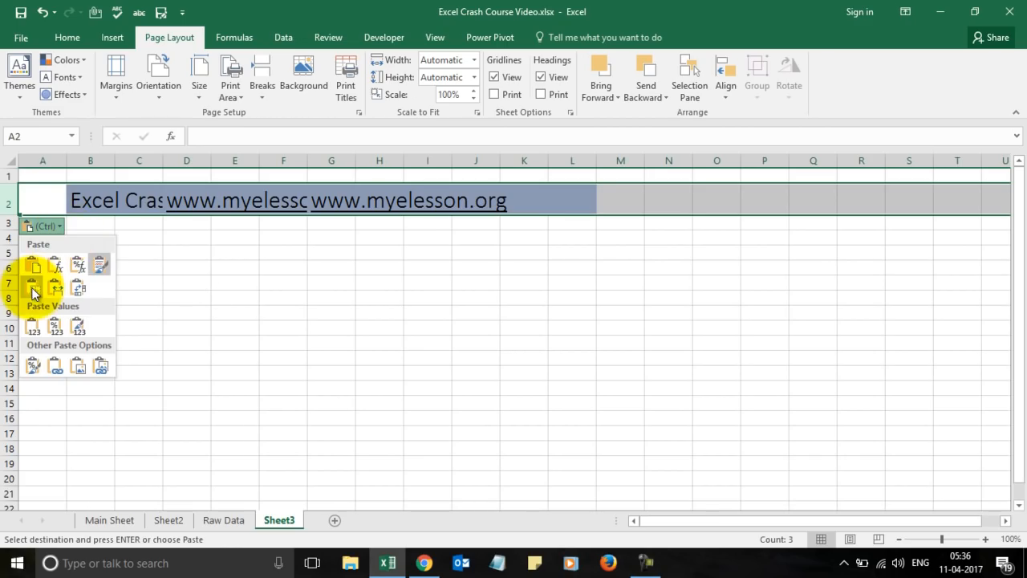
{"action": "left_click", "coordinate": [76, 266]}
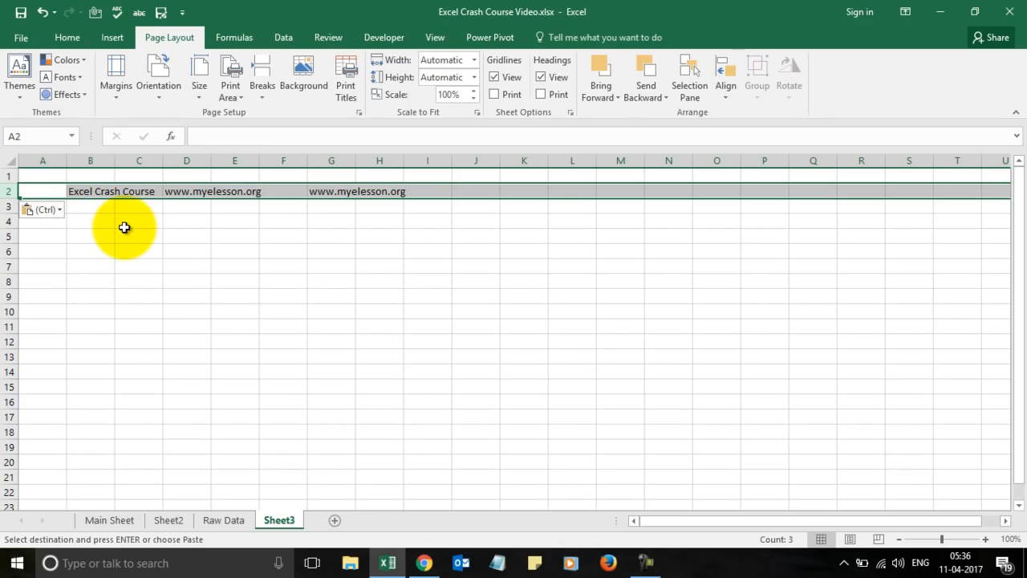
{"action": "left_click", "coordinate": [217, 231]}
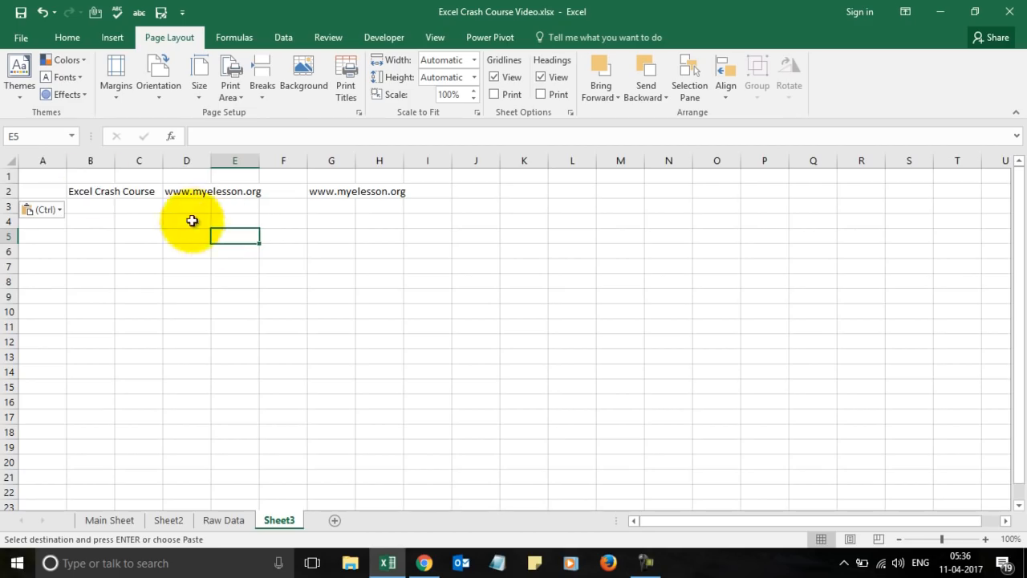
{"action": "left_click", "coordinate": [83, 191]}
{"action": "key", "text": "shift+Right"}
{"action": "key", "text": "shift+Right"}
{"action": "key", "text": "shift+Right"}
{"action": "key", "text": "shift+Right"}
{"action": "key", "text": "shift+Right"}
{"action": "key", "text": "shift+Right"}
{"action": "key", "text": "shift+Right"}
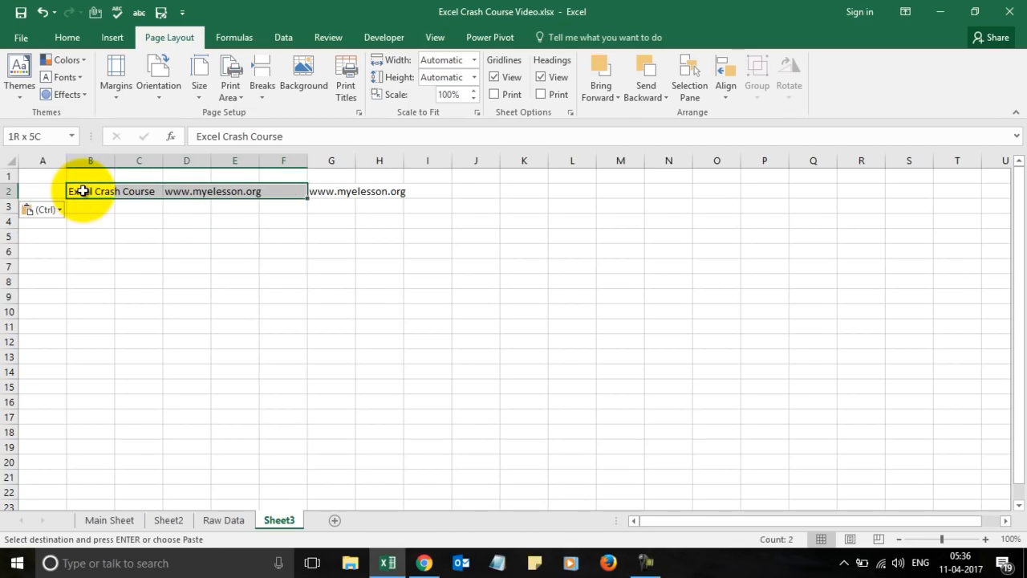
Apply the Title cell style to B2:I2 and autofit columns B and D.
{"action": "left_click", "coordinate": [61, 38]}
{"action": "left_click", "coordinate": [695, 96]}
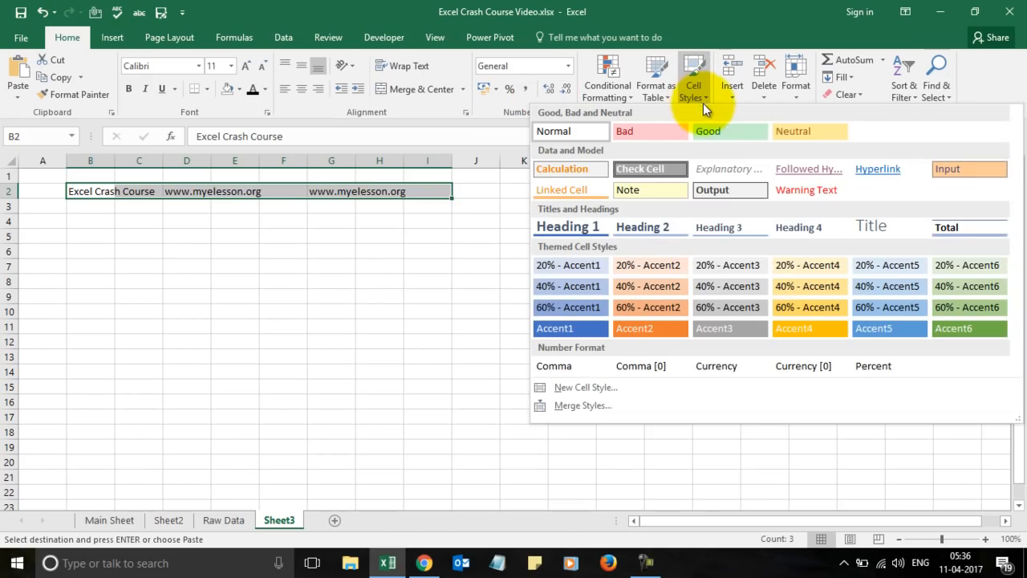
{"action": "left_click", "coordinate": [884, 228]}
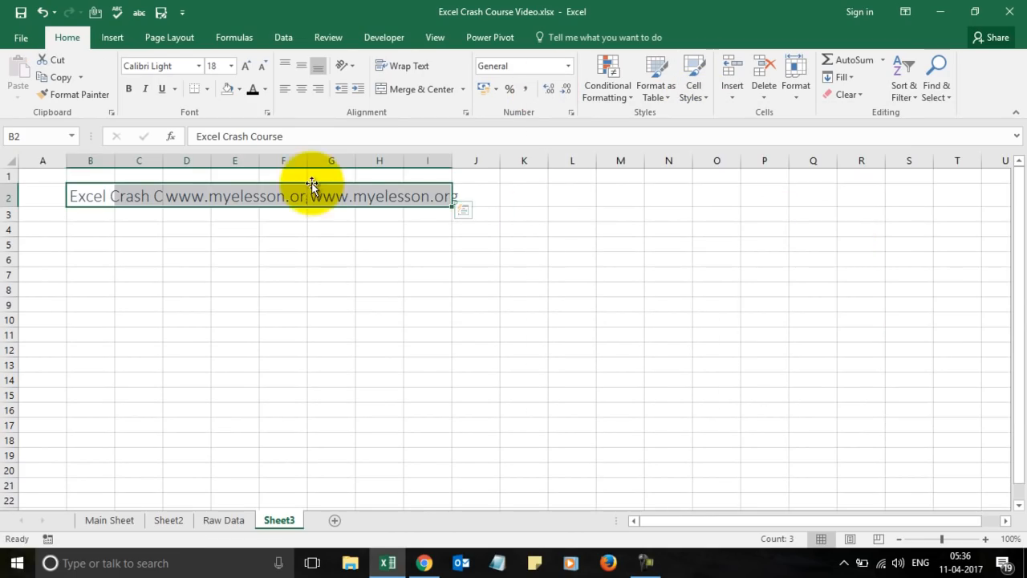
{"action": "double_click", "coordinate": [115, 158]}
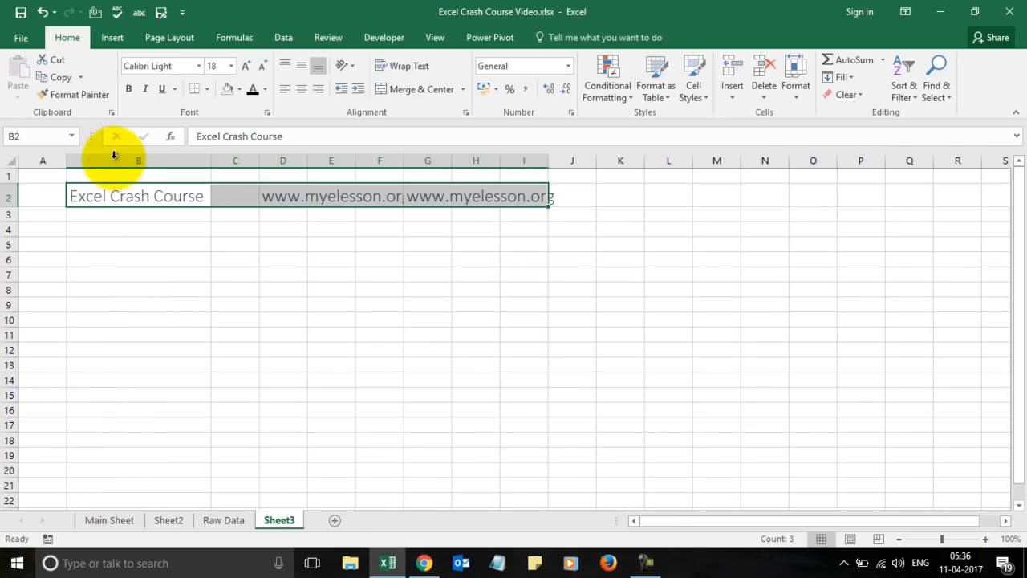
{"action": "left_click_drag", "start_coordinate": [403, 163], "coordinate": [404, 162]}
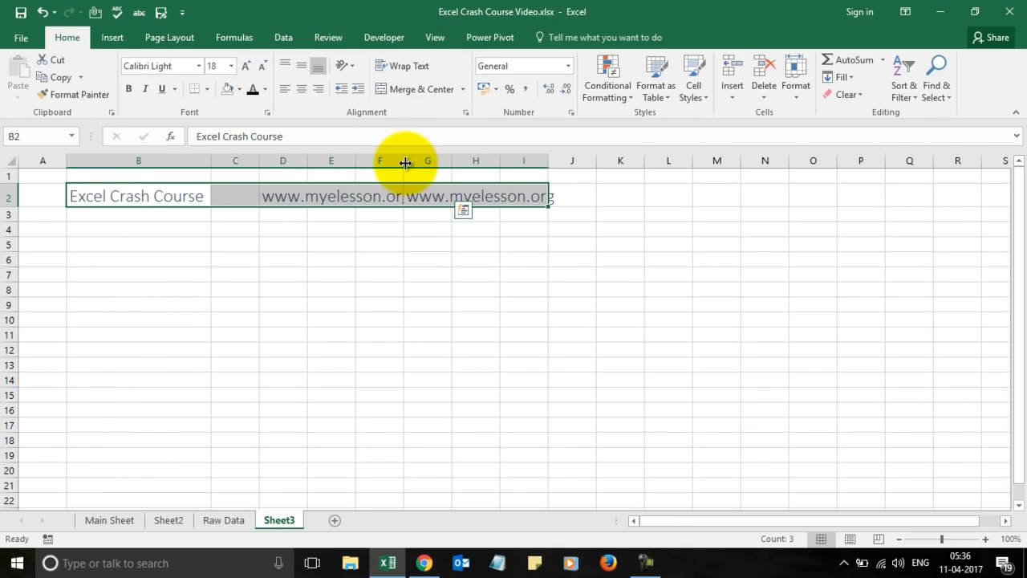
{"action": "double_click", "coordinate": [308, 167]}
Enter Honda in cell B5.
{"action": "left_click", "coordinate": [439, 303]}
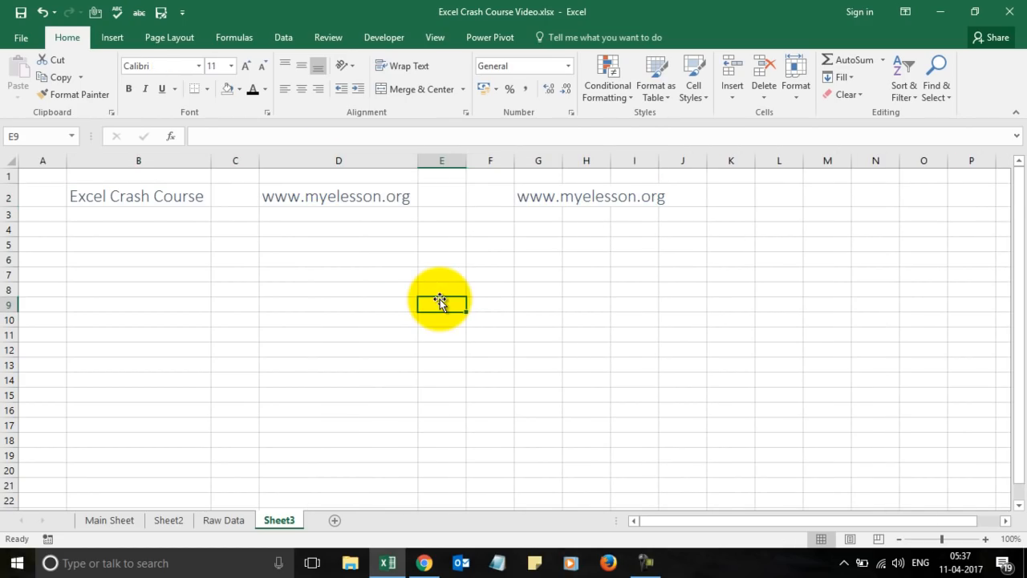
{"action": "key", "text": "Left"}
{"action": "key", "text": "Up"}
{"action": "key", "text": "Left"}
{"action": "key", "text": "Left"}
{"action": "key", "text": "Up"}
{"action": "key", "text": "Up"}
{"action": "key", "text": "Up"}
{"action": "type", "text": "Hom"}
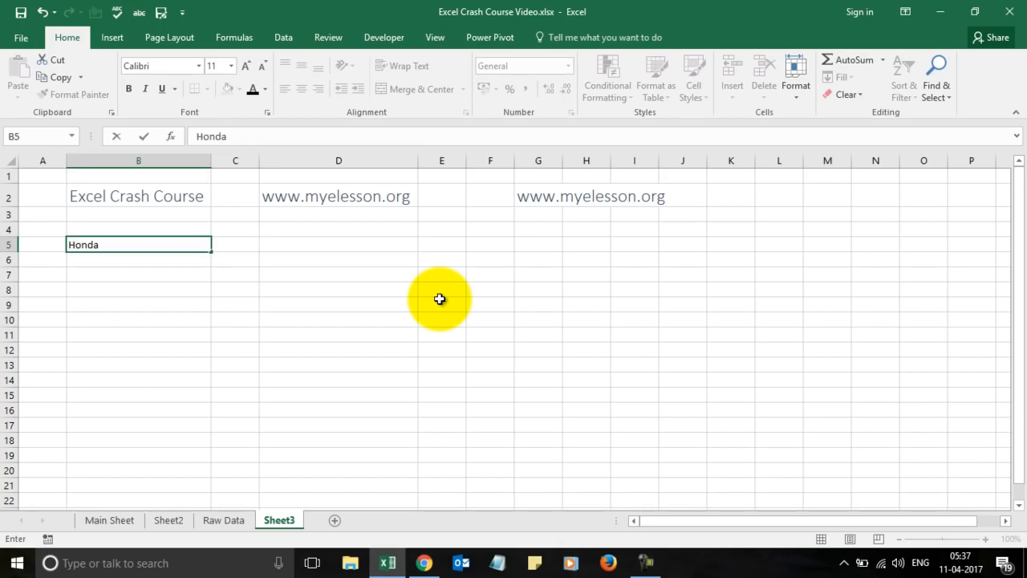
{"action": "key", "text": "Tab"}
{"action": "key", "text": "Right"}
{"action": "key", "text": "Left"}
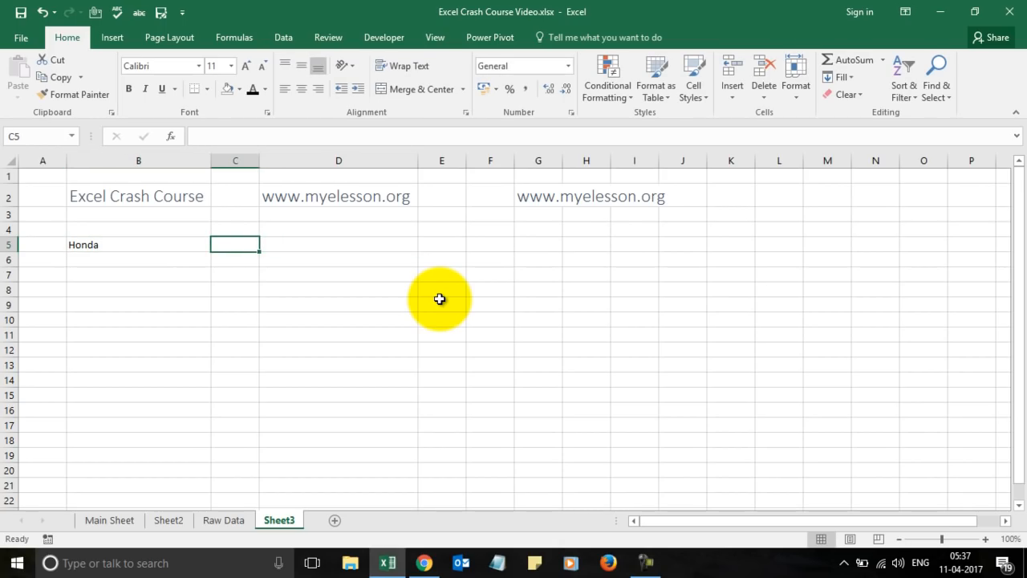
{"action": "key", "text": "Left"}
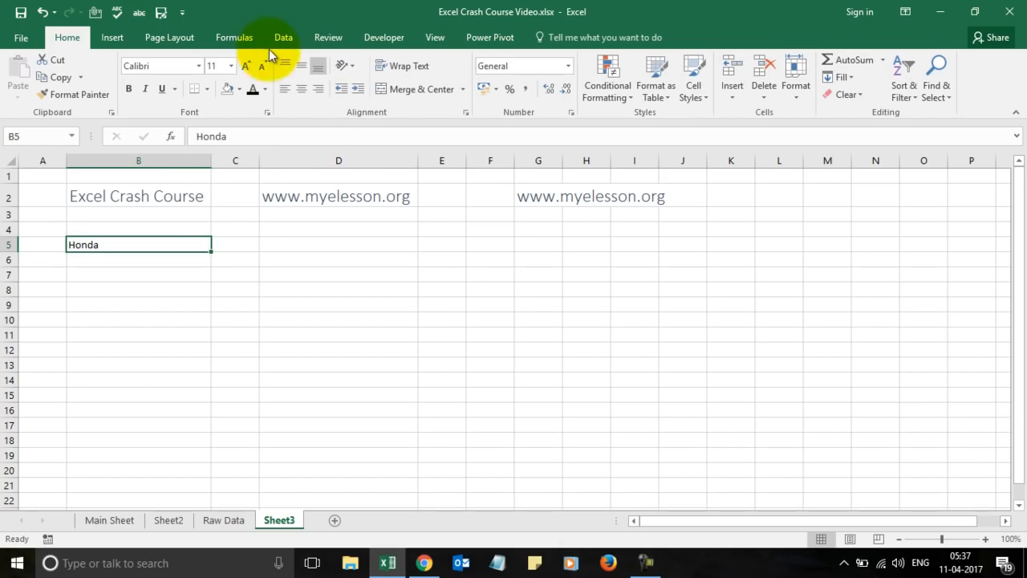
Enlarge Honda's font in B5 twice and start a VLOOKUP in C5, then cancel it.
{"action": "left_click", "coordinate": [246, 62]}
{"action": "left_click", "coordinate": [246, 62]}
{"action": "left_click", "coordinate": [247, 63]}
{"action": "left_click", "coordinate": [236, 245]}
{"action": "type", "text": "=vlo"}
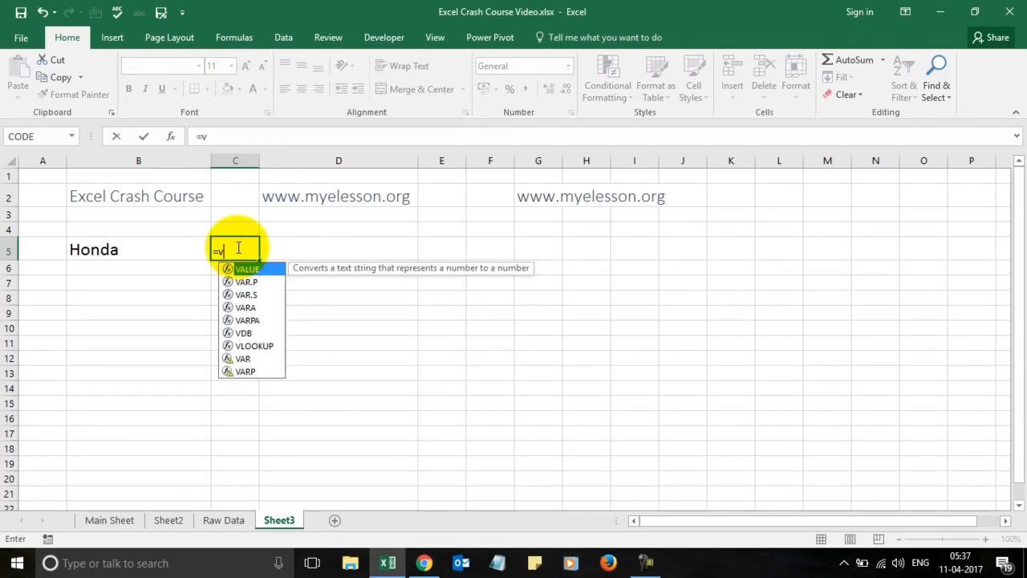
{"action": "key", "text": "Tab"}
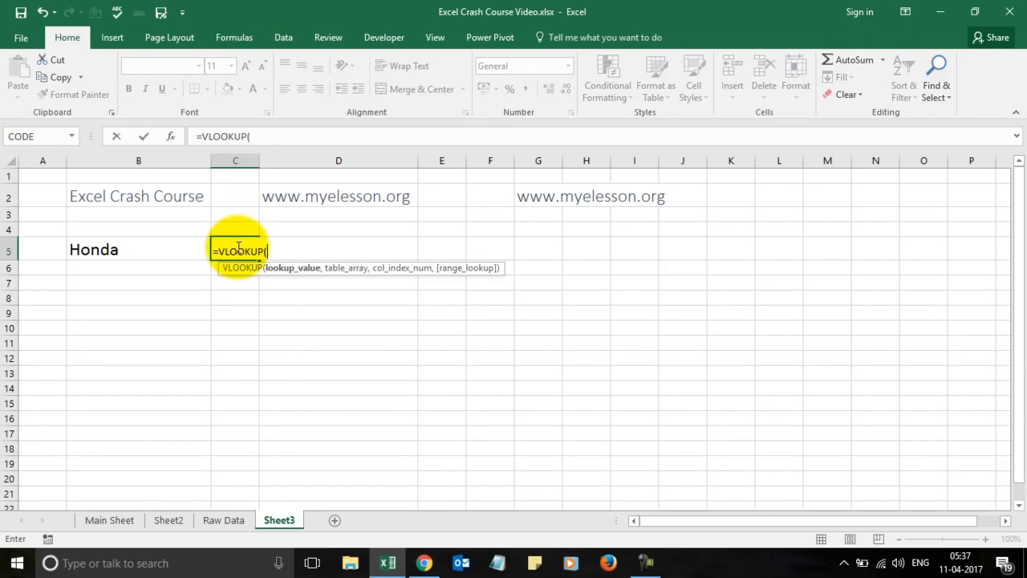
{"action": "left_click", "coordinate": [118, 249]}
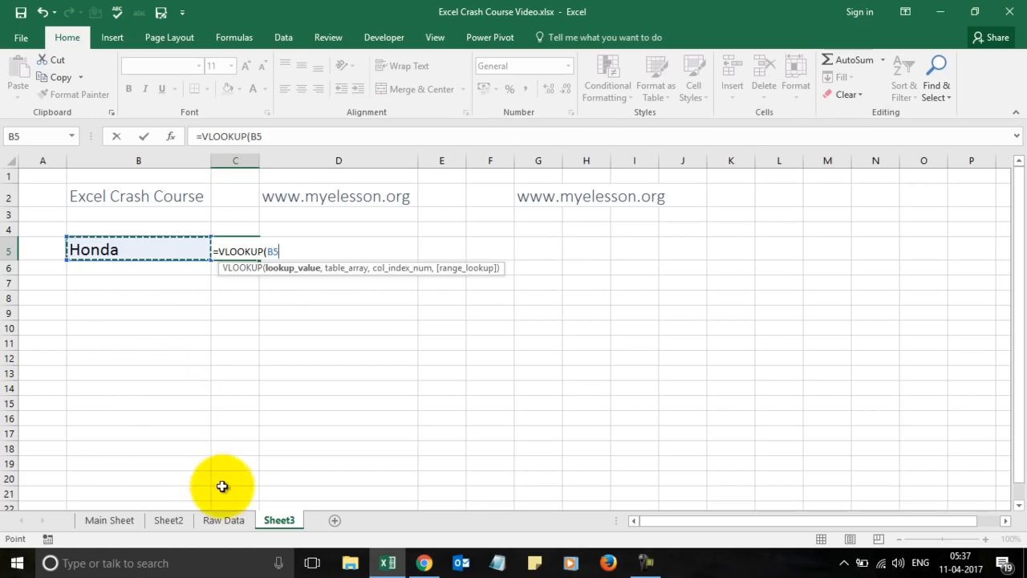
{"action": "left_click", "coordinate": [218, 521]}
{"action": "key", "text": "Escape"}
Restart the VLOOKUP in C5 using B5 and the Raw Data range C1:R7.
{"action": "type", "text": "=vl"}
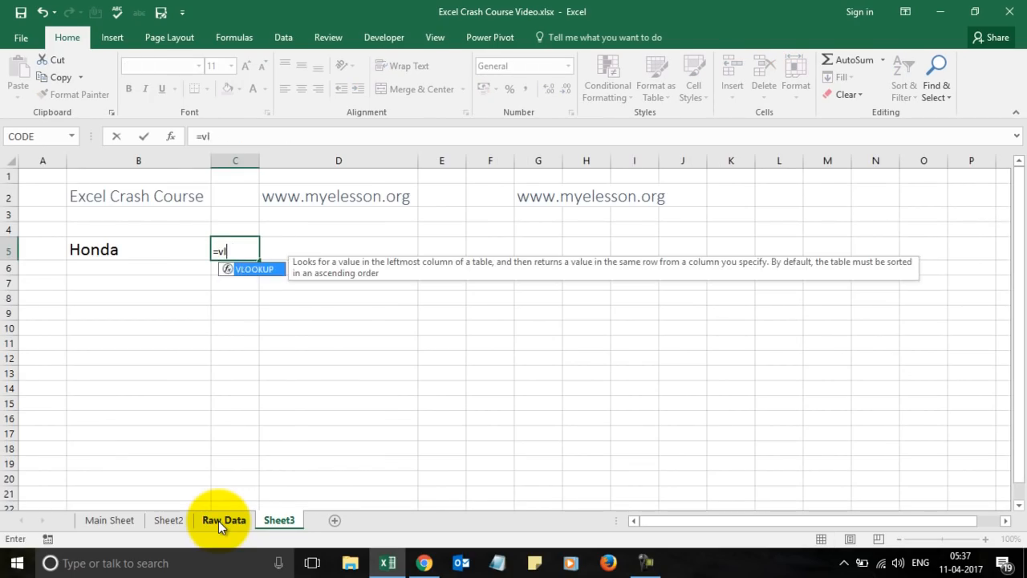
{"action": "key", "text": "Tab"}
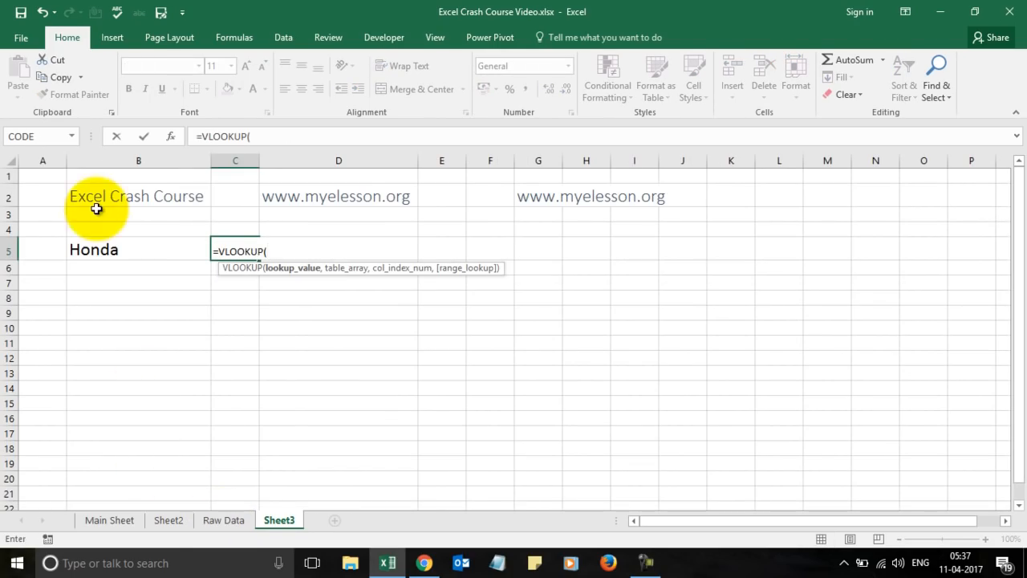
{"action": "left_click", "coordinate": [99, 251]}
{"action": "type", "text": ","}
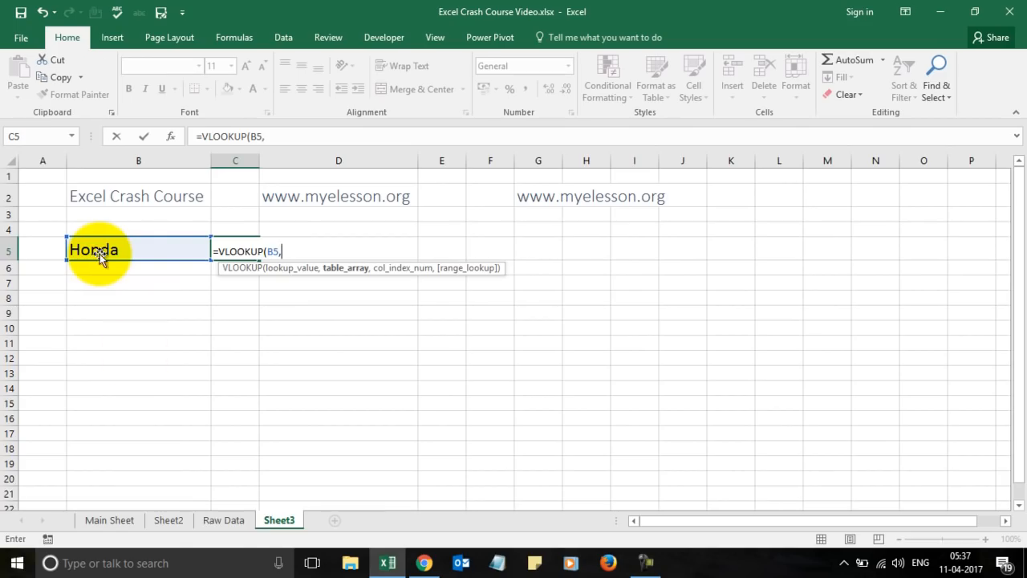
{"action": "left_click", "coordinate": [233, 521]}
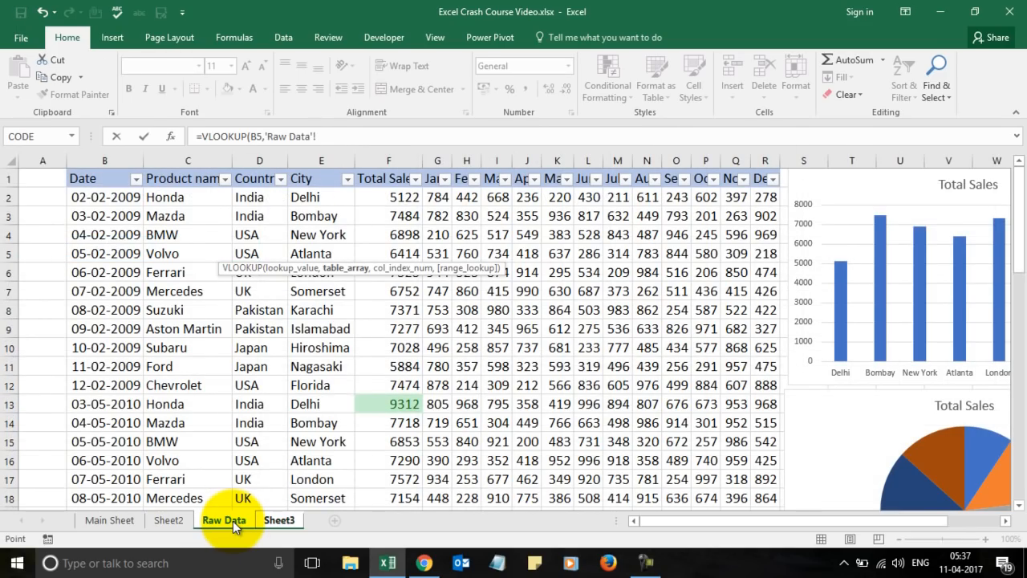
{"action": "key", "text": "Right"}
{"action": "key", "text": "Right"}
{"action": "key", "text": "Up"}
{"action": "key", "text": "shift+Down"}
{"action": "key", "text": "shift+Down"}
{"action": "key", "text": "shift+Down"}
{"action": "key", "text": "shift+Down"}
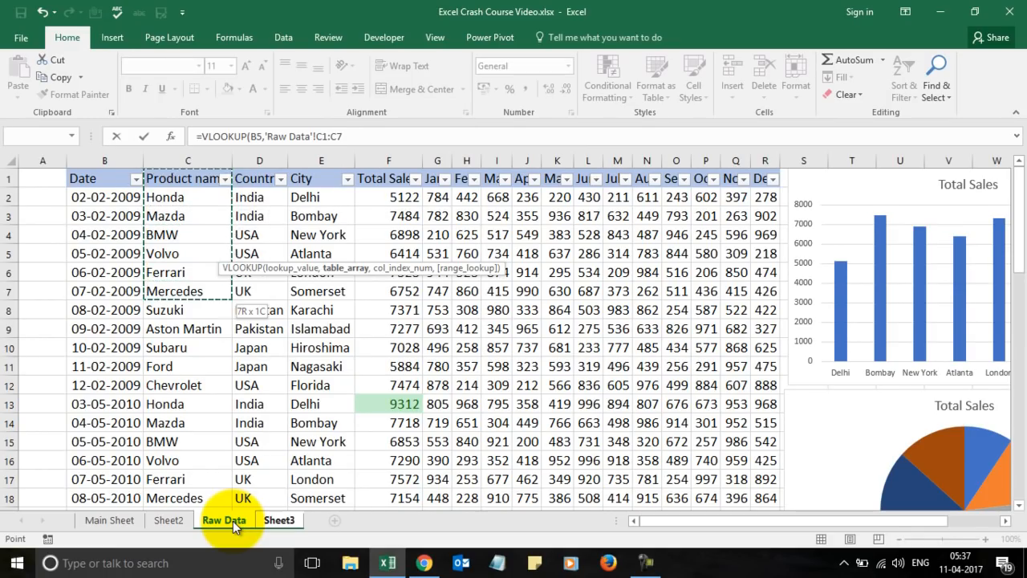
{"action": "key", "text": "shift+Right"}
{"action": "key", "text": "shift+Right"}
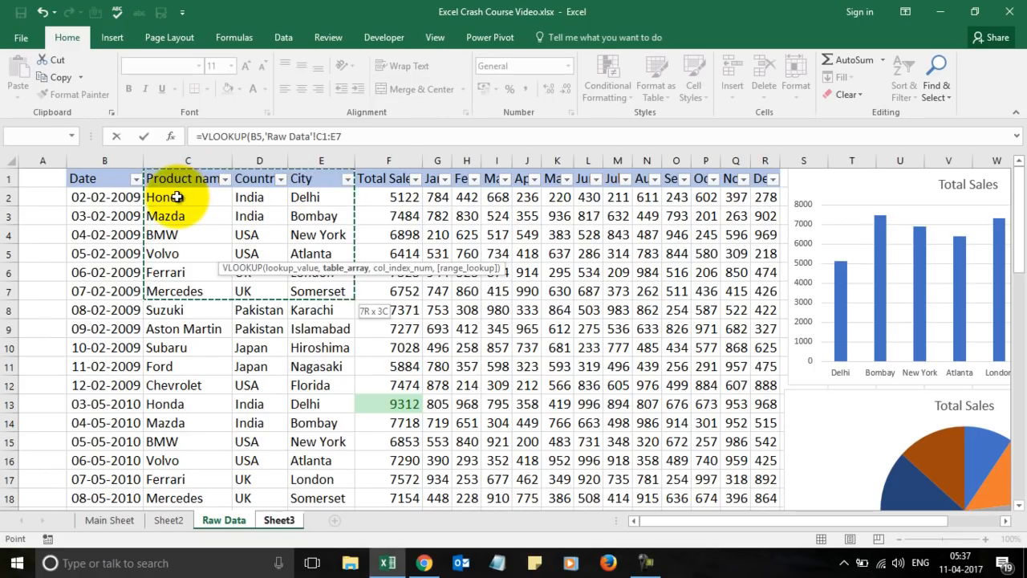
{"action": "key", "text": "shift+Right"}
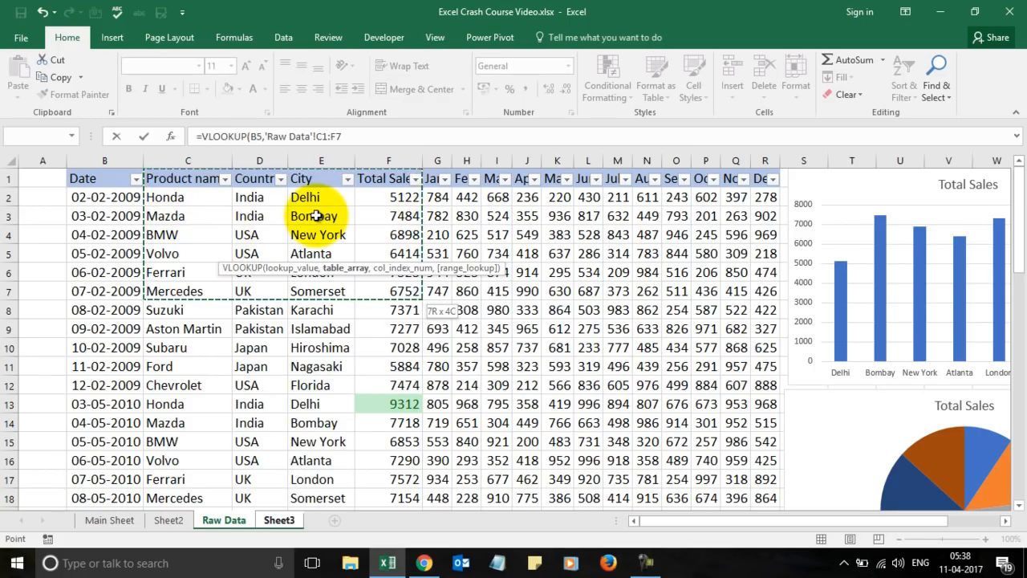
{"action": "key", "text": "shift+Right"}
{"action": "key", "text": "shift+Right"}
{"action": "key", "text": "shift+Right"}
{"action": "key", "text": "shift+Right"}
{"action": "key", "text": "shift+Right"}
{"action": "key", "text": "shift+Right"}
{"action": "key", "text": "shift+Right"}
{"action": "key", "text": "shift+Right"}
{"action": "key", "text": "shift+Right"}
{"action": "key", "text": "shift+Right"}
{"action": "key", "text": "shift+Right"}
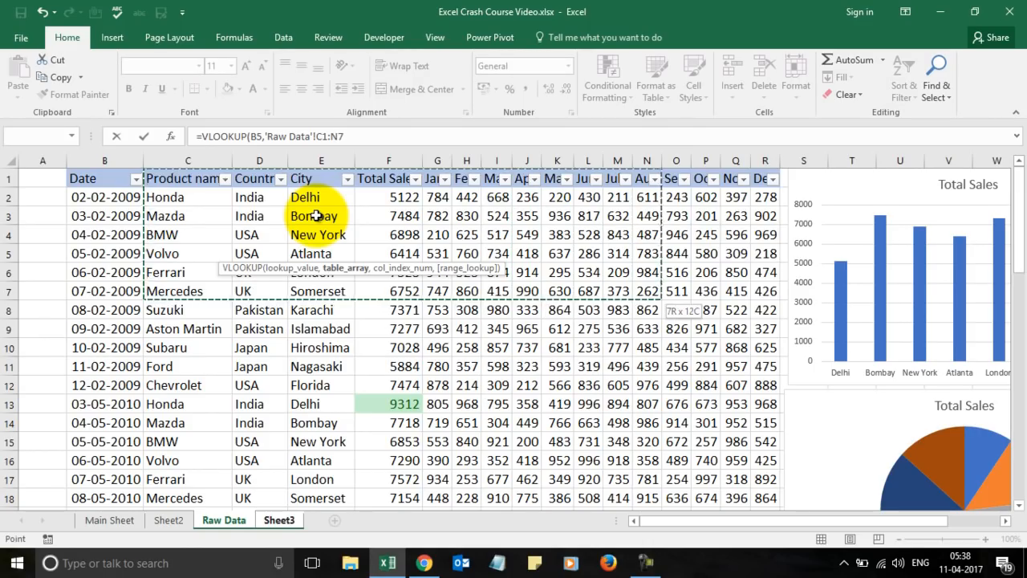
{"action": "key", "text": "shift+Right"}
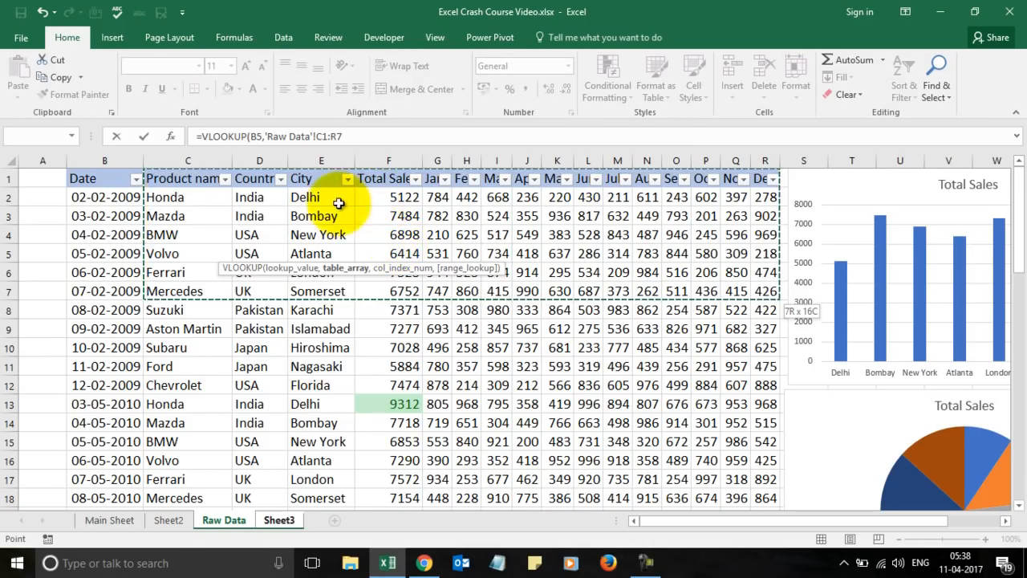
Finish the formula with column index 4 and exact match 0, returning 5122.
{"action": "left_click", "coordinate": [378, 135]}
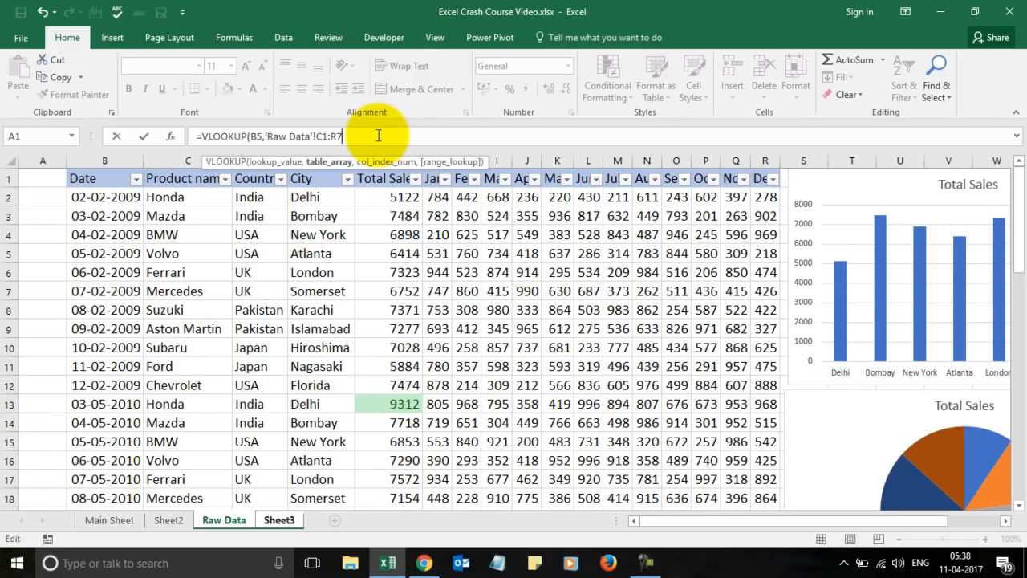
{"action": "type", "text": ","}
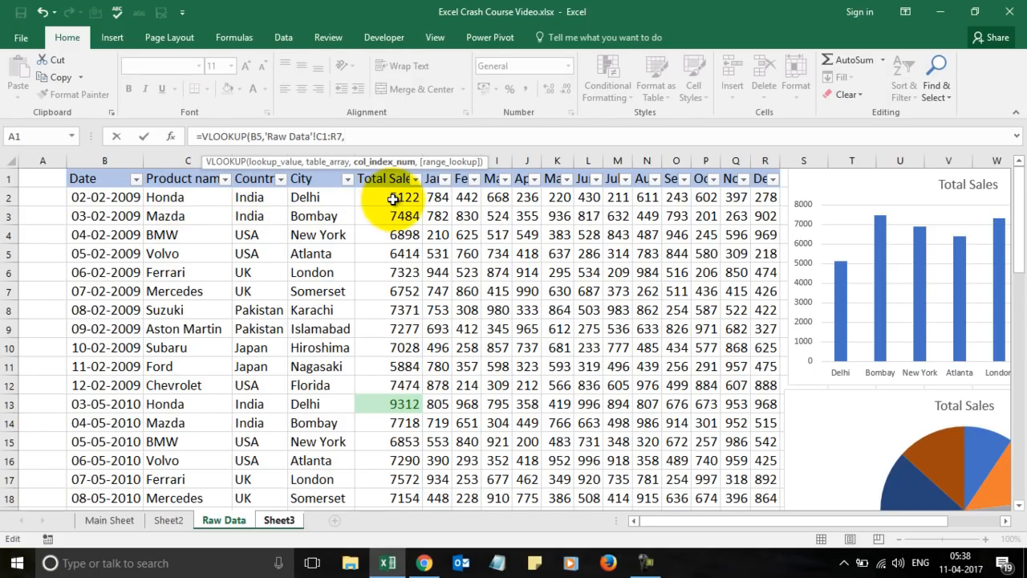
{"action": "type", "text": "4,0"}
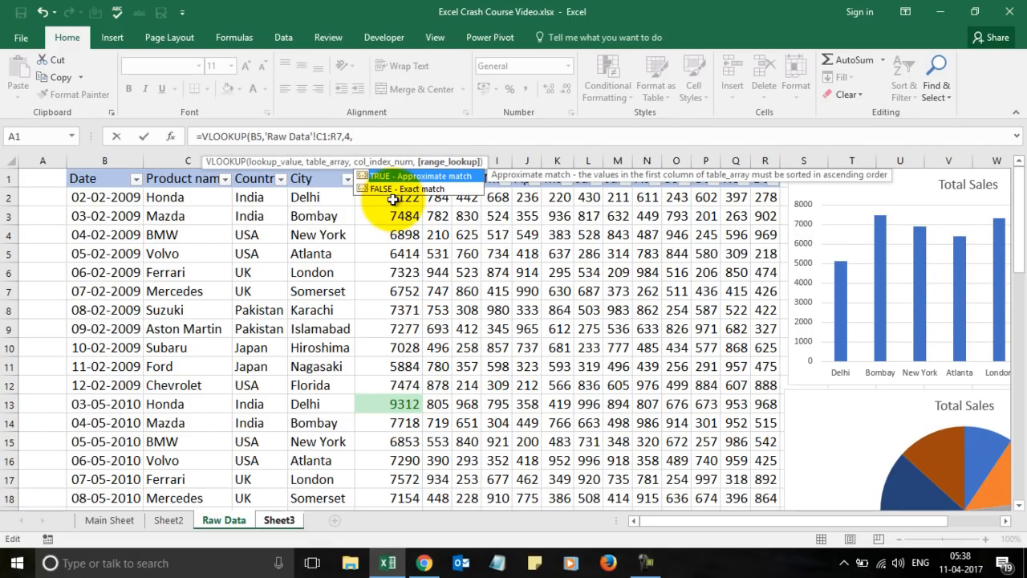
{"action": "type", "text": ")"}
{"action": "key", "text": "Return"}
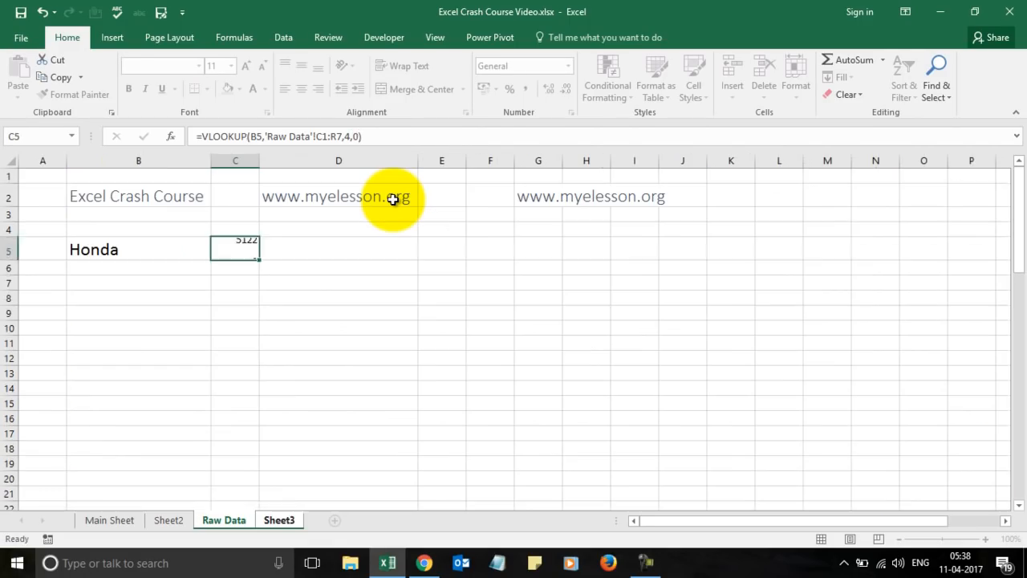
Copy B5's enlarged formatting onto the 5122 result in C5 with Format Painter.
{"action": "key", "text": "Up"}
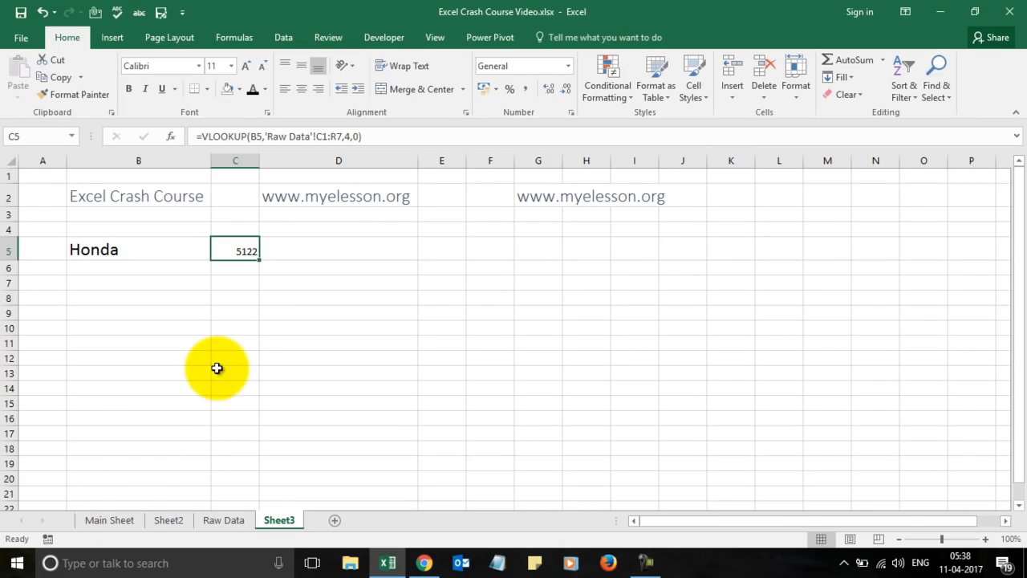
{"action": "left_click", "coordinate": [110, 248]}
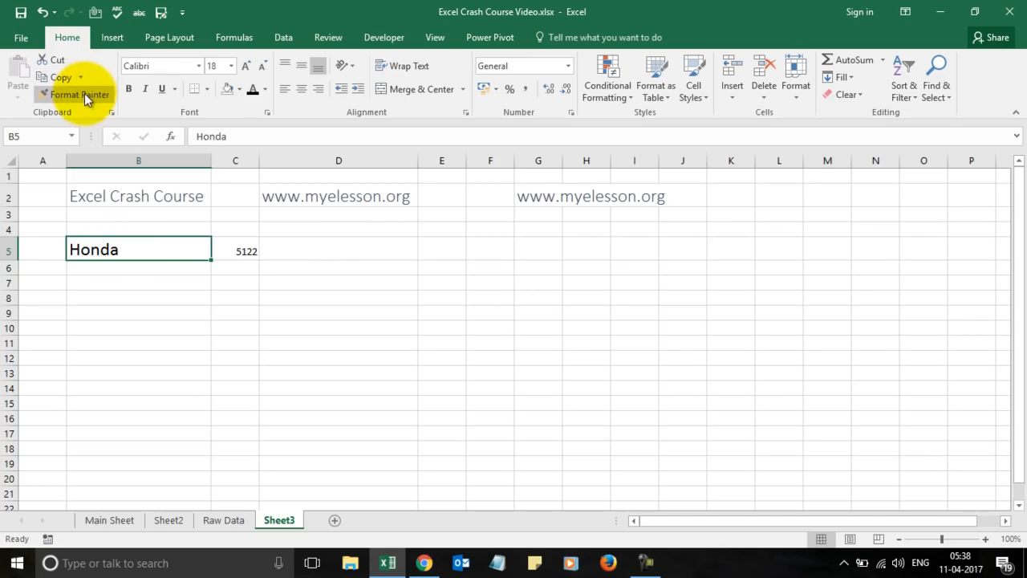
{"action": "left_click", "coordinate": [80, 93]}
{"action": "left_click", "coordinate": [239, 248]}
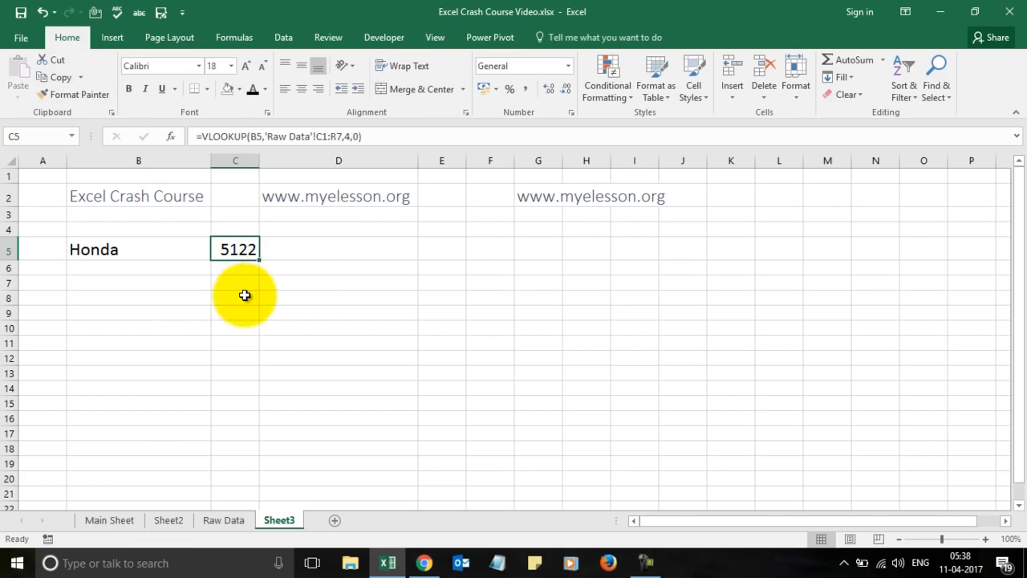
Change Sheet3's B5 to Mazda so C5 shows 7484, then select H5 on the Main Sheet.
{"action": "left_click", "coordinate": [223, 520]}
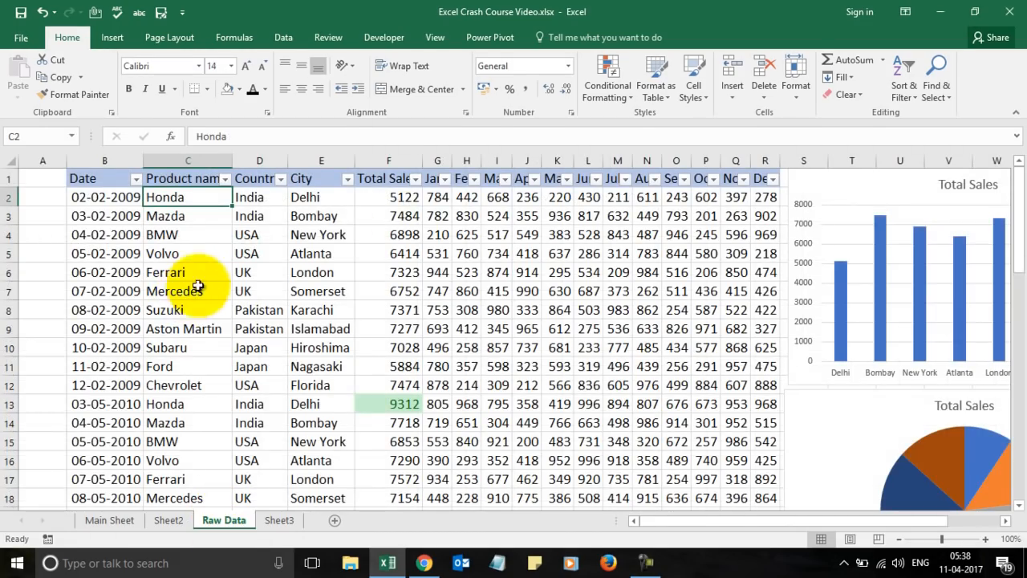
{"action": "left_click", "coordinate": [292, 525]}
{"action": "left_click", "coordinate": [156, 251]}
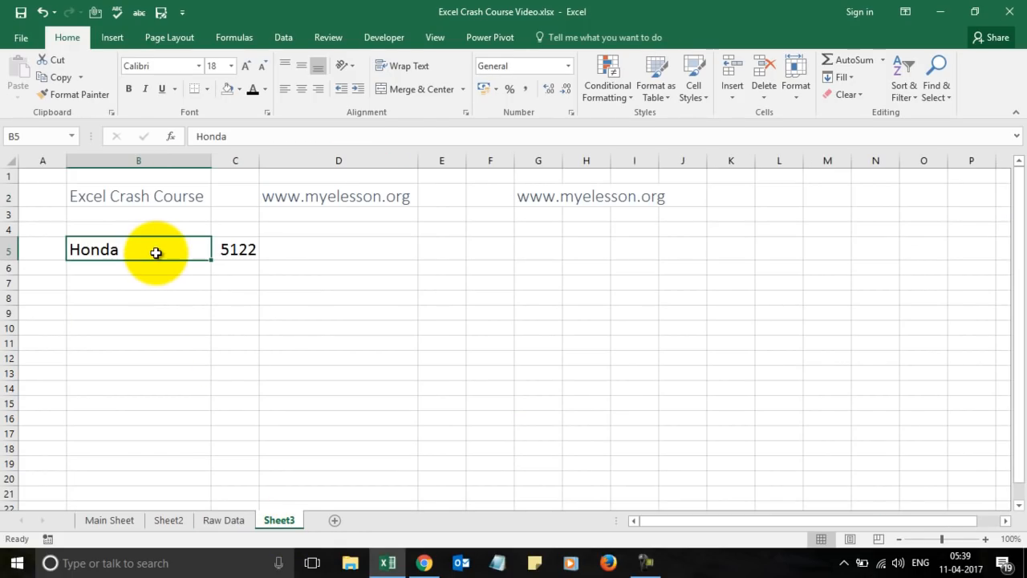
{"action": "type", "text": "Mazda"}
{"action": "key", "text": "Return"}
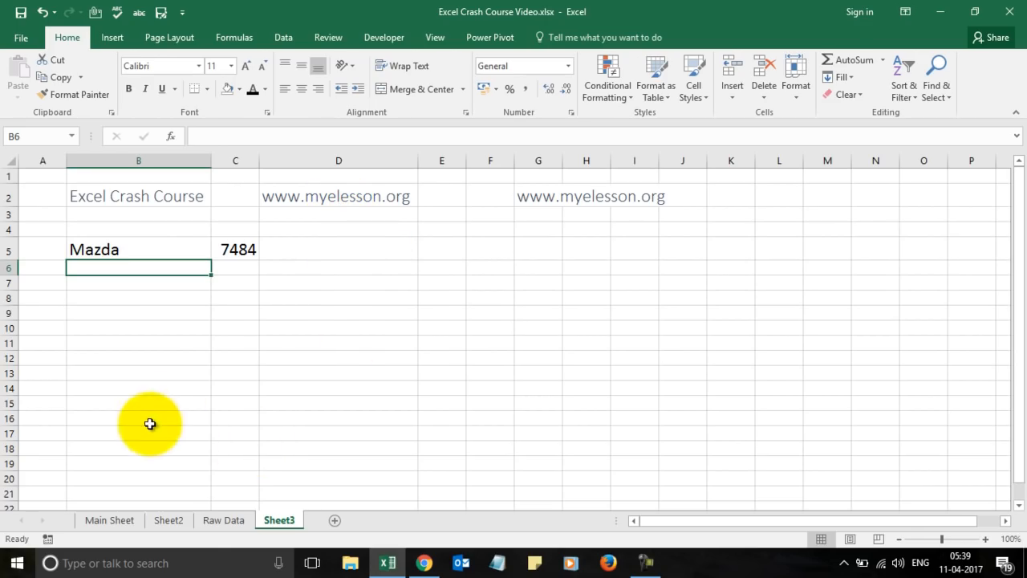
{"action": "left_click", "coordinate": [112, 519]}
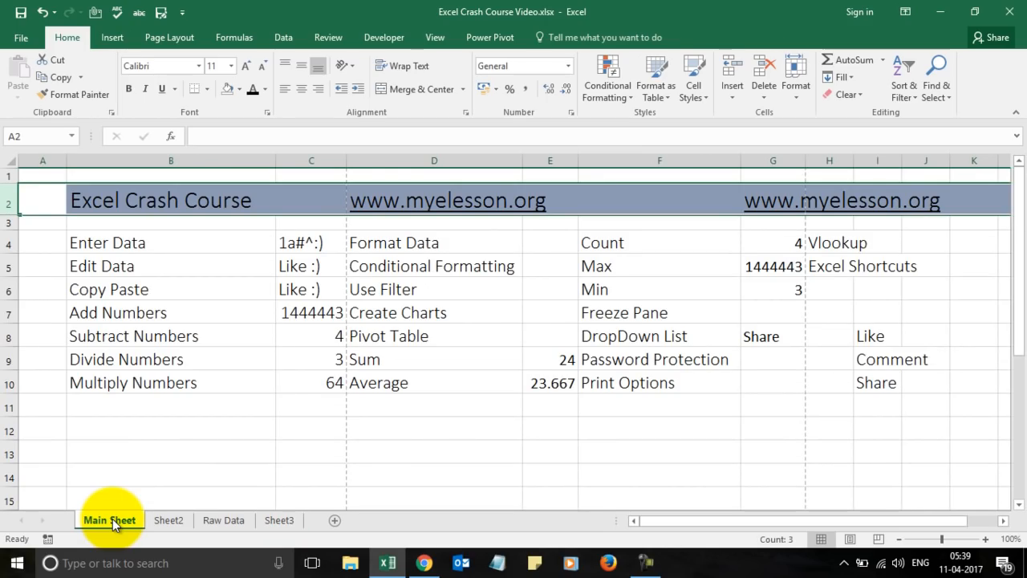
{"action": "left_click", "coordinate": [836, 272]}
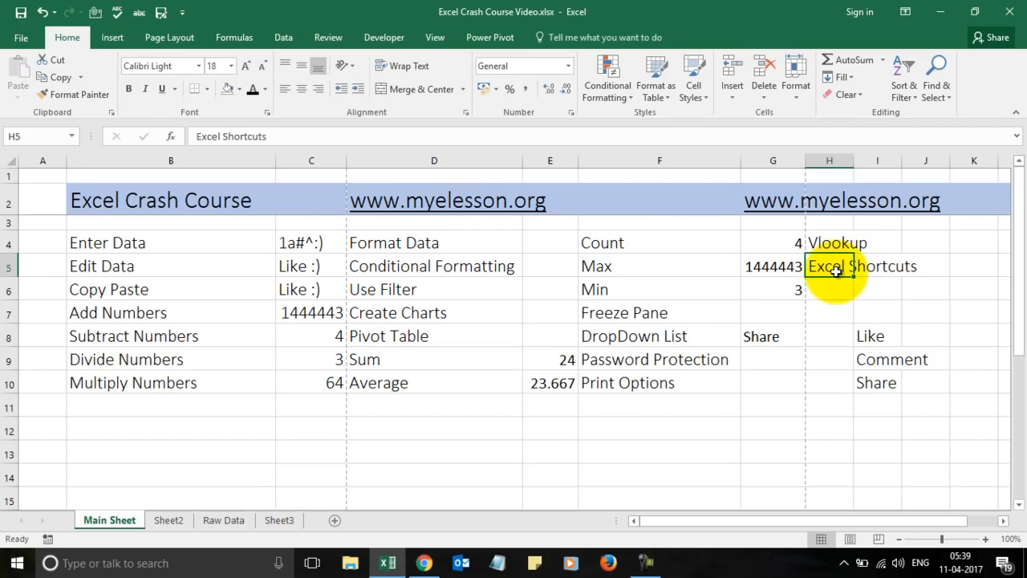
Bring up the myelesson.org training page and scroll to the Download Shortcuts link.
{"action": "left_click", "coordinate": [425, 563]}
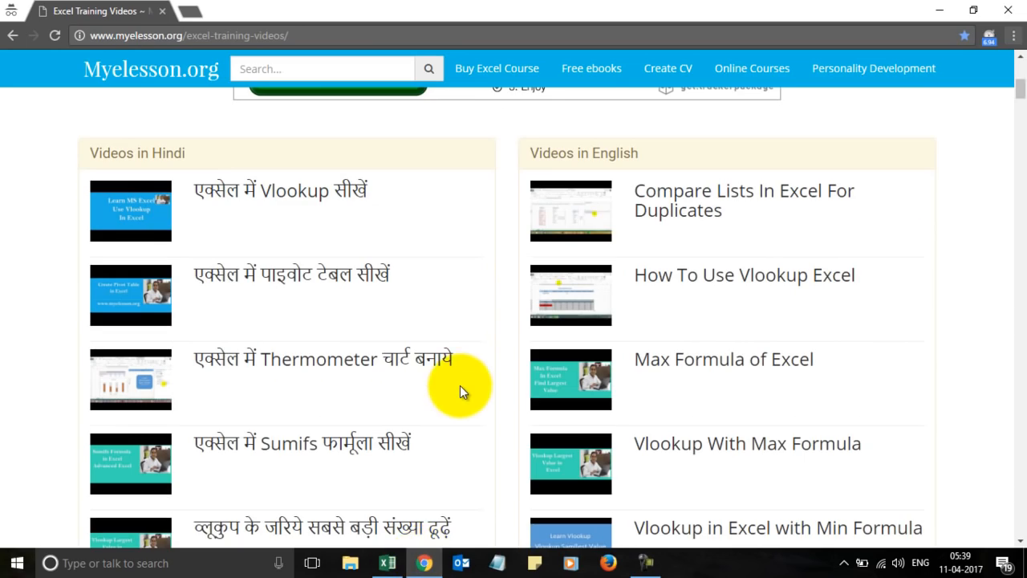
{"action": "scroll", "coordinate": [460, 391], "scroll_direction": "down", "scroll_amount": 20}
{"action": "scroll", "coordinate": [707, 256], "scroll_direction": "up", "scroll_amount": 3}
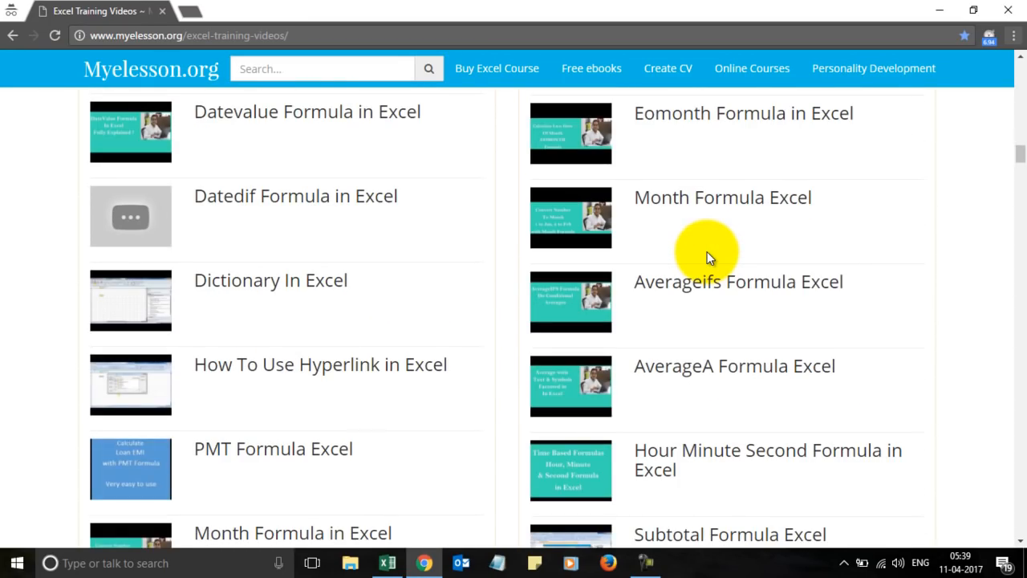
{"action": "key", "text": "End"}
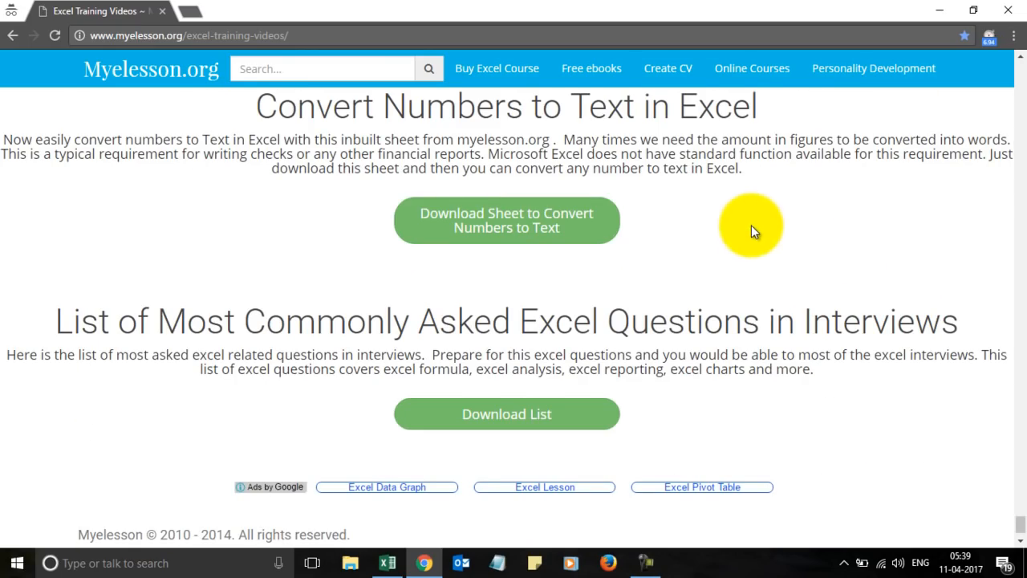
{"action": "scroll", "coordinate": [751, 228], "scroll_direction": "up", "scroll_amount": 2}
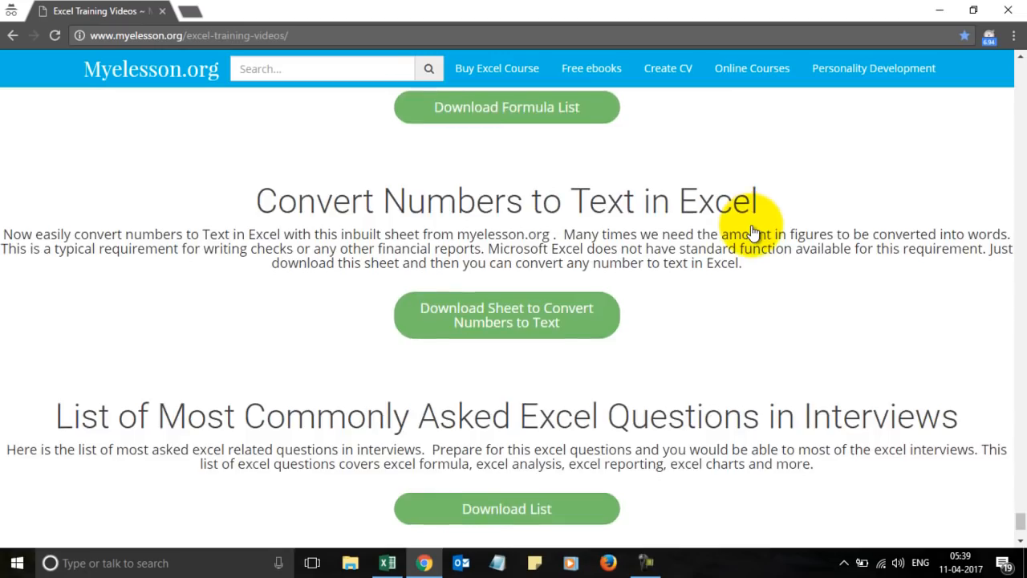
{"action": "scroll", "coordinate": [758, 209], "scroll_direction": "up", "scroll_amount": 2}
{"action": "scroll", "coordinate": [764, 193], "scroll_direction": "up", "scroll_amount": 2}
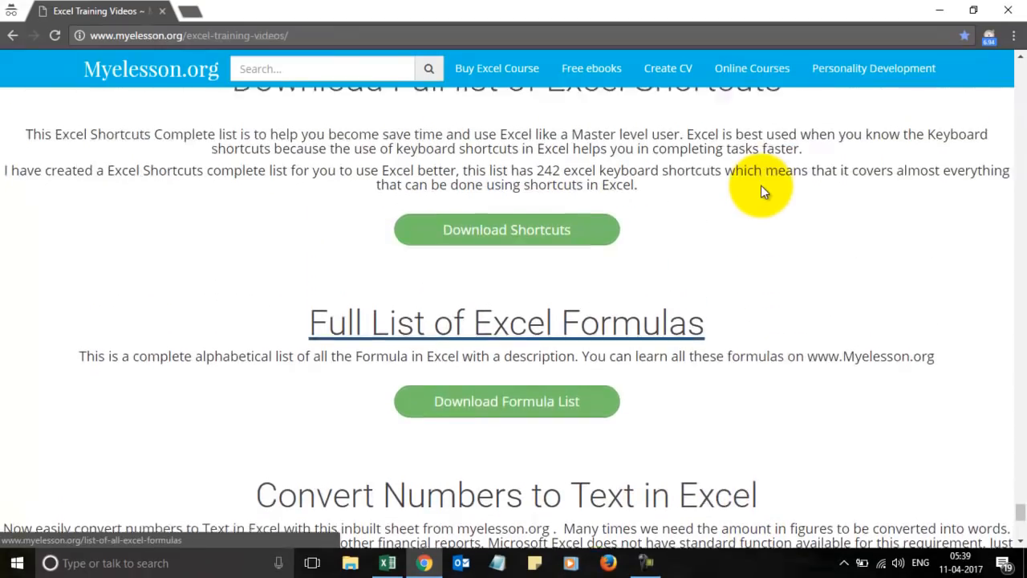
{"action": "scroll", "coordinate": [762, 186], "scroll_direction": "up", "scroll_amount": 1}
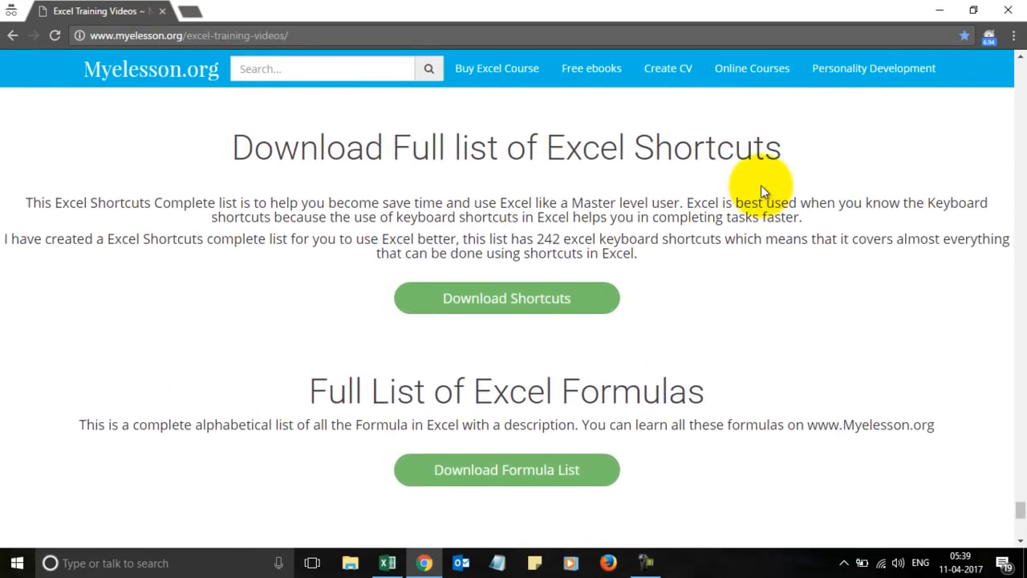
{"action": "scroll", "coordinate": [506, 321], "scroll_direction": "up", "scroll_amount": 3}
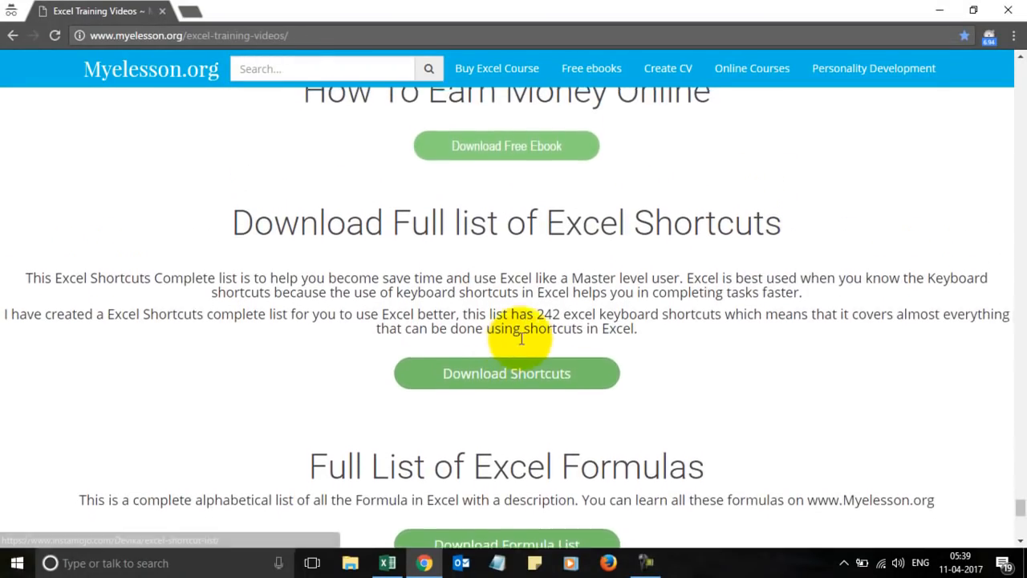
{"action": "scroll", "coordinate": [463, 368], "scroll_direction": "up", "scroll_amount": 1}
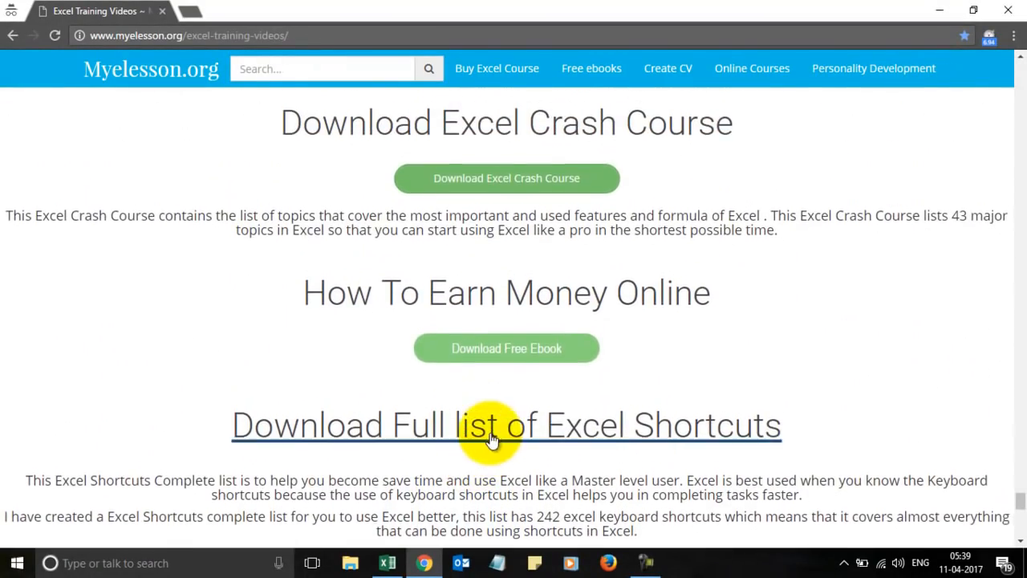
{"action": "scroll", "coordinate": [493, 376], "scroll_direction": "down", "scroll_amount": 2}
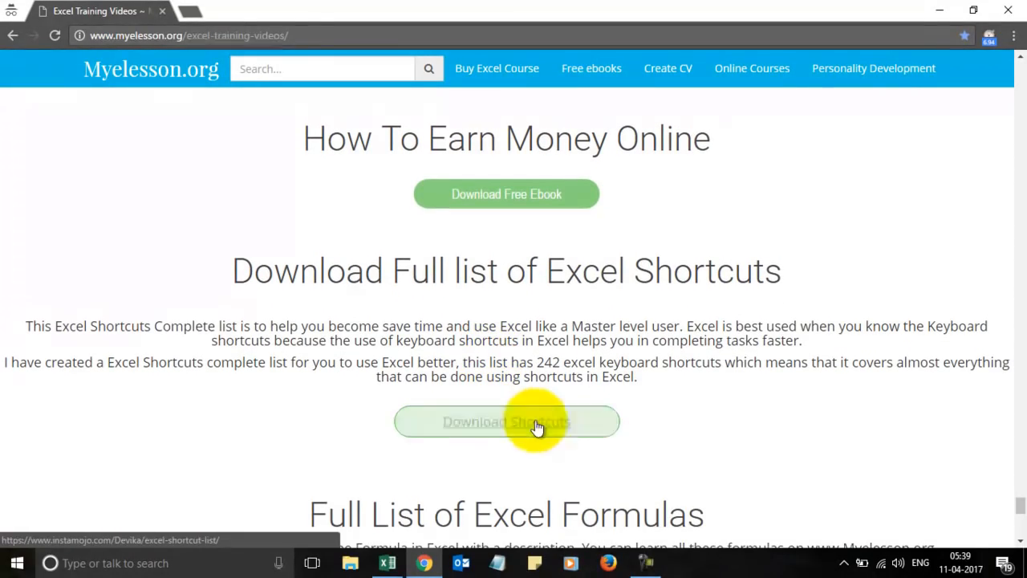
Open the Excel Shortcuts Complete List page, download the shortcut list, and return to Excel.
{"action": "left_click", "coordinate": [518, 275]}
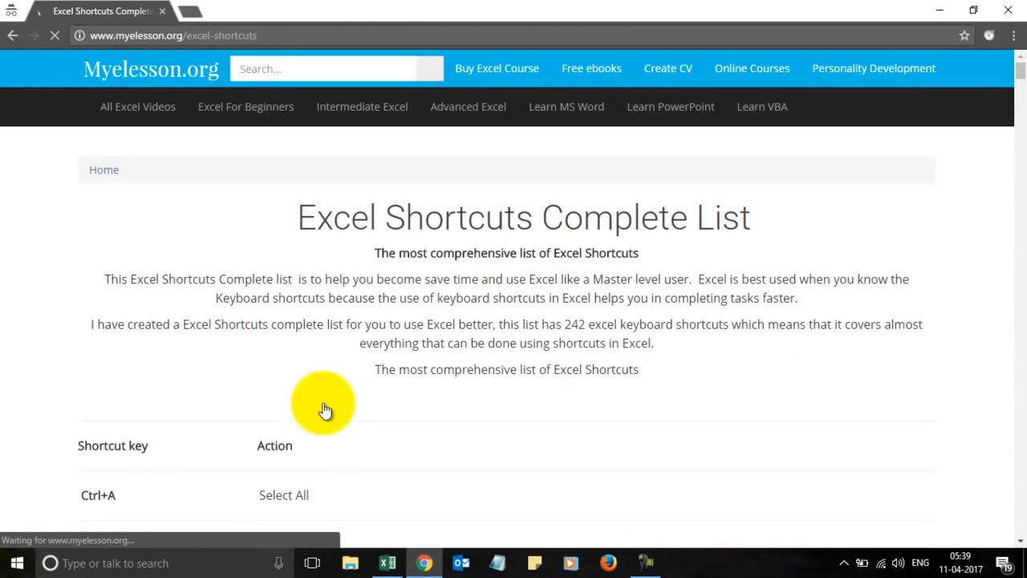
{"action": "scroll", "coordinate": [323, 411], "scroll_direction": "down", "scroll_amount": 2}
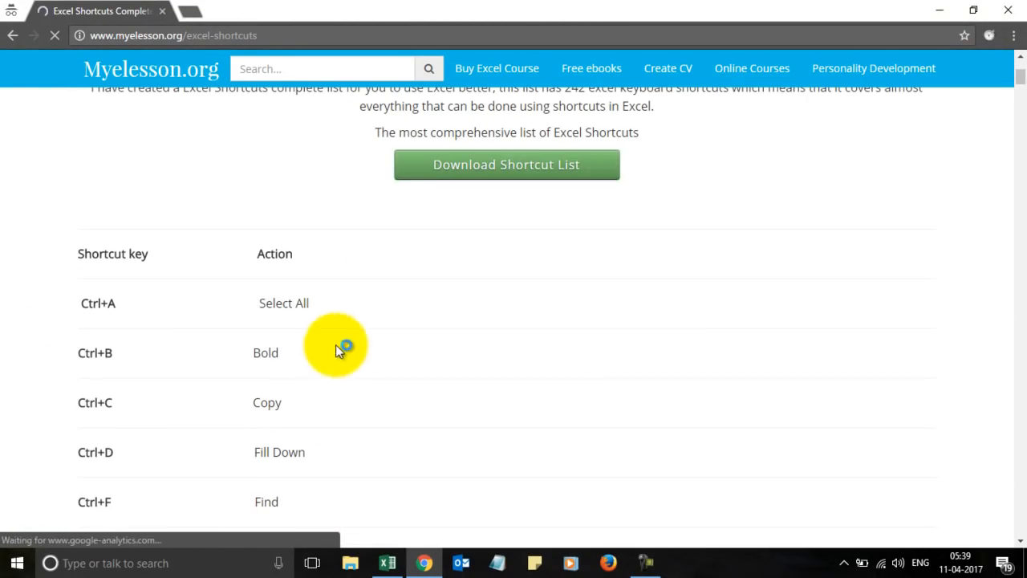
{"action": "left_click", "coordinate": [518, 178]}
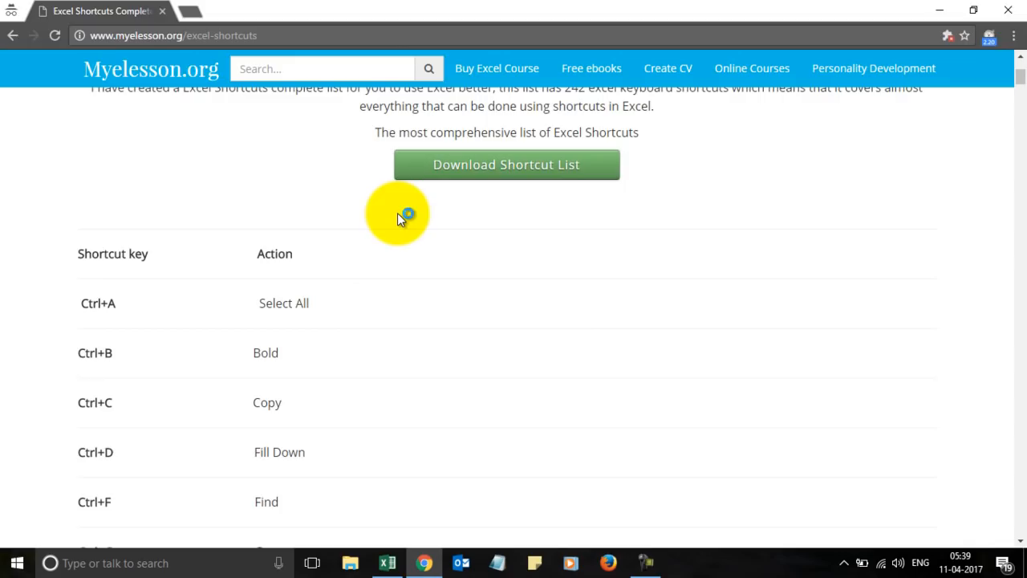
{"action": "key", "text": "alt+Tab"}
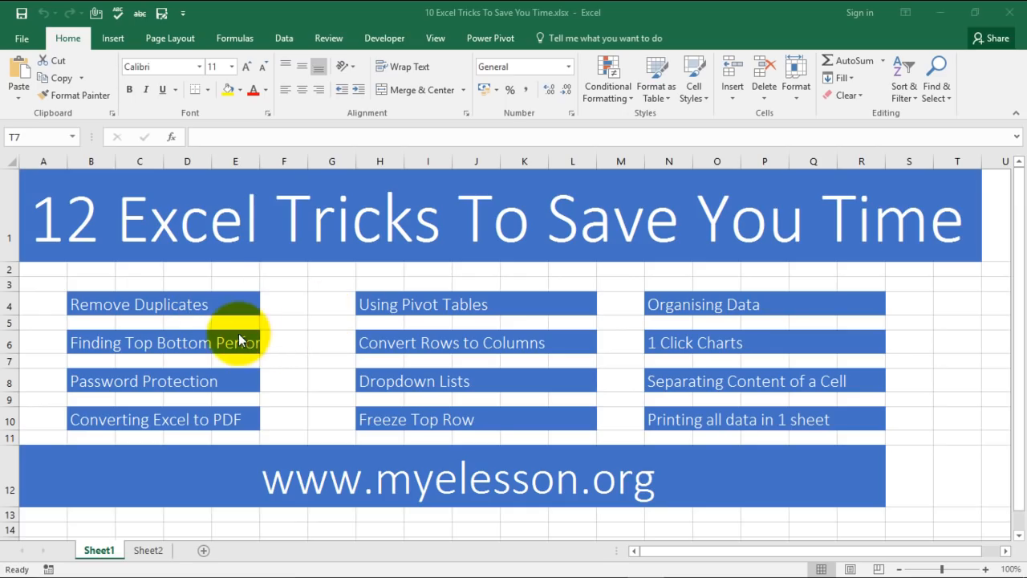
Go to the top of Sheet2 and select the twelve Remove Duplicates numbers in C4:C15.
{"action": "left_click", "coordinate": [148, 550]}
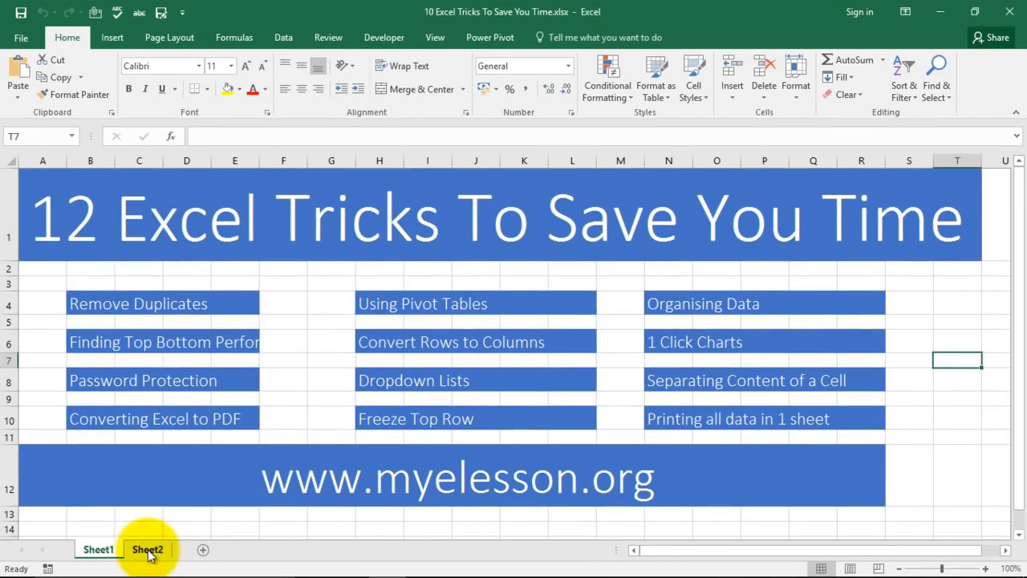
{"action": "scroll", "coordinate": [230, 417], "scroll_direction": "up", "scroll_amount": 20}
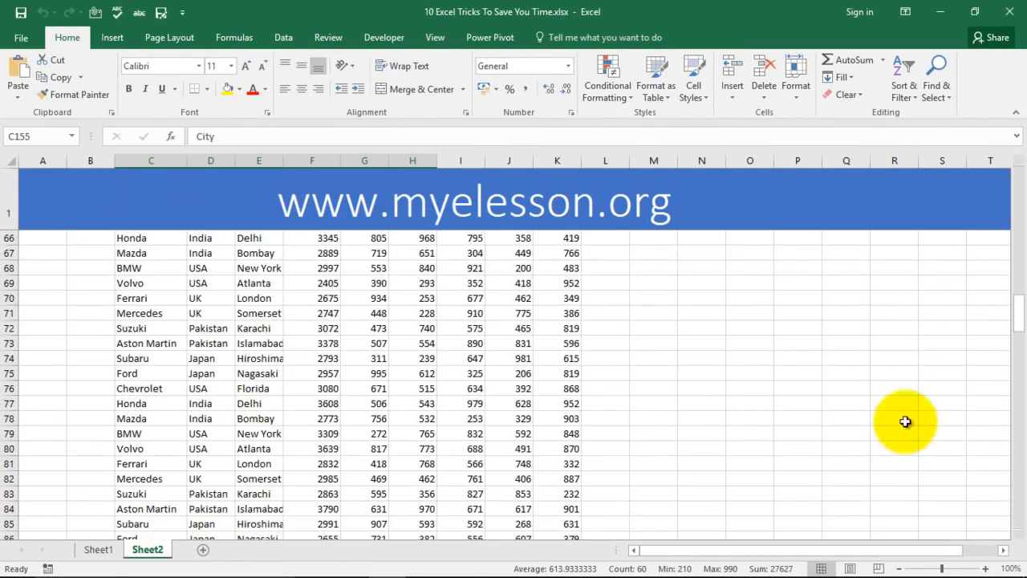
{"action": "left_click_drag", "start_coordinate": [1015, 321], "coordinate": [1019, 181]}
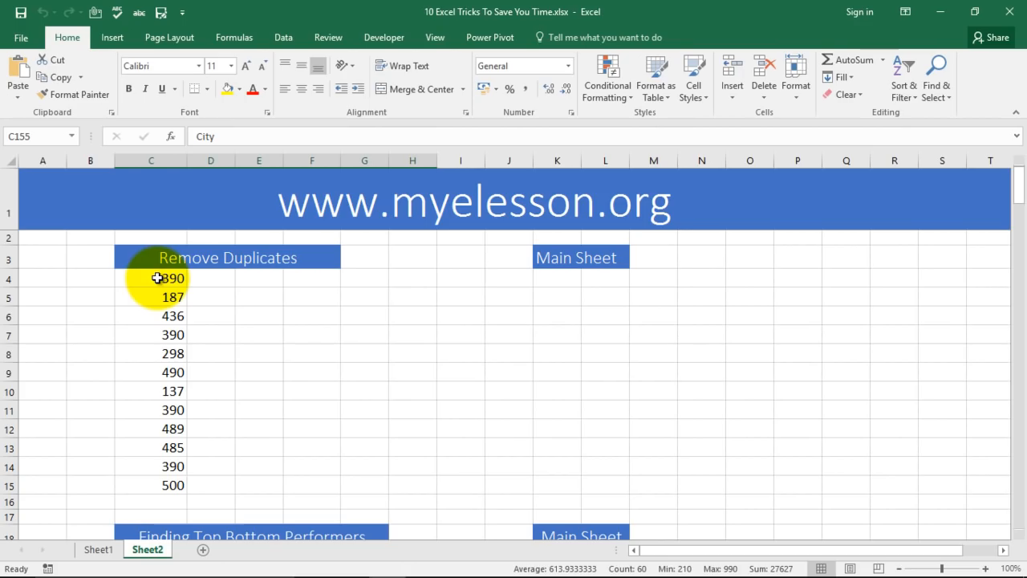
{"action": "left_click_drag", "start_coordinate": [158, 278], "coordinate": [171, 475]}
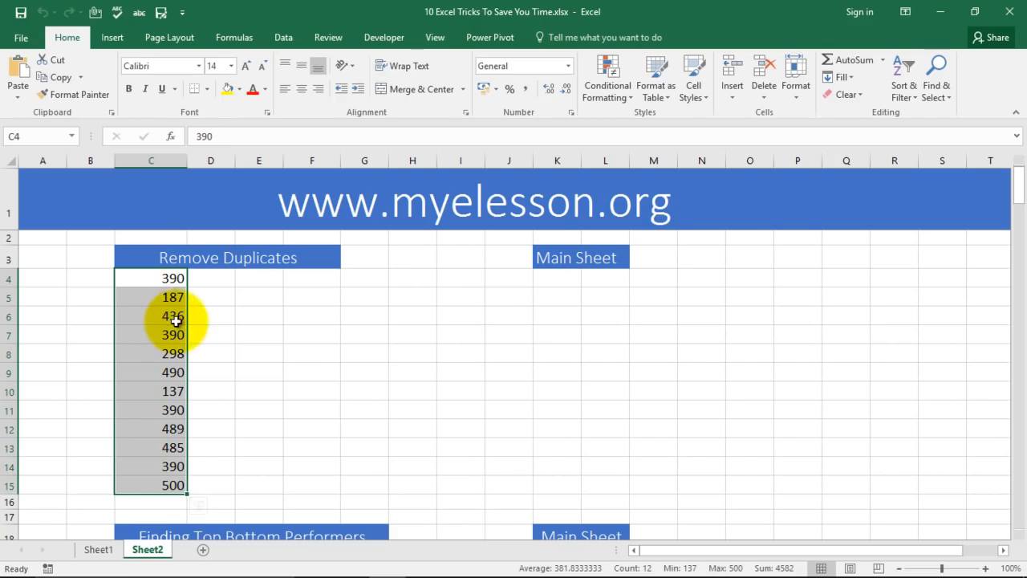
Run Remove Duplicates on C4:C15, continuing with the current selection only.
{"action": "left_click", "coordinate": [285, 38]}
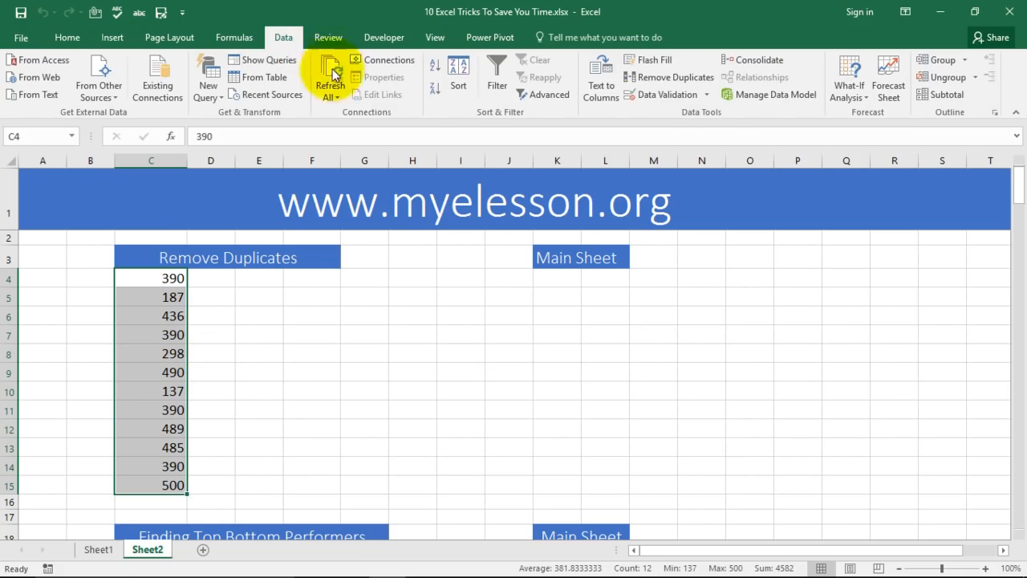
{"action": "left_click", "coordinate": [682, 80]}
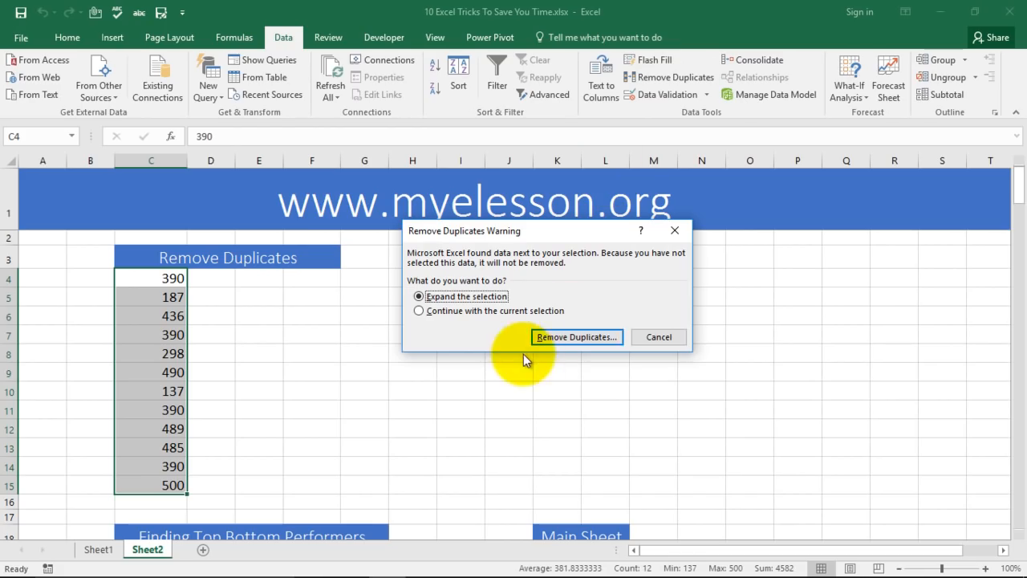
{"action": "left_click", "coordinate": [461, 313]}
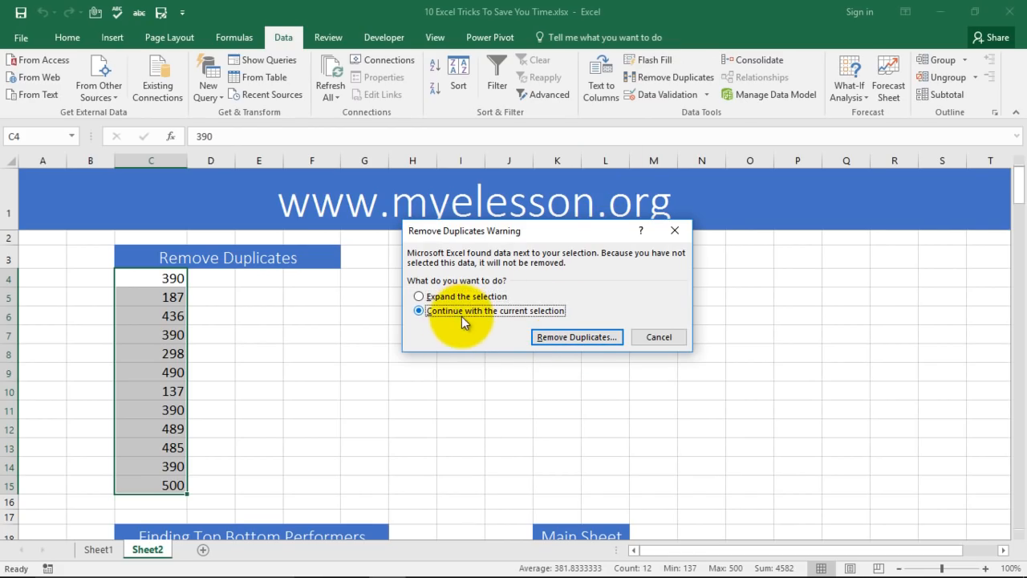
{"action": "left_click", "coordinate": [572, 338]}
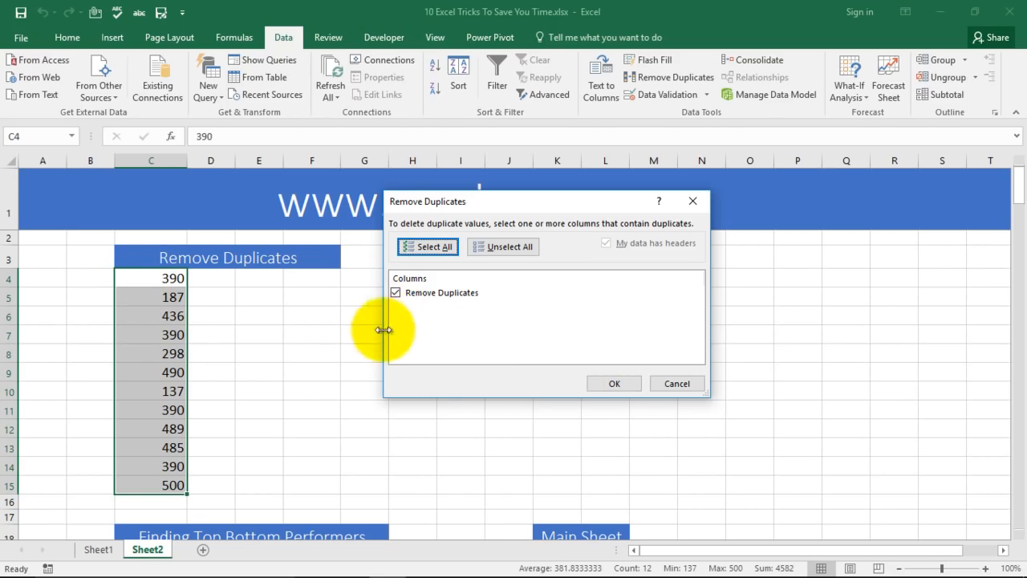
{"action": "left_click", "coordinate": [614, 383]}
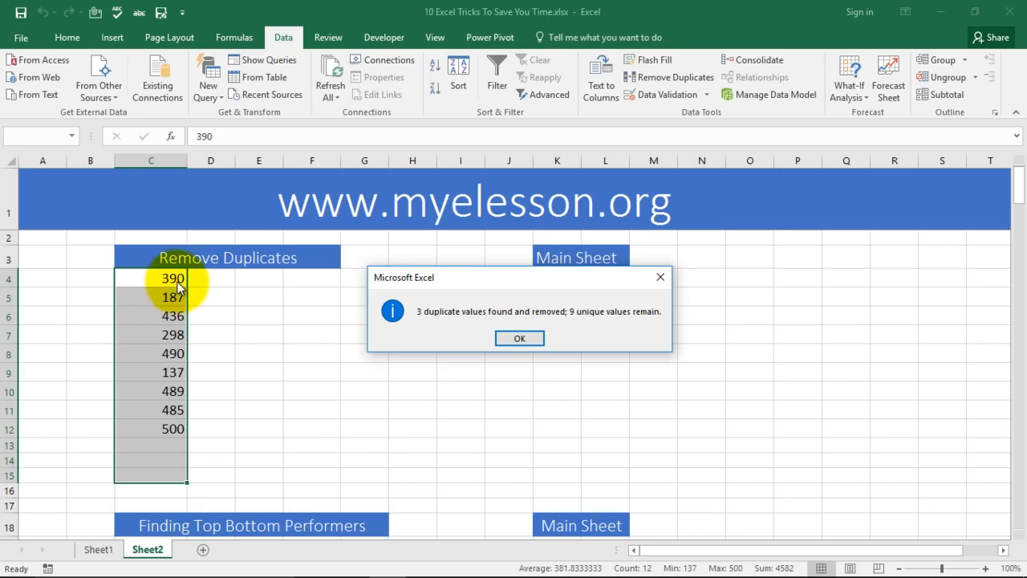
{"action": "left_click", "coordinate": [517, 338]}
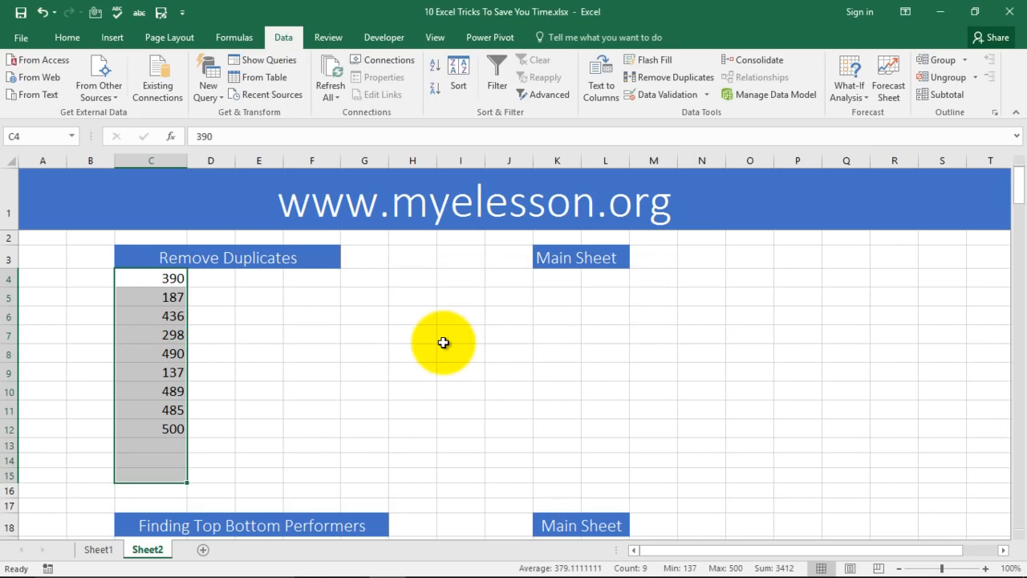
Undo the removal and point out the repeated 390 values in C7, C11 and C14.
{"action": "key", "text": "ctrl+z"}
{"action": "left_click", "coordinate": [180, 278]}
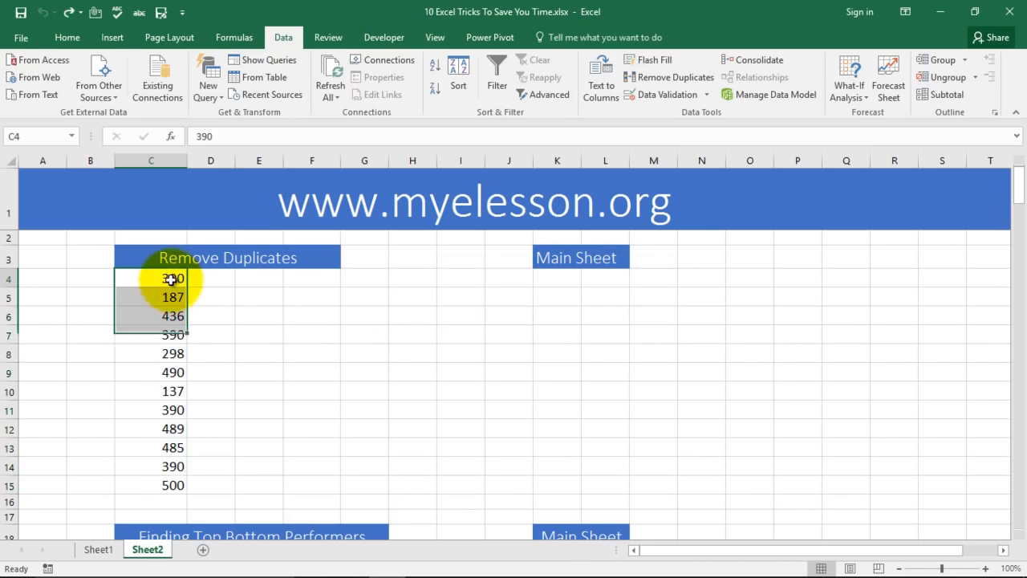
{"action": "left_click", "coordinate": [181, 335]}
{"action": "left_click", "coordinate": [183, 410]}
{"action": "left_click", "coordinate": [182, 466]}
Reselect C4:C15 and retry Remove Duplicates with an expanded selection, dismissing the merged-cells warning.
{"action": "left_click_drag", "start_coordinate": [181, 278], "coordinate": [177, 485]}
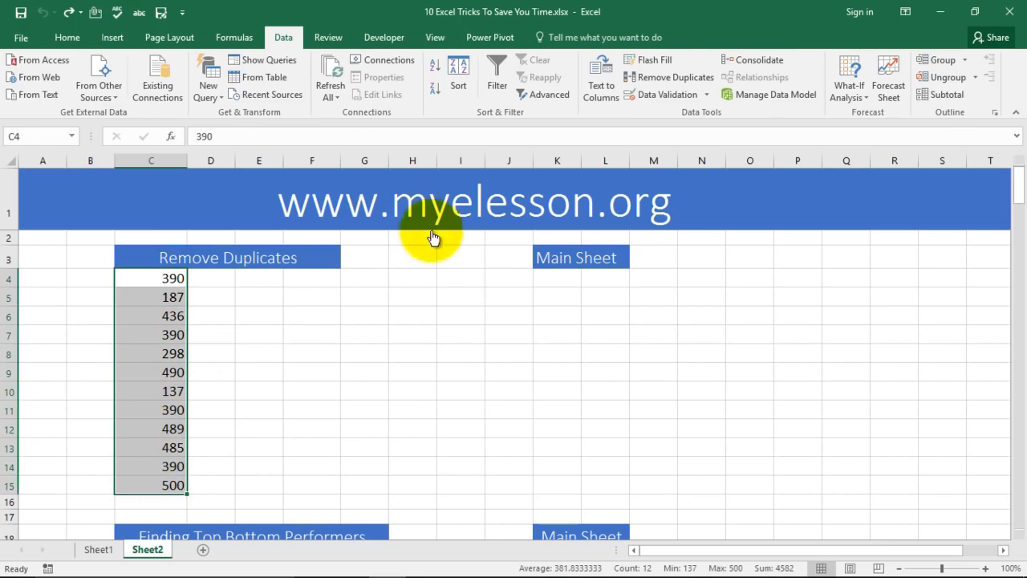
{"action": "left_click", "coordinate": [654, 75]}
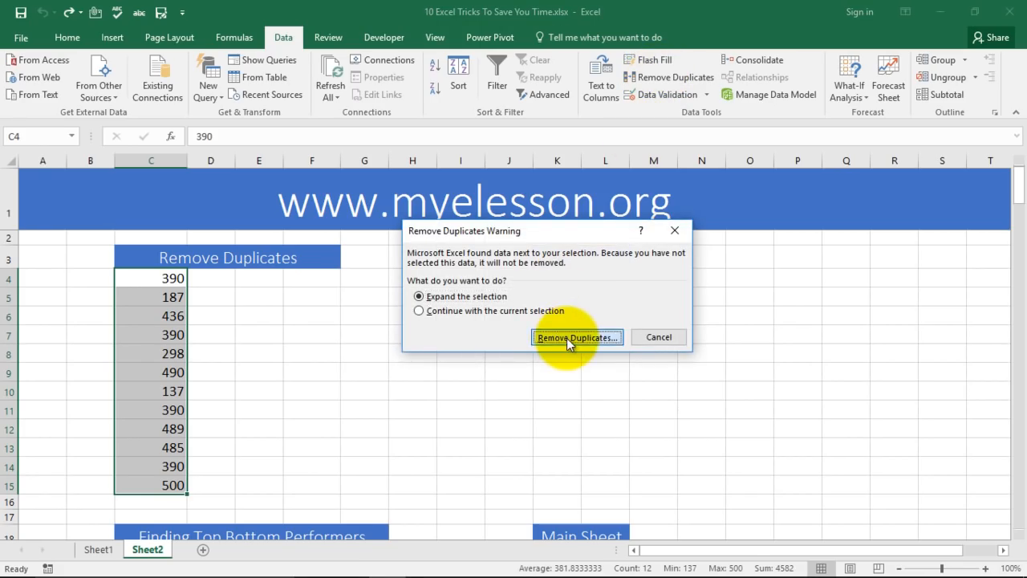
{"action": "left_click", "coordinate": [574, 337]}
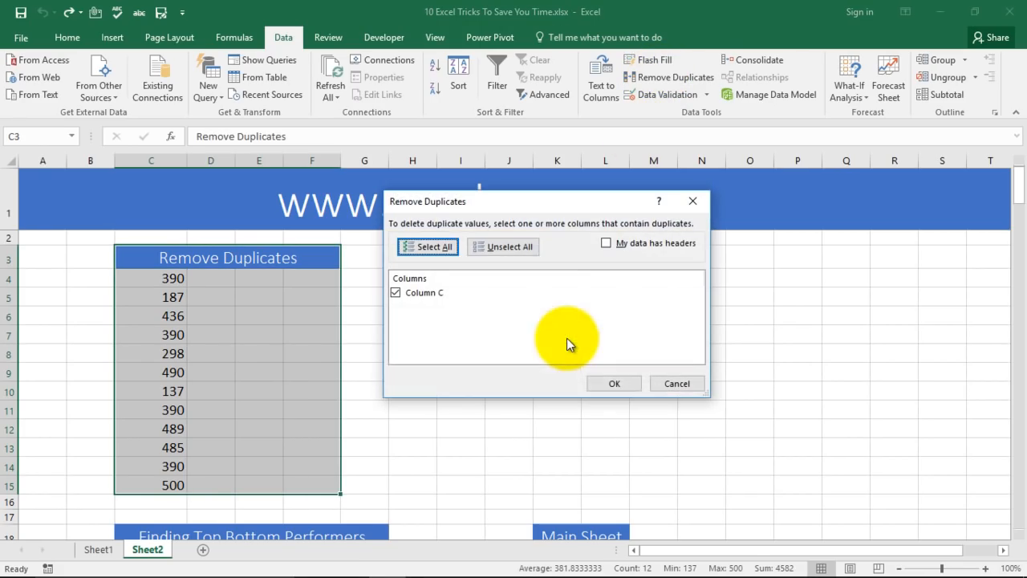
{"action": "left_click", "coordinate": [612, 384]}
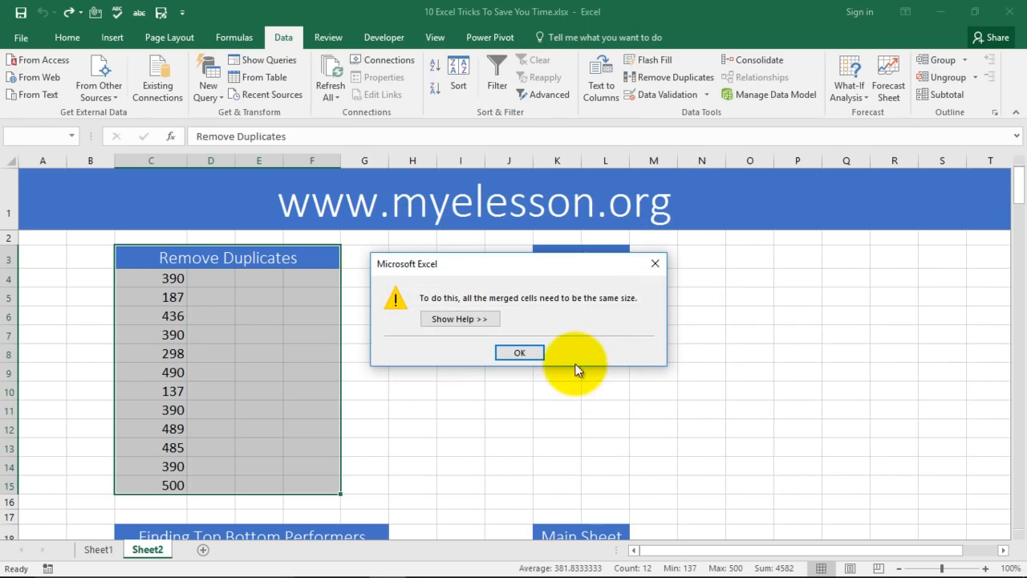
{"action": "left_click", "coordinate": [525, 351]}
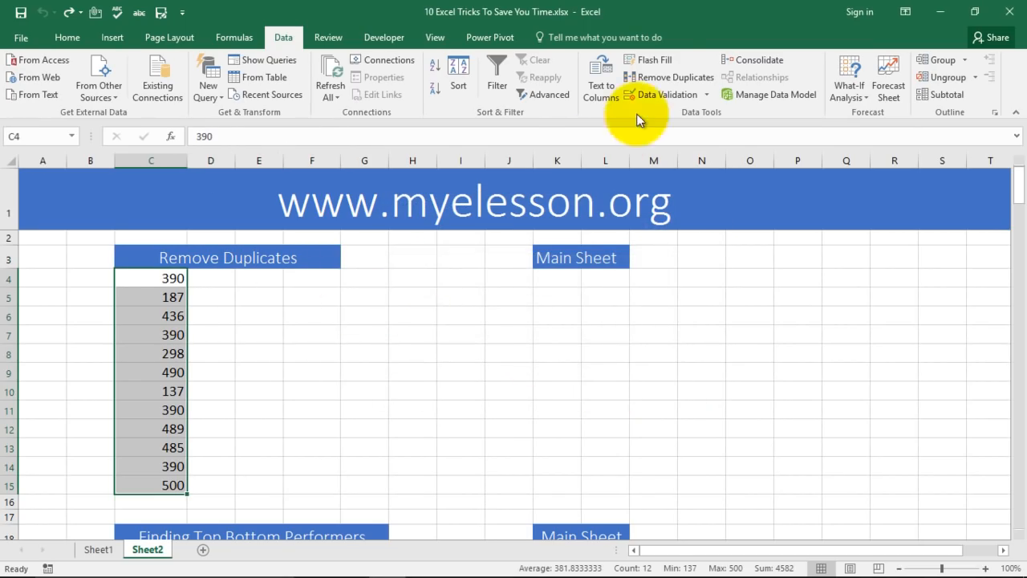
Remove duplicates from the numbers only, leaving nine unique values in C4:C12.
{"action": "left_click", "coordinate": [675, 76]}
{"action": "left_click", "coordinate": [469, 309]}
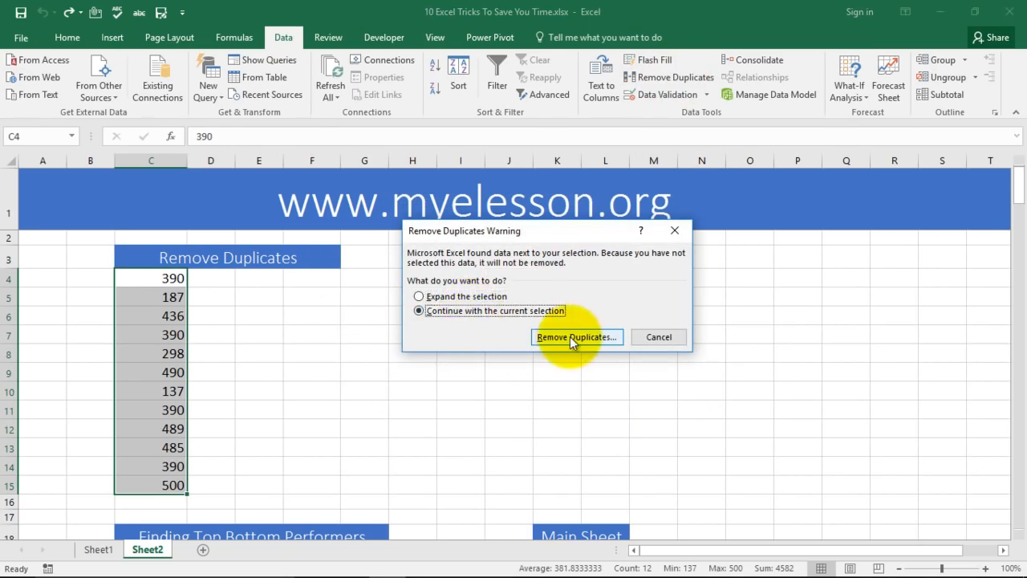
{"action": "left_click", "coordinate": [570, 336]}
{"action": "left_click", "coordinate": [615, 383]}
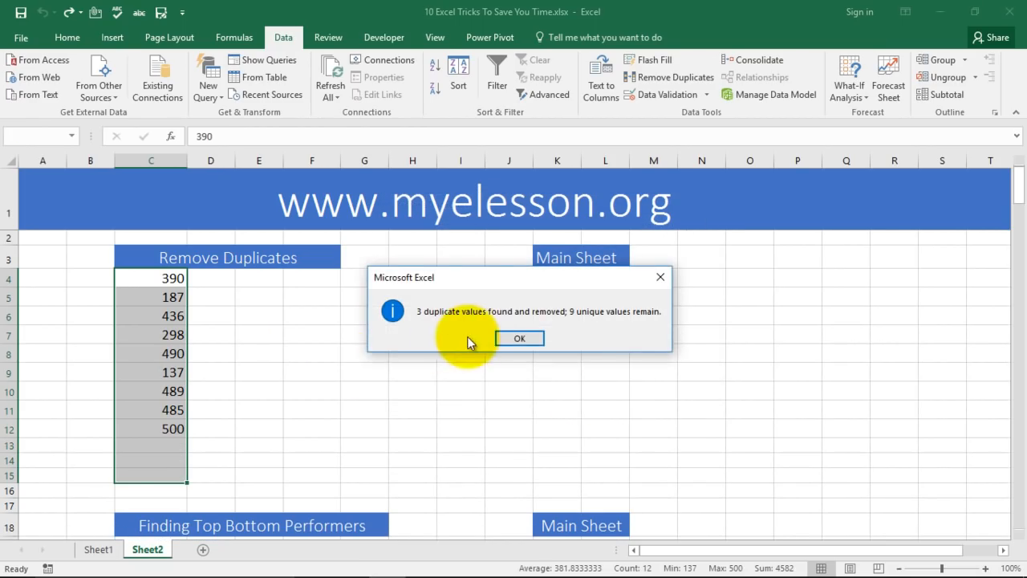
{"action": "left_click", "coordinate": [514, 337]}
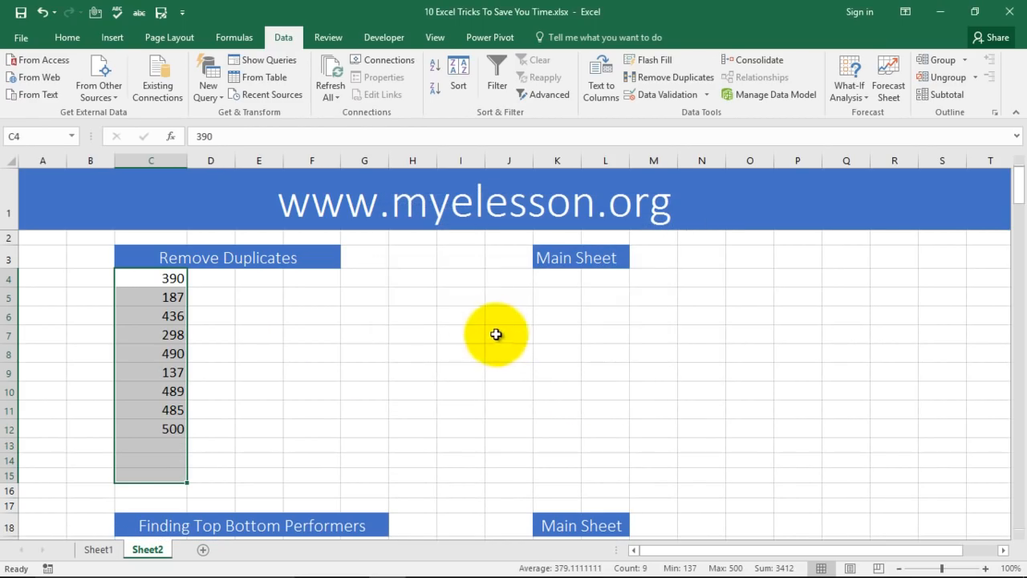
{"action": "left_click", "coordinate": [378, 329]}
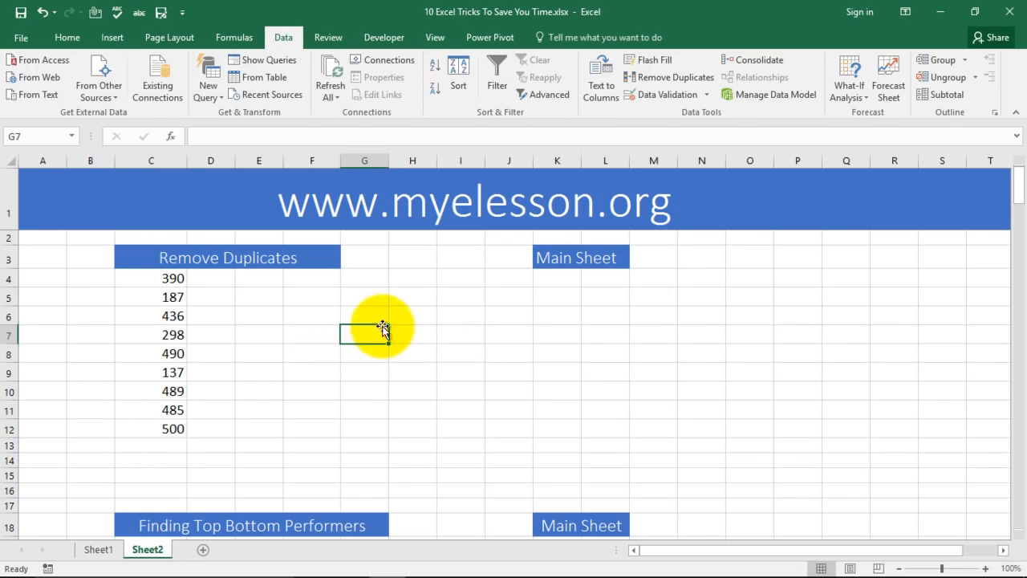
Apply an Above Average rule to C19:C30 with Green Fill with Dark Green Text.
{"action": "scroll", "coordinate": [383, 329], "scroll_direction": "down", "scroll_amount": 5}
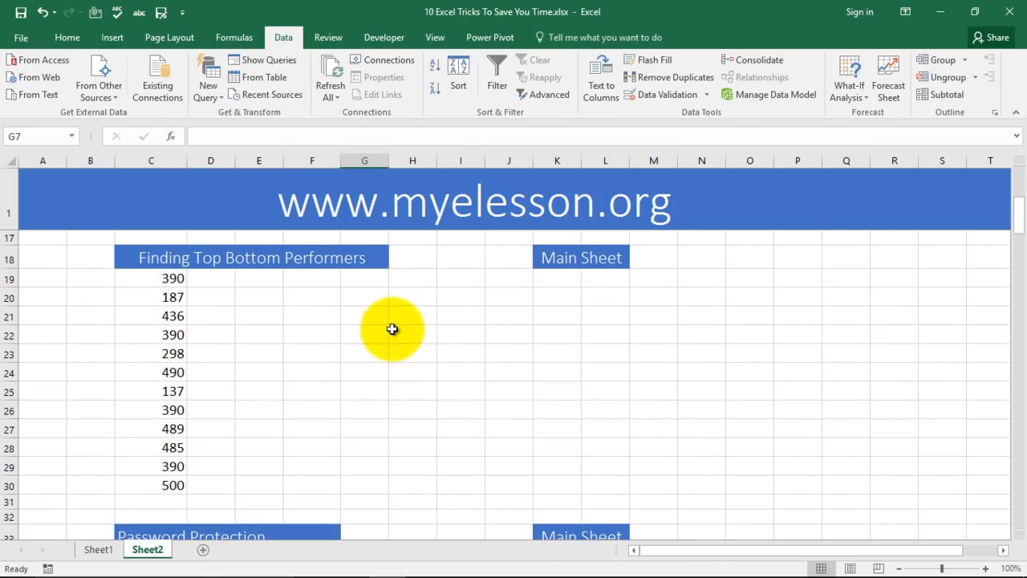
{"action": "left_click", "coordinate": [163, 277]}
{"action": "left_click_drag", "start_coordinate": [163, 277], "coordinate": [156, 485]}
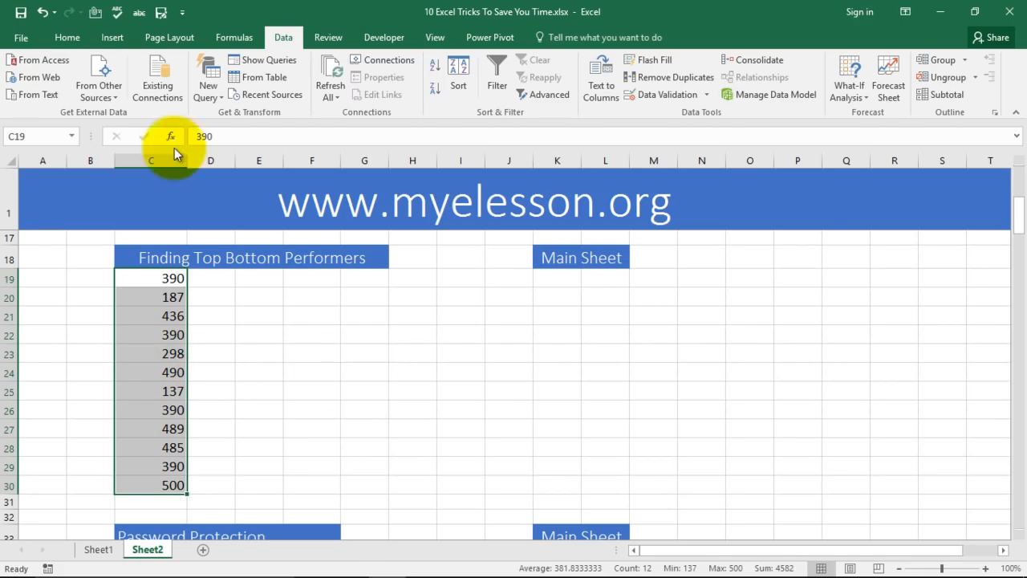
{"action": "left_click", "coordinate": [67, 38]}
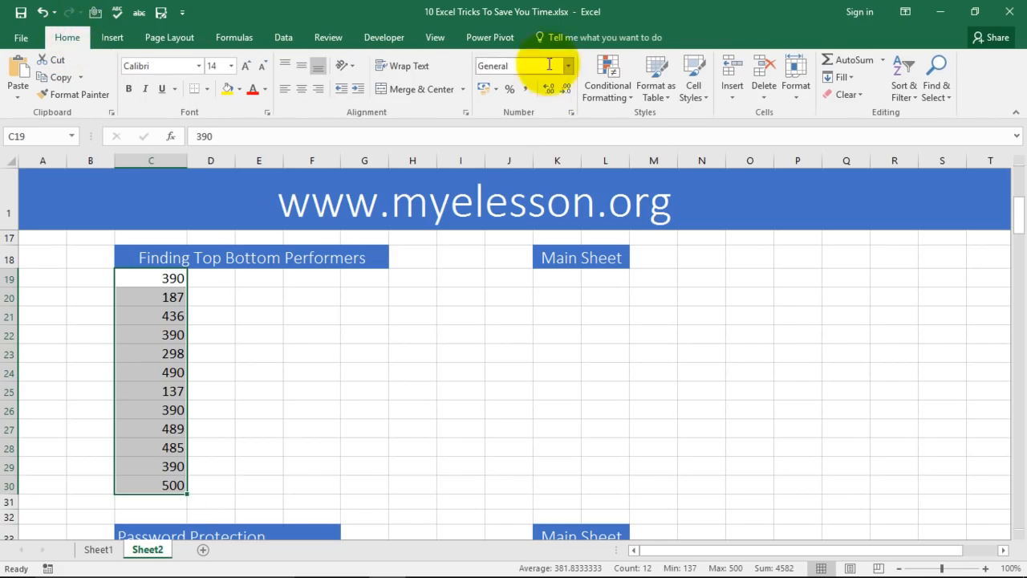
{"action": "left_click", "coordinate": [601, 90]}
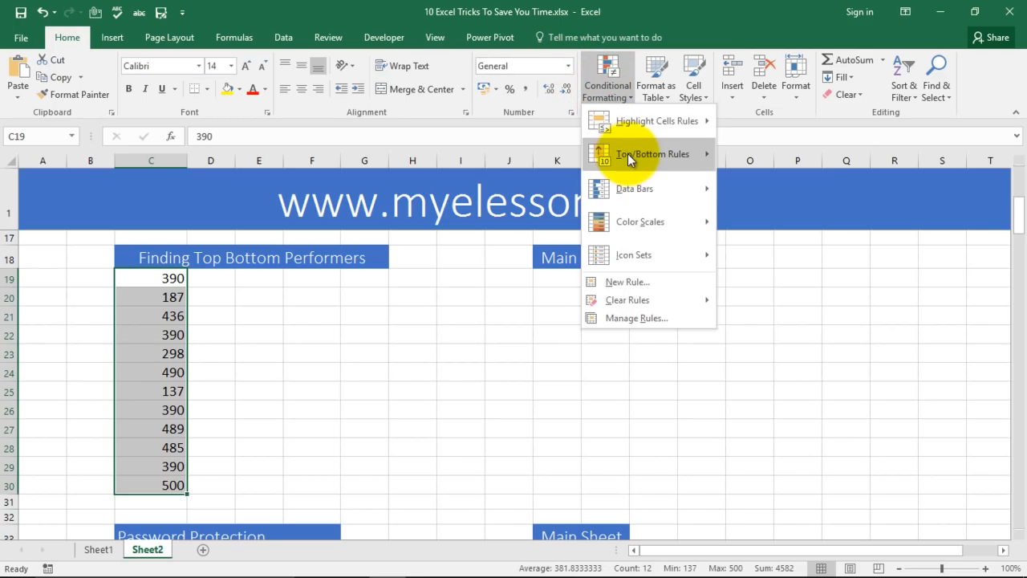
{"action": "mouse_move", "coordinate": [628, 156]}
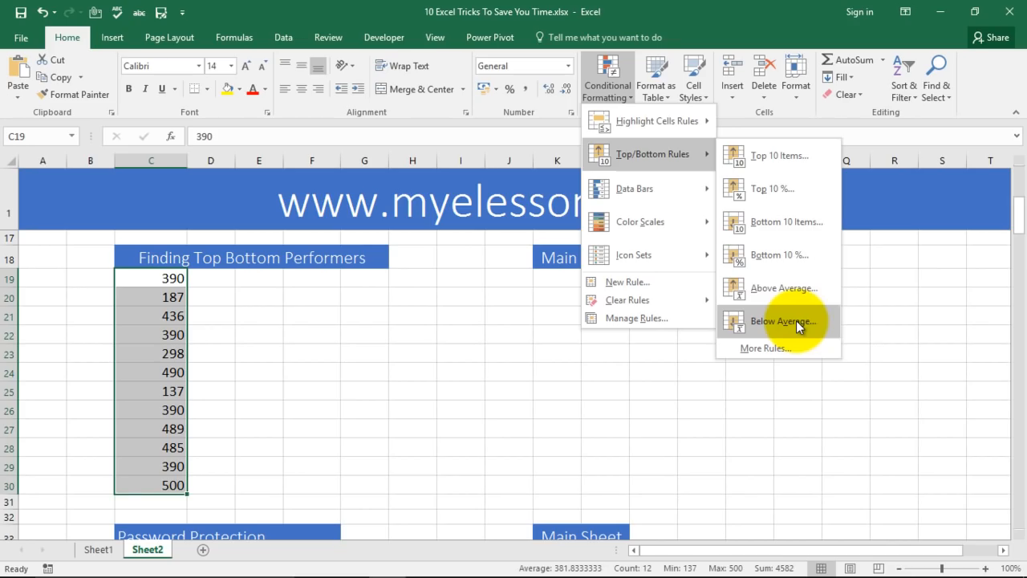
{"action": "left_click", "coordinate": [793, 292]}
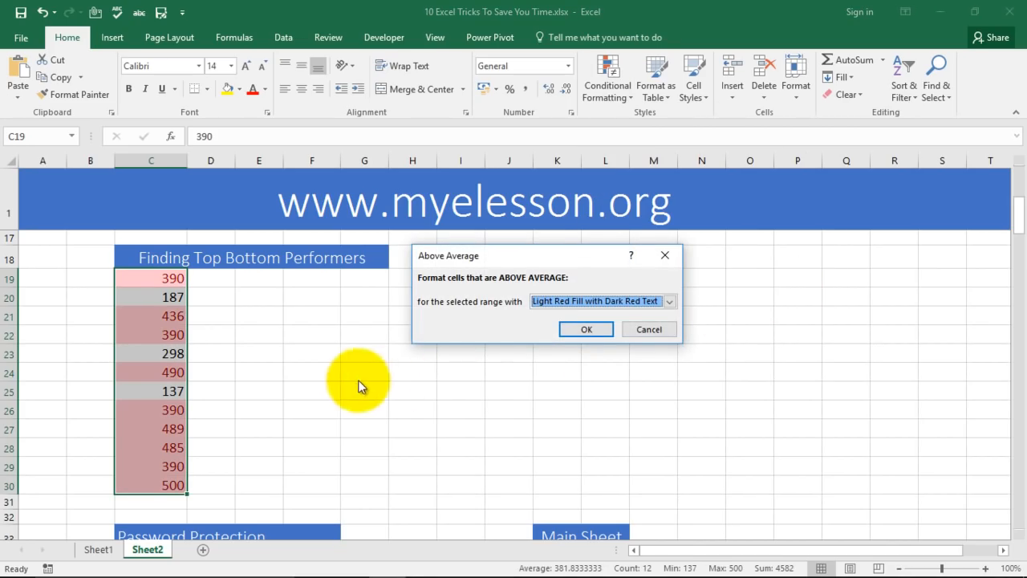
{"action": "left_click", "coordinate": [669, 300]}
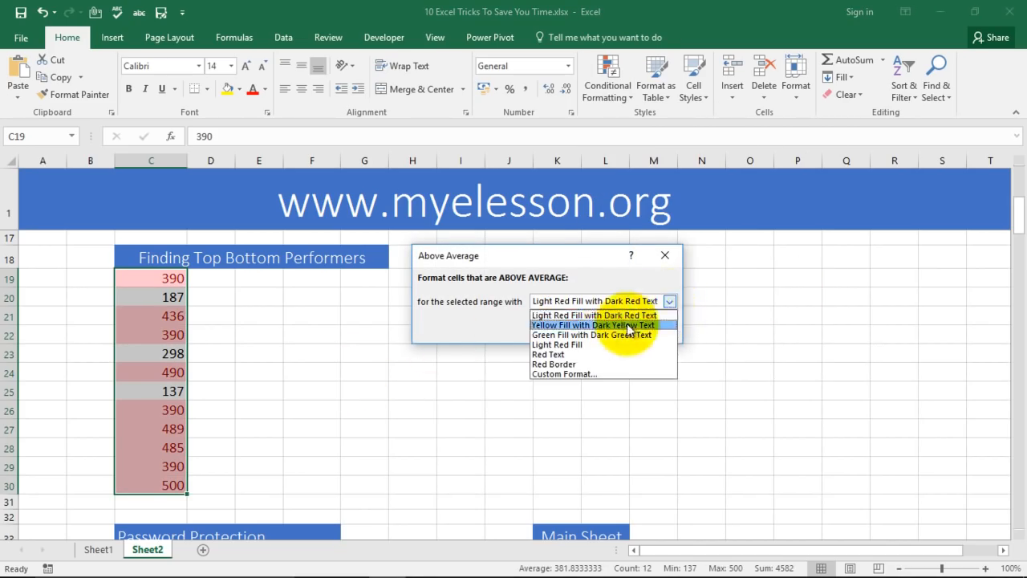
{"action": "left_click", "coordinate": [568, 336]}
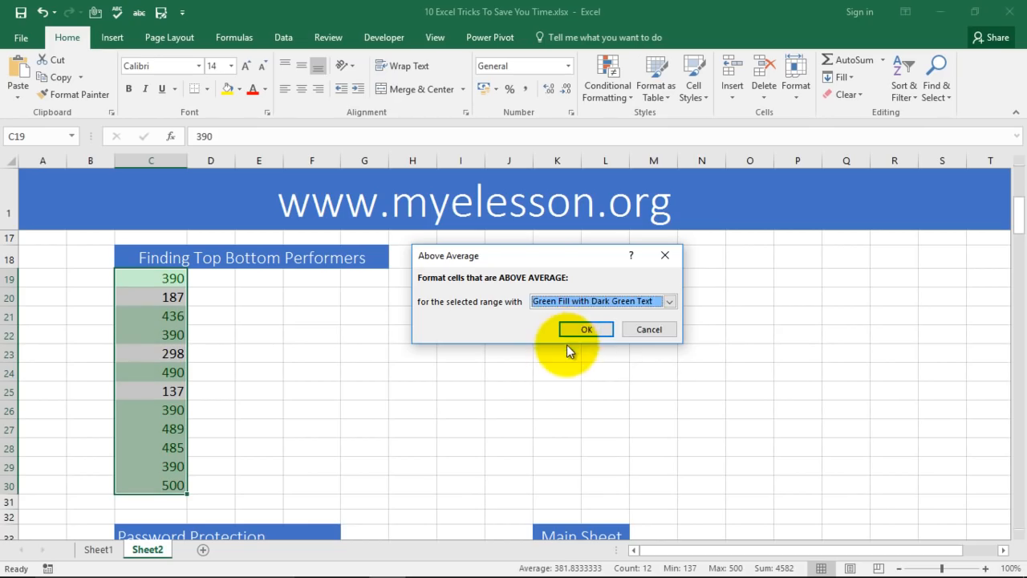
{"action": "left_click", "coordinate": [572, 330]}
{"action": "left_click", "coordinate": [311, 408]}
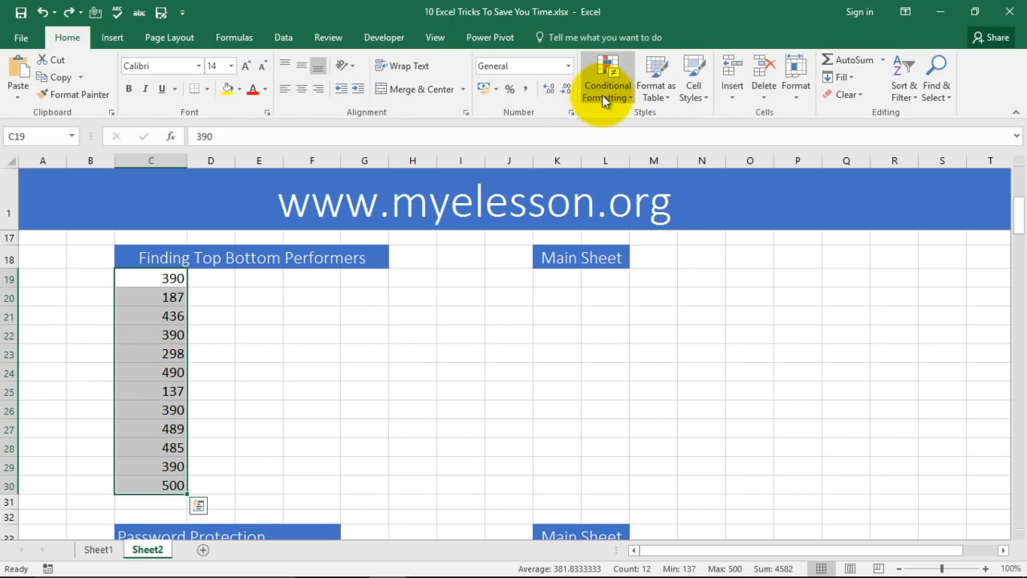
Add a Top 30% rule in green fill with dark green text, highlighting 490, 489 and 500.
{"action": "left_click", "coordinate": [606, 90]}
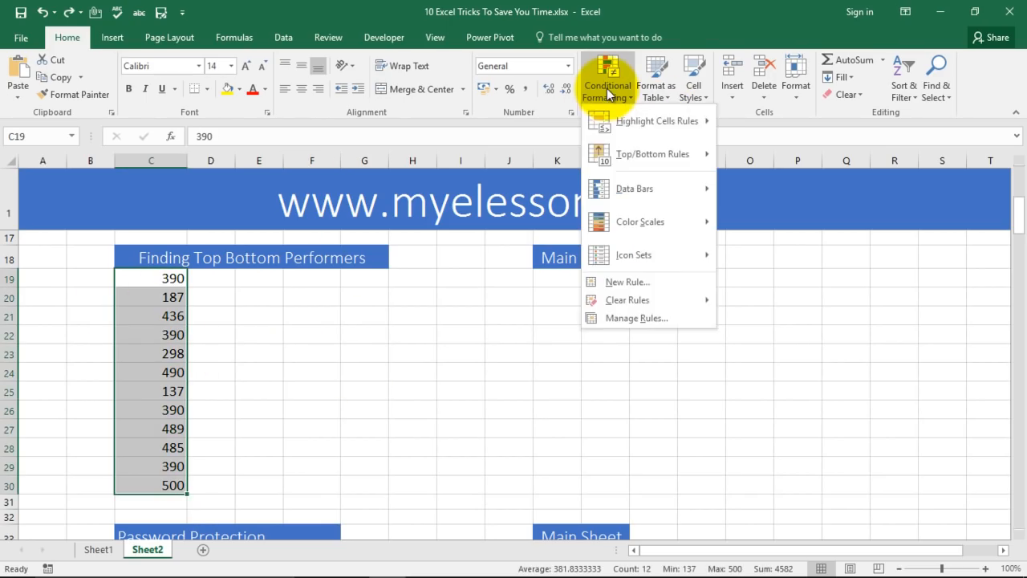
{"action": "mouse_move", "coordinate": [633, 134]}
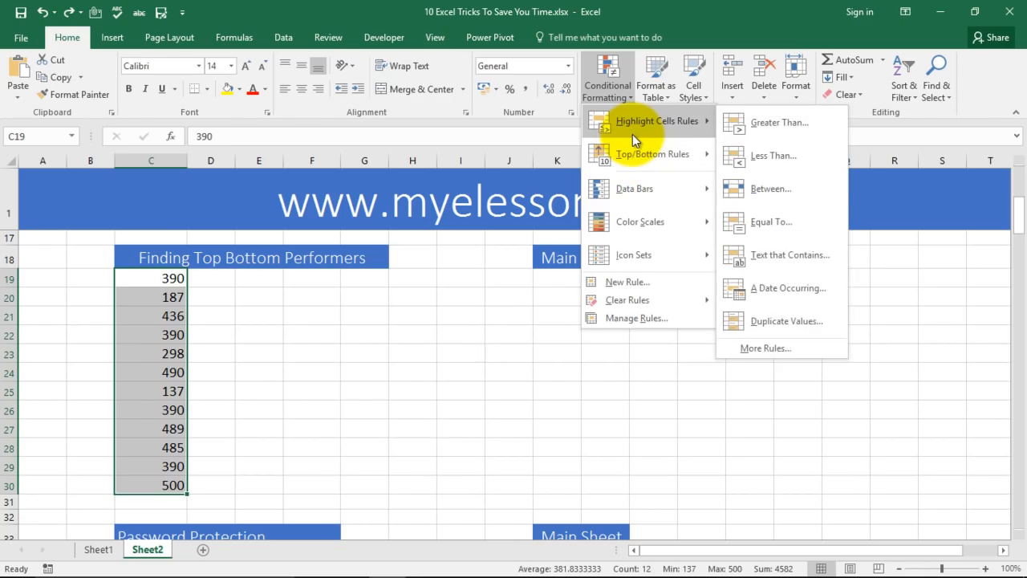
{"action": "mouse_move", "coordinate": [638, 158]}
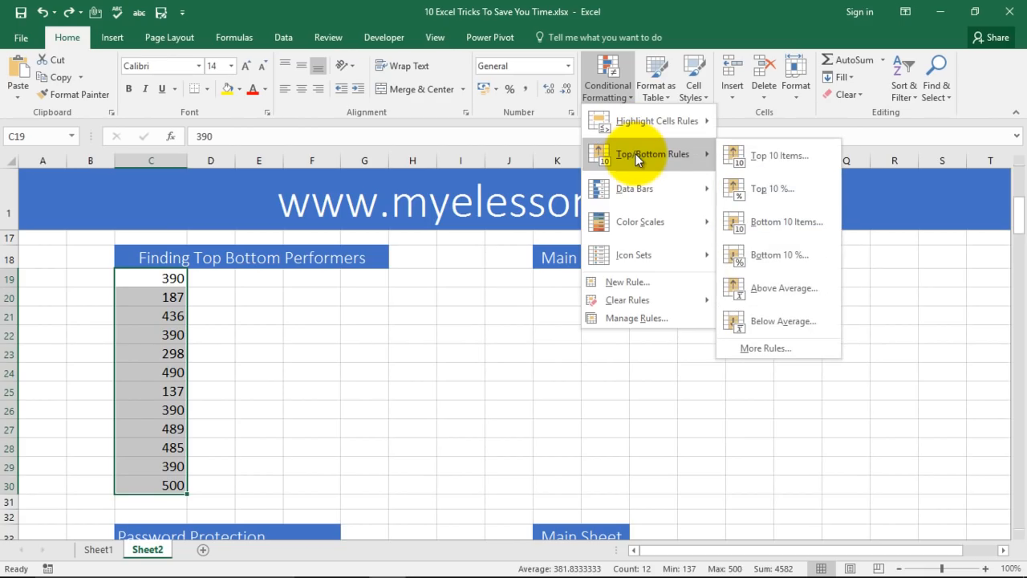
{"action": "left_click", "coordinate": [762, 187]}
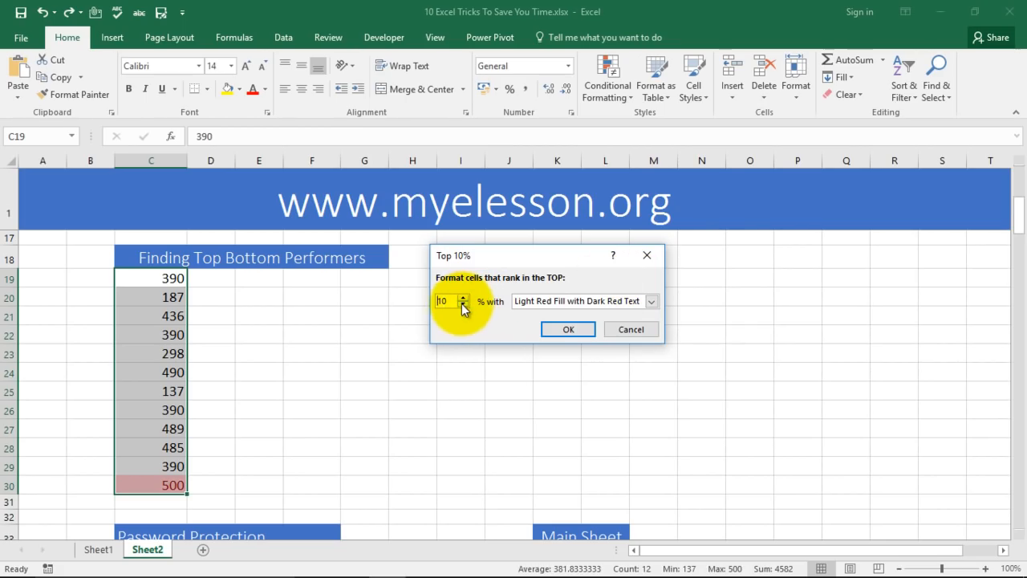
{"action": "left_click_drag", "start_coordinate": [442, 301], "coordinate": [431, 299]}
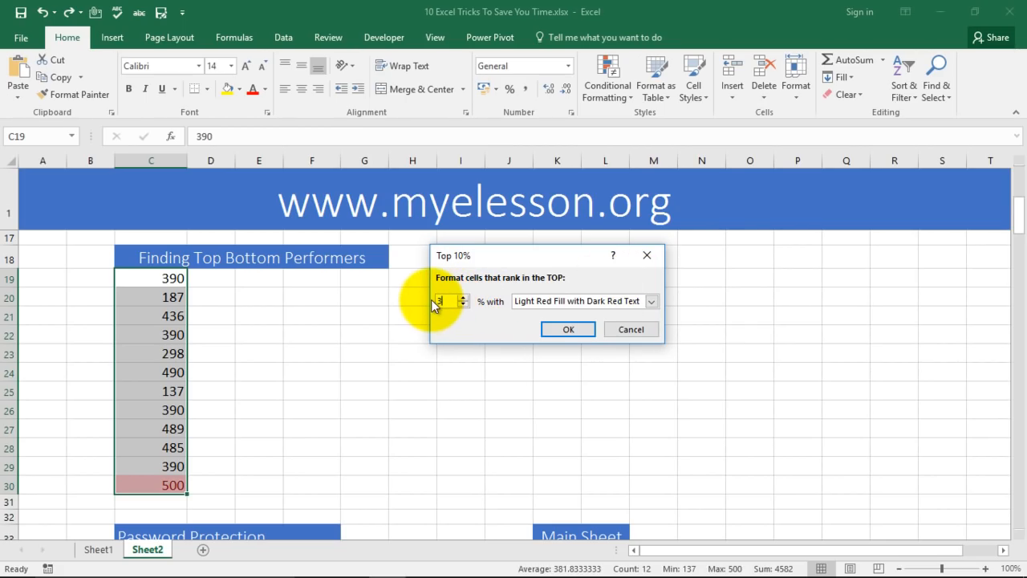
{"action": "type", "text": "30"}
{"action": "left_click", "coordinate": [619, 303]}
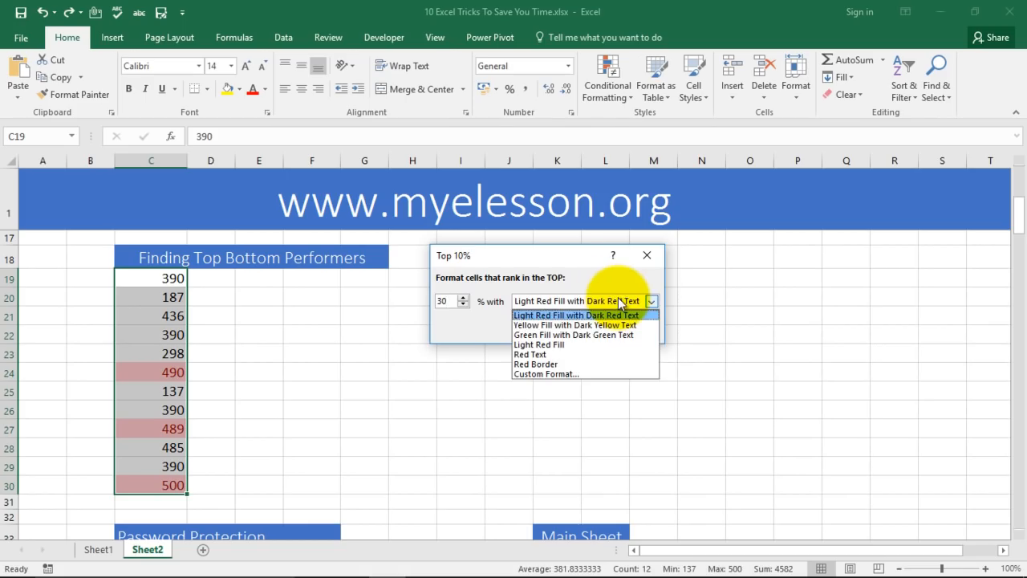
{"action": "left_click", "coordinate": [573, 335]}
{"action": "left_click", "coordinate": [570, 332]}
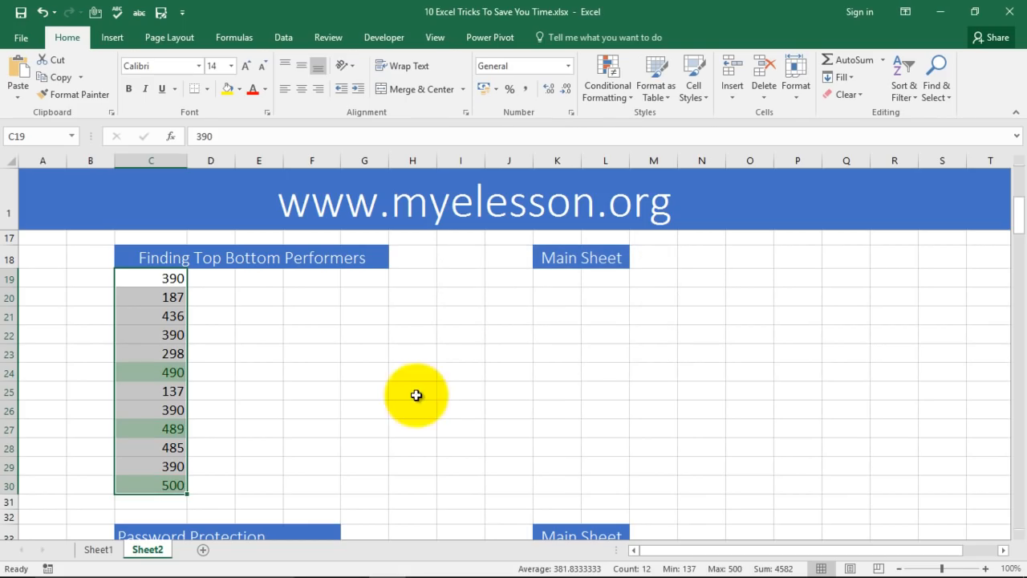
{"action": "left_click", "coordinate": [415, 395]}
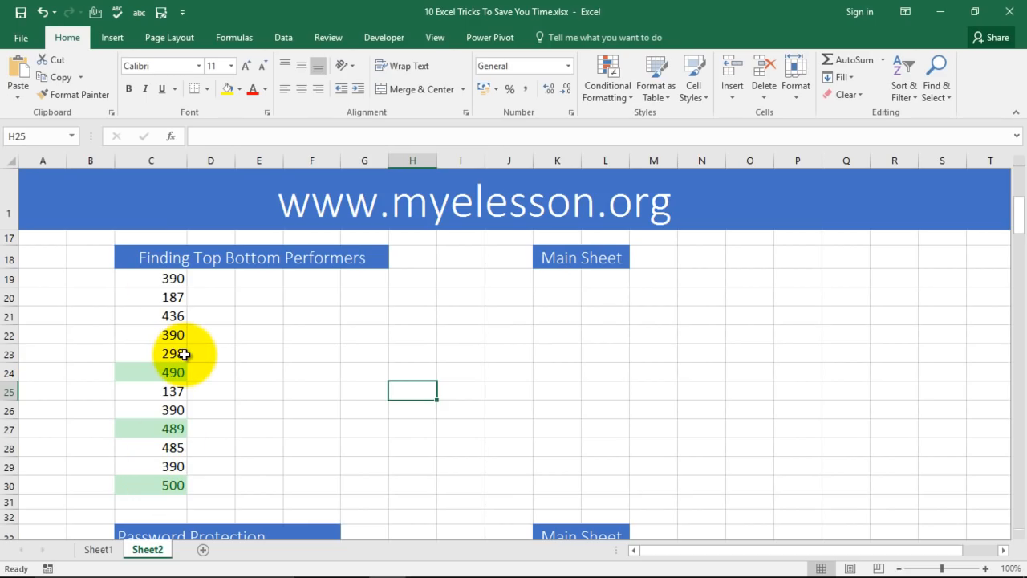
{"action": "left_click_drag", "start_coordinate": [171, 278], "coordinate": [165, 492]}
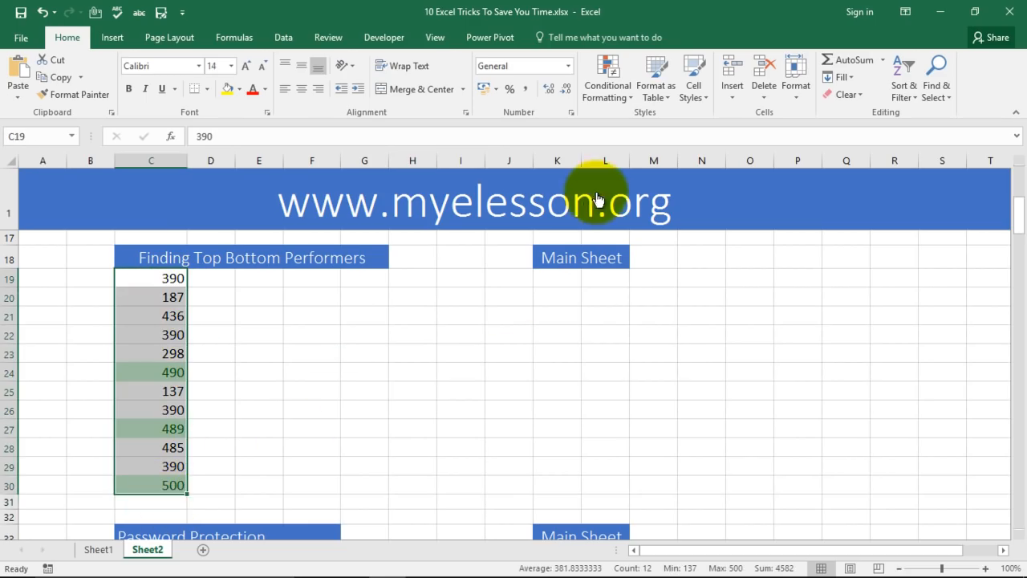
Add a Bottom 30% rule in light red fill with dark red text, marking 187, 298 and 137.
{"action": "left_click", "coordinate": [618, 100]}
{"action": "mouse_move", "coordinate": [653, 163]}
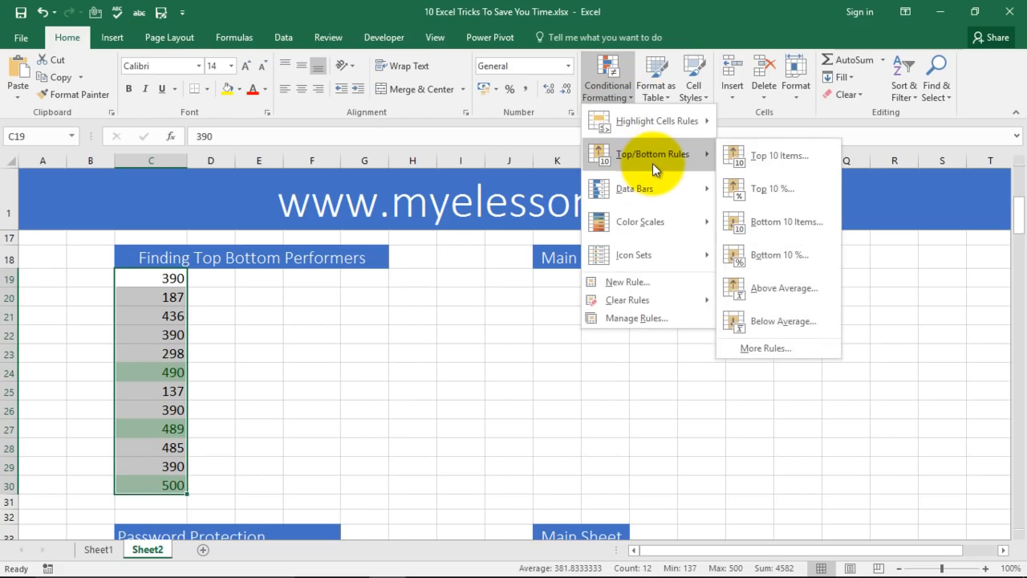
{"action": "left_click", "coordinate": [778, 254]}
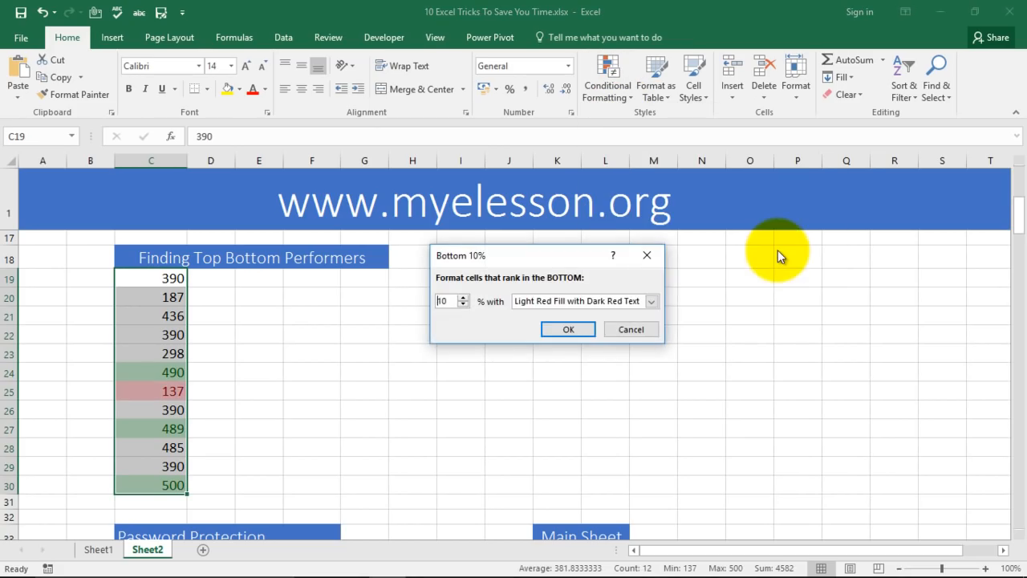
{"action": "left_click", "coordinate": [463, 297]}
{"action": "left_click", "coordinate": [463, 297]}
{"action": "left_click", "coordinate": [464, 297]}
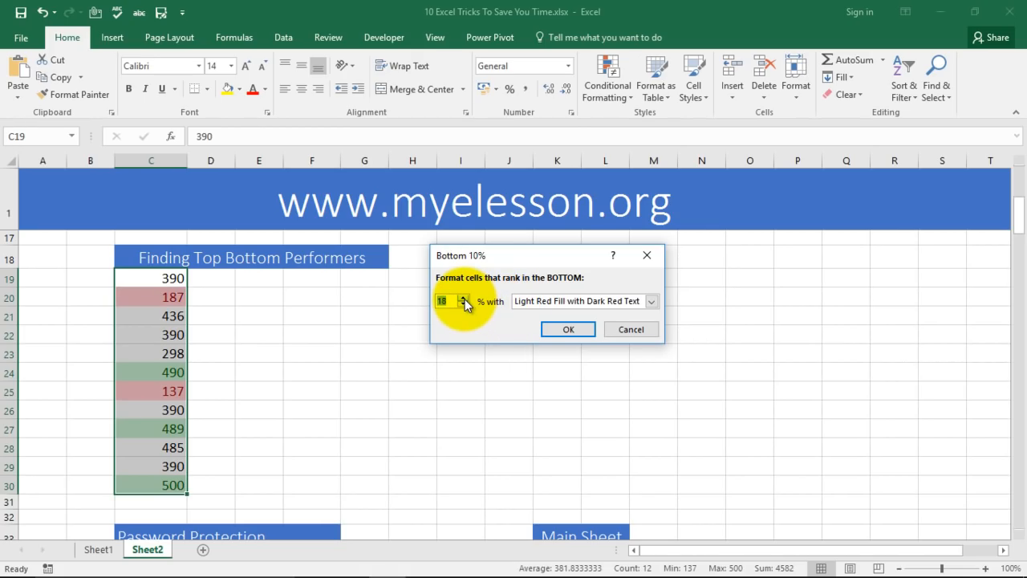
{"action": "left_click", "coordinate": [464, 297]}
{"action": "left_click", "coordinate": [464, 298]}
{"action": "left_click", "coordinate": [464, 298]}
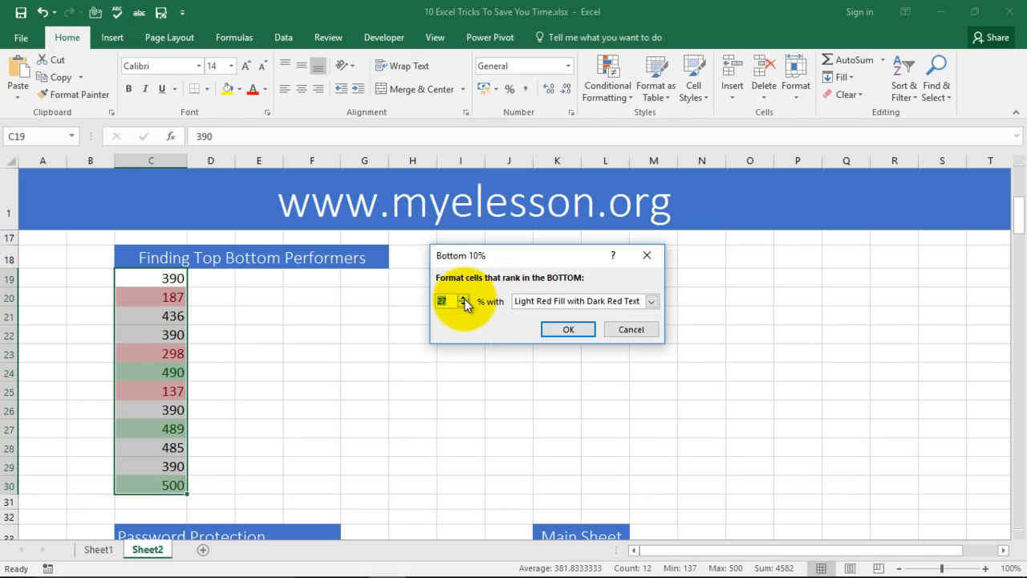
{"action": "left_click", "coordinate": [567, 329]}
{"action": "left_click", "coordinate": [400, 407]}
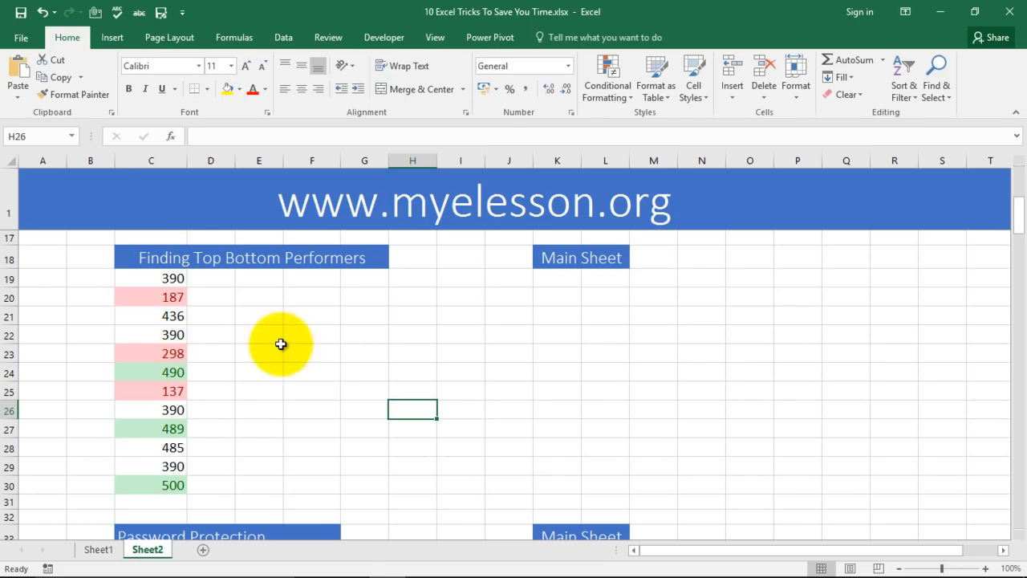
{"action": "scroll", "coordinate": [310, 353], "scroll_direction": "down", "scroll_amount": 3}
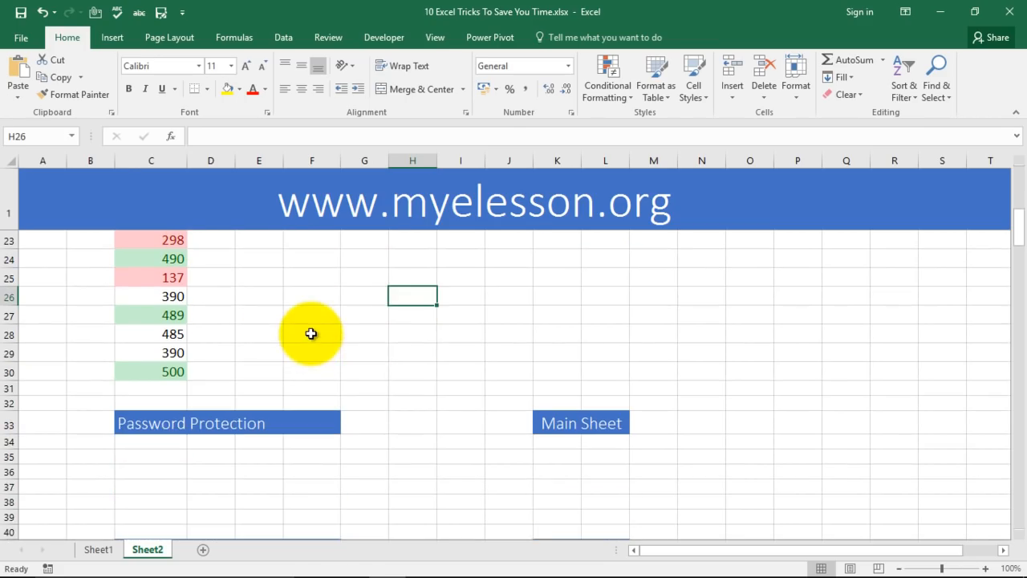
{"action": "scroll", "coordinate": [371, 314], "scroll_direction": "down", "scroll_amount": 2}
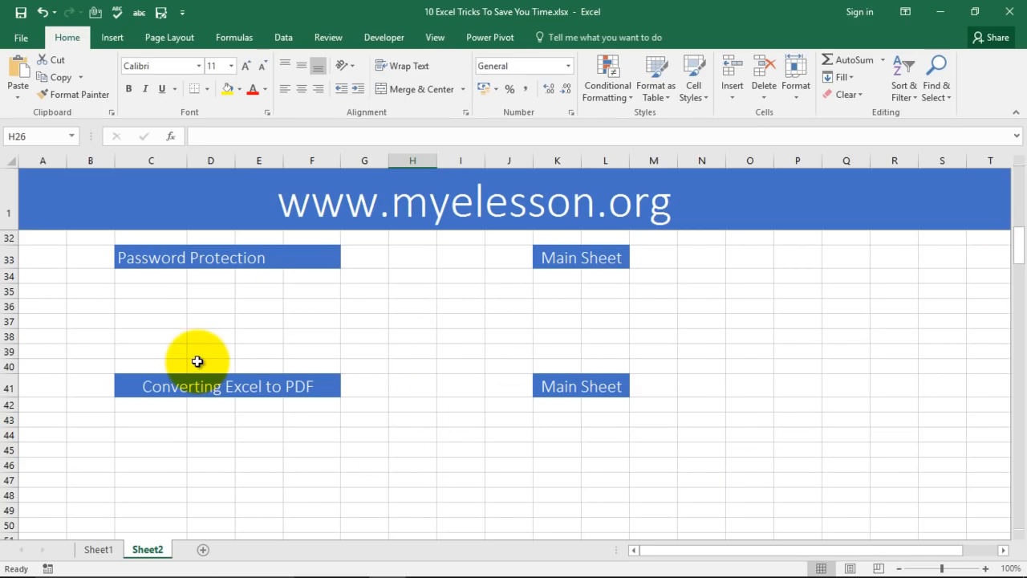
{"action": "left_click", "coordinate": [449, 339]}
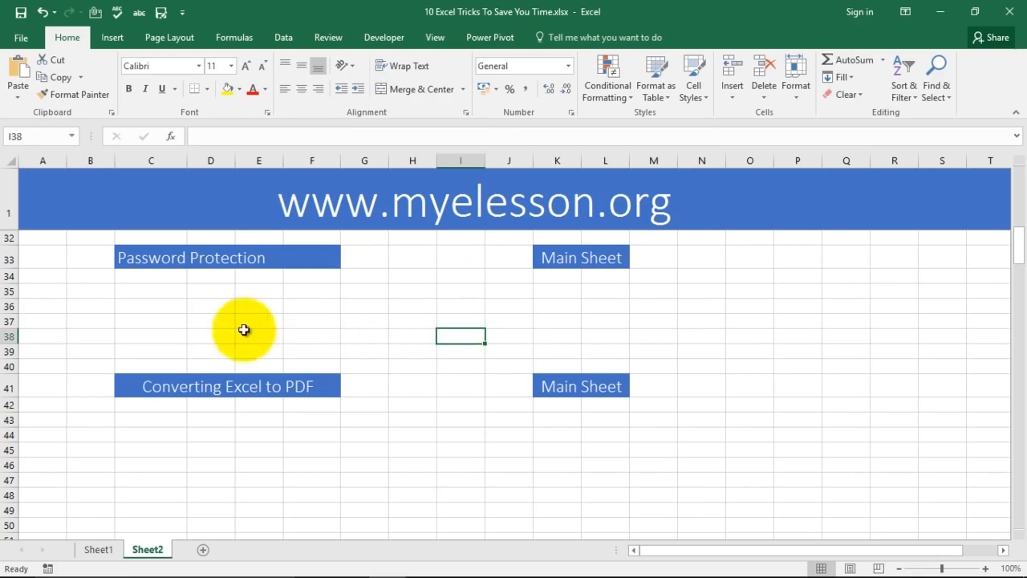
{"action": "left_click", "coordinate": [523, 321]}
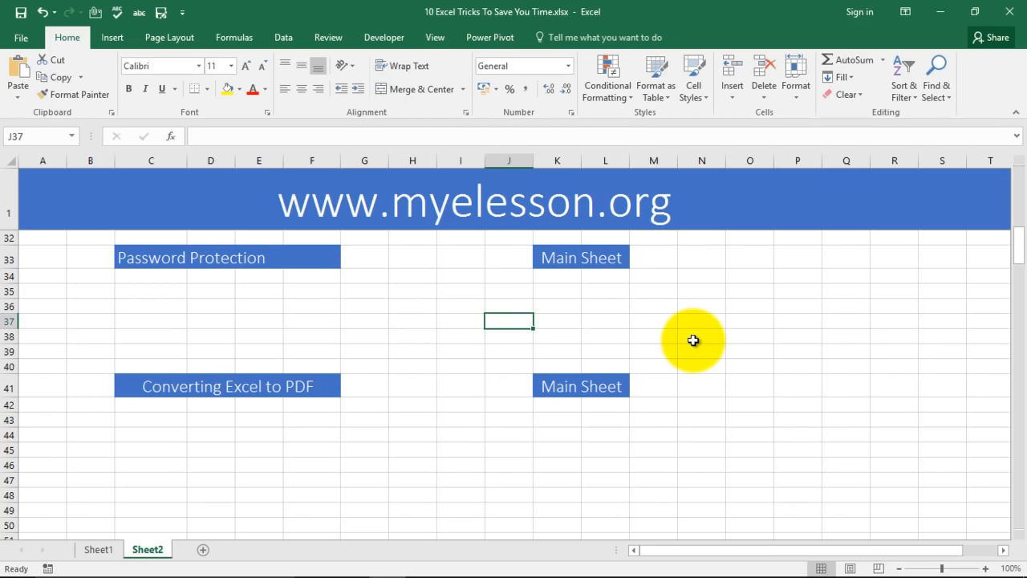
{"action": "left_click", "coordinate": [555, 319]}
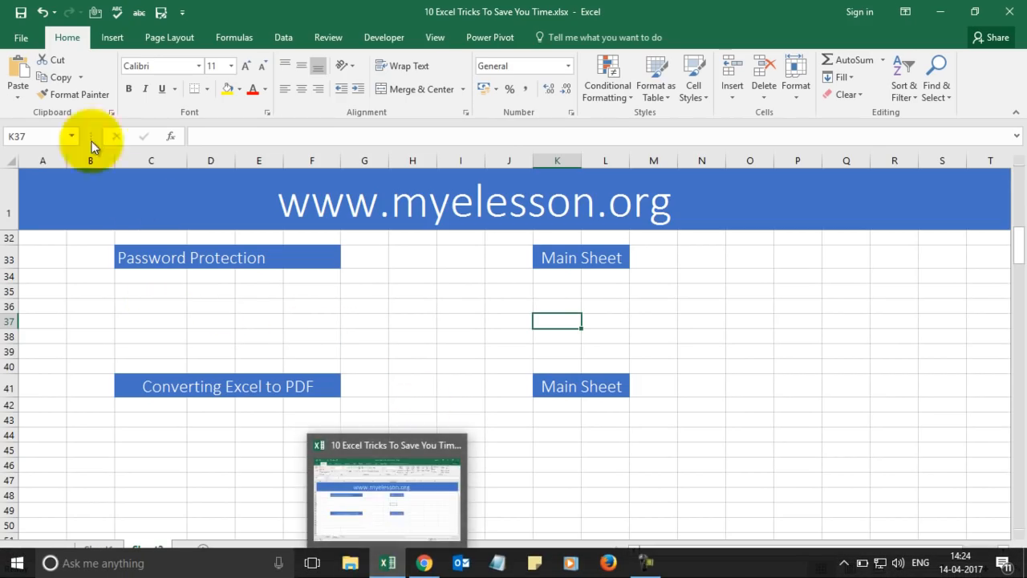
Open Pivot Table.xls from the Recent list and show its File Info page.
{"action": "left_click", "coordinate": [21, 38]}
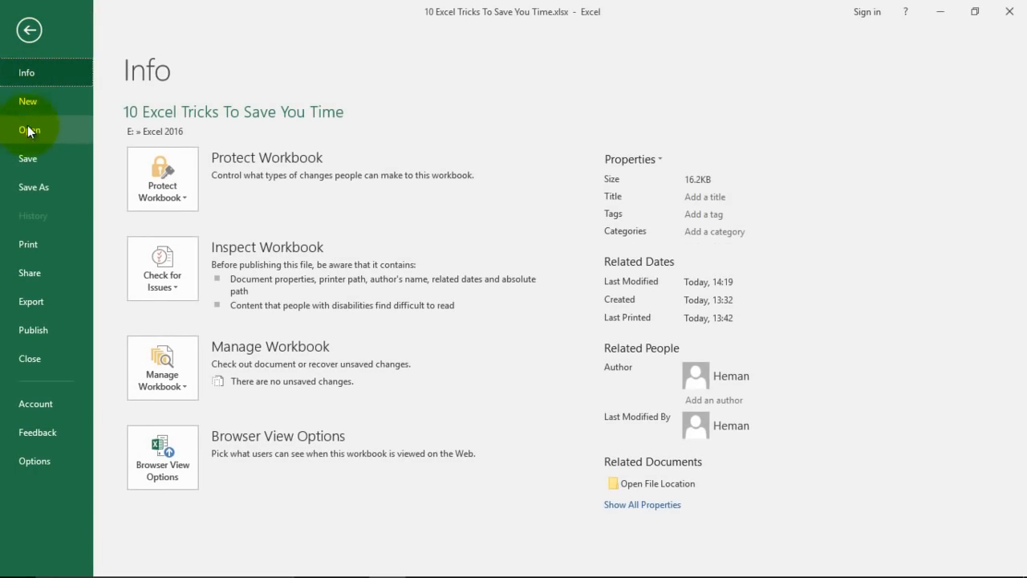
{"action": "left_click", "coordinate": [33, 133]}
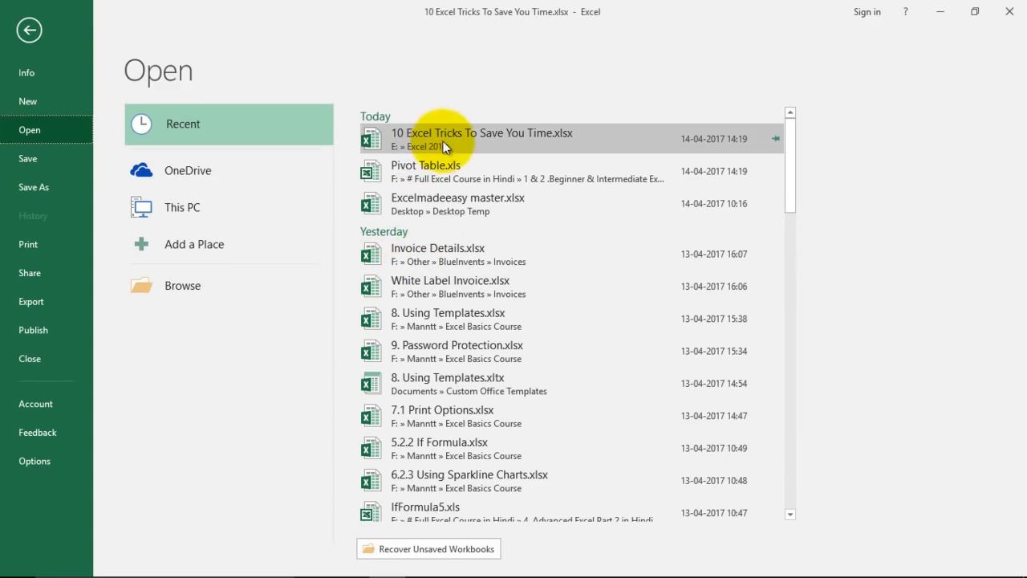
{"action": "left_click", "coordinate": [437, 164]}
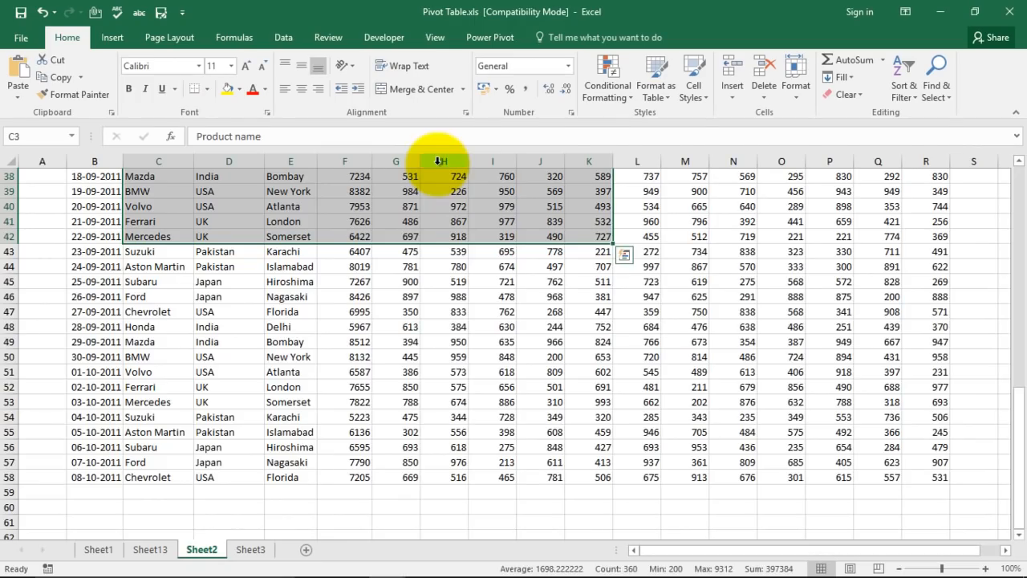
{"action": "scroll", "coordinate": [506, 294], "scroll_direction": "up", "scroll_amount": 10}
{"action": "left_click", "coordinate": [724, 305]}
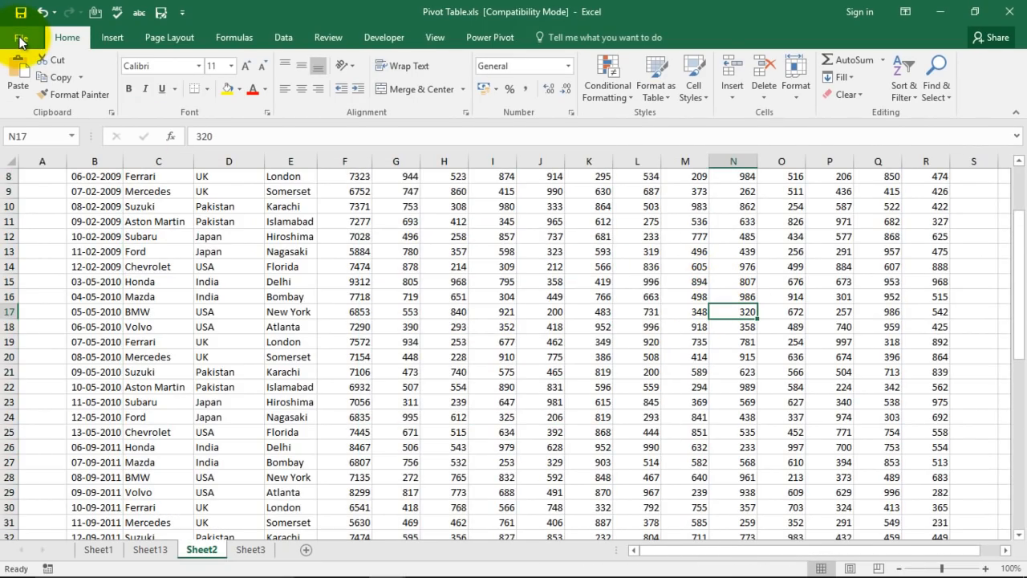
{"action": "left_click", "coordinate": [21, 40]}
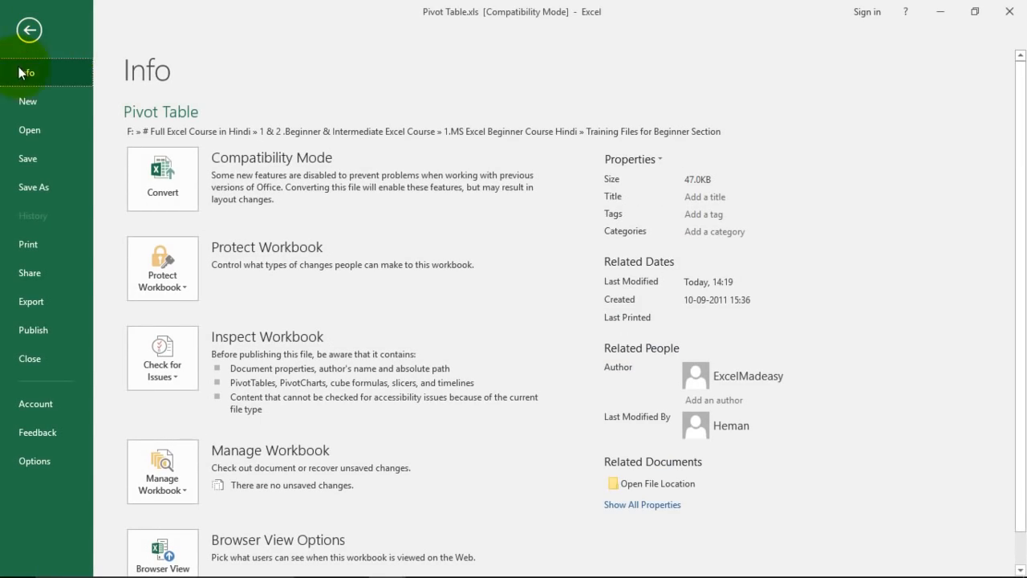
Look over the Export page, then come back to the workbook's Info page.
{"action": "left_click", "coordinate": [32, 305]}
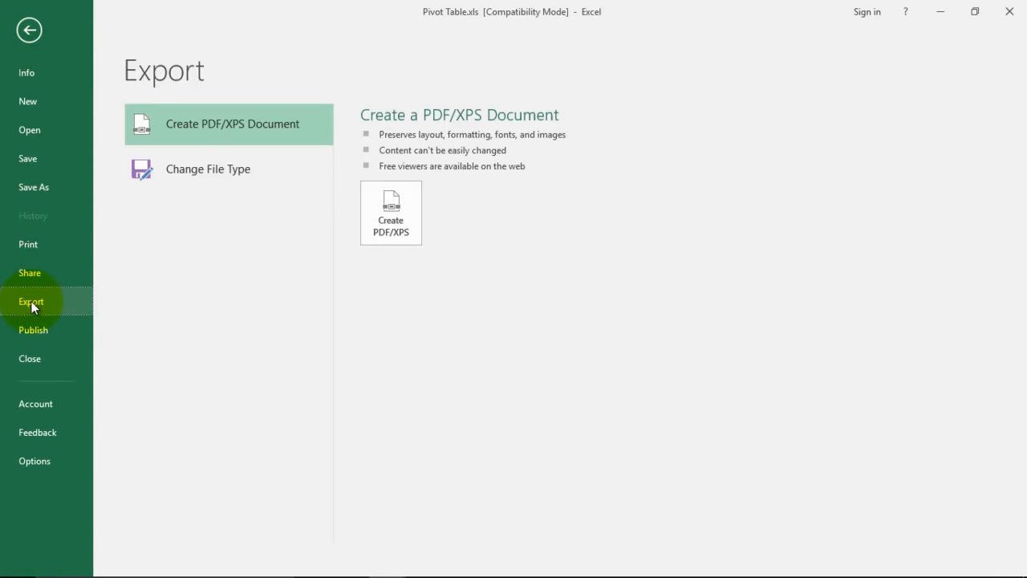
{"action": "left_click", "coordinate": [31, 77]}
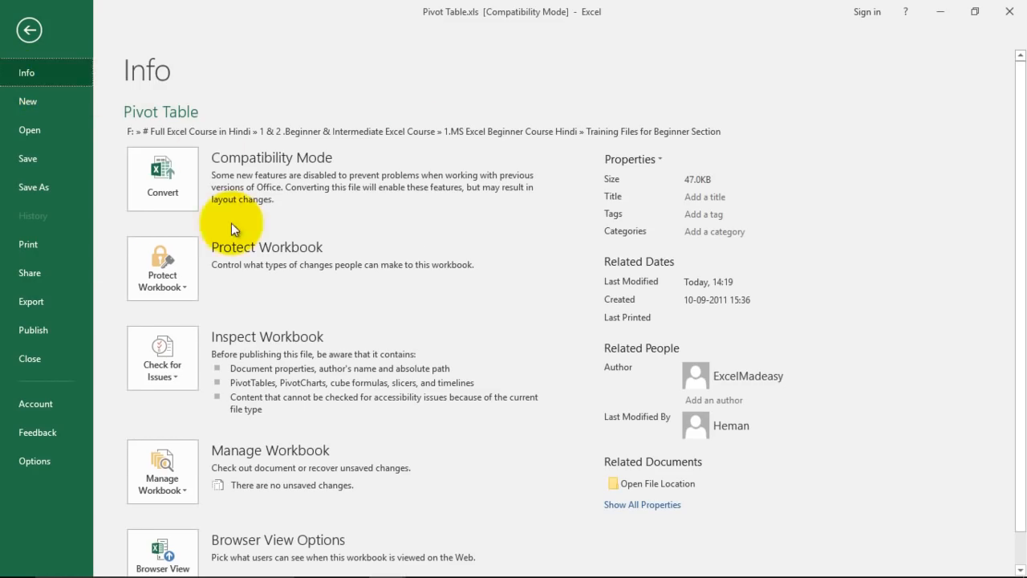
{"action": "left_click", "coordinate": [34, 31]}
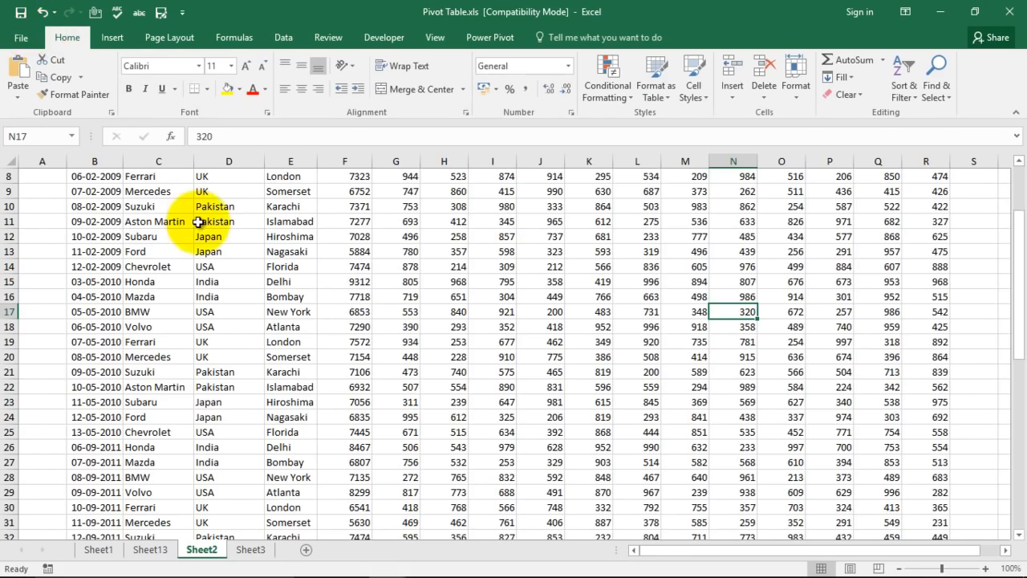
{"action": "left_click", "coordinate": [21, 39]}
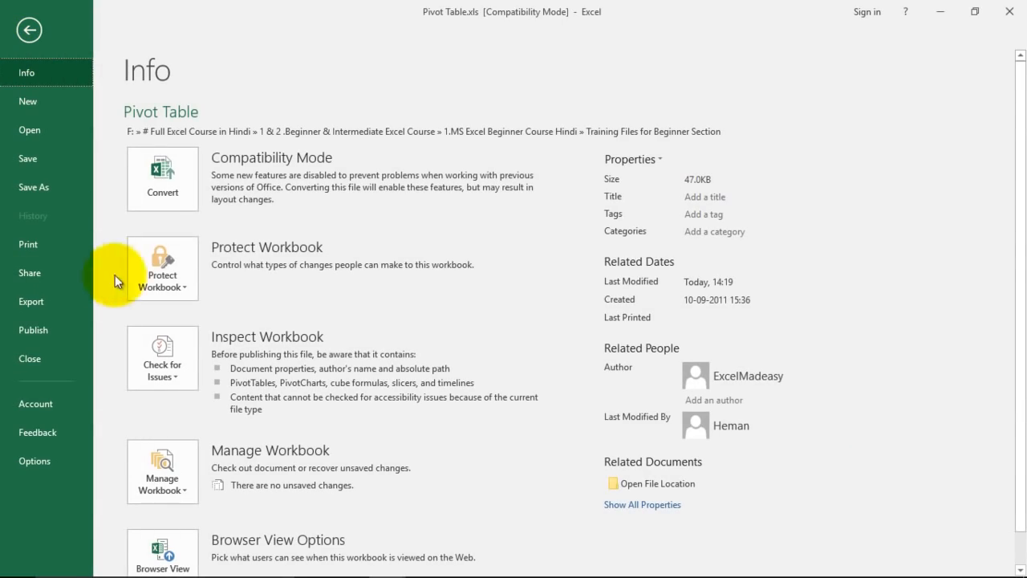
Encrypt the workbook with a password, re-entering it to confirm, then close the workbook.
{"action": "left_click", "coordinate": [163, 278]}
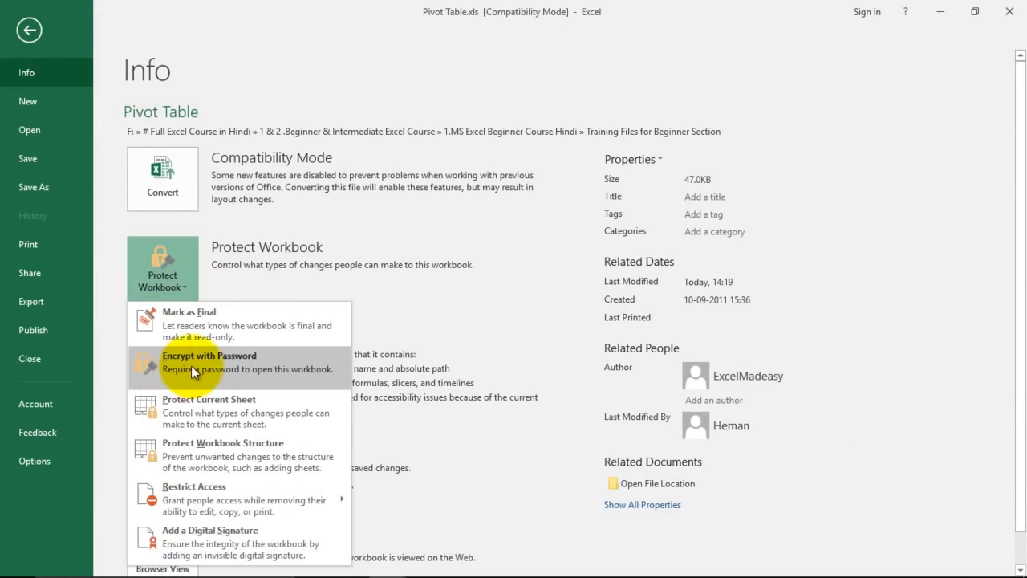
{"action": "left_click", "coordinate": [216, 364]}
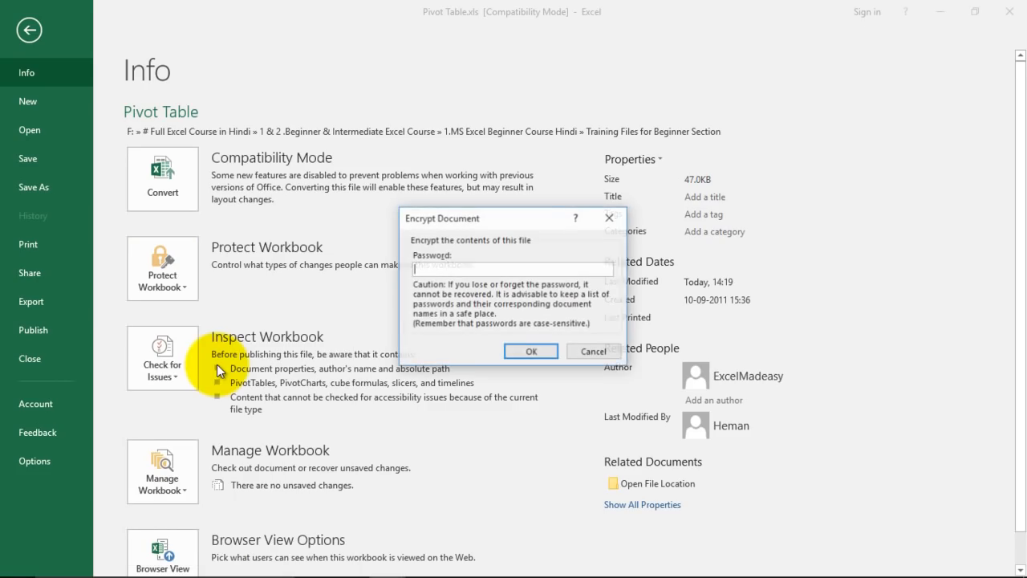
{"action": "type", "text": "123"}
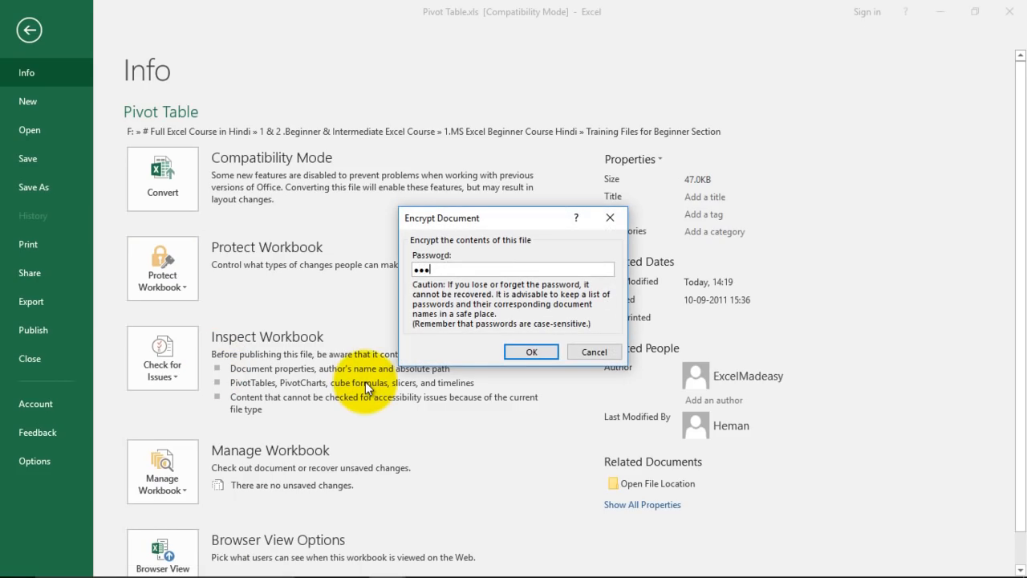
{"action": "left_click", "coordinate": [530, 352]}
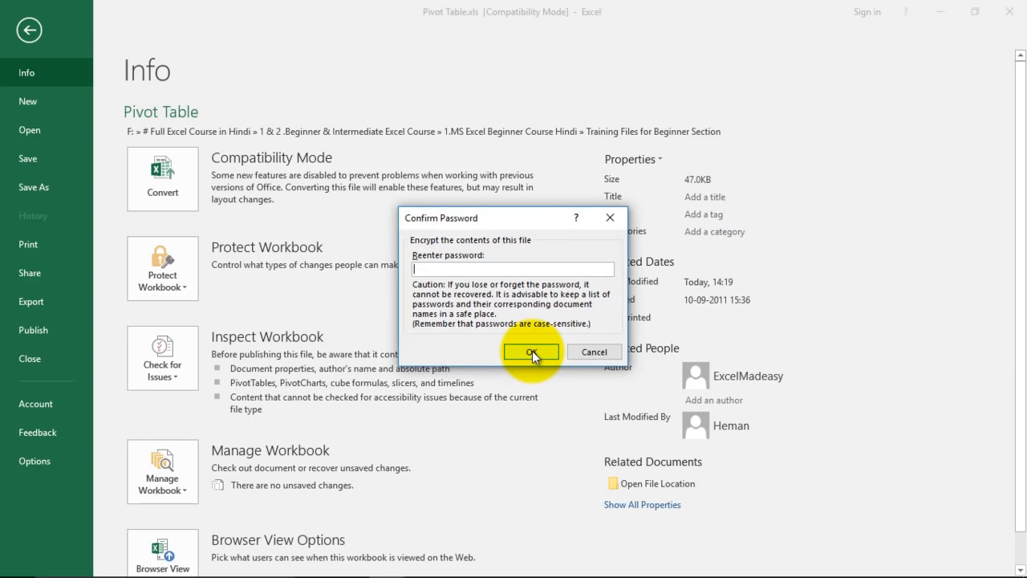
{"action": "type", "text": "123"}
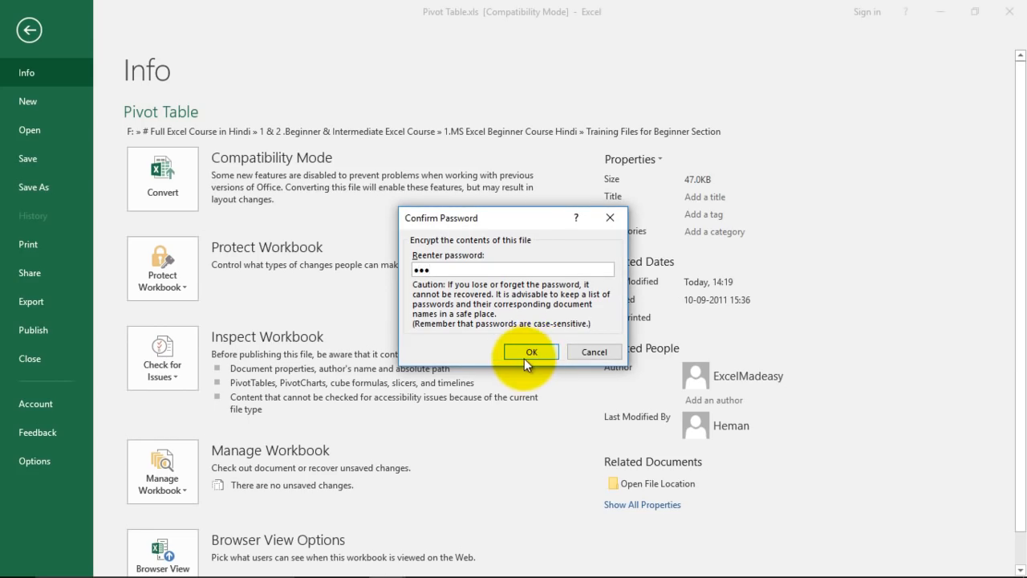
{"action": "left_click", "coordinate": [529, 352]}
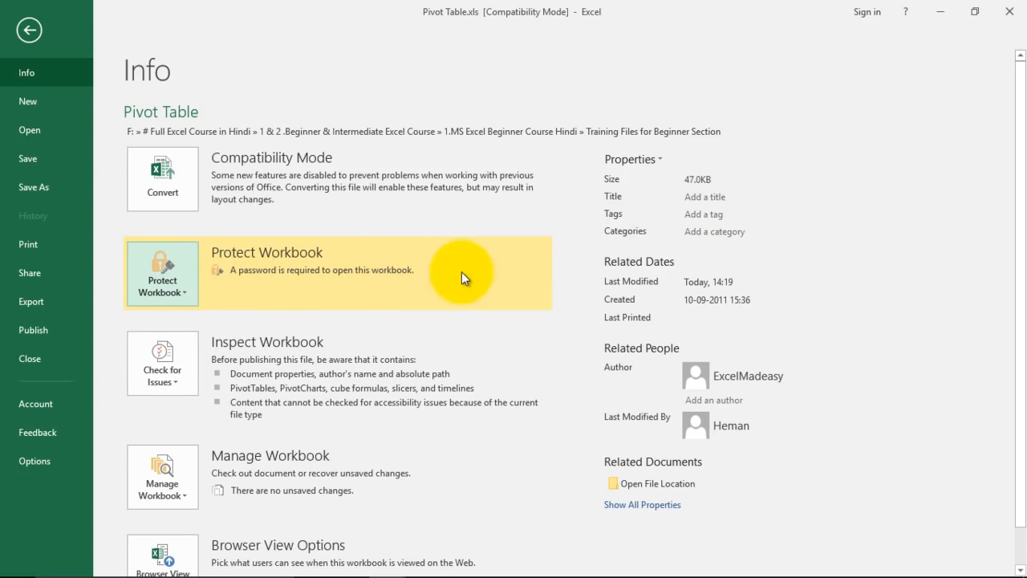
{"action": "left_click", "coordinate": [1010, 19]}
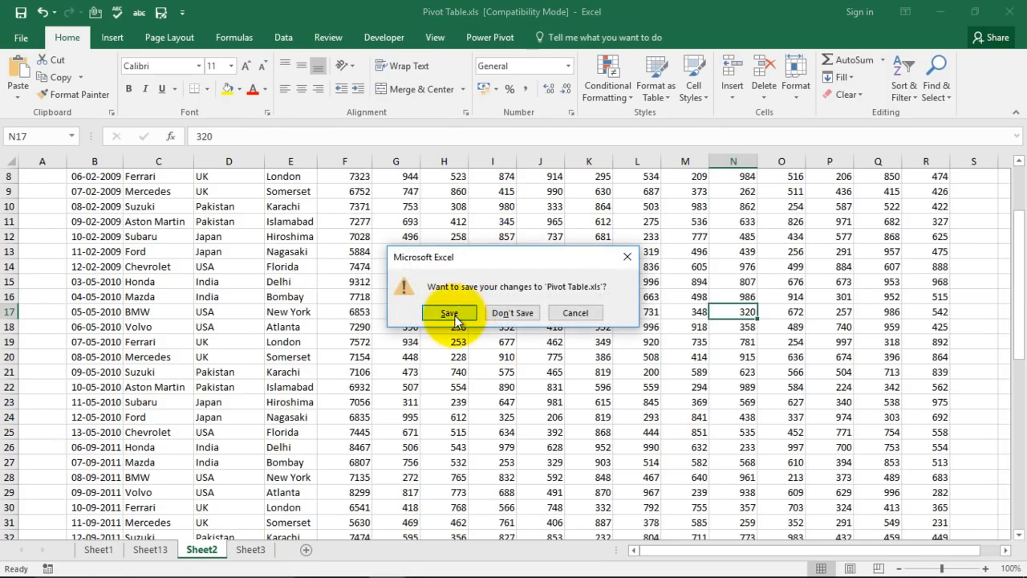
Save the changes, converting the workbook to Pivot Table.xlsx.
{"action": "left_click", "coordinate": [451, 313]}
{"action": "left_click", "coordinate": [488, 338]}
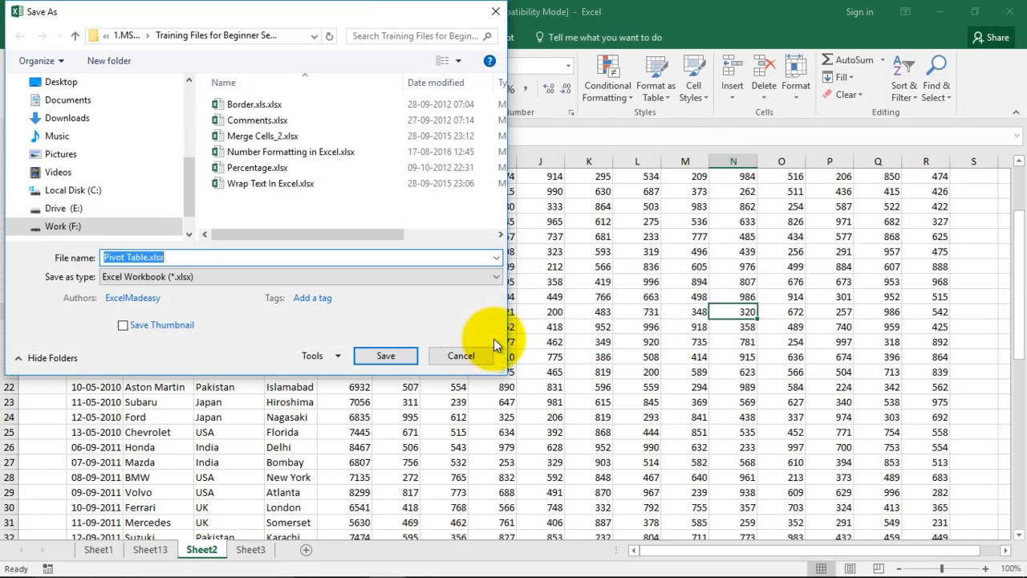
{"action": "left_click", "coordinate": [386, 357]}
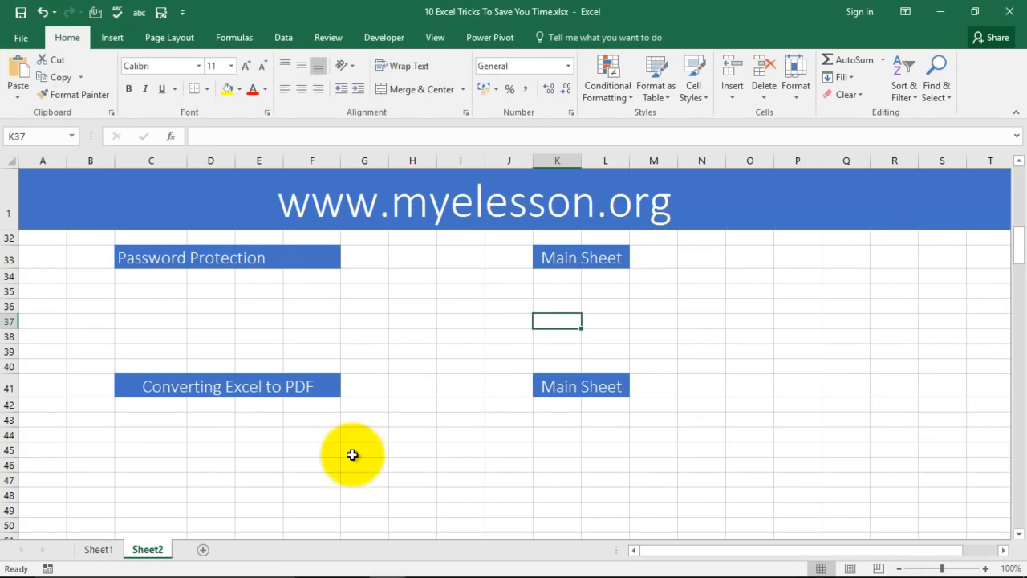
Reopen Pivot Table.xlsx from Recent, enter its password, and close it.
{"action": "left_click", "coordinate": [16, 40]}
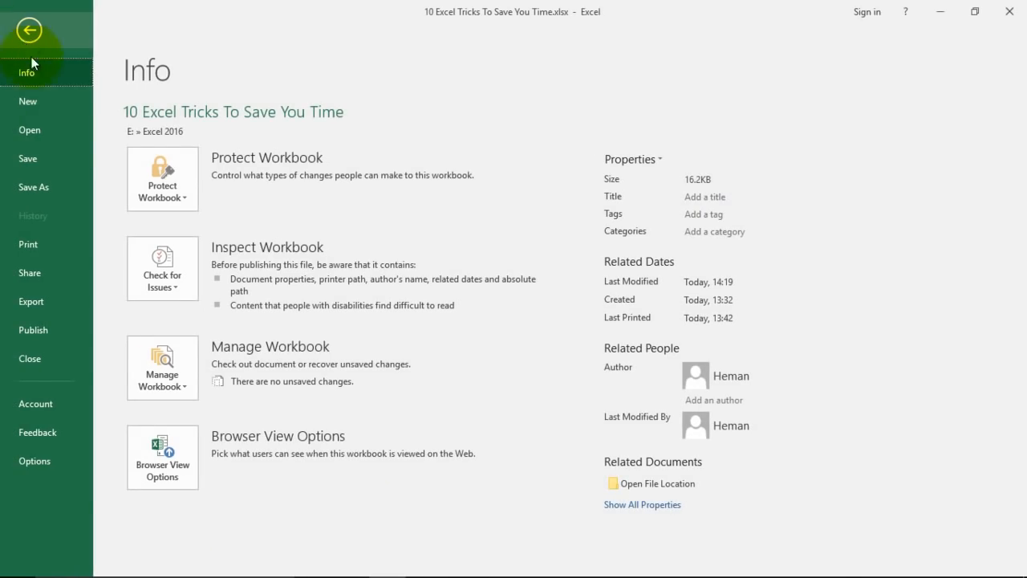
{"action": "left_click", "coordinate": [34, 131]}
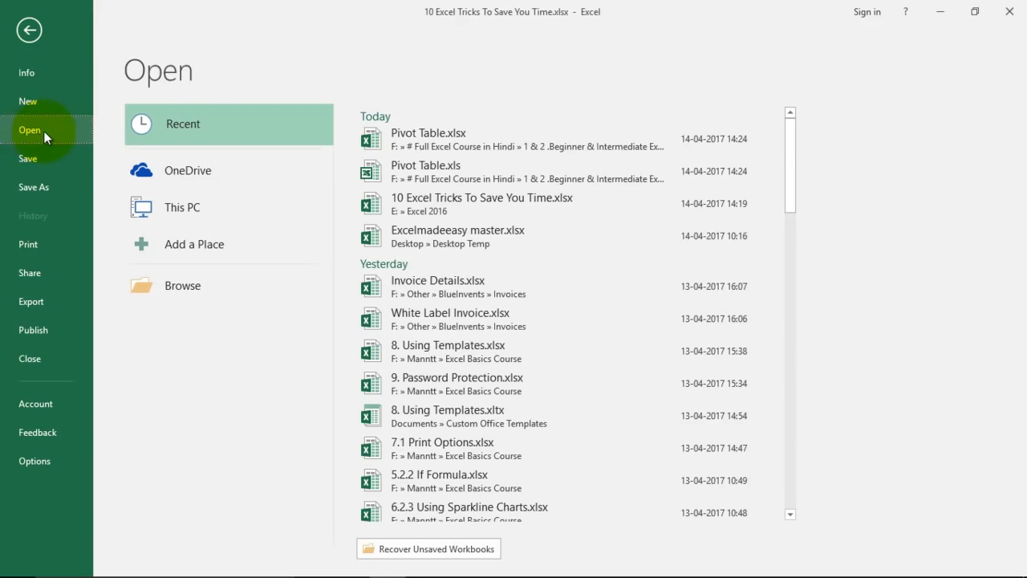
{"action": "left_click", "coordinate": [426, 144]}
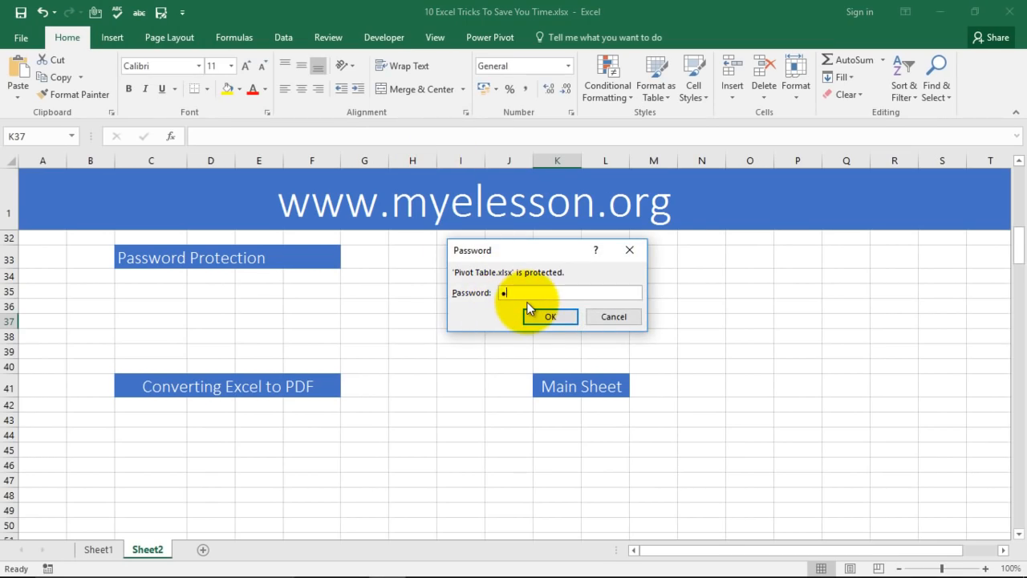
{"action": "left_click", "coordinate": [550, 317]}
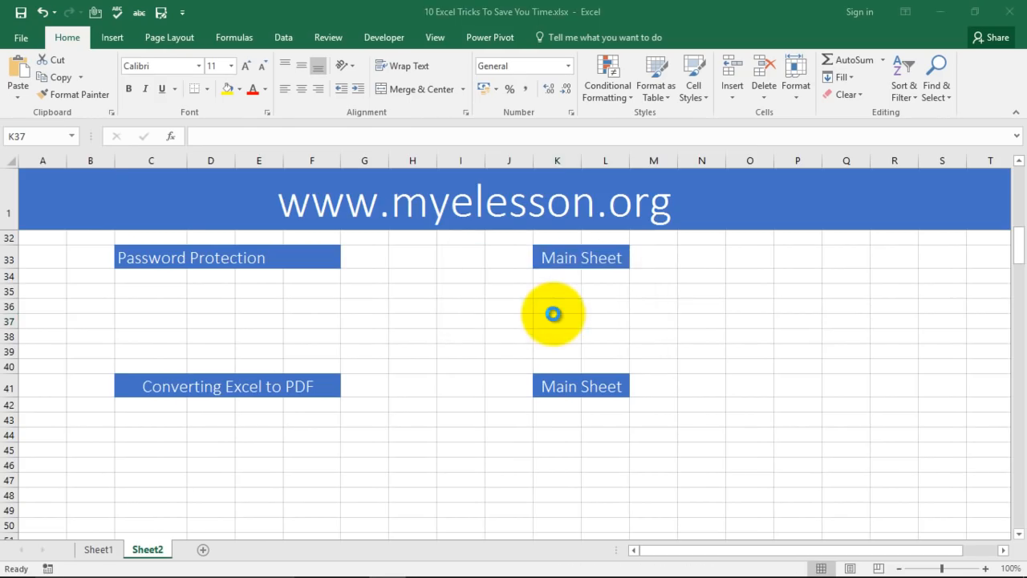
{"action": "left_click", "coordinate": [1011, 13]}
Save on closing and select cell C37 in the Password Protection area.
{"action": "left_click", "coordinate": [449, 313]}
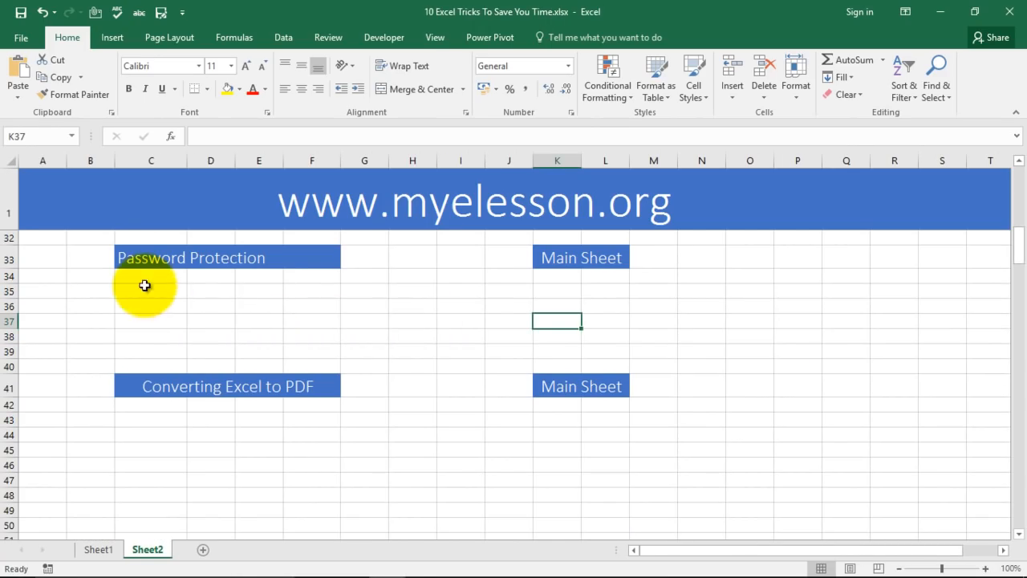
{"action": "left_click", "coordinate": [407, 337]}
{"action": "left_click", "coordinate": [256, 319]}
{"action": "left_click", "coordinate": [176, 321]}
{"action": "left_click", "coordinate": [412, 320]}
{"action": "left_click", "coordinate": [552, 316]}
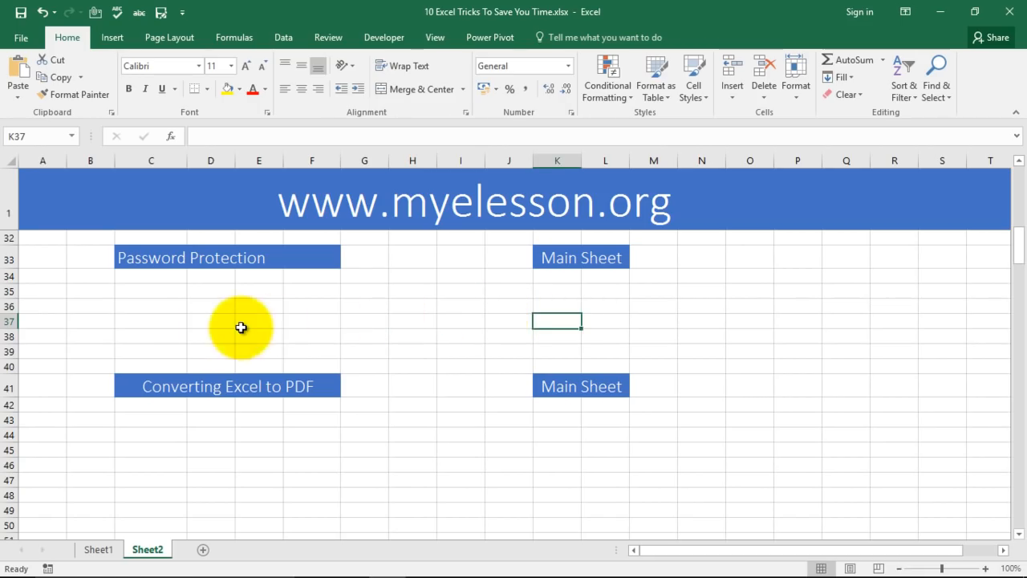
{"action": "left_click", "coordinate": [363, 321]}
{"action": "left_click", "coordinate": [183, 321]}
Enter 123 in cells C36 and D36, then bring up the Review tab.
{"action": "key", "text": "Up"}
{"action": "type", "text": "123"}
{"action": "key", "text": "Return"}
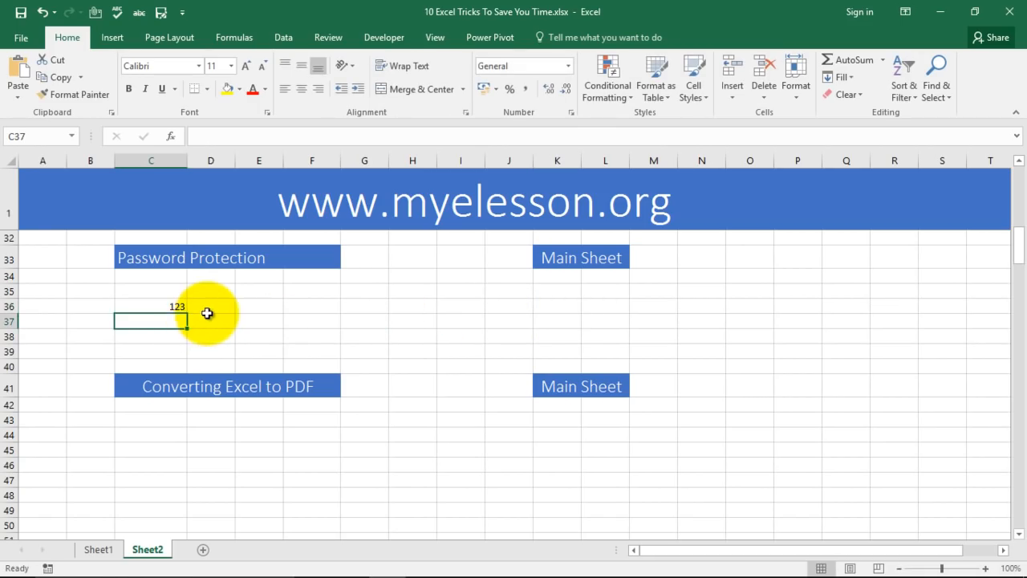
{"action": "left_click", "coordinate": [207, 313]}
{"action": "type", "text": "123"}
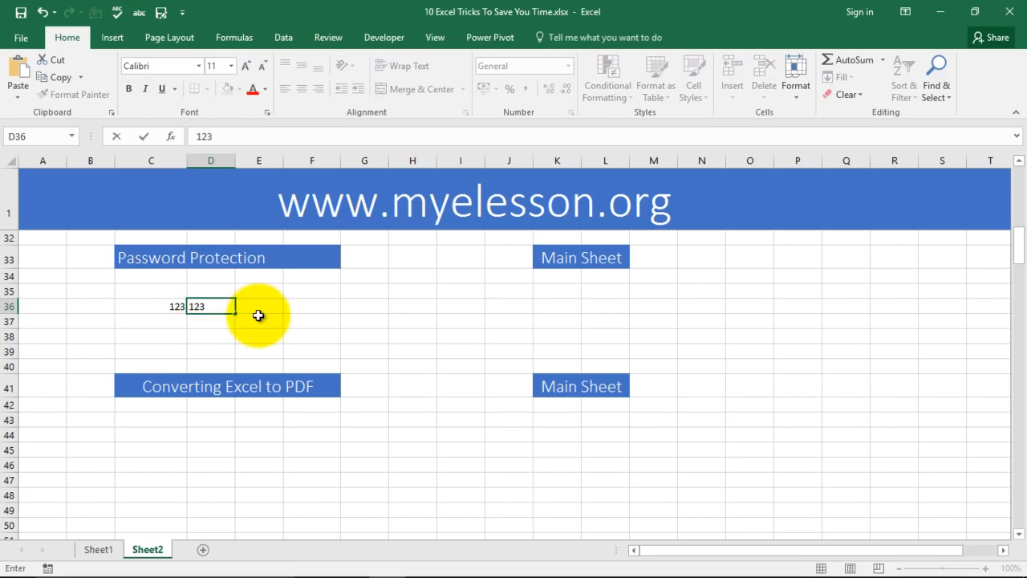
{"action": "left_click", "coordinate": [271, 317]}
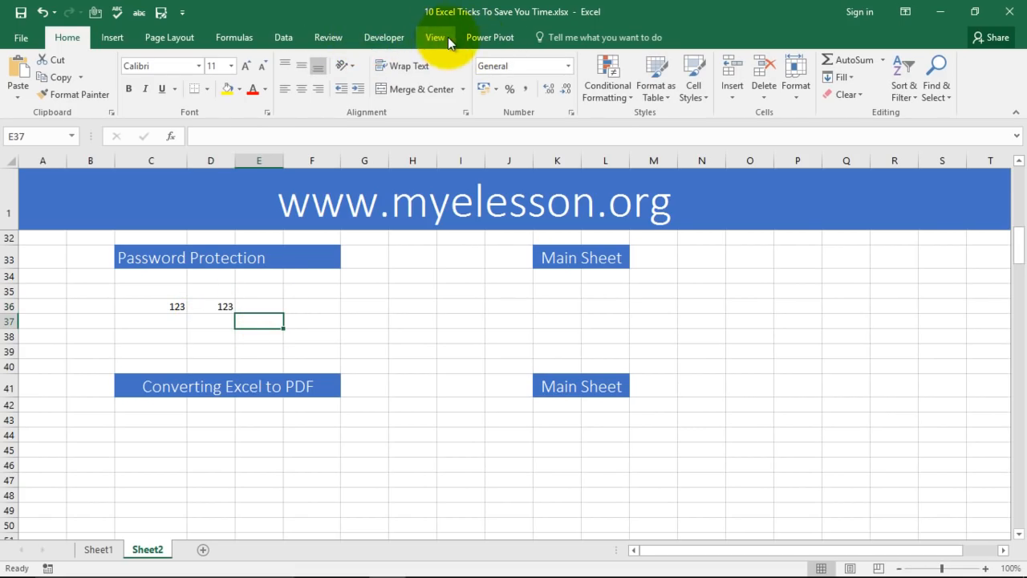
{"action": "left_click", "coordinate": [324, 37]}
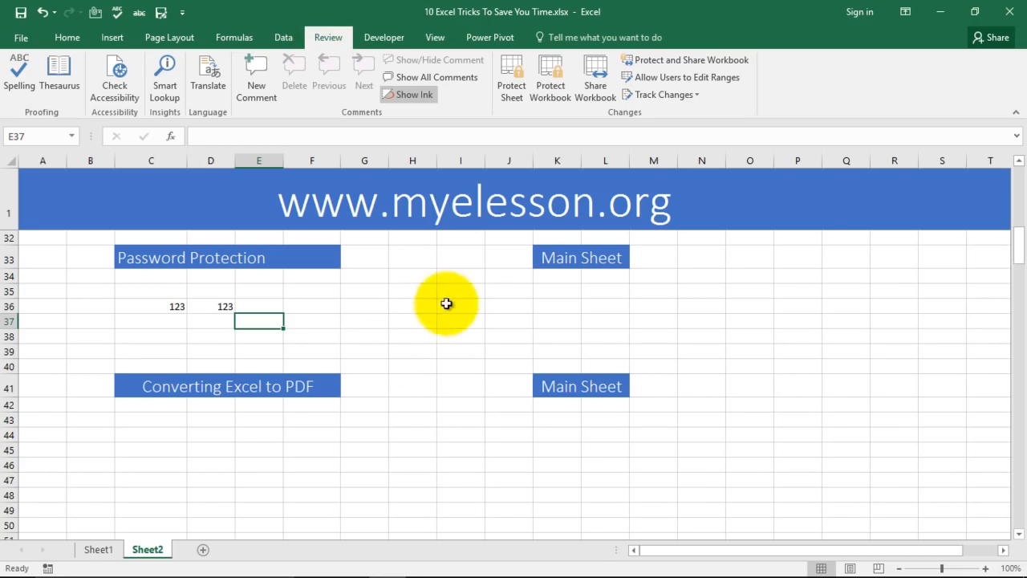
Protect Sheet2 with a password and confirm cell H36 can no longer be edited.
{"action": "left_click", "coordinate": [514, 70]}
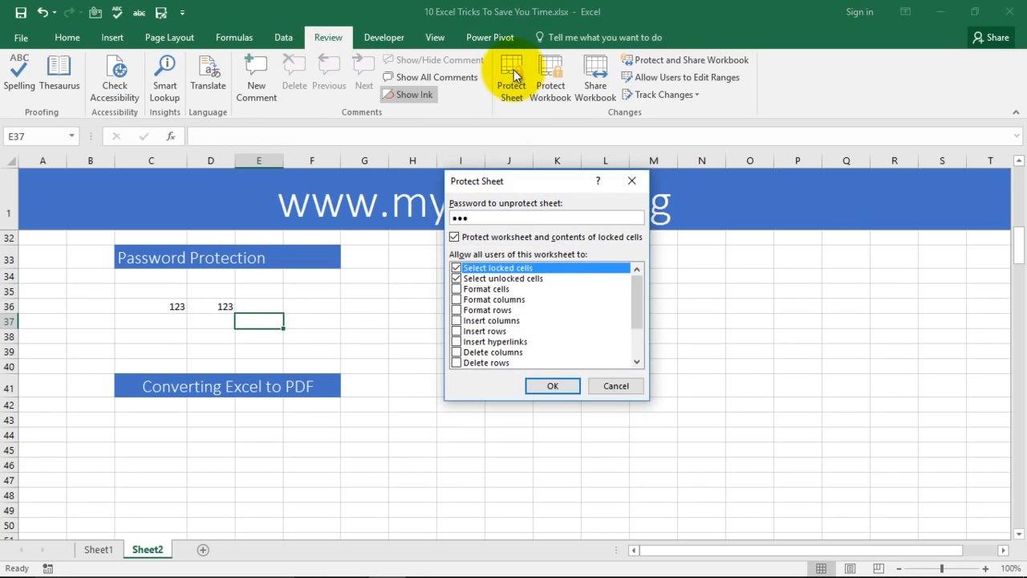
{"action": "left_click", "coordinate": [555, 388]}
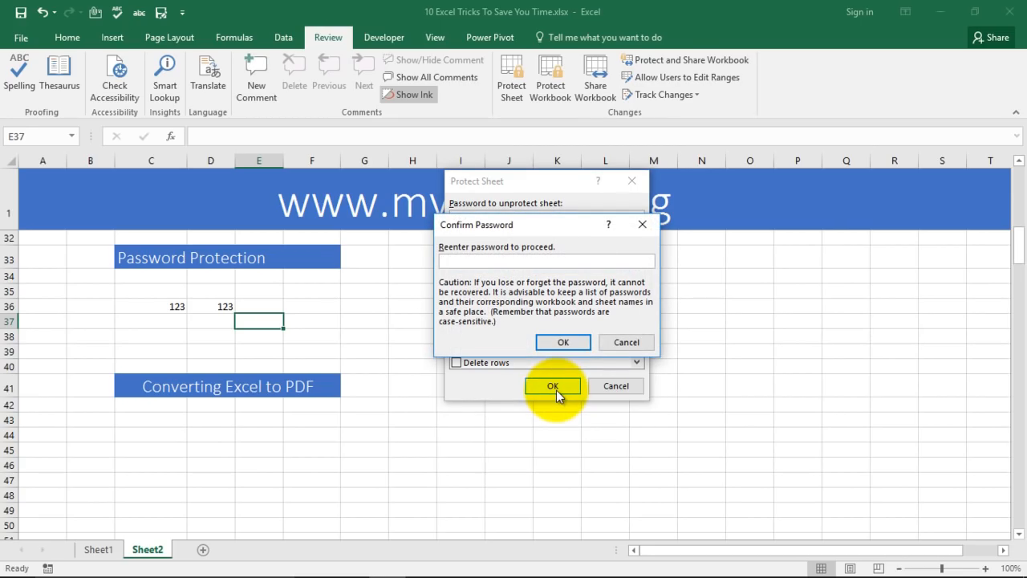
{"action": "type", "text": "123"}
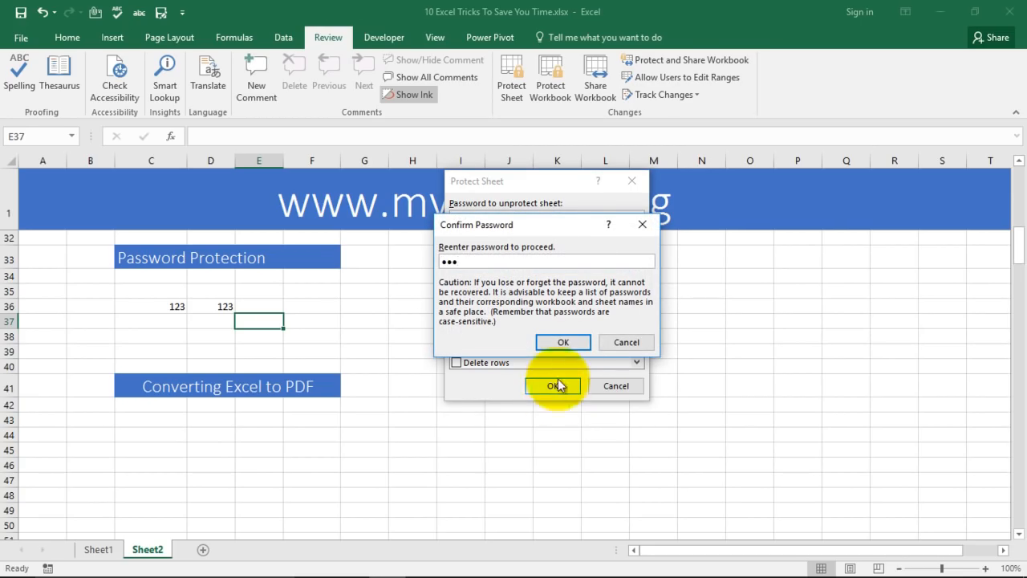
{"action": "left_click", "coordinate": [571, 345]}
{"action": "left_click", "coordinate": [414, 305]}
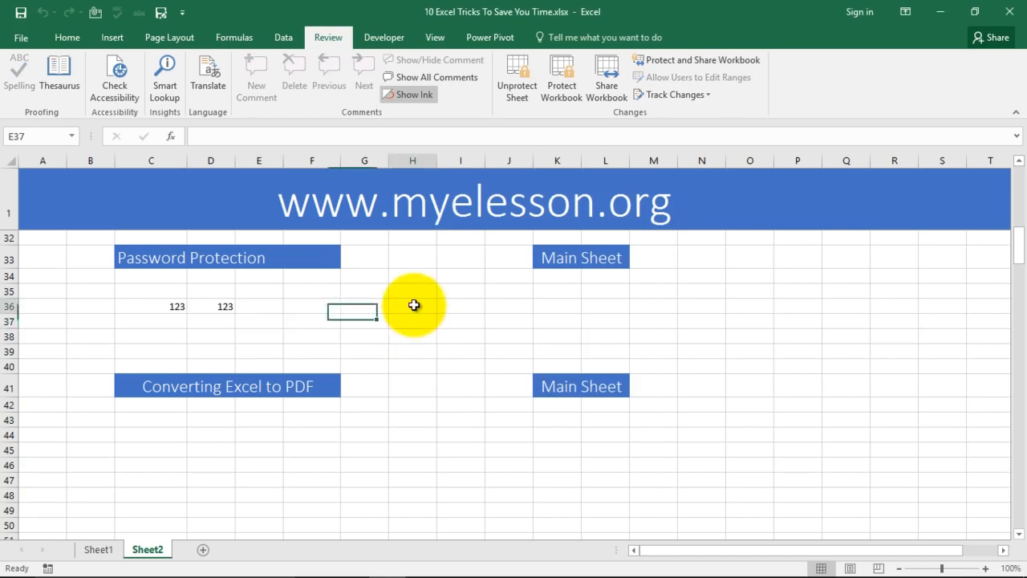
{"action": "double_click", "coordinate": [414, 305]}
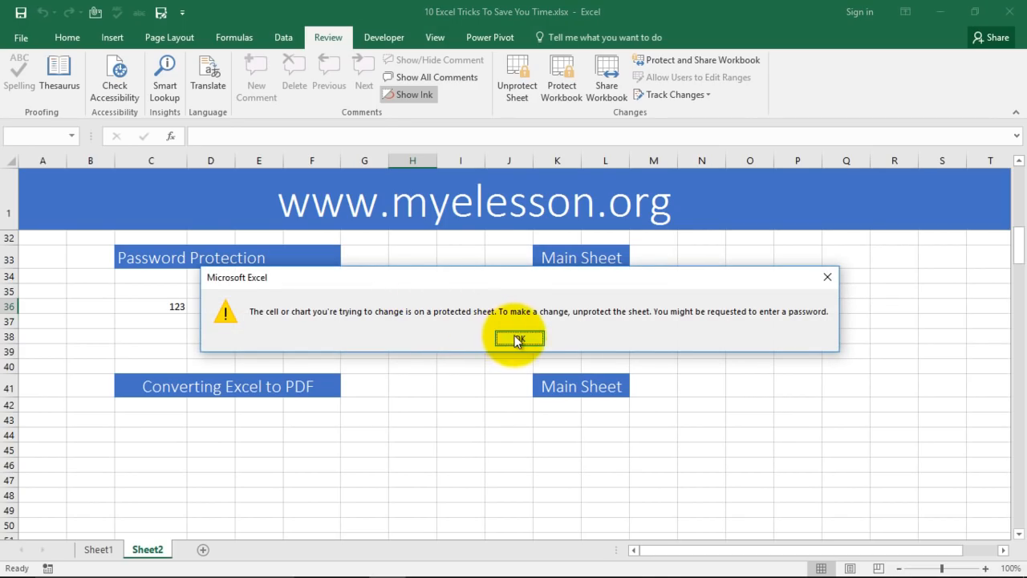
{"action": "left_click", "coordinate": [518, 339]}
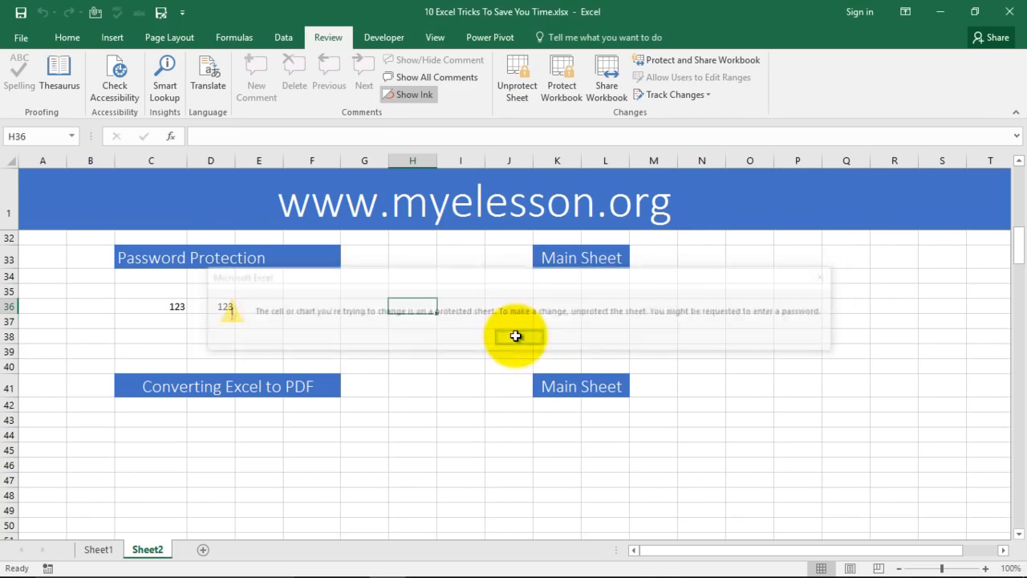
Remove Sheet2's protection by entering the sheet password.
{"action": "left_click", "coordinate": [513, 73]}
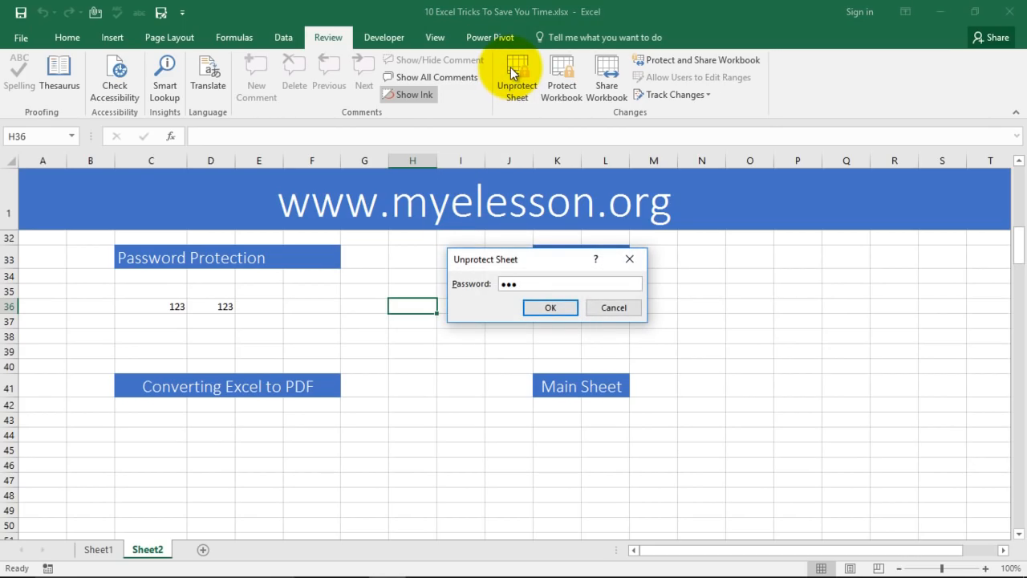
{"action": "type", "text": "123"}
{"action": "key", "text": "Return"}
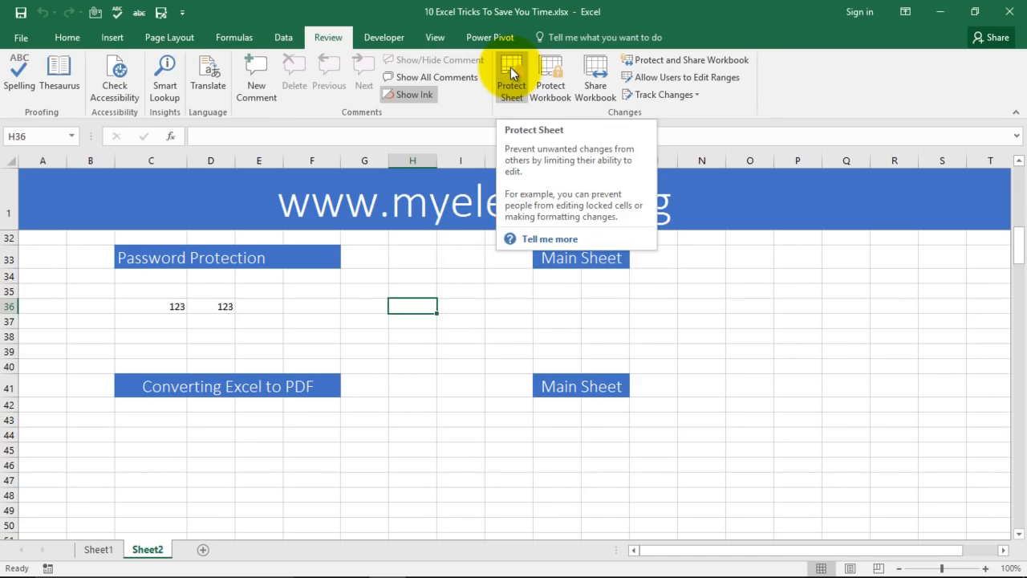
Give cells K36:L36 a yellow fill.
{"action": "left_click", "coordinate": [449, 320]}
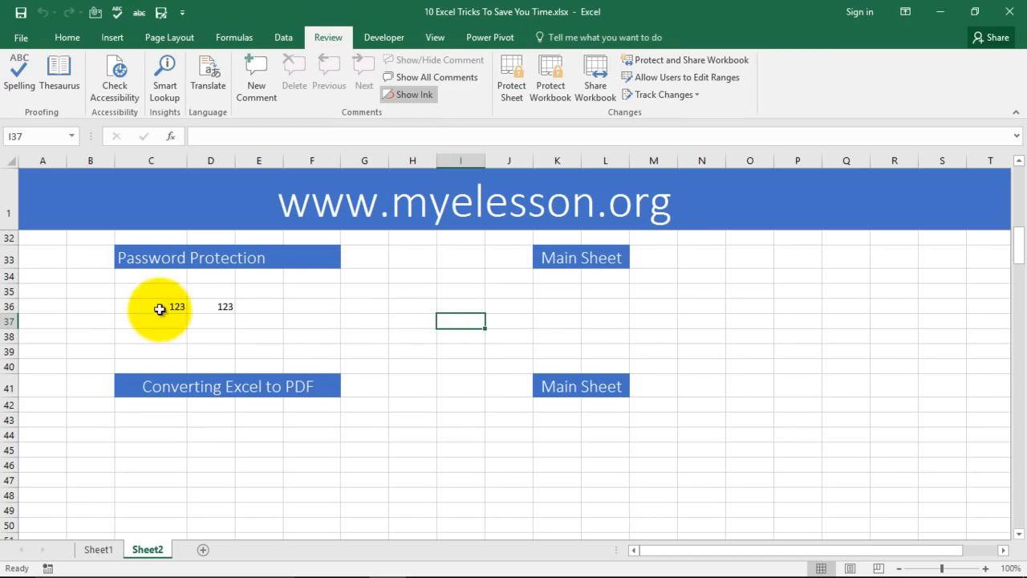
{"action": "left_click_drag", "start_coordinate": [550, 304], "coordinate": [594, 305]}
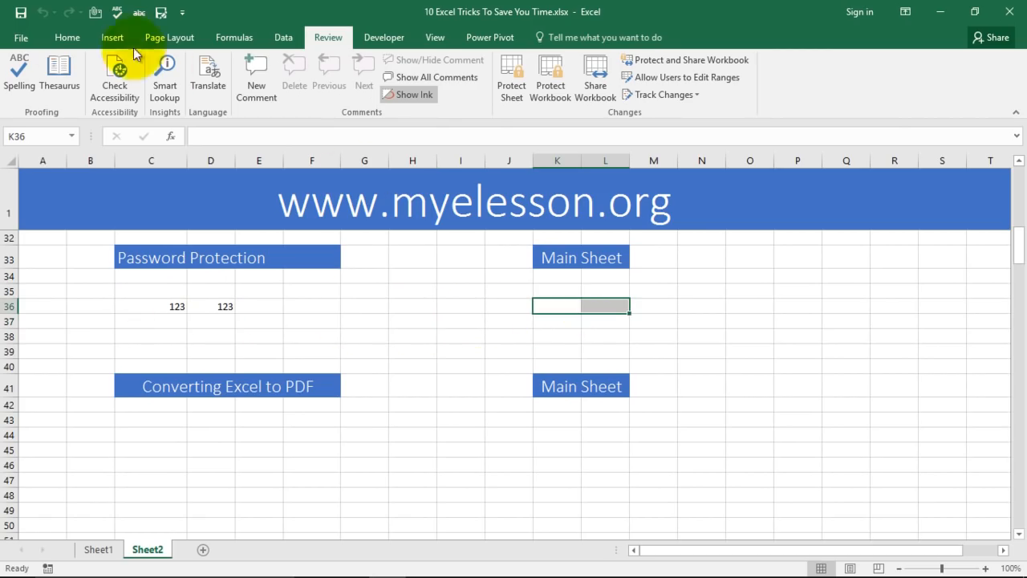
{"action": "left_click", "coordinate": [67, 37]}
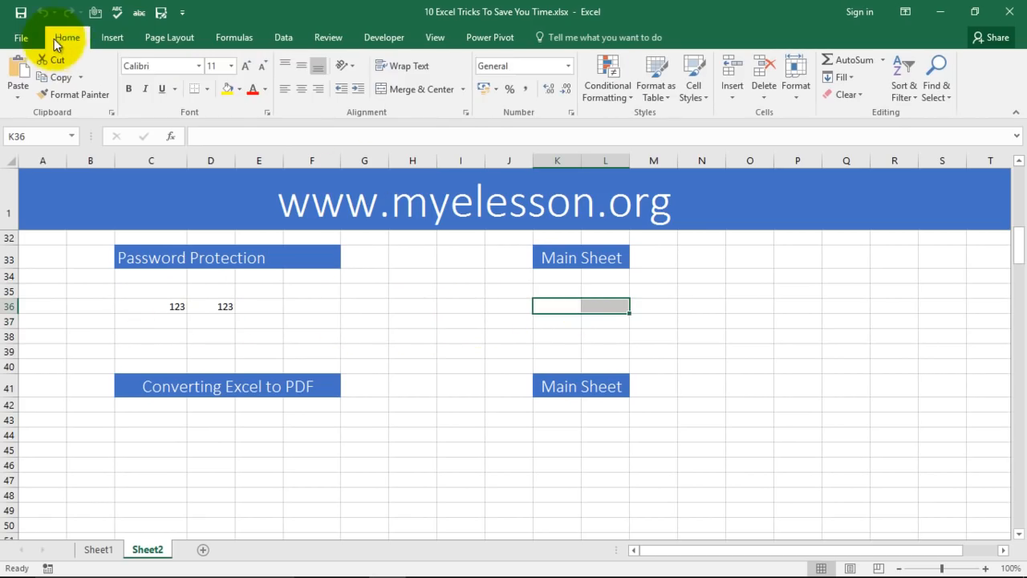
{"action": "left_click", "coordinate": [228, 91]}
{"action": "left_click", "coordinate": [599, 321]}
{"action": "left_click_drag", "start_coordinate": [551, 308], "coordinate": [598, 309]}
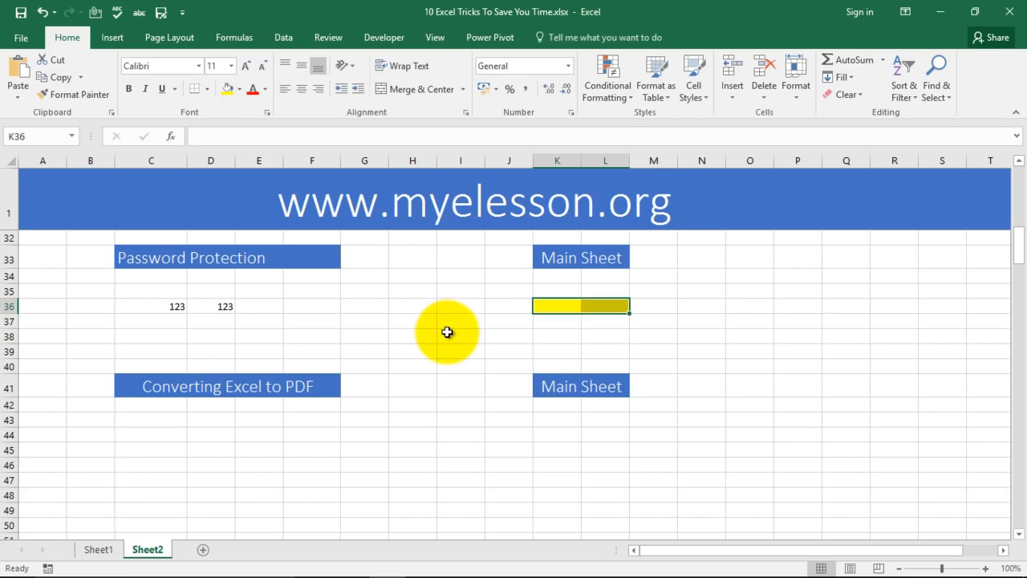
{"action": "left_click", "coordinate": [616, 350]}
Enter 123 in cell H36.
{"action": "left_click", "coordinate": [435, 311]}
{"action": "type", "text": "123"}
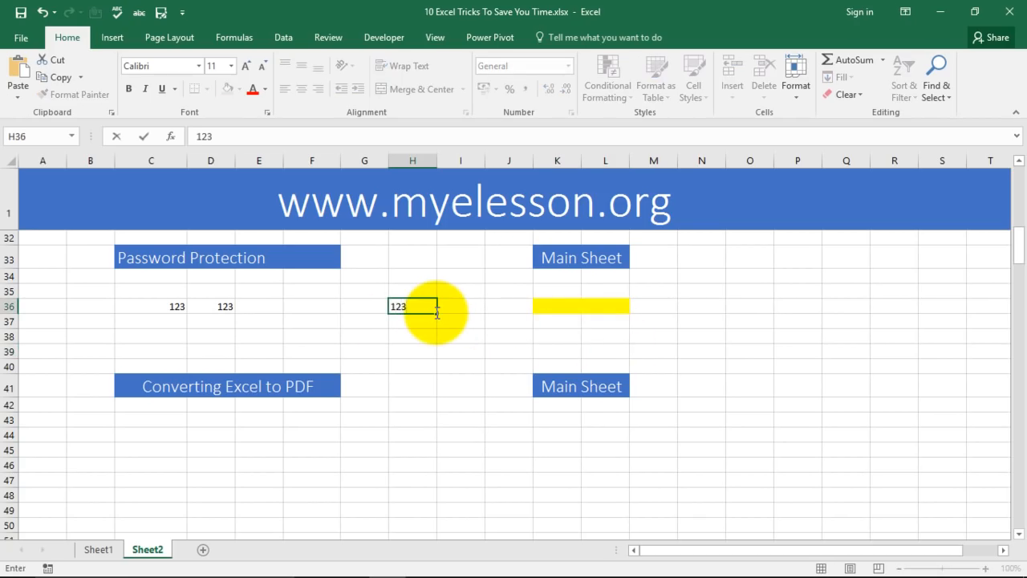
{"action": "key", "text": "Return"}
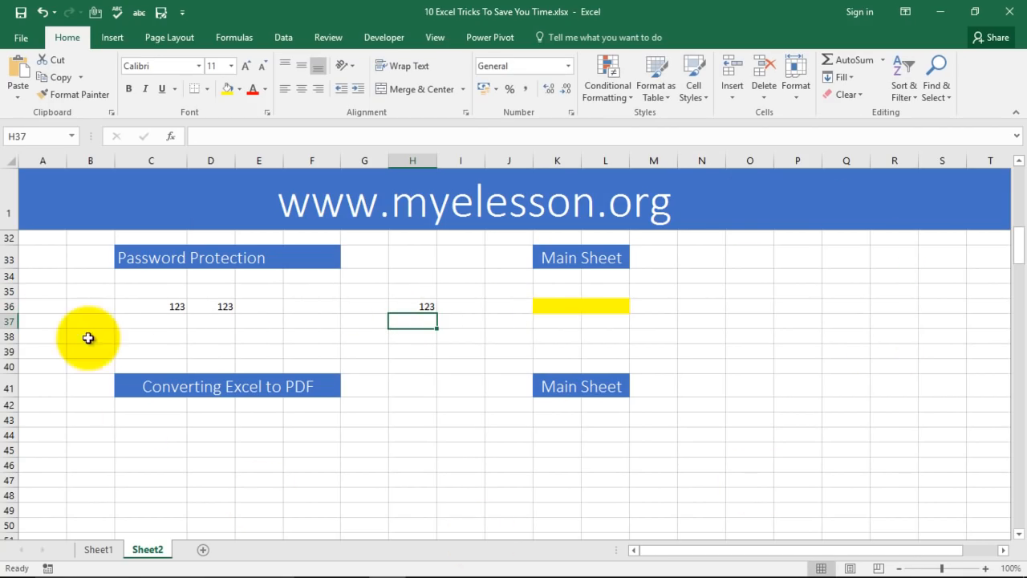
Untick Locked for K36:L36 in Format Cells so they stay editable under protection.
{"action": "left_click", "coordinate": [560, 306]}
{"action": "left_click", "coordinate": [608, 303]}
{"action": "left_click", "coordinate": [564, 306]}
{"action": "left_click", "coordinate": [601, 305]}
{"action": "left_click", "coordinate": [549, 305]}
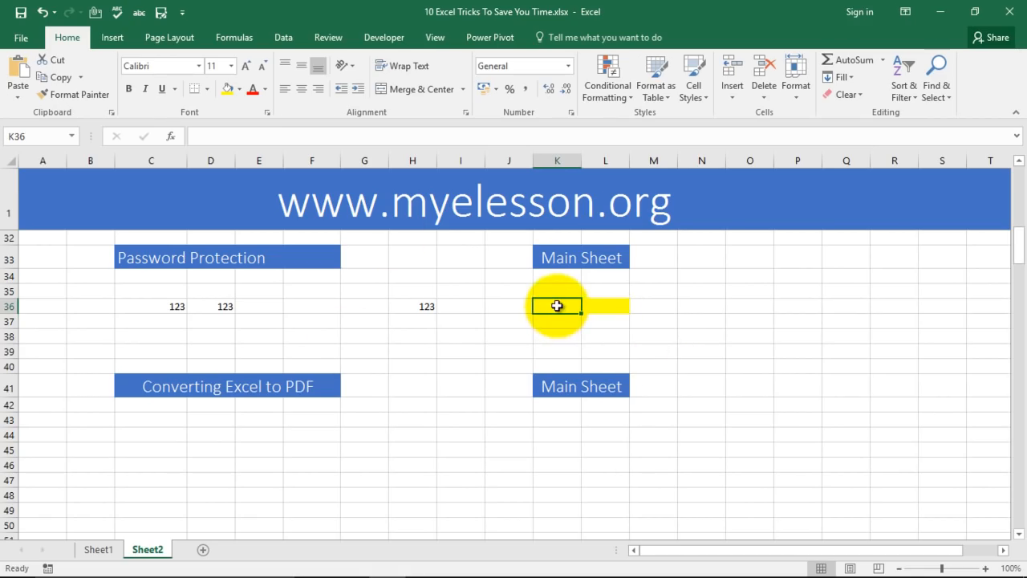
{"action": "left_click_drag", "start_coordinate": [557, 306], "coordinate": [618, 305]}
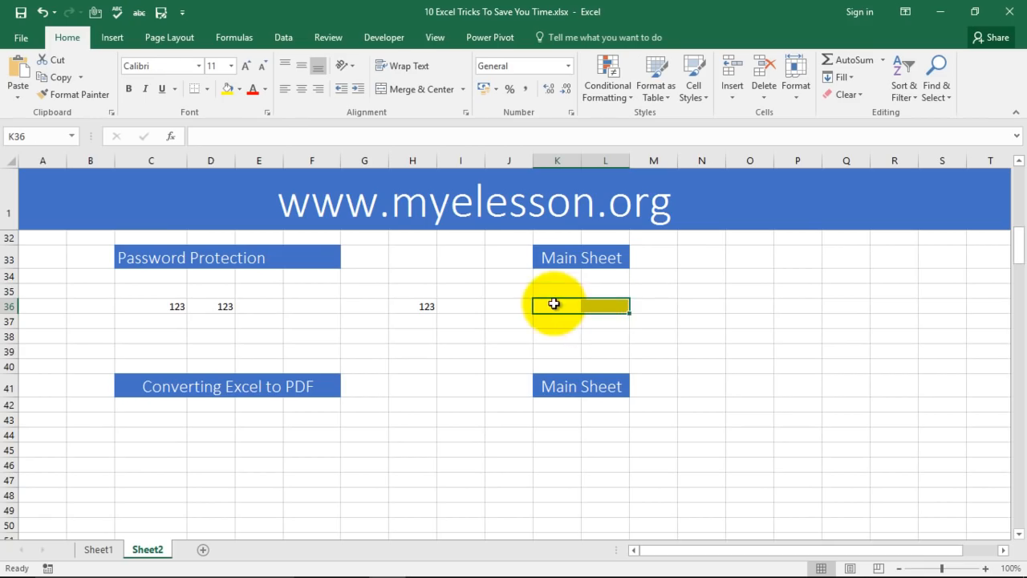
{"action": "left_click", "coordinate": [270, 114]}
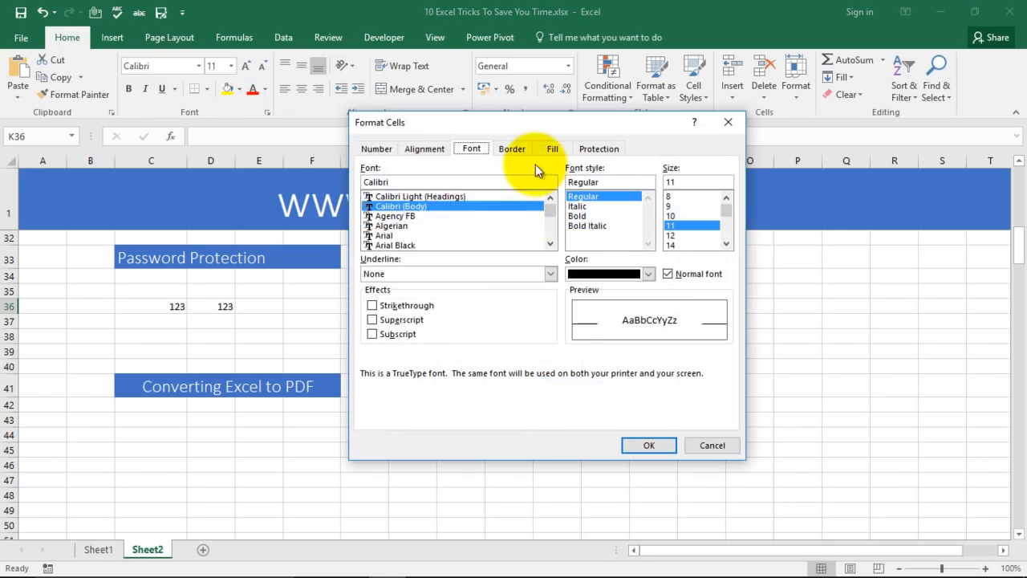
{"action": "left_click", "coordinate": [597, 150]}
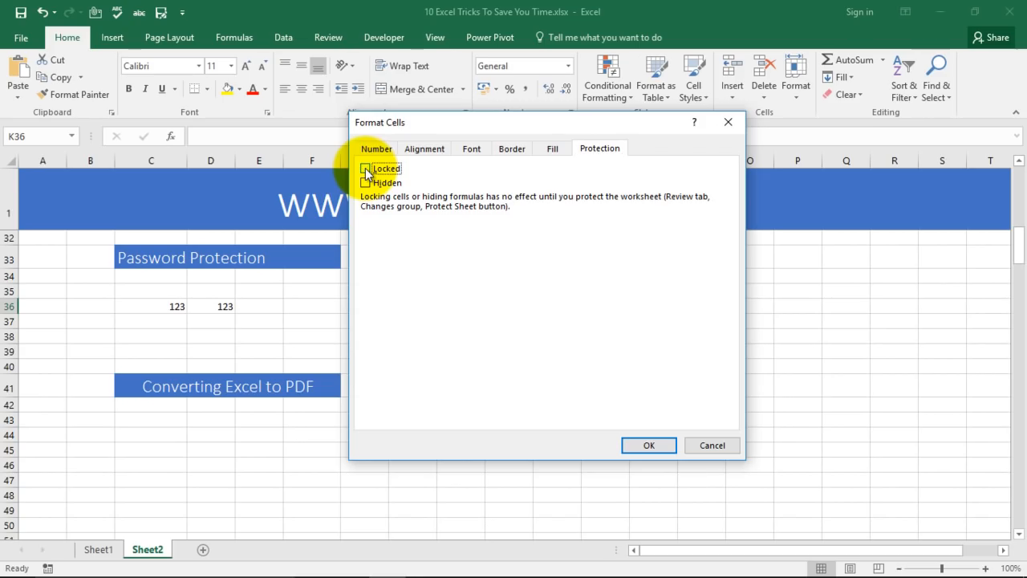
{"action": "left_click", "coordinate": [648, 445]}
Re-protect Sheet2 with a password from the Review tab.
{"action": "left_click", "coordinate": [733, 383]}
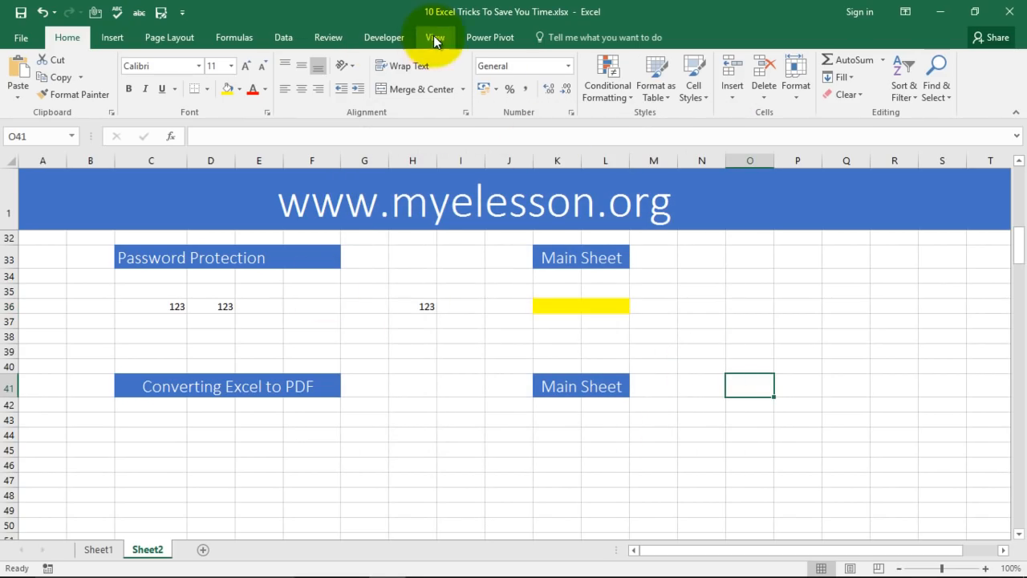
{"action": "left_click", "coordinate": [328, 37]}
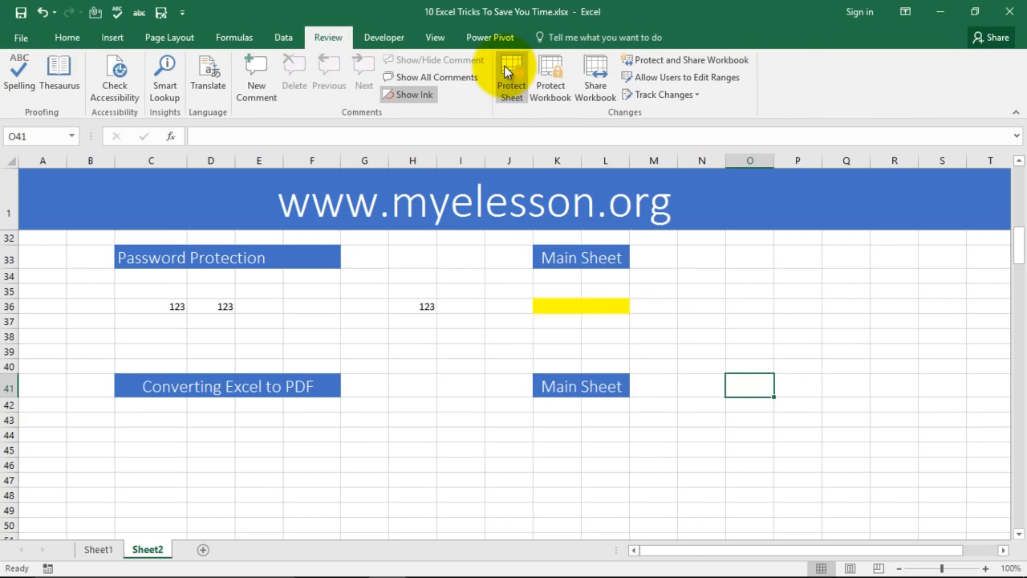
{"action": "left_click", "coordinate": [507, 74]}
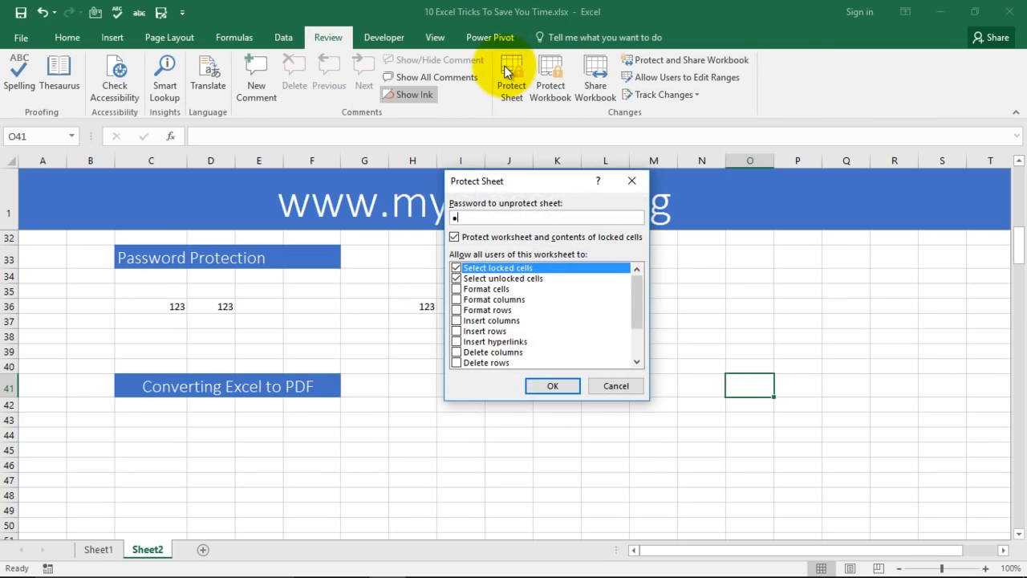
{"action": "key", "text": "Return"}
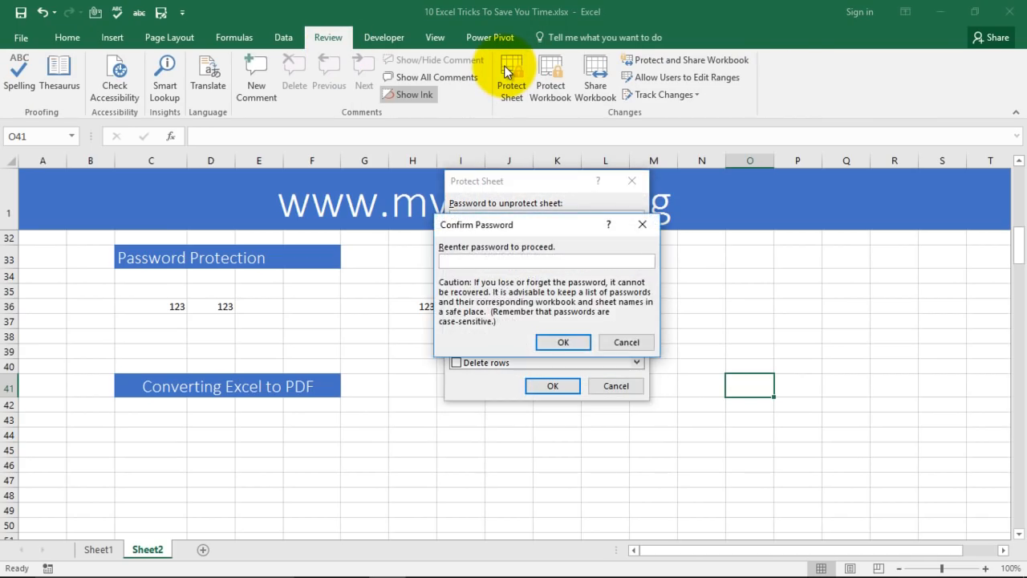
{"action": "type", "text": "123"}
{"action": "key", "text": "Return"}
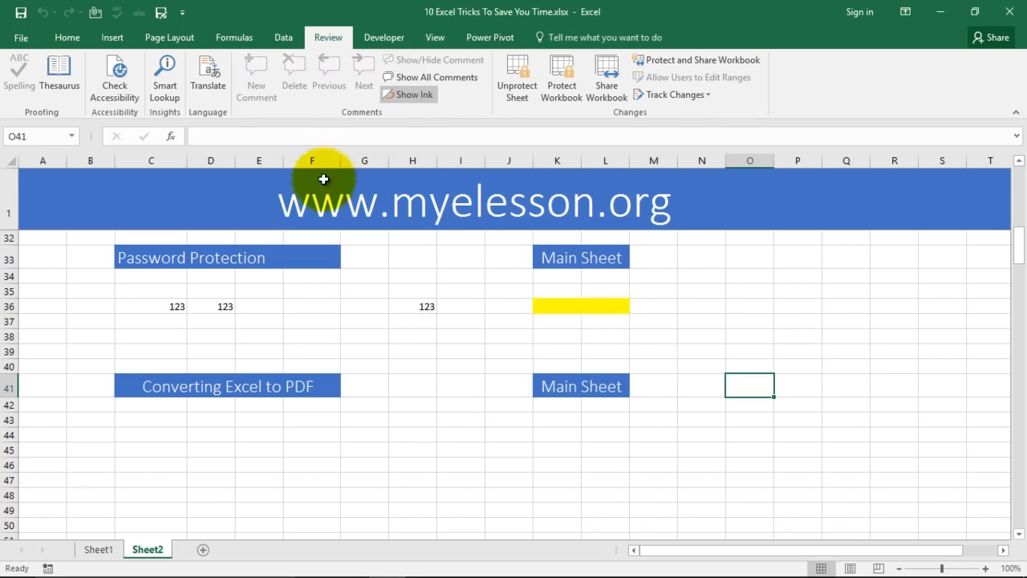
Confirm locked cell G37 refuses edits on the protected sheet.
{"action": "left_click", "coordinate": [362, 315]}
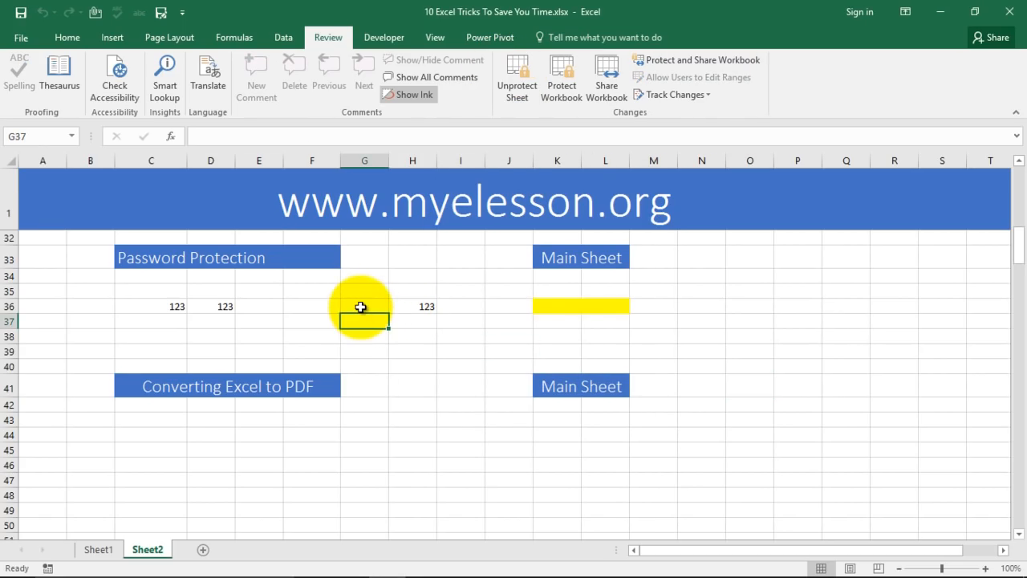
{"action": "double_click", "coordinate": [363, 313]}
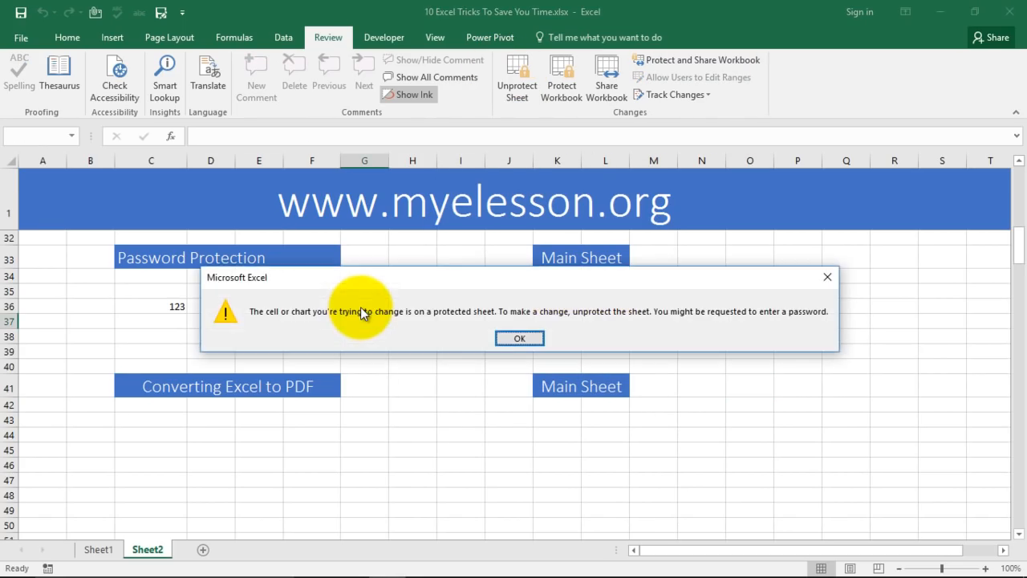
{"action": "left_click", "coordinate": [517, 338]}
Enter 123 in the unlocked yellow cell K36.
{"action": "left_click", "coordinate": [550, 310]}
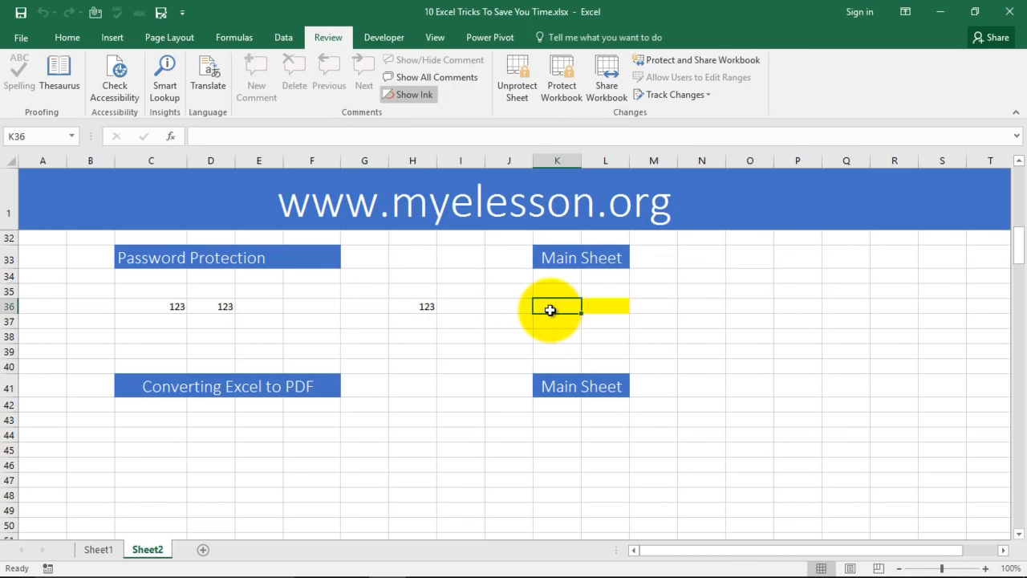
{"action": "type", "text": "1"}
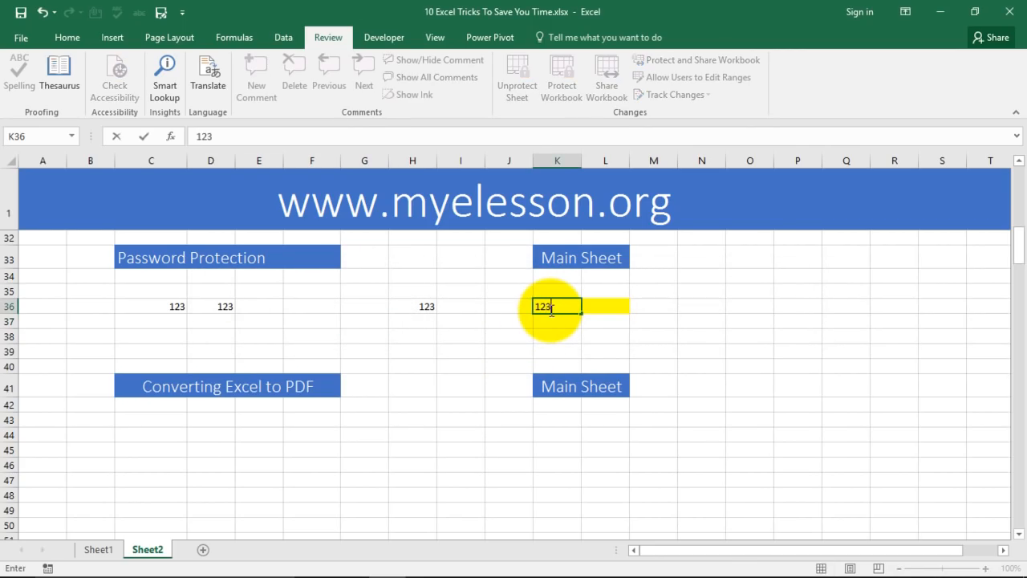
{"action": "type", "text": "23"}
{"action": "key", "text": "Return"}
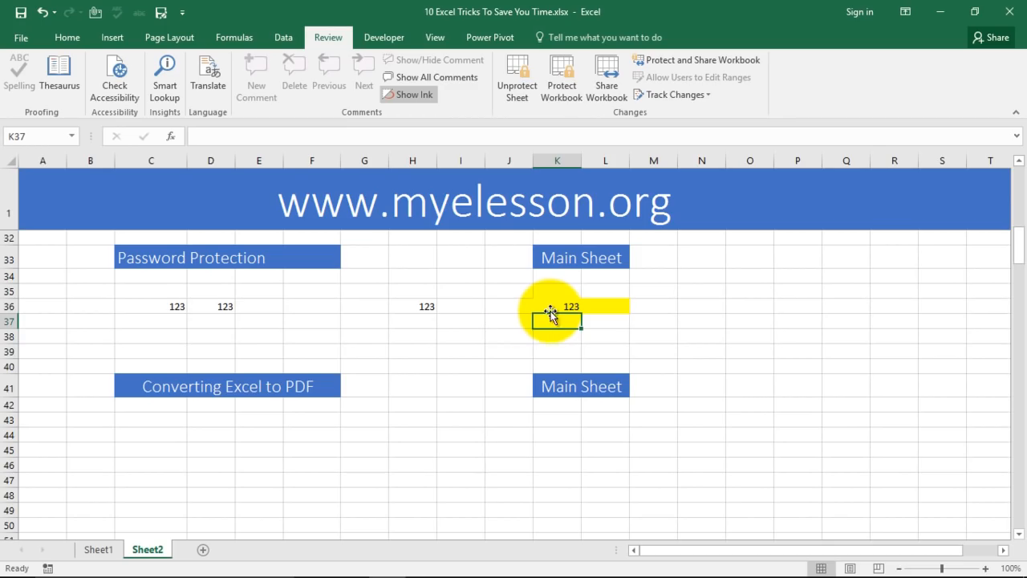
{"action": "scroll", "coordinate": [513, 317], "scroll_direction": "down", "scroll_amount": 2}
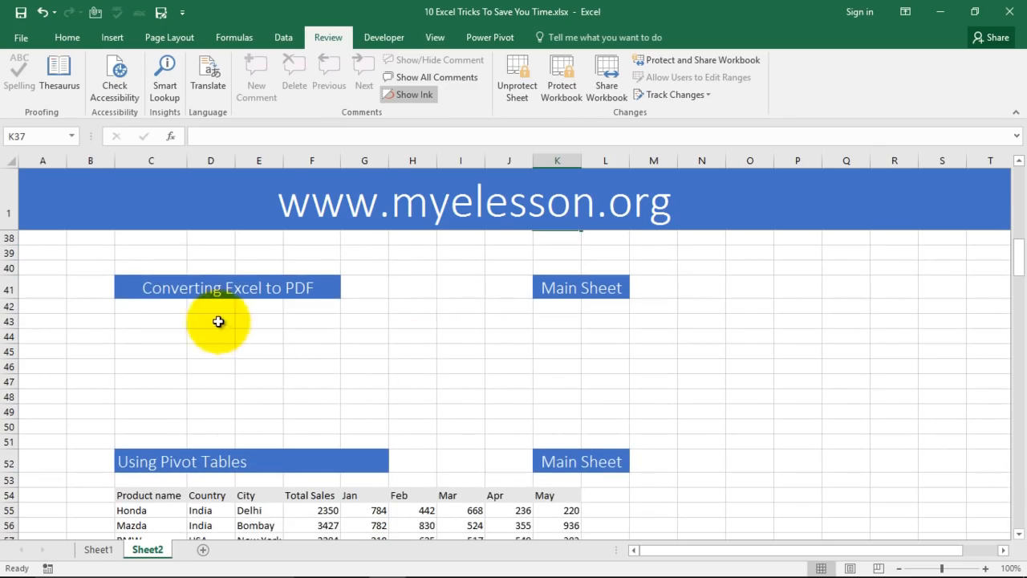
Publish Sheet1 as the PDF '10 Excel Tricks To Save You Time.pdf'.
{"action": "left_click", "coordinate": [98, 549]}
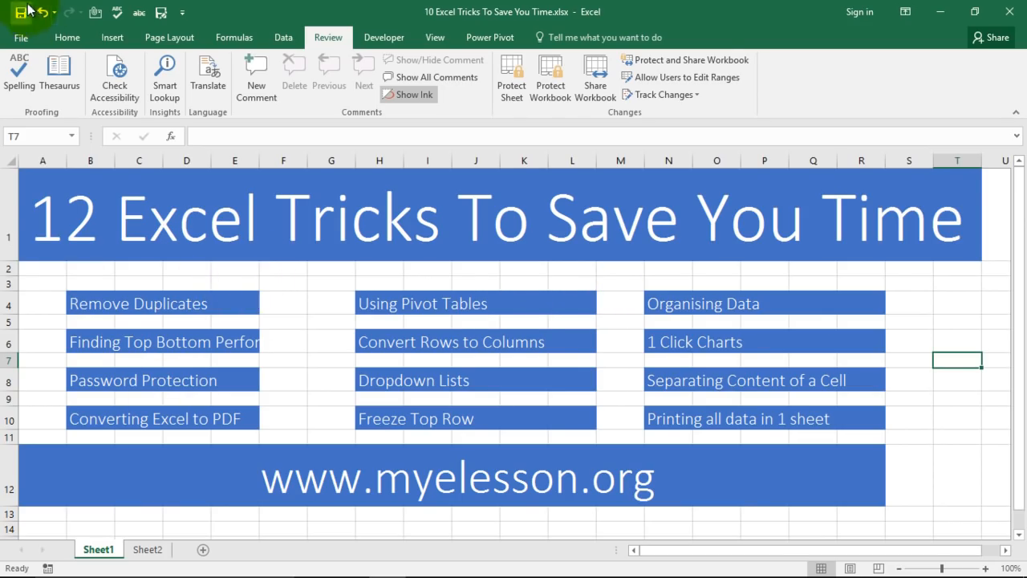
{"action": "left_click", "coordinate": [21, 37]}
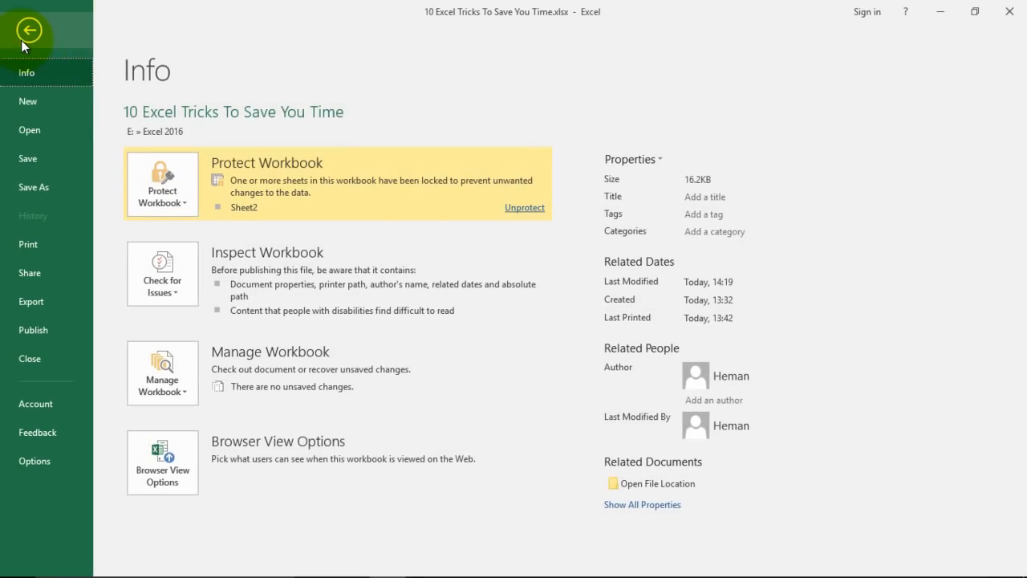
{"action": "left_click", "coordinate": [24, 298]}
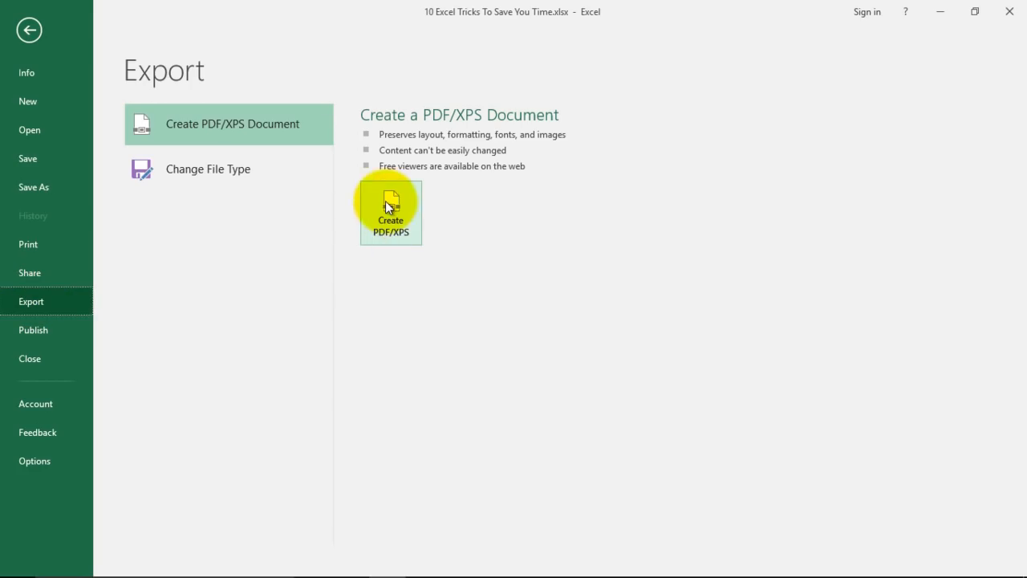
{"action": "left_click", "coordinate": [405, 214]}
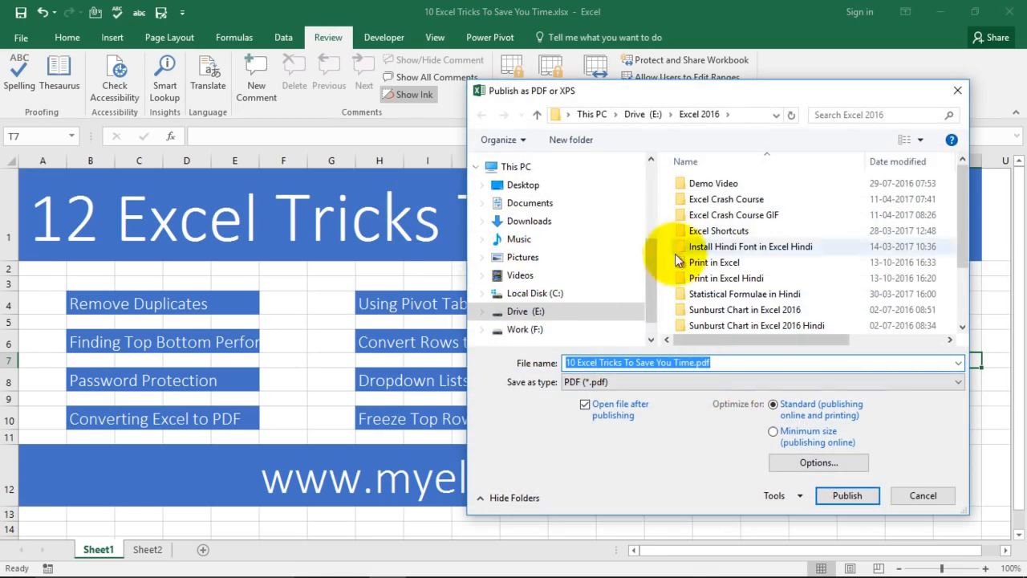
{"action": "left_click", "coordinate": [522, 186]}
{"action": "left_click", "coordinate": [849, 494]}
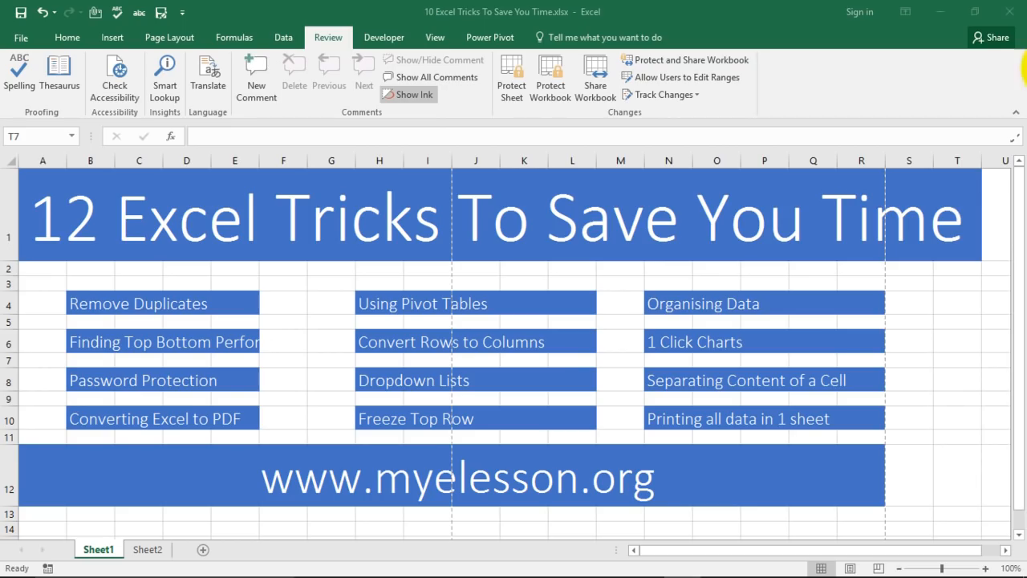
Look over the 3-page PDF in the reader, then close it.
{"action": "left_click_drag", "start_coordinate": [883, 143], "coordinate": [456, 41]}
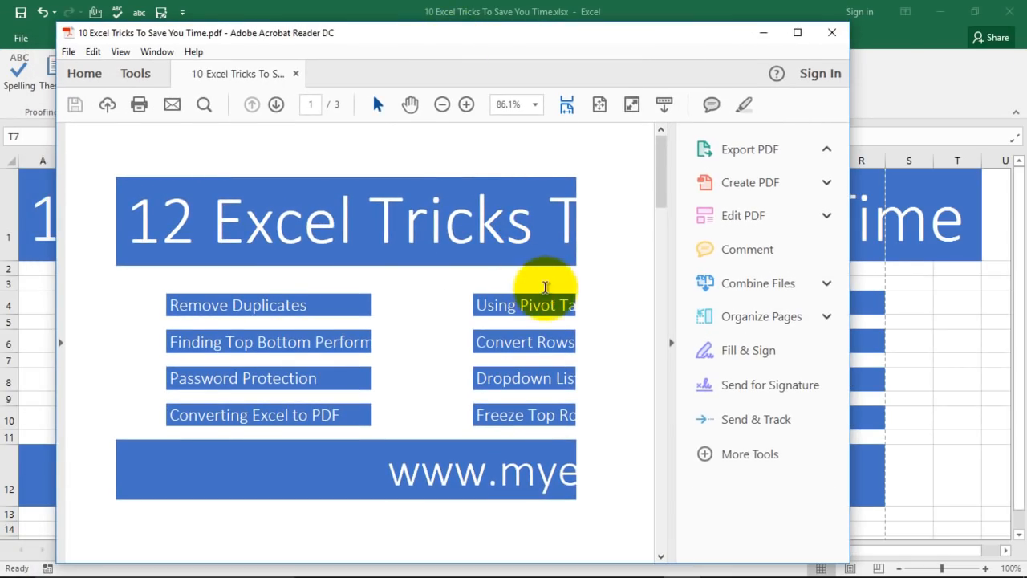
{"action": "left_click", "coordinate": [706, 144]}
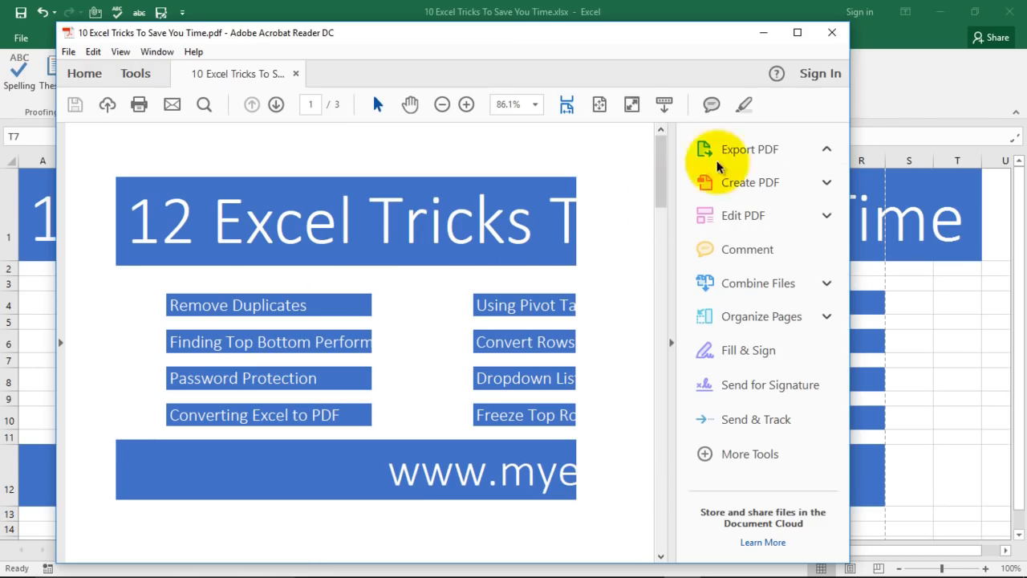
{"action": "left_click", "coordinate": [832, 32]}
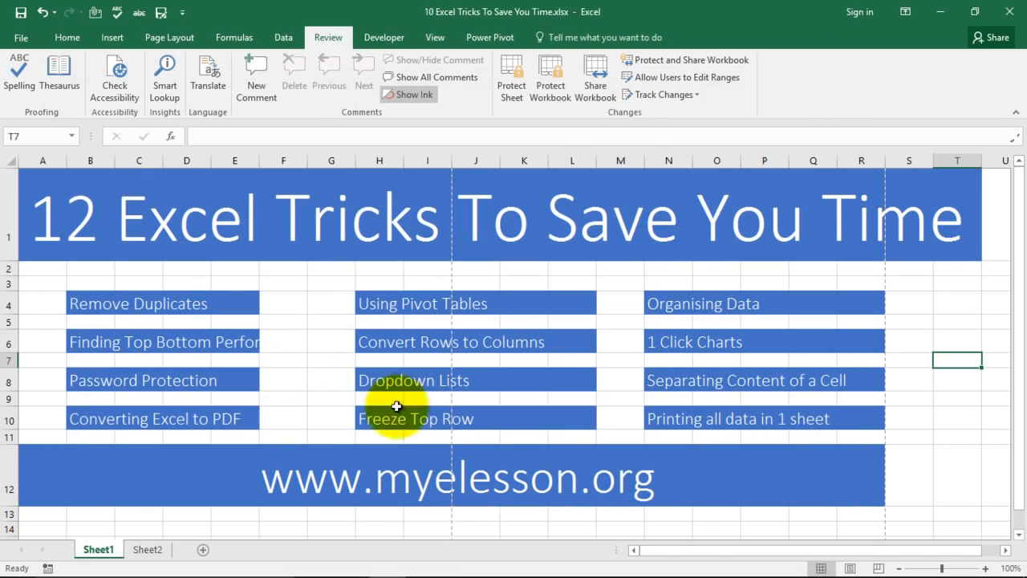
Start a PDF export with PDF file type and Standard optimisation.
{"action": "left_click", "coordinate": [22, 40]}
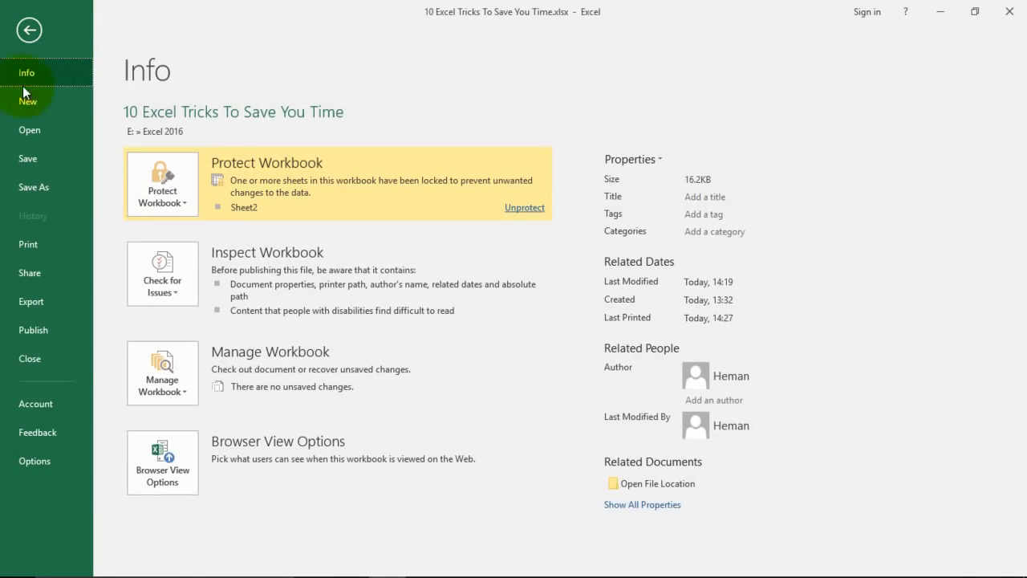
{"action": "left_click", "coordinate": [33, 302]}
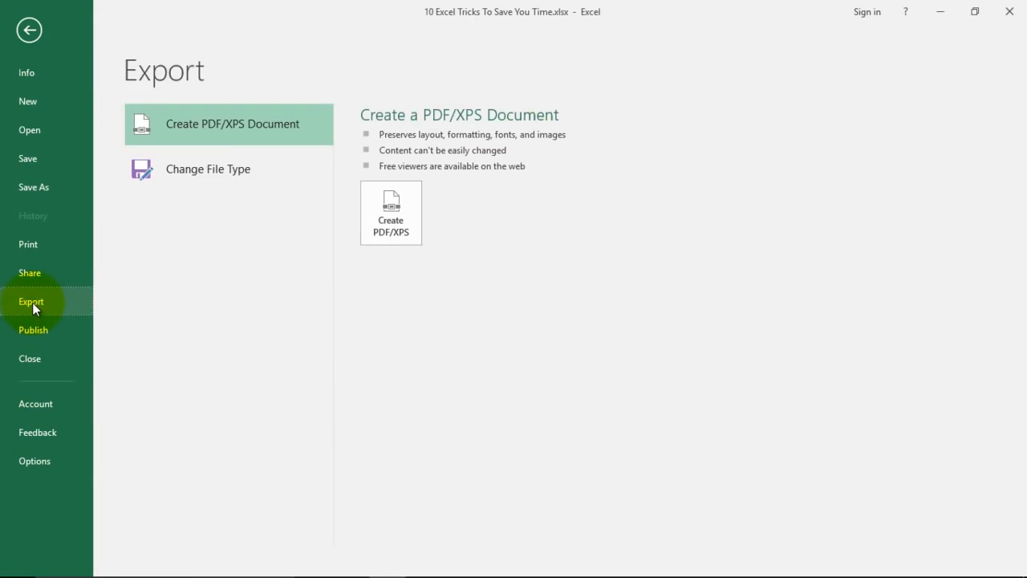
{"action": "left_click", "coordinate": [397, 216]}
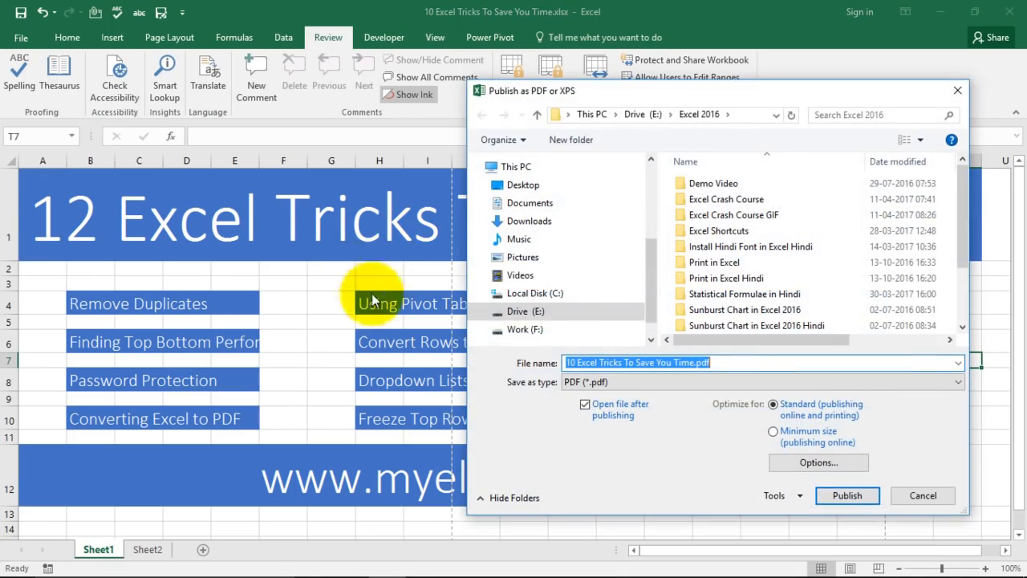
{"action": "left_click", "coordinate": [714, 385]}
{"action": "left_click", "coordinate": [716, 391]}
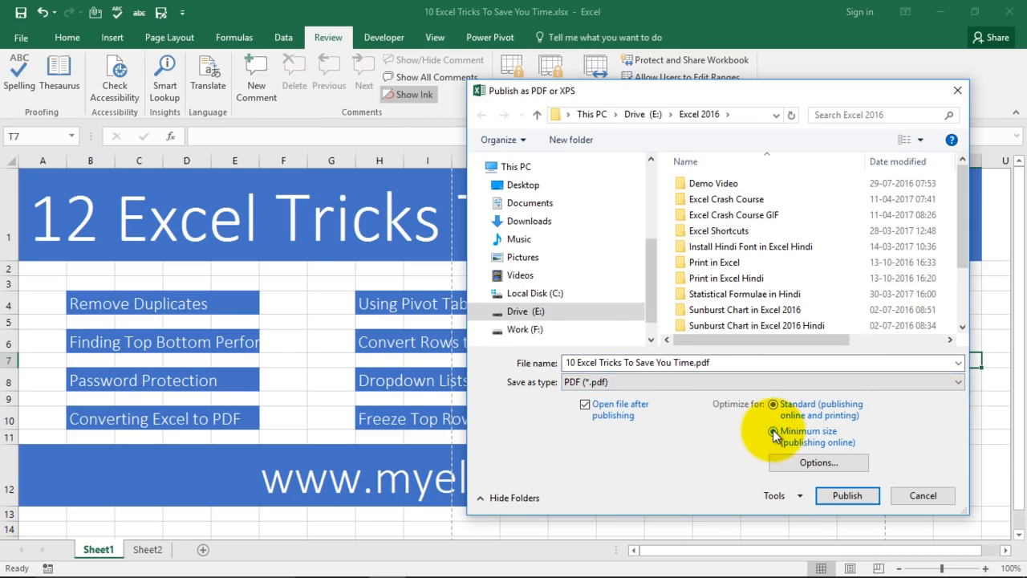
{"action": "left_click", "coordinate": [774, 404]}
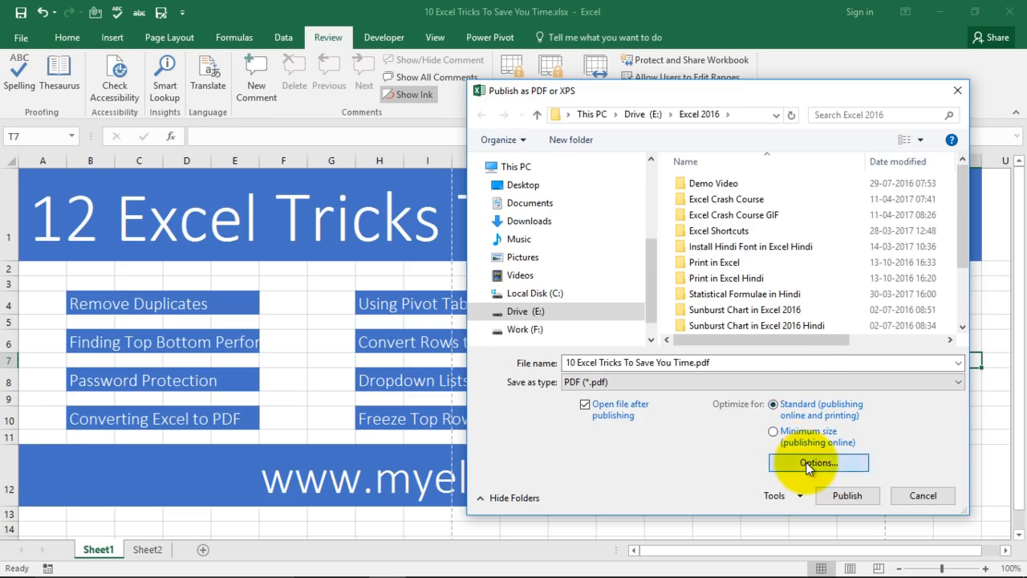
Set the publishing options to Entire workbook and confirm.
{"action": "left_click", "coordinate": [807, 464]}
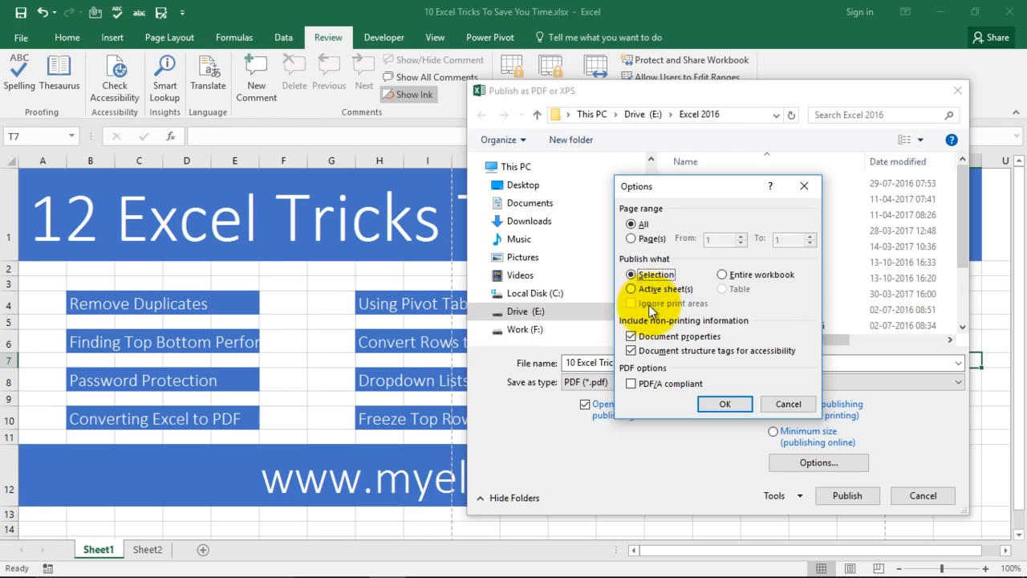
{"action": "left_click", "coordinate": [642, 289]}
{"action": "left_click", "coordinate": [722, 275]}
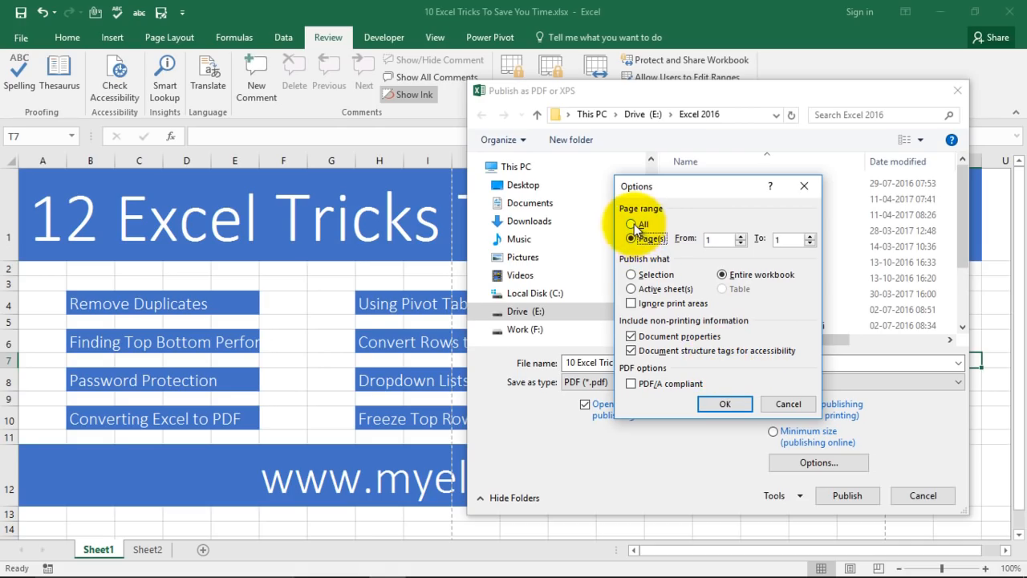
{"action": "left_click", "coordinate": [726, 400]}
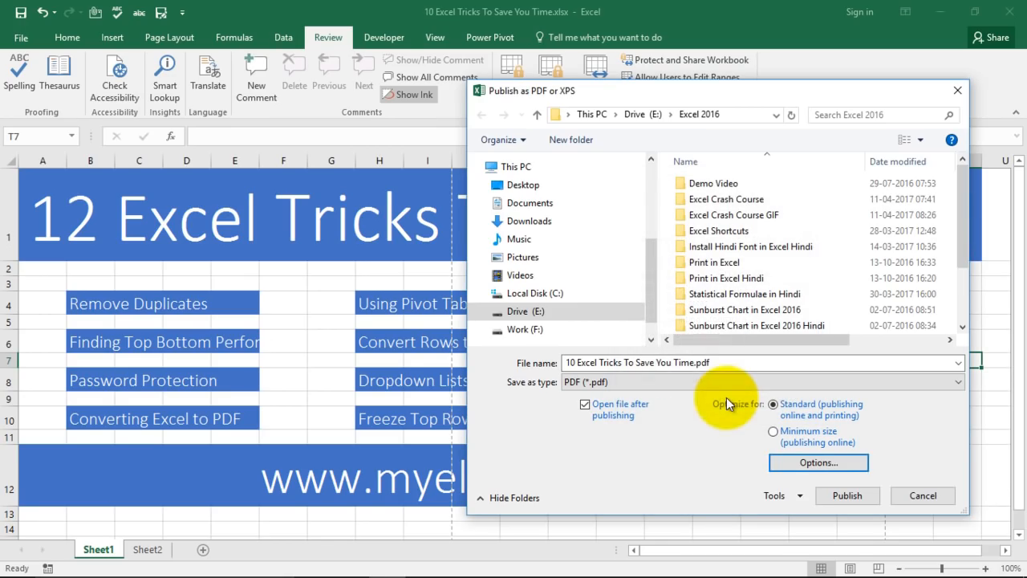
{"action": "left_click", "coordinate": [801, 493]}
Publish the whole-workbook PDF and scroll through its pages in maximised Acrobat Reader.
{"action": "left_click", "coordinate": [842, 497]}
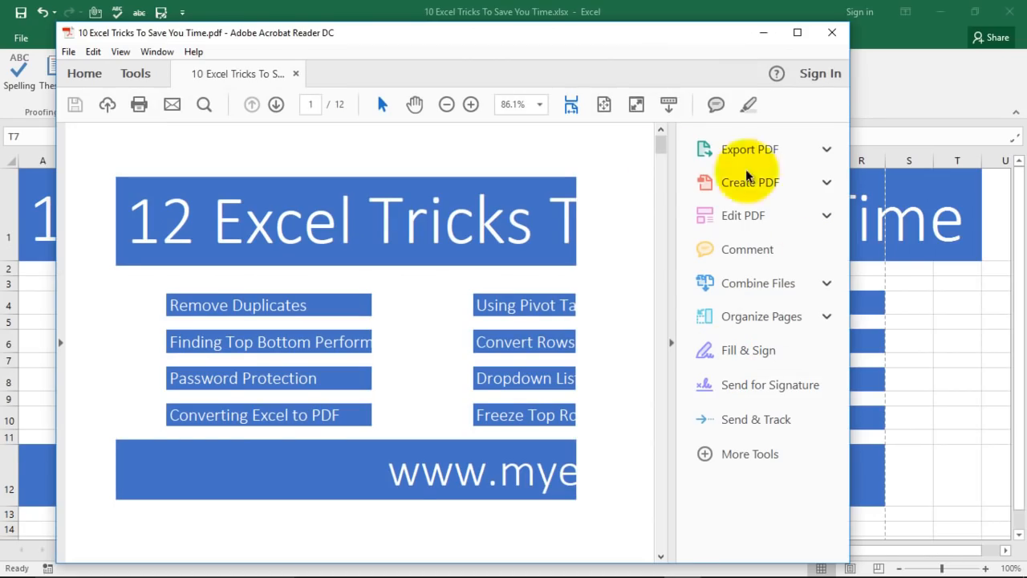
{"action": "left_click", "coordinate": [797, 32]}
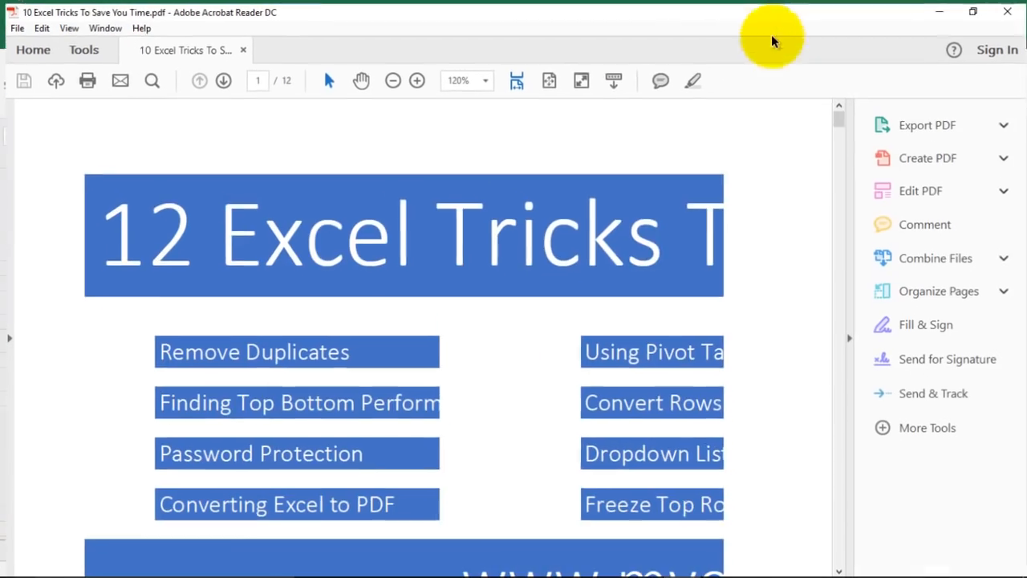
{"action": "scroll", "coordinate": [514, 303], "scroll_direction": "up", "scroll_amount": 2}
{"action": "scroll", "coordinate": [515, 303], "scroll_direction": "down", "scroll_amount": 10}
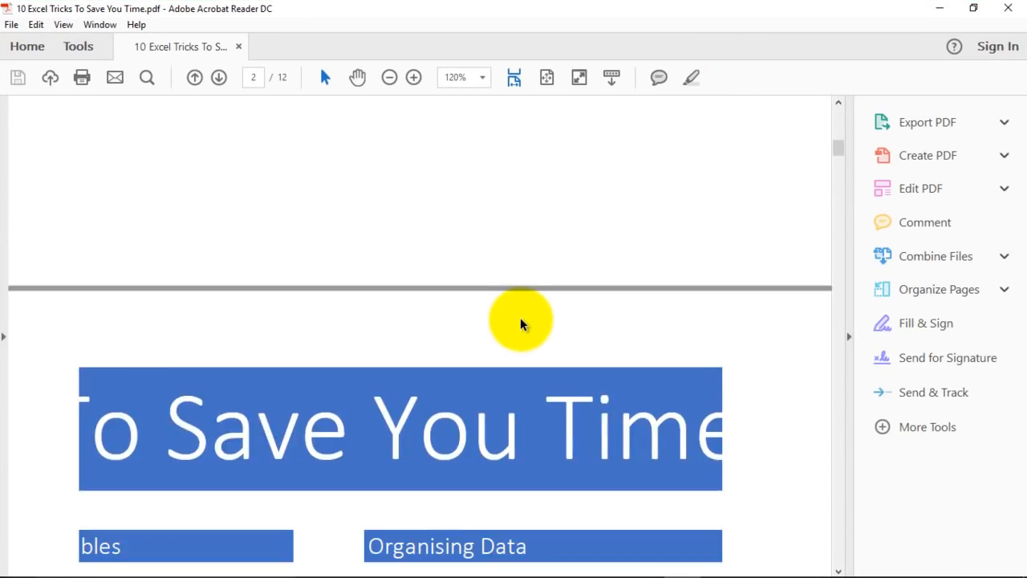
{"action": "scroll", "coordinate": [522, 320], "scroll_direction": "down", "scroll_amount": 10}
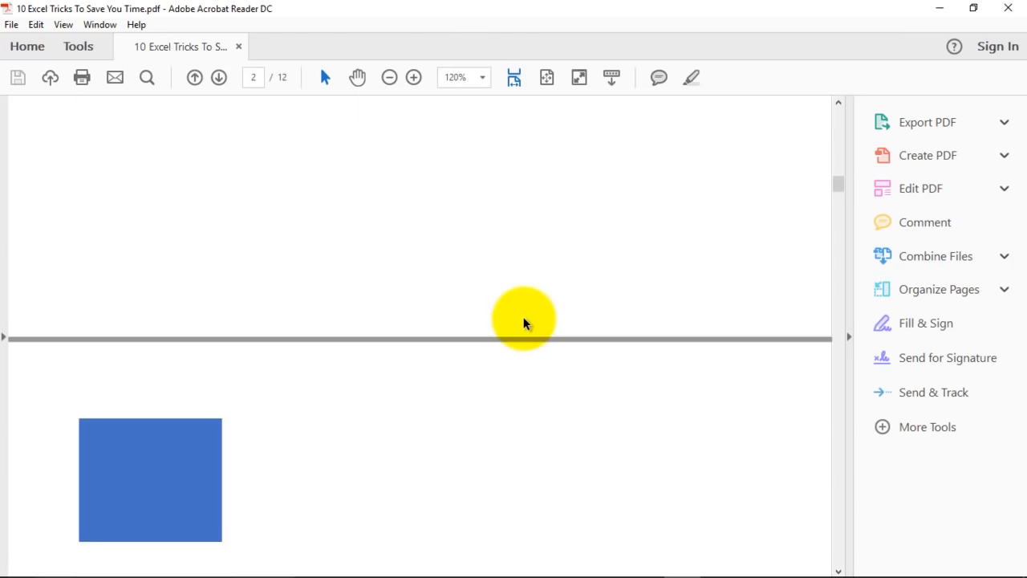
{"action": "scroll", "coordinate": [544, 325], "scroll_direction": "up", "scroll_amount": 15}
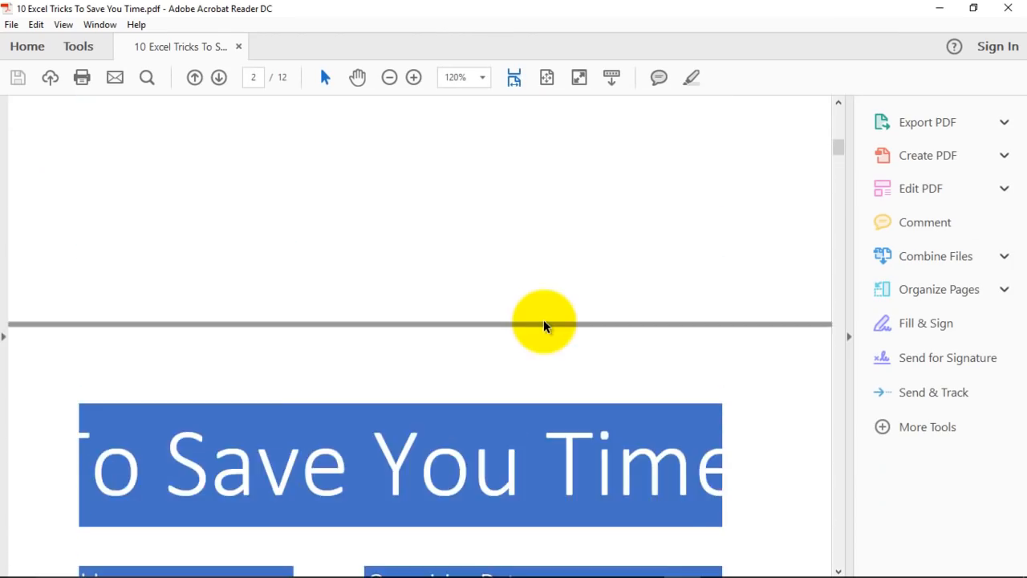
{"action": "scroll", "coordinate": [528, 268], "scroll_direction": "up", "scroll_amount": 5}
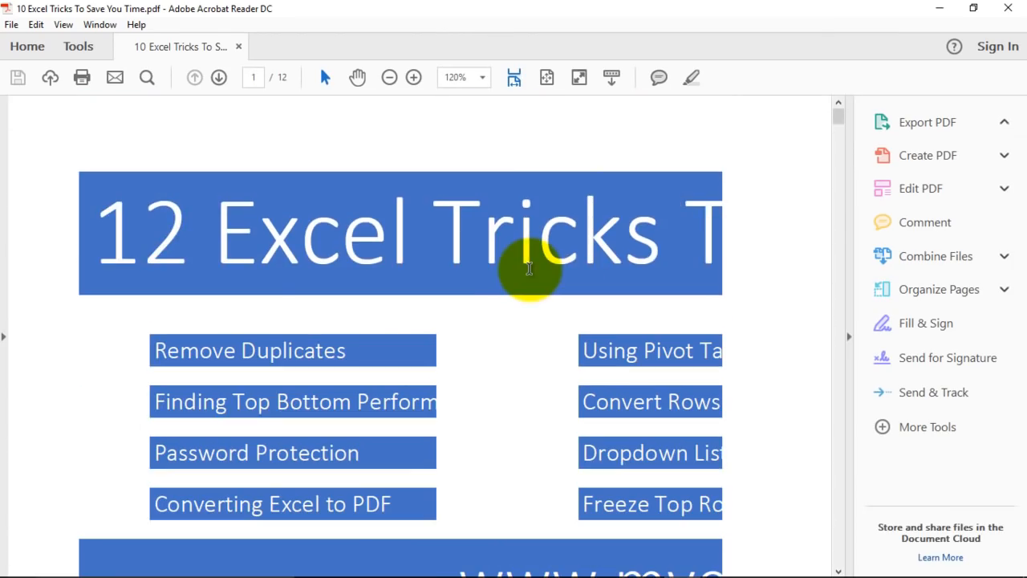
Toggle the Export PDF pane, scroll further, then minimise Acrobat Reader.
{"action": "left_click", "coordinate": [926, 122]}
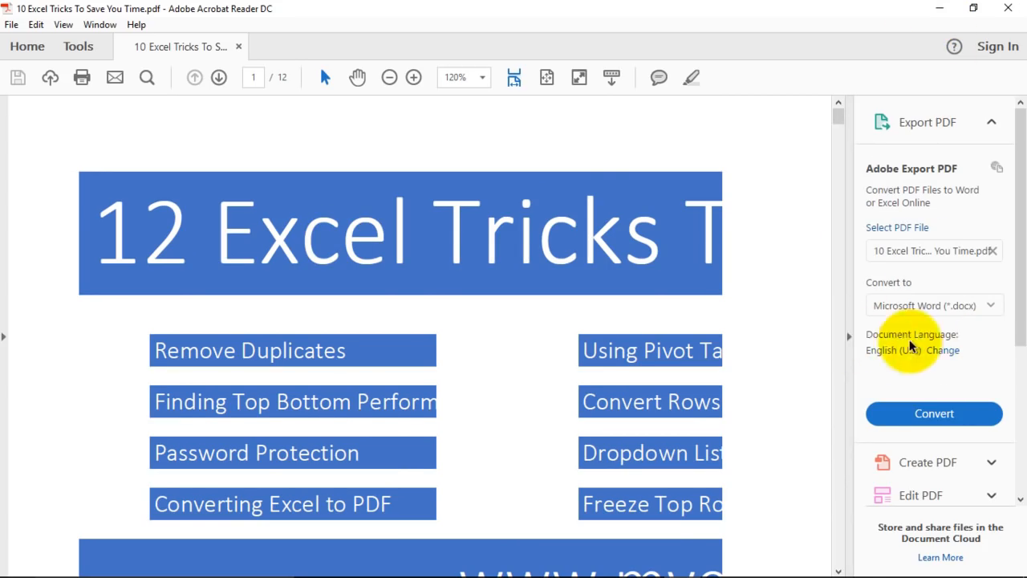
{"action": "left_click", "coordinate": [850, 339]}
{"action": "scroll", "coordinate": [558, 273], "scroll_direction": "down", "scroll_amount": 10}
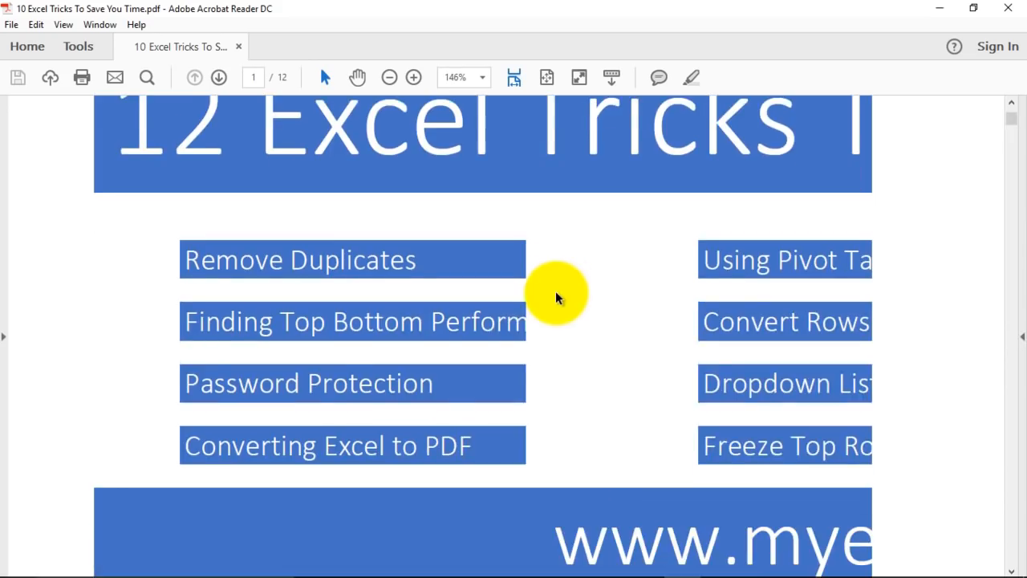
{"action": "scroll", "coordinate": [566, 317], "scroll_direction": "down", "scroll_amount": 3}
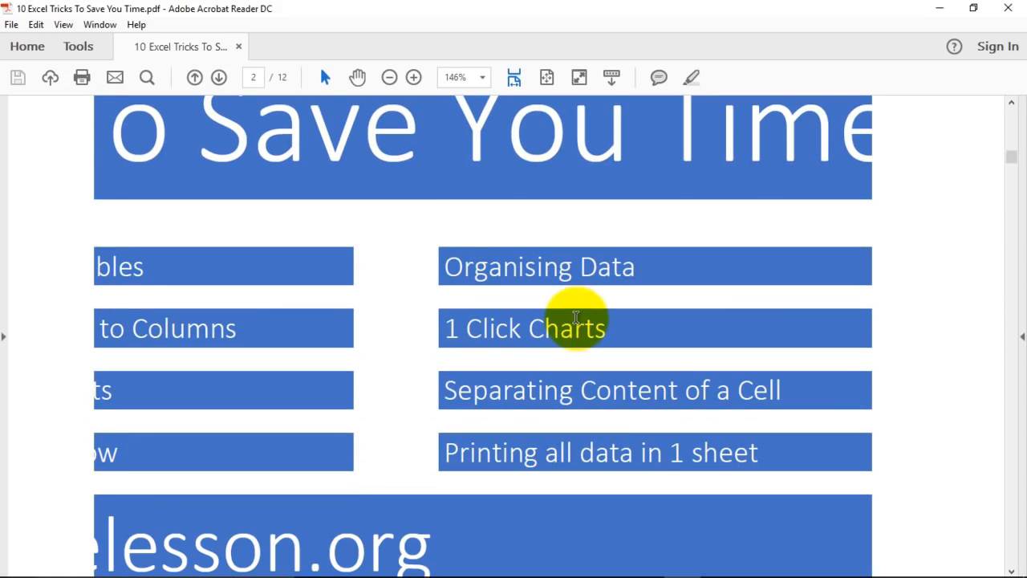
{"action": "left_click", "coordinate": [940, 8]}
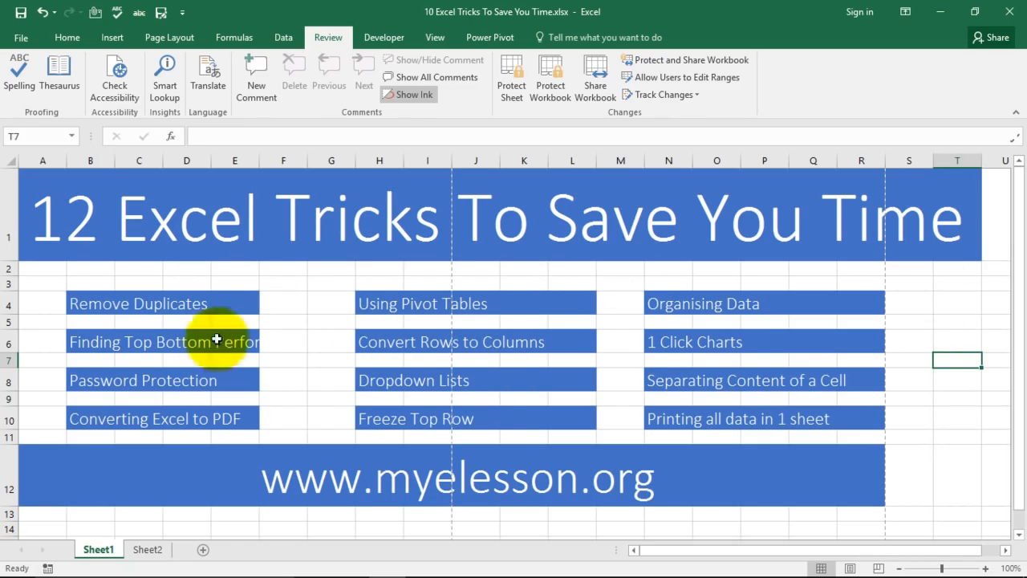
Show Sheet2 at the Using Pivot Tables heading in C52 and its sales table.
{"action": "left_click", "coordinate": [148, 550]}
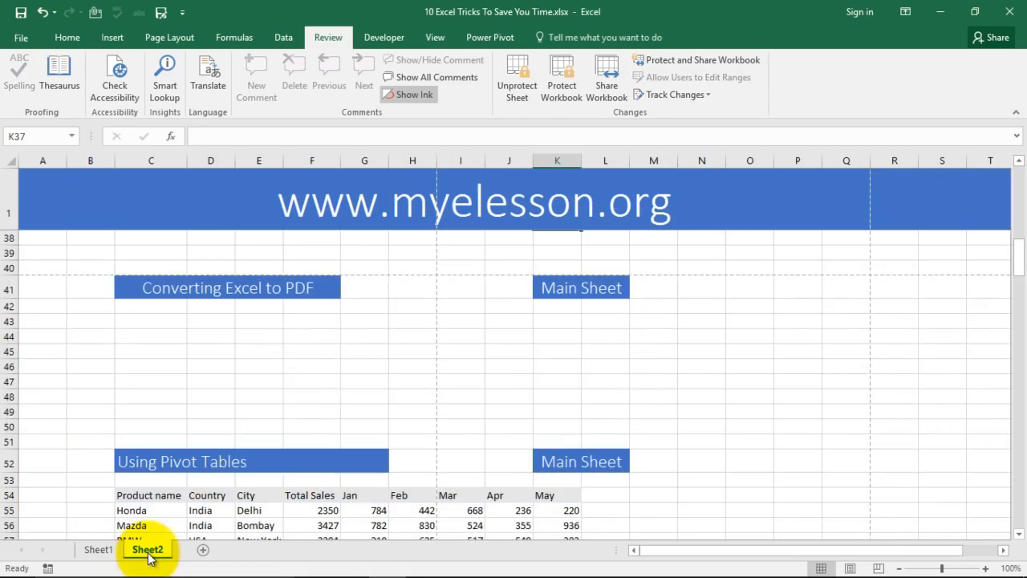
{"action": "scroll", "coordinate": [222, 362], "scroll_direction": "down", "scroll_amount": 4}
{"action": "scroll", "coordinate": [212, 304], "scroll_direction": "up", "scroll_amount": 3}
{"action": "scroll", "coordinate": [240, 313], "scroll_direction": "up", "scroll_amount": 1}
{"action": "scroll", "coordinate": [241, 333], "scroll_direction": "down", "scroll_amount": 2}
{"action": "left_click", "coordinate": [178, 360]}
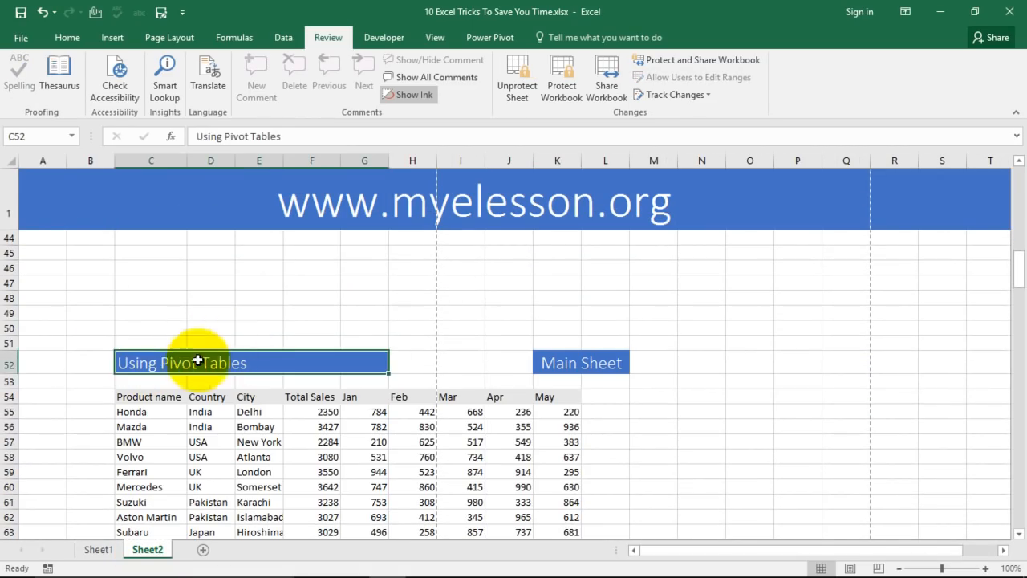
{"action": "scroll", "coordinate": [425, 365], "scroll_direction": "down", "scroll_amount": 2}
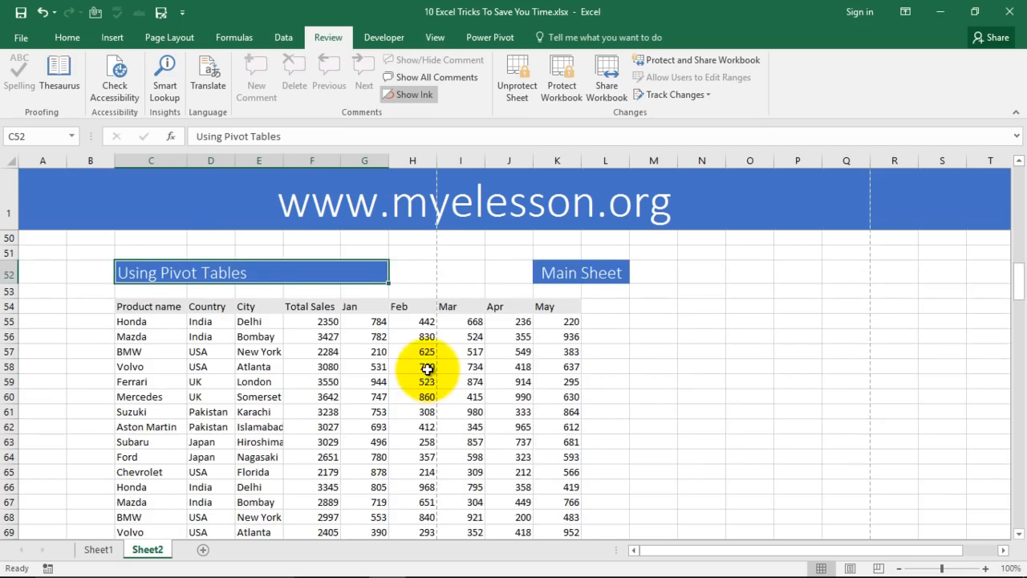
{"action": "scroll", "coordinate": [427, 369], "scroll_direction": "down", "scroll_amount": 2}
{"action": "scroll", "coordinate": [429, 369], "scroll_direction": "up", "scroll_amount": 1}
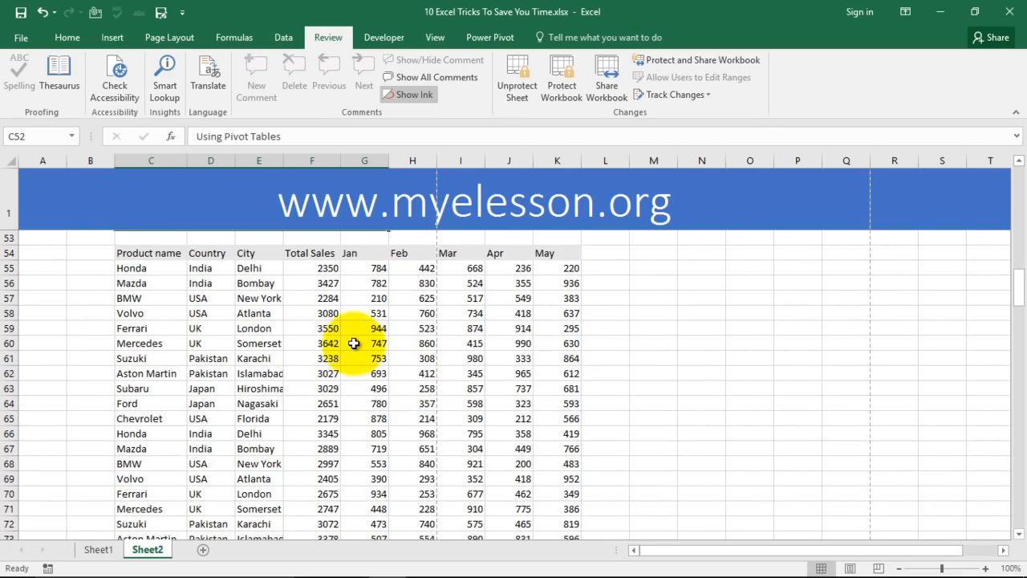
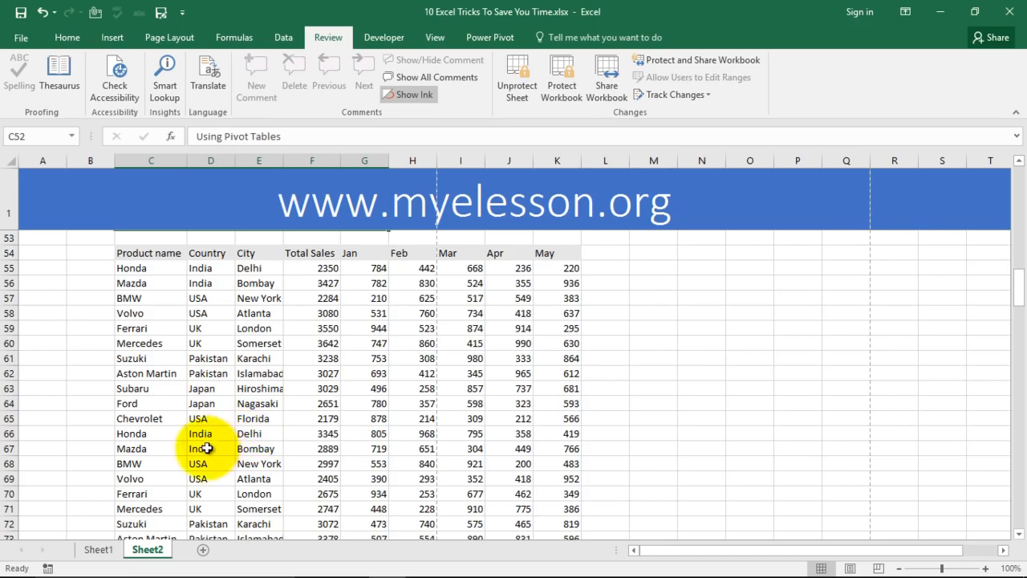
Scroll through the Sheet2 car sales table, selecting Delhi, BMW, BMW's Total Sales and Ford's February figure.
{"action": "scroll", "coordinate": [244, 441], "scroll_direction": "down", "scroll_amount": 2}
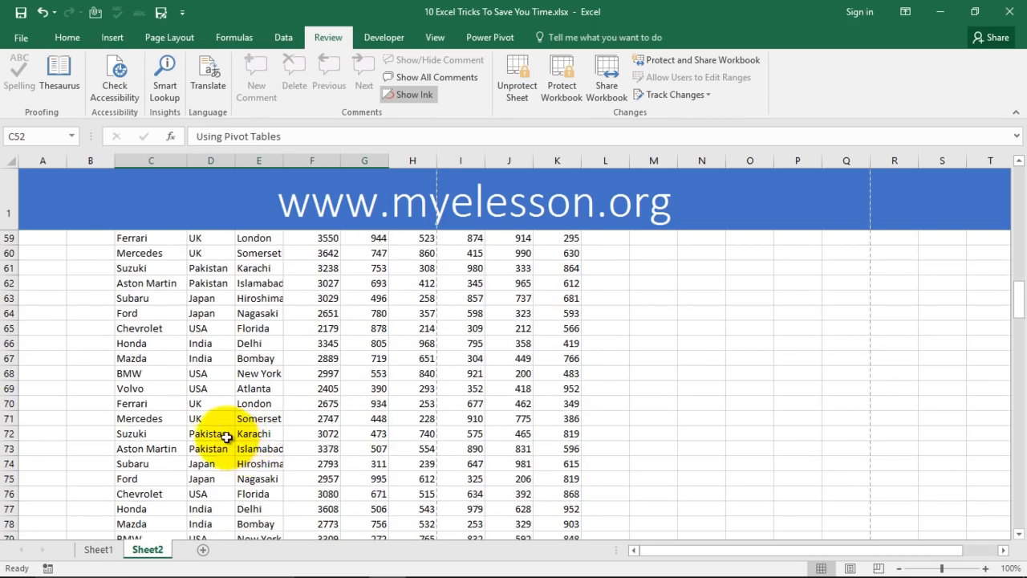
{"action": "scroll", "coordinate": [241, 440], "scroll_direction": "down", "scroll_amount": 1}
{"action": "left_click", "coordinate": [250, 464]}
{"action": "scroll", "coordinate": [265, 421], "scroll_direction": "down", "scroll_amount": 3}
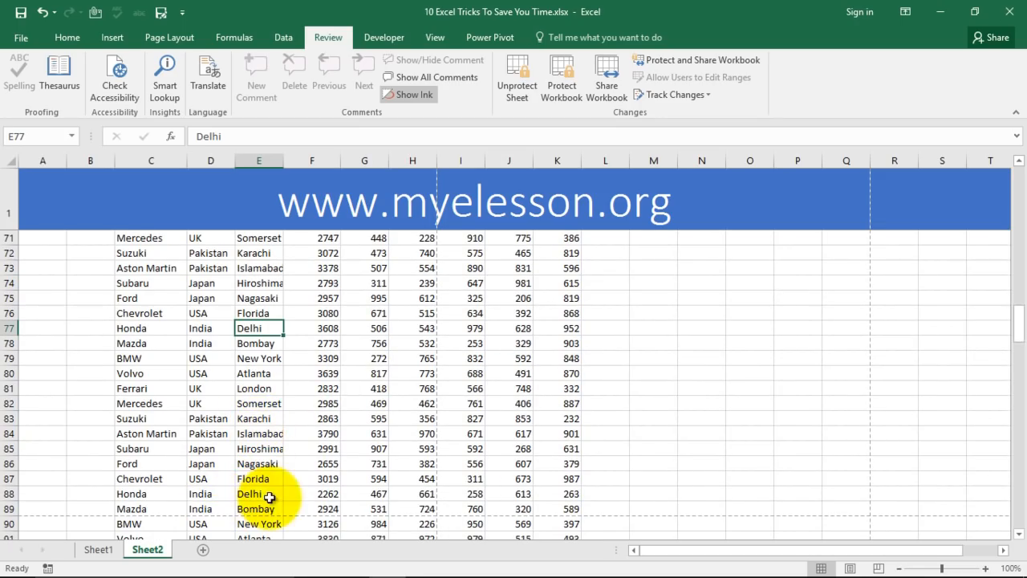
{"action": "scroll", "coordinate": [324, 313], "scroll_direction": "up", "scroll_amount": 6}
{"action": "scroll", "coordinate": [329, 289], "scroll_direction": "up", "scroll_amount": 4}
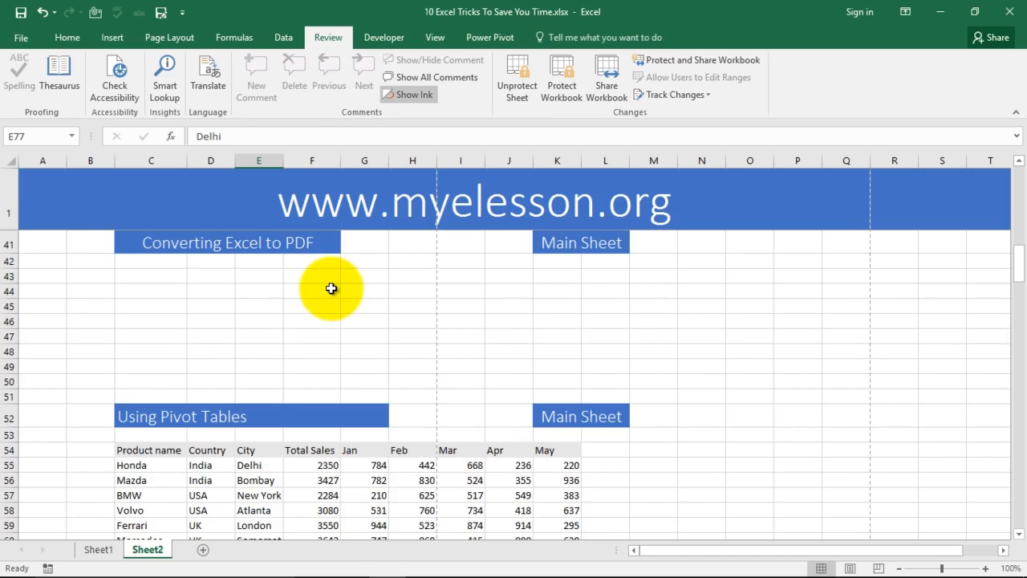
{"action": "scroll", "coordinate": [330, 288], "scroll_direction": "down", "scroll_amount": 4}
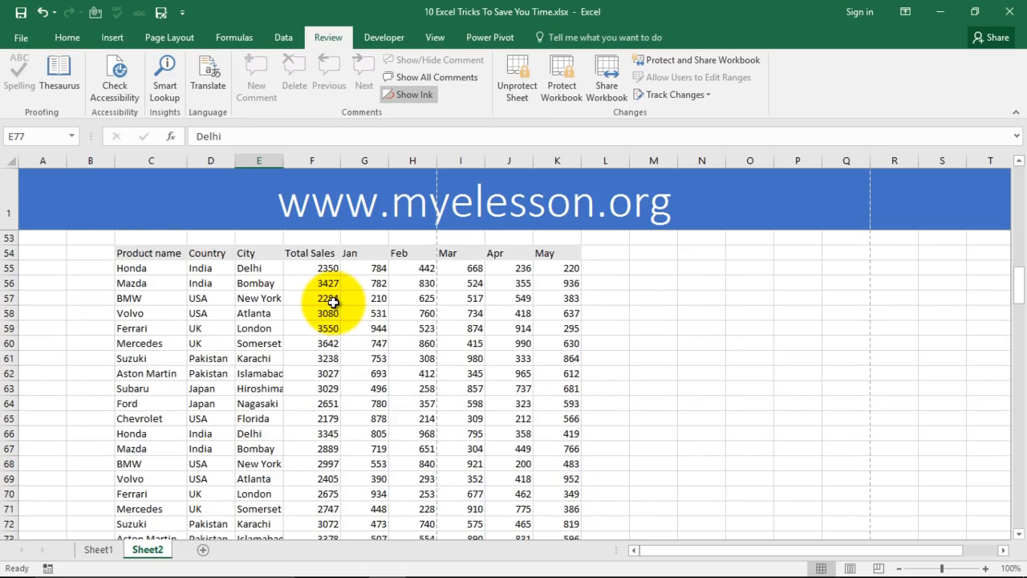
{"action": "left_click", "coordinate": [157, 295]}
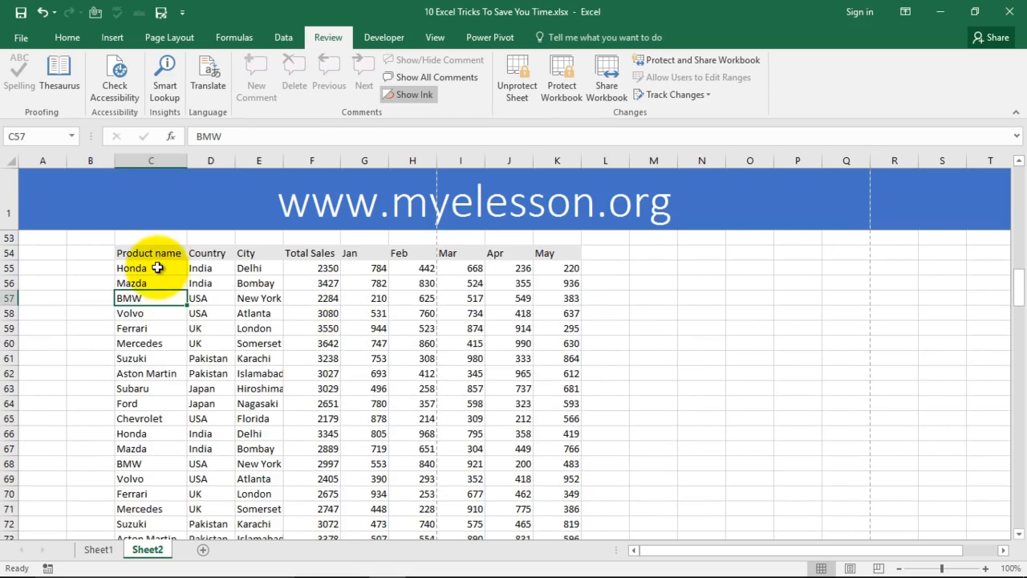
{"action": "left_click", "coordinate": [304, 297]}
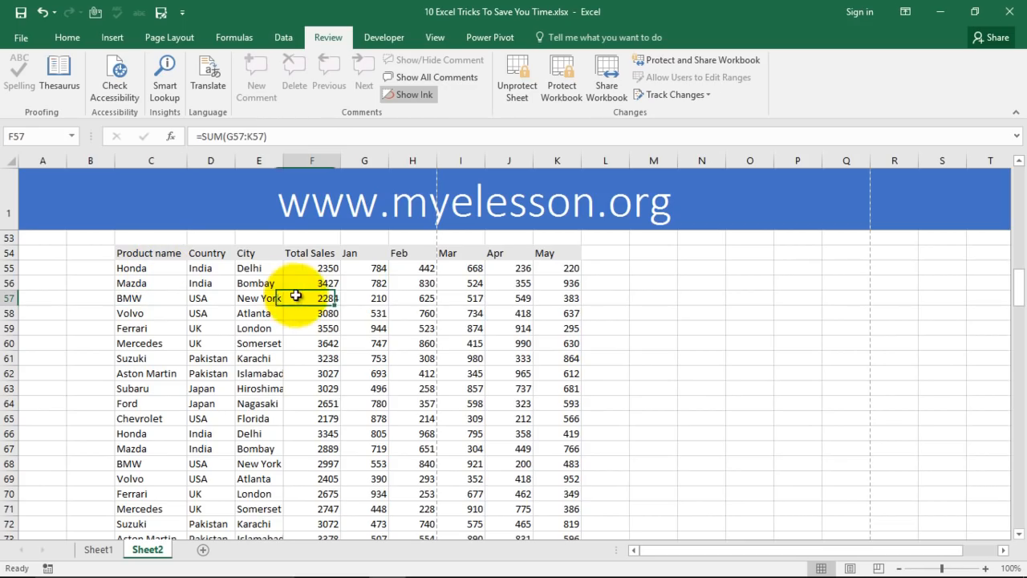
{"action": "left_click", "coordinate": [404, 403]}
On the Insert ribbon, try selecting the sales table from its Product name header.
{"action": "left_click", "coordinate": [114, 40]}
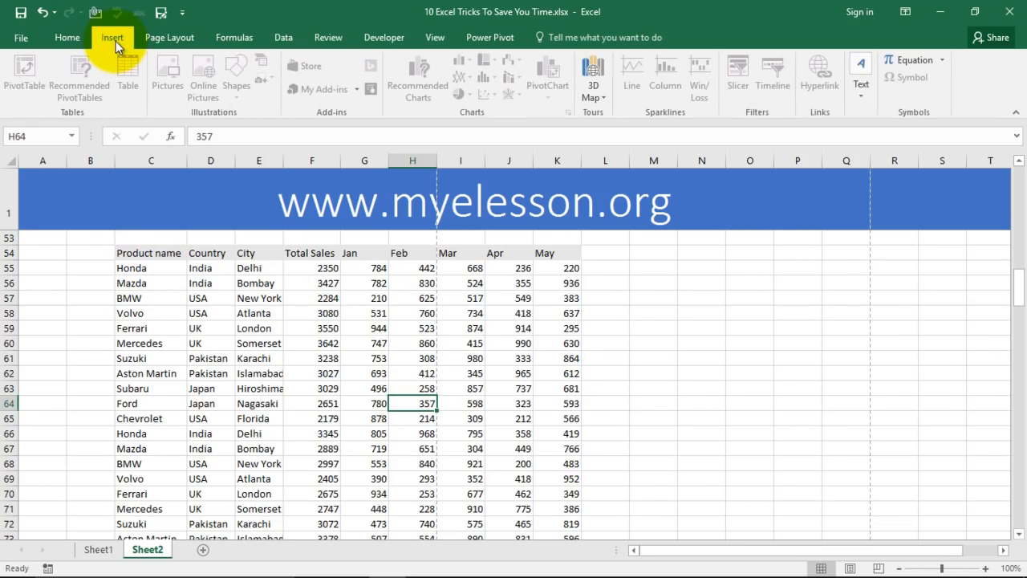
{"action": "left_click", "coordinate": [325, 328]}
{"action": "left_click_drag", "start_coordinate": [133, 255], "coordinate": [317, 331]}
{"action": "left_click", "coordinate": [313, 374]}
Dismiss the protected-sheet warning and select an empty cell beside the table.
{"action": "scroll", "coordinate": [651, 397], "scroll_direction": "up", "scroll_amount": 2}
{"action": "double_click", "coordinate": [653, 396]}
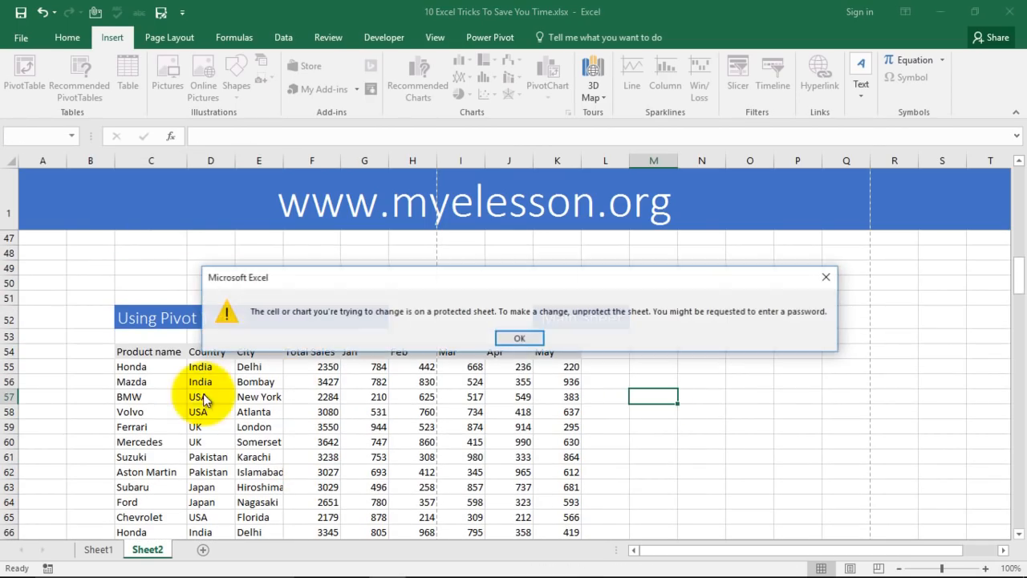
{"action": "left_click", "coordinate": [519, 338]}
{"action": "left_click", "coordinate": [673, 364]}
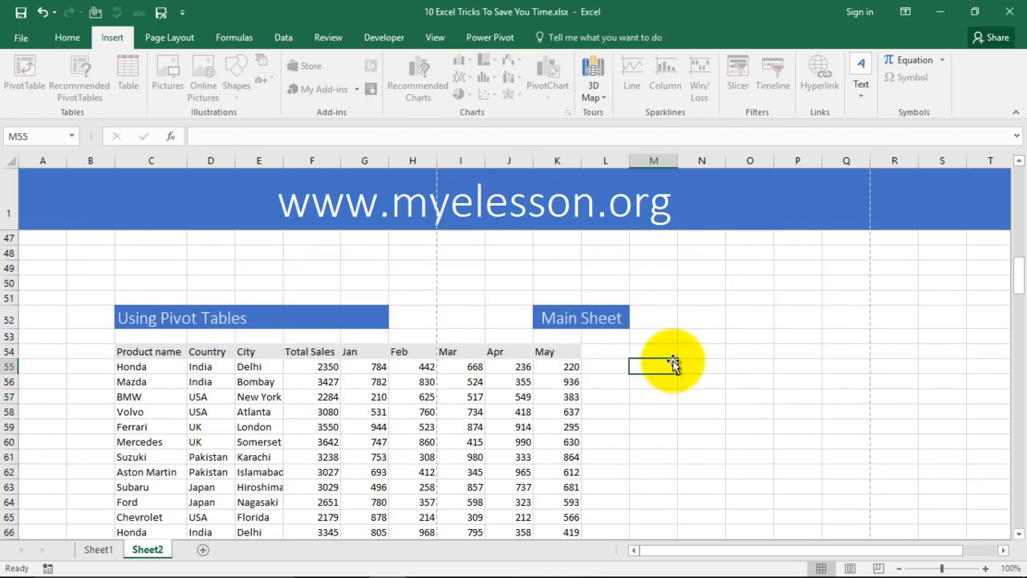
Unprotect Sheet2 with Review > Unprotect Sheet and select the Honda cell.
{"action": "left_click", "coordinate": [342, 34]}
{"action": "left_click", "coordinate": [525, 69]}
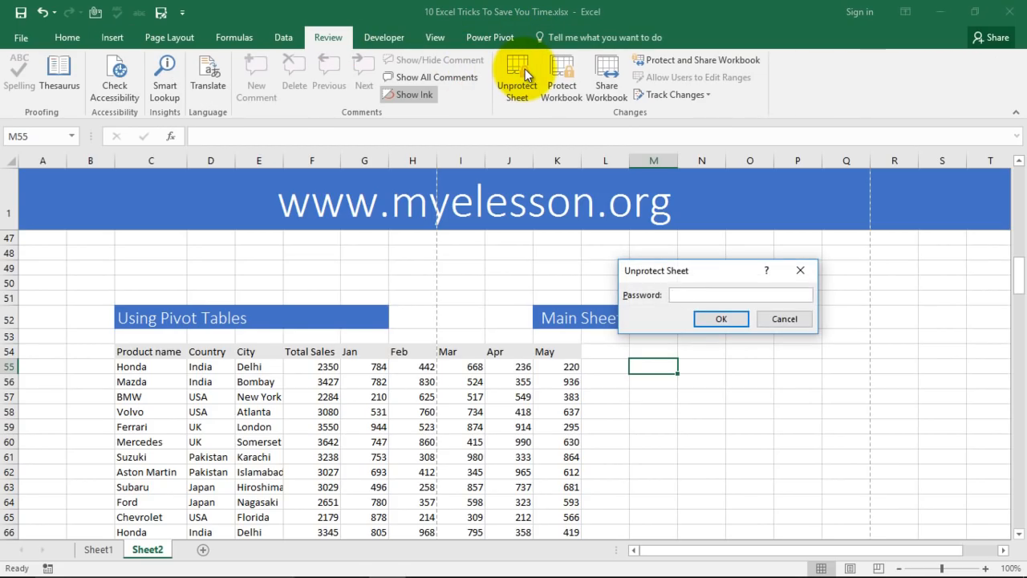
{"action": "key", "text": "Return"}
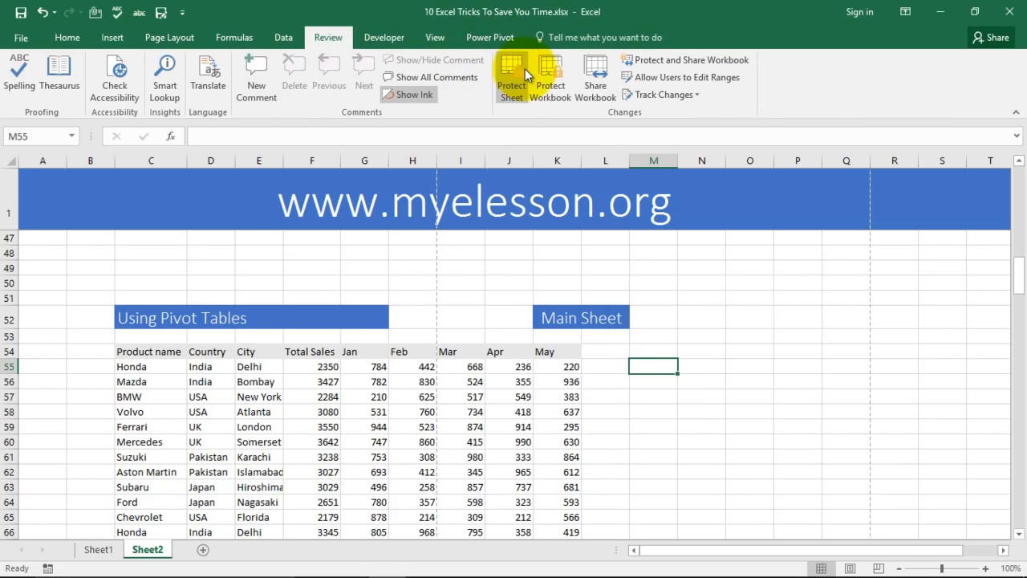
{"action": "left_click", "coordinate": [131, 367]}
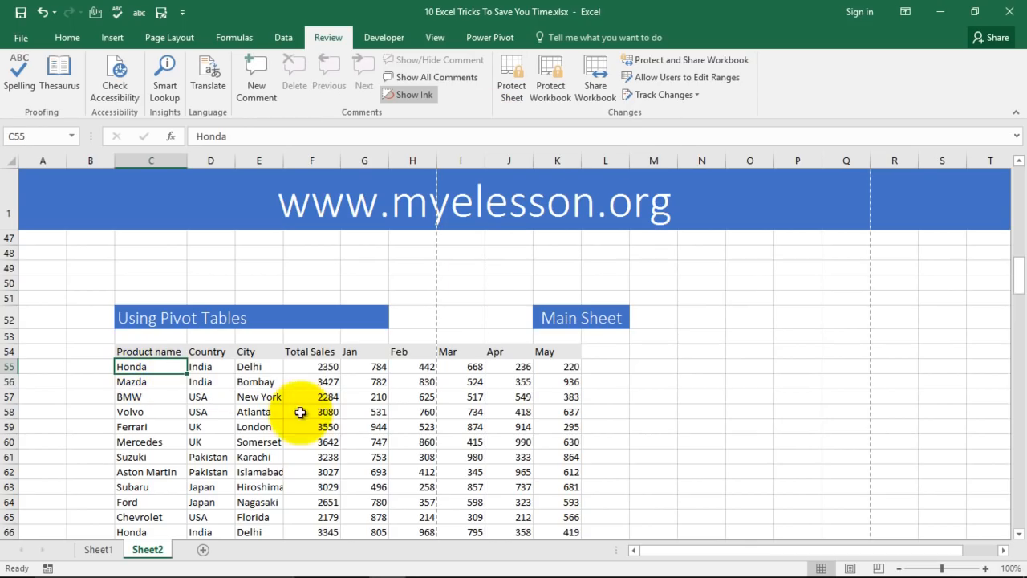
{"action": "left_click", "coordinate": [112, 37]}
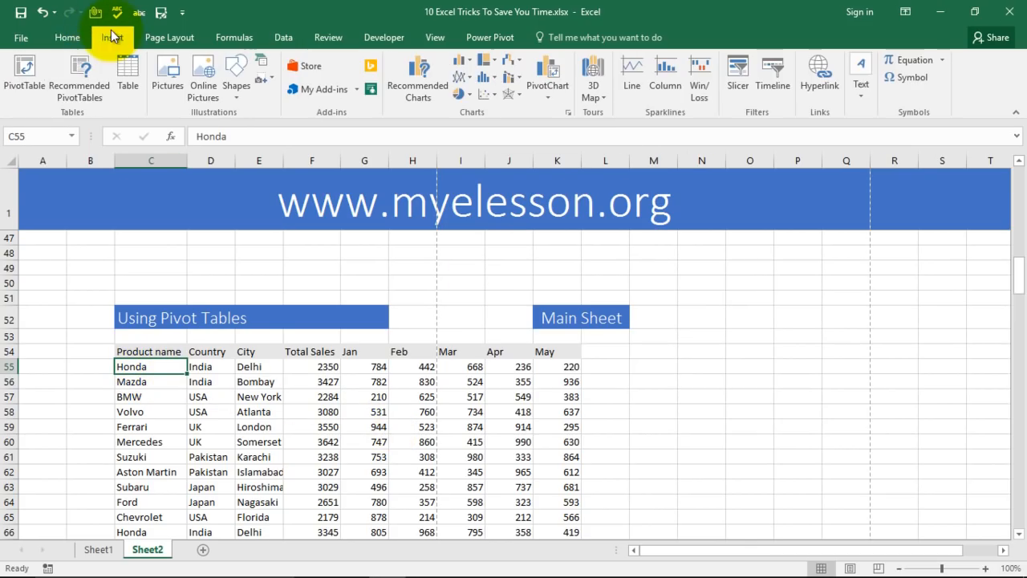
Insert a pivot table on new Sheet3 with City as rows and Jan as values (total 25136), then go to Sheet1.
{"action": "left_click", "coordinate": [25, 68]}
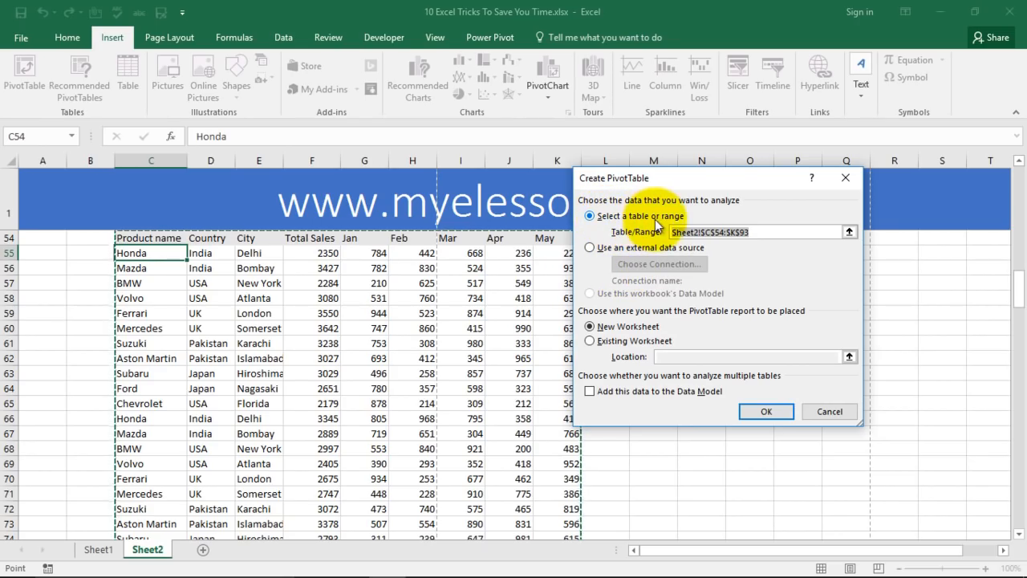
{"action": "left_click", "coordinate": [764, 412]}
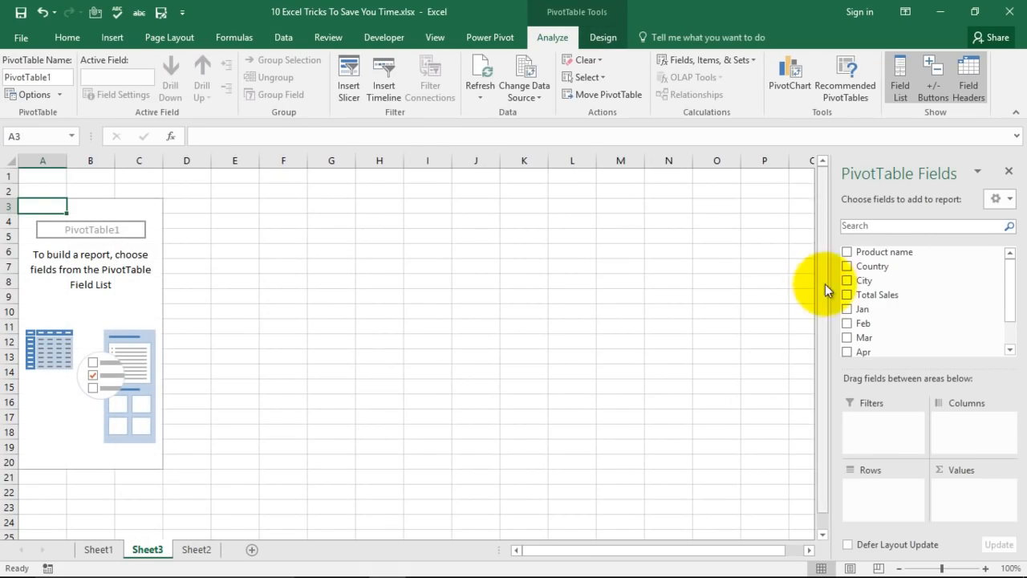
{"action": "left_click_drag", "start_coordinate": [847, 280], "coordinate": [871, 503]}
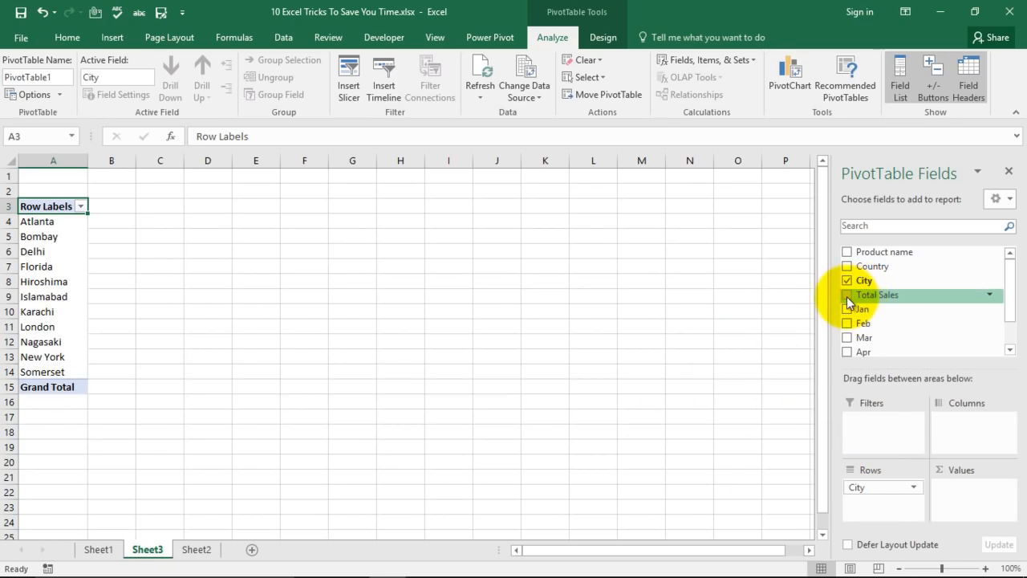
{"action": "left_click_drag", "start_coordinate": [847, 309], "coordinate": [960, 499]}
{"action": "left_click", "coordinate": [32, 251]}
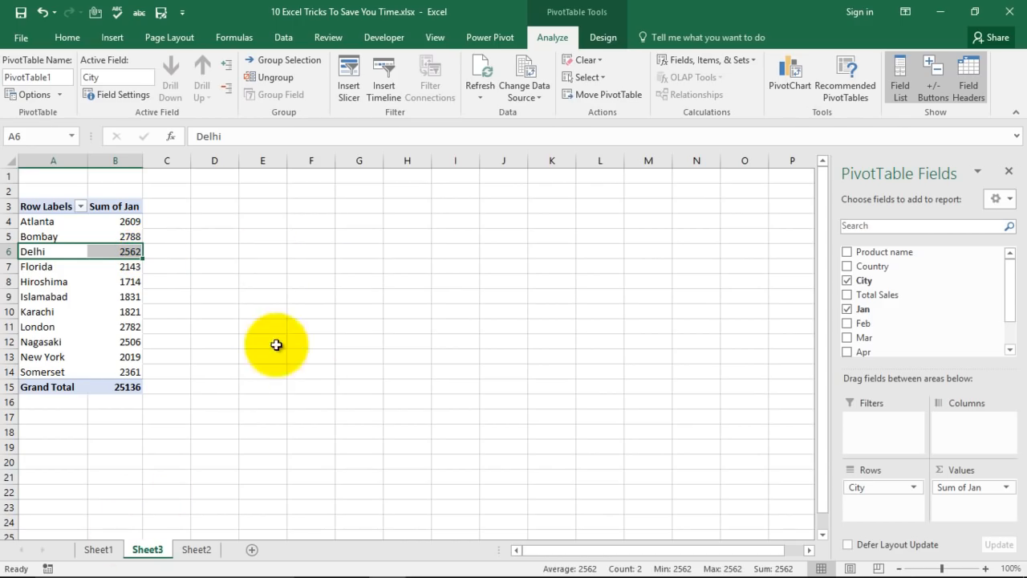
{"action": "left_click", "coordinate": [99, 549]}
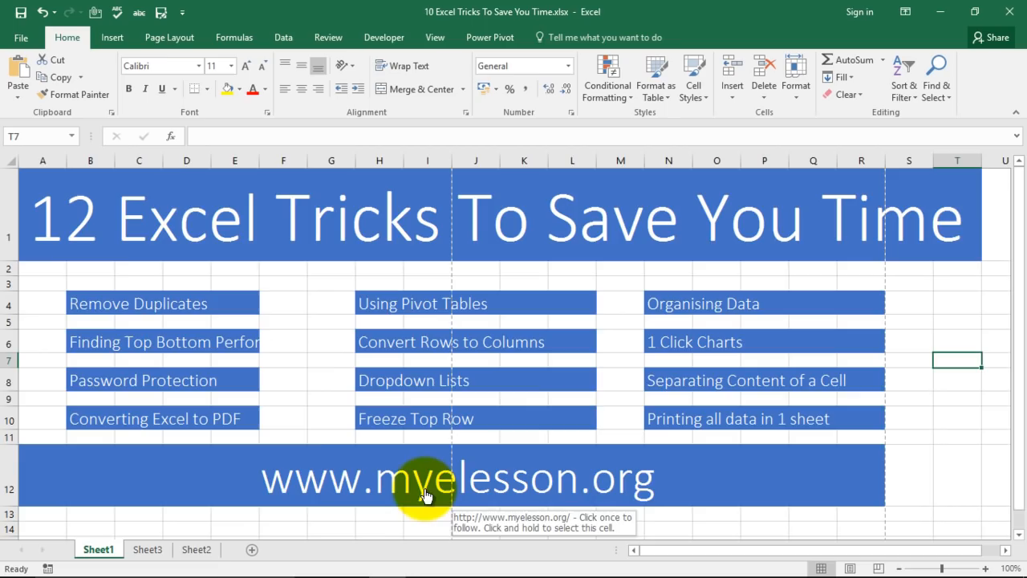
Switch to Sheet2 and scroll down to the Convert Rows to Columns Country and City lists.
{"action": "left_click", "coordinate": [197, 549]}
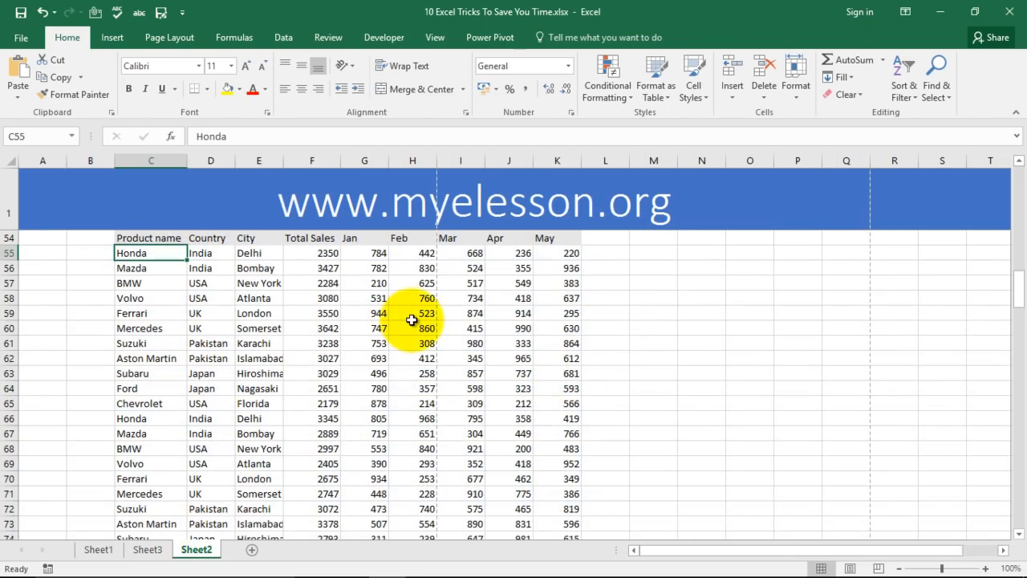
{"action": "scroll", "coordinate": [477, 231], "scroll_direction": "up", "scroll_amount": 1}
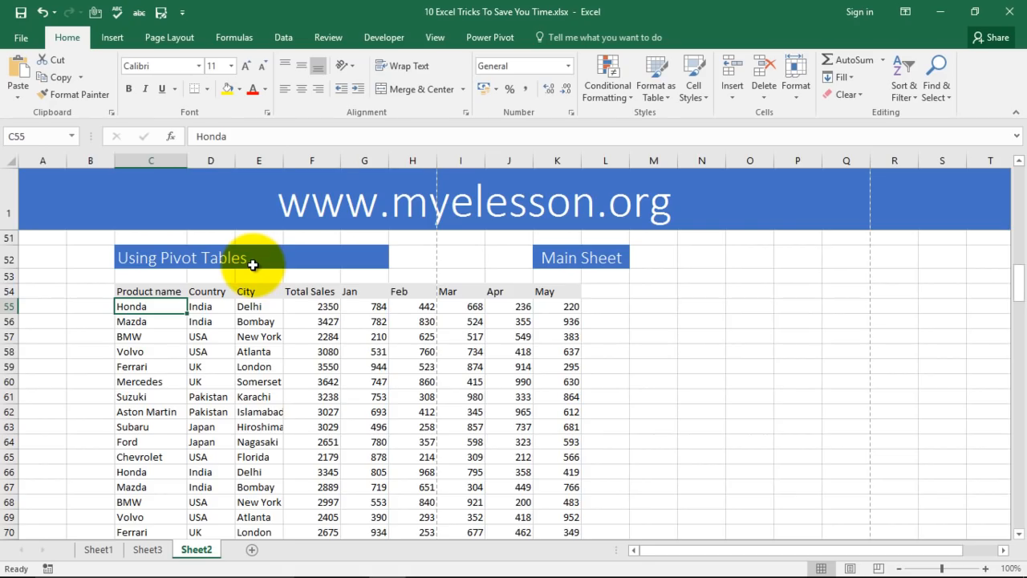
{"action": "scroll", "coordinate": [257, 319], "scroll_direction": "down", "scroll_amount": 1}
{"action": "scroll", "coordinate": [286, 327], "scroll_direction": "up", "scroll_amount": 4}
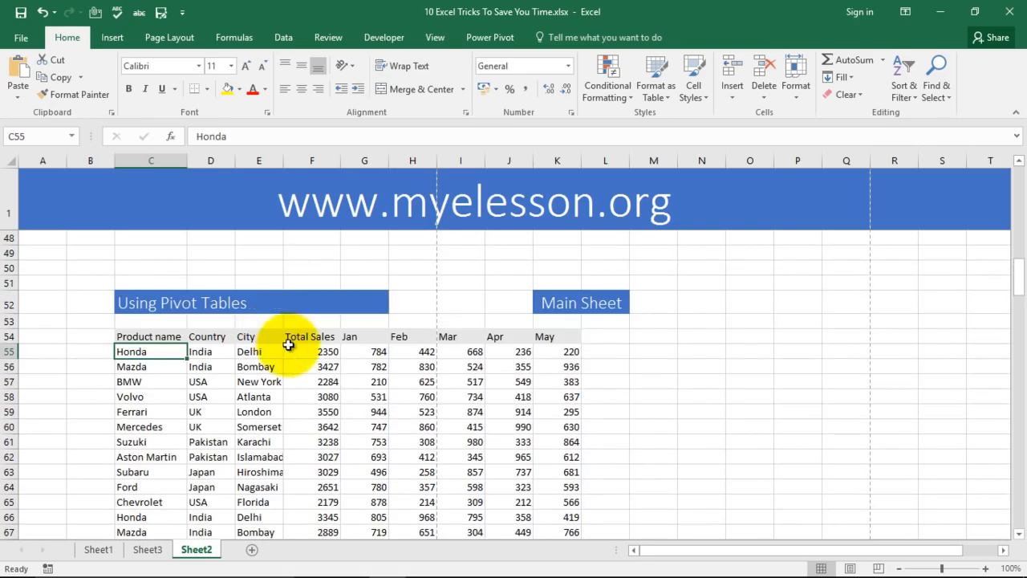
{"action": "scroll", "coordinate": [337, 362], "scroll_direction": "down", "scroll_amount": 3}
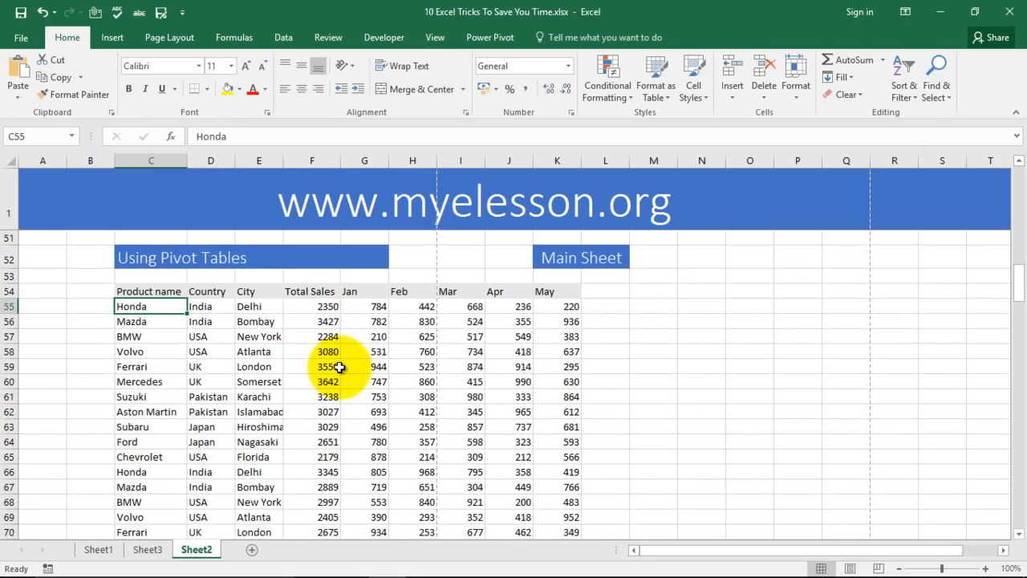
{"action": "scroll", "coordinate": [337, 365], "scroll_direction": "down", "scroll_amount": 14}
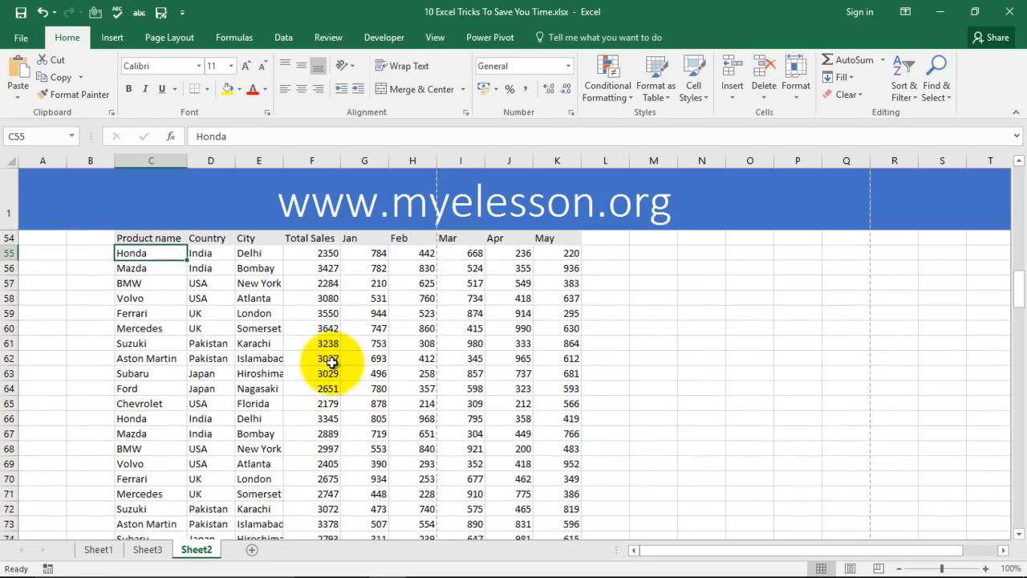
{"action": "scroll", "coordinate": [321, 357], "scroll_direction": "down", "scroll_amount": 2}
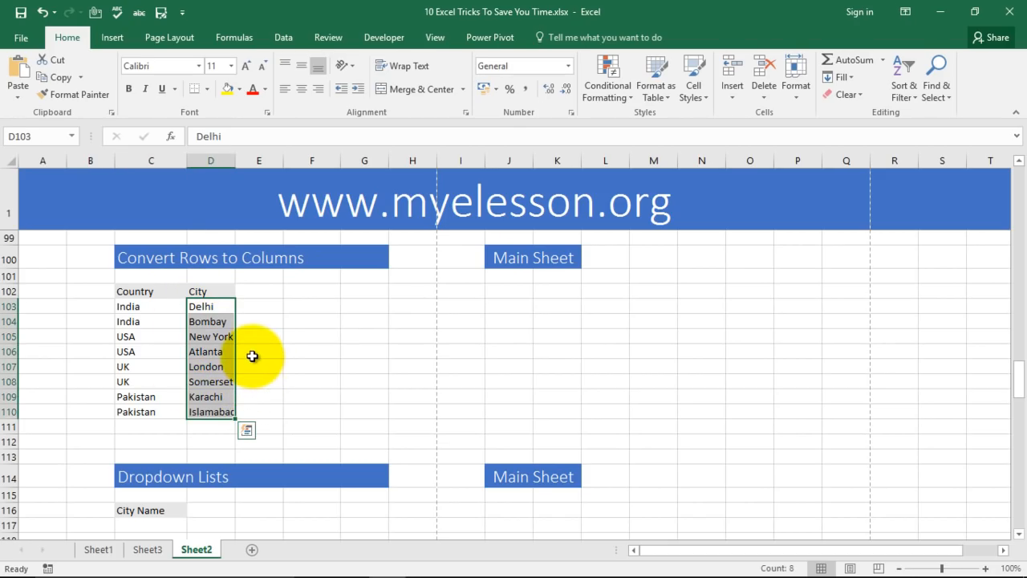
Copy the cities D103:D110 and paste them transposed across row 102 starting at J102.
{"action": "key", "text": "ctrl+c"}
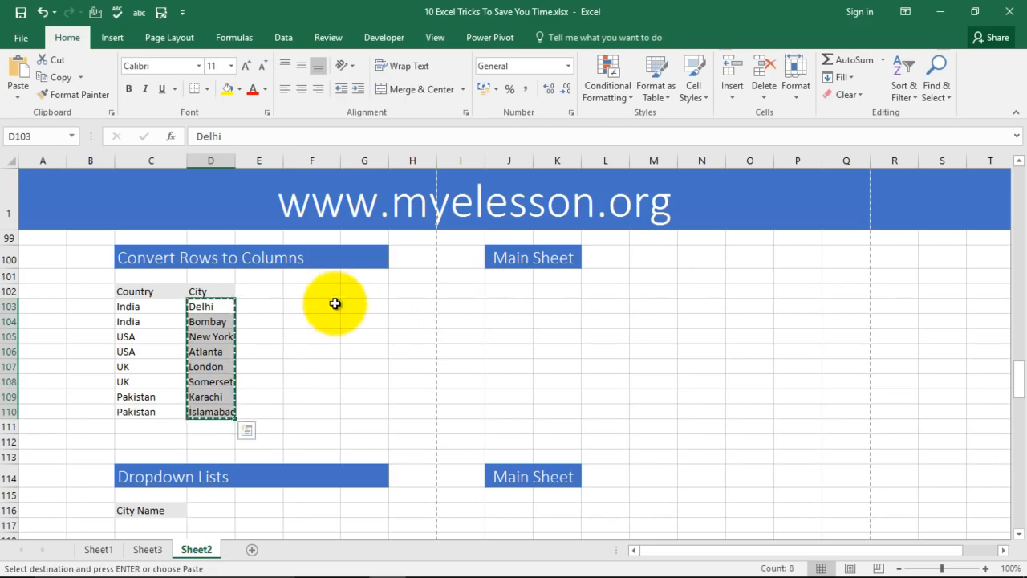
{"action": "left_click", "coordinate": [491, 291]}
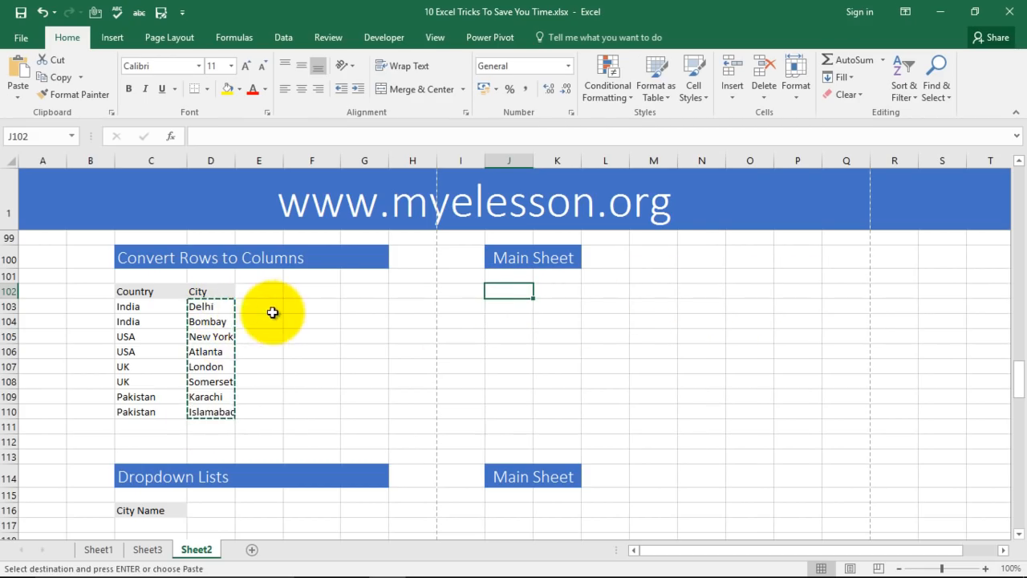
{"action": "left_click_drag", "start_coordinate": [221, 312], "coordinate": [216, 393]}
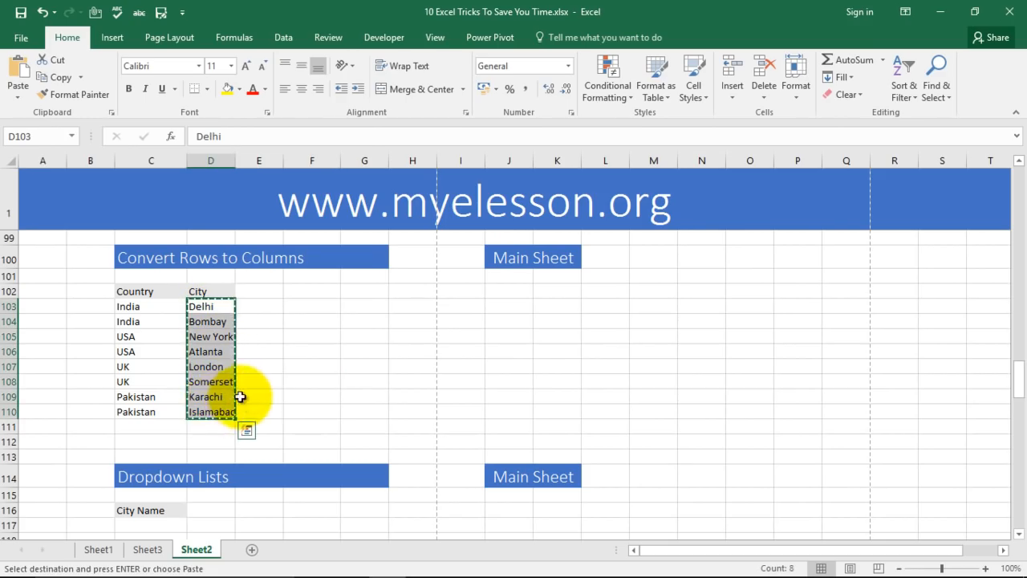
{"action": "right_click", "coordinate": [217, 351]}
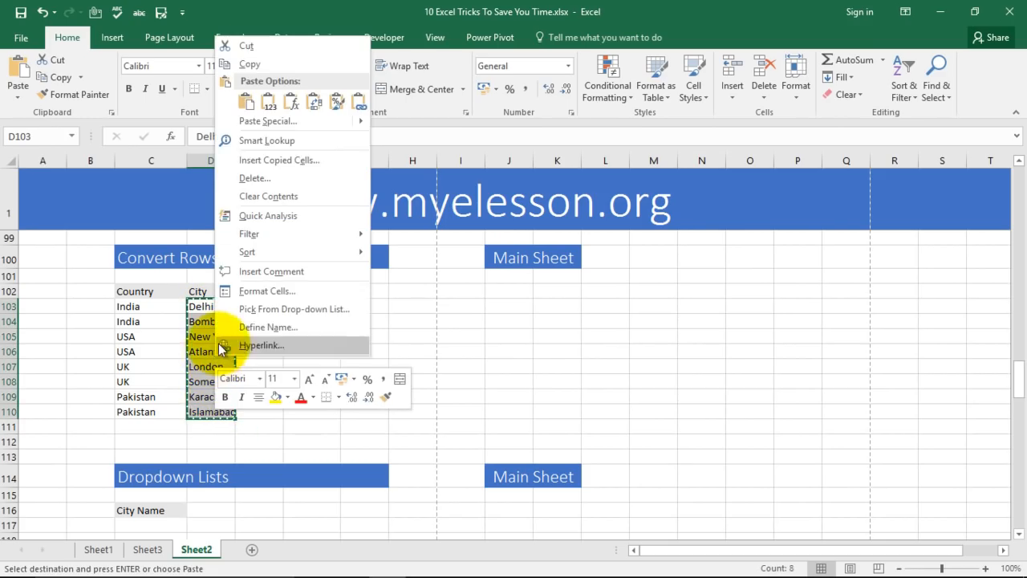
{"action": "left_click", "coordinate": [248, 66]}
{"action": "left_click", "coordinate": [509, 294]}
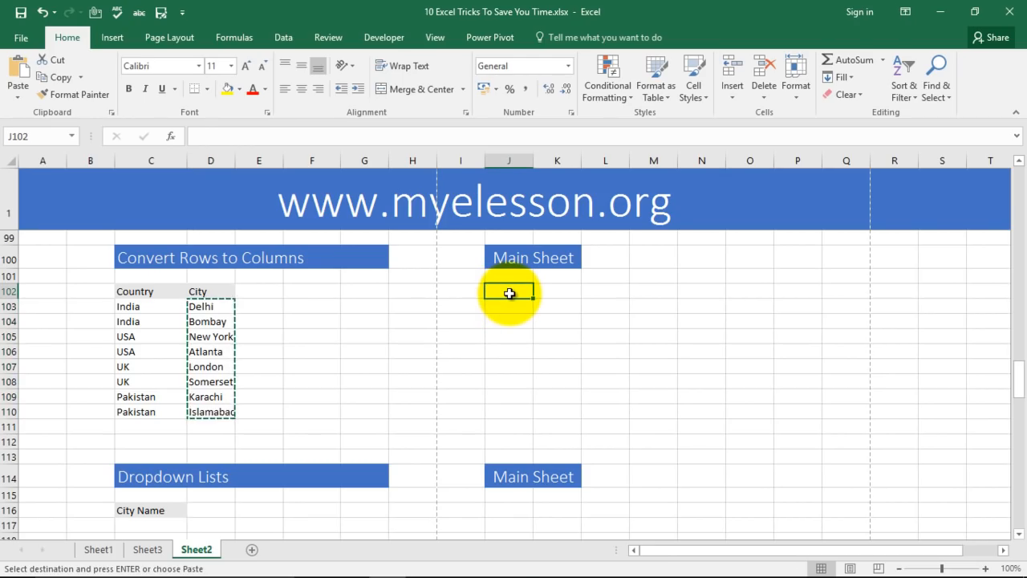
{"action": "right_click", "coordinate": [509, 294]}
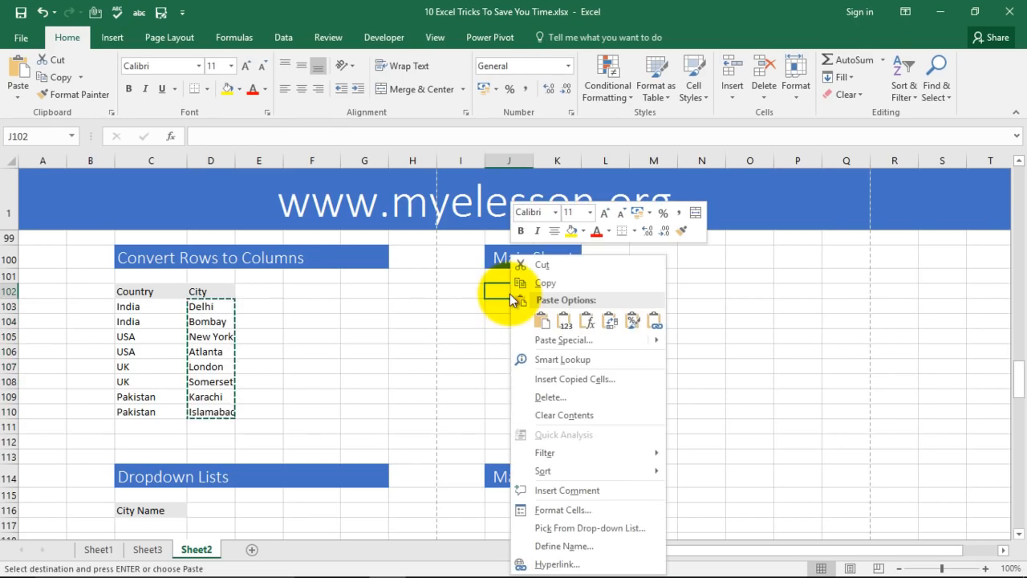
{"action": "mouse_move", "coordinate": [532, 340]}
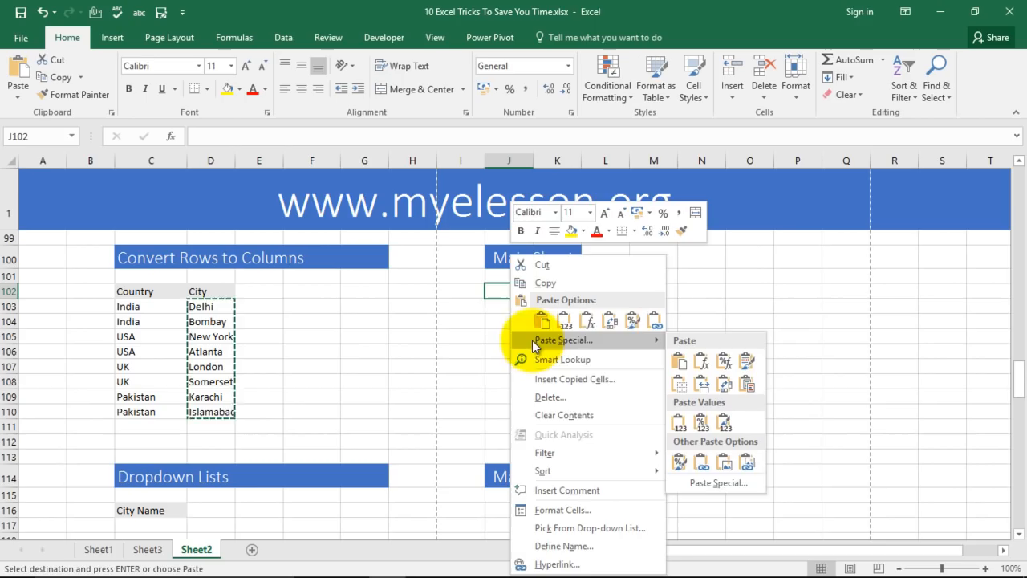
{"action": "left_click", "coordinate": [706, 484]}
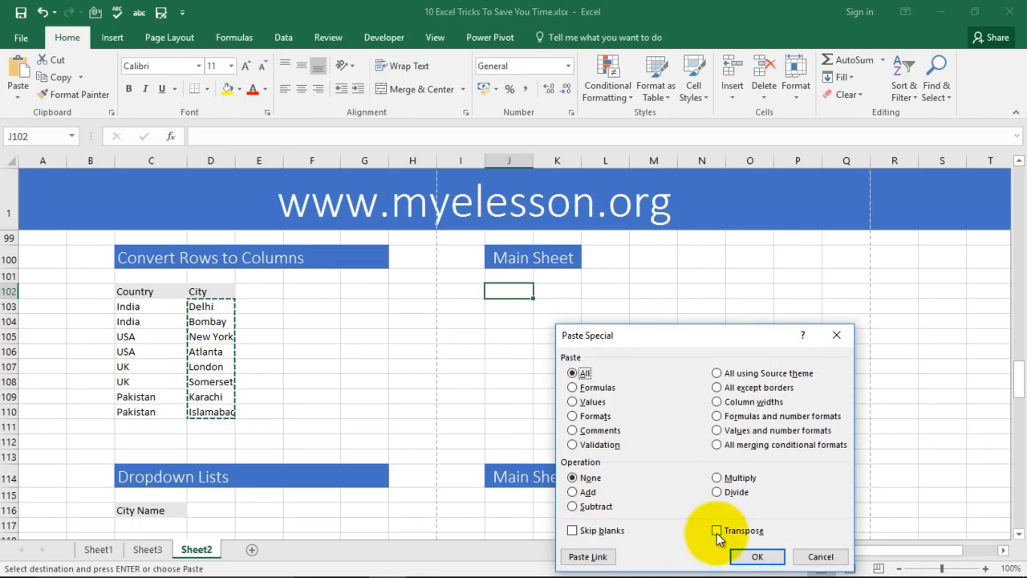
{"action": "left_click", "coordinate": [757, 556]}
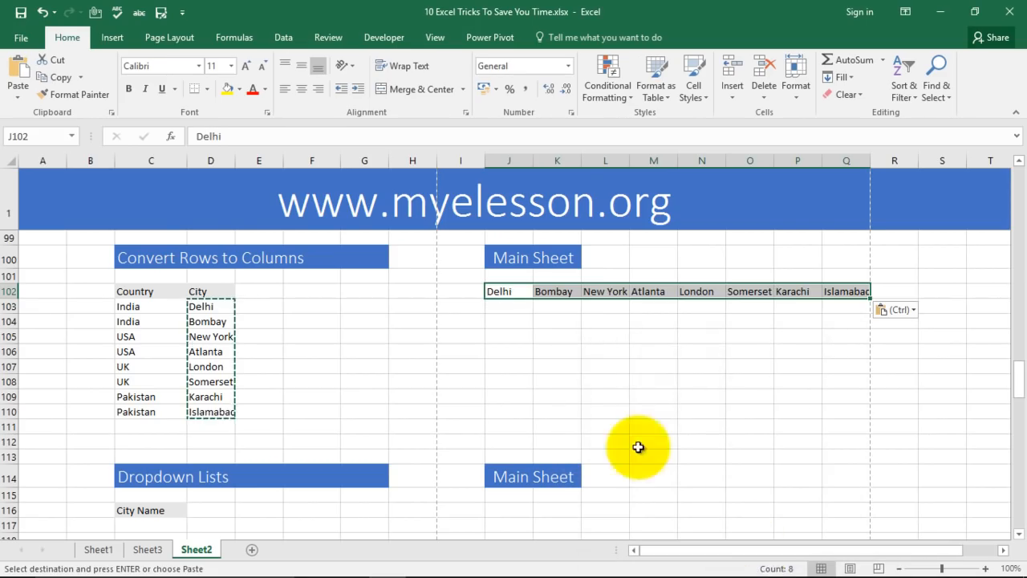
{"action": "left_click", "coordinate": [597, 382]}
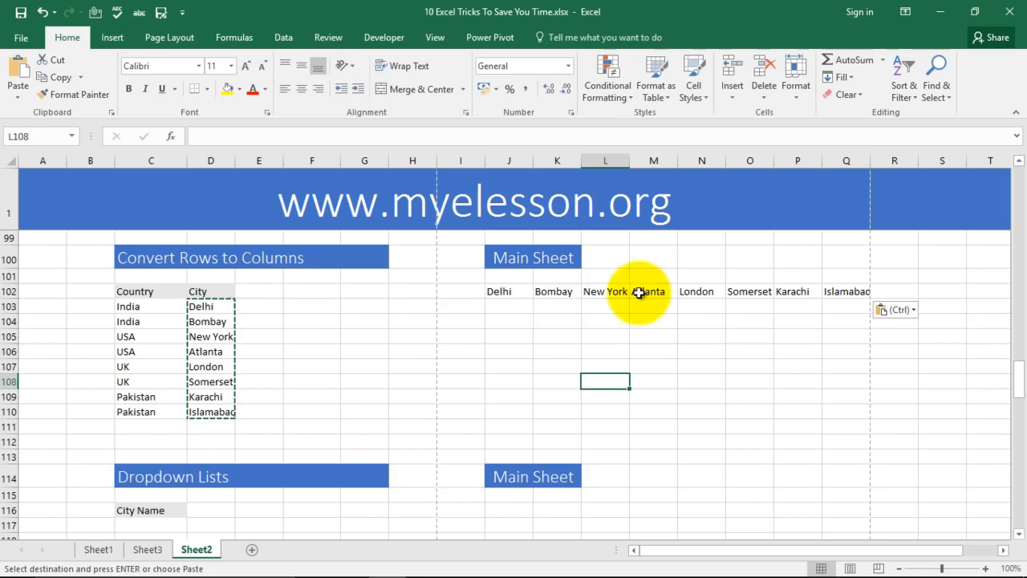
Copy the Country and City headers C102:D102 and paste them transposed into J104:J105.
{"action": "left_click_drag", "start_coordinate": [151, 290], "coordinate": [202, 291]}
{"action": "right_click", "coordinate": [201, 291]}
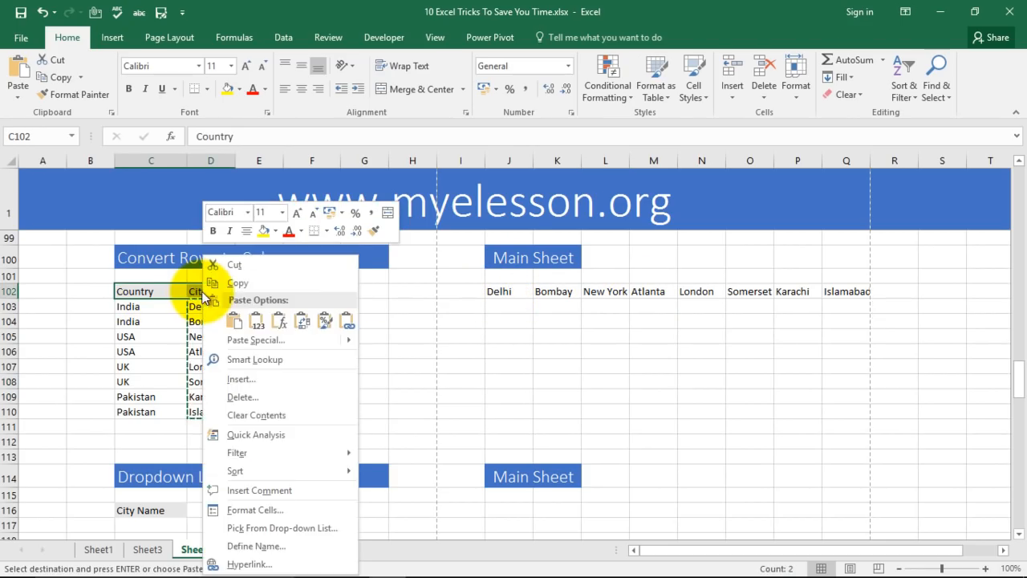
{"action": "left_click", "coordinate": [231, 285]}
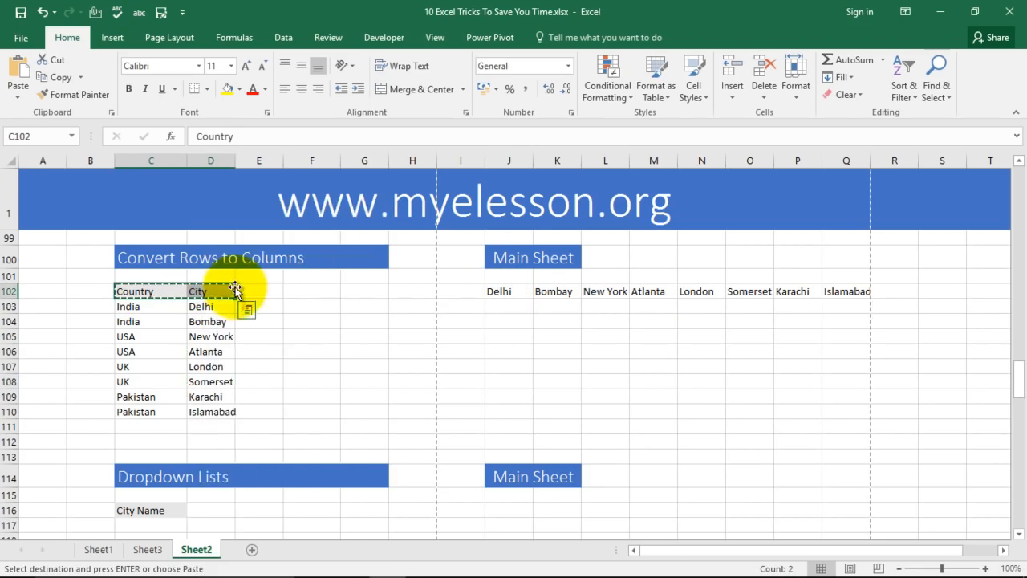
{"action": "left_click", "coordinate": [496, 321]}
{"action": "right_click", "coordinate": [498, 321]}
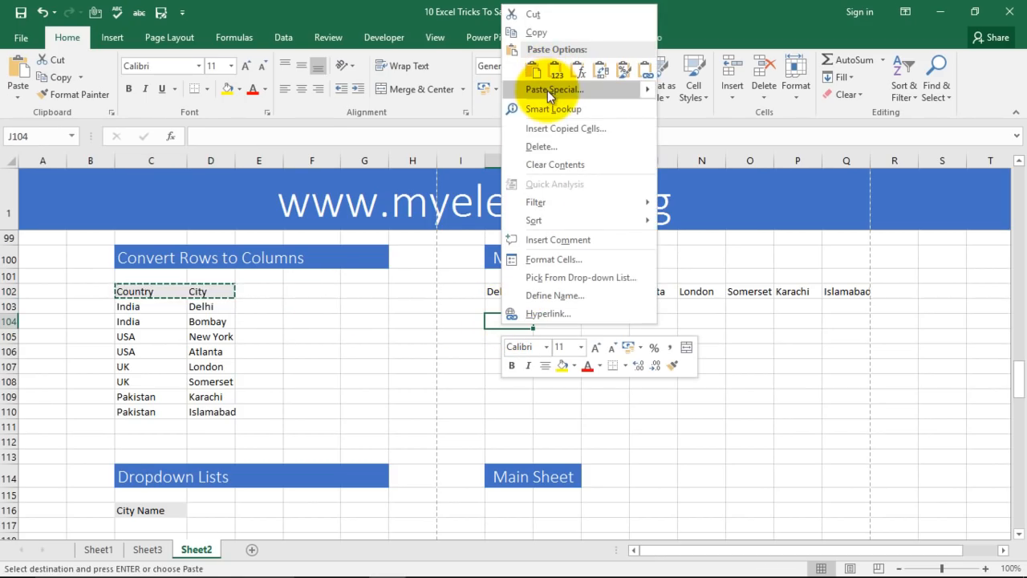
{"action": "mouse_move", "coordinate": [547, 90]}
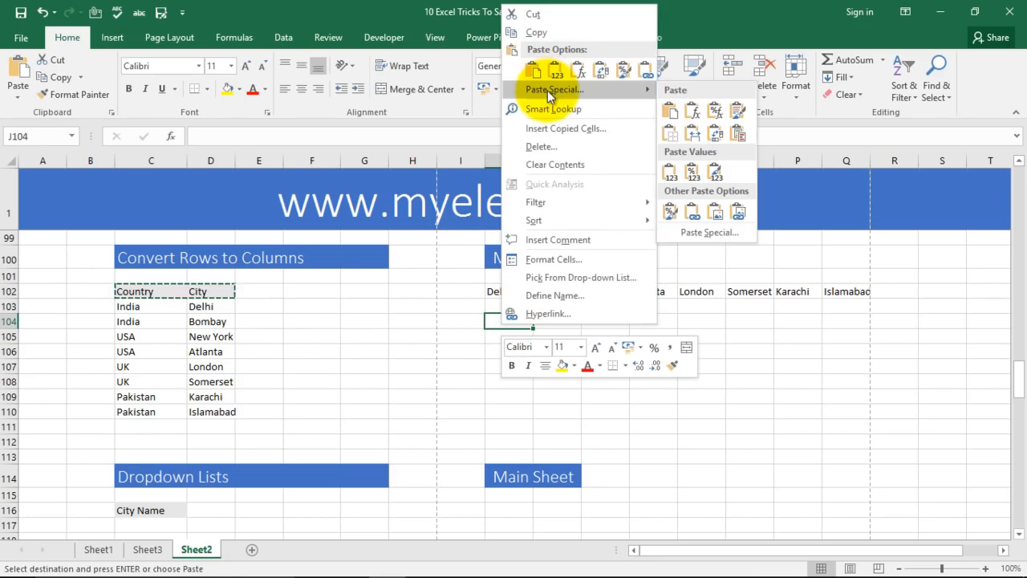
{"action": "left_click", "coordinate": [699, 236]}
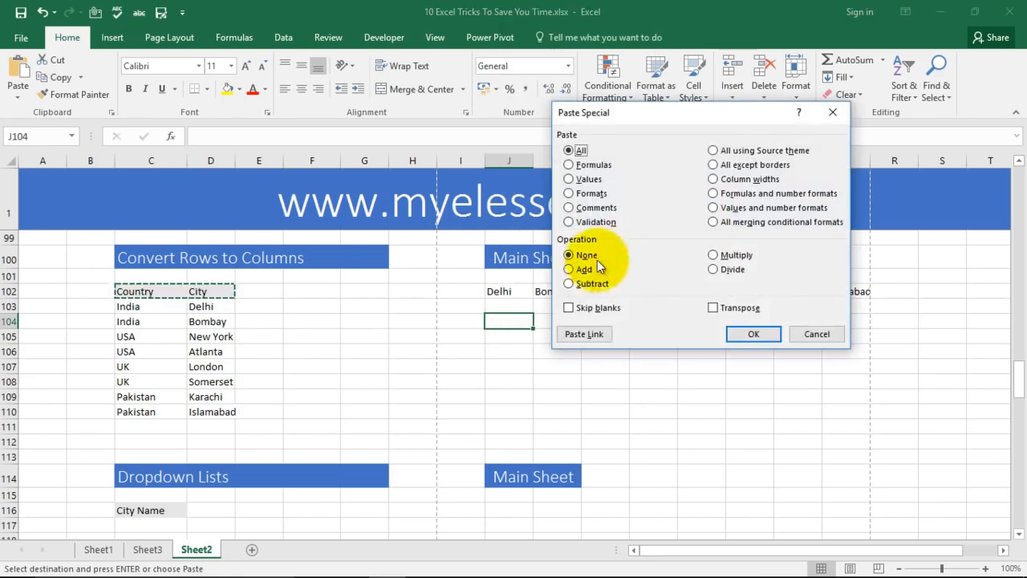
{"action": "left_click", "coordinate": [755, 333]}
{"action": "left_click", "coordinate": [666, 365]}
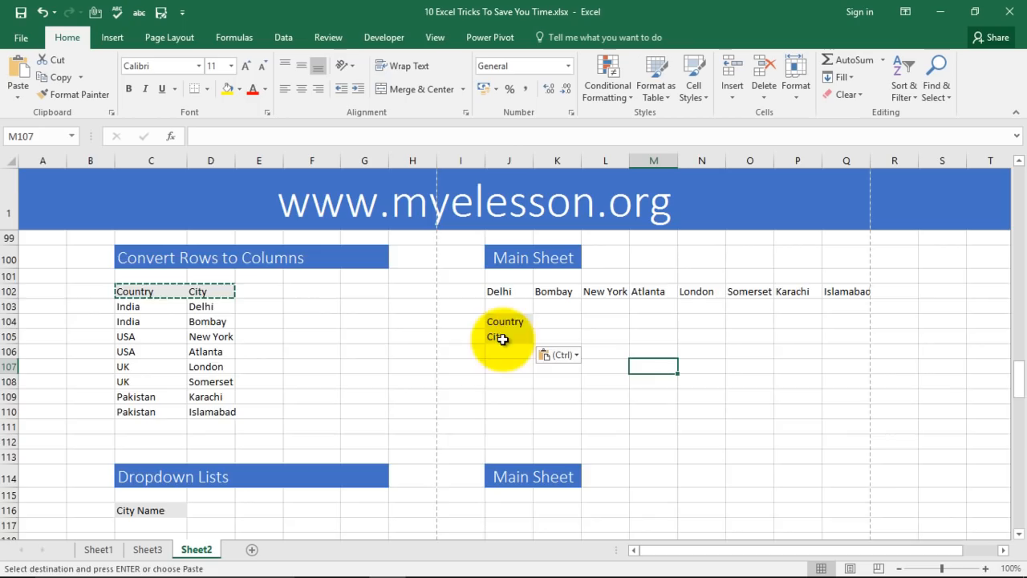
{"action": "scroll", "coordinate": [433, 369], "scroll_direction": "down", "scroll_amount": 3}
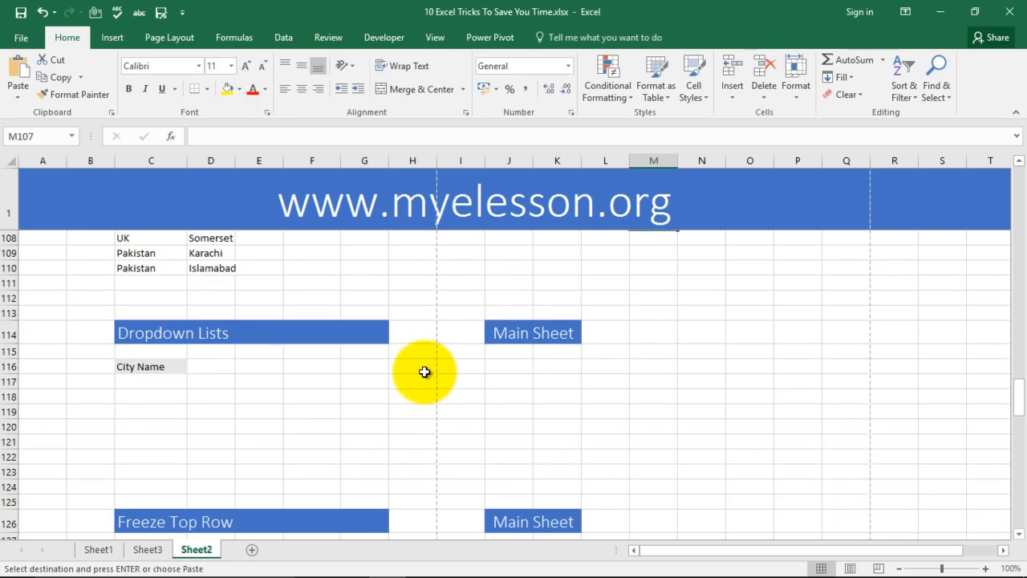
{"action": "scroll", "coordinate": [417, 368], "scroll_direction": "up", "scroll_amount": 1}
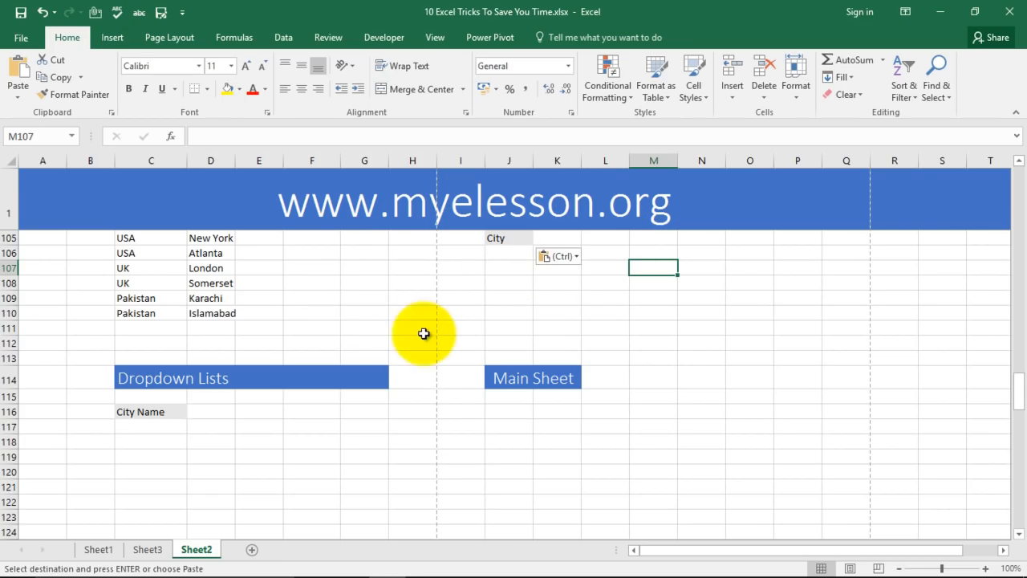
{"action": "left_click", "coordinate": [424, 564]}
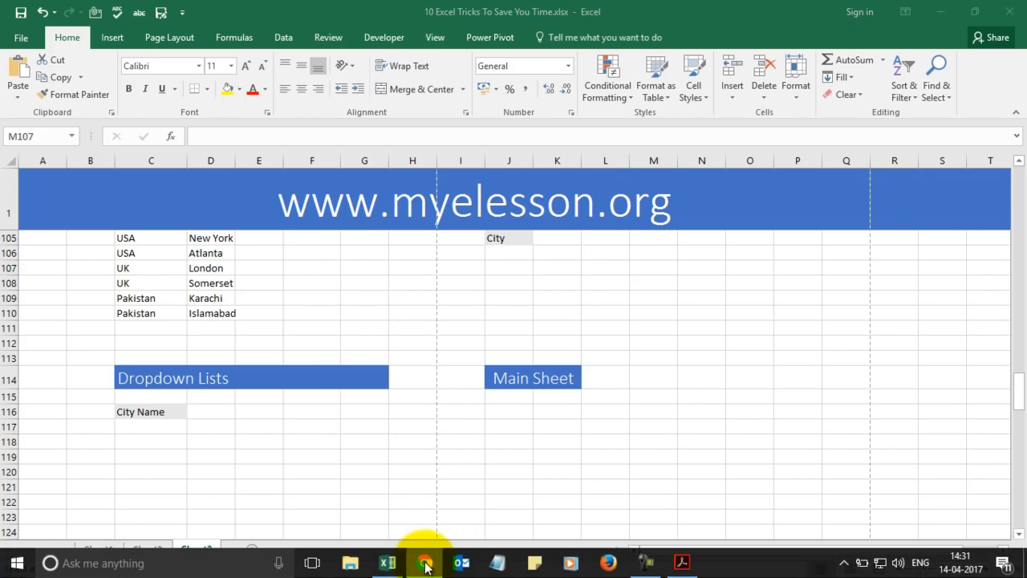
{"action": "left_click_drag", "start_coordinate": [1025, 126], "coordinate": [529, 69]}
{"action": "left_click", "coordinate": [810, 67]}
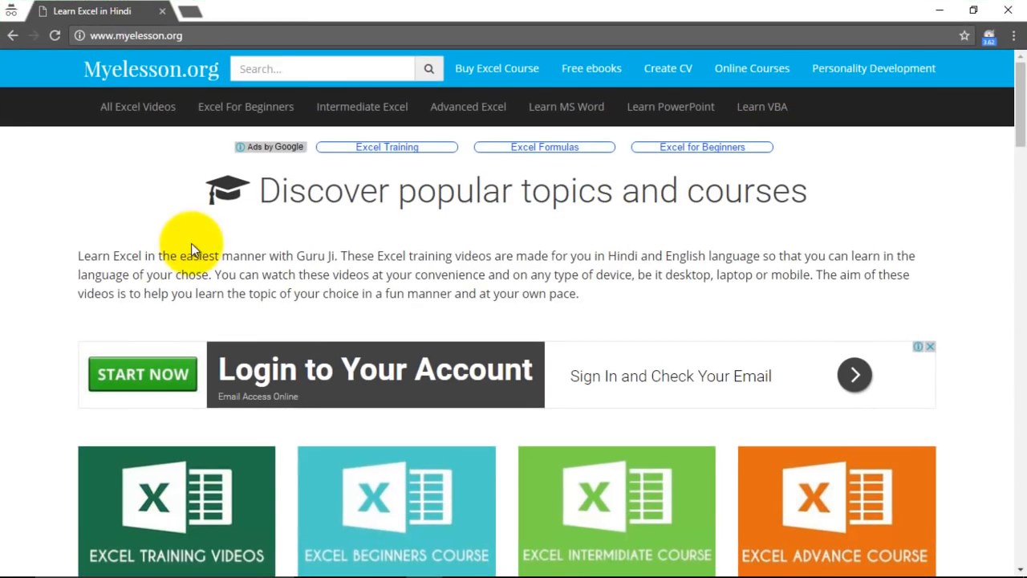
{"action": "scroll", "coordinate": [385, 417], "scroll_direction": "down", "scroll_amount": 2}
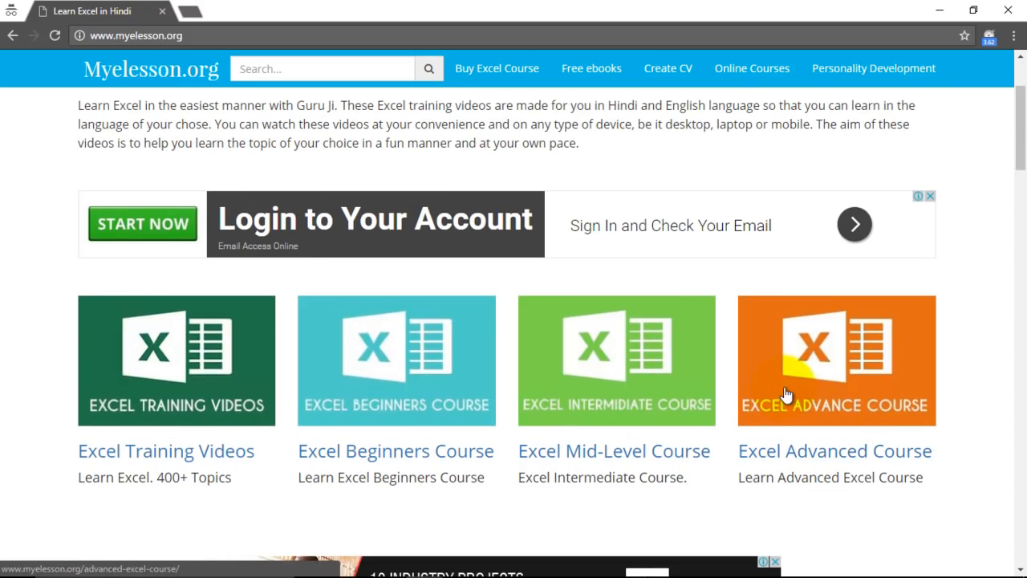
{"action": "left_click", "coordinate": [937, 10]}
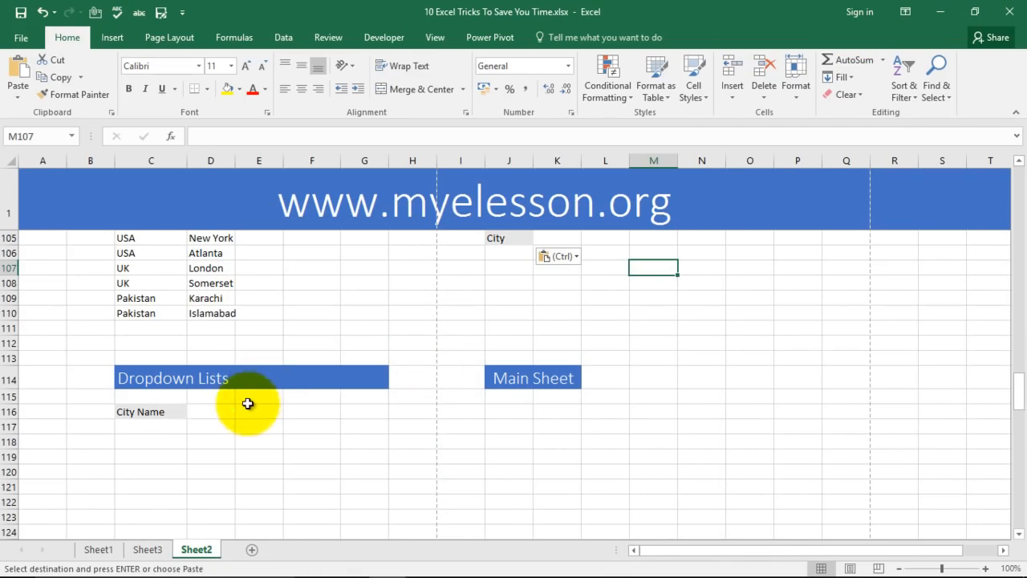
Select C117 below City Name and press Esc to clear the copy marquee.
{"action": "left_click", "coordinate": [163, 426]}
{"action": "scroll", "coordinate": [270, 431], "scroll_direction": "up", "scroll_amount": 1}
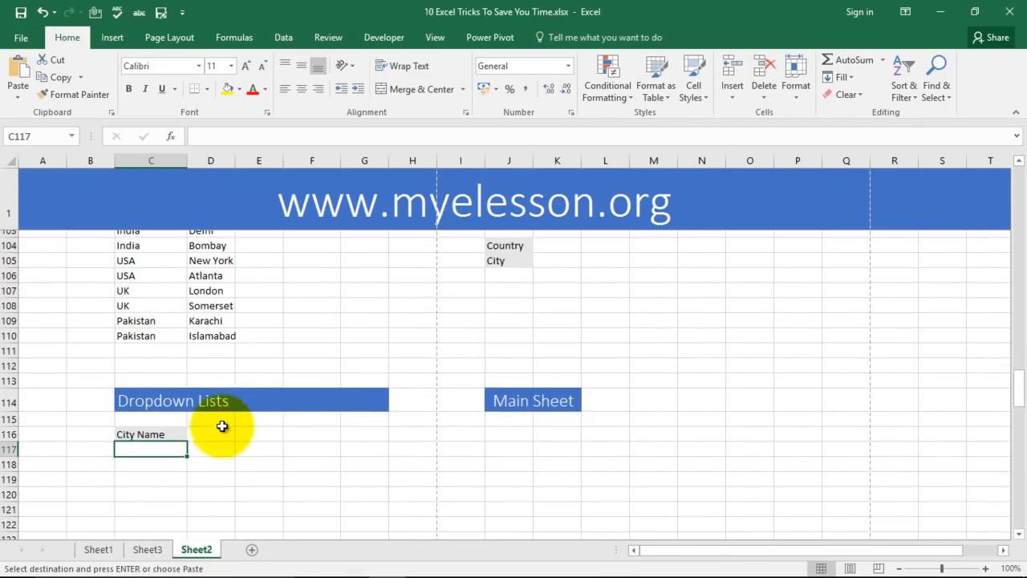
{"action": "scroll", "coordinate": [219, 424], "scroll_direction": "down", "scroll_amount": 2}
{"action": "left_click", "coordinate": [259, 384]}
{"action": "left_click", "coordinate": [152, 384]}
{"action": "key", "text": "Escape"}
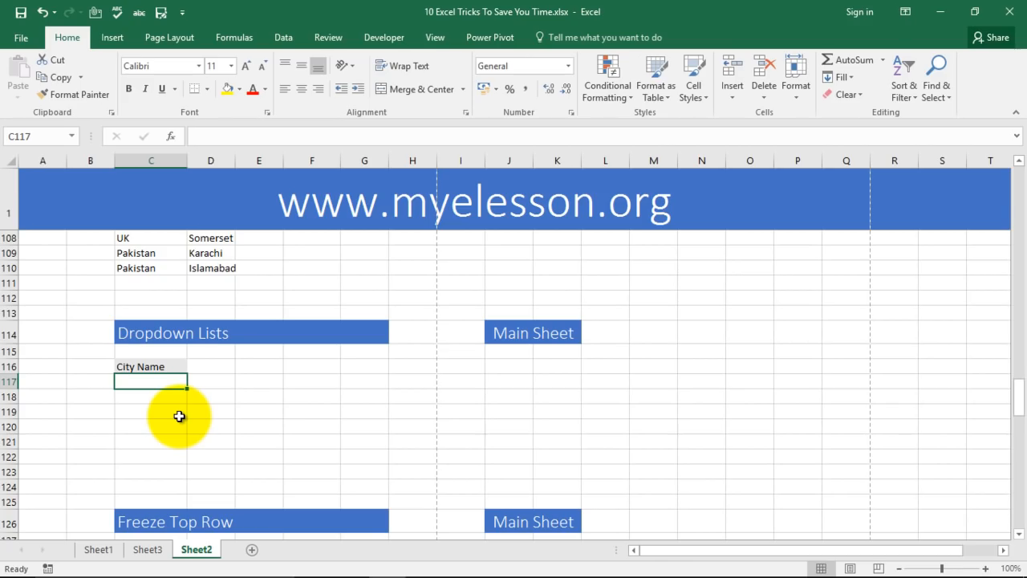
{"action": "scroll", "coordinate": [300, 436], "scroll_direction": "up", "scroll_amount": 2}
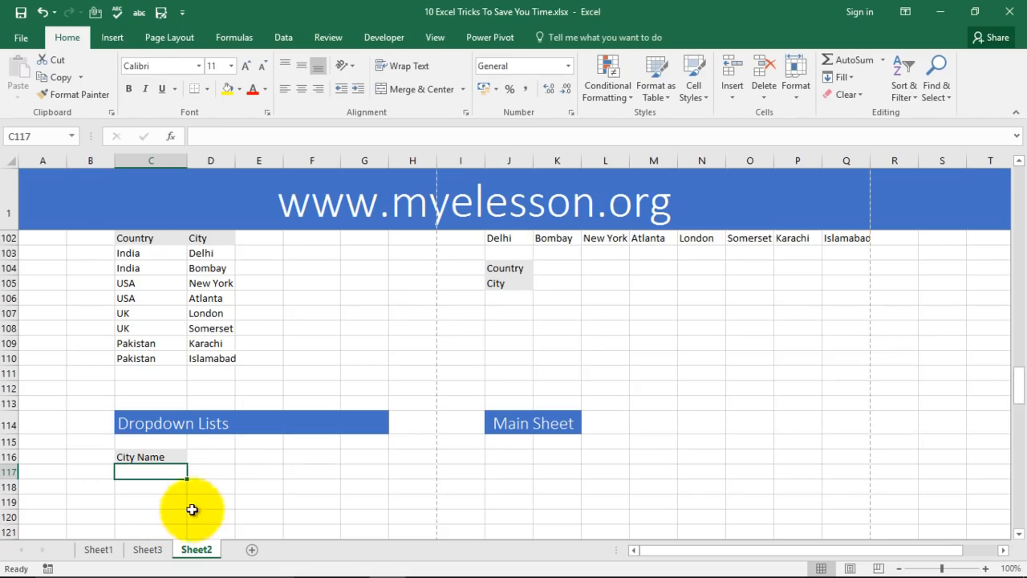
{"action": "scroll", "coordinate": [166, 512], "scroll_direction": "down", "scroll_amount": 1}
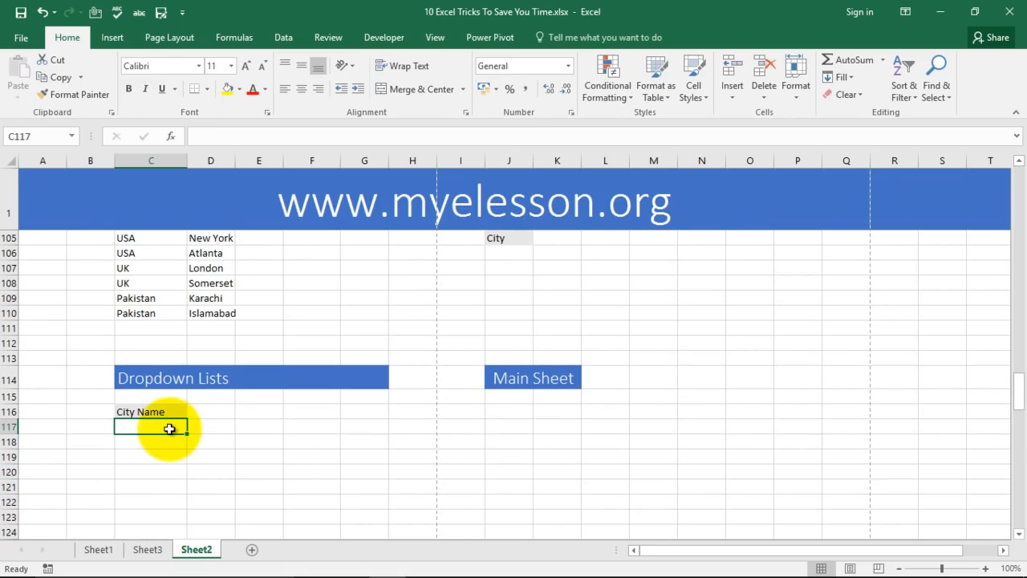
Select C117:C123 under City Name and shade them grey.
{"action": "left_click_drag", "start_coordinate": [169, 428], "coordinate": [169, 457]}
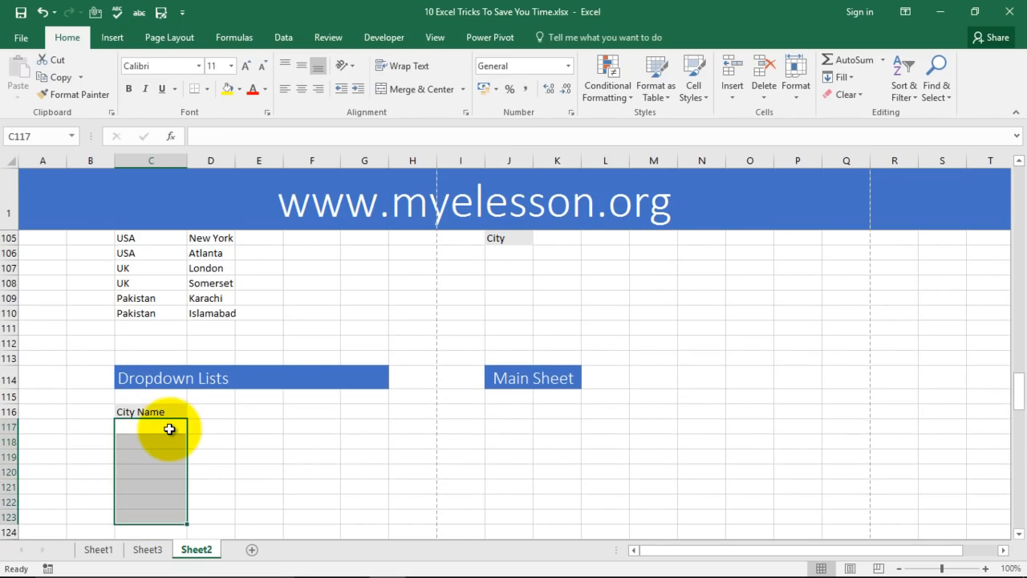
{"action": "left_click", "coordinate": [239, 89]}
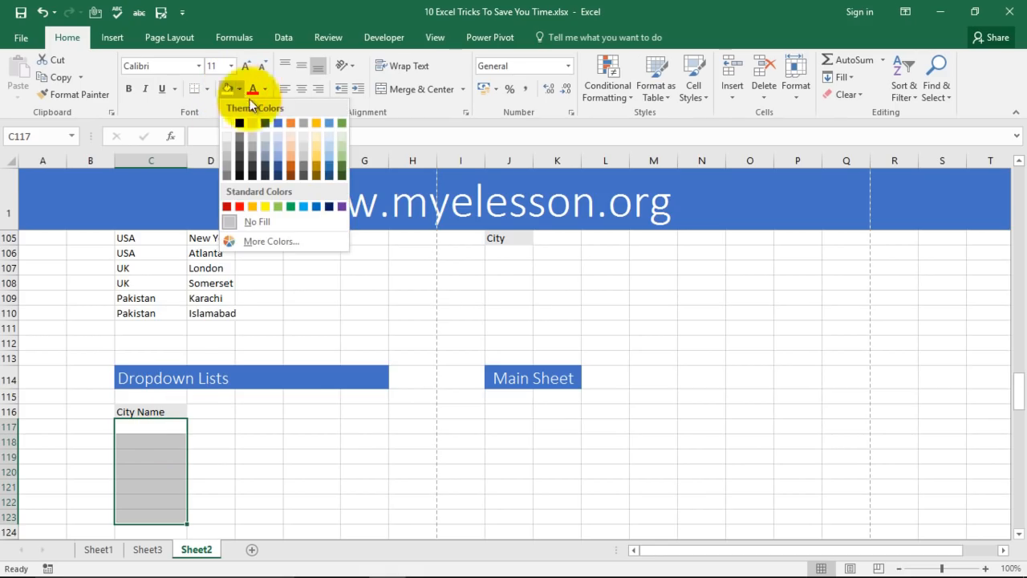
{"action": "left_click", "coordinate": [278, 133]}
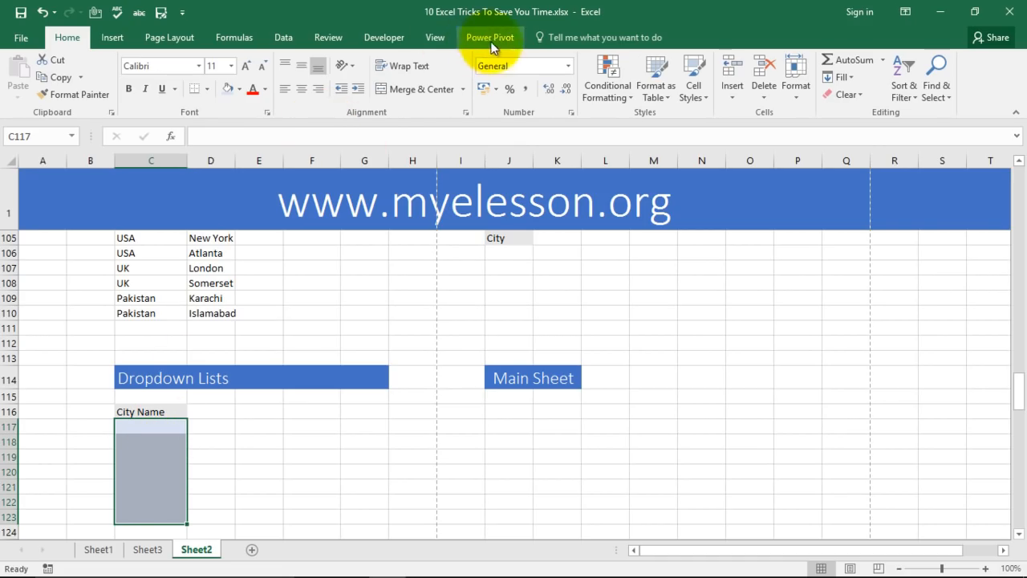
Add List data validation to the cells with source =$D$103:$D$110.
{"action": "left_click", "coordinate": [283, 37]}
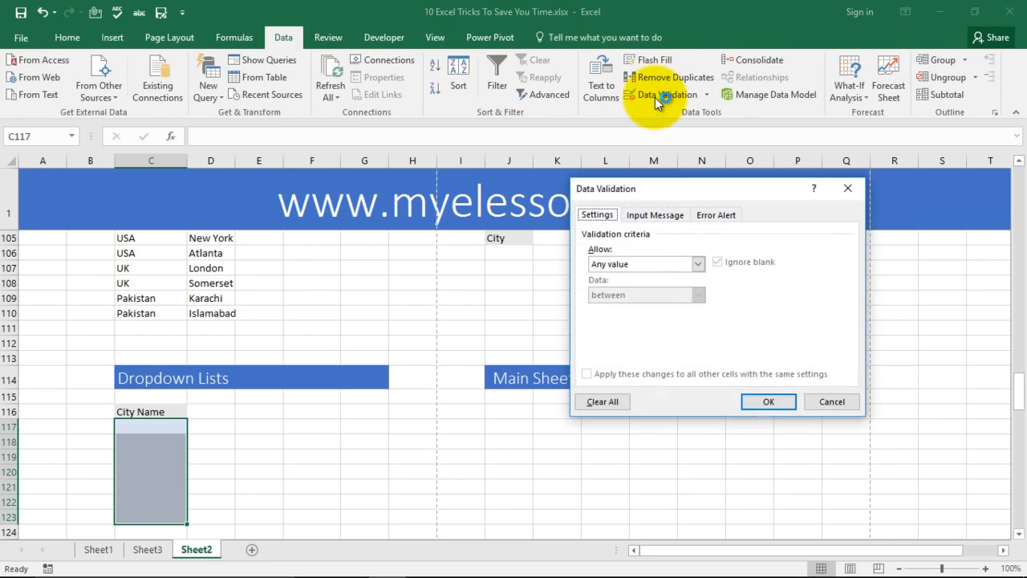
{"action": "left_click", "coordinate": [697, 266]}
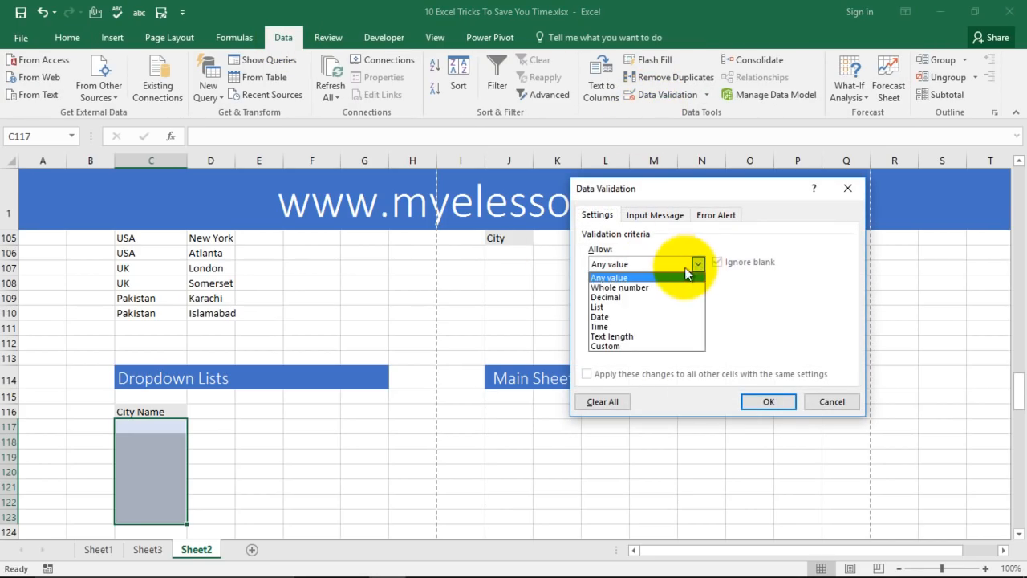
{"action": "left_click", "coordinate": [629, 303]}
{"action": "left_click", "coordinate": [630, 325]}
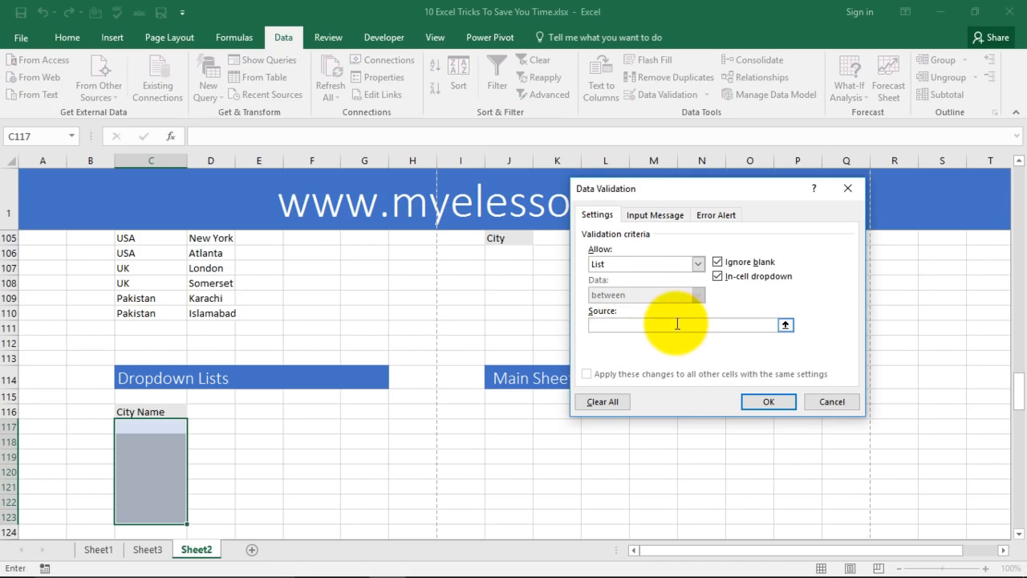
{"action": "scroll", "coordinate": [288, 265], "scroll_direction": "up", "scroll_amount": 1}
{"action": "left_click_drag", "start_coordinate": [211, 253], "coordinate": [212, 357]}
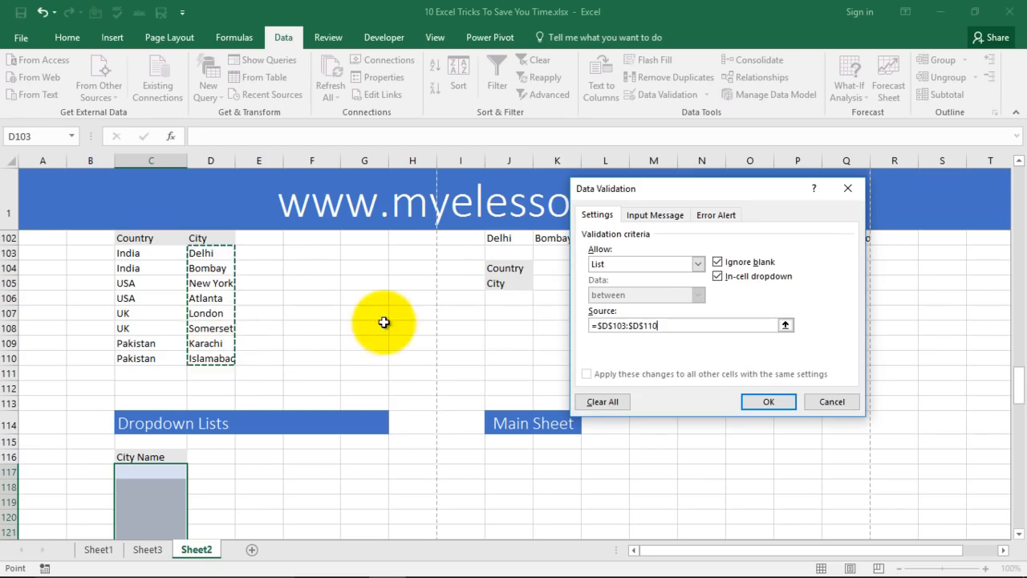
{"action": "left_click", "coordinate": [766, 402]}
Pick Delhi in C117 and New York in C118 from their city dropdowns.
{"action": "scroll", "coordinate": [378, 326], "scroll_direction": "down", "scroll_amount": 2}
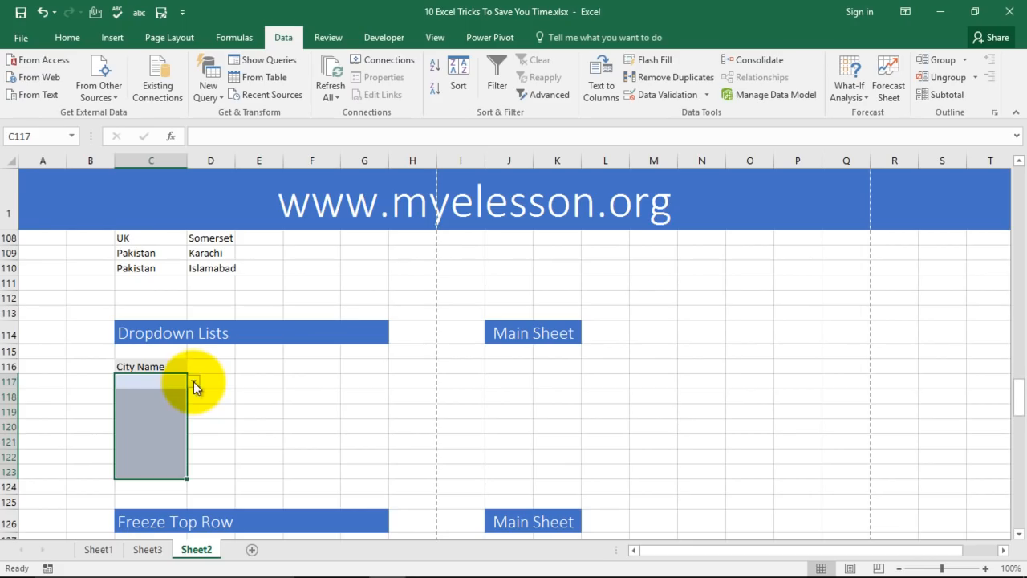
{"action": "left_click", "coordinate": [244, 384]}
{"action": "left_click", "coordinate": [168, 381]}
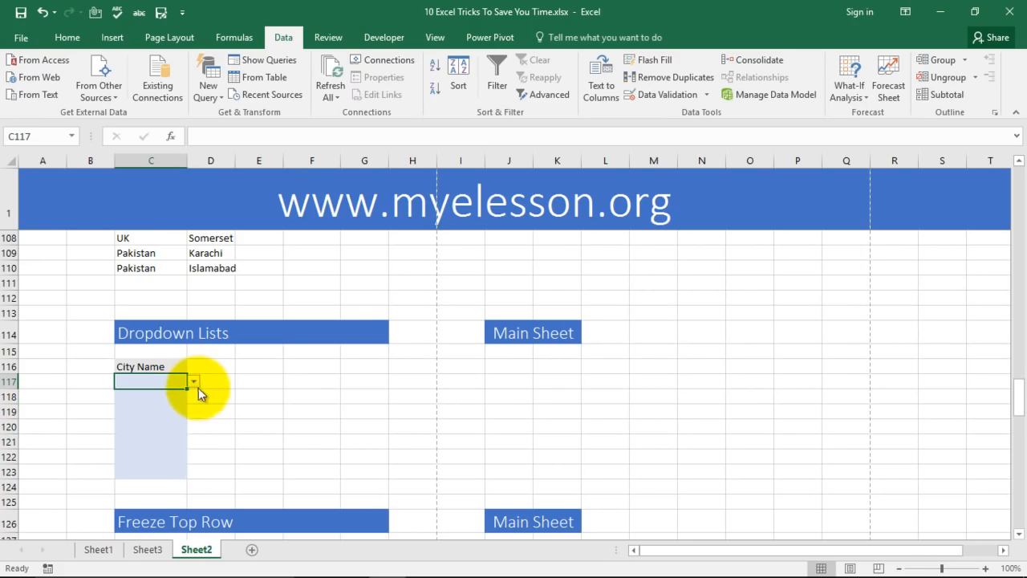
{"action": "left_click", "coordinate": [195, 382]}
{"action": "left_click", "coordinate": [179, 401]}
{"action": "left_click", "coordinate": [179, 400]}
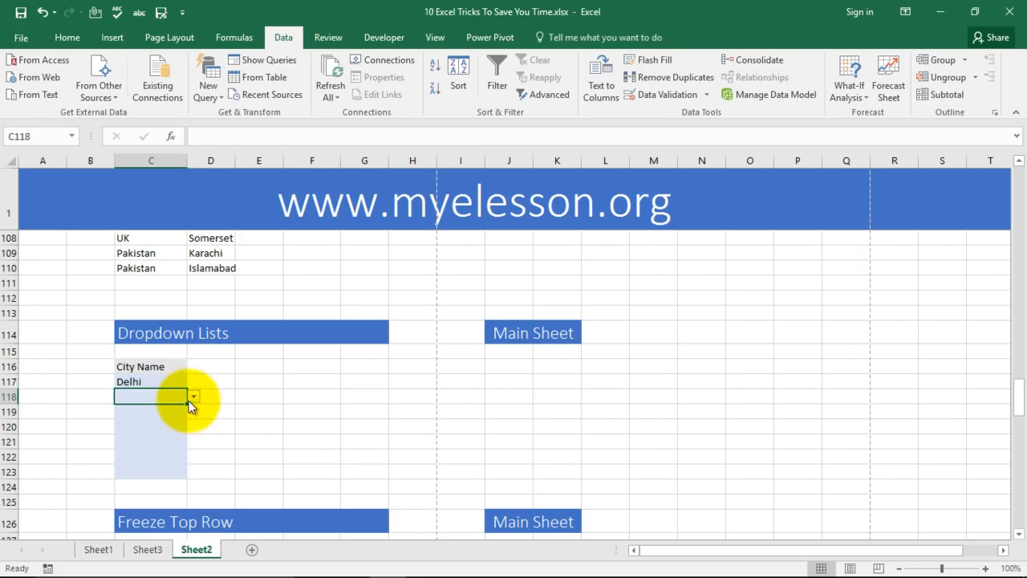
{"action": "left_click", "coordinate": [194, 397]}
{"action": "left_click", "coordinate": [161, 427]}
Pick New York, Somerset and Islamabad for C119, C120 and C121 from their dropdowns.
{"action": "left_click", "coordinate": [159, 413]}
{"action": "left_click", "coordinate": [194, 411]}
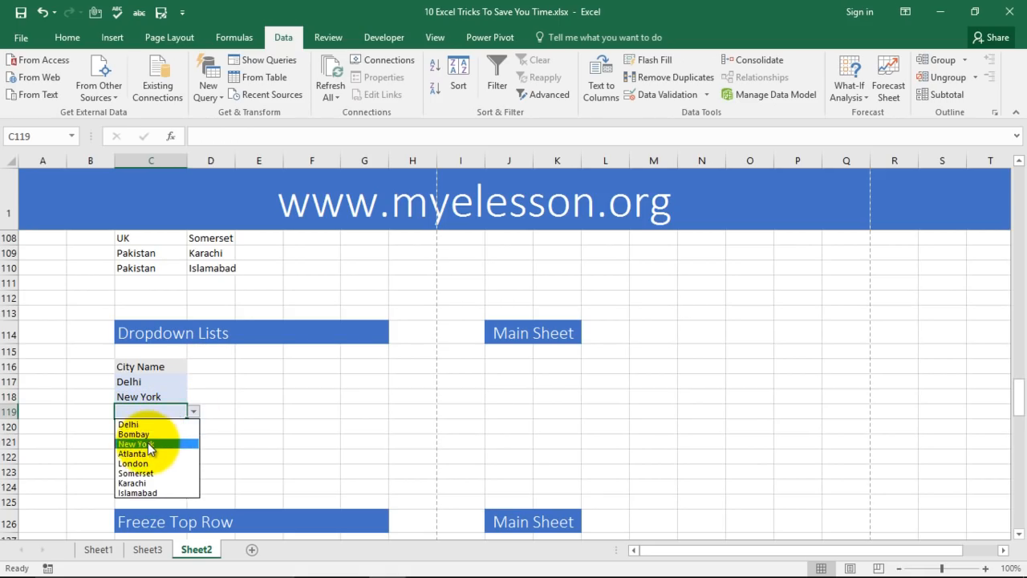
{"action": "left_click", "coordinate": [149, 446]}
{"action": "left_click", "coordinate": [150, 427]}
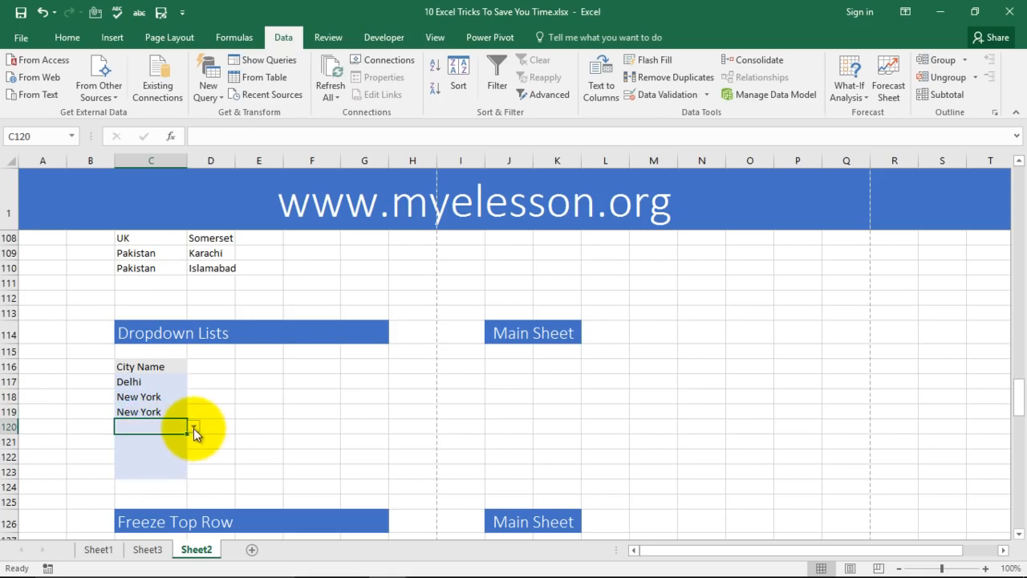
{"action": "left_click", "coordinate": [193, 427]}
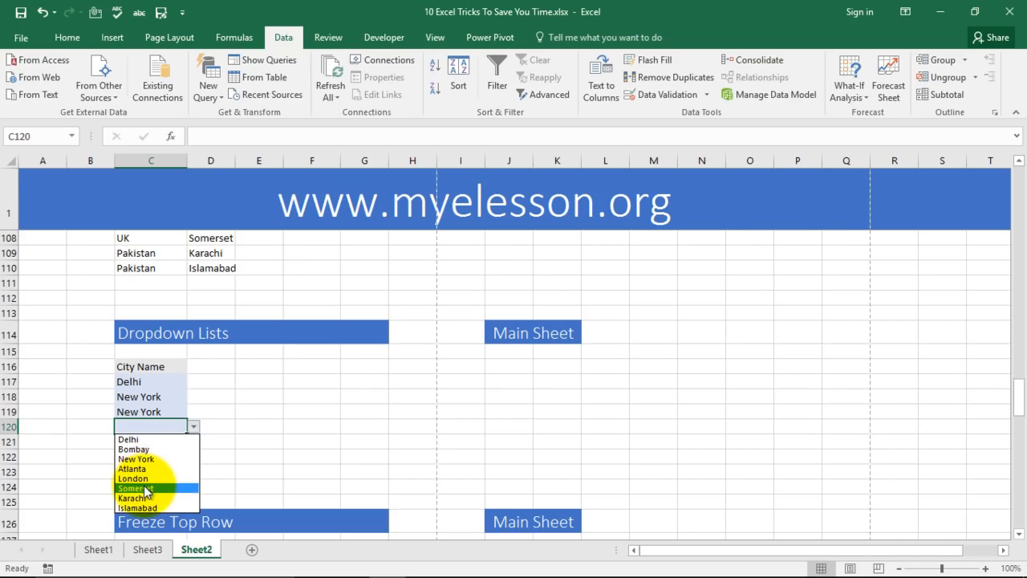
{"action": "left_click", "coordinate": [147, 488]}
{"action": "left_click", "coordinate": [191, 442]}
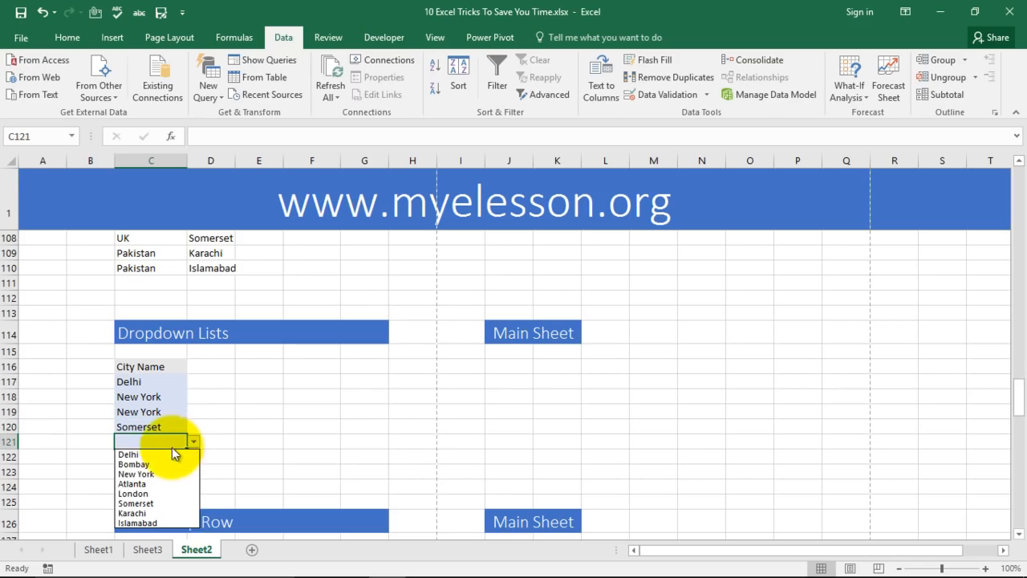
{"action": "left_click", "coordinate": [144, 520]}
{"action": "left_click", "coordinate": [258, 456]}
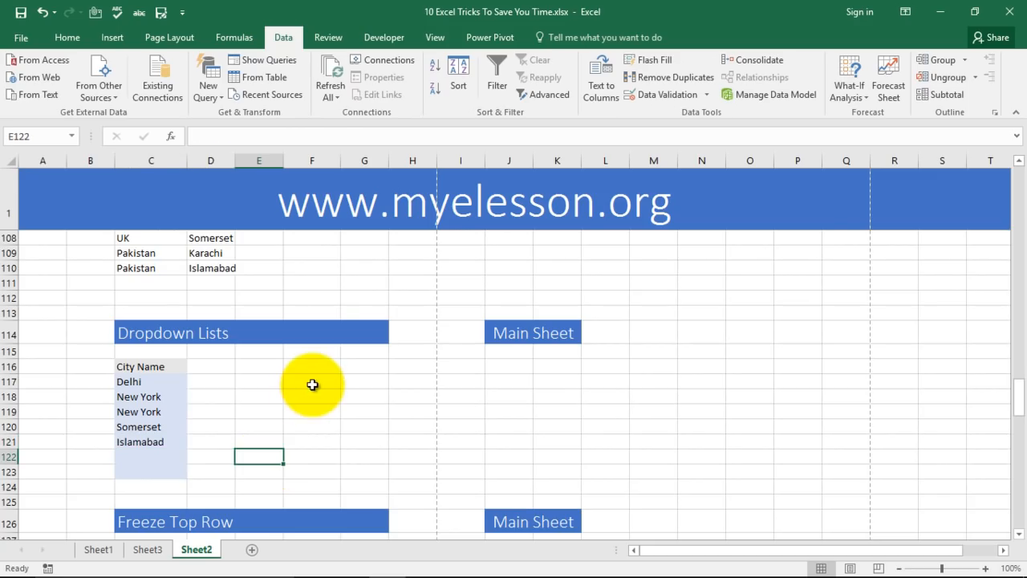
Scroll back over Sheet2's earlier demo sections and stop at the Freeze Top Row section.
{"action": "scroll", "coordinate": [312, 384], "scroll_direction": "down", "scroll_amount": 3}
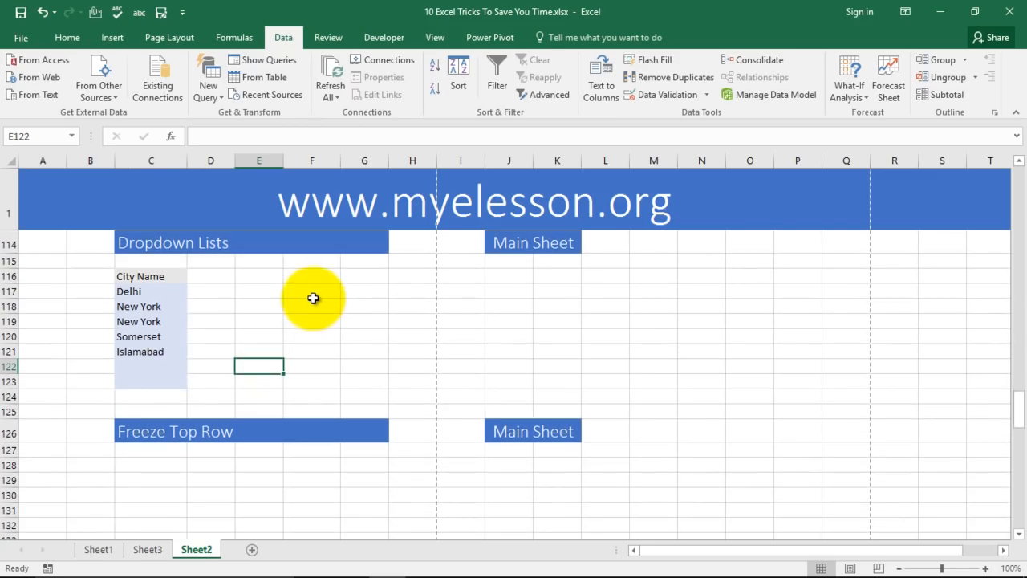
{"action": "scroll", "coordinate": [313, 297], "scroll_direction": "down", "scroll_amount": 2}
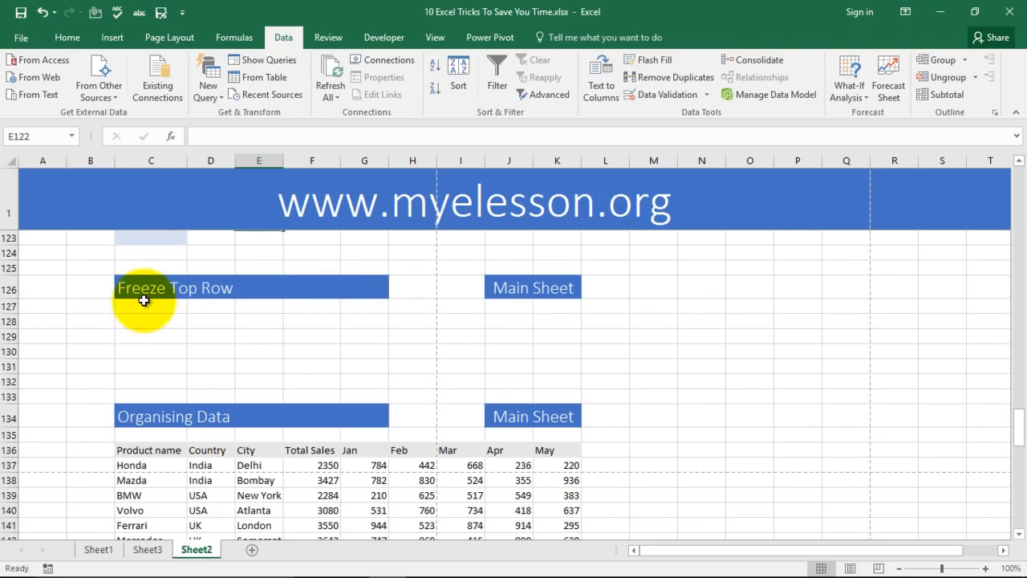
{"action": "scroll", "coordinate": [617, 364], "scroll_direction": "up", "scroll_amount": 4}
{"action": "scroll", "coordinate": [617, 364], "scroll_direction": "up", "scroll_amount": 10}
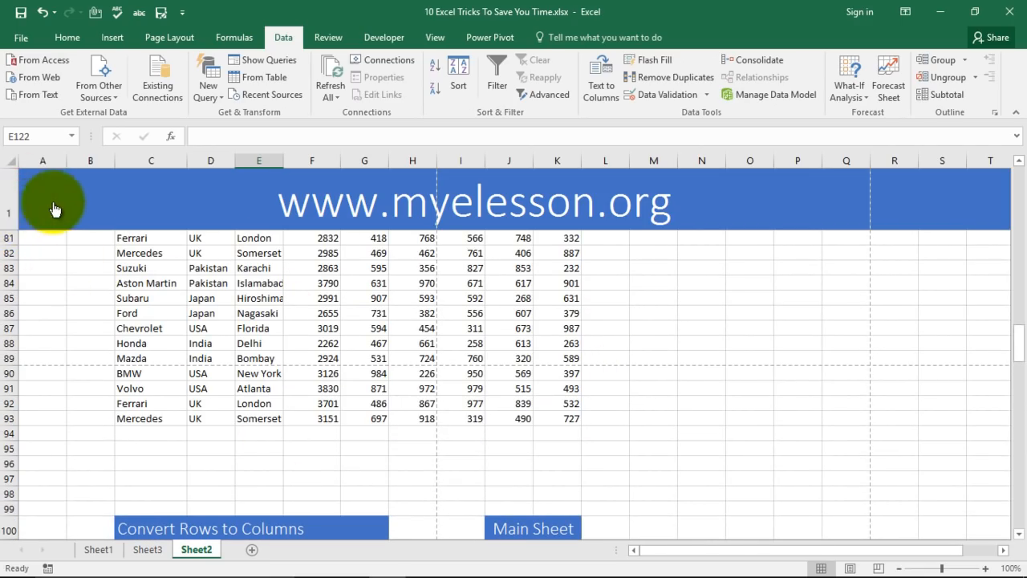
{"action": "scroll", "coordinate": [225, 315], "scroll_direction": "down", "scroll_amount": 6}
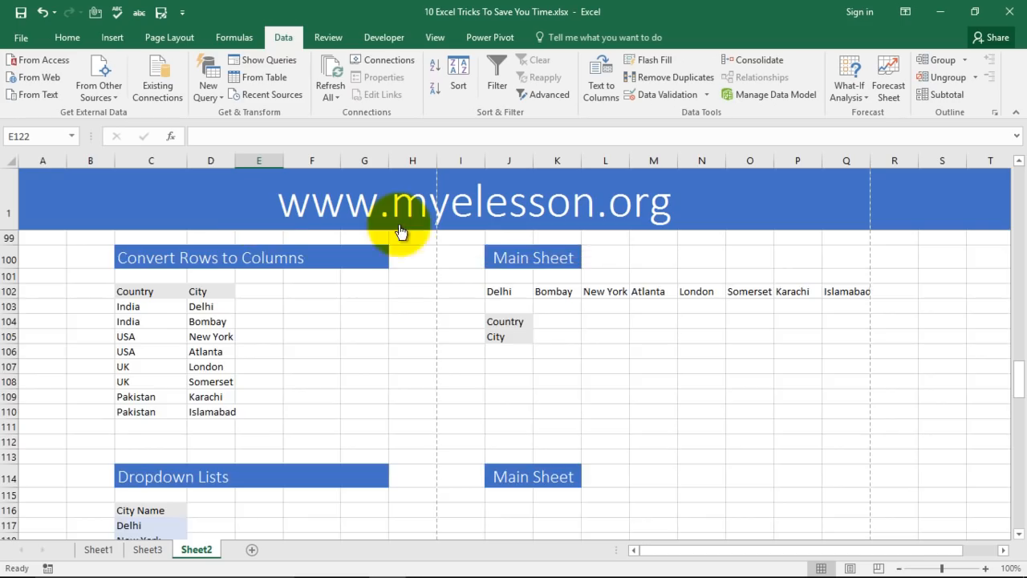
{"action": "scroll", "coordinate": [444, 239], "scroll_direction": "up", "scroll_amount": 3}
{"action": "scroll", "coordinate": [201, 259], "scroll_direction": "up", "scroll_amount": 2}
{"action": "scroll", "coordinate": [229, 291], "scroll_direction": "up", "scroll_amount": 2}
{"action": "scroll", "coordinate": [241, 309], "scroll_direction": "down", "scroll_amount": 9}
{"action": "scroll", "coordinate": [249, 314], "scroll_direction": "down", "scroll_amount": 4}
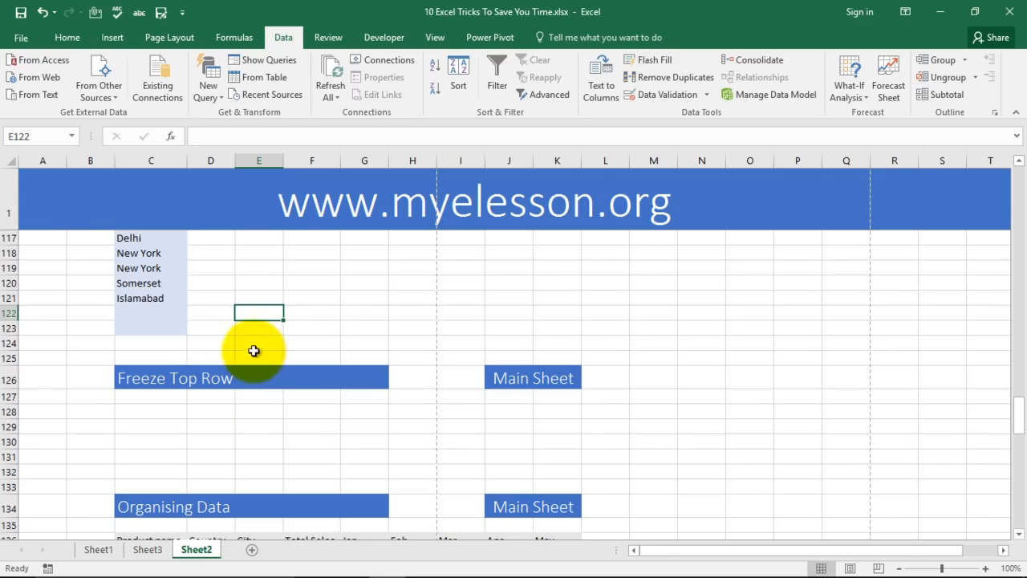
{"action": "left_click", "coordinate": [66, 38]}
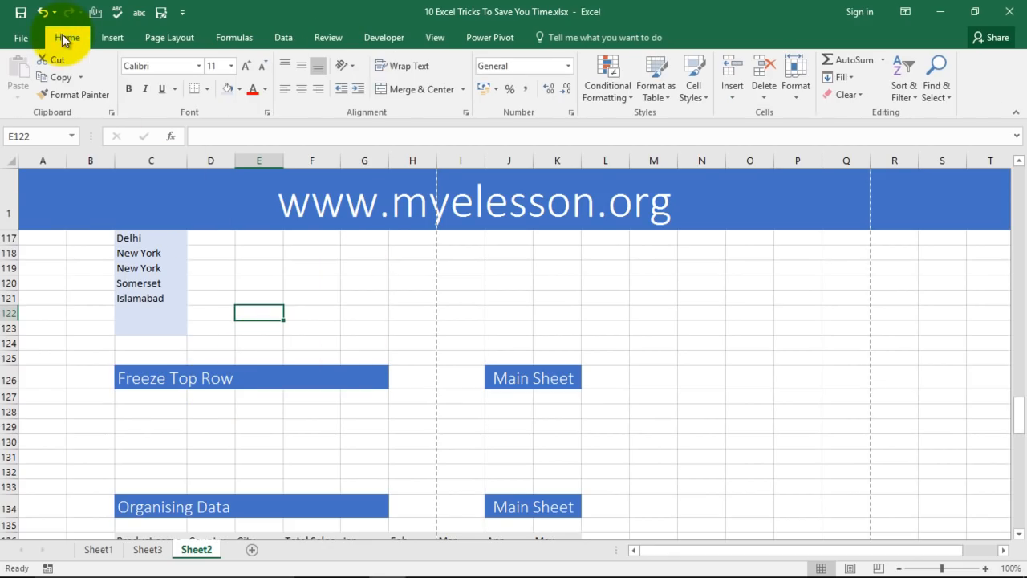
Show the View tab's Freeze Panes options, then close them without changing anything.
{"action": "left_click", "coordinate": [435, 40]}
{"action": "left_click", "coordinate": [494, 82]}
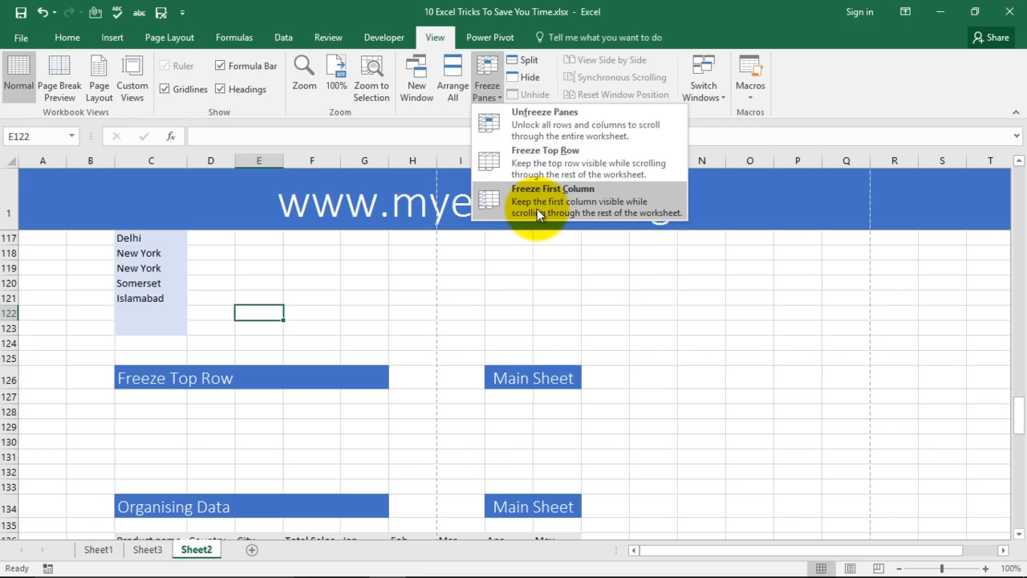
{"action": "left_click", "coordinate": [626, 314]}
Scroll down to the Organising Data car sales table while the banner row stays frozen.
{"action": "scroll", "coordinate": [340, 320], "scroll_direction": "down", "scroll_amount": 2}
{"action": "scroll", "coordinate": [378, 313], "scroll_direction": "down", "scroll_amount": 2}
{"action": "scroll", "coordinate": [418, 312], "scroll_direction": "up", "scroll_amount": 10}
{"action": "scroll", "coordinate": [440, 320], "scroll_direction": "up", "scroll_amount": 1}
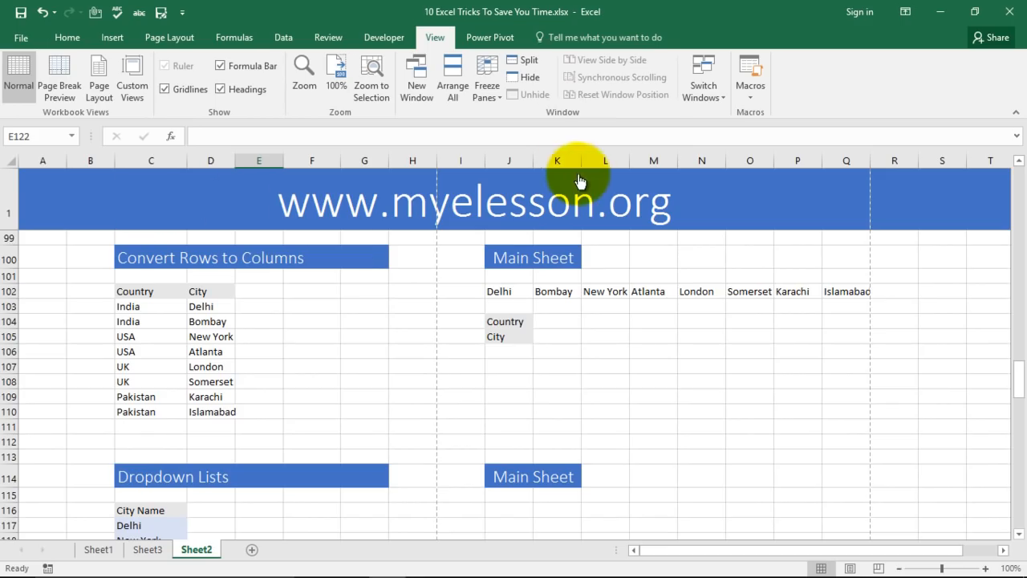
{"action": "scroll", "coordinate": [373, 347], "scroll_direction": "down", "scroll_amount": 12}
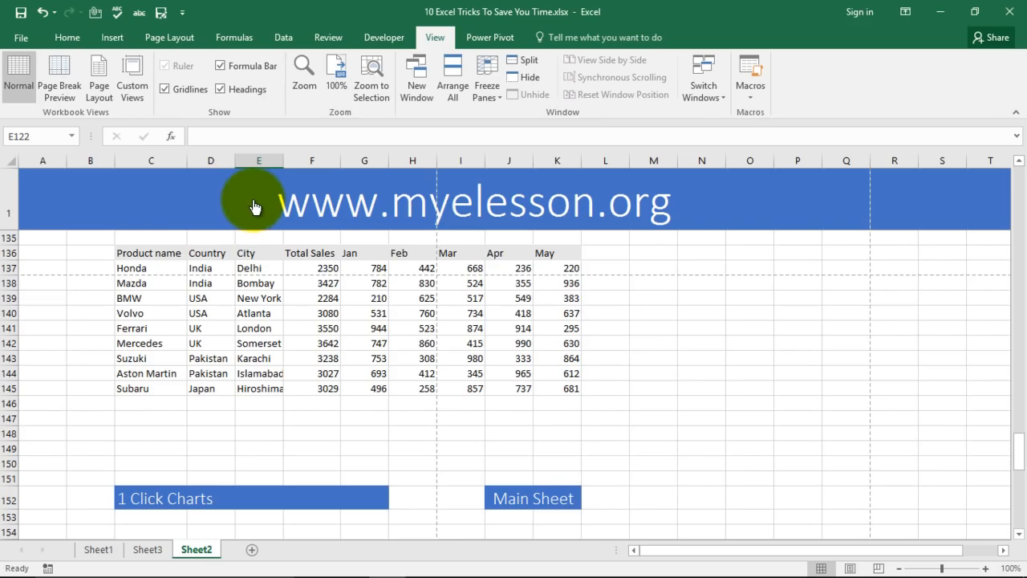
{"action": "scroll", "coordinate": [390, 314], "scroll_direction": "up", "scroll_amount": 5}
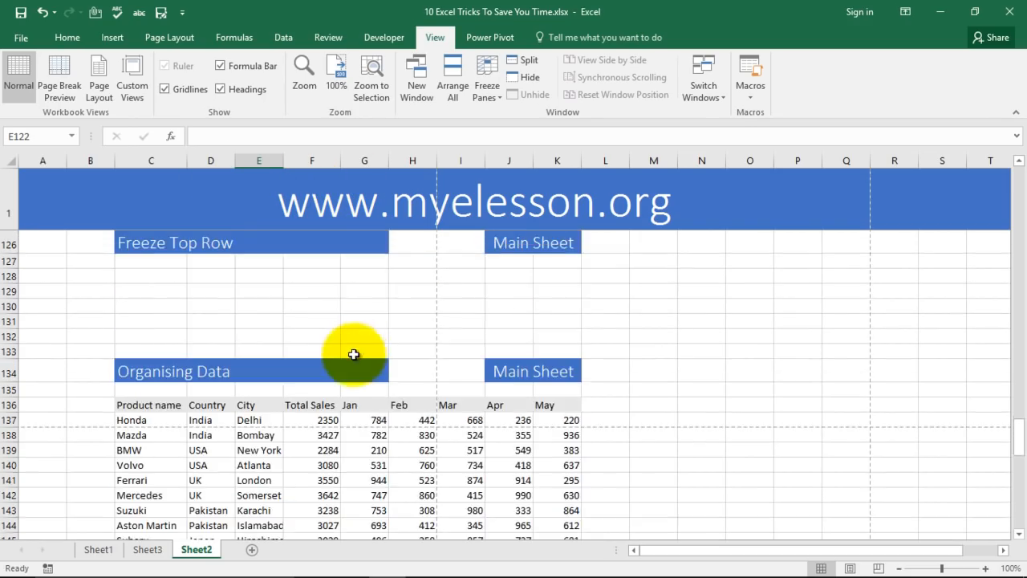
{"action": "scroll", "coordinate": [607, 390], "scroll_direction": "down", "scroll_amount": 4}
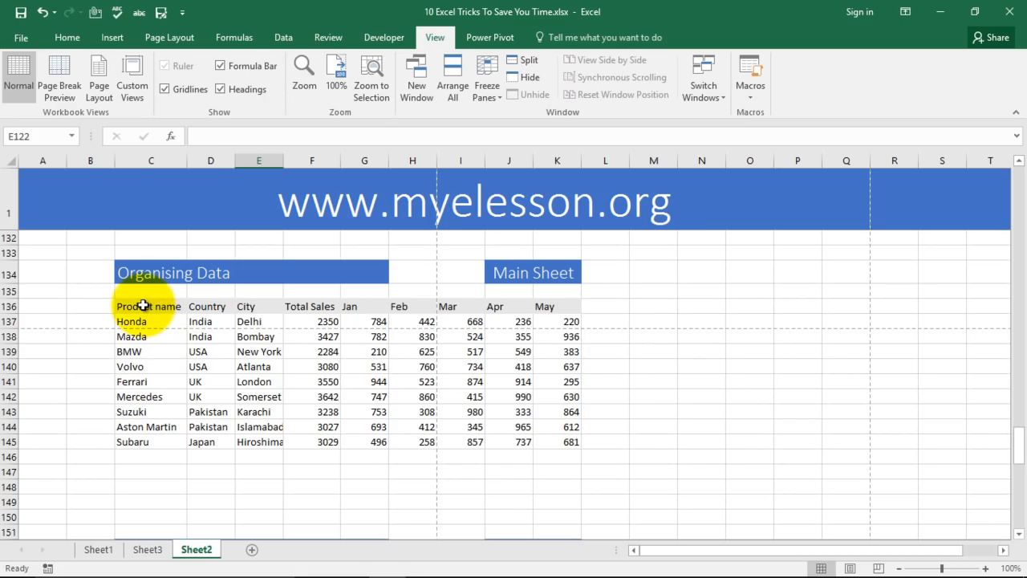
Turn on filtering for the header row C136:K136, from Product name to May.
{"action": "left_click_drag", "start_coordinate": [142, 306], "coordinate": [567, 309]}
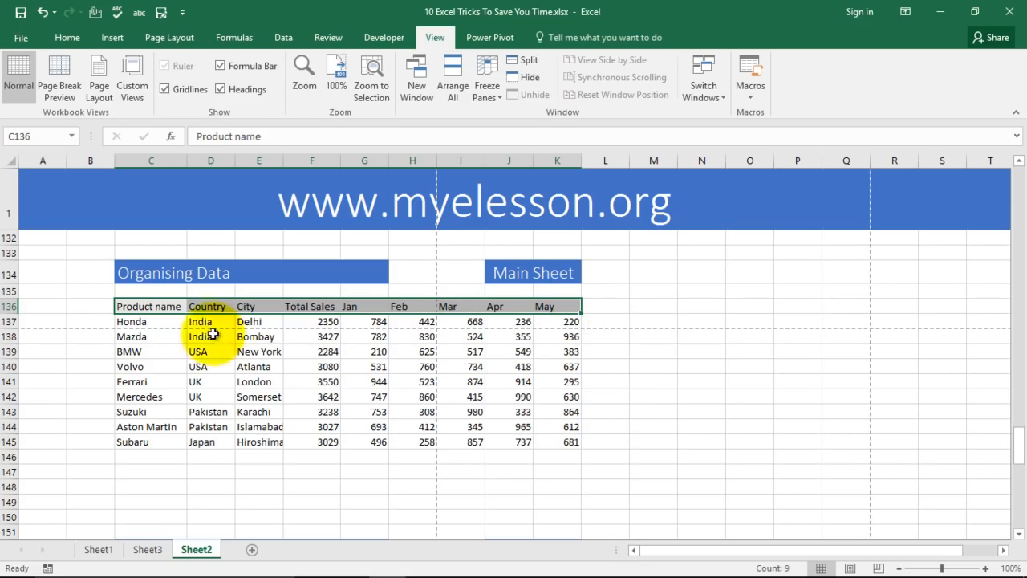
{"action": "left_click", "coordinate": [68, 37]}
{"action": "left_click", "coordinate": [904, 92]}
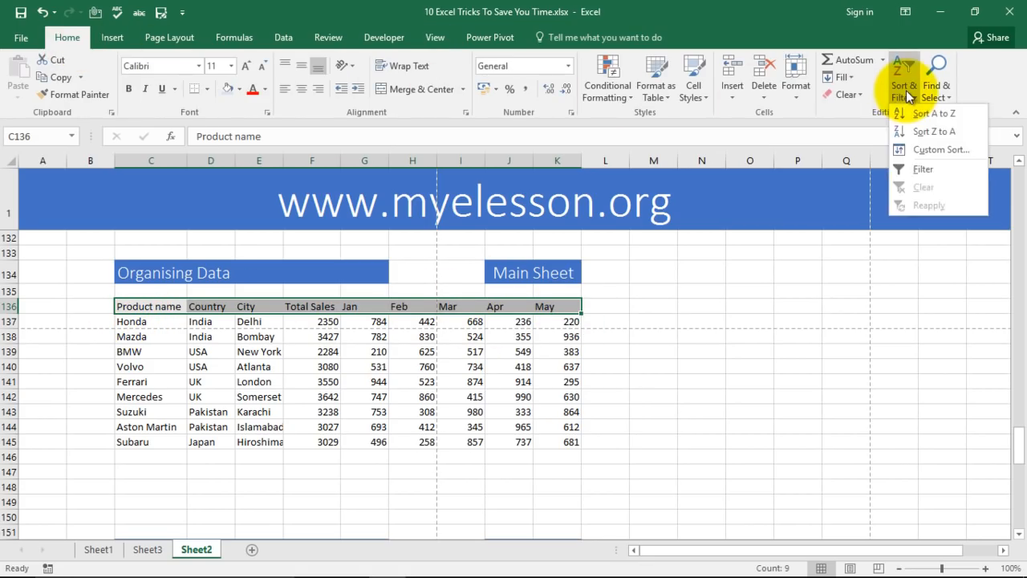
{"action": "left_click", "coordinate": [923, 170]}
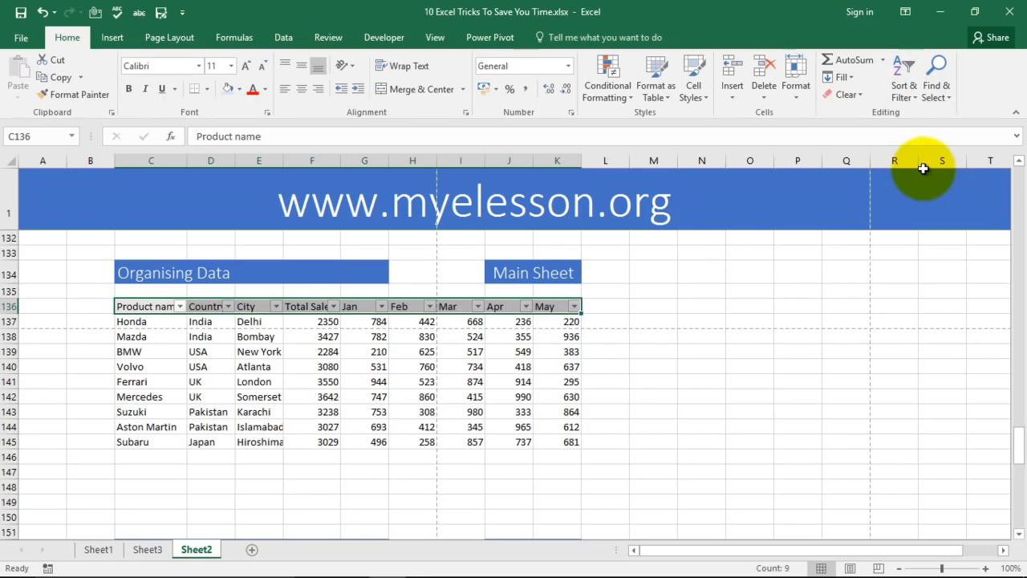
{"action": "left_click", "coordinate": [682, 382]}
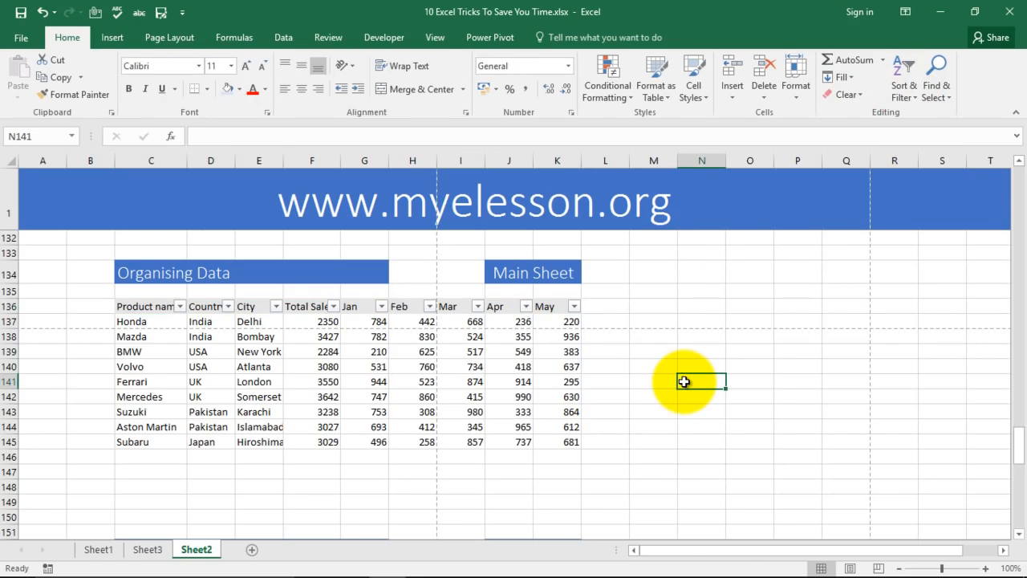
Filter the Product name column to show only the BMW row.
{"action": "left_click", "coordinate": [180, 306]}
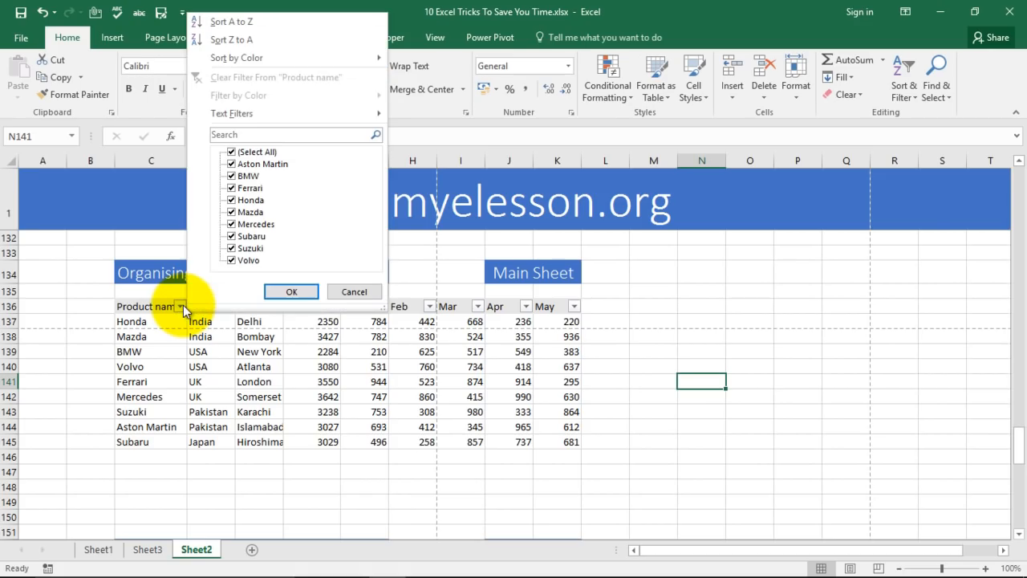
{"action": "left_click", "coordinate": [232, 152]}
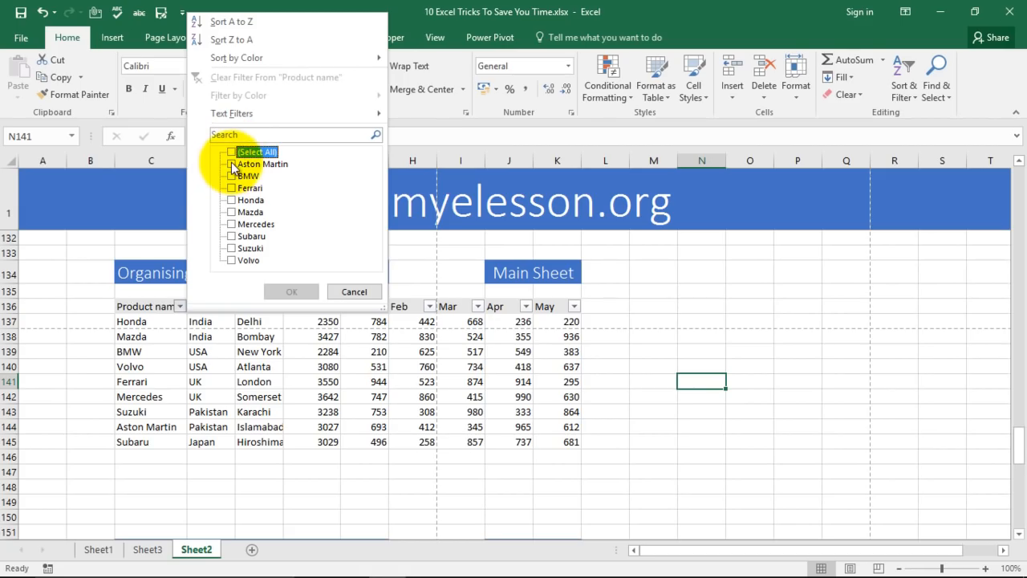
{"action": "left_click", "coordinate": [231, 175]}
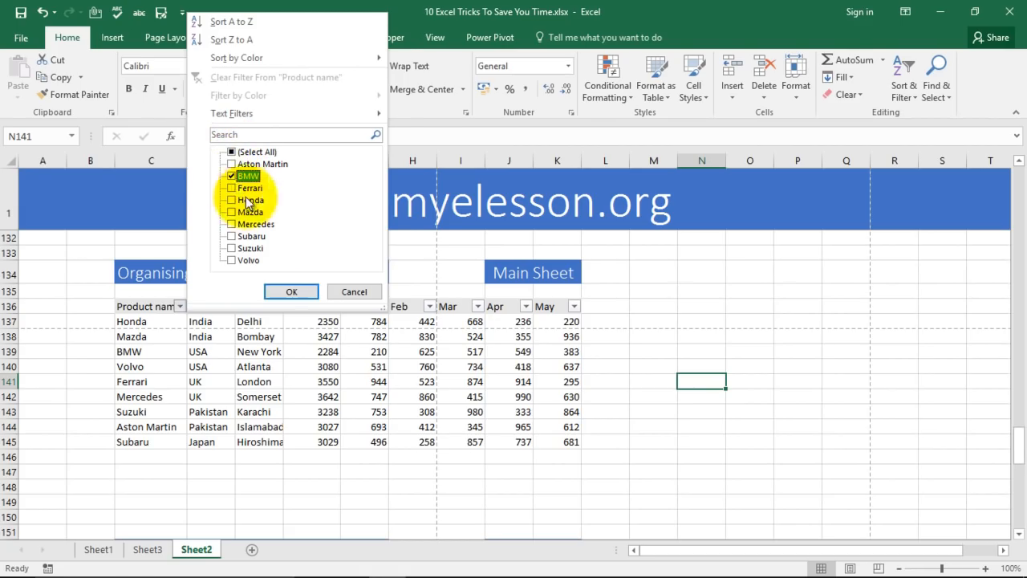
{"action": "left_click", "coordinate": [292, 292]}
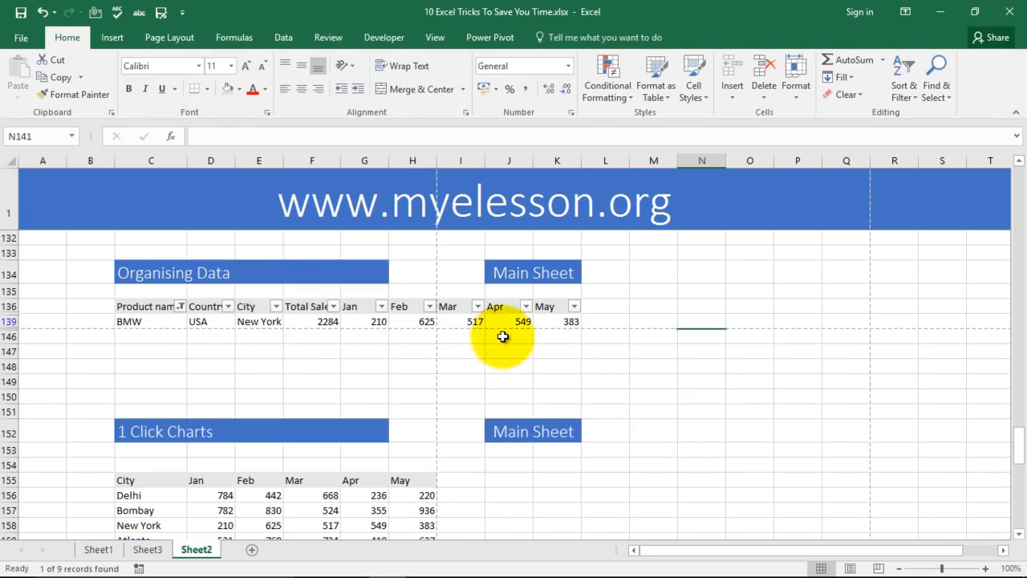
Select all product names again so all nine cars return.
{"action": "left_click", "coordinate": [181, 306]}
{"action": "left_click", "coordinate": [233, 151]}
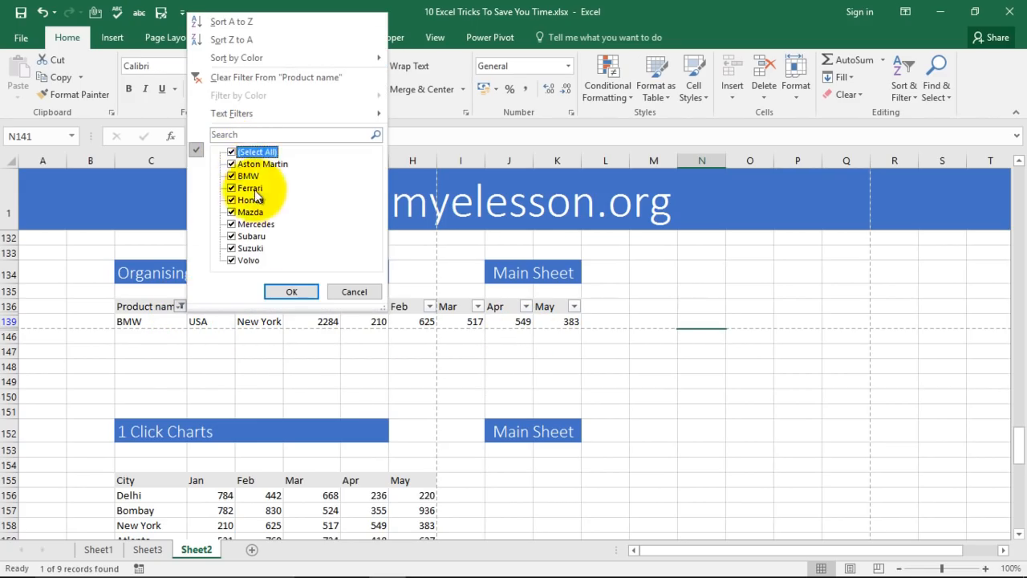
{"action": "left_click", "coordinate": [292, 292]}
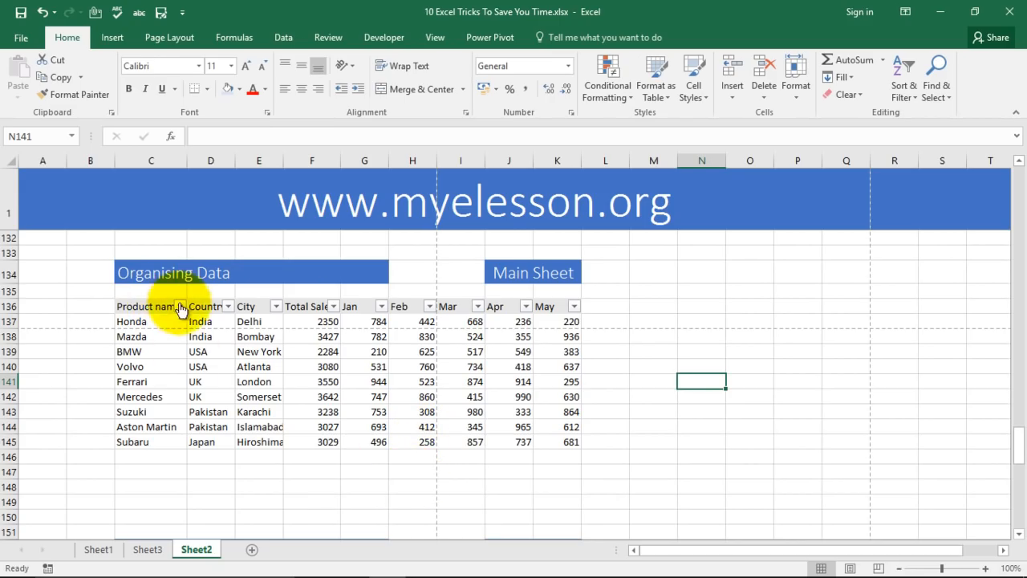
Filter the Country column to show only the UK and USA rows.
{"action": "left_click", "coordinate": [229, 306]}
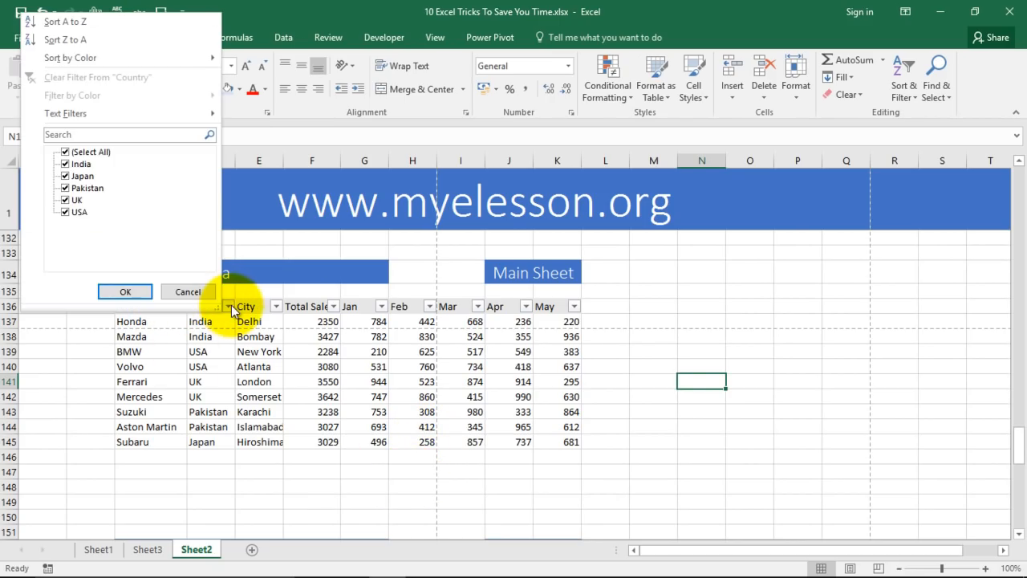
{"action": "left_click", "coordinate": [69, 152]}
{"action": "left_click", "coordinate": [65, 212]}
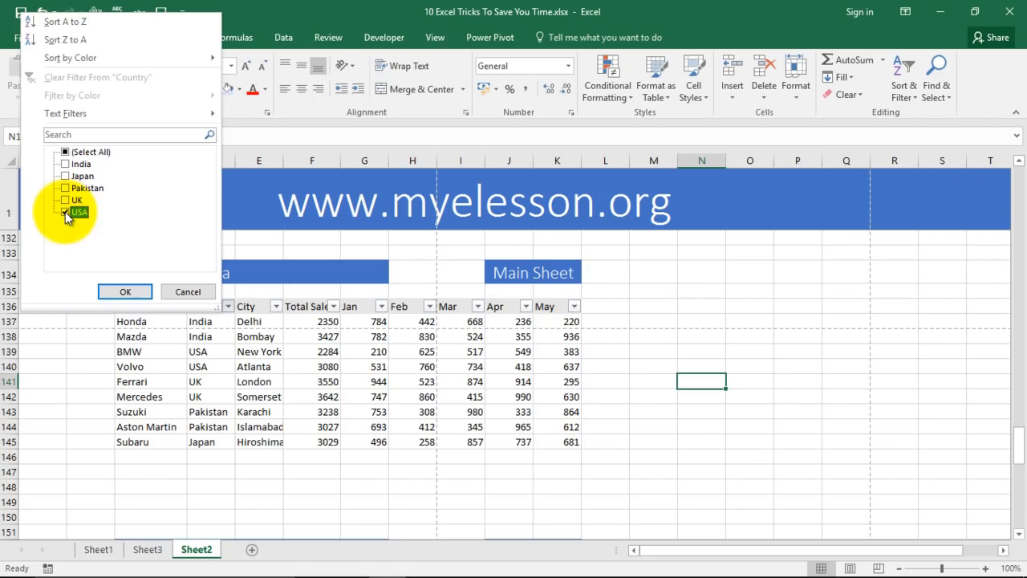
{"action": "left_click", "coordinate": [125, 292]}
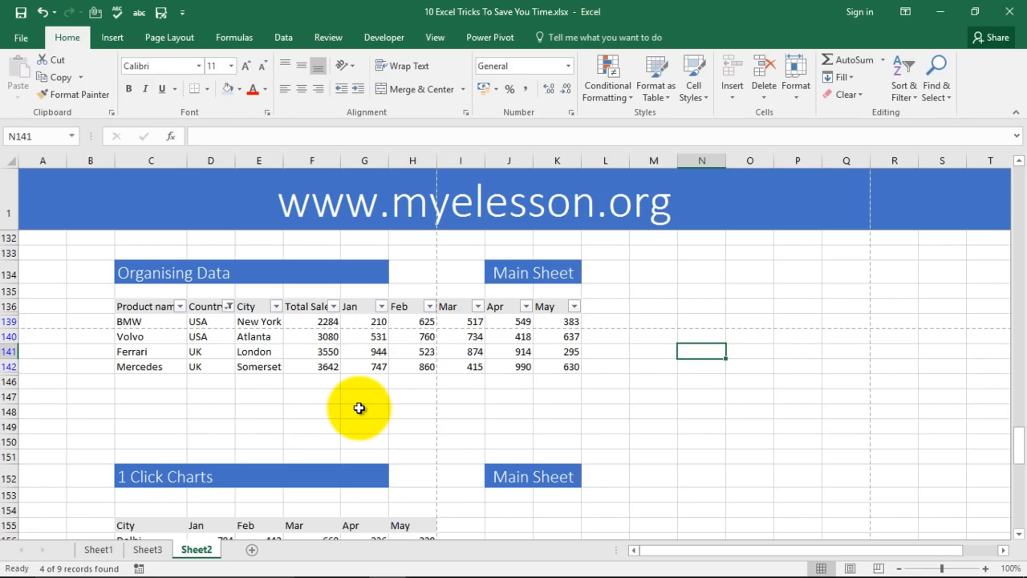
Reselect every country in the Country filter so all nine rows show.
{"action": "left_click", "coordinate": [228, 306]}
{"action": "left_click", "coordinate": [89, 152]}
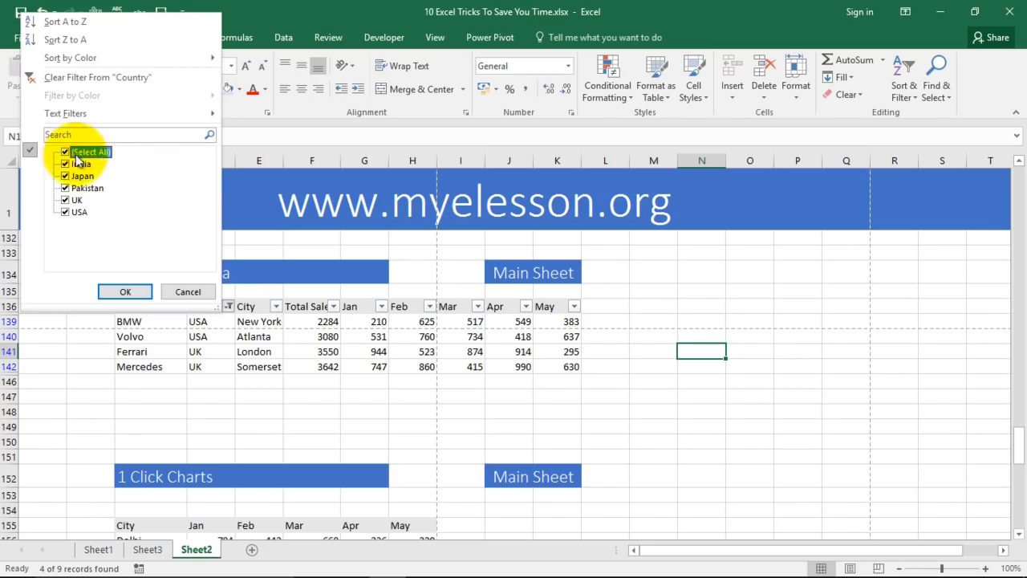
{"action": "left_click", "coordinate": [122, 291]}
Reset the header filters and sort the car table A to Z by Product name.
{"action": "left_click_drag", "start_coordinate": [132, 306], "coordinate": [558, 309]}
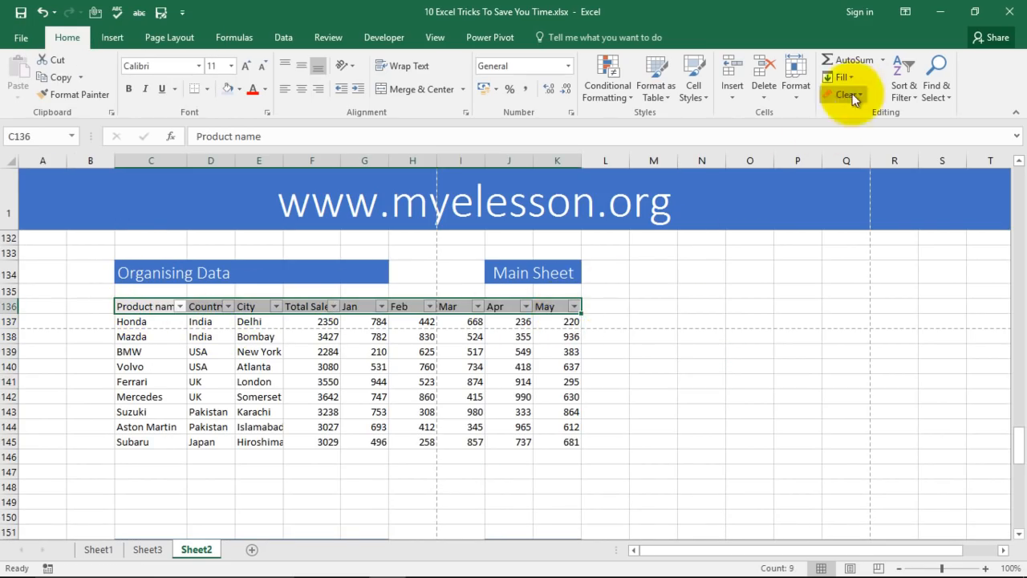
{"action": "left_click", "coordinate": [904, 89]}
{"action": "left_click", "coordinate": [922, 168]}
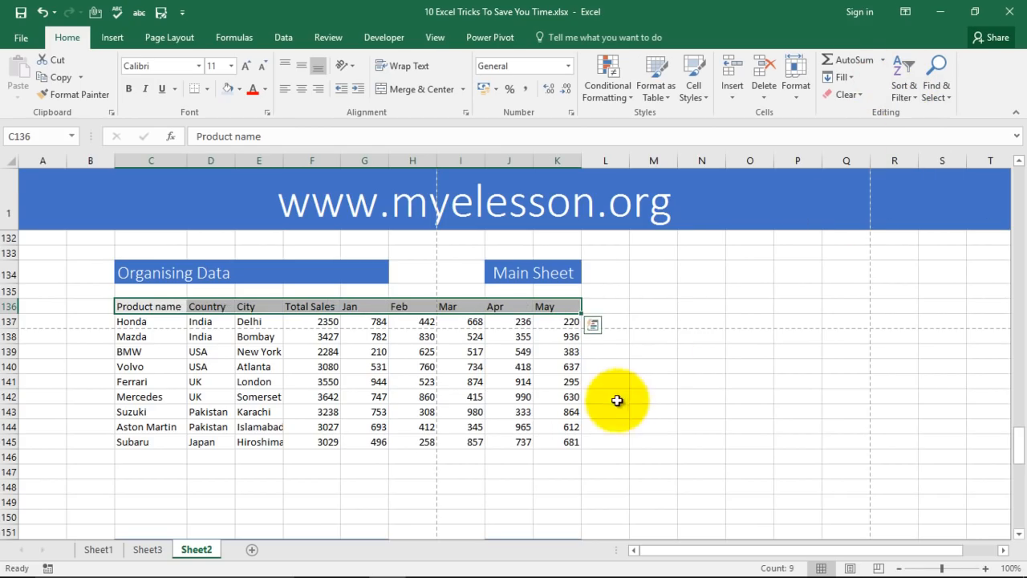
{"action": "left_click", "coordinate": [904, 89]}
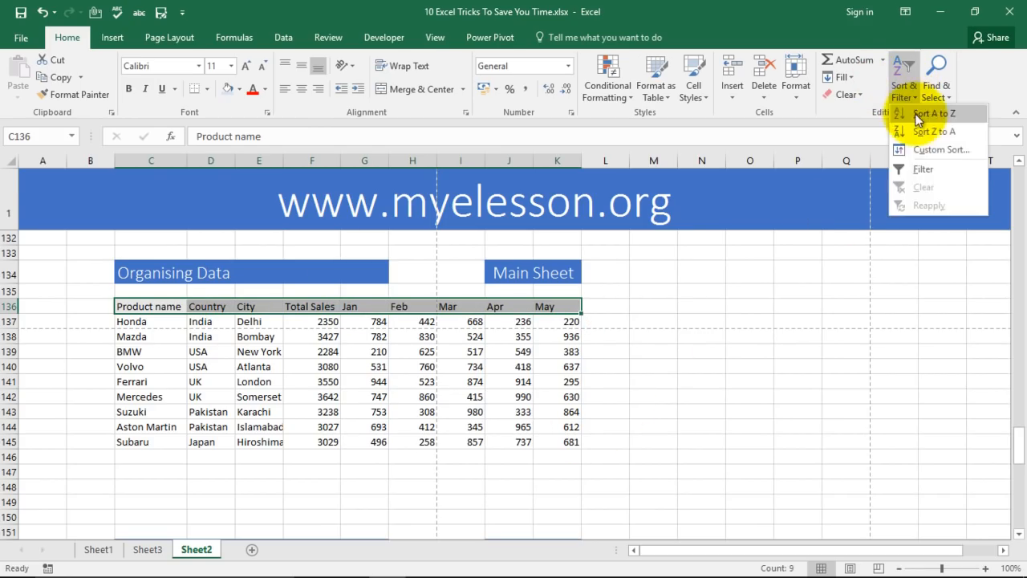
{"action": "left_click", "coordinate": [926, 166]}
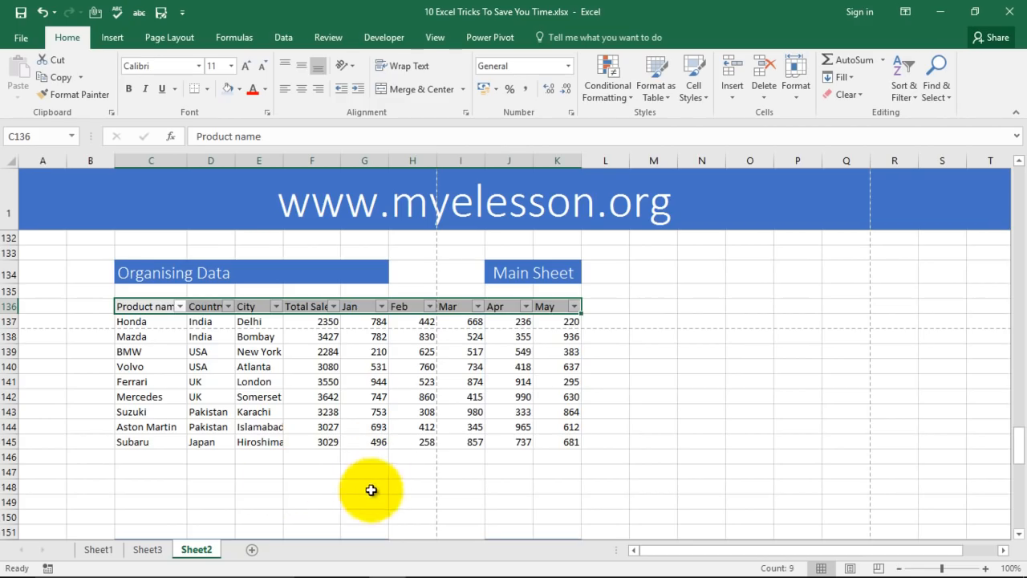
{"action": "left_click", "coordinate": [180, 307]}
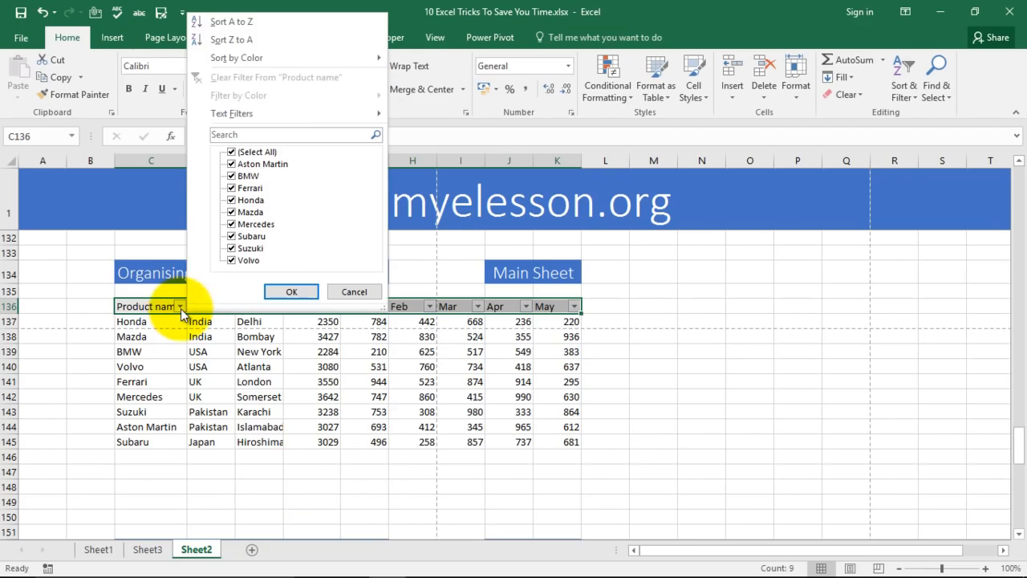
{"action": "left_click", "coordinate": [229, 22]}
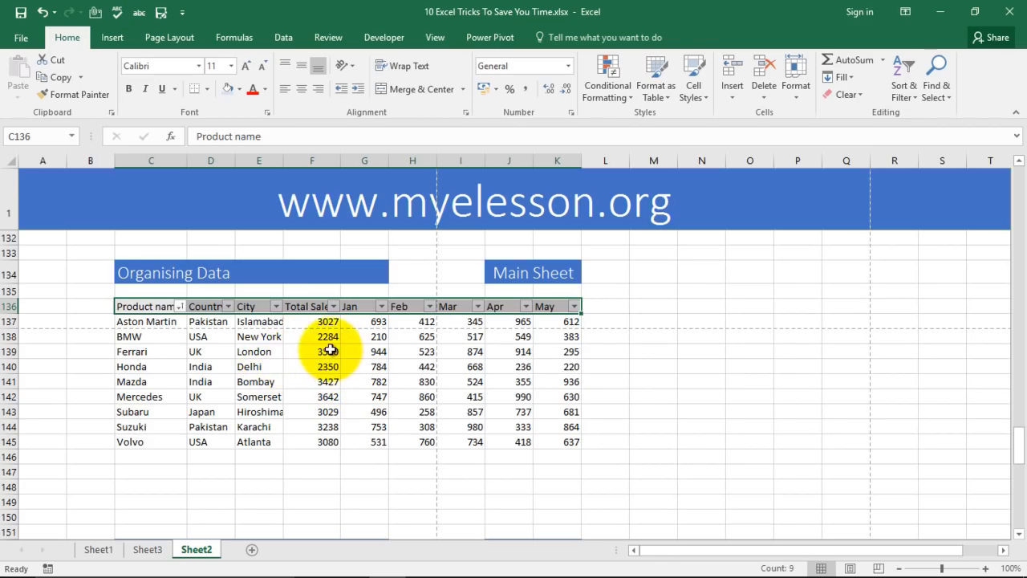
Scroll down to the 1 Click Charts table of nine cities' January–May sales.
{"action": "scroll", "coordinate": [300, 349], "scroll_direction": "down", "scroll_amount": 4}
{"action": "scroll", "coordinate": [287, 333], "scroll_direction": "down", "scroll_amount": 2}
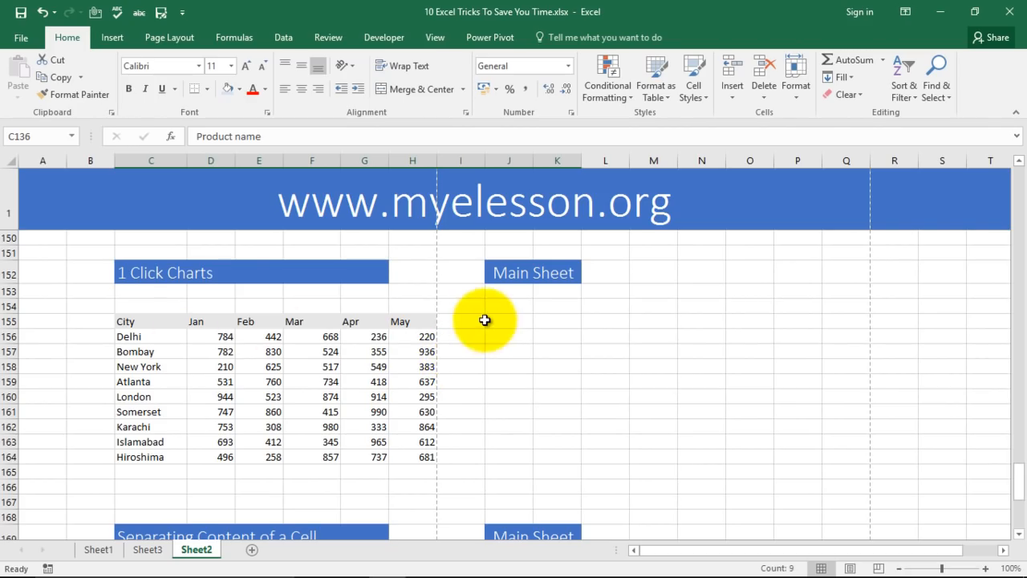
{"action": "scroll", "coordinate": [481, 318], "scroll_direction": "down", "scroll_amount": 1}
Chart the city sales range C155:H164 with F11 as a column chart on new sheet Chart1.
{"action": "left_click_drag", "start_coordinate": [131, 271], "coordinate": [408, 410]}
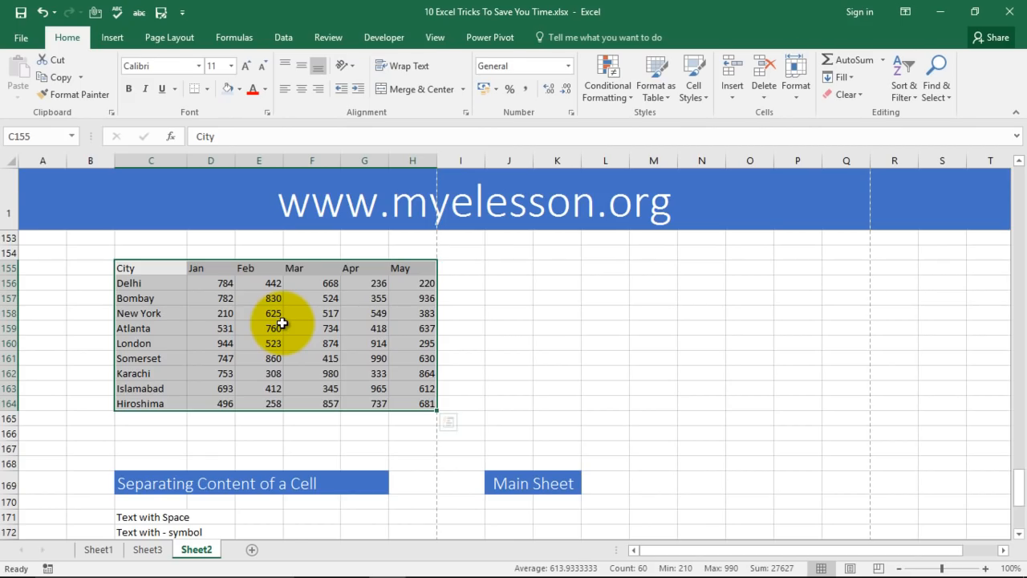
{"action": "key", "text": "F11"}
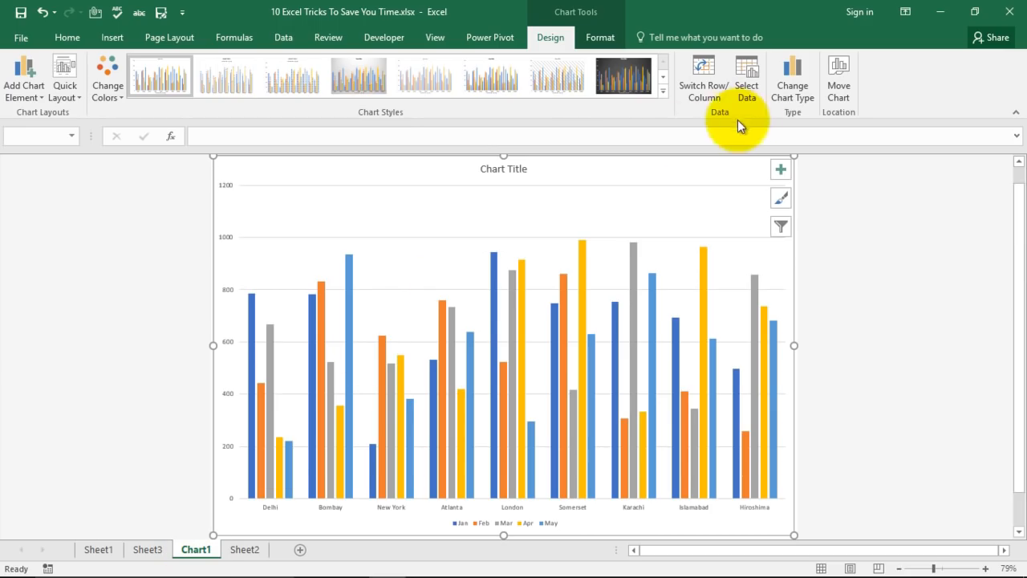
Change the Chart1 chart type to Area, then return to Sheet2's city data.
{"action": "left_click", "coordinate": [782, 92]}
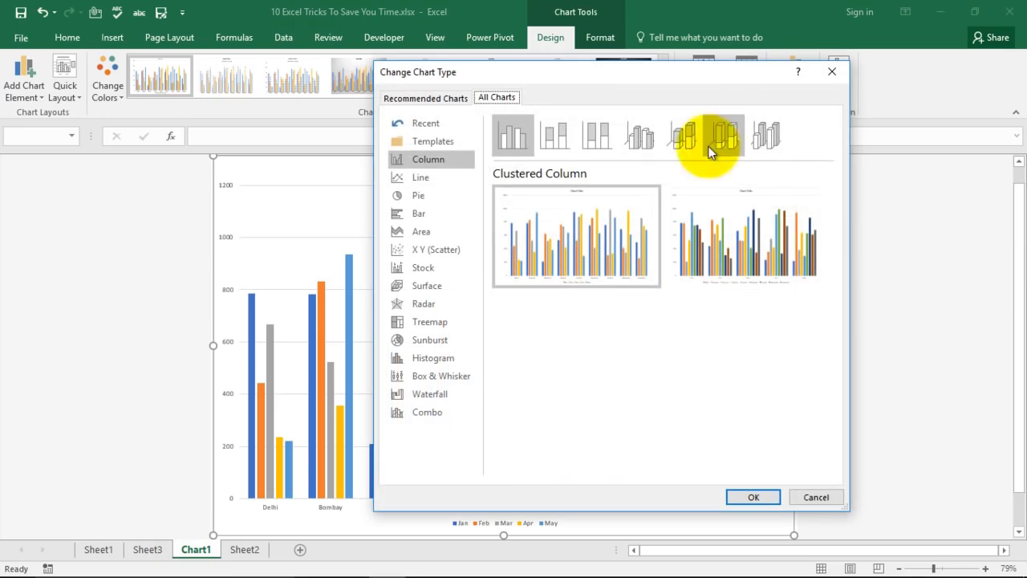
{"action": "left_click", "coordinate": [429, 178]}
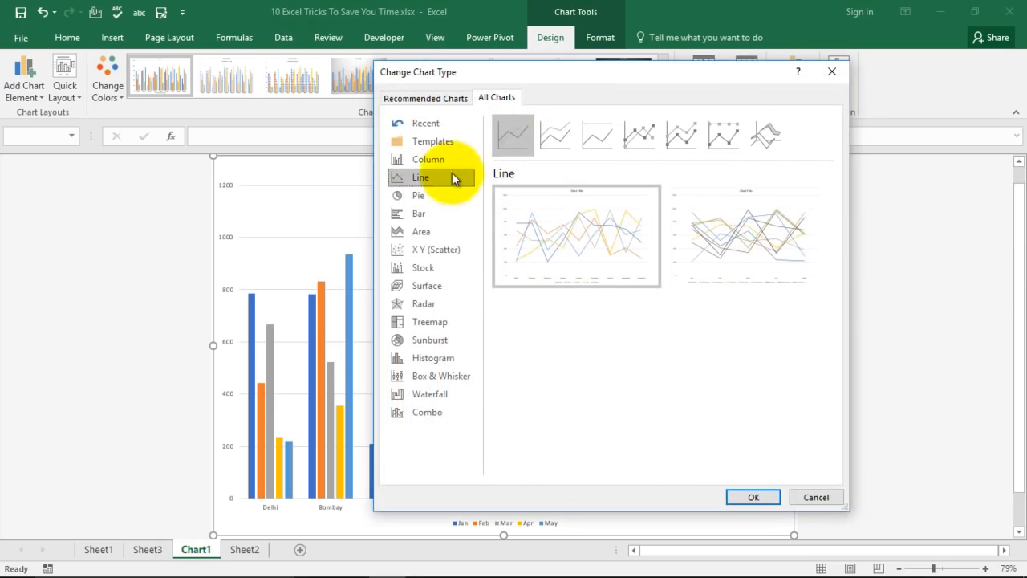
{"action": "left_click", "coordinate": [417, 197]}
{"action": "left_click", "coordinate": [418, 214]}
{"action": "left_click", "coordinate": [420, 233]}
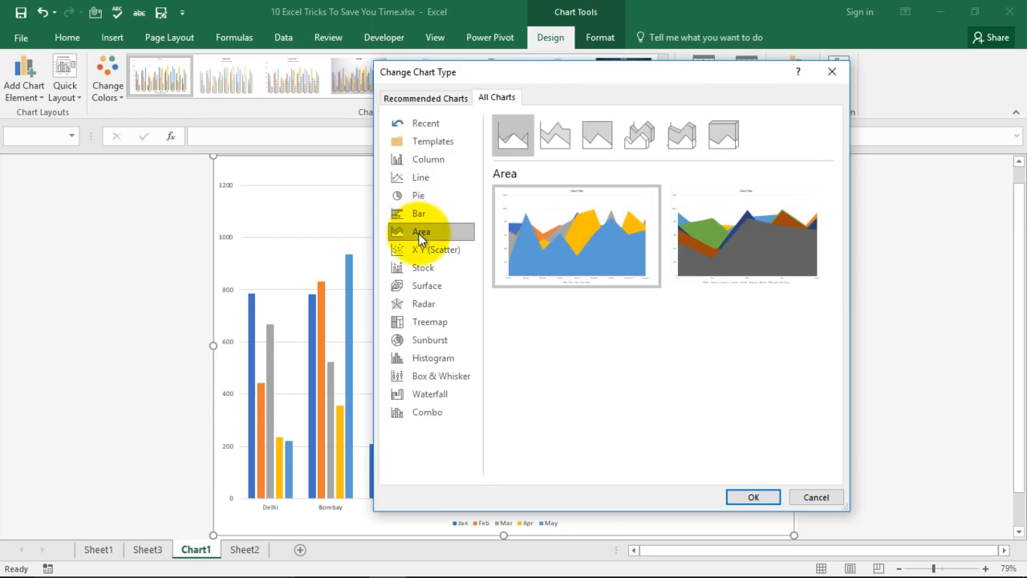
{"action": "left_click", "coordinate": [422, 195]}
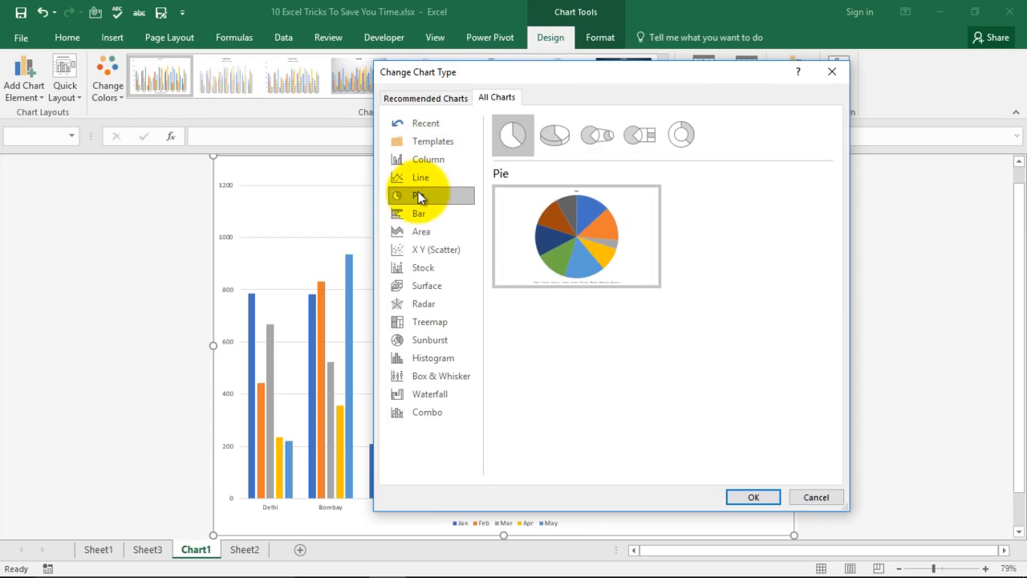
{"action": "left_click", "coordinate": [418, 212]}
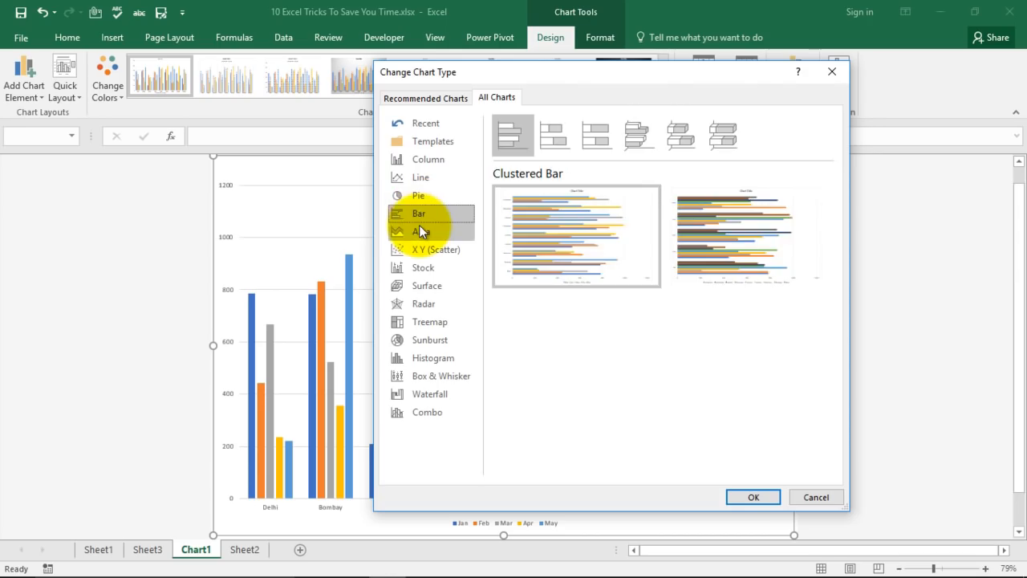
{"action": "left_click", "coordinate": [420, 229]}
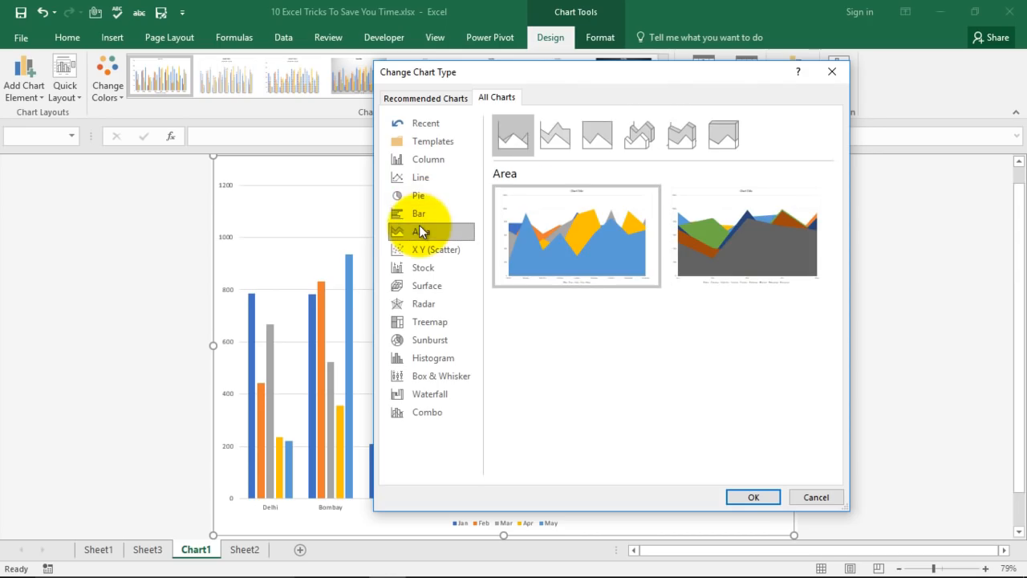
{"action": "left_click", "coordinate": [749, 495]}
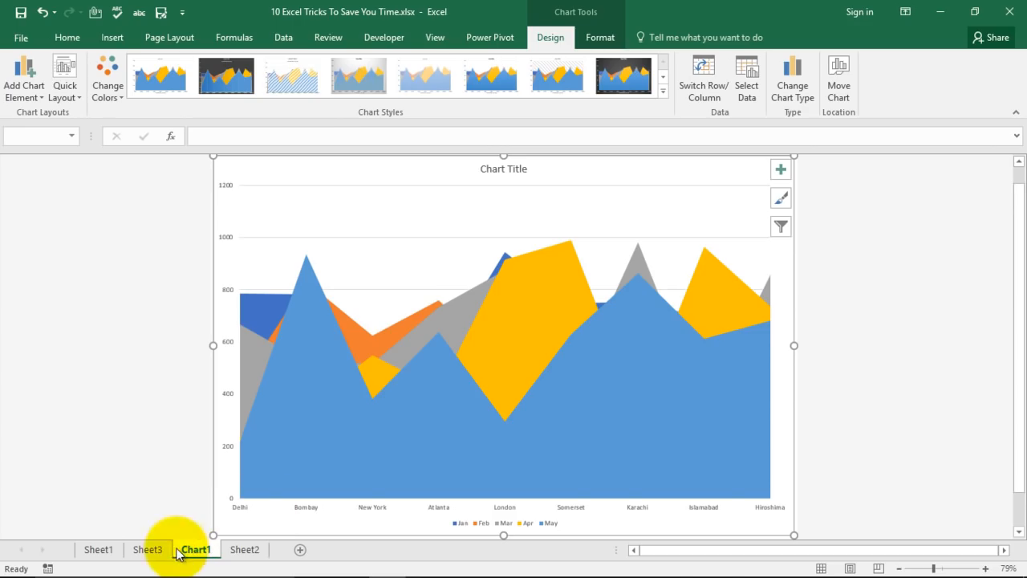
{"action": "left_click", "coordinate": [245, 550]}
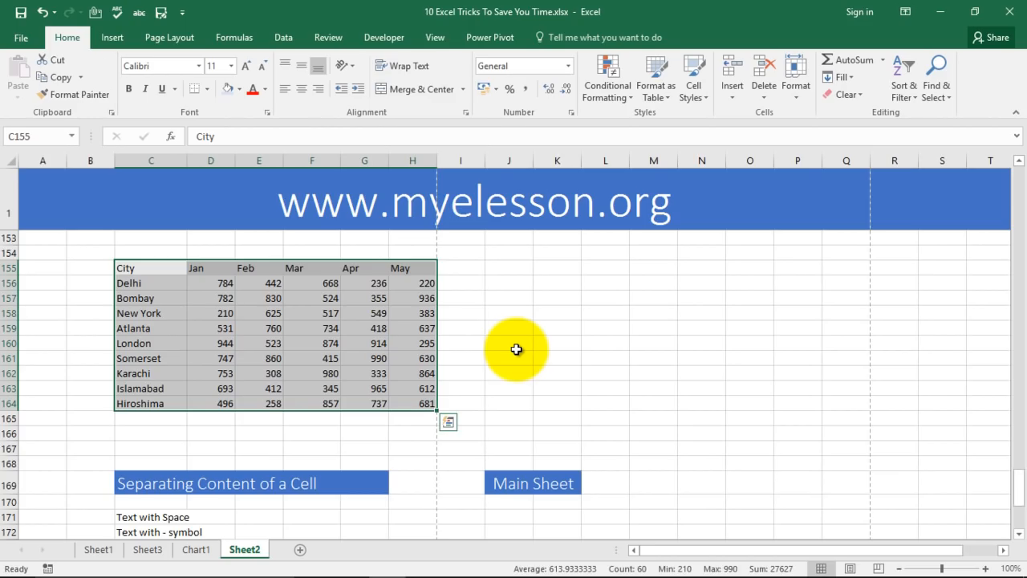
Enter 'text 123456' in cell C174 below the Separating Content of a Cell examples.
{"action": "scroll", "coordinate": [494, 318], "scroll_direction": "down", "scroll_amount": 3}
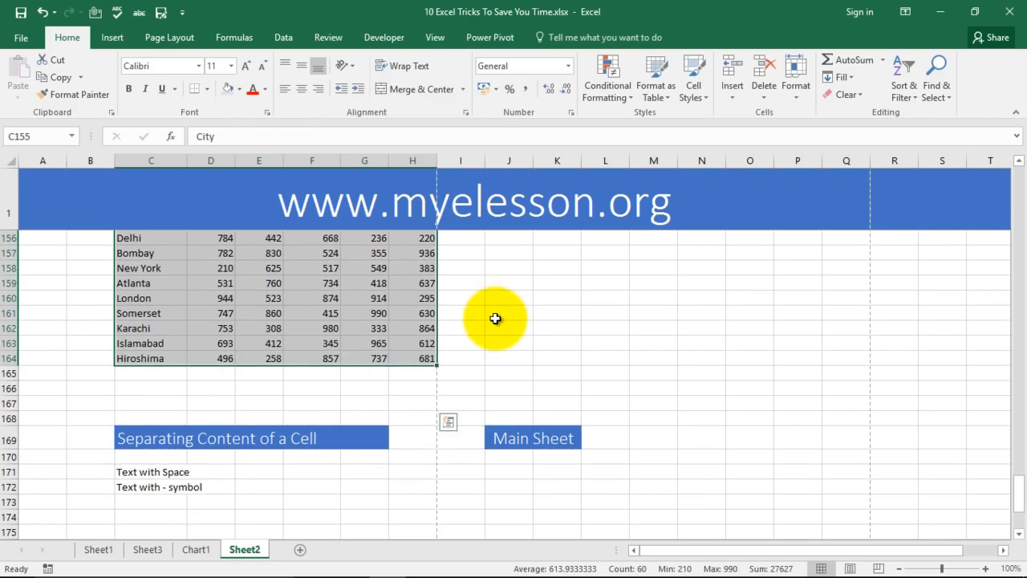
{"action": "scroll", "coordinate": [495, 319], "scroll_direction": "down", "scroll_amount": 2}
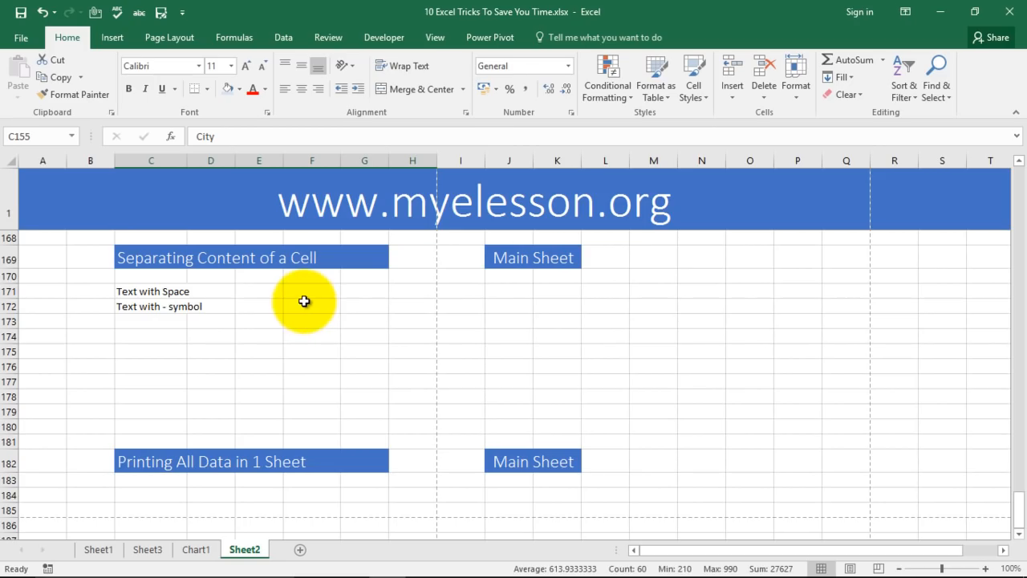
{"action": "left_click", "coordinate": [144, 292]}
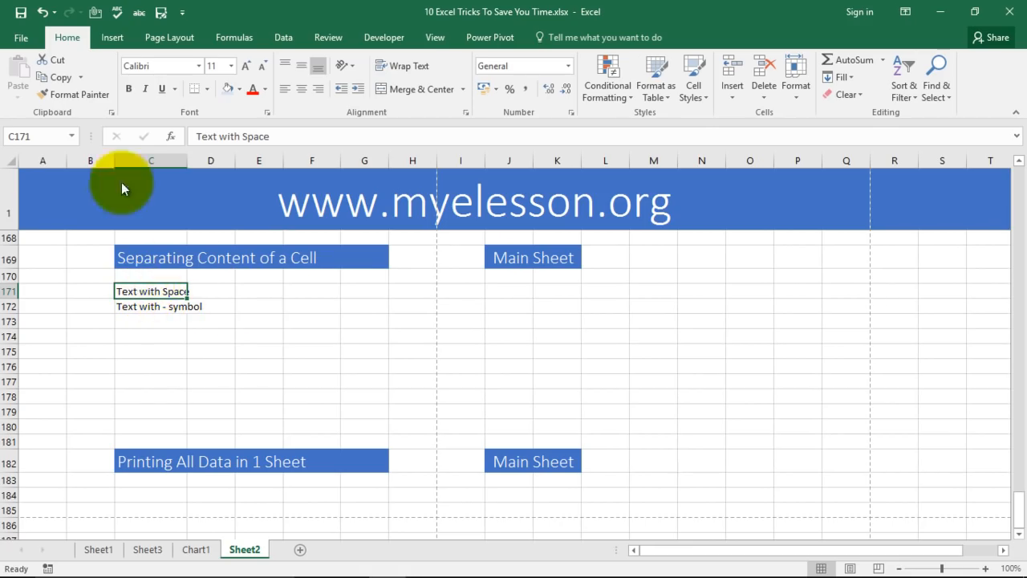
{"action": "left_click", "coordinate": [149, 323]}
{"action": "left_click", "coordinate": [149, 338]}
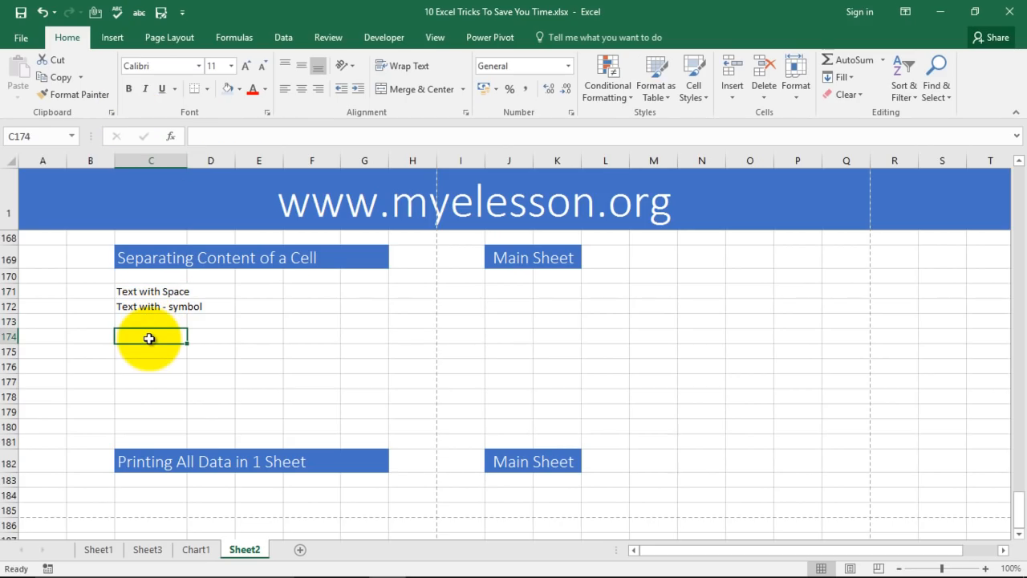
{"action": "type", "text": "text 123456"}
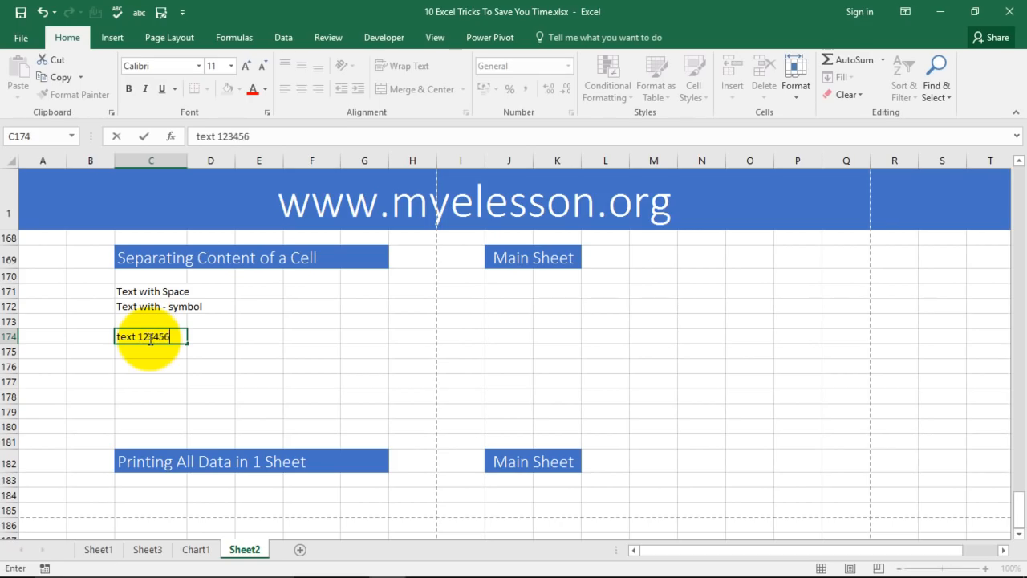
{"action": "key", "text": "Return"}
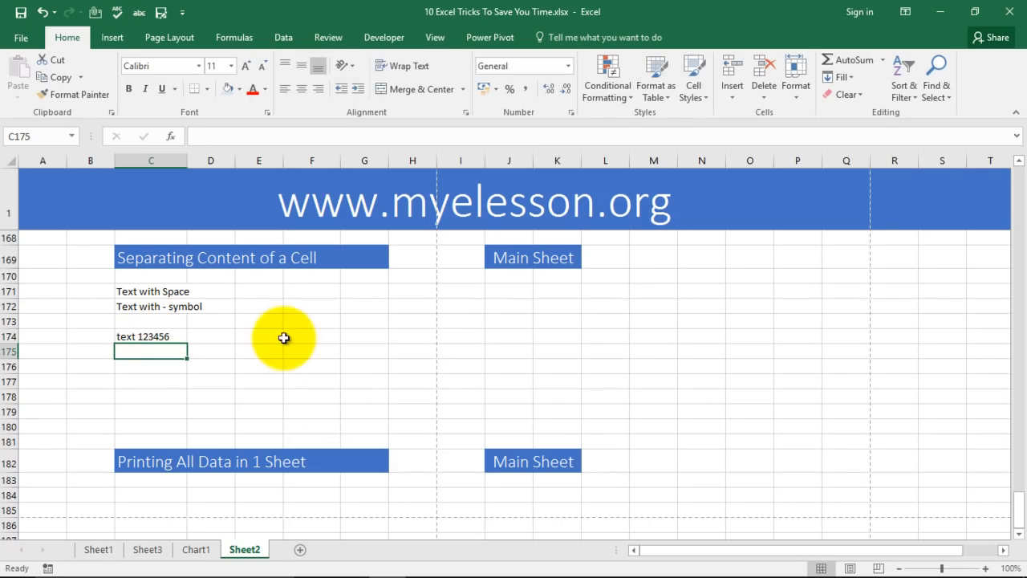
{"action": "left_click", "coordinate": [145, 339]}
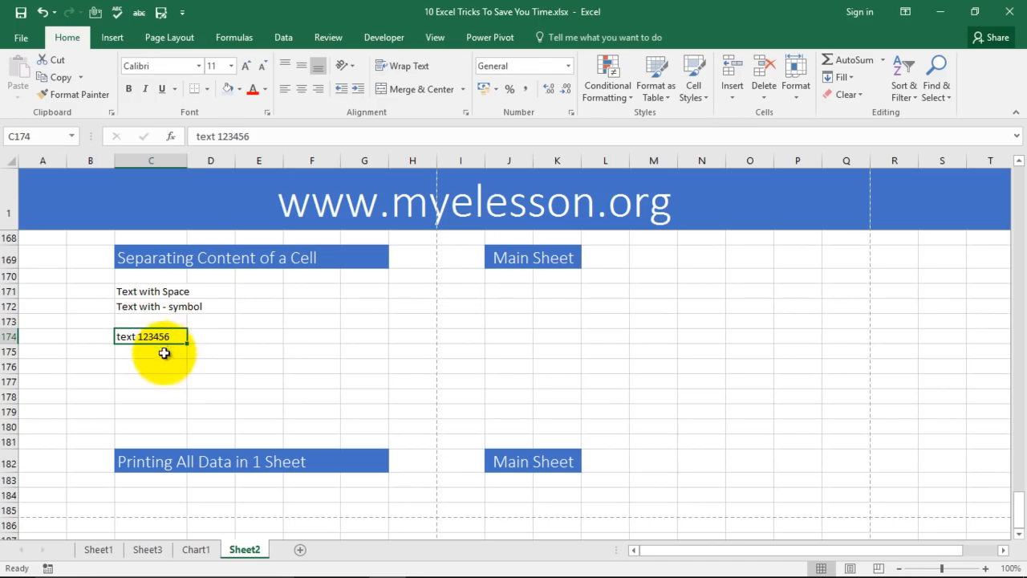
Split C174 at the space with Text to Columns, giving 'text' in C174 and 123456 in D174.
{"action": "left_click", "coordinate": [282, 37]}
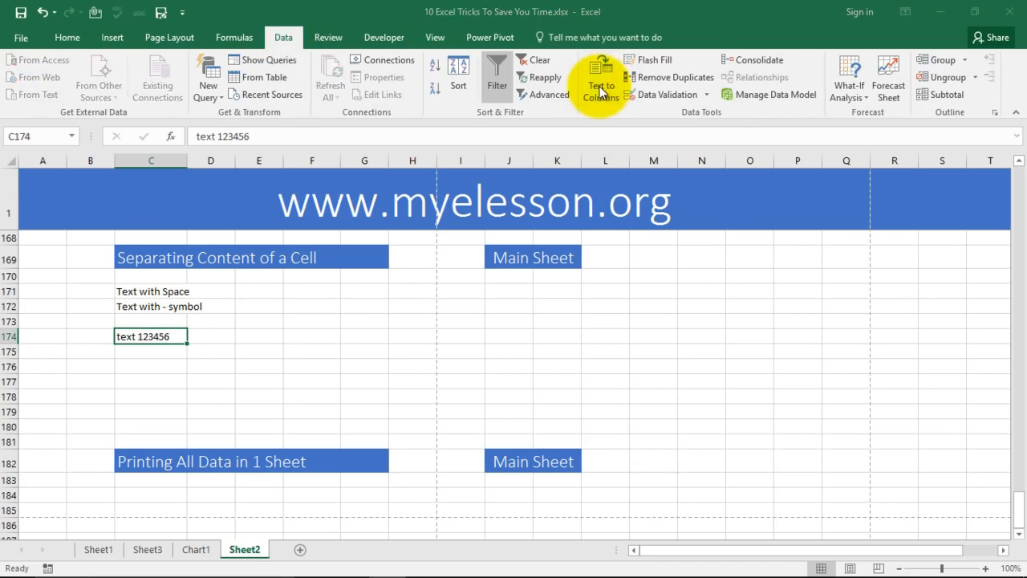
{"action": "left_click", "coordinate": [601, 88]}
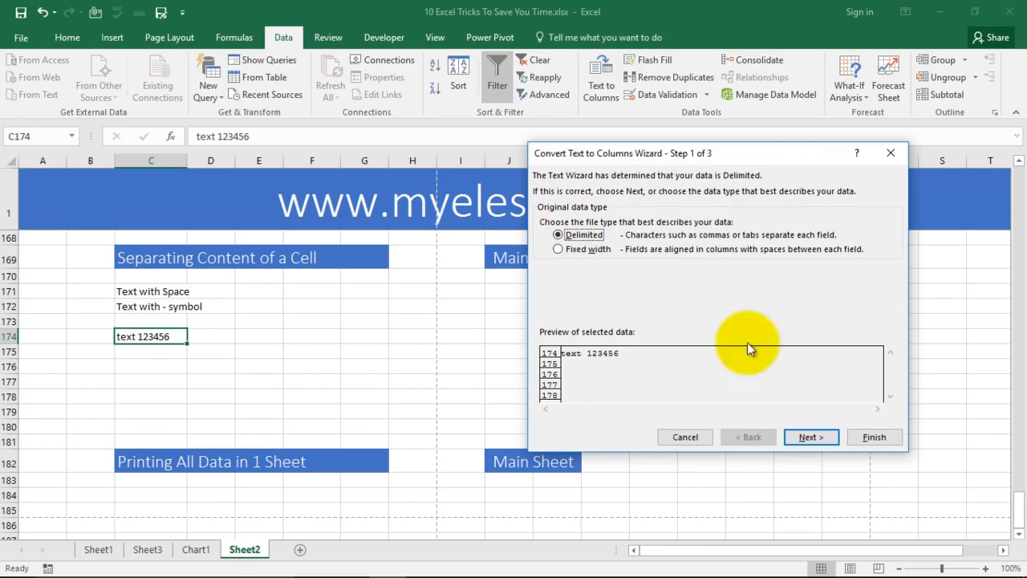
{"action": "left_click", "coordinate": [811, 436]}
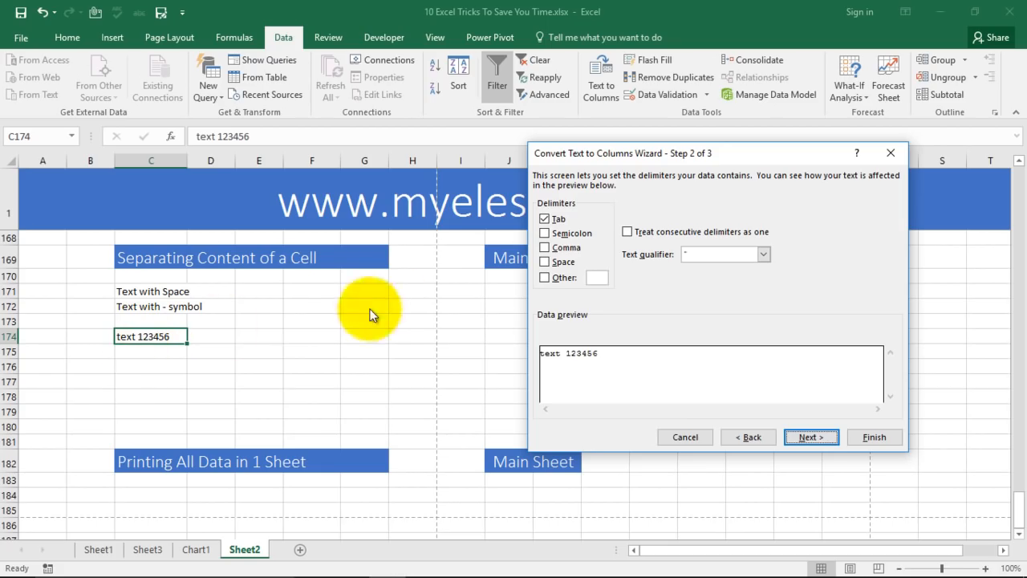
{"action": "left_click", "coordinate": [545, 218]}
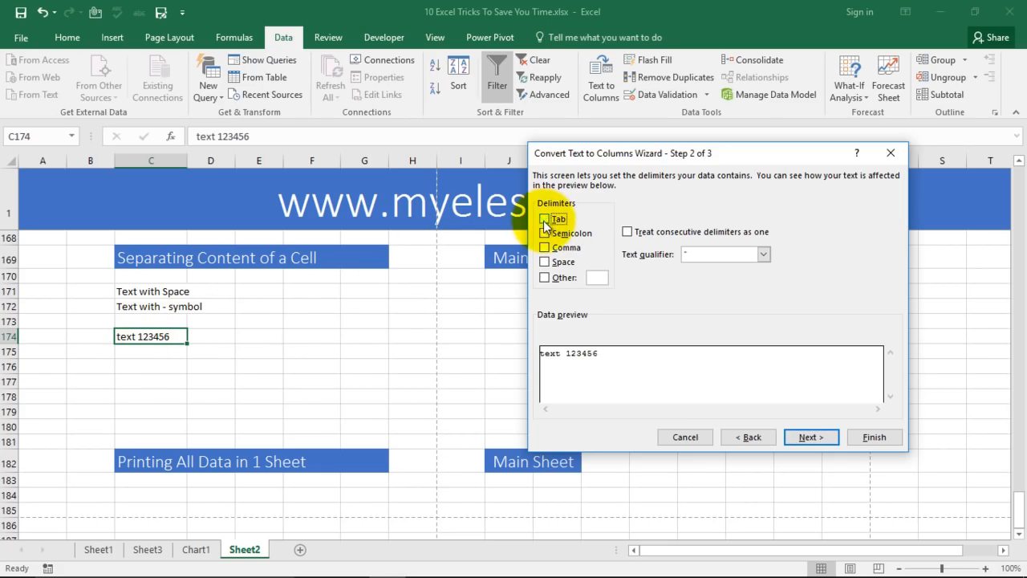
{"action": "left_click", "coordinate": [545, 262]}
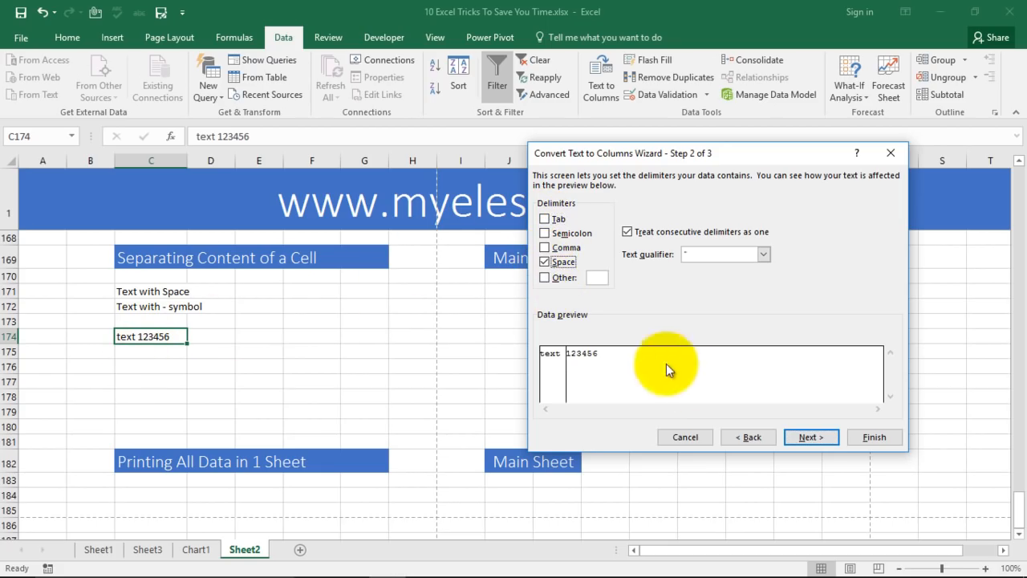
{"action": "left_click", "coordinate": [808, 439]}
{"action": "left_click", "coordinate": [872, 436]}
{"action": "left_click", "coordinate": [334, 380]}
{"action": "left_click_drag", "start_coordinate": [142, 337], "coordinate": [230, 339]}
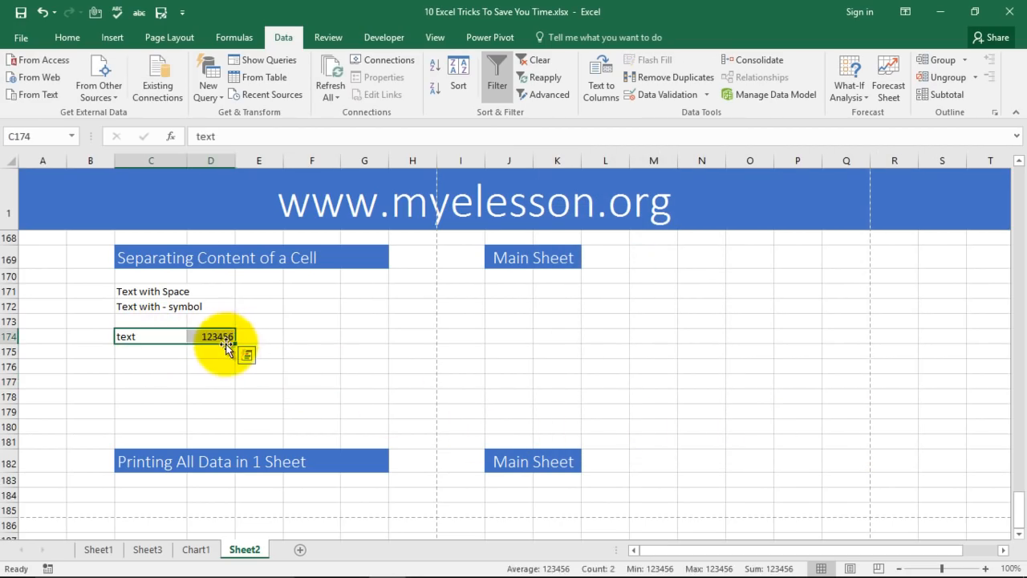
{"action": "left_click", "coordinate": [296, 381]}
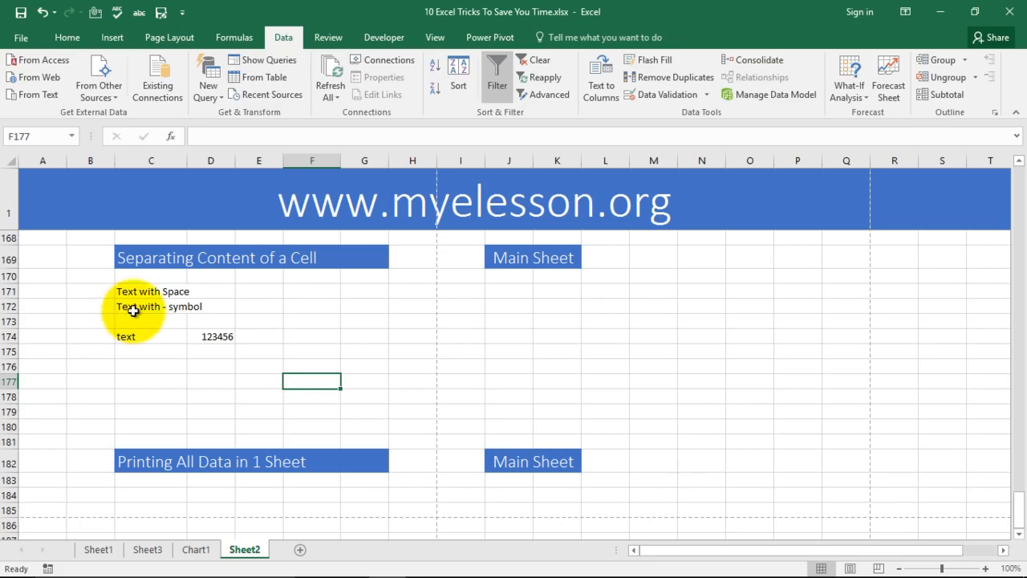
Split C172 with Text to Columns using '-' as the delimiter instead of space.
{"action": "left_click", "coordinate": [164, 306]}
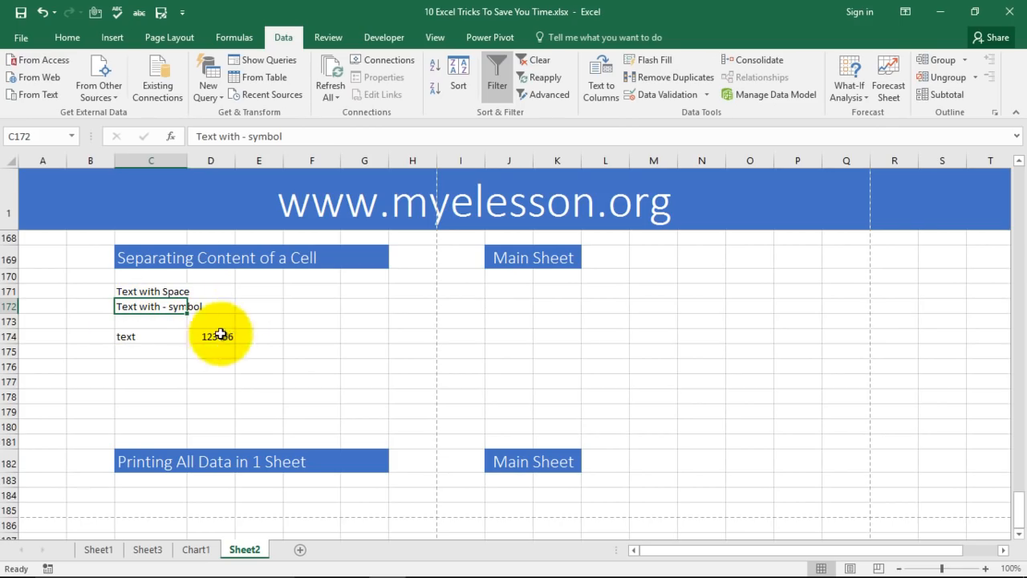
{"action": "left_click", "coordinate": [600, 90]}
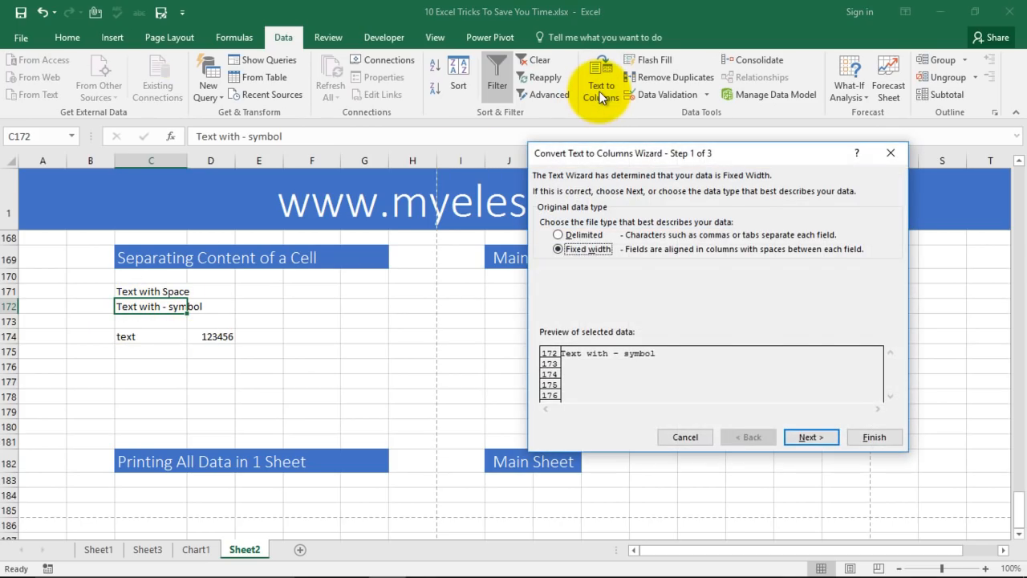
{"action": "left_click", "coordinate": [571, 234]}
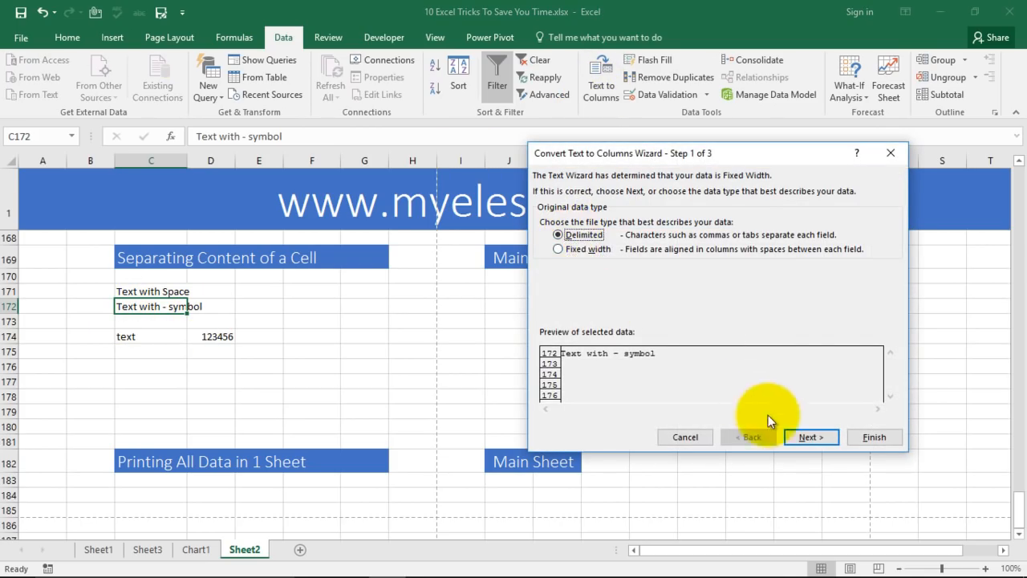
{"action": "left_click", "coordinate": [810, 437]}
{"action": "left_click", "coordinate": [556, 264]}
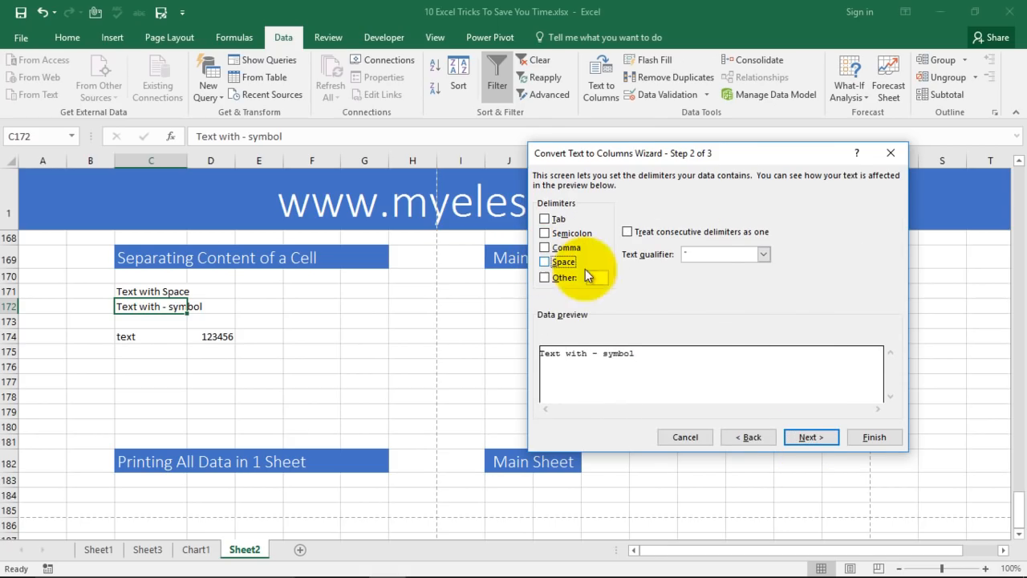
{"action": "left_click", "coordinate": [690, 254]}
{"action": "left_click", "coordinate": [544, 277]}
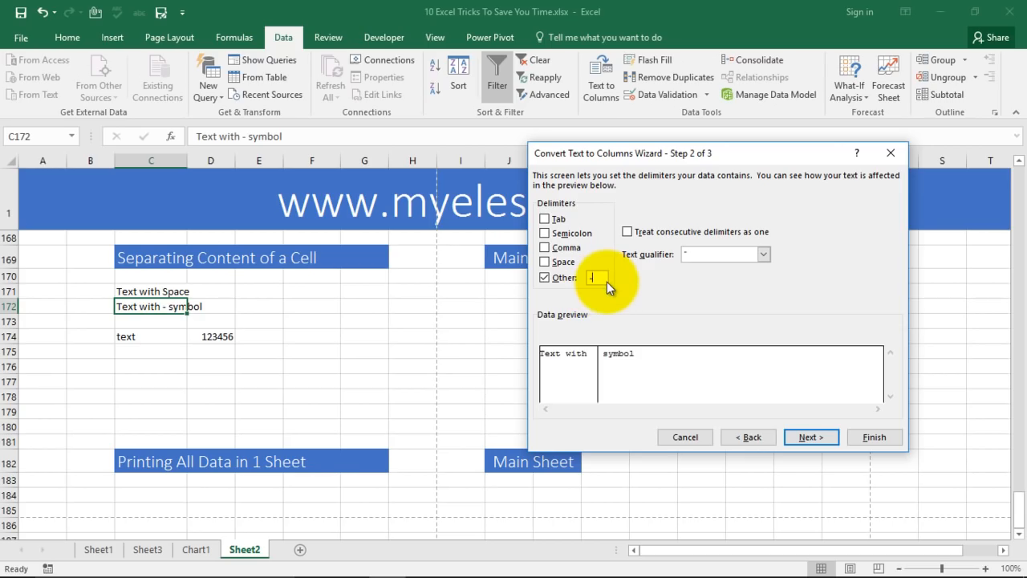
{"action": "left_click", "coordinate": [808, 437]}
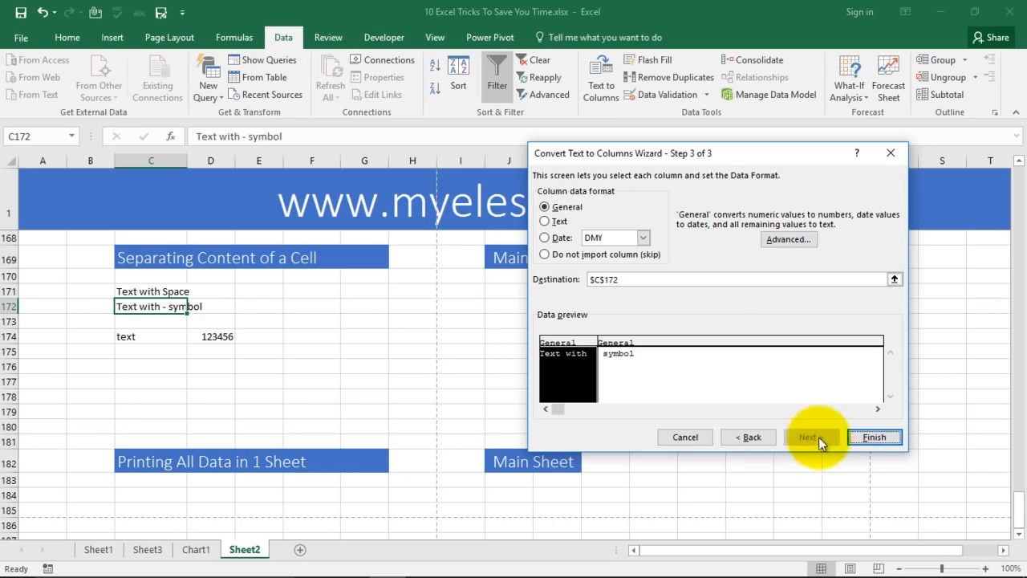
{"action": "left_click", "coordinate": [873, 437]}
Check that C172 now reads 'Text with' and D172 reads 'symbol'.
{"action": "left_click", "coordinate": [317, 351]}
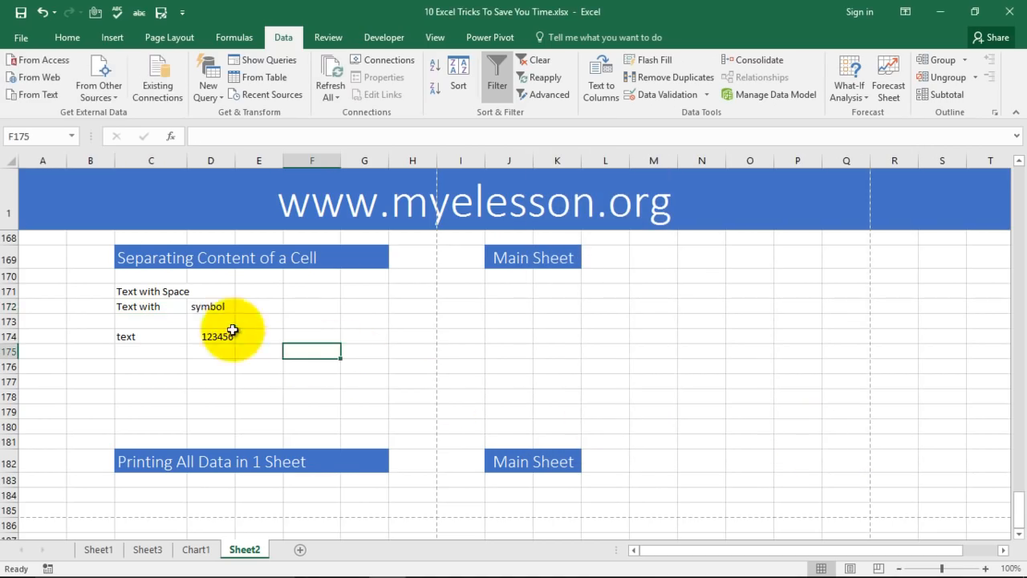
{"action": "left_click", "coordinate": [198, 307]}
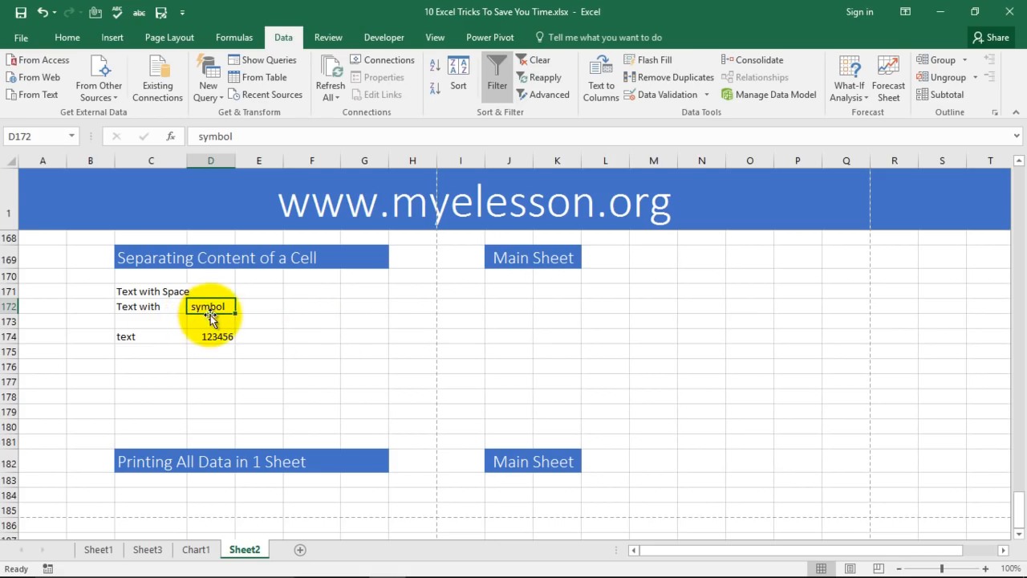
{"action": "left_click", "coordinate": [143, 307]}
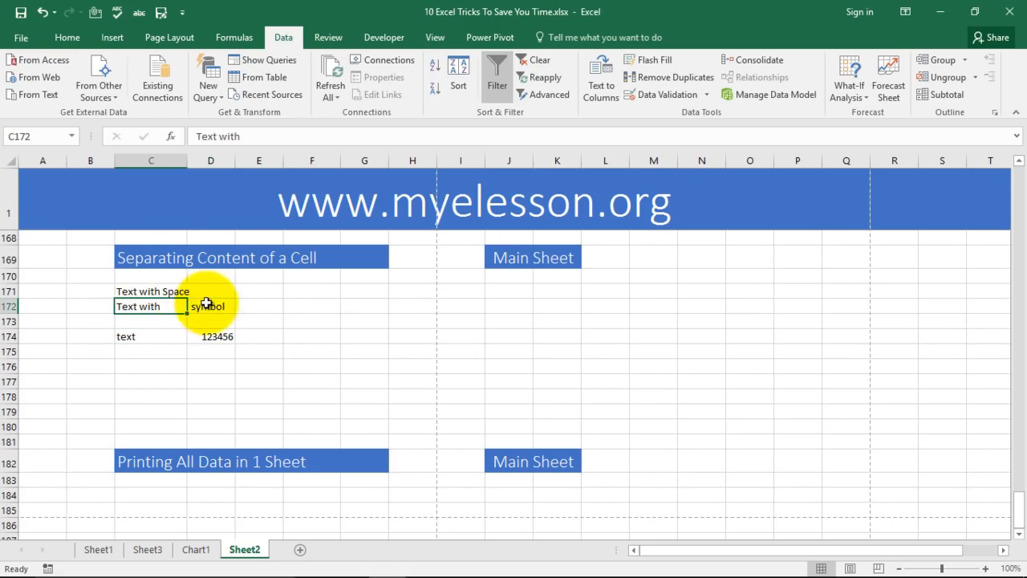
{"action": "left_click", "coordinate": [210, 306]}
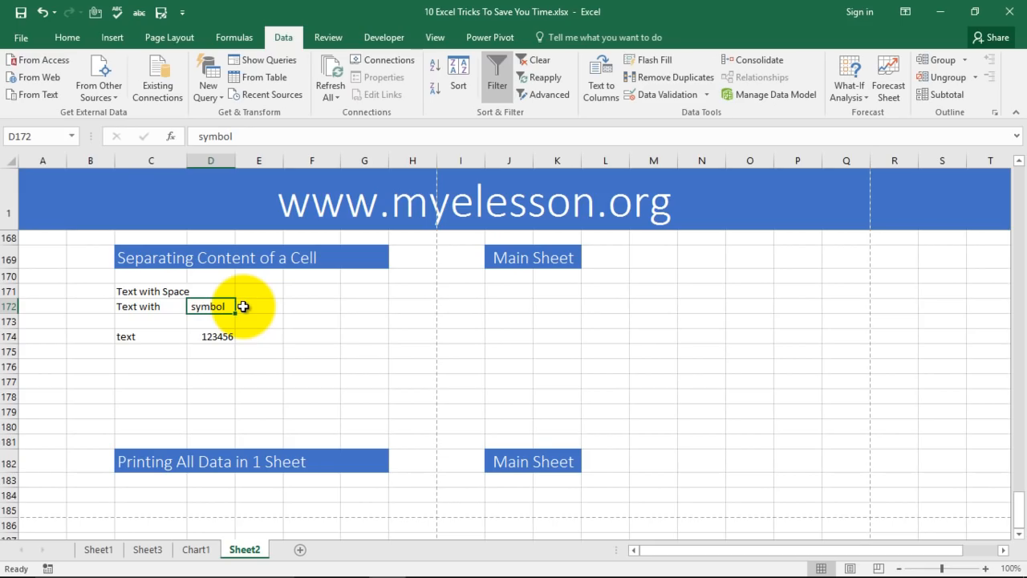
Return to the Sheet1 overview of the 12 Excel tricks and open the File backstage view.
{"action": "scroll", "coordinate": [320, 328], "scroll_direction": "down", "scroll_amount": 4}
{"action": "scroll", "coordinate": [324, 330], "scroll_direction": "up", "scroll_amount": 1}
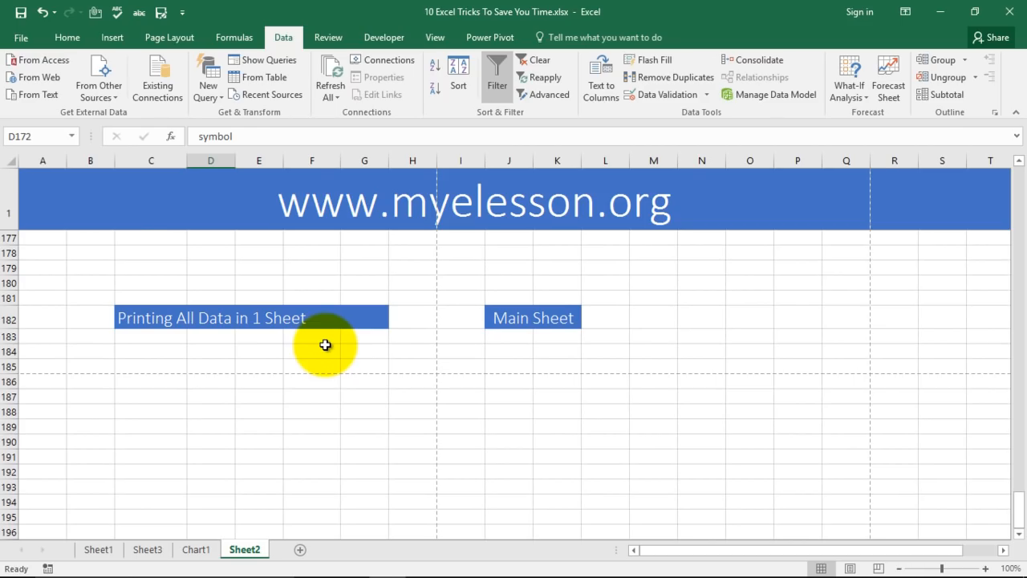
{"action": "left_click", "coordinate": [98, 550]}
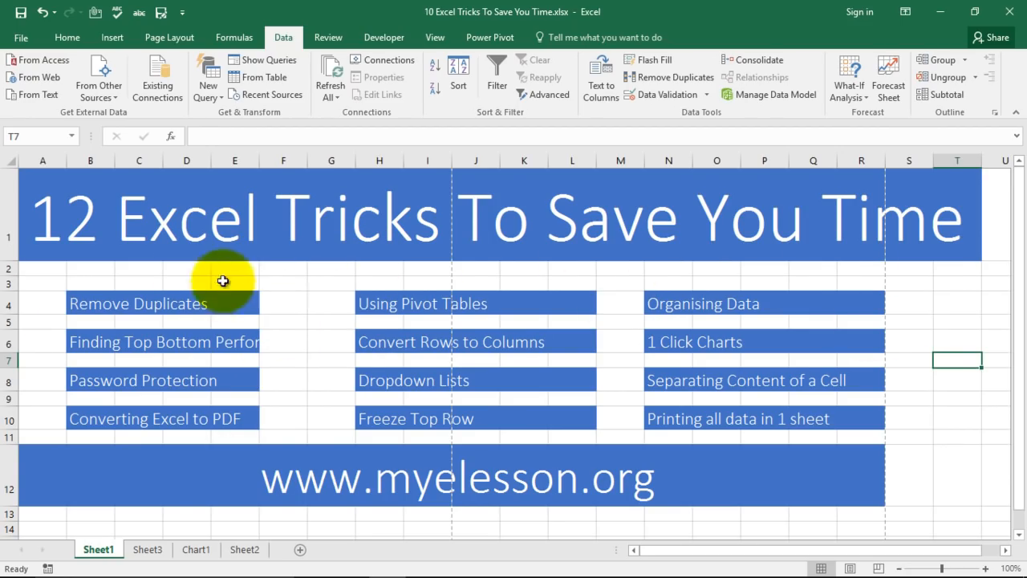
{"action": "left_click", "coordinate": [22, 38]}
Change Sheet1's print settings to Fit Sheet on One Page and Landscape Orientation.
{"action": "left_click", "coordinate": [27, 245]}
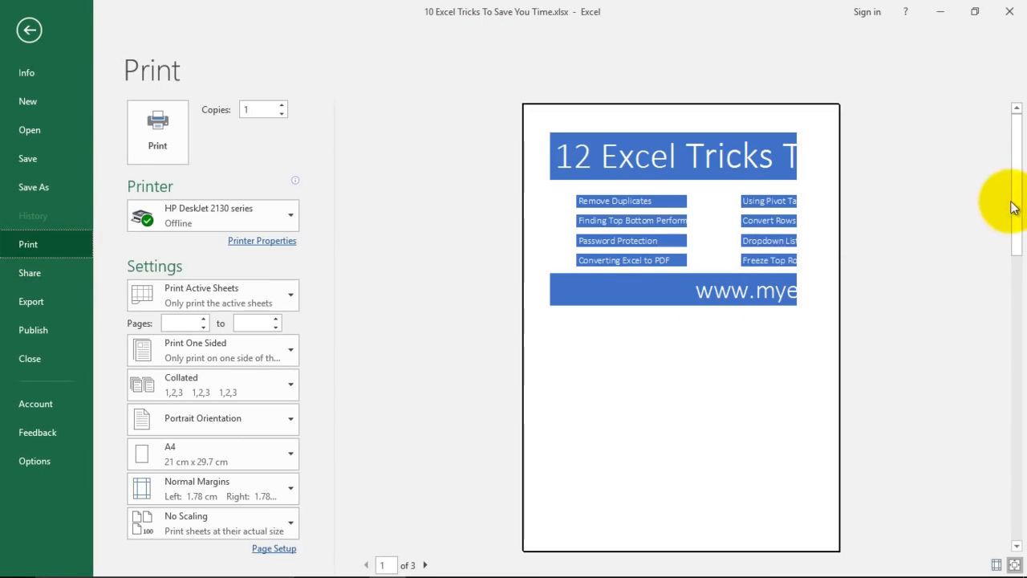
{"action": "left_click", "coordinate": [1018, 266]}
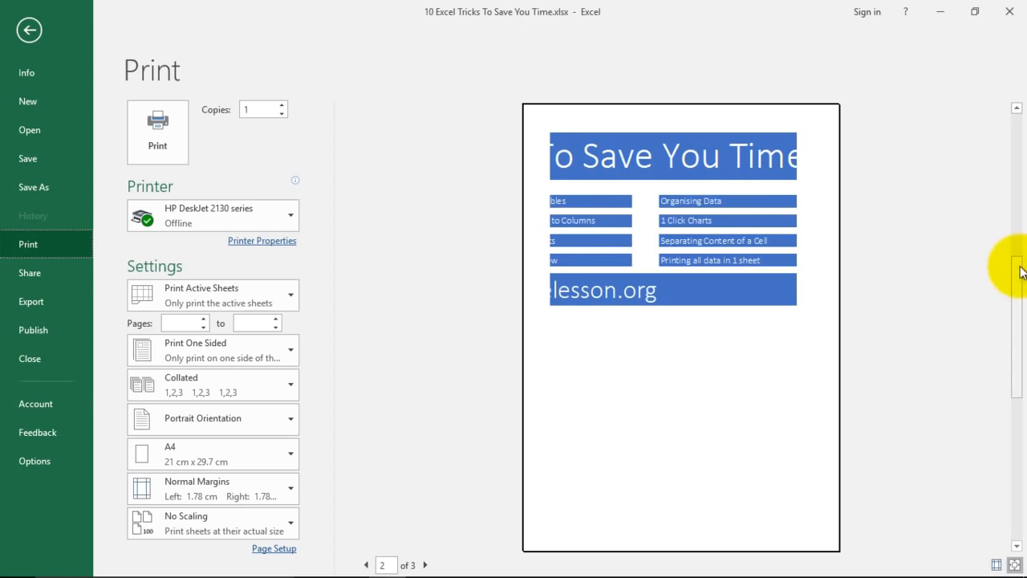
{"action": "left_click_drag", "start_coordinate": [1014, 282], "coordinate": [1008, 149]}
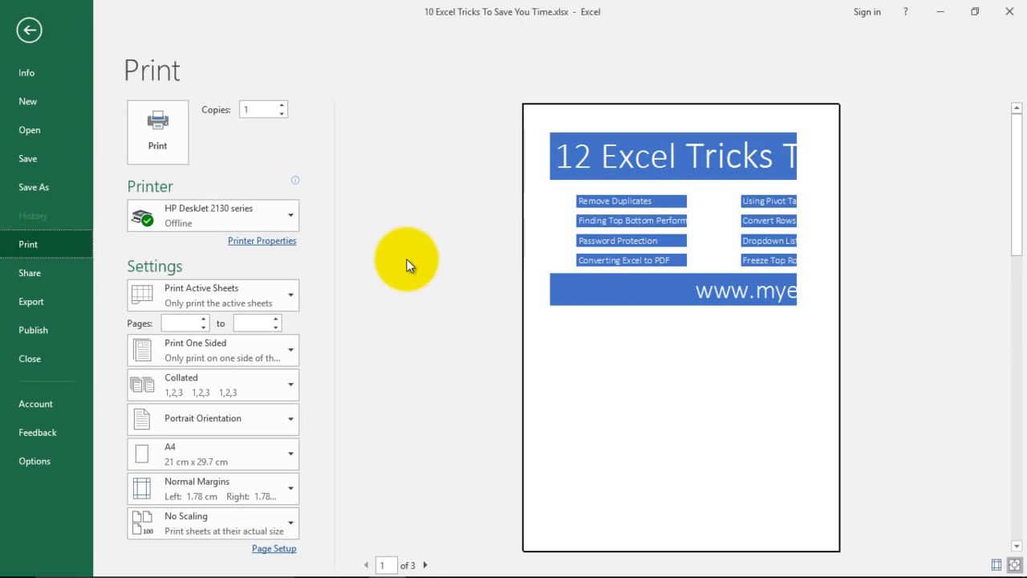
{"action": "left_click", "coordinate": [290, 527]}
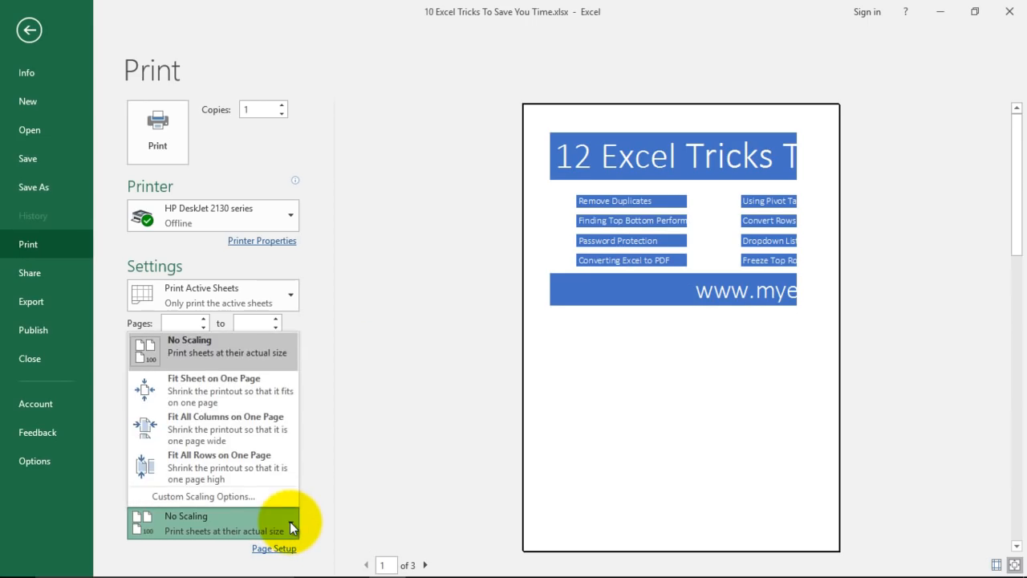
{"action": "left_click", "coordinate": [222, 390]}
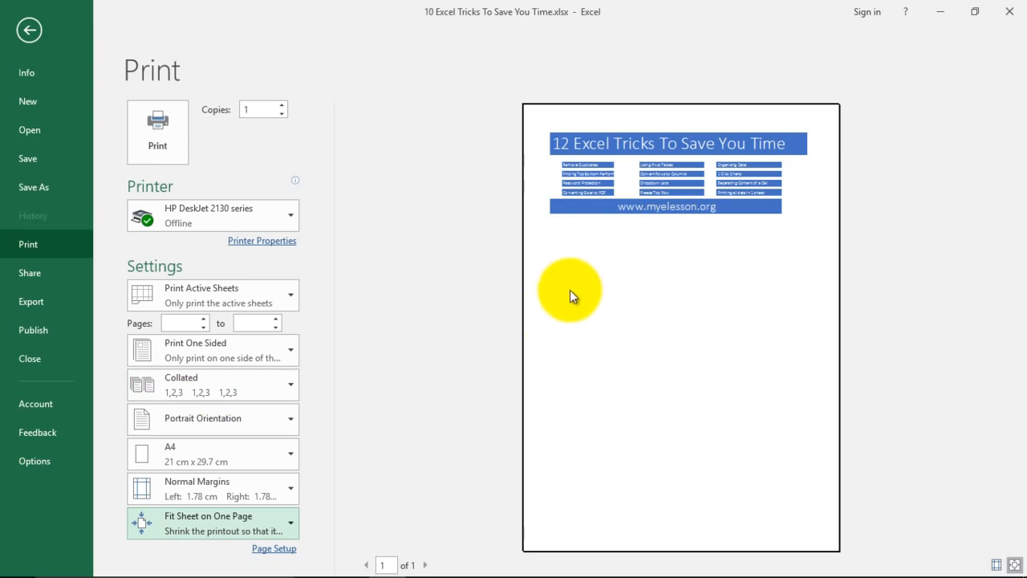
{"action": "left_click", "coordinate": [288, 422]}
{"action": "left_click", "coordinate": [200, 486]}
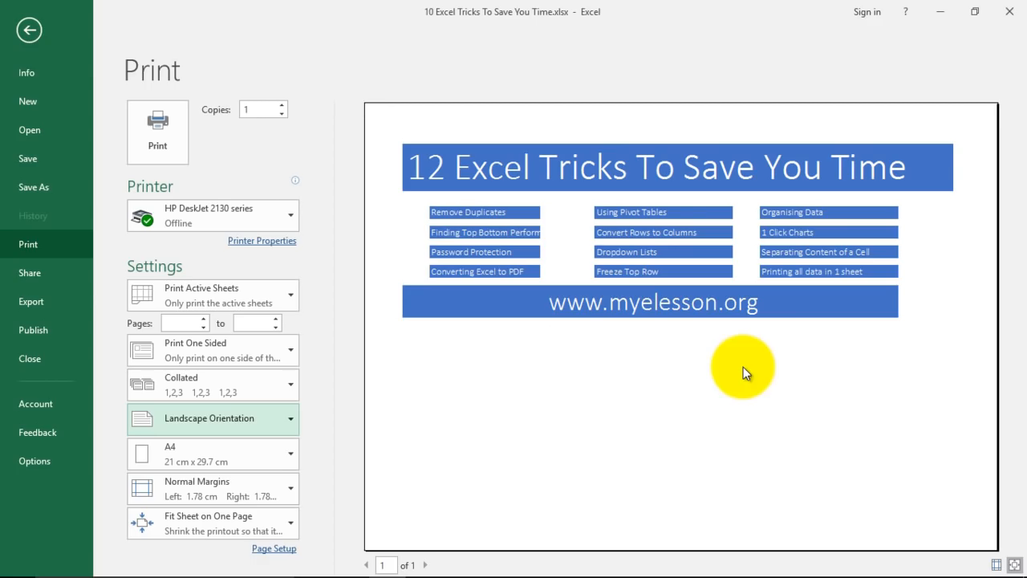
{"action": "left_click", "coordinate": [46, 32]}
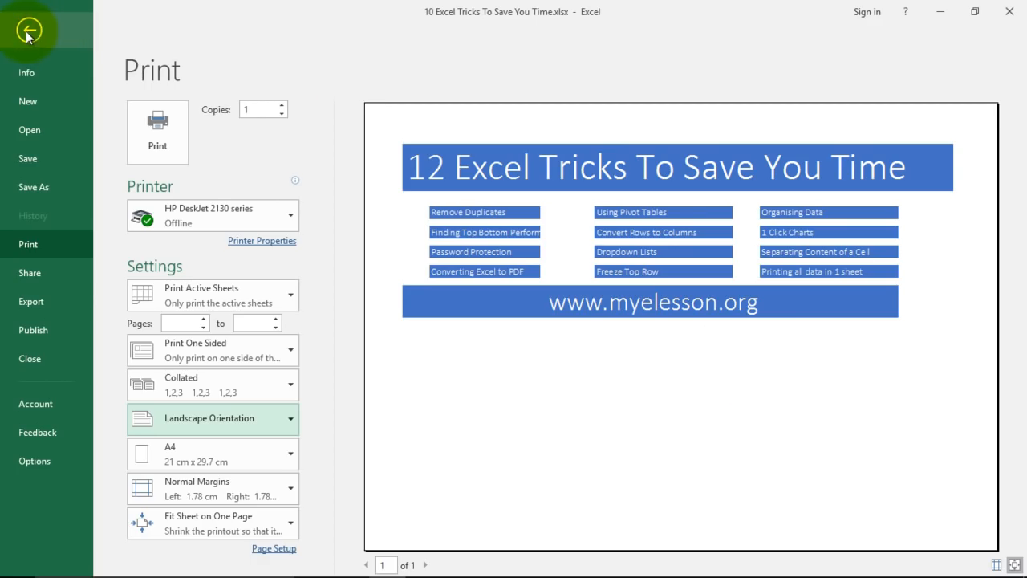
Return to the top of the 12 Excel Tricks sheet and show the Customize Quick Access Toolbar menu.
{"action": "scroll", "coordinate": [340, 361], "scroll_direction": "down", "scroll_amount": 1}
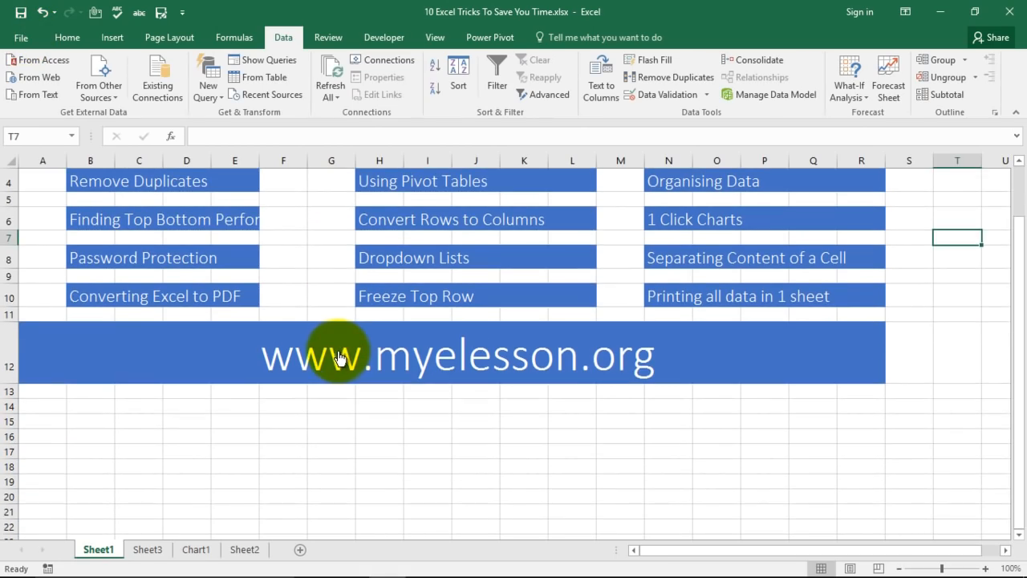
{"action": "scroll", "coordinate": [725, 301], "scroll_direction": "up", "scroll_amount": 1}
{"action": "scroll", "coordinate": [725, 302], "scroll_direction": "up", "scroll_amount": 1}
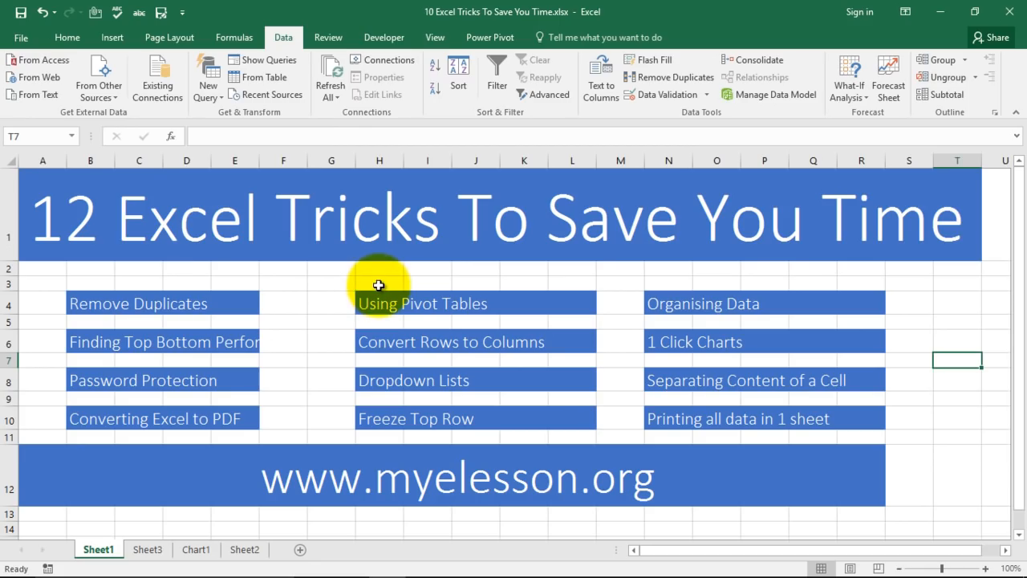
{"action": "left_click", "coordinate": [182, 13]}
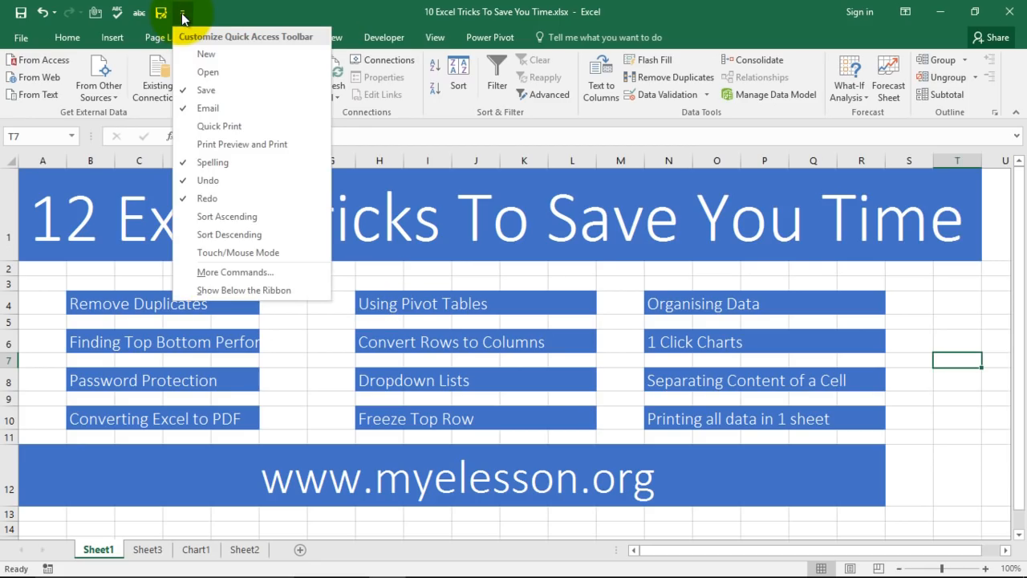
Add the Camera command from All Commands to the Quick Access Toolbar and confirm with OK.
{"action": "left_click", "coordinate": [222, 273]}
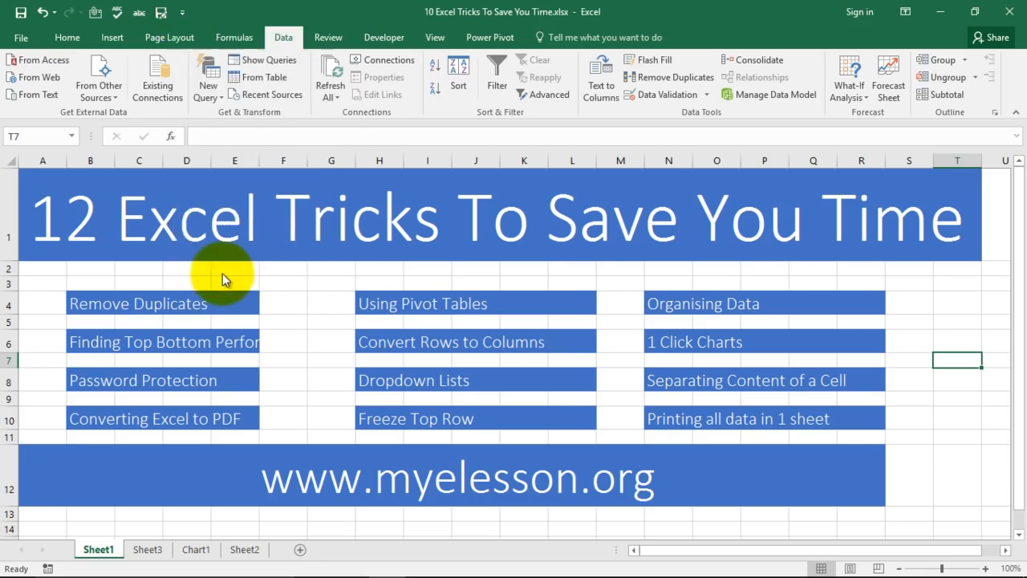
{"action": "left_click", "coordinate": [341, 89]}
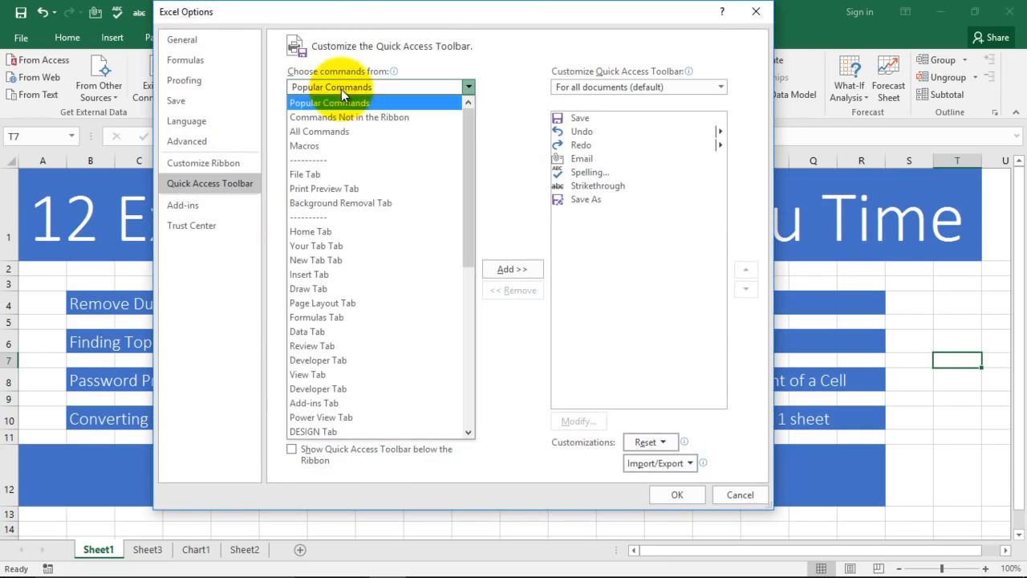
{"action": "left_click", "coordinate": [327, 133]}
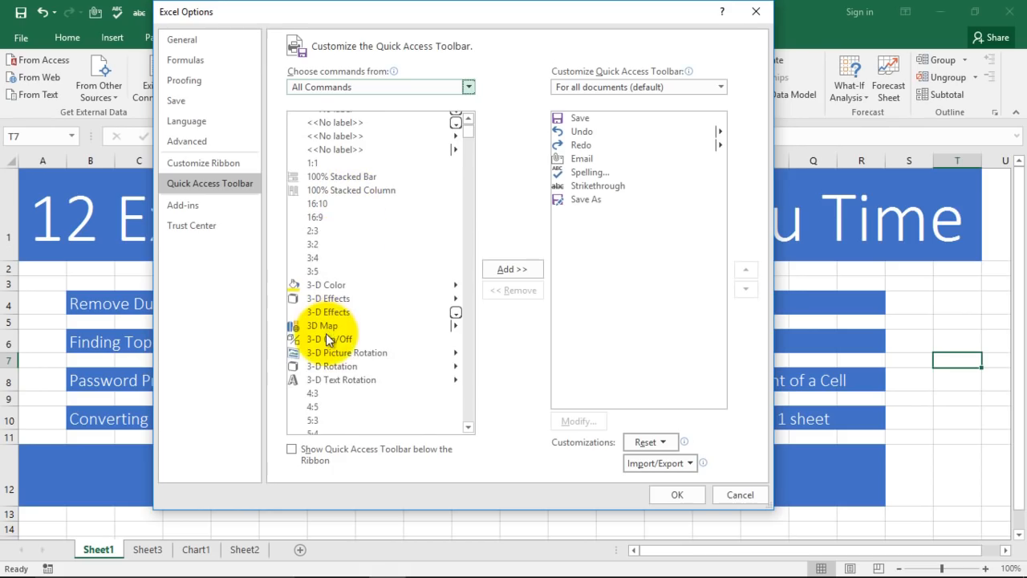
{"action": "left_click", "coordinate": [327, 336]}
{"action": "key", "text": "c"}
{"action": "key", "text": "Down"}
{"action": "key", "text": "Down"}
{"action": "key", "text": "Down"}
{"action": "key", "text": "Down"}
{"action": "key", "text": "Down"}
{"action": "key", "text": "Down"}
{"action": "key", "text": "Down"}
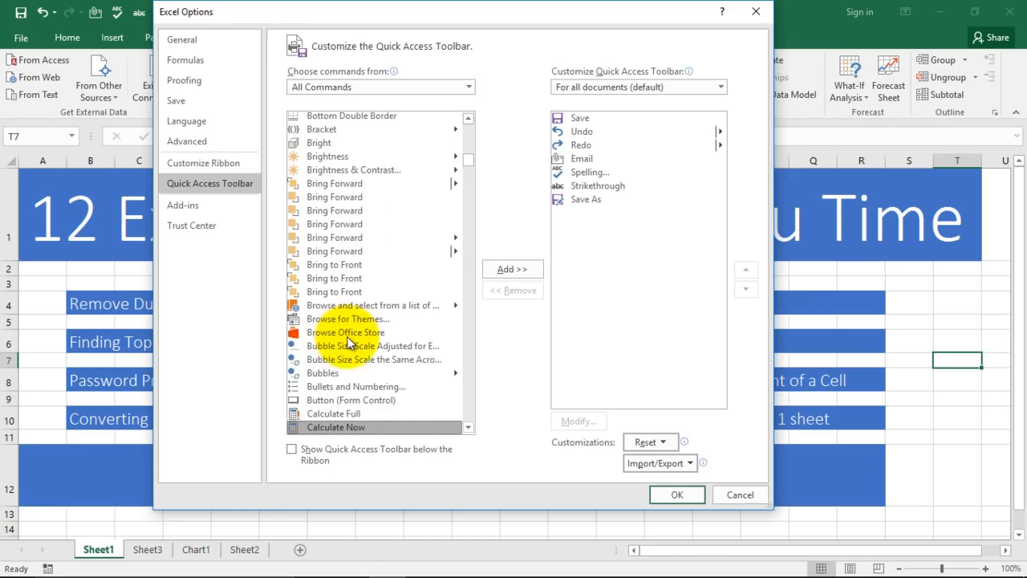
{"action": "key", "text": "Down"}
{"action": "key", "text": "Down"}
{"action": "key", "text": "Down"}
{"action": "key", "text": "Down"}
{"action": "key", "text": "Down"}
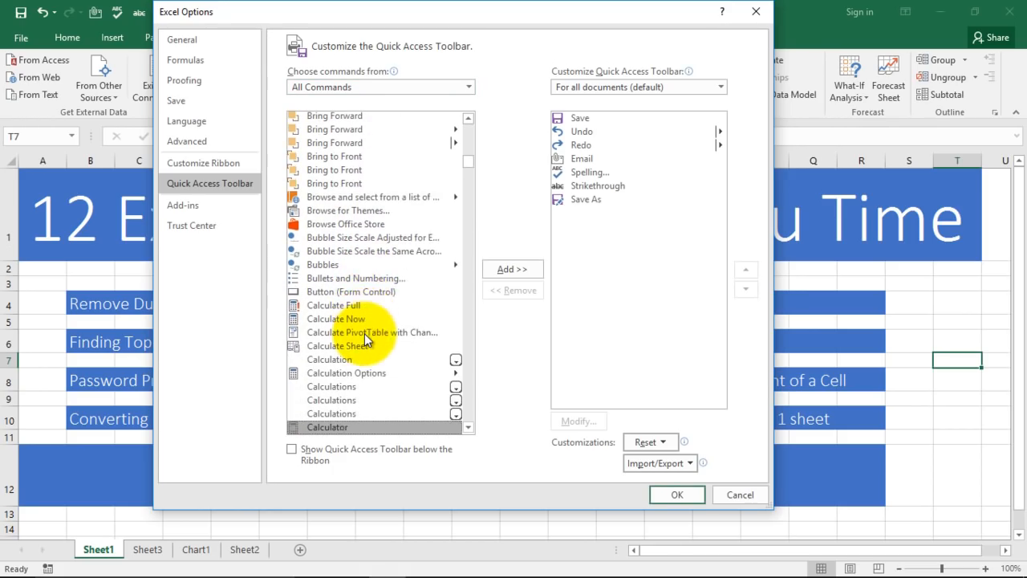
{"action": "left_click", "coordinate": [335, 414]}
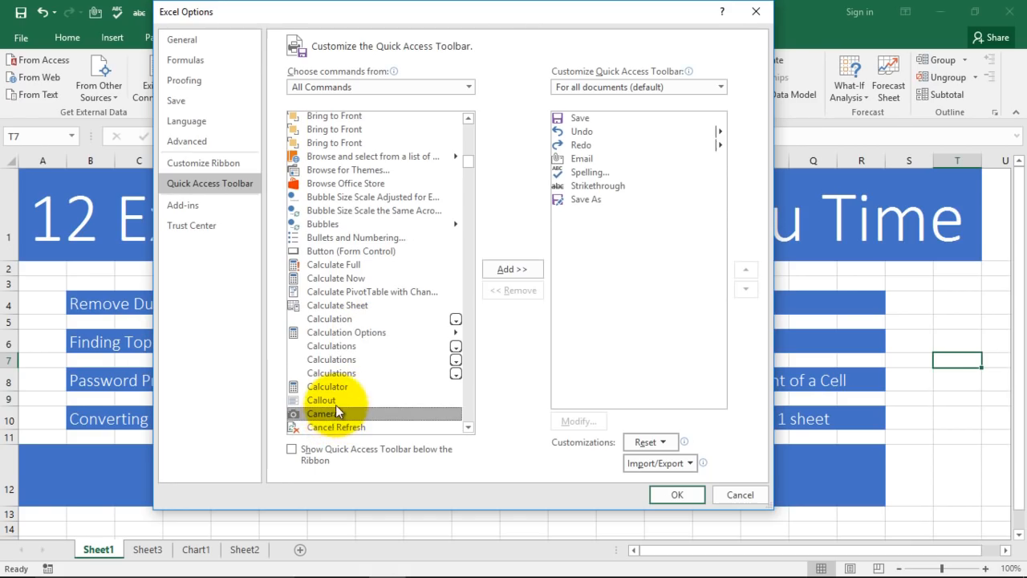
{"action": "left_click", "coordinate": [507, 270]}
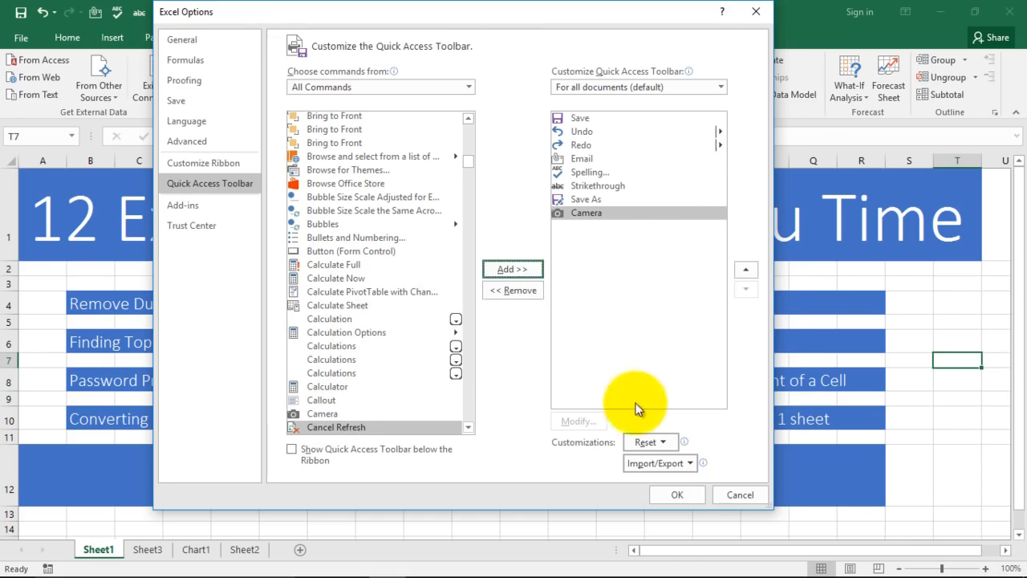
{"action": "left_click", "coordinate": [676, 494]}
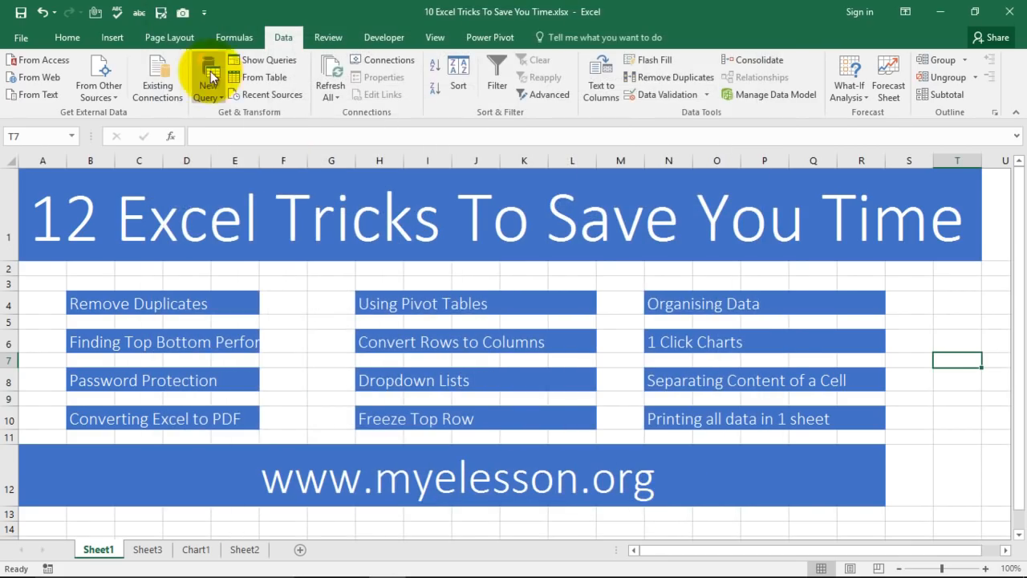
Draw a test Camera picture of cell T7, resize it, then delete it.
{"action": "left_click", "coordinate": [184, 15]}
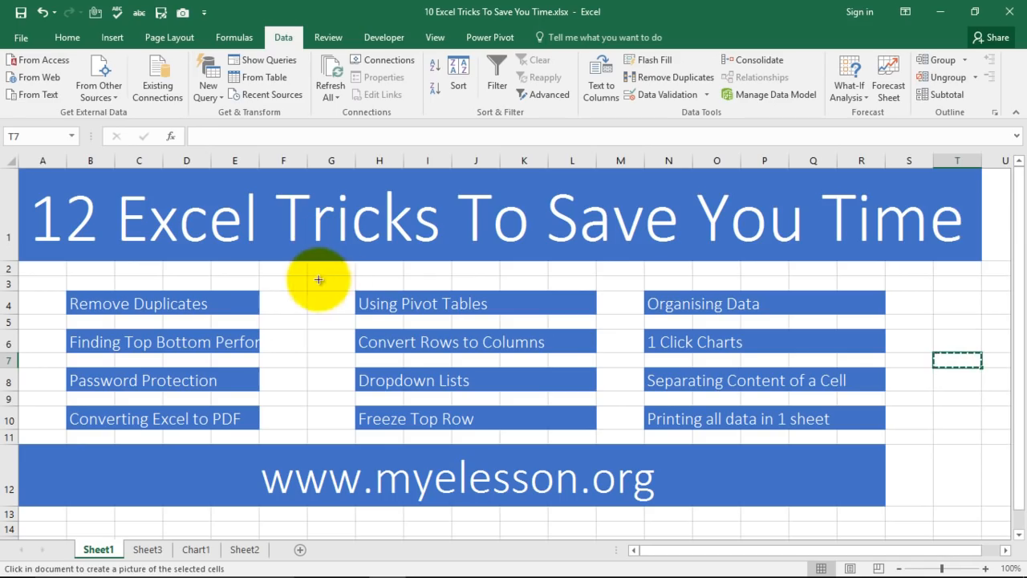
{"action": "left_click_drag", "start_coordinate": [330, 283], "coordinate": [597, 308]}
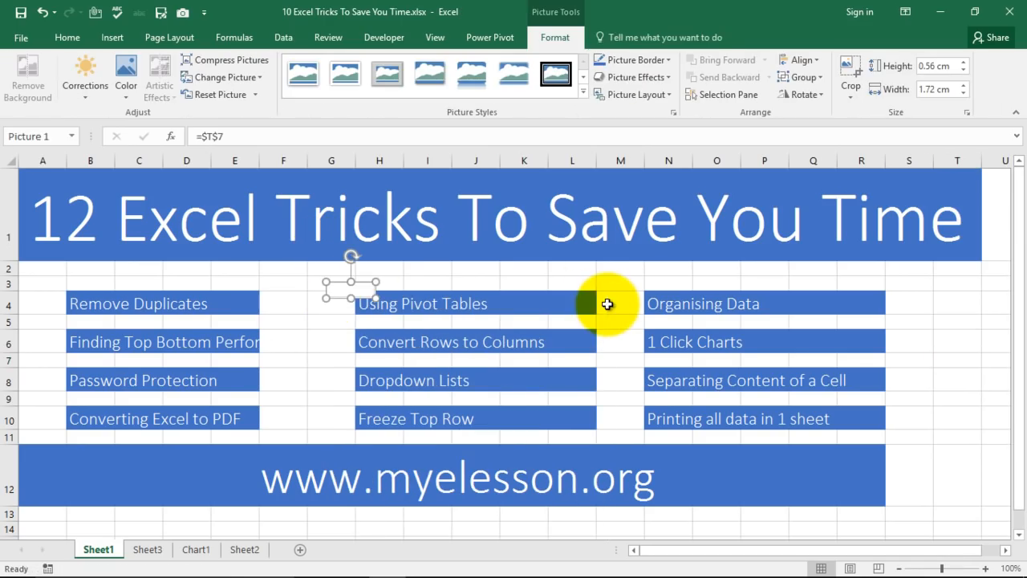
{"action": "left_click_drag", "start_coordinate": [377, 299], "coordinate": [166, 323]}
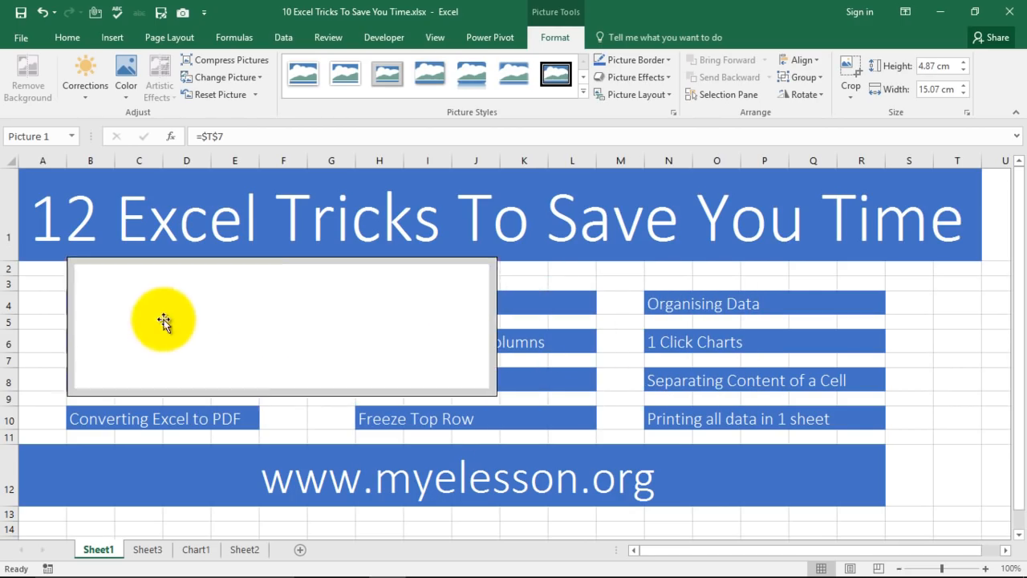
{"action": "left_click_drag", "start_coordinate": [281, 395], "coordinate": [277, 481]}
{"action": "left_click", "coordinate": [955, 343]}
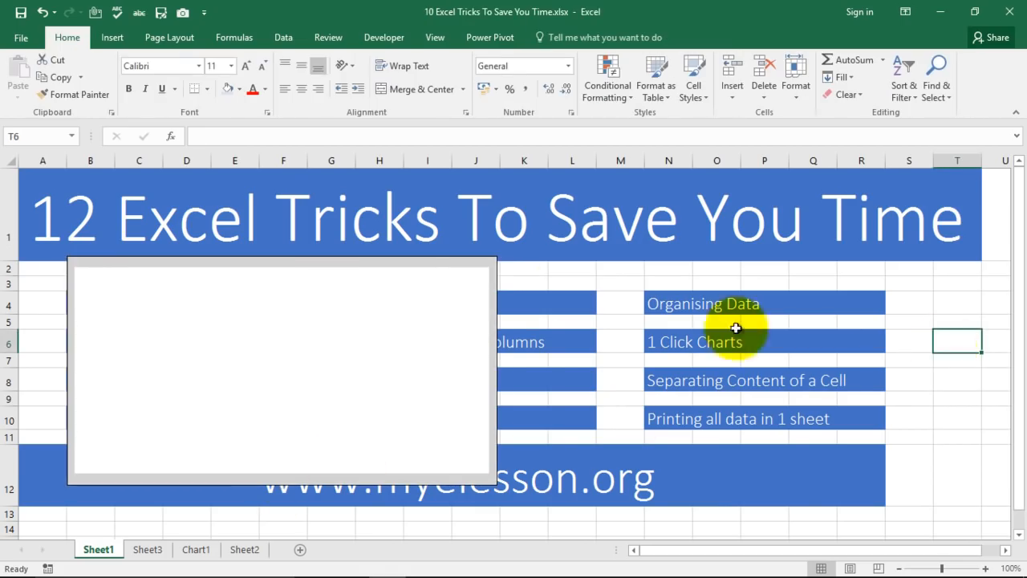
{"action": "left_click", "coordinate": [434, 278]}
{"action": "key", "text": "Delete"}
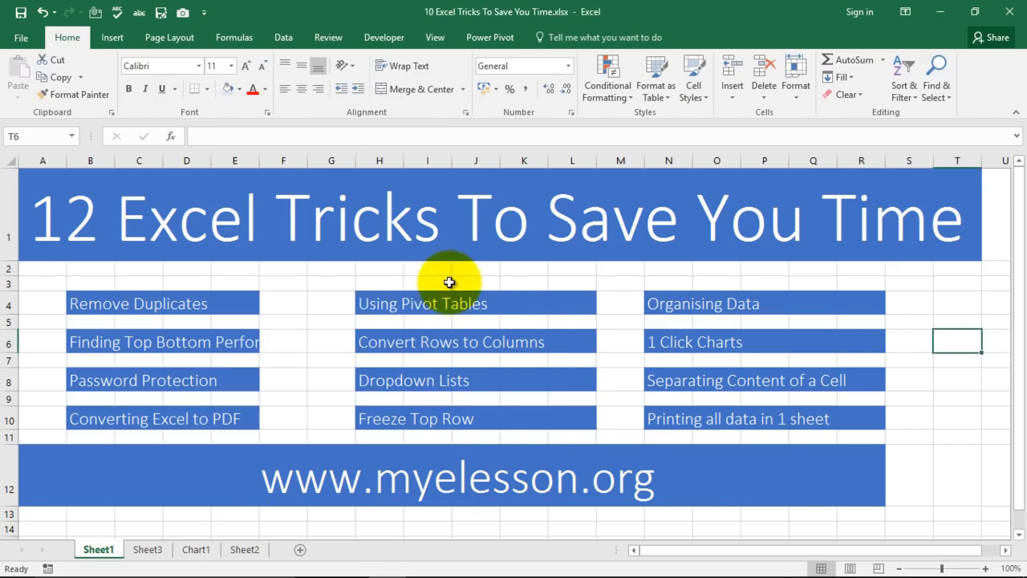
Take a linked Camera picture of H4:L10 and position it just below the banner.
{"action": "left_click_drag", "start_coordinate": [358, 301], "coordinate": [549, 416]}
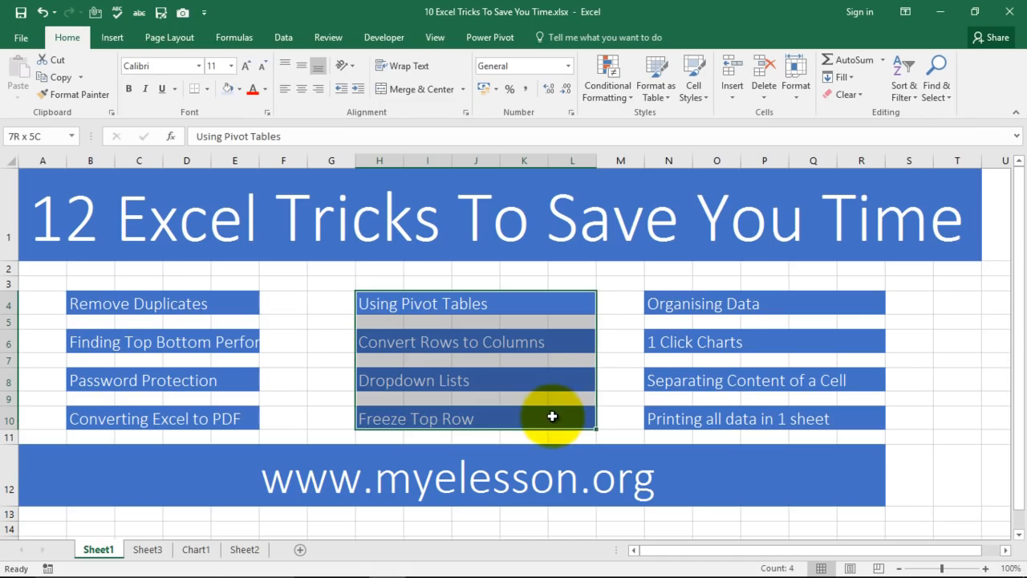
{"action": "left_click", "coordinate": [184, 16]}
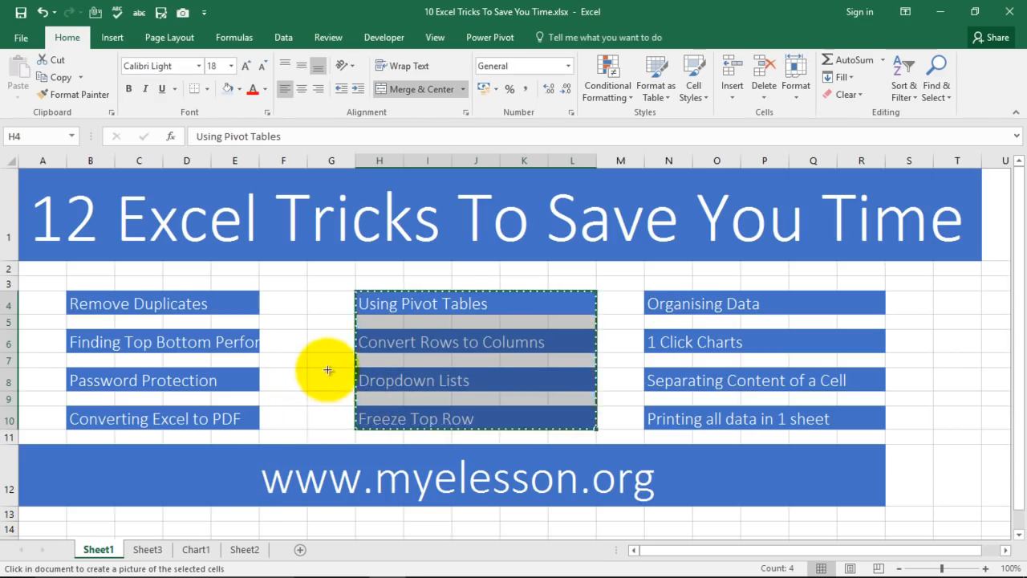
{"action": "scroll", "coordinate": [323, 369], "scroll_direction": "down", "scroll_amount": 5}
{"action": "left_click", "coordinate": [180, 251]}
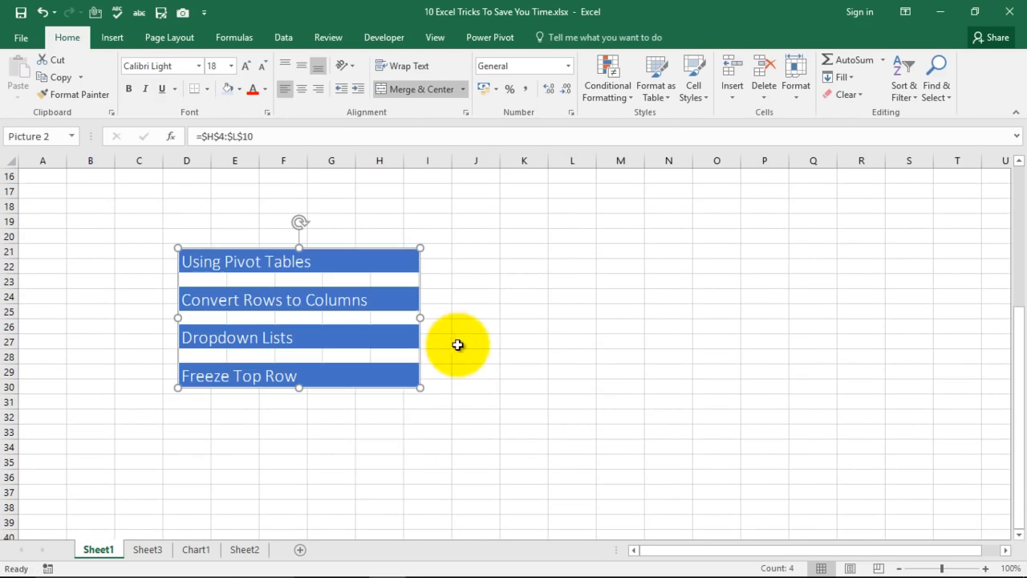
{"action": "scroll", "coordinate": [635, 358], "scroll_direction": "up", "scroll_amount": 2}
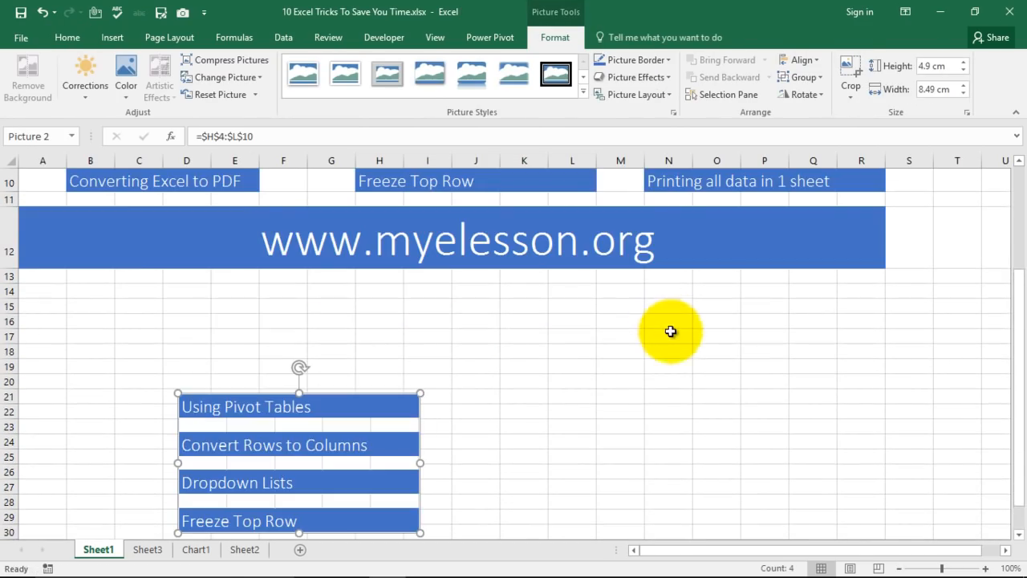
{"action": "left_click_drag", "start_coordinate": [355, 446], "coordinate": [476, 369]}
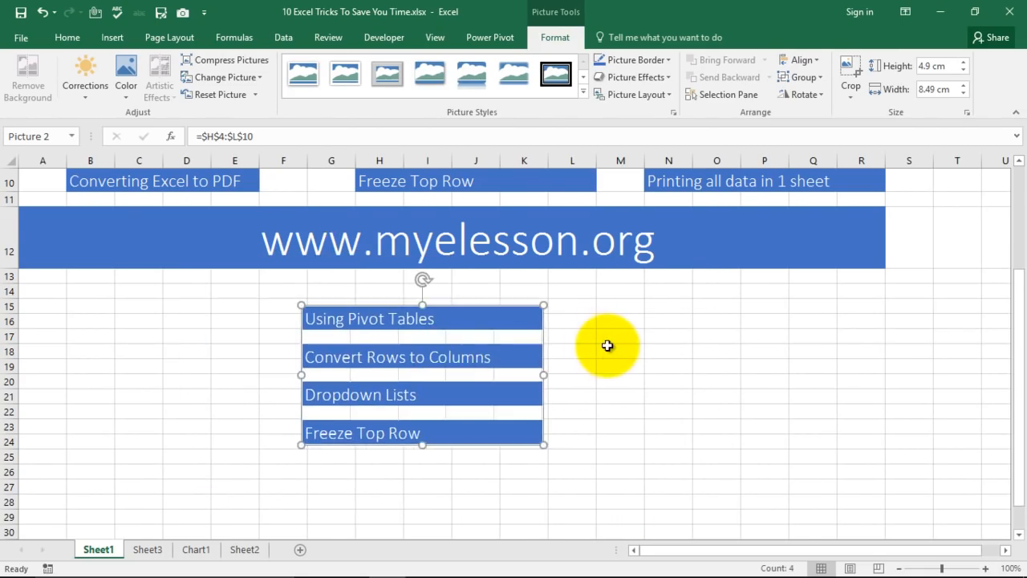
{"action": "scroll", "coordinate": [634, 361], "scroll_direction": "up", "scroll_amount": 2}
{"action": "scroll", "coordinate": [690, 445], "scroll_direction": "up", "scroll_amount": 1}
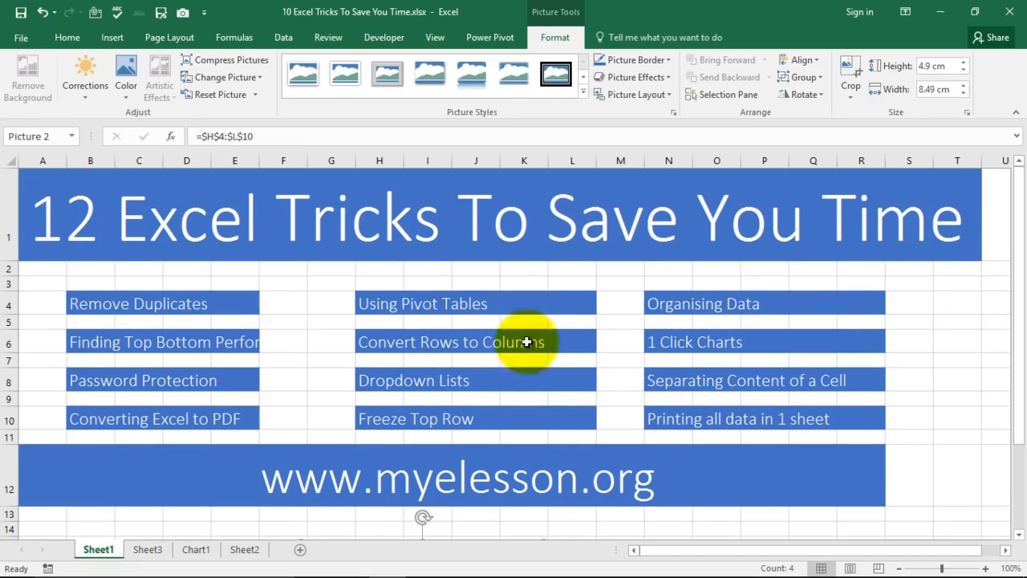
{"action": "left_click", "coordinate": [944, 435]}
{"action": "key", "text": "Down"}
{"action": "key", "text": "Left"}
{"action": "key", "text": "Left"}
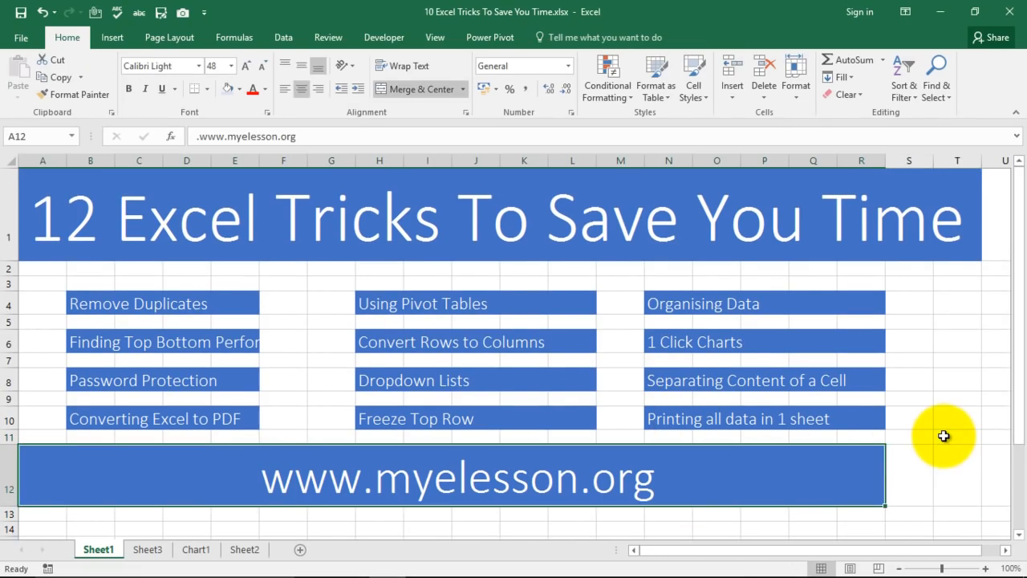
{"action": "left_click", "coordinate": [183, 12]}
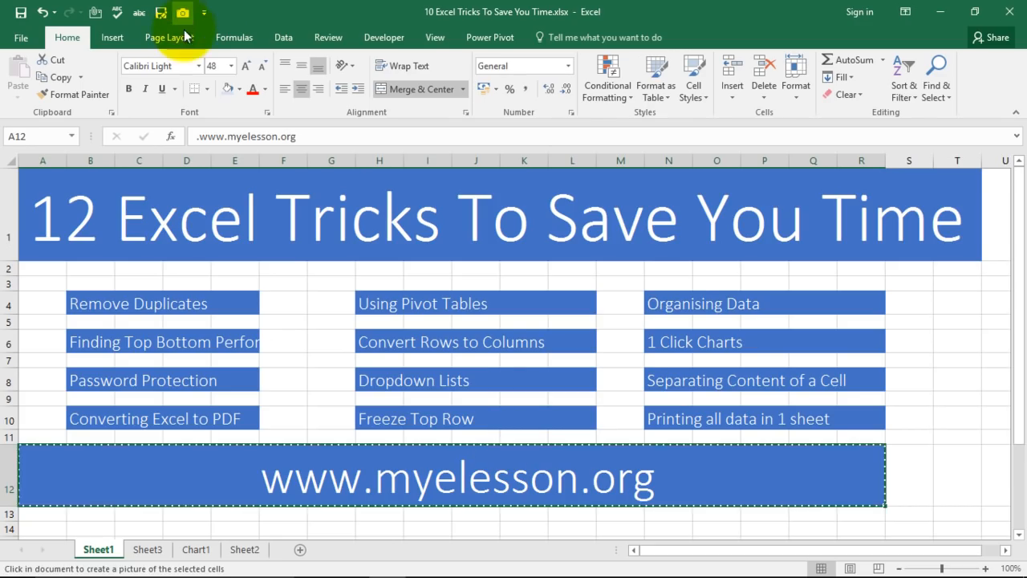
{"action": "scroll", "coordinate": [536, 411], "scroll_direction": "down", "scroll_amount": 1}
{"action": "scroll", "coordinate": [623, 413], "scroll_direction": "down", "scroll_amount": 3}
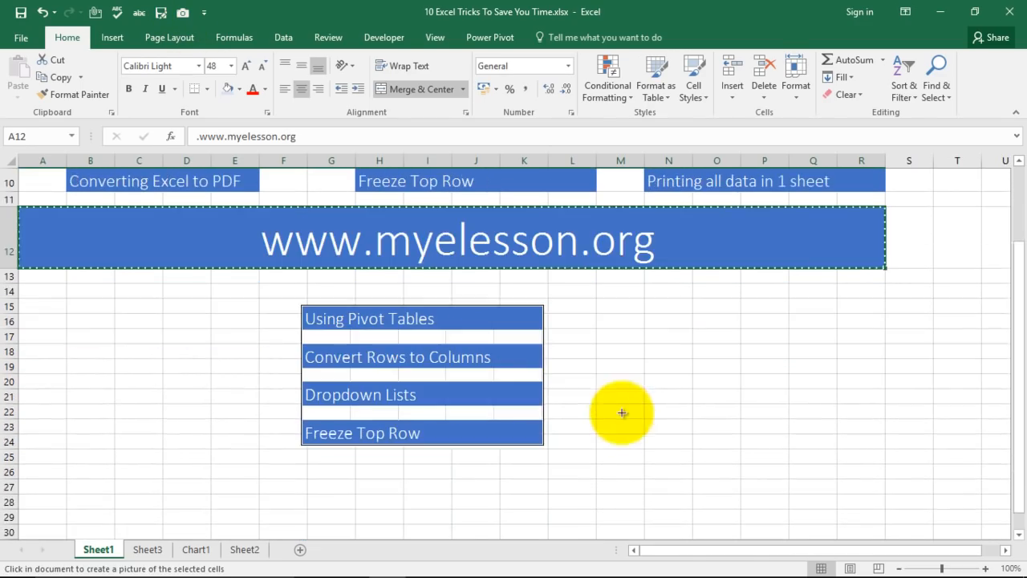
{"action": "left_click_drag", "start_coordinate": [133, 395], "coordinate": [677, 437]}
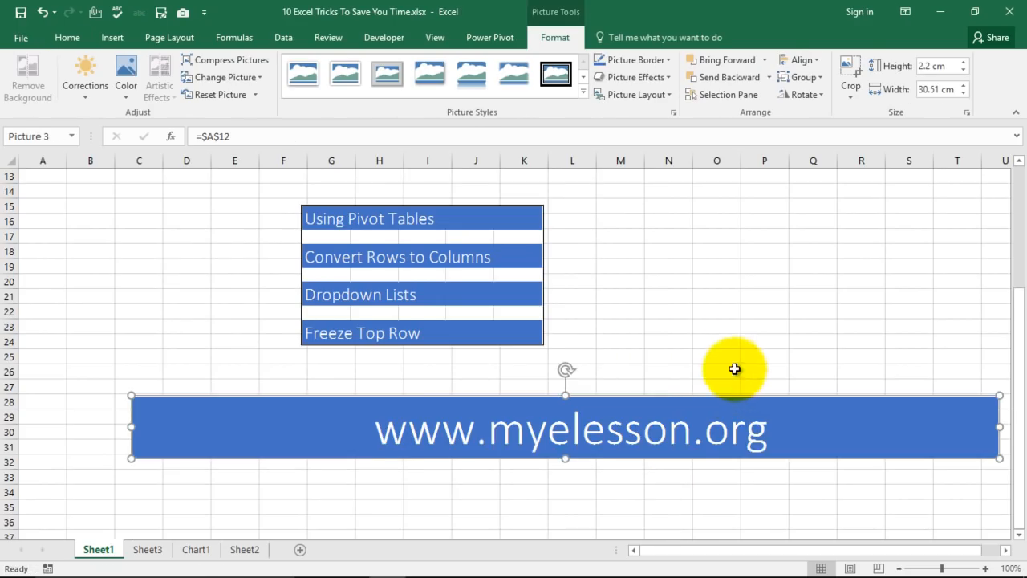
{"action": "scroll", "coordinate": [734, 367], "scroll_direction": "down", "scroll_amount": 1}
{"action": "left_click_drag", "start_coordinate": [653, 385], "coordinate": [542, 351]}
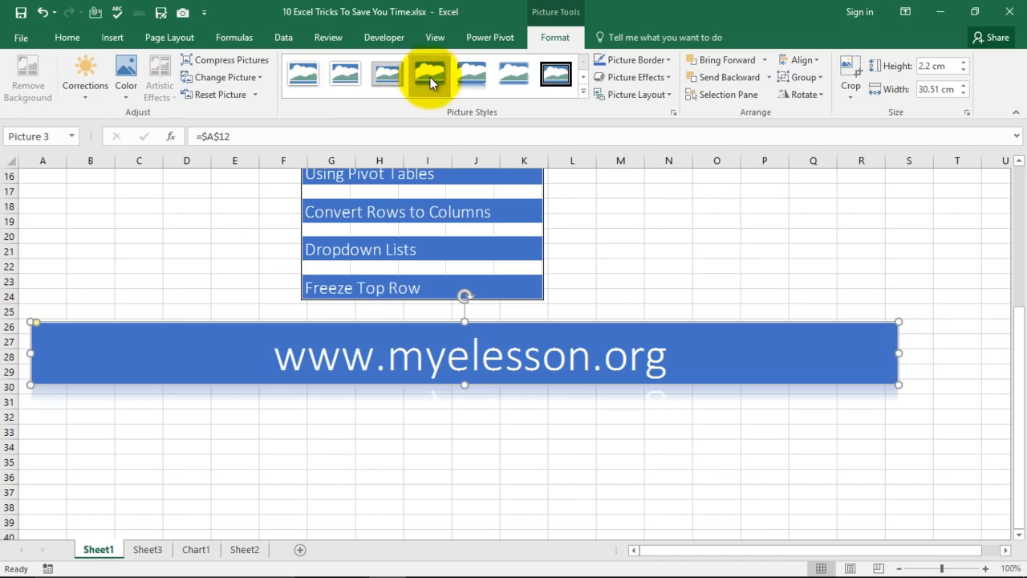
Apply the Metal Frame picture style to the banner picture.
{"action": "left_click", "coordinate": [393, 76]}
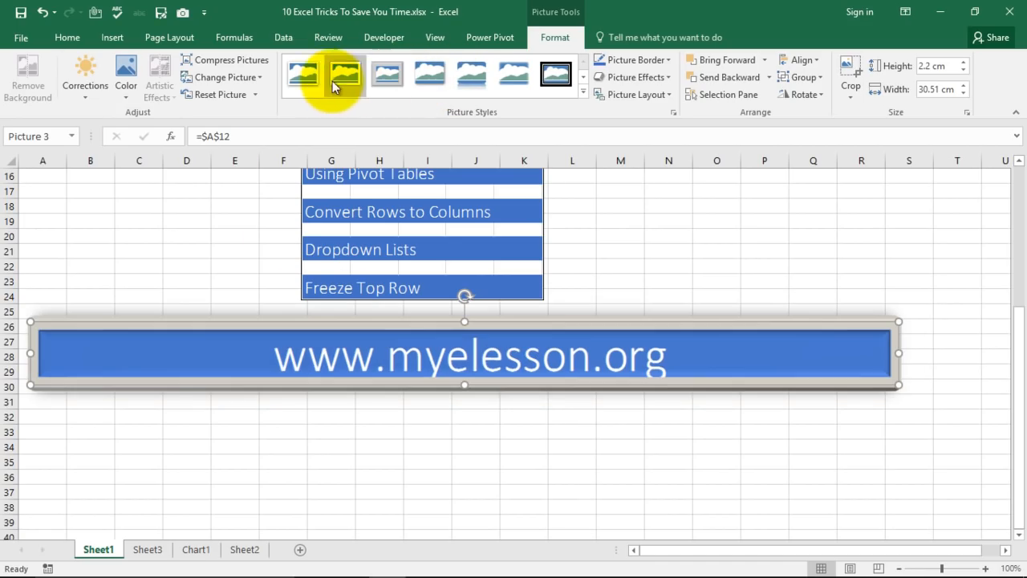
{"action": "left_click", "coordinate": [725, 264]}
{"action": "scroll", "coordinate": [775, 298], "scroll_direction": "up", "scroll_amount": 5}
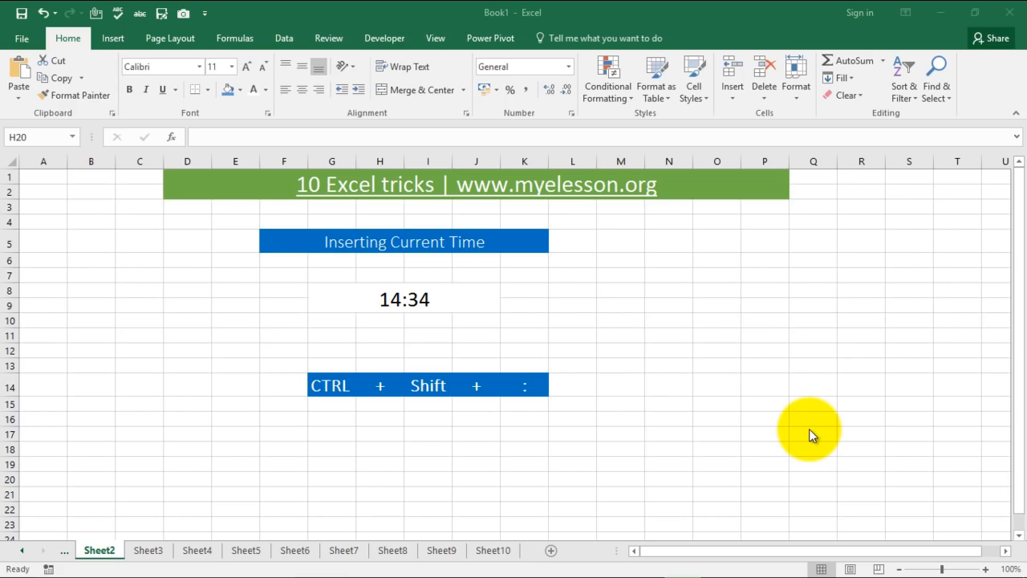
On the Inserting Total sheet, sum D6:D12 into D13 with Alt+= to show 228.
{"action": "left_click", "coordinate": [21, 552]}
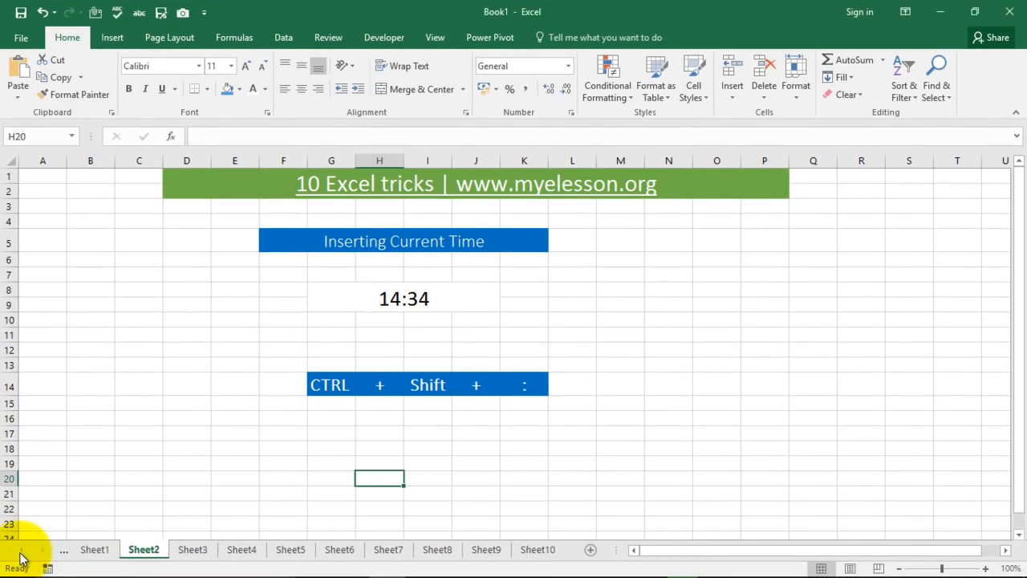
{"action": "left_click", "coordinate": [96, 551]}
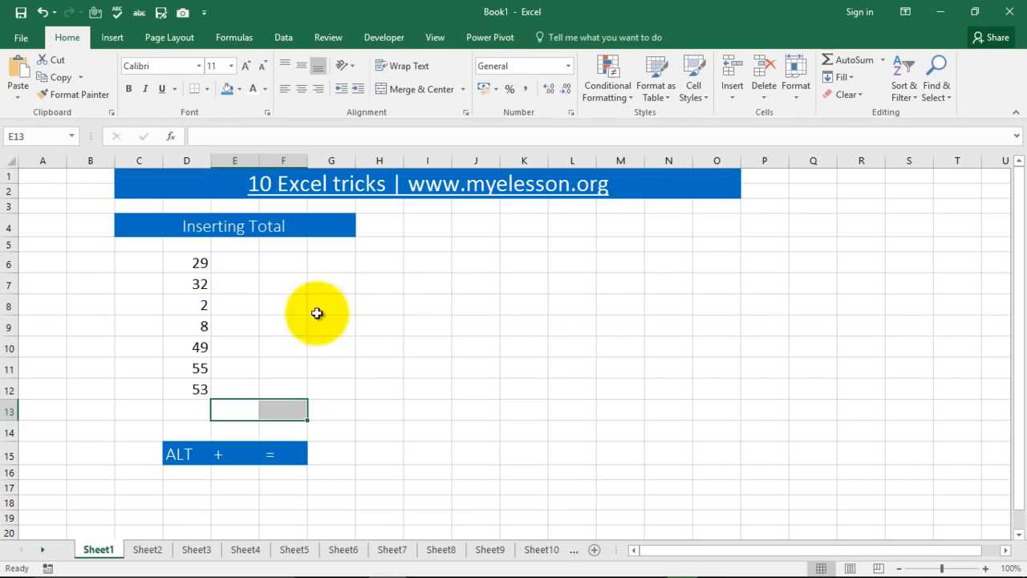
{"action": "left_click", "coordinate": [197, 412]}
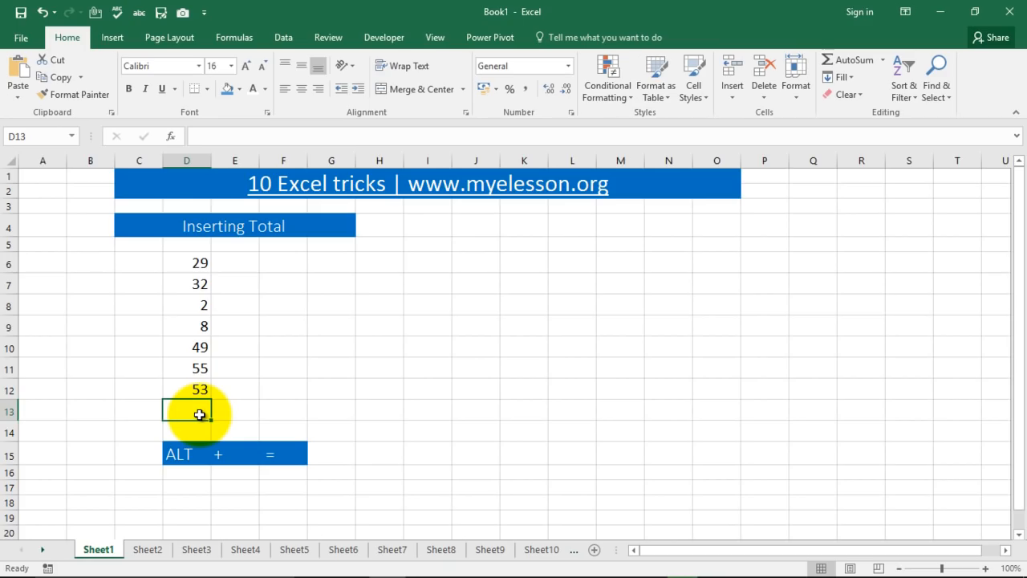
{"action": "key", "text": "alt+equal"}
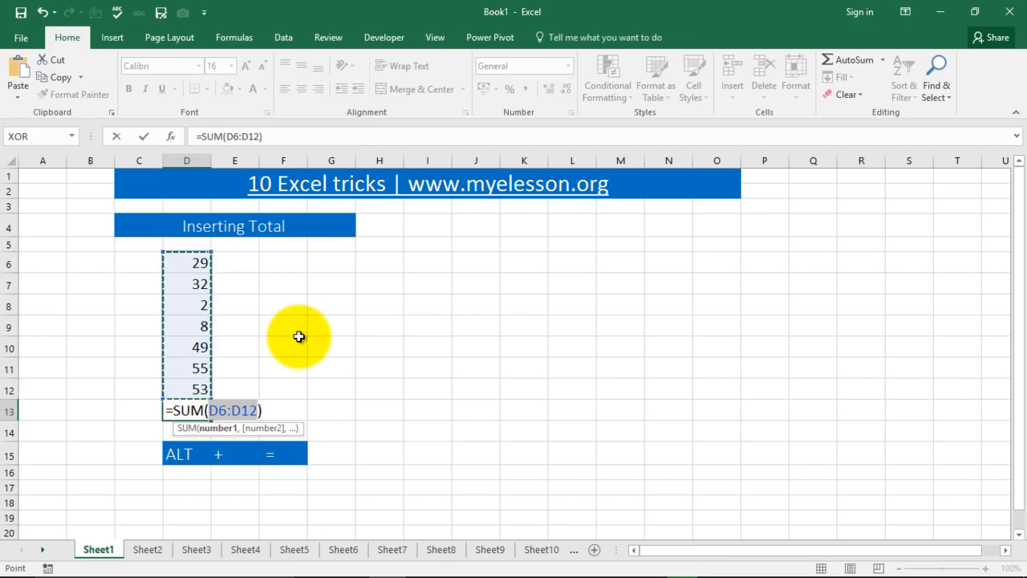
{"action": "key", "text": "Return"}
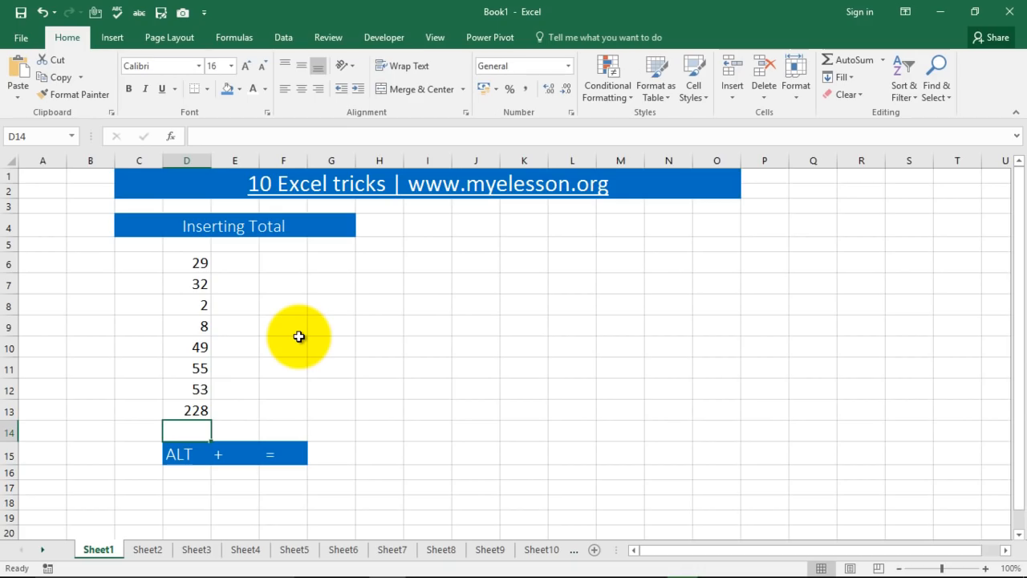
{"action": "left_click", "coordinate": [148, 550]}
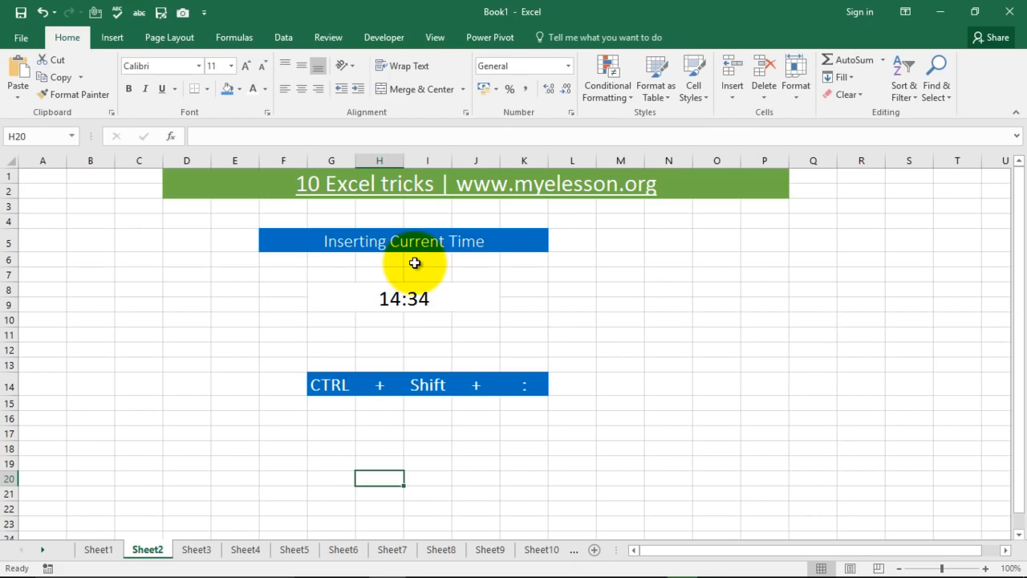
Replace the old time in G8 with the current time using Ctrl+Shift+:.
{"action": "left_click", "coordinate": [401, 294]}
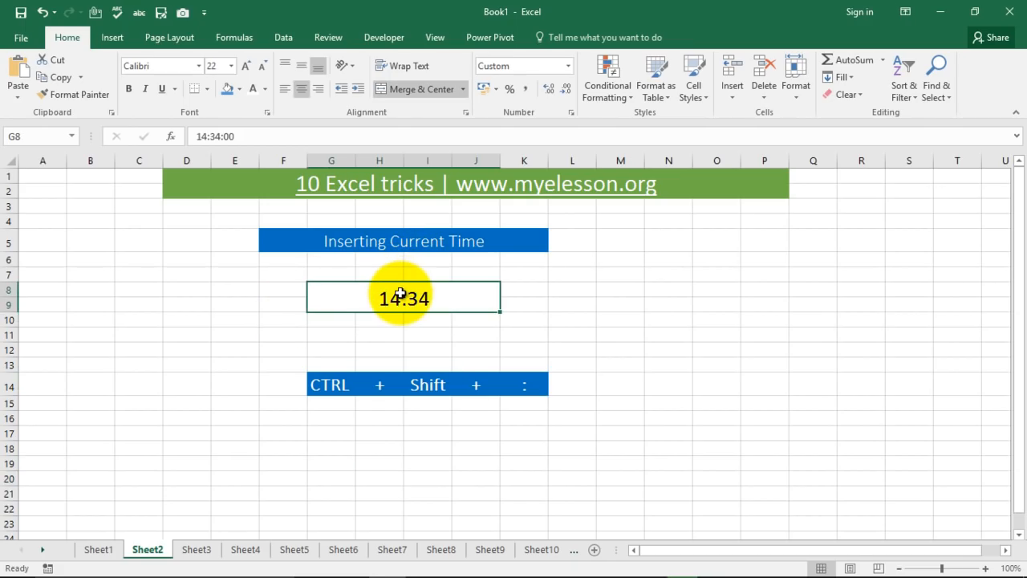
{"action": "key", "text": "Delete"}
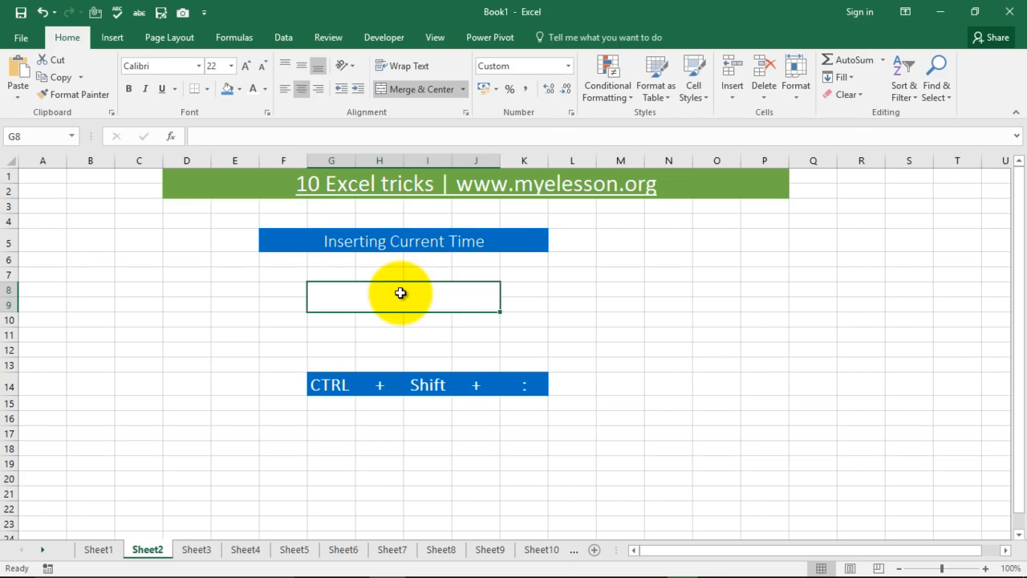
{"action": "key", "text": "ctrl+shift+colon"}
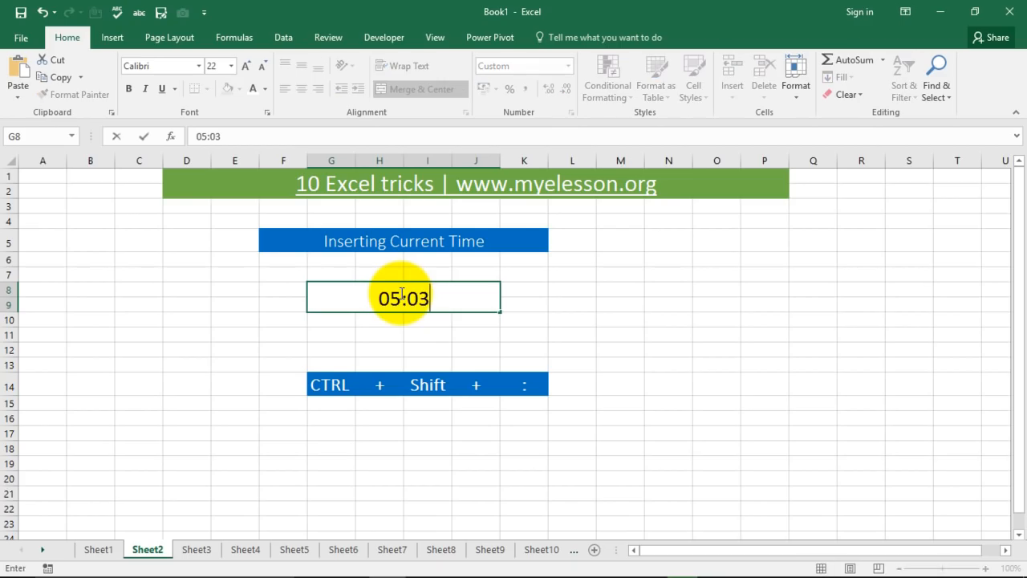
{"action": "key", "text": "Return"}
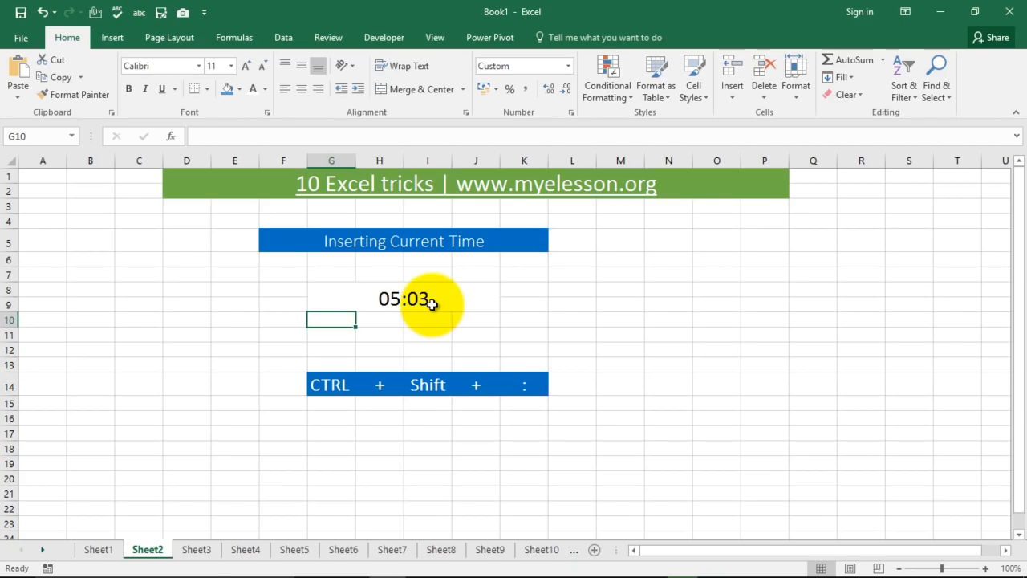
On the Inserting Current Date sheet, replace G9's old date with today's date, 03-05-2017.
{"action": "left_click", "coordinate": [196, 551]}
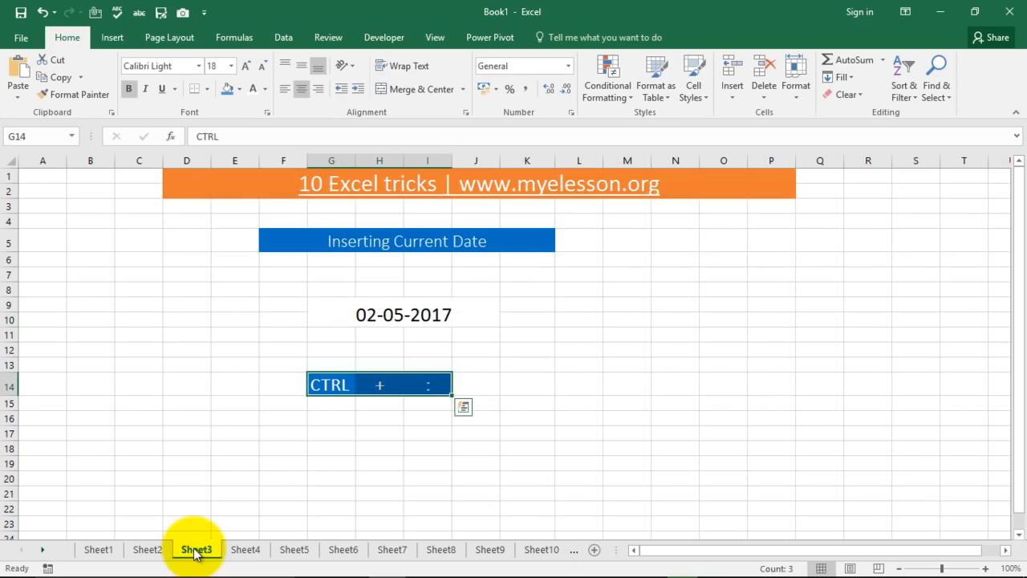
{"action": "left_click", "coordinate": [391, 314]}
{"action": "key", "text": "Delete"}
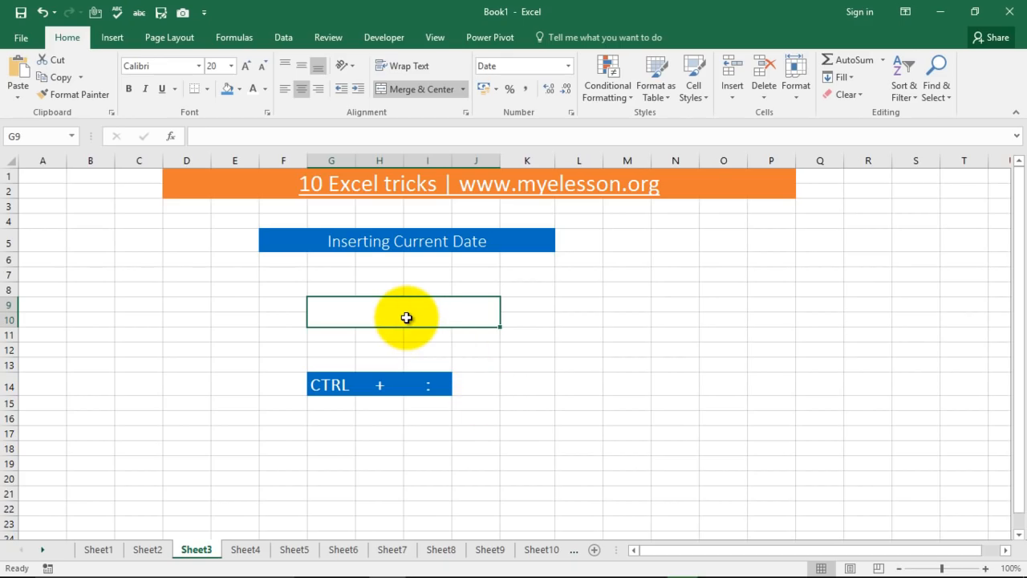
{"action": "key", "text": "ctrl+semicolon"}
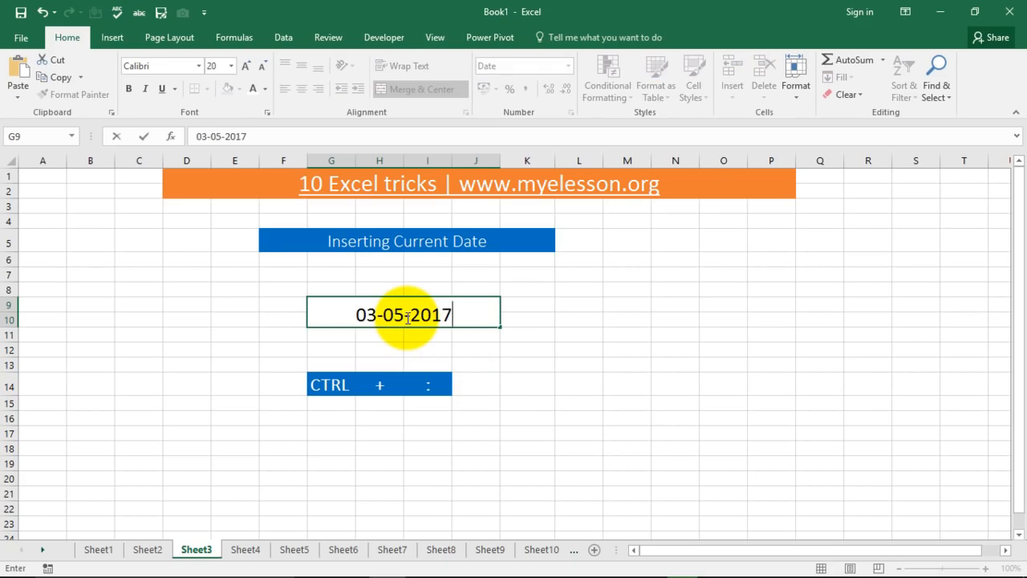
{"action": "key", "text": "Return"}
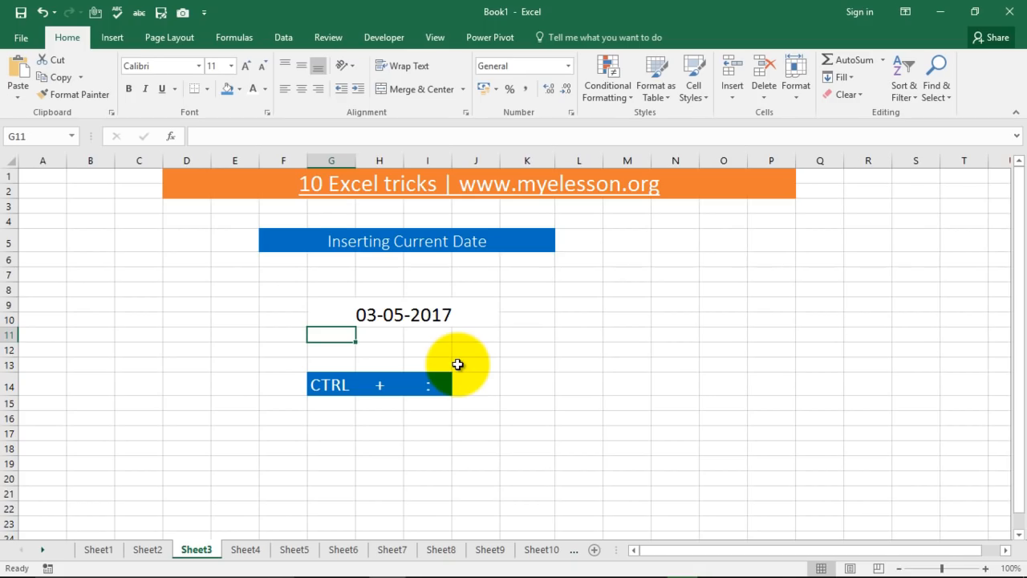
{"action": "left_click", "coordinate": [245, 550]}
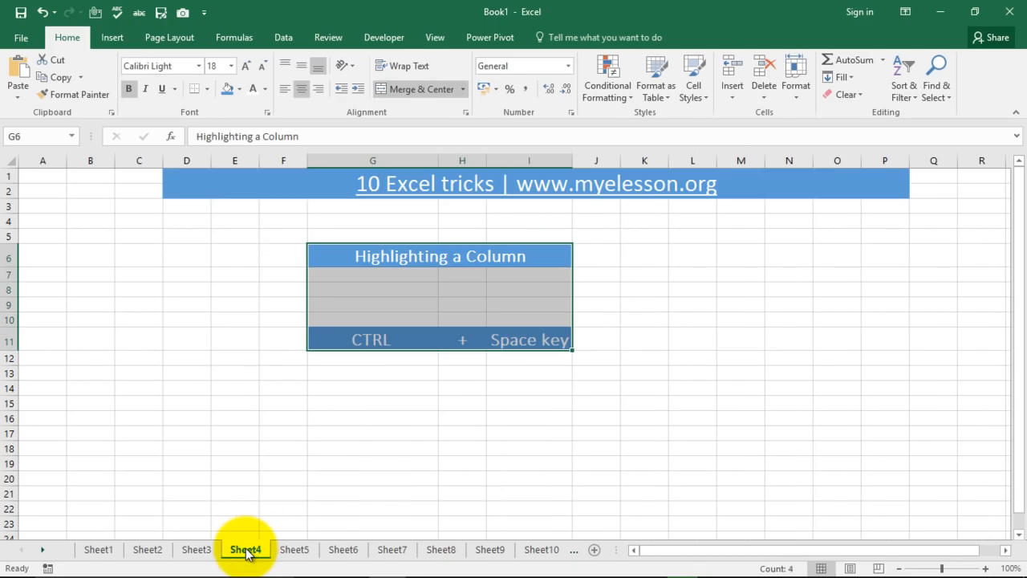
Select the entire column B on Sheet4 with Ctrl+Space.
{"action": "left_click", "coordinate": [264, 384]}
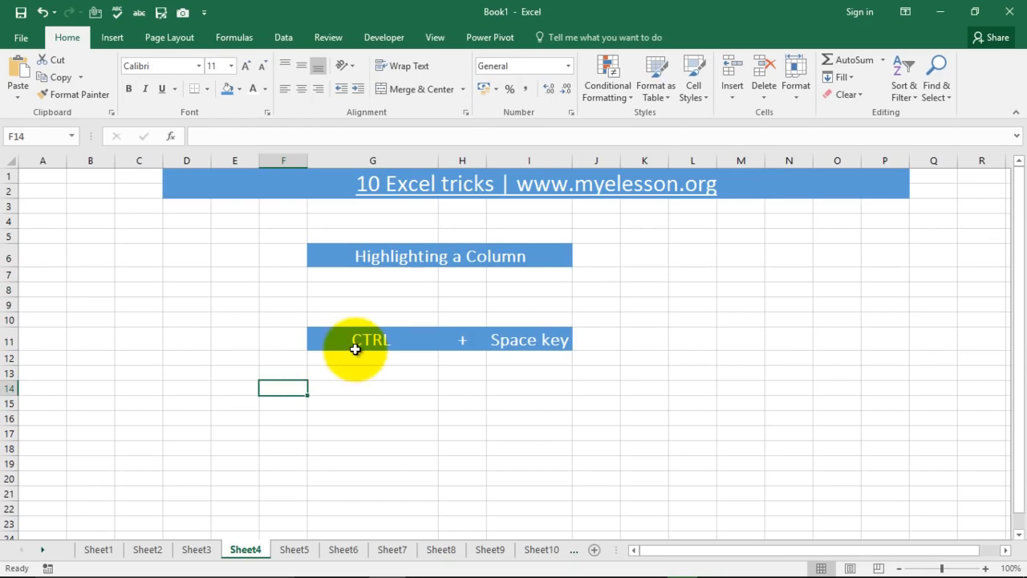
{"action": "left_click", "coordinate": [93, 321]}
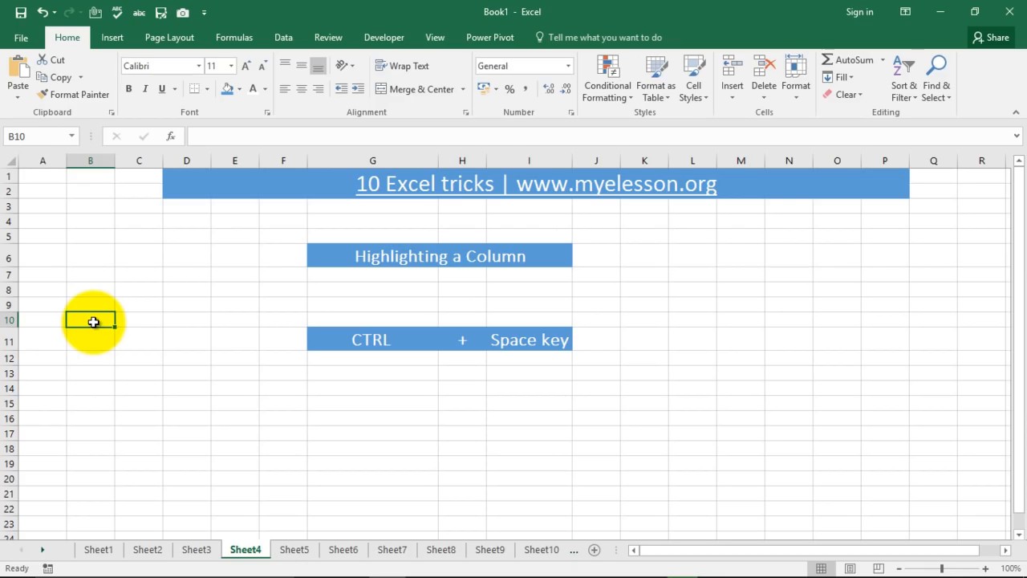
{"action": "key", "text": "ctrl+space"}
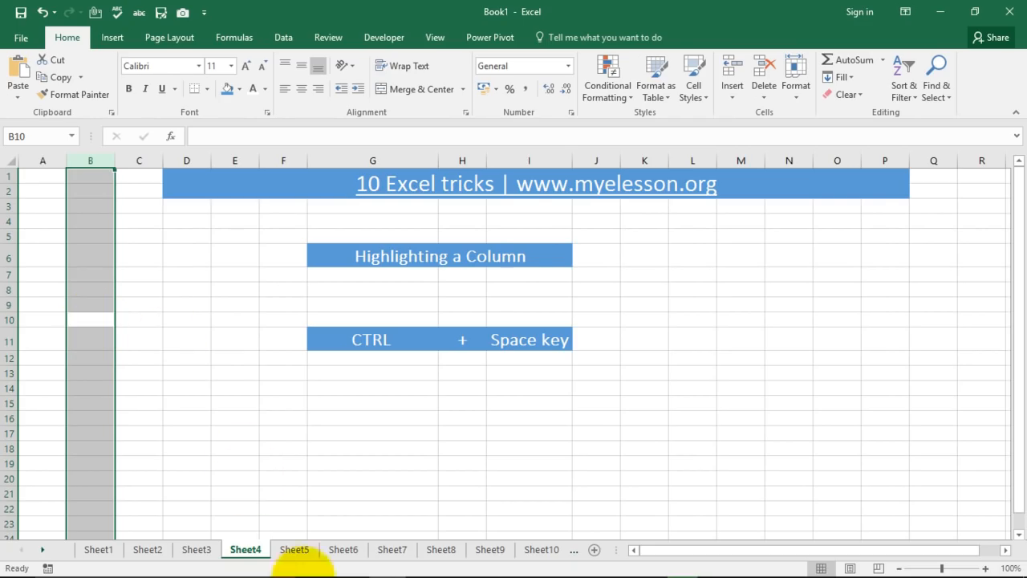
On the Highlighting a Row sheet, select the whole of row 11 with Shift+Space.
{"action": "left_click", "coordinate": [295, 550]}
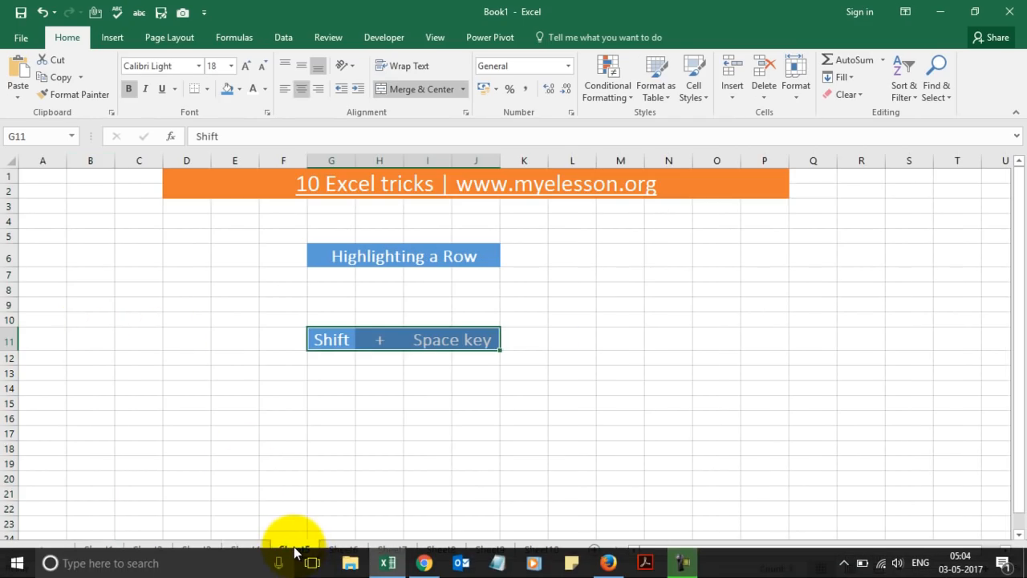
{"action": "left_click", "coordinate": [293, 492]}
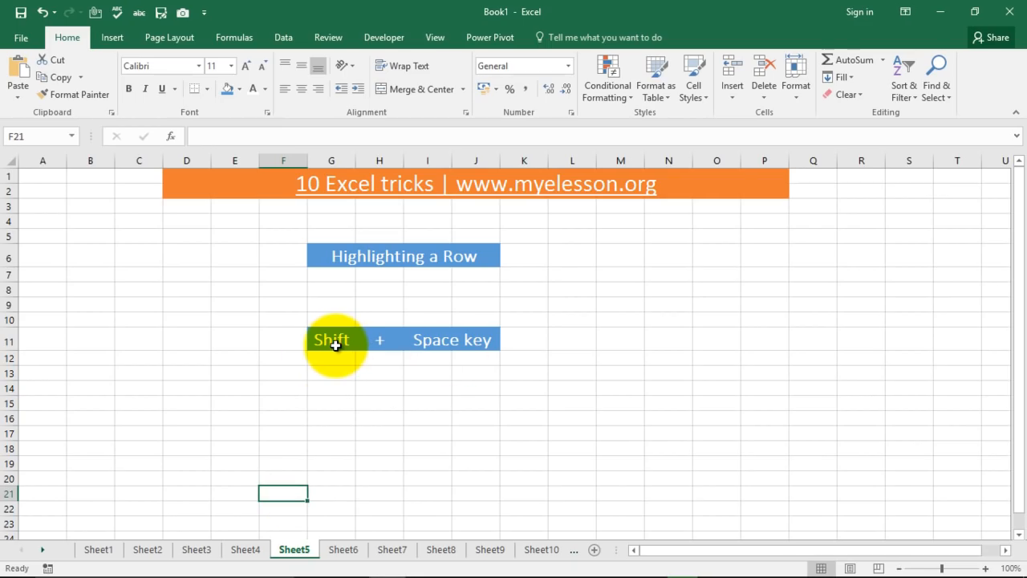
{"action": "key", "text": "shift+space"}
{"action": "key", "text": "Up"}
{"action": "key", "text": "Up"}
{"action": "key", "text": "Up"}
{"action": "key", "text": "Up"}
{"action": "key", "text": "Up"}
{"action": "key", "text": "Up"}
{"action": "key", "text": "Up"}
{"action": "key", "text": "Up"}
{"action": "key", "text": "Up"}
{"action": "key", "text": "Up"}
{"action": "key", "text": "shift+space"}
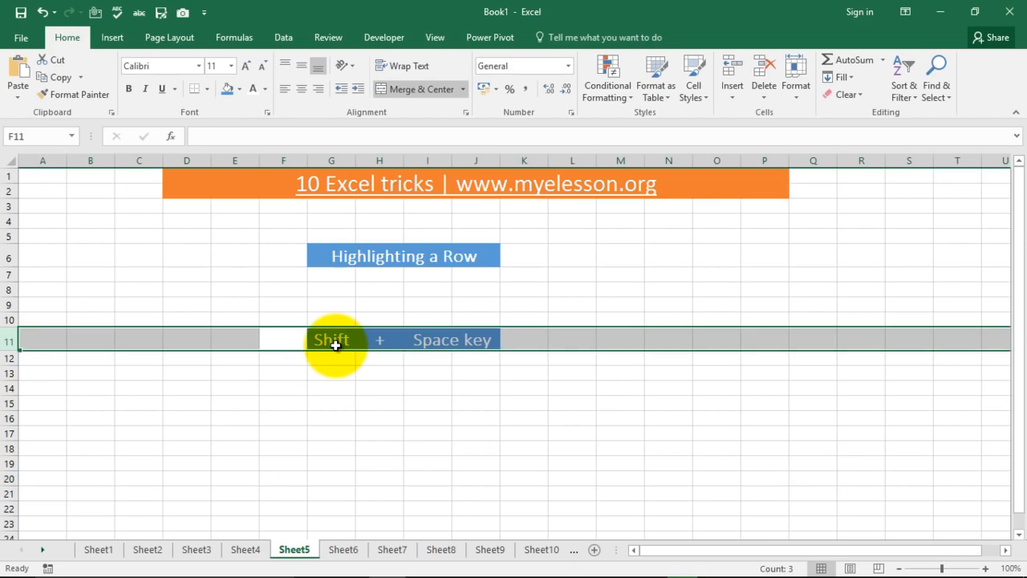
{"action": "left_click", "coordinate": [287, 336]}
{"action": "key", "text": "shift+space"}
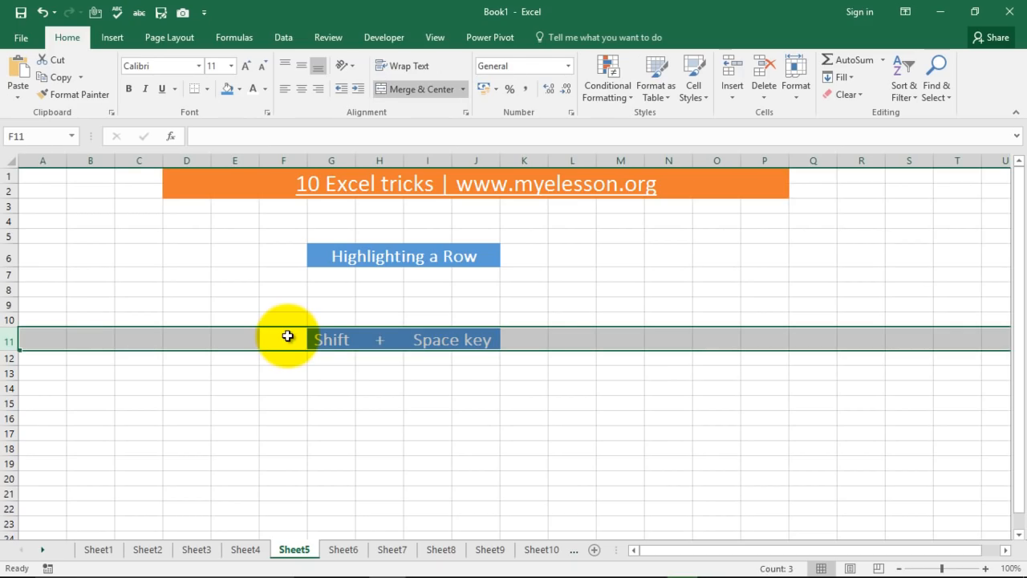
Go from the Removing a Column sheet to Sheet7's Removing a Row demo with Ctrl+Page Down.
{"action": "left_click", "coordinate": [344, 552]}
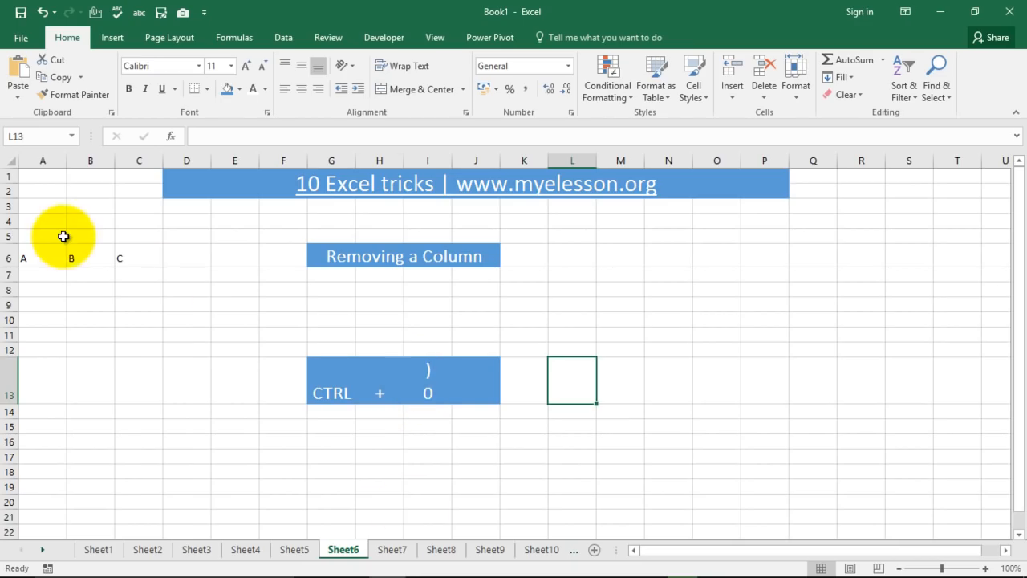
{"action": "key", "text": "ctrl+Page_Down"}
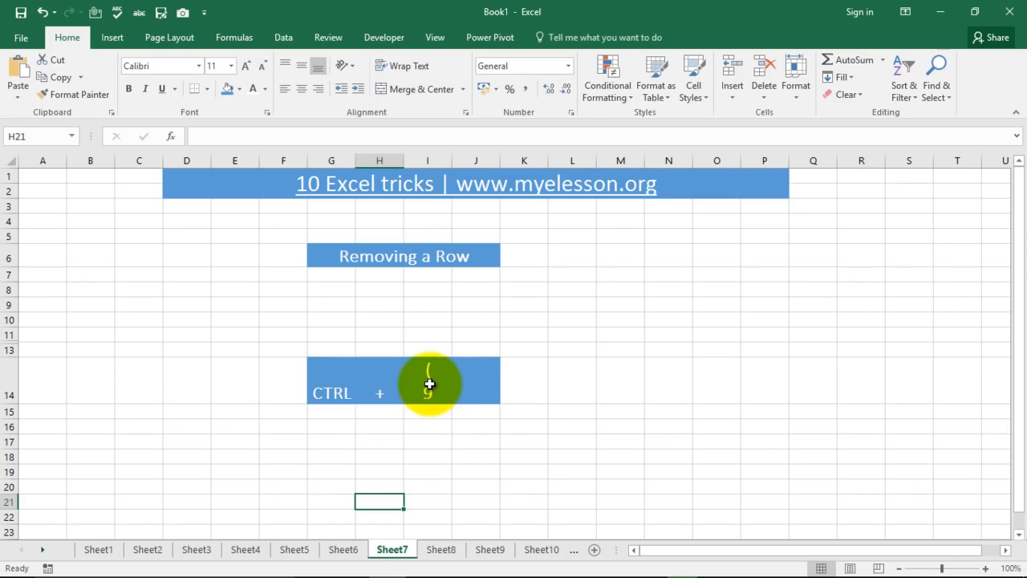
Enter aaa in E10, then hide row 10 with Ctrl+9.
{"action": "left_click", "coordinate": [254, 315]}
{"action": "type", "text": "aaa"}
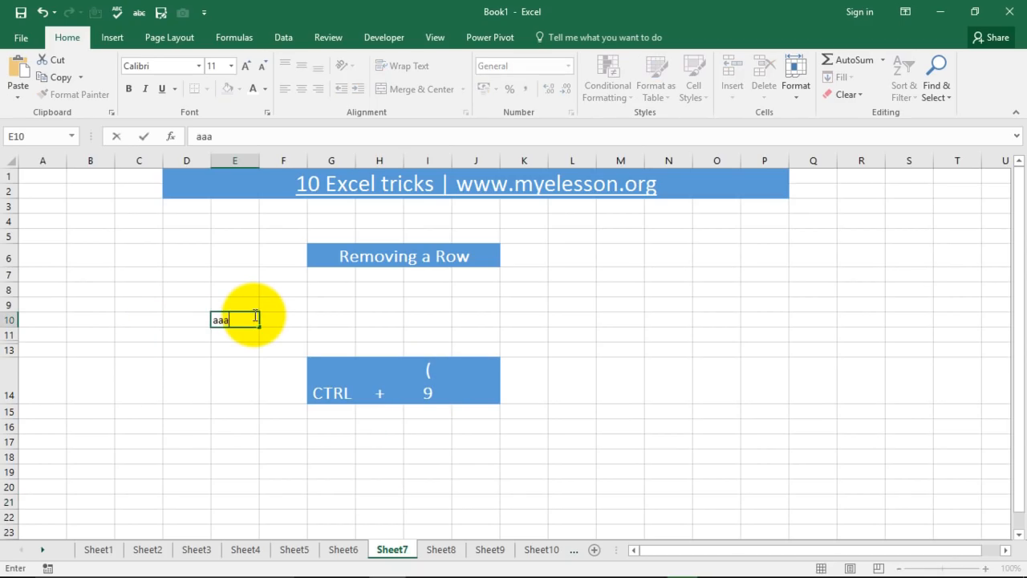
{"action": "key", "text": "Return"}
{"action": "left_click", "coordinate": [253, 314]}
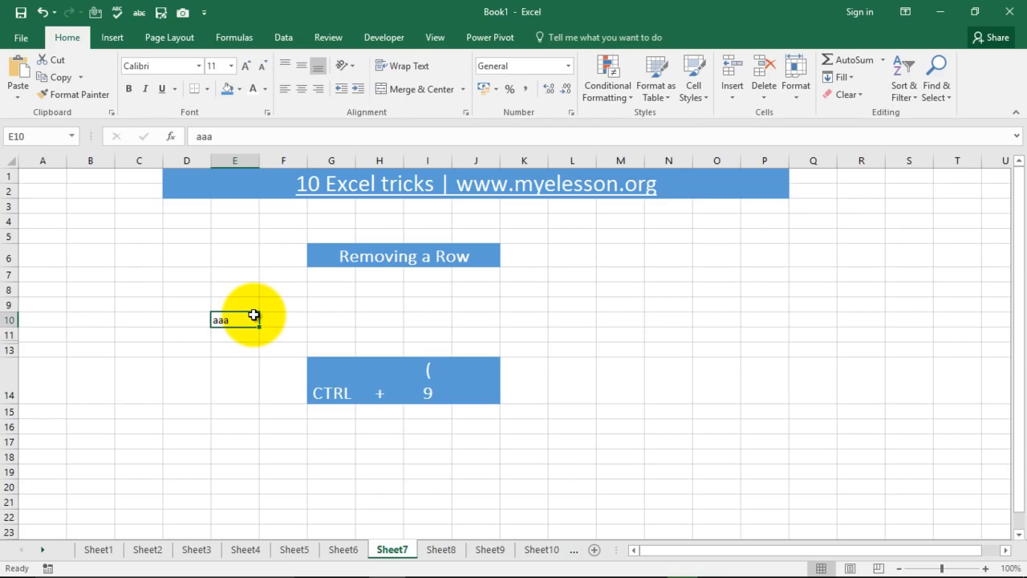
{"action": "key", "text": "ctrl+9"}
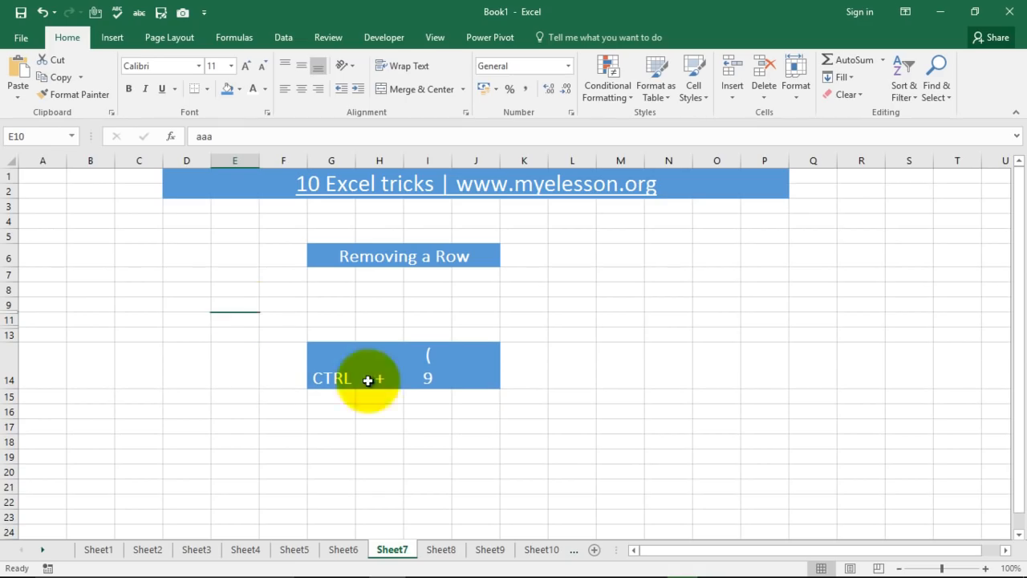
{"action": "left_click", "coordinate": [434, 517]}
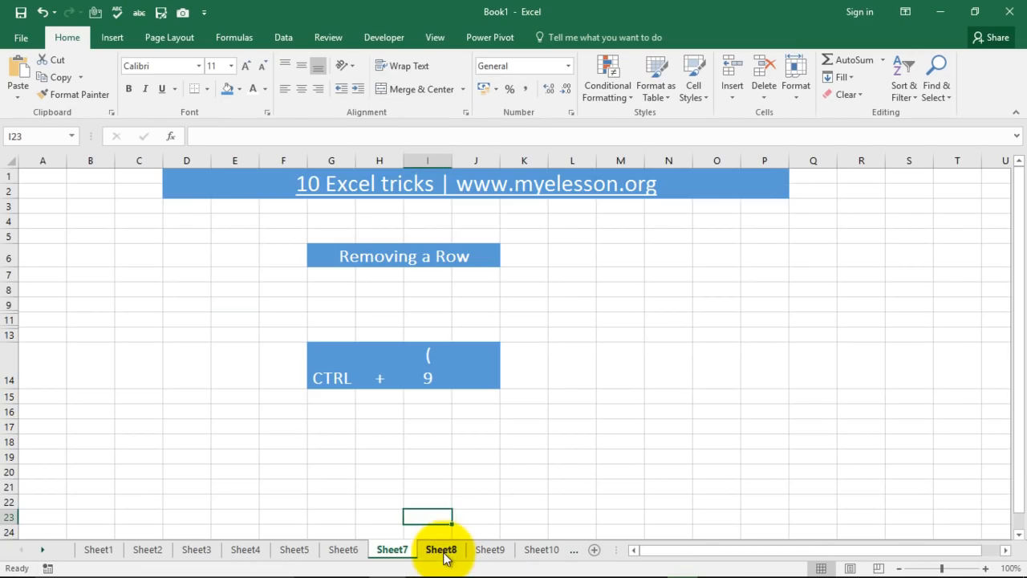
On the Show Hide Formula sheet, toggle Ctrl+` to reveal J9's =SUM(G9,I9), then show 143 again.
{"action": "left_click", "coordinate": [443, 553]}
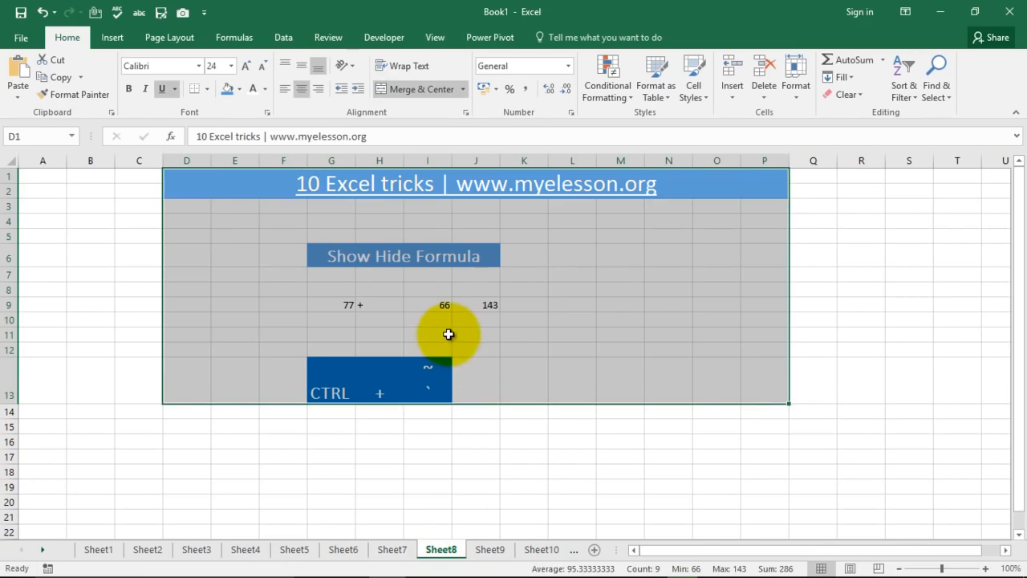
{"action": "left_click", "coordinate": [491, 333]}
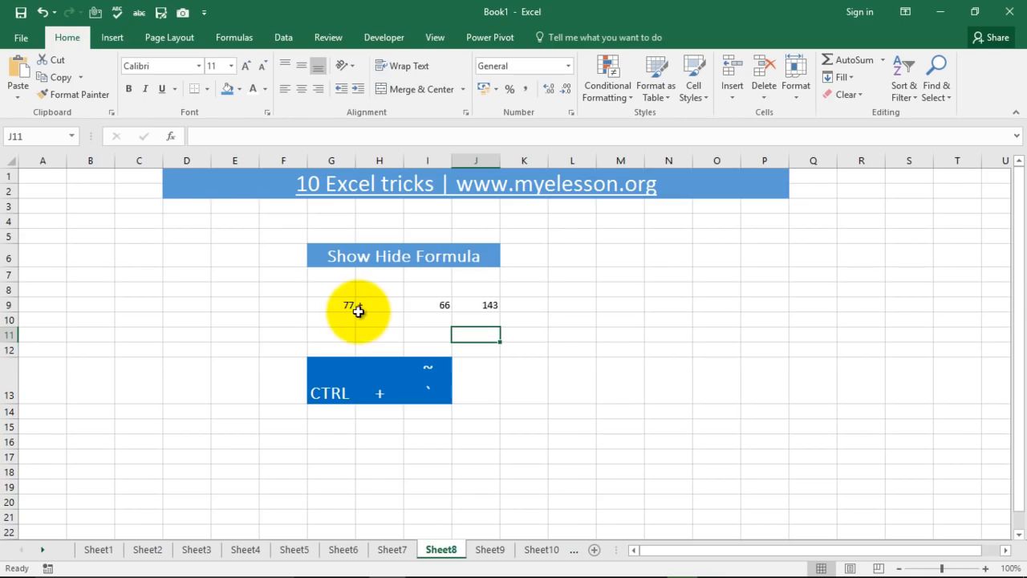
{"action": "left_click", "coordinate": [482, 304]}
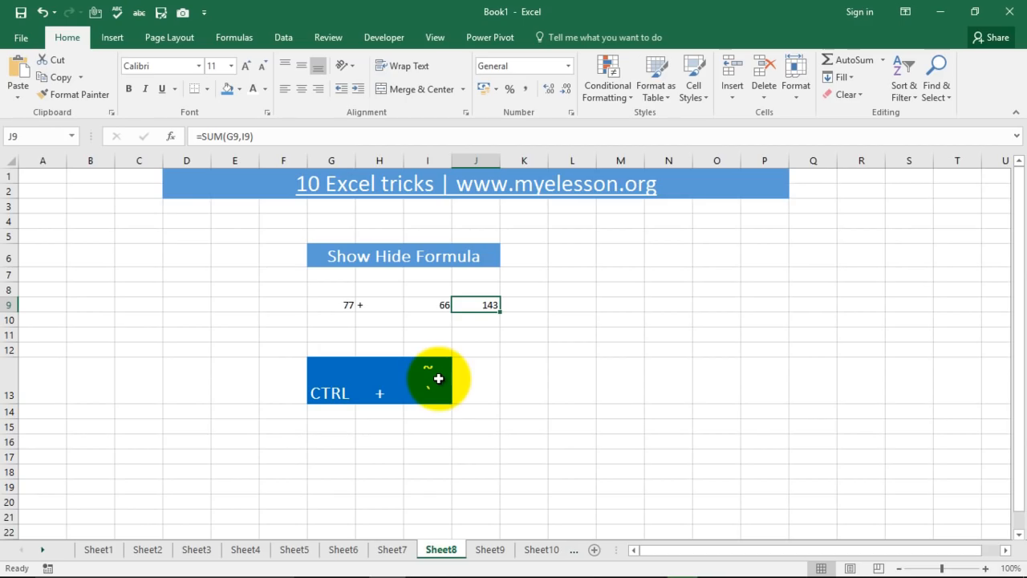
{"action": "key", "text": "ctrl+grave"}
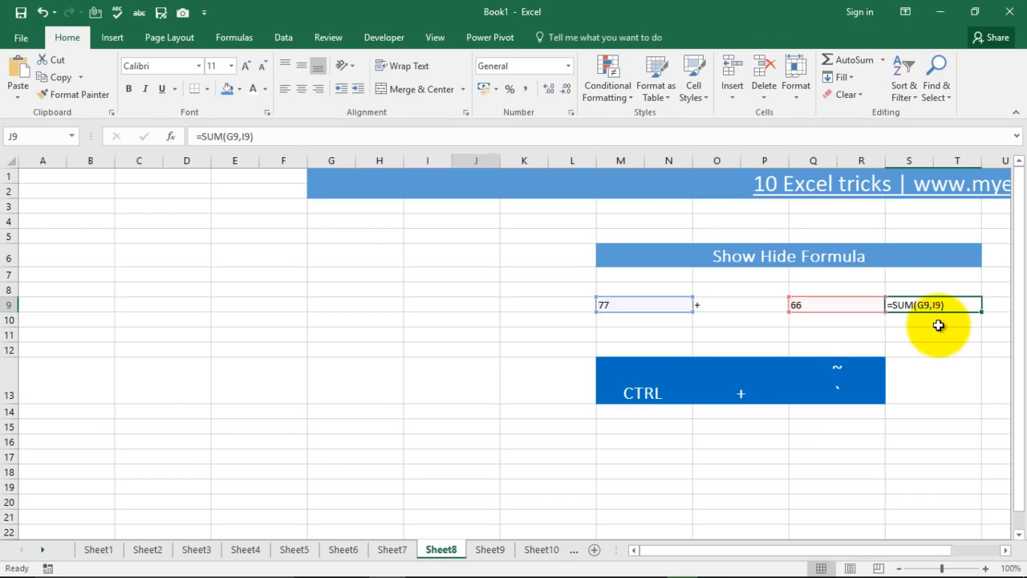
{"action": "key", "text": "ctrl+grave"}
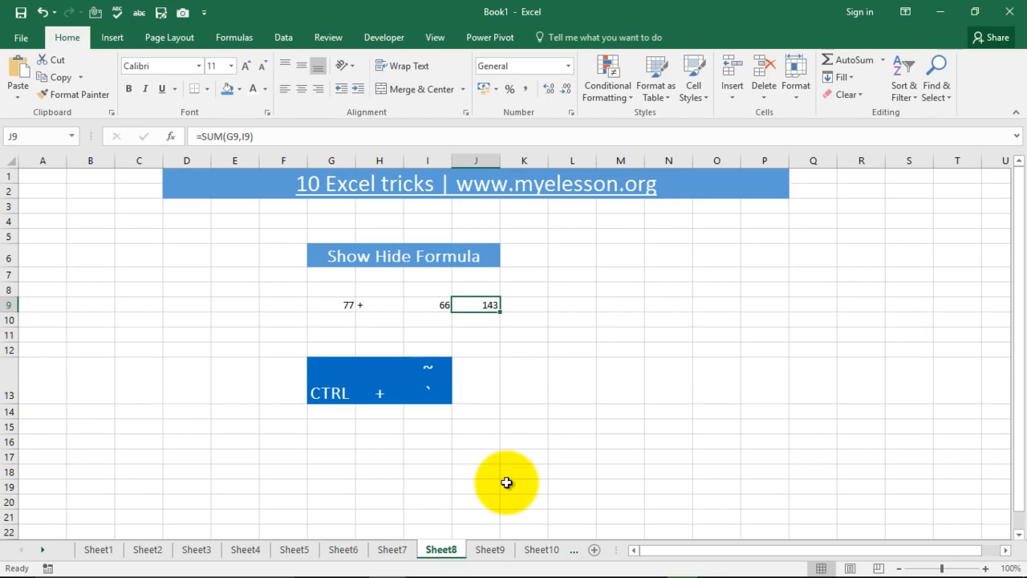
Browse the Add New Line in Cell, Removing a Row and Show Hide Formula sheets.
{"action": "mouse_move", "coordinate": [477, 570]}
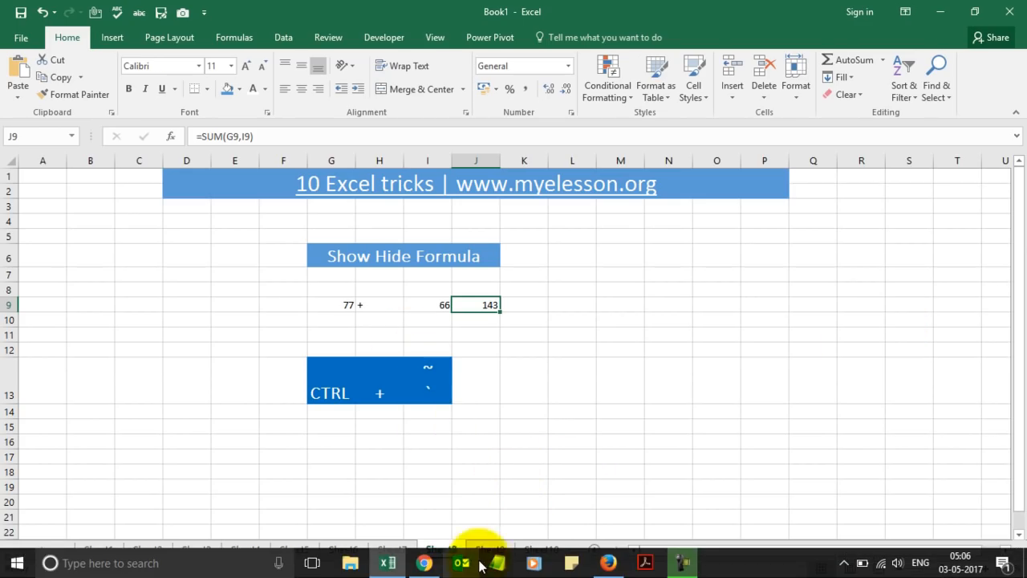
{"action": "left_click", "coordinate": [486, 550]}
{"action": "left_click", "coordinate": [606, 399]}
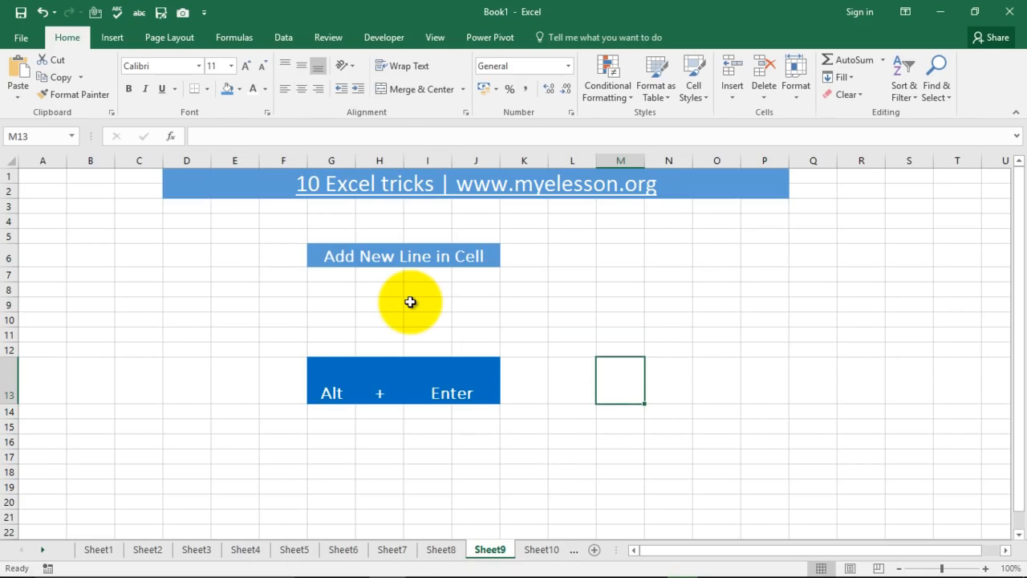
{"action": "left_click", "coordinate": [392, 549]}
{"action": "left_click", "coordinate": [425, 353]}
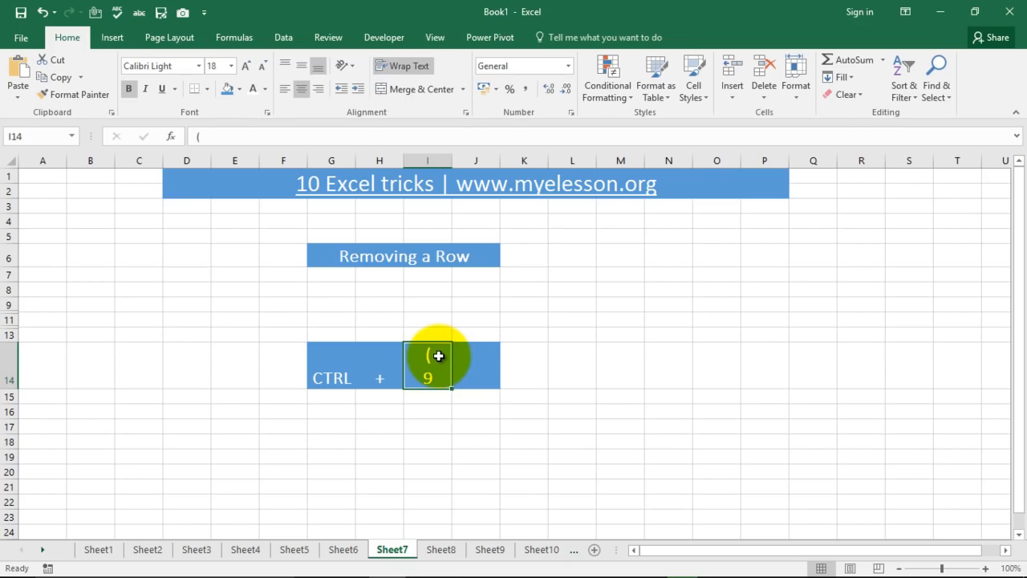
{"action": "left_click", "coordinate": [440, 549]}
{"action": "left_click", "coordinate": [486, 550]}
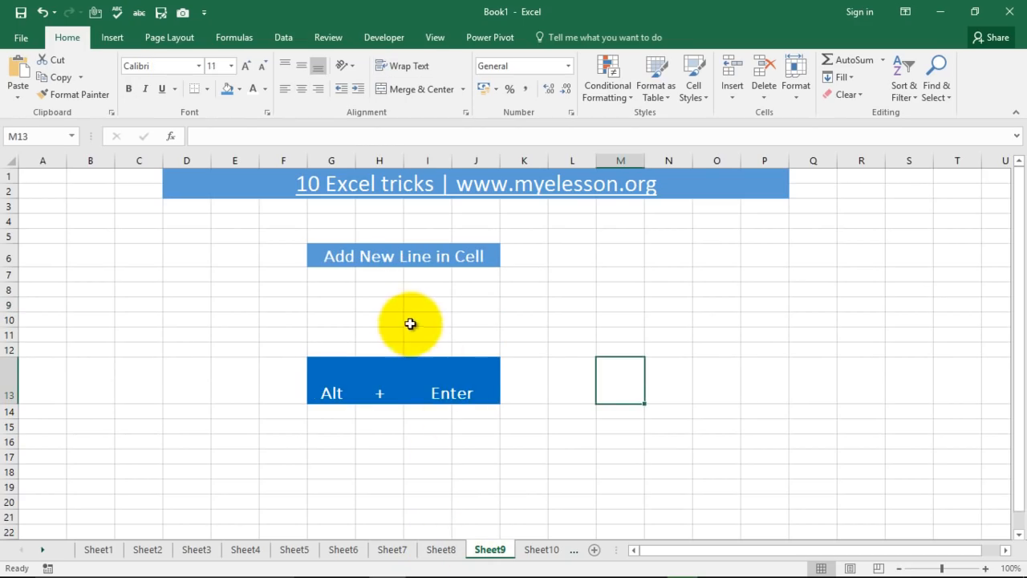
Enter the letter A in cell H9 of the Add New Line in Cell sheet.
{"action": "left_click", "coordinate": [383, 307]}
{"action": "type", "text": "A"}
{"action": "key", "text": "Return"}
{"action": "left_click", "coordinate": [382, 308]}
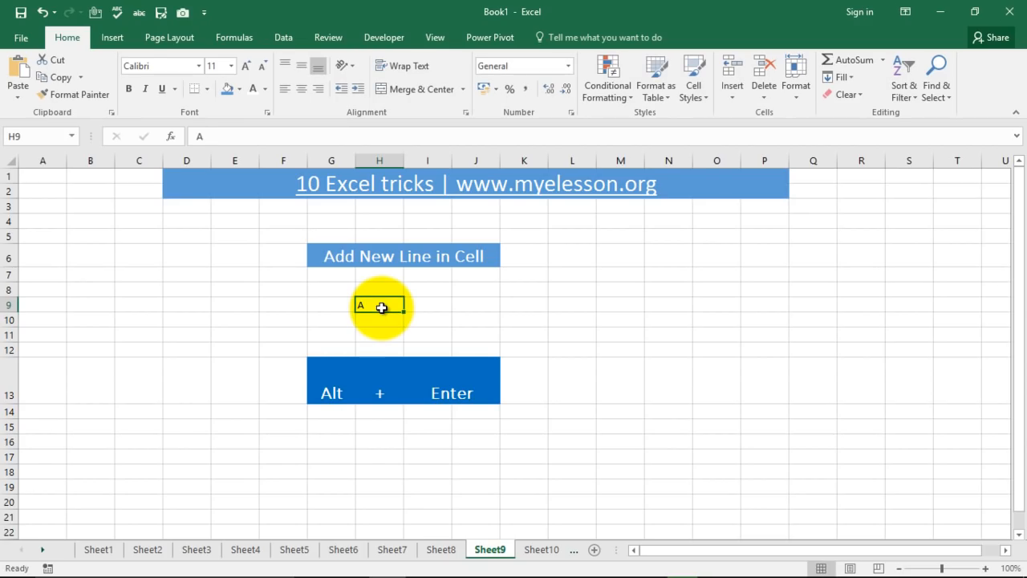
{"action": "double_click", "coordinate": [381, 306]}
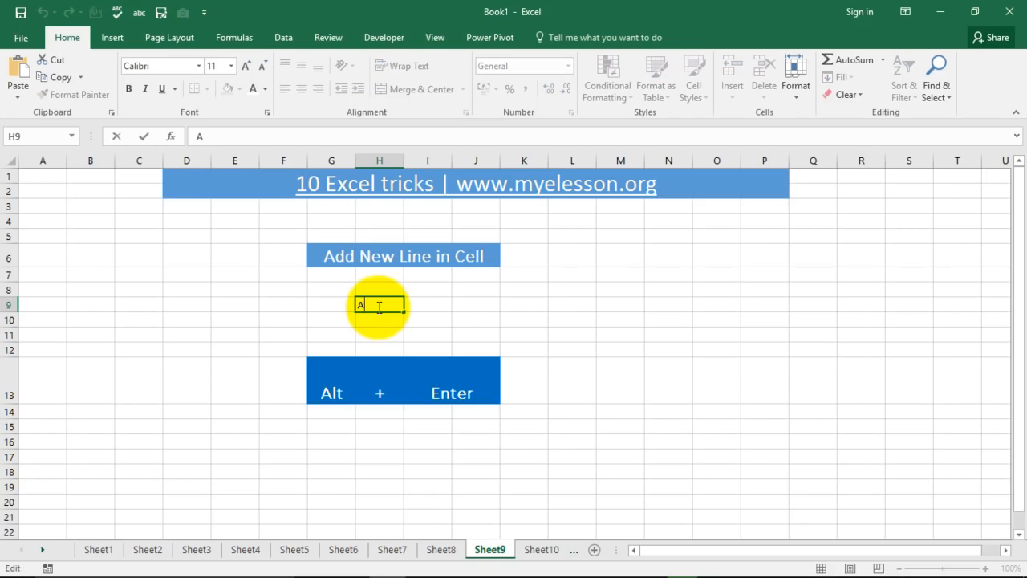
{"action": "key", "text": "Escape"}
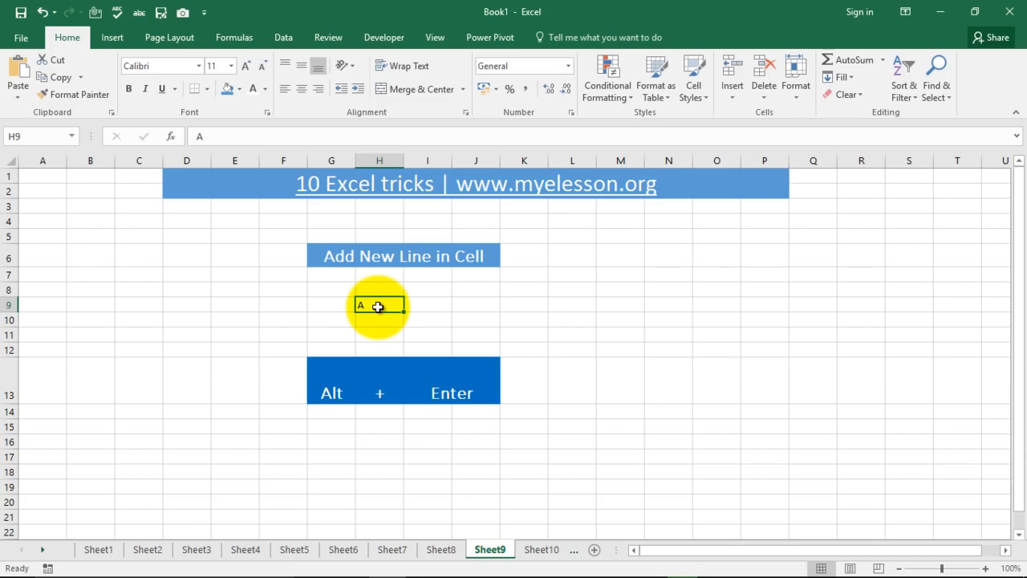
Add B and C as separate lines inside H9 with Alt+Enter, then go to Sheet10.
{"action": "double_click", "coordinate": [377, 307]}
{"action": "key", "text": "alt+Return"}
{"action": "type", "text": "B"}
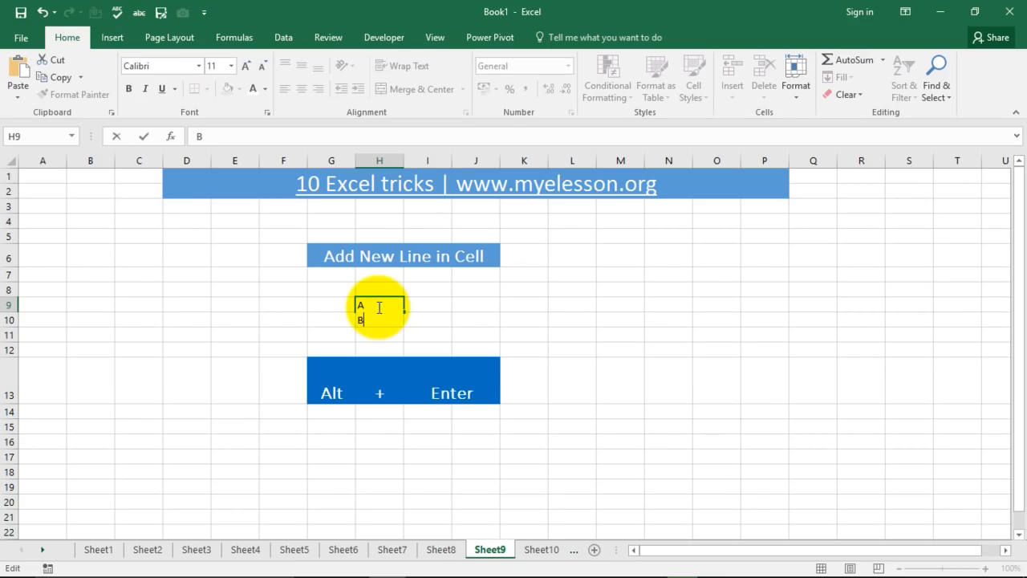
{"action": "key", "text": "alt+Return"}
{"action": "type", "text": "C"}
{"action": "key", "text": "Return"}
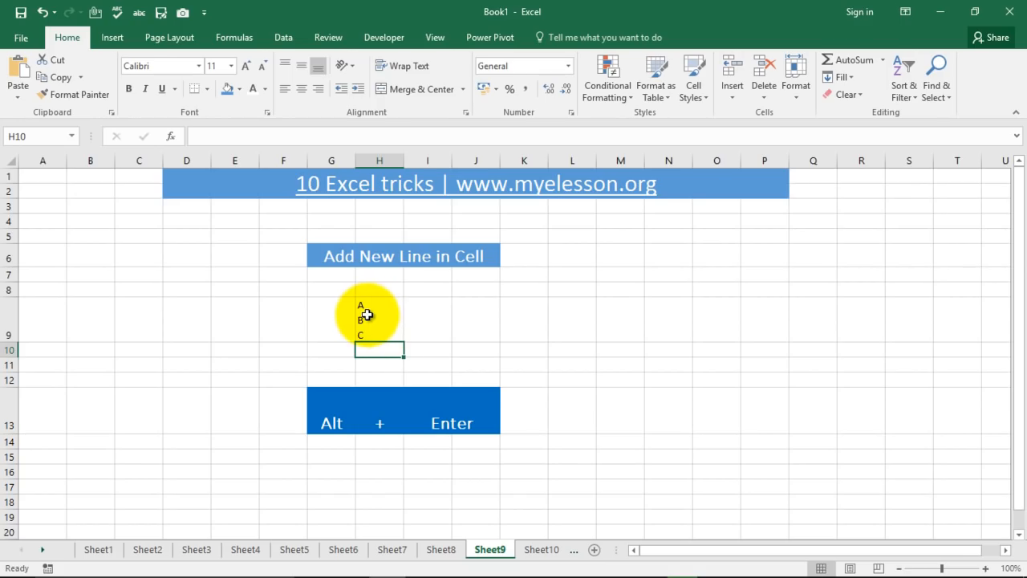
{"action": "left_click", "coordinate": [540, 550]}
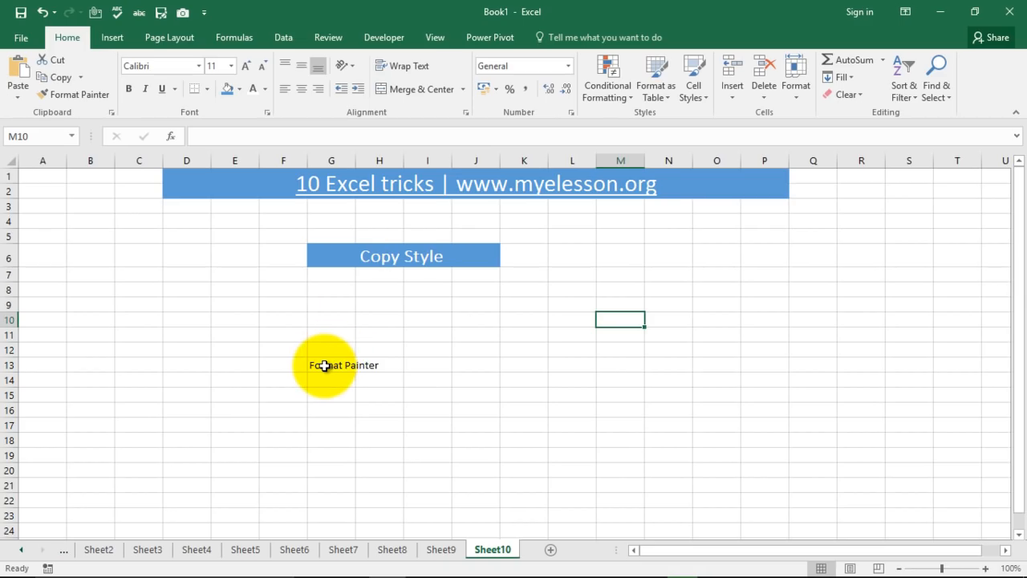
Pick up the Copy Style header's formatting with Format Painter and apply it to the row 13 text.
{"action": "left_click", "coordinate": [338, 256]}
{"action": "left_click", "coordinate": [87, 95]}
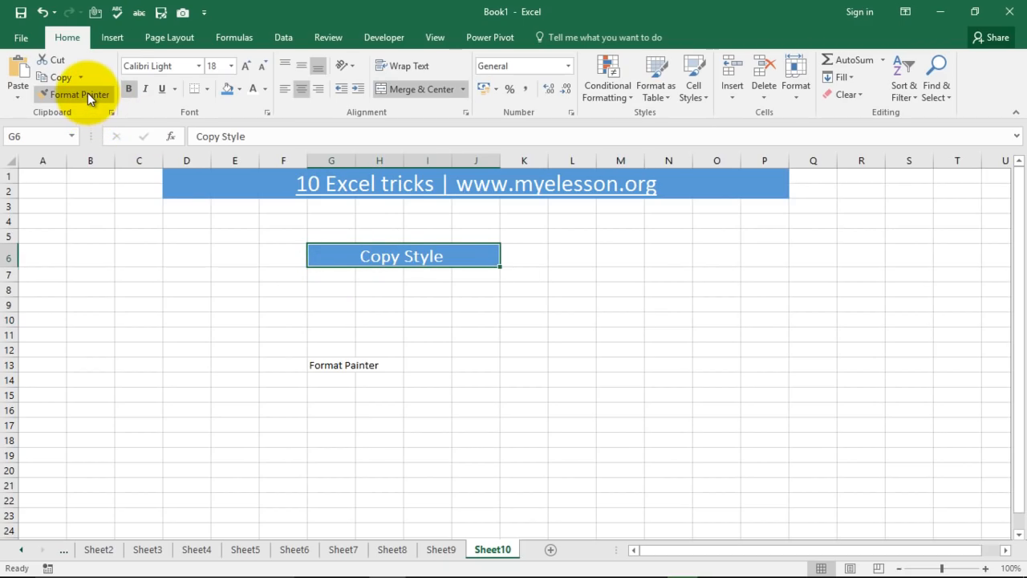
{"action": "left_click", "coordinate": [87, 94]}
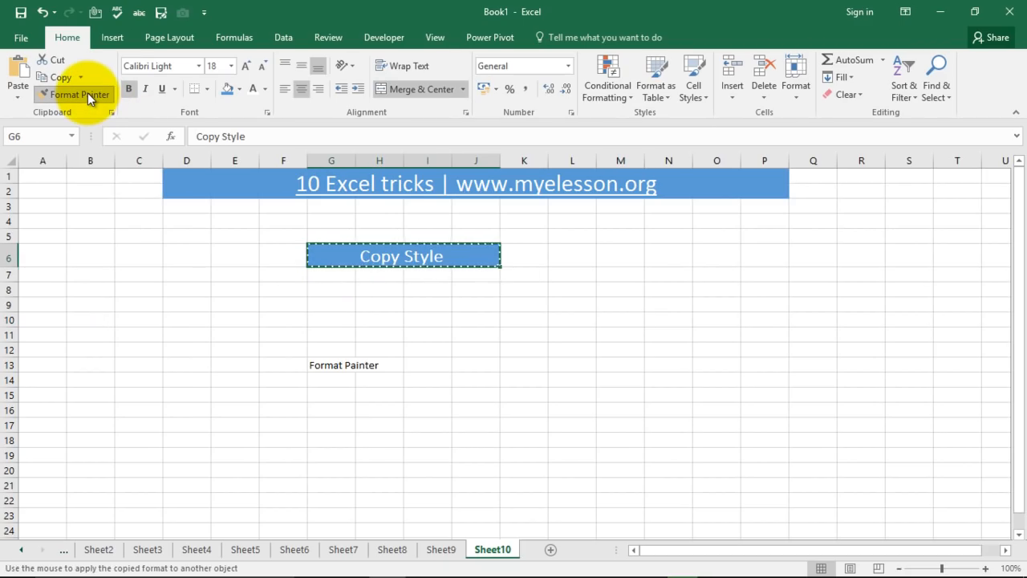
{"action": "left_click", "coordinate": [321, 361]}
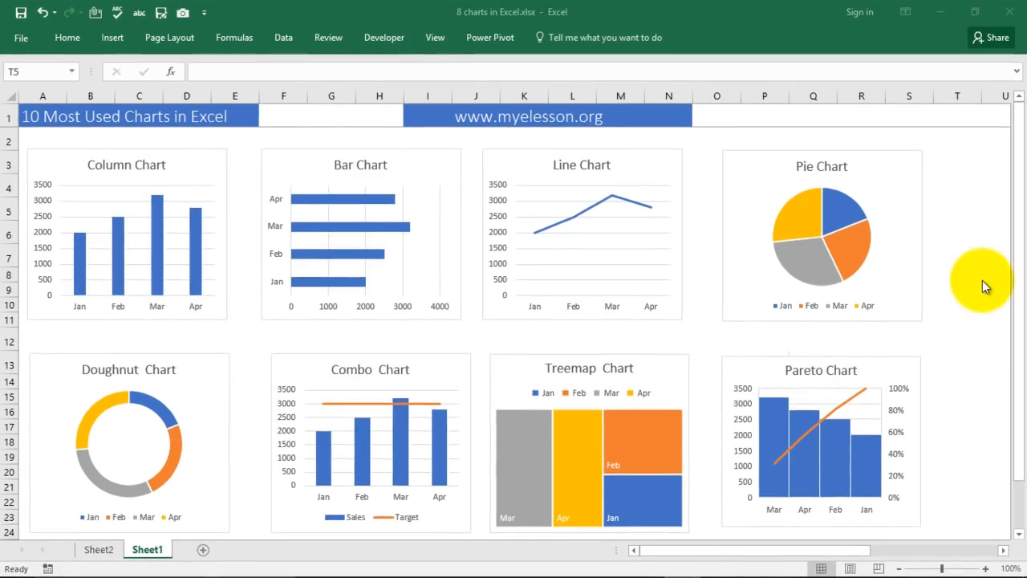
Move across Sheet1 of 8 charts in Excel to show the Month, Sales and Target tables.
{"action": "left_click_drag", "start_coordinate": [1016, 265], "coordinate": [1002, 357]}
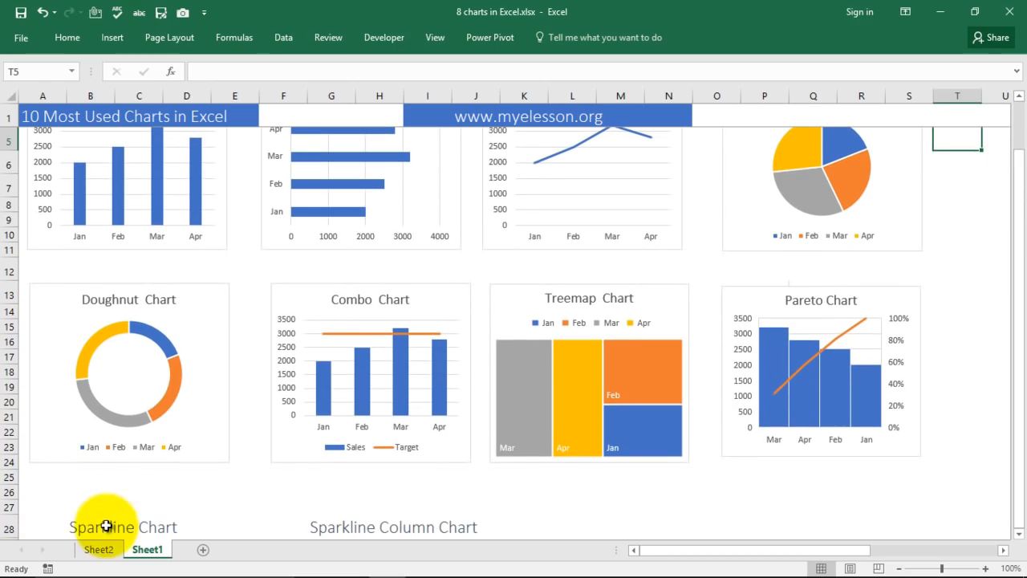
{"action": "left_click", "coordinate": [105, 527]}
{"action": "left_click", "coordinate": [371, 530]}
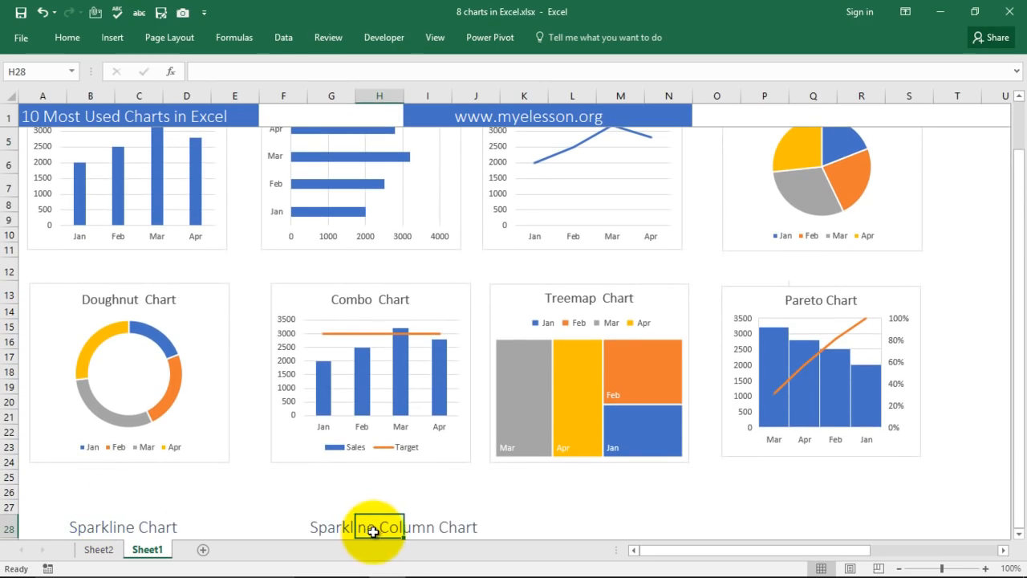
{"action": "scroll", "coordinate": [437, 437], "scroll_direction": "up", "scroll_amount": 1}
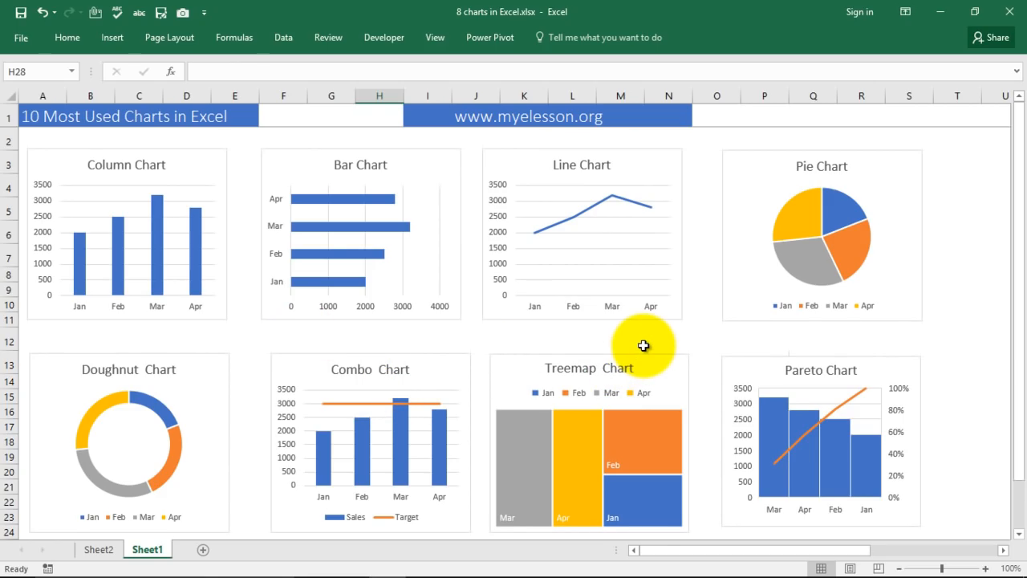
{"action": "key", "text": "Right"}
{"action": "key", "text": "Right"}
{"action": "key", "text": "Right"}
{"action": "key", "text": "Right"}
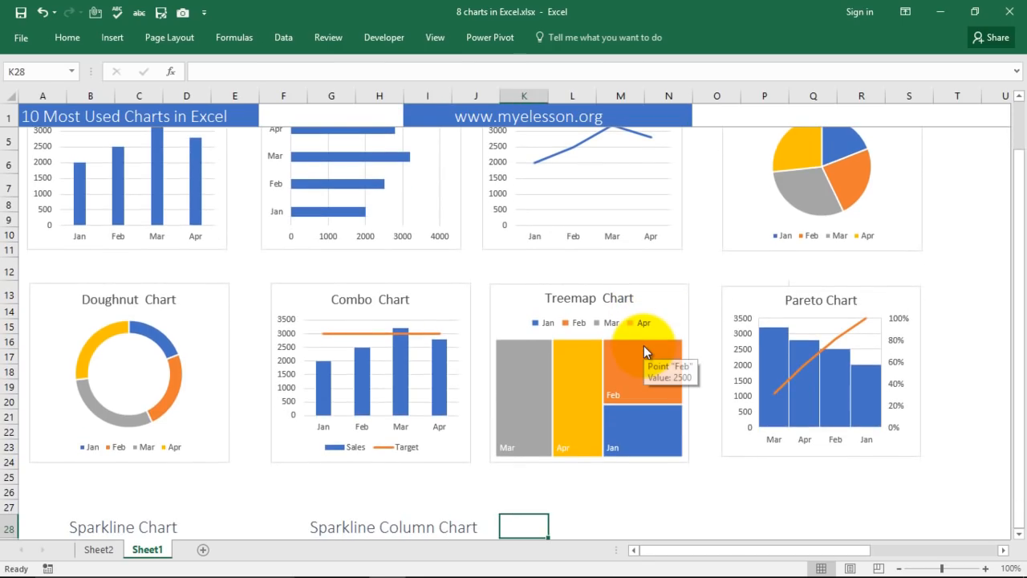
{"action": "key", "text": "Right"}
{"action": "key", "text": "Right"}
{"action": "key", "text": "Right"}
{"action": "key", "text": "Right"}
{"action": "key", "text": "Right"}
{"action": "key", "text": "Right"}
{"action": "key", "text": "Right"}
{"action": "key", "text": "Right"}
{"action": "key", "text": "Right"}
{"action": "key", "text": "Right"}
{"action": "key", "text": "Right"}
{"action": "key", "text": "Right"}
{"action": "key", "text": "Right"}
{"action": "key", "text": "Right"}
{"action": "key", "text": "Right"}
{"action": "key", "text": "Right"}
{"action": "key", "text": "Right"}
{"action": "key", "text": "Right"}
{"action": "key", "text": "Right"}
{"action": "key", "text": "Right"}
{"action": "key", "text": "Up"}
{"action": "key", "text": "Up"}
{"action": "key", "text": "Up"}
{"action": "key", "text": "Up"}
{"action": "key", "text": "Up"}
{"action": "key", "text": "Up"}
{"action": "key", "text": "Up"}
{"action": "key", "text": "Up"}
{"action": "key", "text": "Up"}
{"action": "key", "text": "Up"}
{"action": "key", "text": "Up"}
{"action": "key", "text": "Up"}
{"action": "key", "text": "Up"}
{"action": "key", "text": "Up"}
{"action": "key", "text": "Up"}
{"action": "key", "text": "Up"}
{"action": "key", "text": "Up"}
{"action": "key", "text": "Up"}
{"action": "key", "text": "Up"}
{"action": "key", "text": "Up"}
{"action": "key", "text": "Up"}
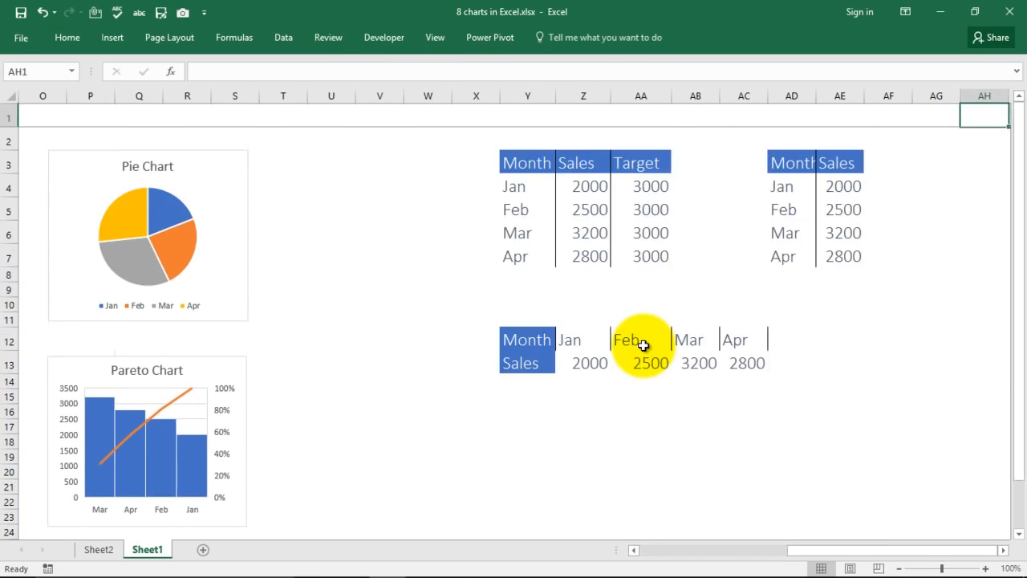
{"action": "key", "text": "Right"}
{"action": "key", "text": "Right"}
{"action": "key", "text": "Right"}
{"action": "key", "text": "Right"}
{"action": "key", "text": "Right"}
{"action": "key", "text": "Right"}
{"action": "key", "text": "Right"}
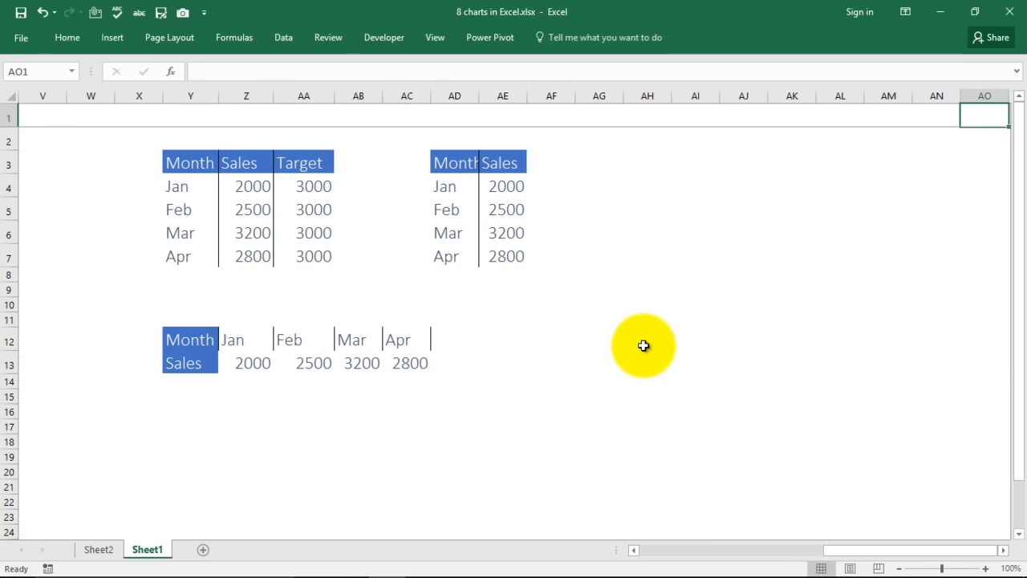
{"action": "key", "text": "Right"}
{"action": "key", "text": "Right"}
{"action": "key", "text": "Right"}
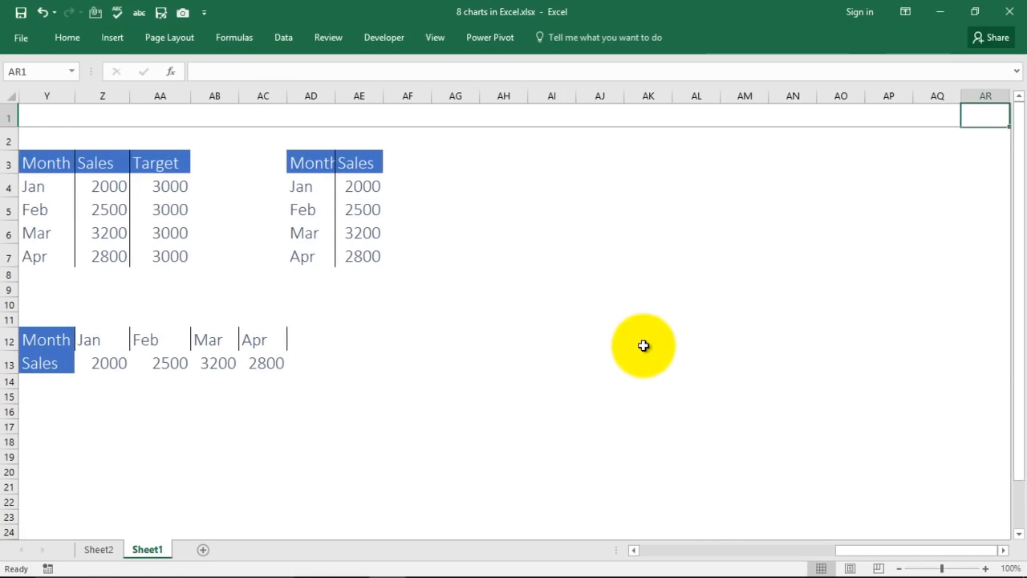
Select the Jan–Apr Month and Sales data and insert a Clustered Column chart.
{"action": "left_click", "coordinate": [36, 162]}
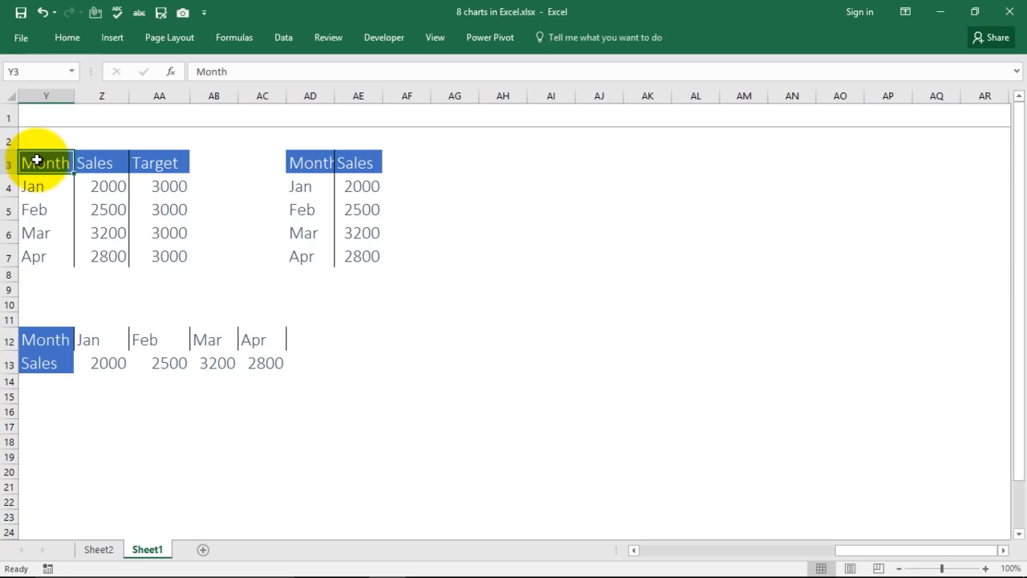
{"action": "left_click_drag", "start_coordinate": [37, 163], "coordinate": [88, 255]}
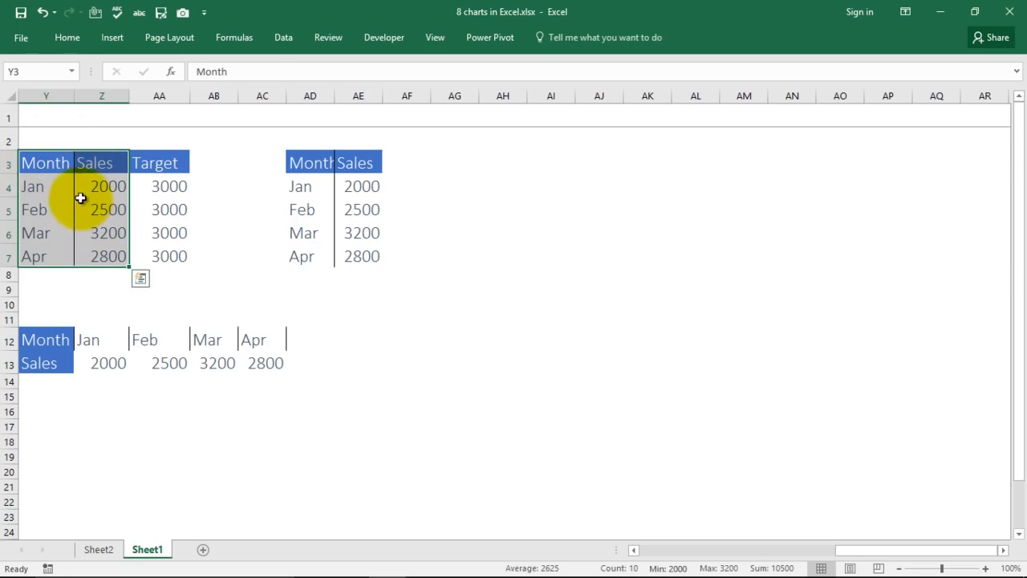
{"action": "left_click", "coordinate": [78, 36]}
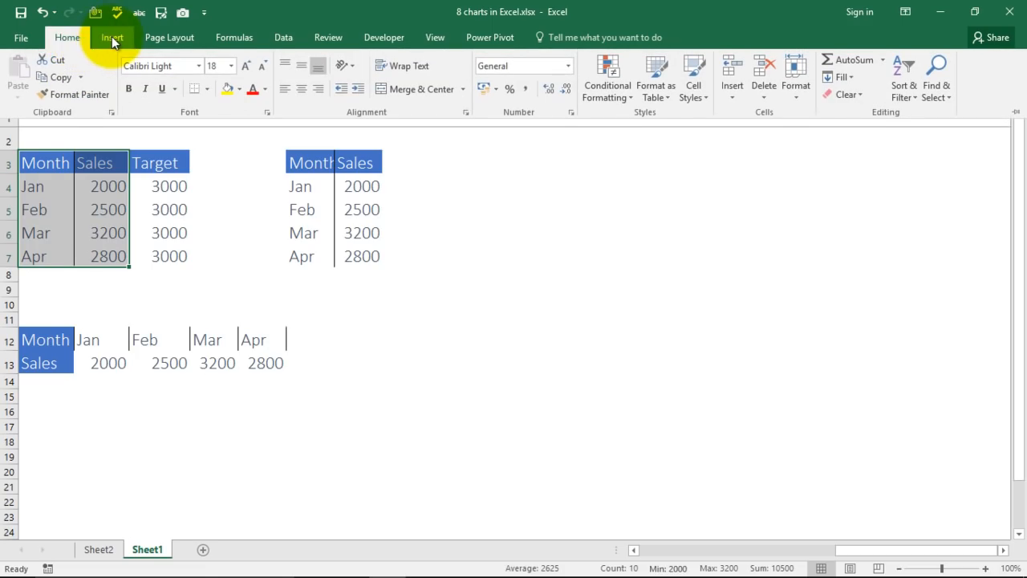
{"action": "left_click", "coordinate": [110, 37]}
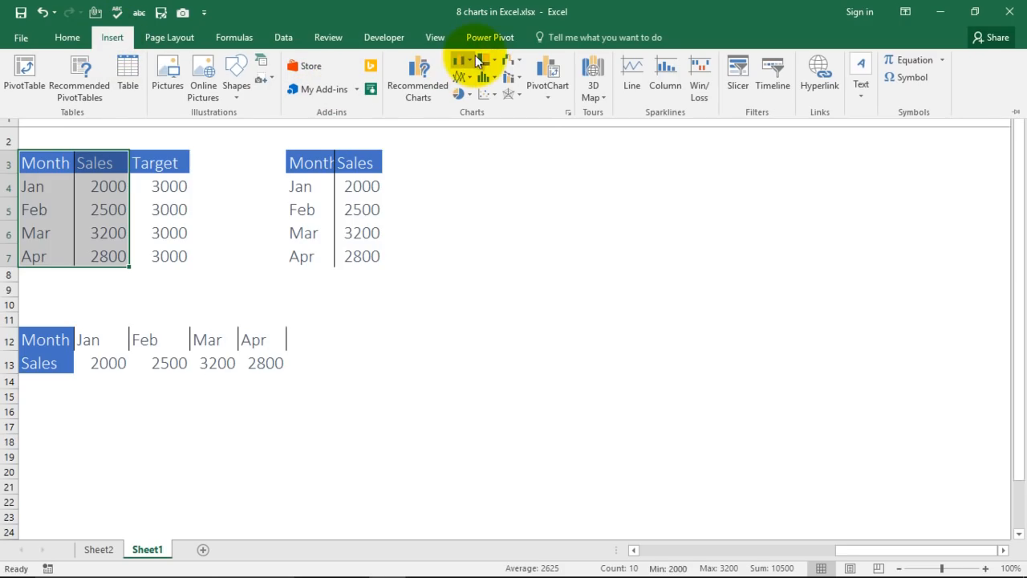
{"action": "left_click", "coordinate": [469, 59]}
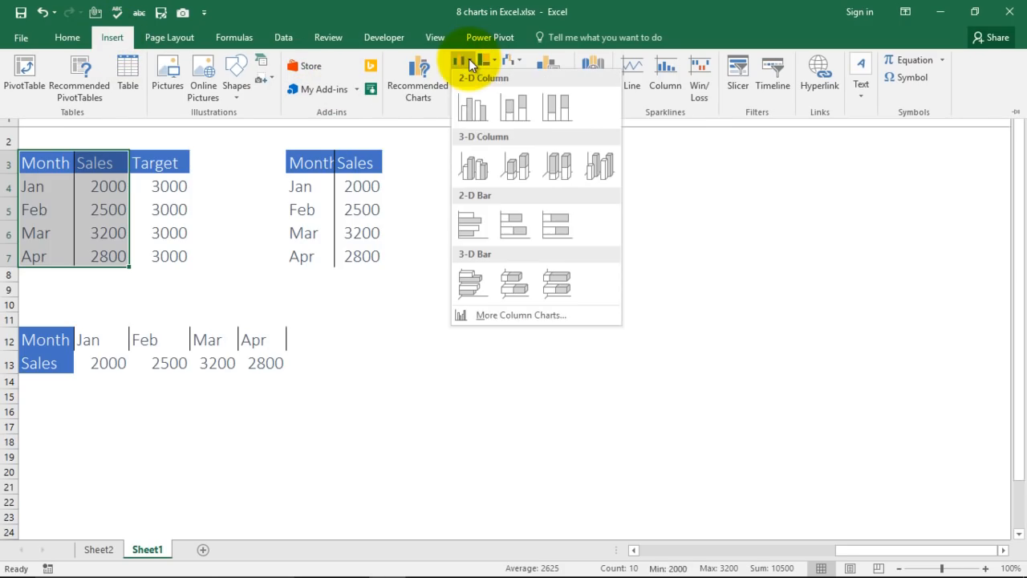
{"action": "left_click", "coordinate": [474, 108]}
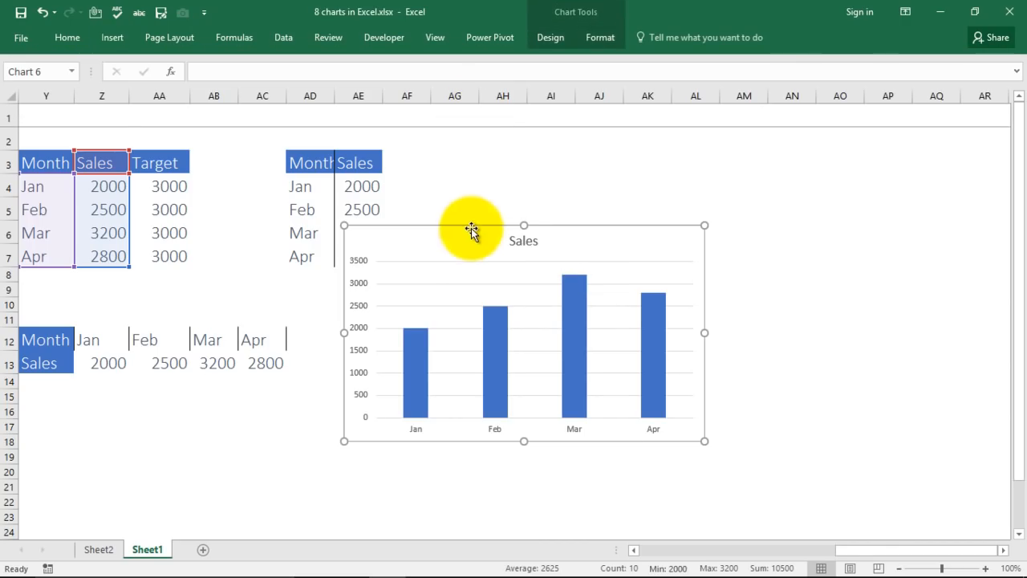
Position the new Sales chart beside the data tables.
{"action": "left_click_drag", "start_coordinate": [471, 237], "coordinate": [570, 186]}
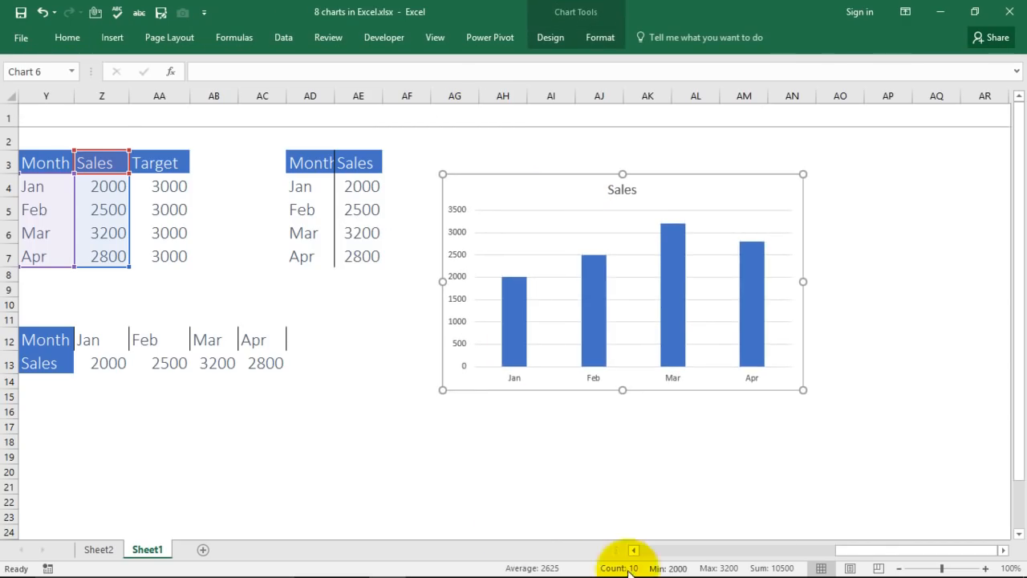
{"action": "left_click_drag", "start_coordinate": [860, 552], "coordinate": [682, 551]}
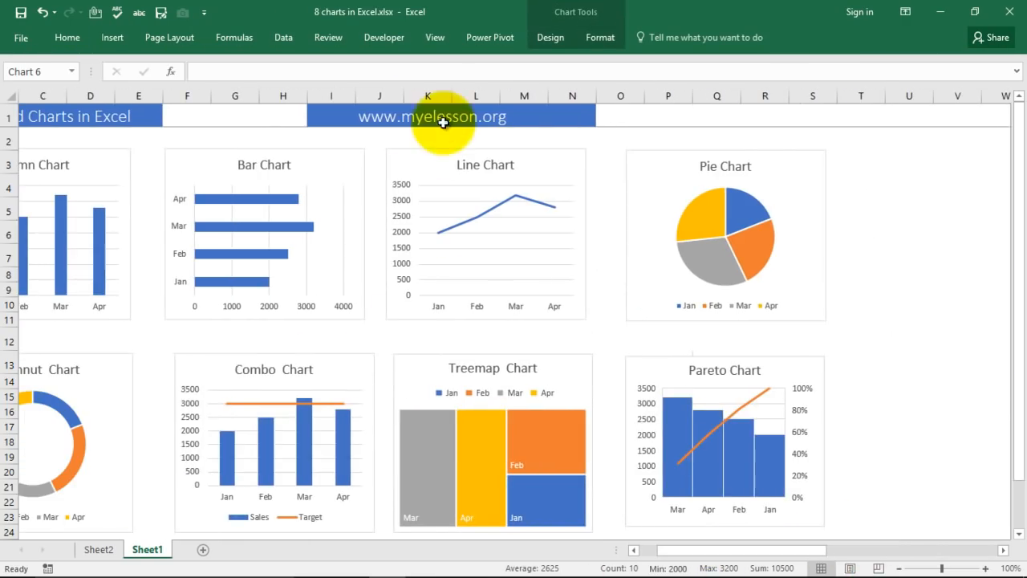
{"action": "left_click_drag", "start_coordinate": [740, 551], "coordinate": [926, 551]}
{"action": "left_click_drag", "start_coordinate": [722, 210], "coordinate": [698, 181]}
Replace the chart title Sales with 'Column Chart'.
{"action": "double_click", "coordinate": [714, 169]}
{"action": "double_click", "coordinate": [715, 170]}
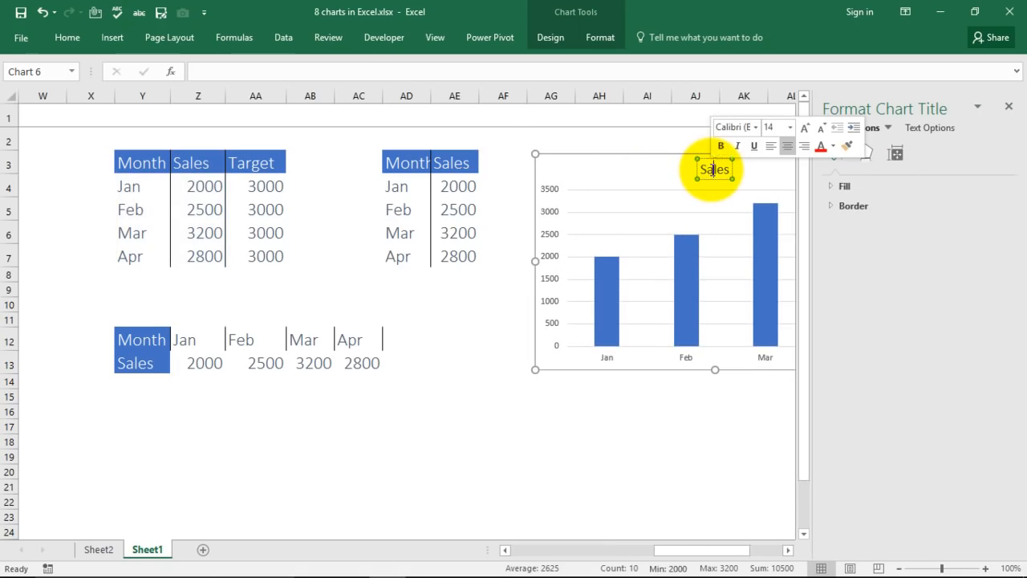
{"action": "key", "text": "Delete"}
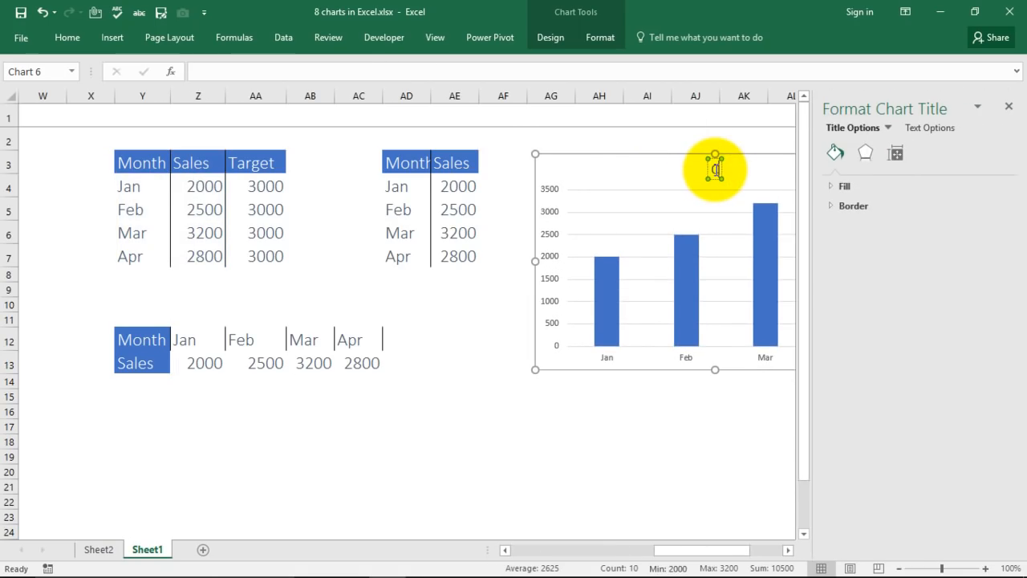
{"action": "type", "text": "Column"}
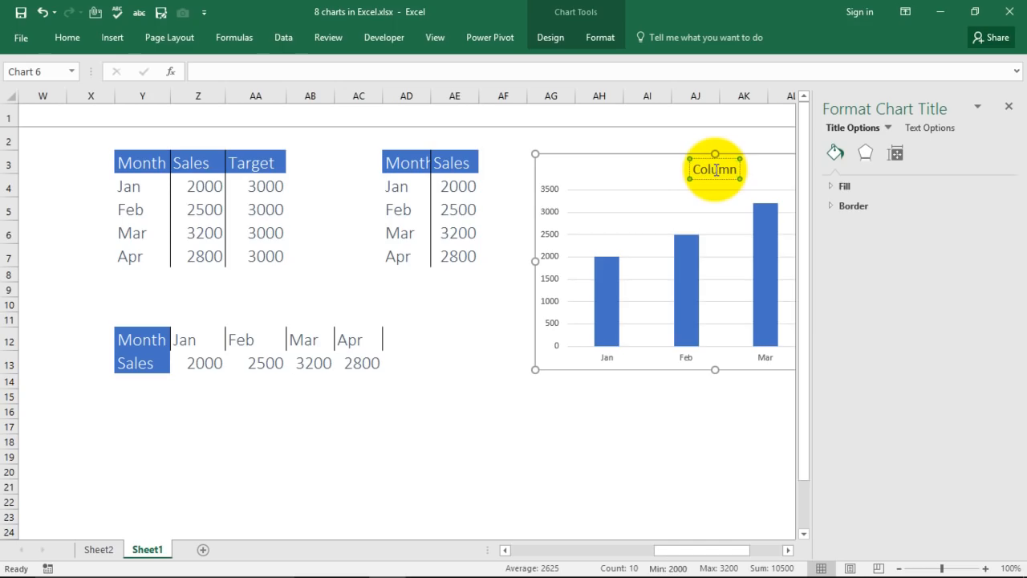
{"action": "type", "text": " Chart"}
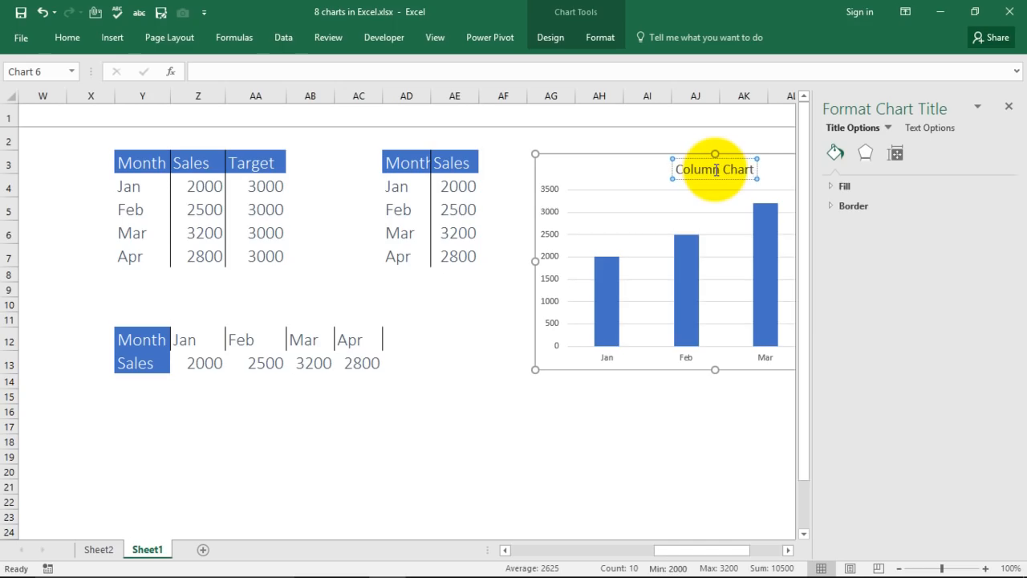
Close the Format Chart Title pane and select the Jan and Feb Month and Sales cells.
{"action": "left_click", "coordinate": [835, 187]}
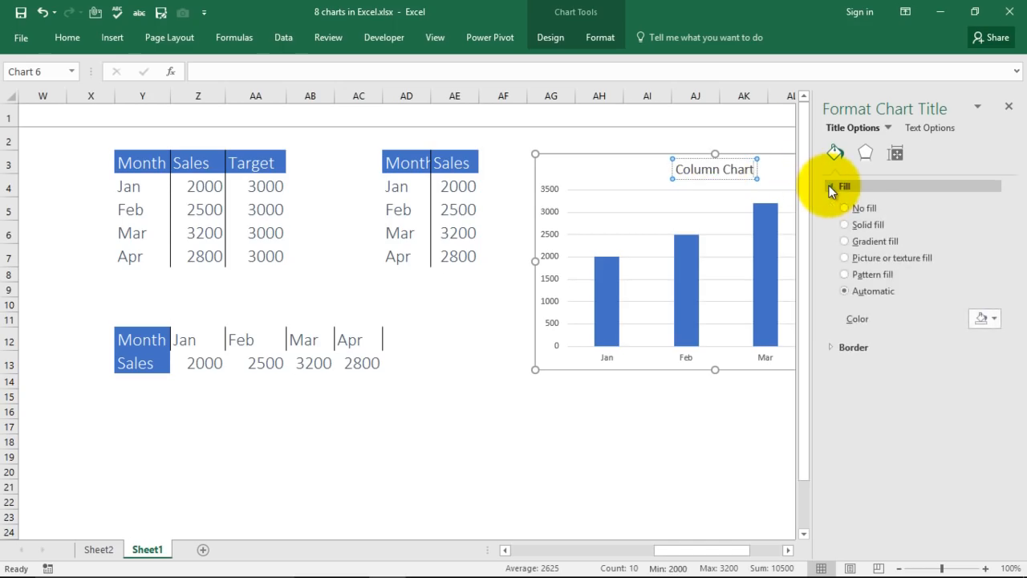
{"action": "left_click", "coordinate": [734, 467]}
{"action": "left_click", "coordinate": [734, 455]}
{"action": "left_click", "coordinate": [1011, 106]}
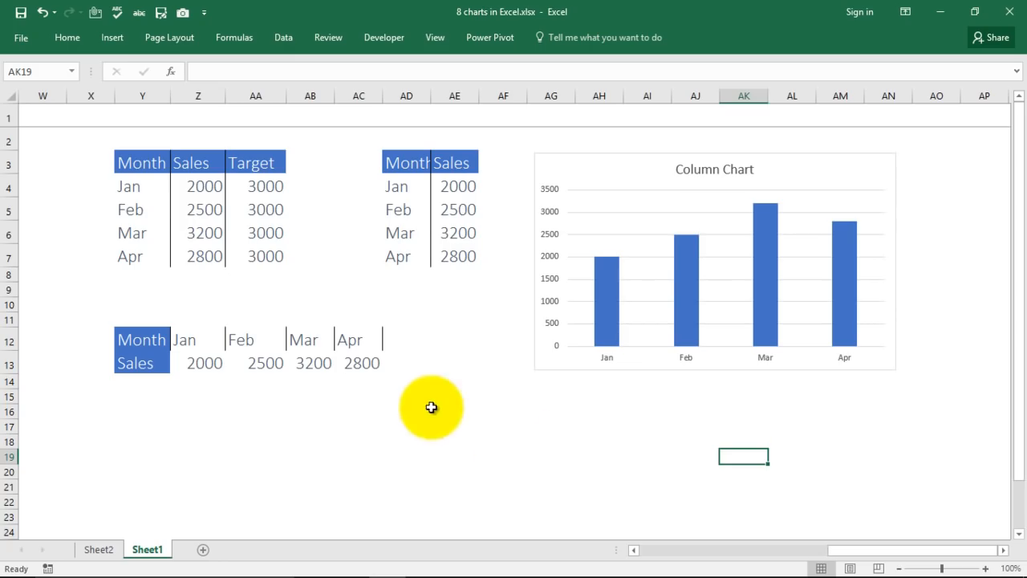
{"action": "left_click_drag", "start_coordinate": [131, 163], "coordinate": [201, 210]}
{"action": "mouse_move", "coordinate": [843, 550]}
{"action": "left_mouse_down"}
{"action": "mouse_move", "coordinate": [657, 553]}
{"action": "mouse_move", "coordinate": [779, 557]}
{"action": "mouse_move", "coordinate": [842, 538]}
{"action": "left_mouse_up"}
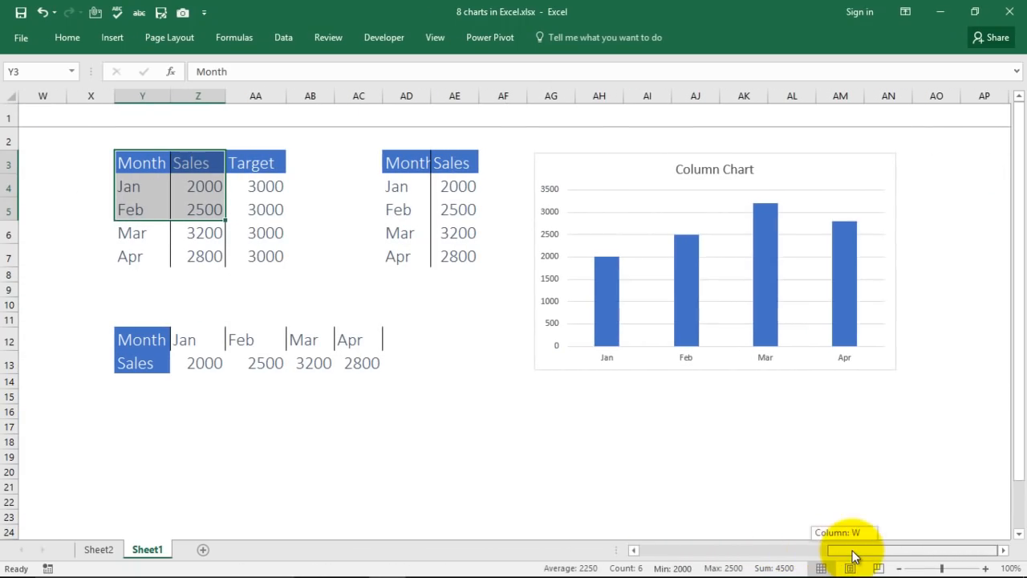
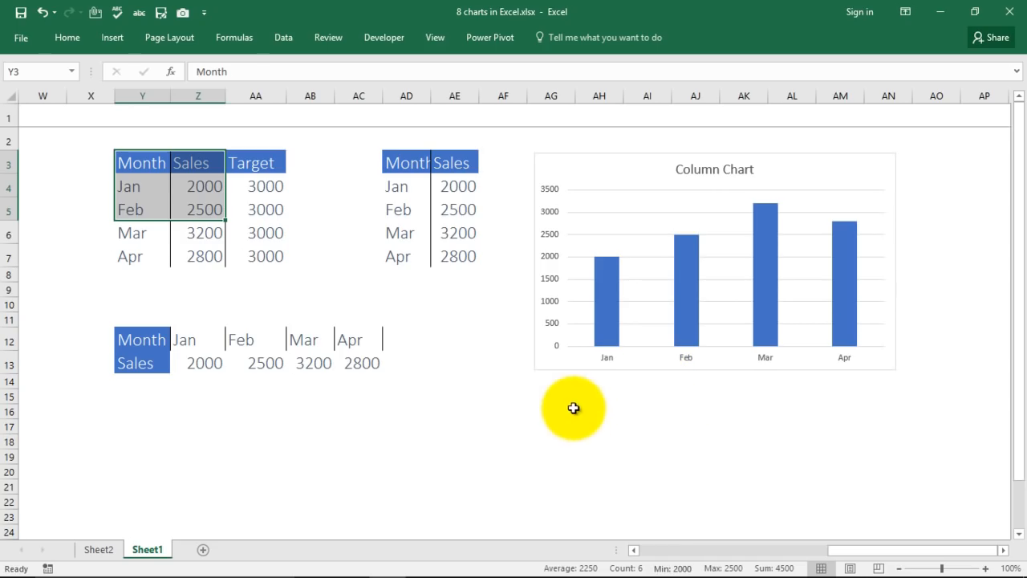
Insert a 2-D clustered bar chart of the Jan–Apr Sales data and place it below the Column Chart.
{"action": "left_click", "coordinate": [618, 440]}
{"action": "left_click_drag", "start_coordinate": [119, 163], "coordinate": [202, 253]}
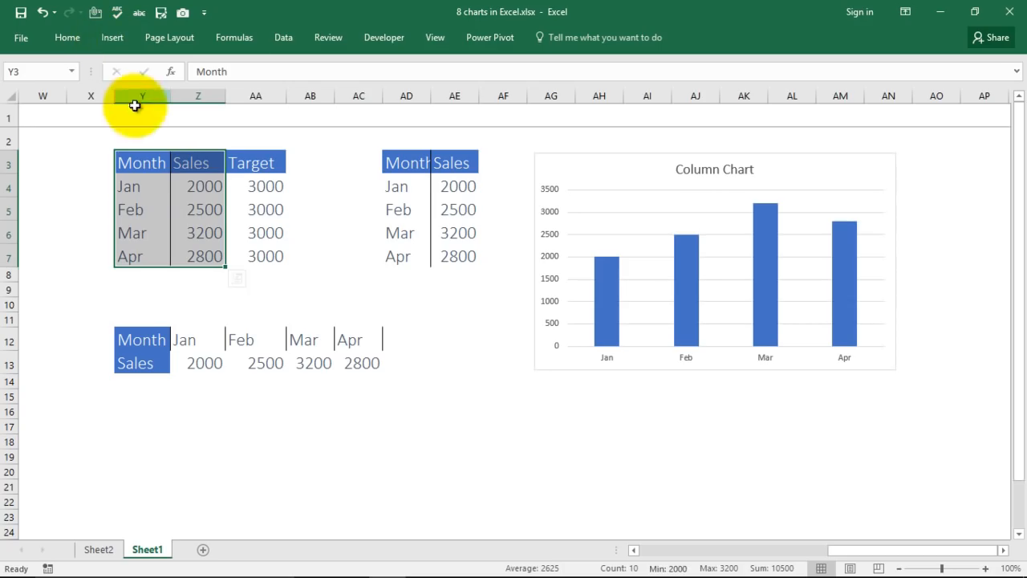
{"action": "left_click", "coordinate": [110, 37]}
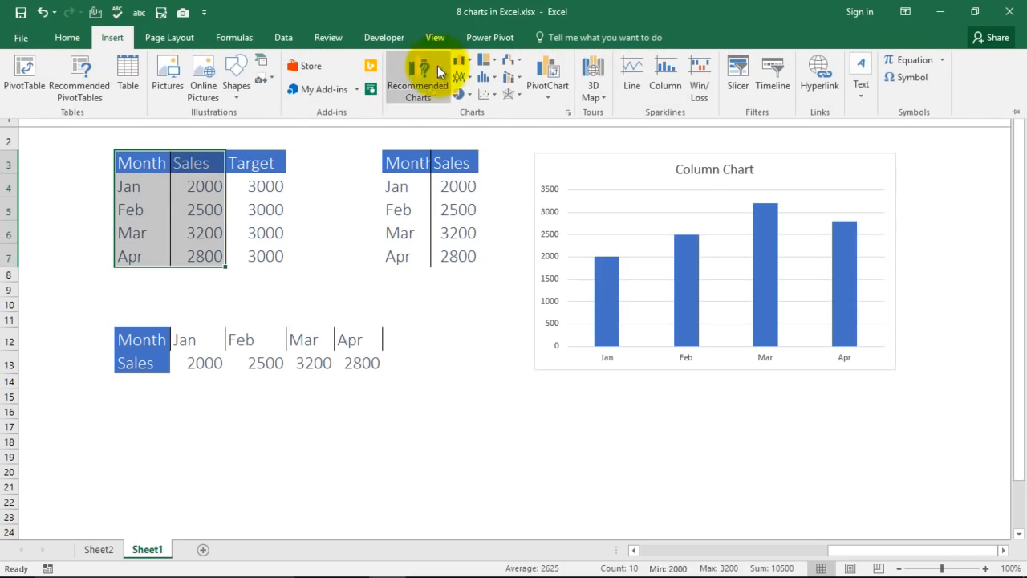
{"action": "left_click", "coordinate": [465, 61]}
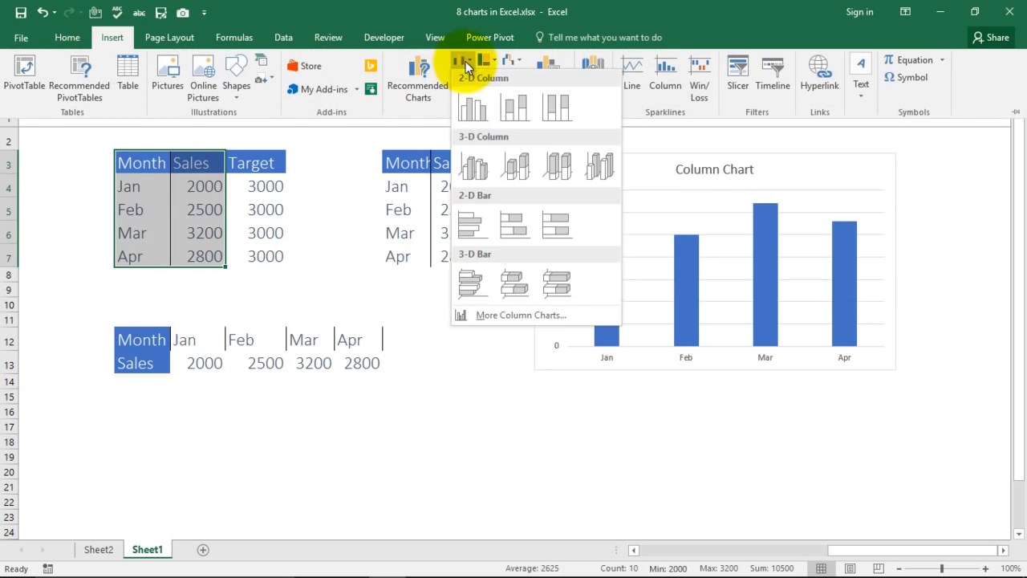
{"action": "left_click", "coordinate": [470, 228]}
{"action": "left_click_drag", "start_coordinate": [591, 236], "coordinate": [783, 398]}
{"action": "scroll", "coordinate": [477, 348], "scroll_direction": "down", "scroll_amount": 4}
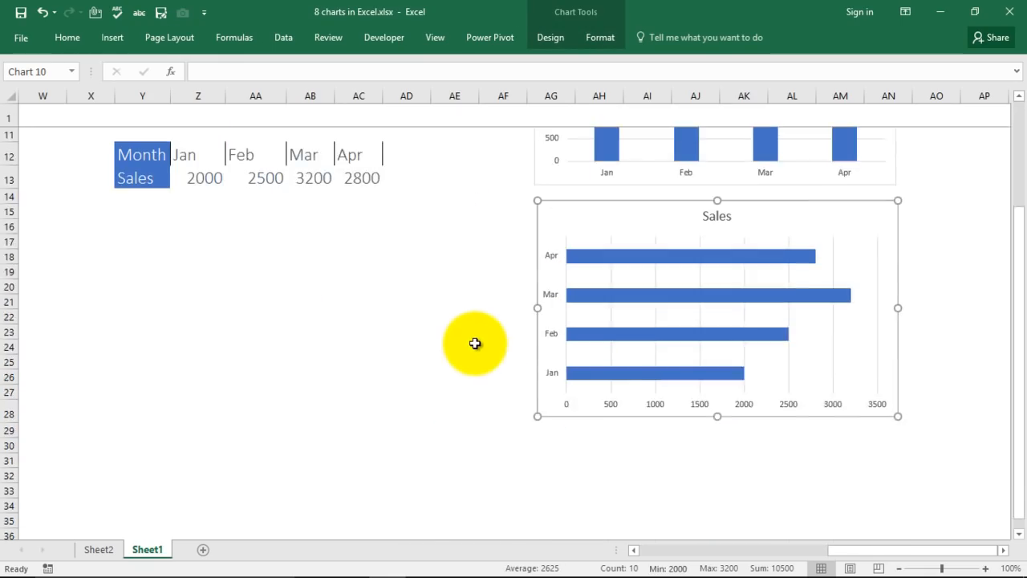
{"action": "scroll", "coordinate": [459, 399], "scroll_direction": "up", "scroll_amount": 2}
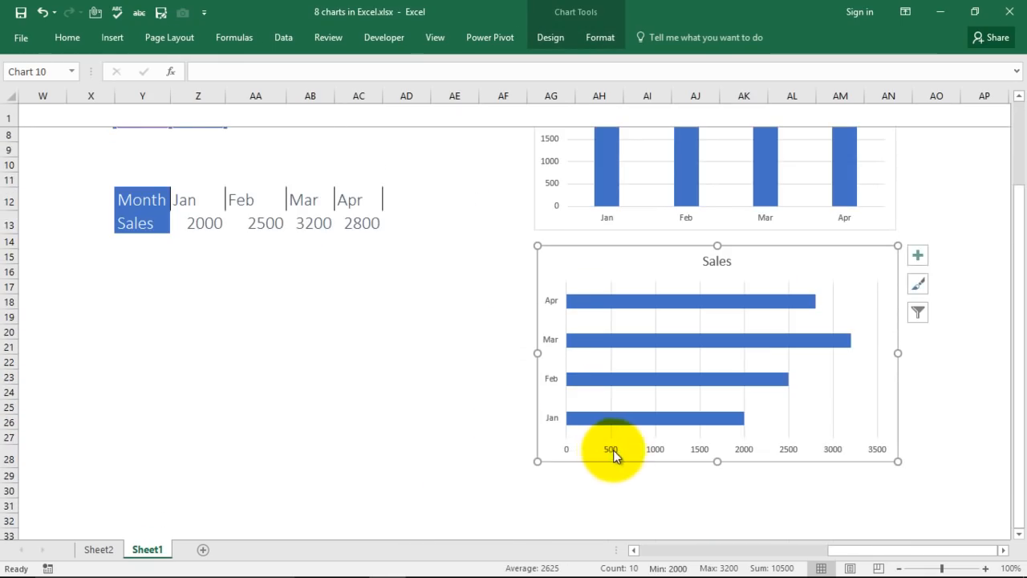
{"action": "left_click", "coordinate": [805, 365]}
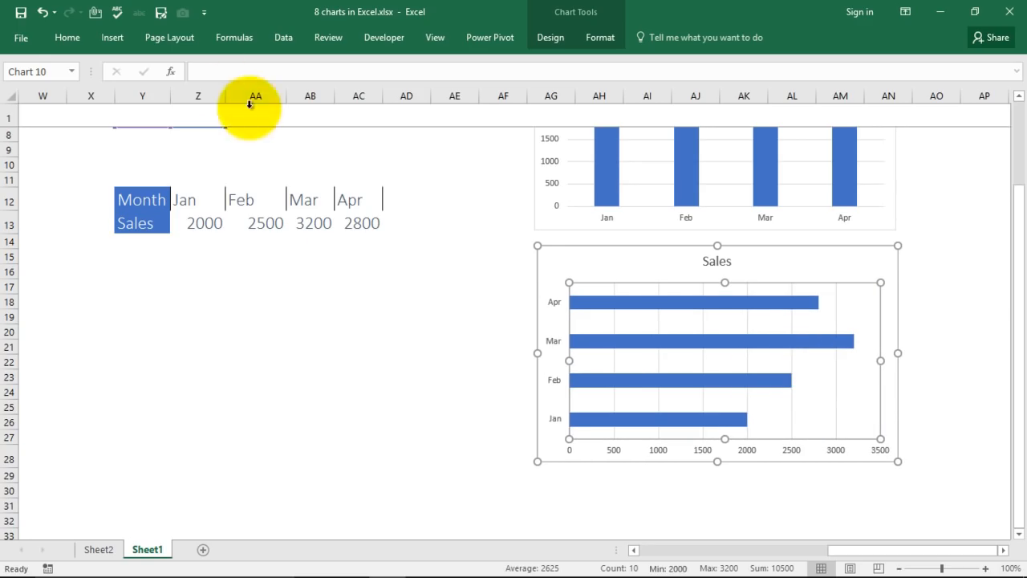
{"action": "left_click", "coordinate": [868, 273]}
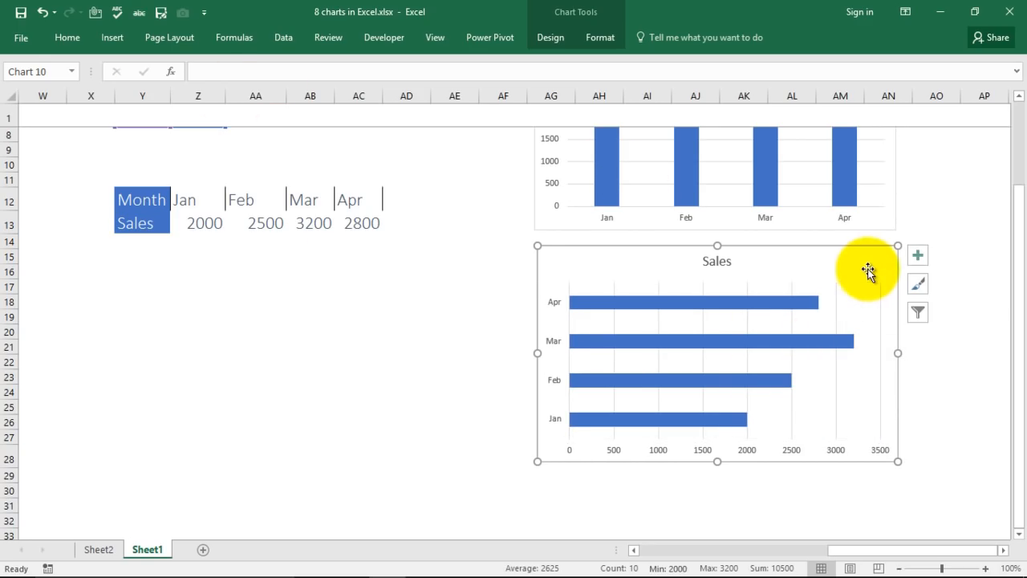
Apply the dark chart style to the Sales bar chart.
{"action": "left_click", "coordinate": [556, 40]}
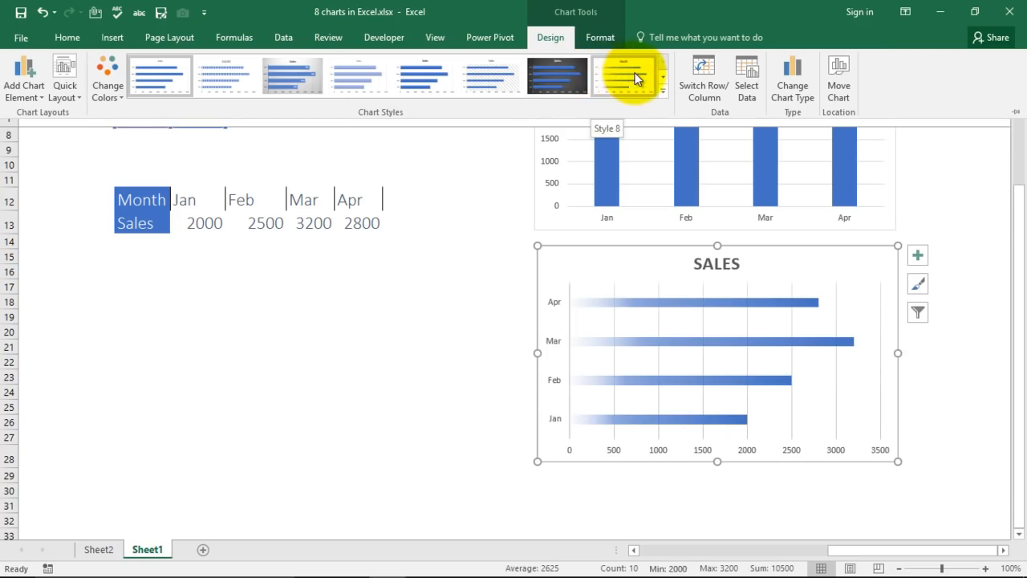
{"action": "left_click", "coordinate": [566, 77]}
{"action": "left_click", "coordinate": [450, 332]}
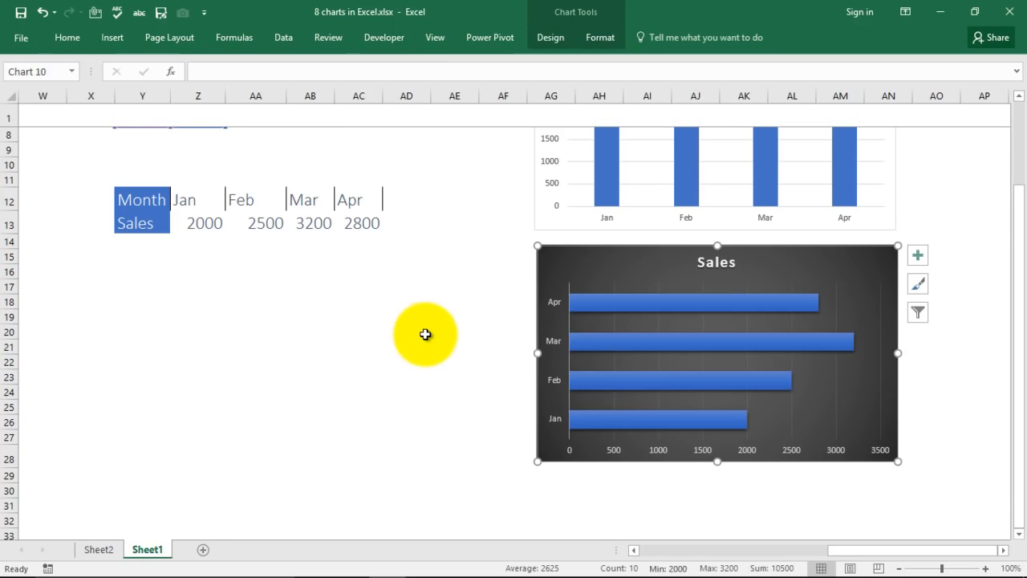
Deselect the bar chart and reselect the Jan–Apr Month and Sales data.
{"action": "scroll", "coordinate": [426, 333], "scroll_direction": "up", "scroll_amount": 3}
{"action": "left_click_drag", "start_coordinate": [857, 553], "coordinate": [811, 562]}
{"action": "left_click", "coordinate": [473, 301]}
{"action": "left_click_drag", "start_coordinate": [376, 164], "coordinate": [454, 253]}
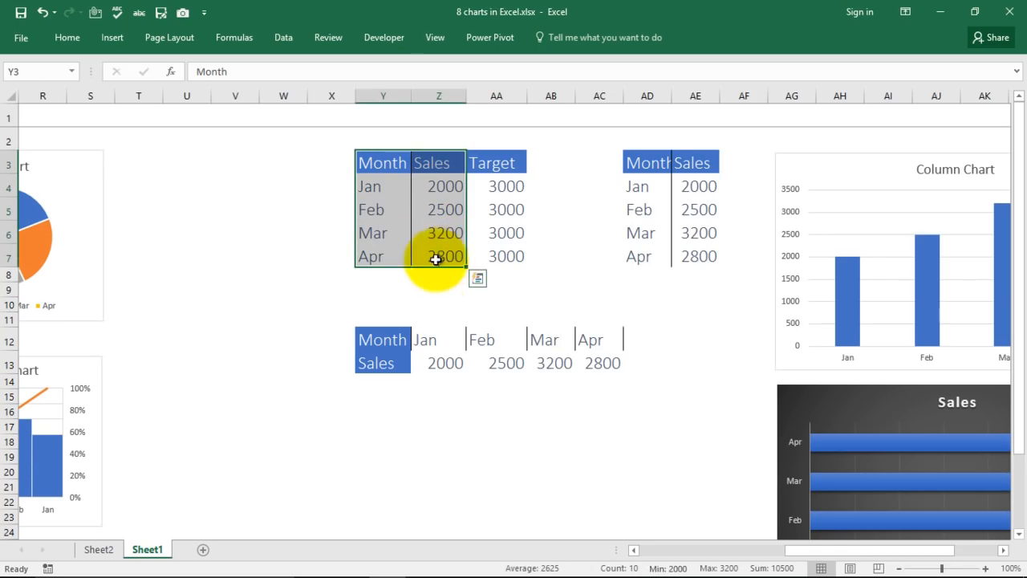
Insert a 2-D line chart of Jan–Apr Sales and, at 70% zoom, place it below the bar chart.
{"action": "left_click", "coordinate": [116, 42]}
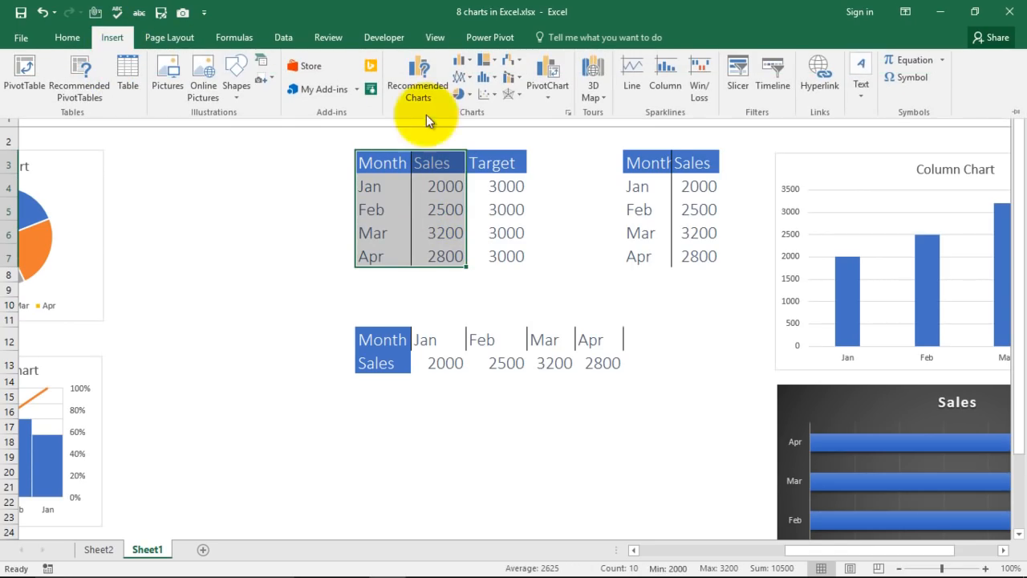
{"action": "left_click", "coordinate": [467, 79]}
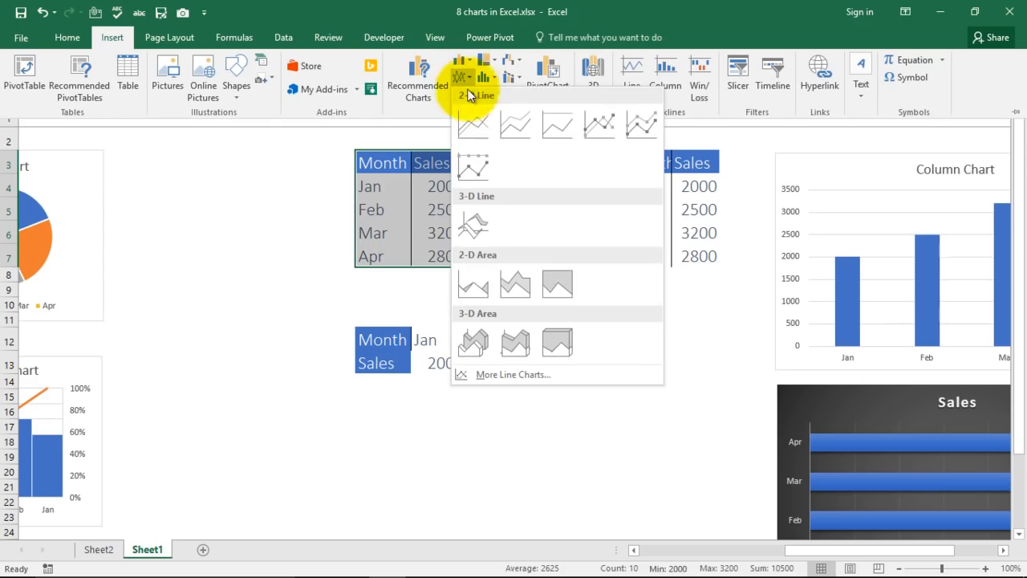
{"action": "left_click", "coordinate": [468, 126]}
{"action": "left_click_drag", "start_coordinate": [585, 248], "coordinate": [894, 539]}
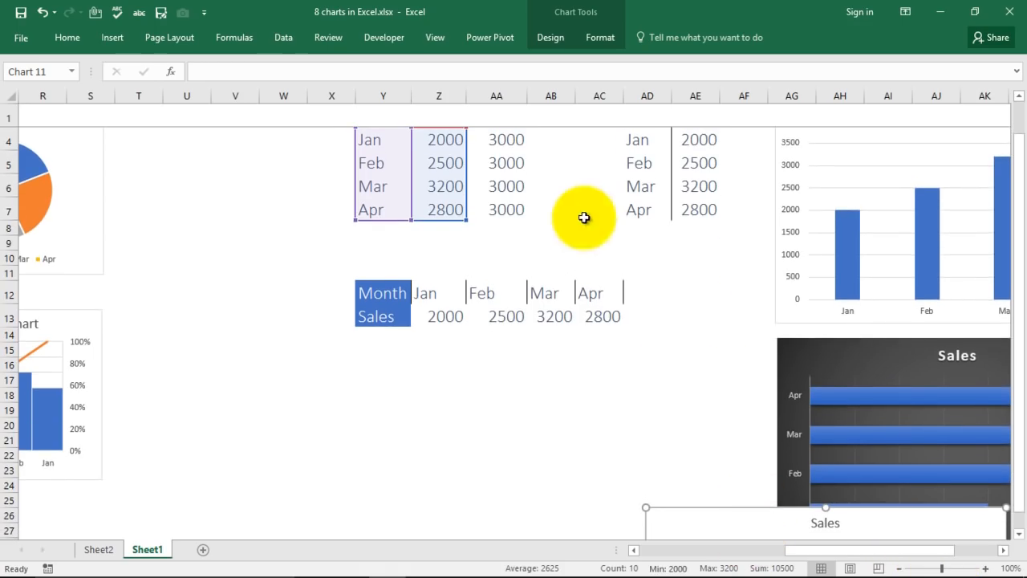
{"action": "scroll", "coordinate": [600, 234], "scroll_direction": "down", "scroll_amount": 6}
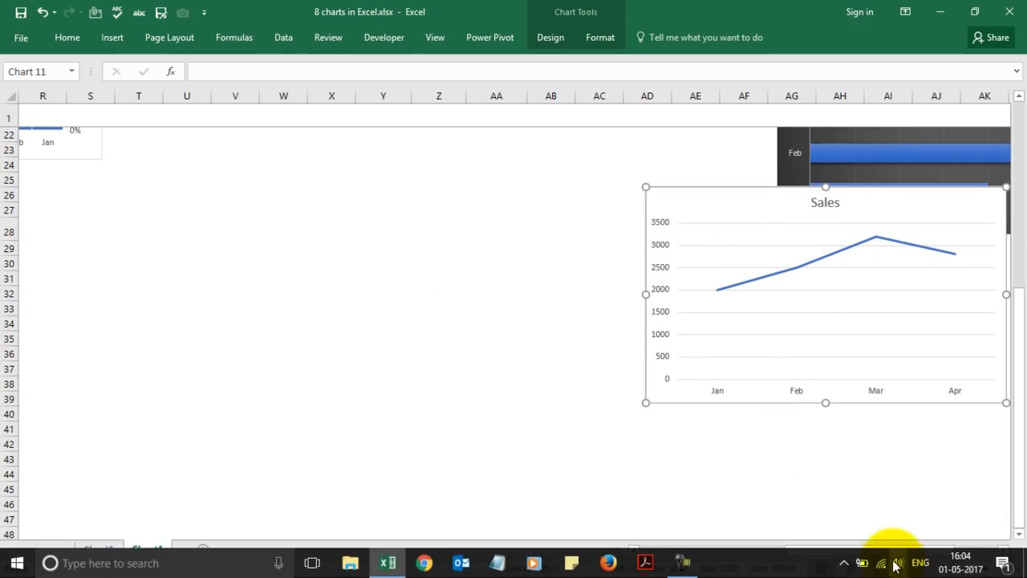
{"action": "left_click", "coordinate": [899, 567]}
{"action": "left_click", "coordinate": [899, 567]}
{"action": "left_click", "coordinate": [899, 567]}
{"action": "left_click_drag", "start_coordinate": [618, 177], "coordinate": [715, 225]}
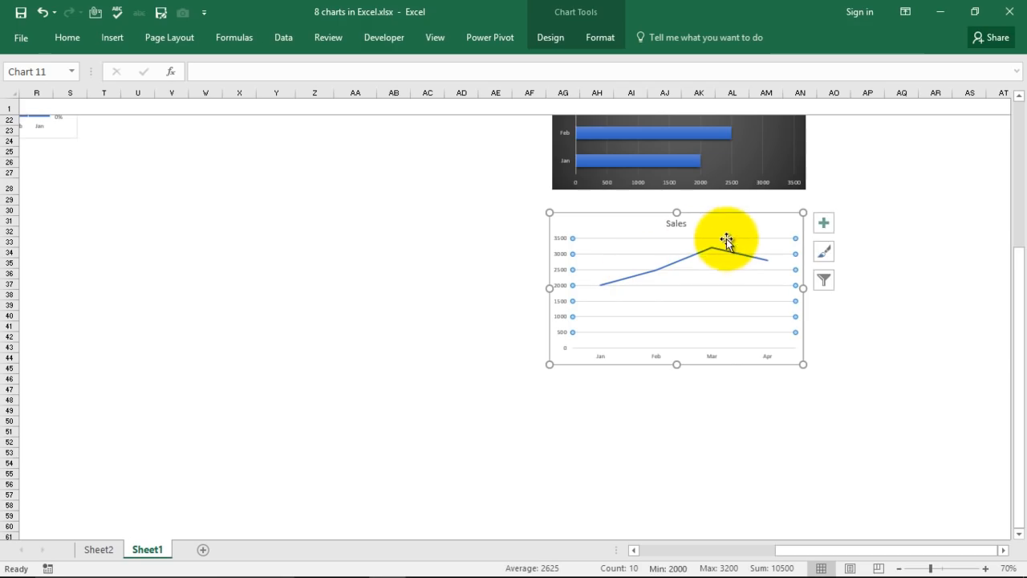
Apply the blue SALES style to the line chart and move its legend to the top.
{"action": "left_click", "coordinate": [828, 255]}
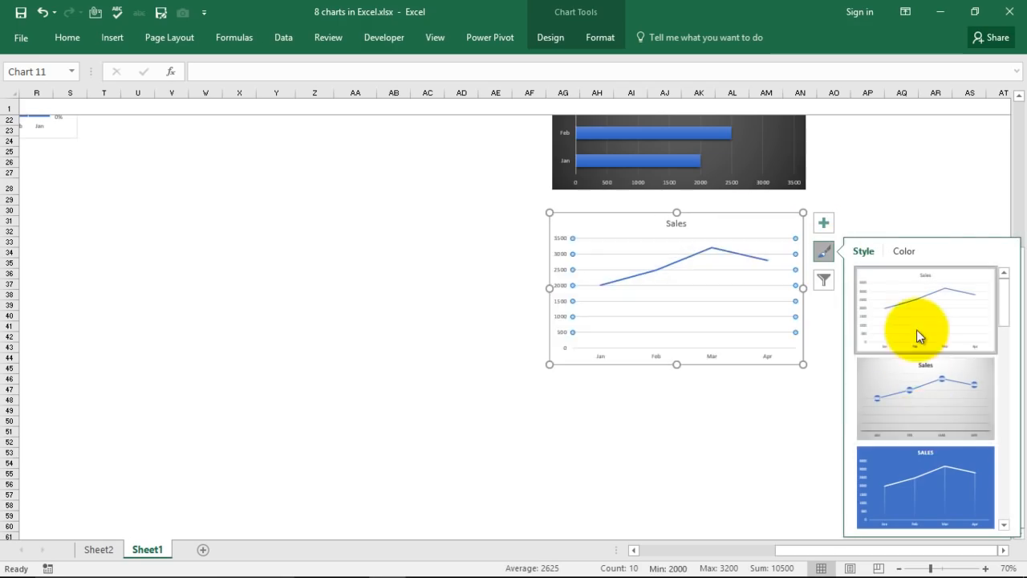
{"action": "left_click", "coordinate": [927, 497]}
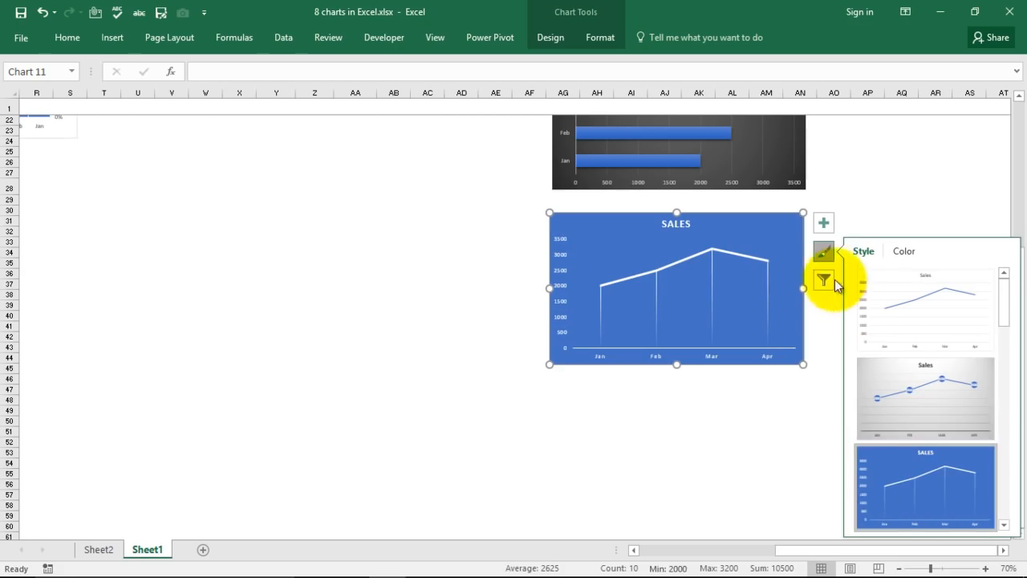
{"action": "left_click", "coordinate": [824, 226]}
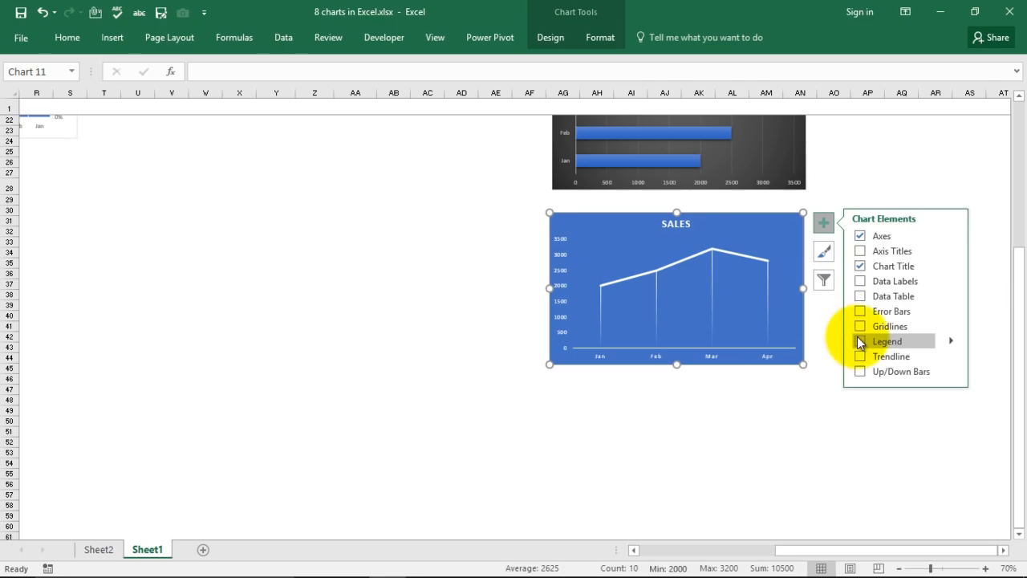
{"action": "left_click", "coordinate": [950, 340]}
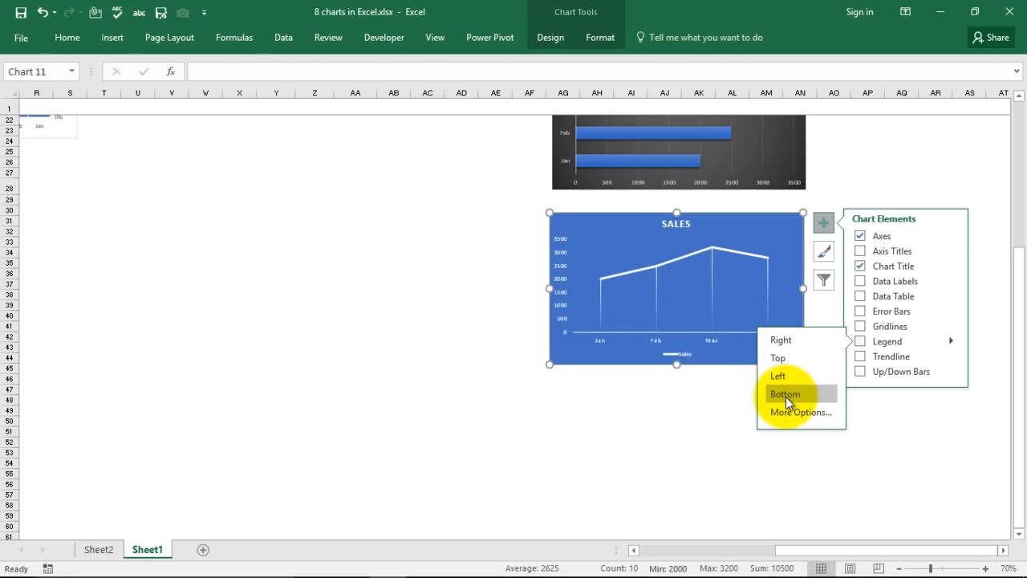
{"action": "left_click", "coordinate": [782, 357]}
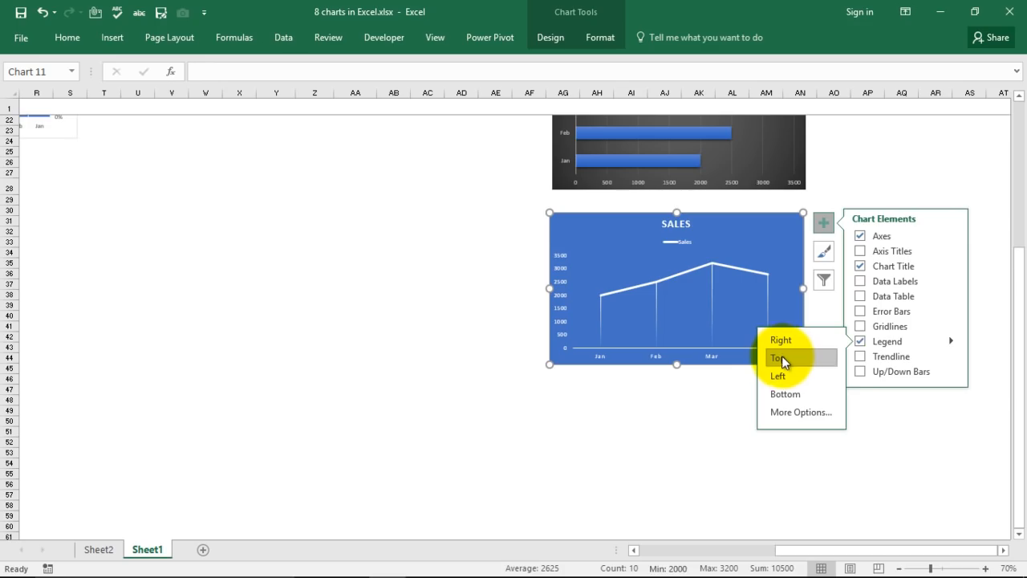
{"action": "left_click", "coordinate": [906, 447]}
Add data labels above each point of the Sales line chart.
{"action": "left_click", "coordinate": [781, 305]}
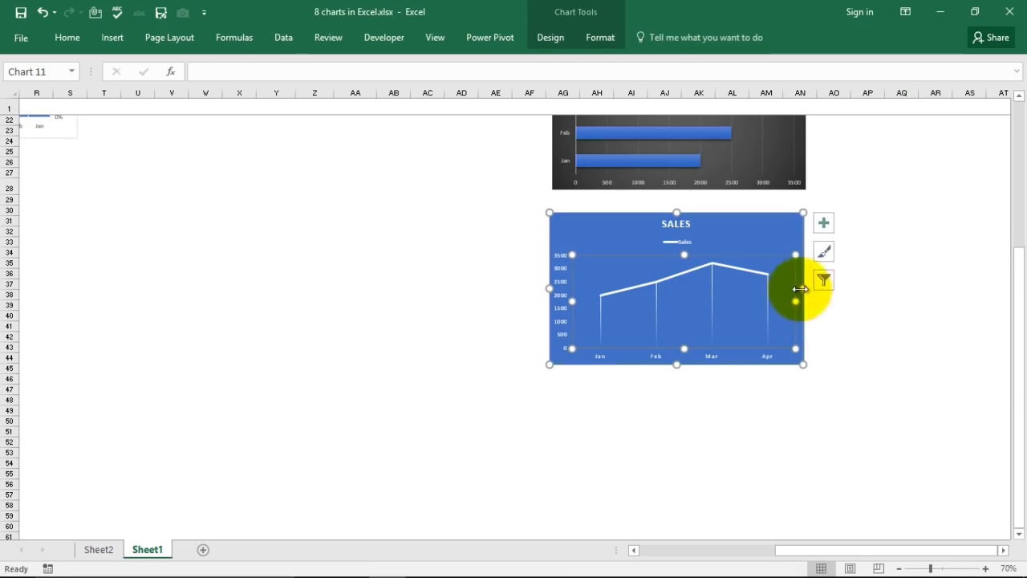
{"action": "left_click", "coordinate": [824, 224]}
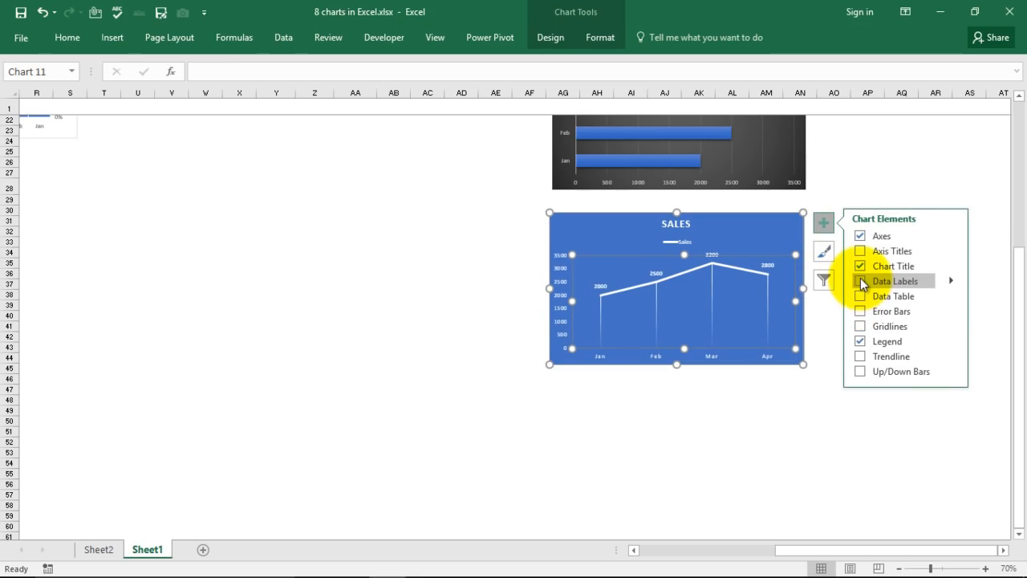
{"action": "mouse_move", "coordinate": [951, 281]}
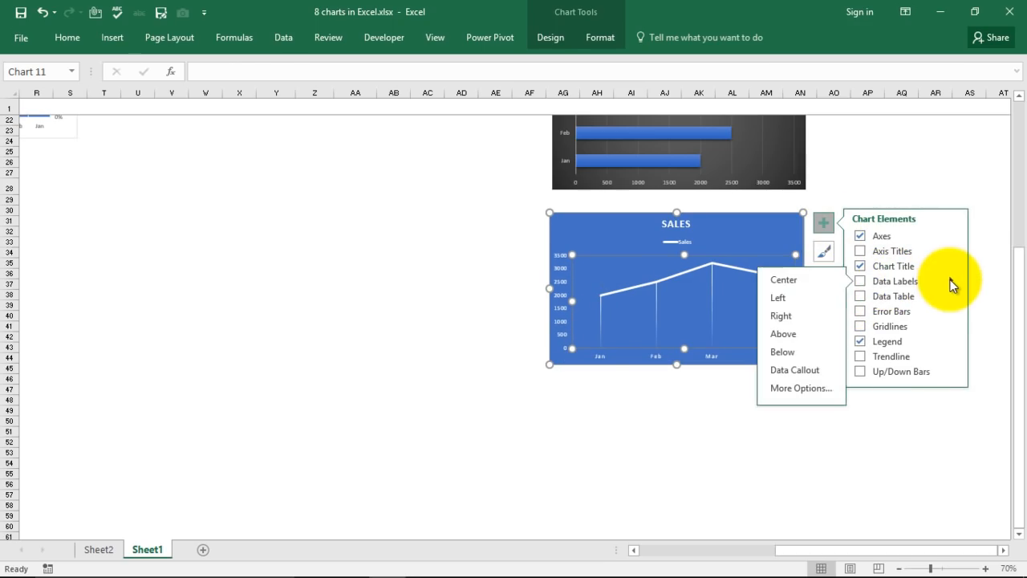
{"action": "left_click", "coordinate": [792, 334]}
{"action": "left_click", "coordinate": [777, 461]}
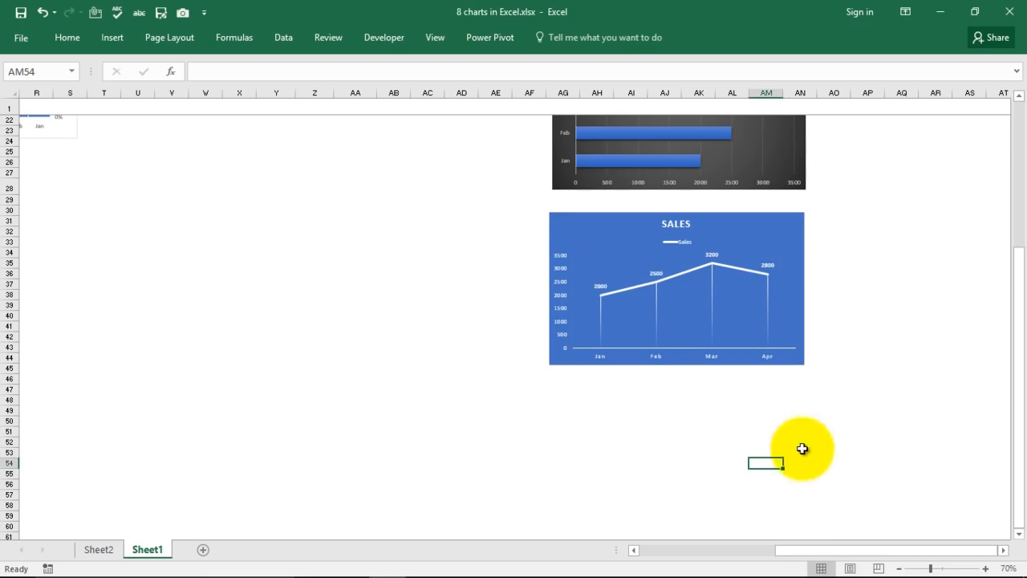
Zoom back to 100% and select the Jan–Apr Month and Sales data.
{"action": "left_click", "coordinate": [985, 568]}
{"action": "left_click", "coordinate": [985, 568]}
{"action": "left_click", "coordinate": [985, 568]}
{"action": "left_click_drag", "start_coordinate": [829, 551], "coordinate": [860, 551]}
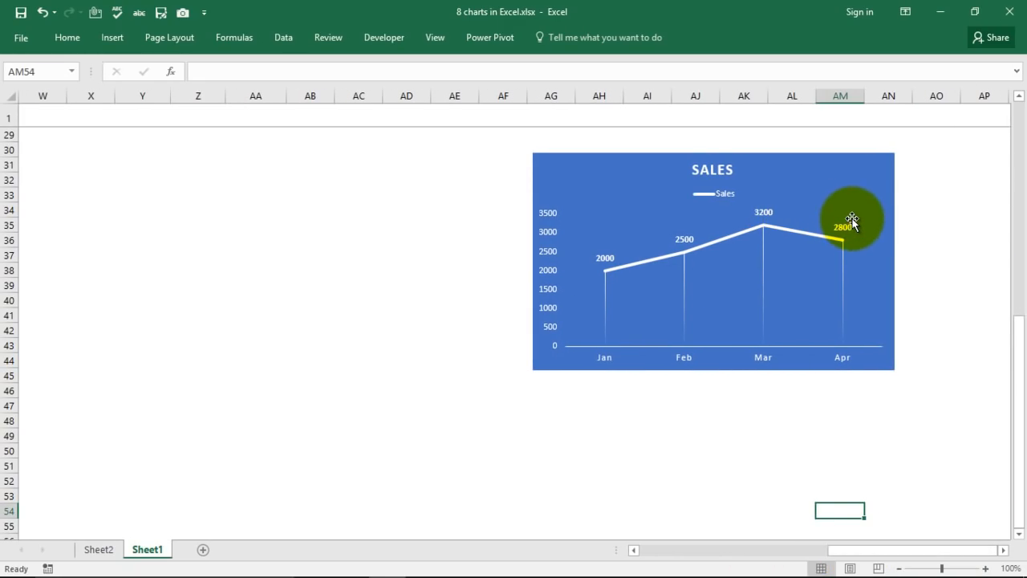
{"action": "left_click", "coordinate": [331, 253]}
{"action": "scroll", "coordinate": [245, 282], "scroll_direction": "up", "scroll_amount": 9}
{"action": "left_click_drag", "start_coordinate": [115, 162], "coordinate": [193, 238]}
{"action": "mouse_move", "coordinate": [809, 554]}
{"action": "left_mouse_down"}
{"action": "mouse_move", "coordinate": [711, 550]}
{"action": "mouse_move", "coordinate": [812, 566]}
{"action": "mouse_move", "coordinate": [816, 552]}
{"action": "left_mouse_up"}
{"action": "left_click_drag", "start_coordinate": [551, 456], "coordinate": [542, 433]}
{"action": "left_click_drag", "start_coordinate": [298, 166], "coordinate": [332, 259]}
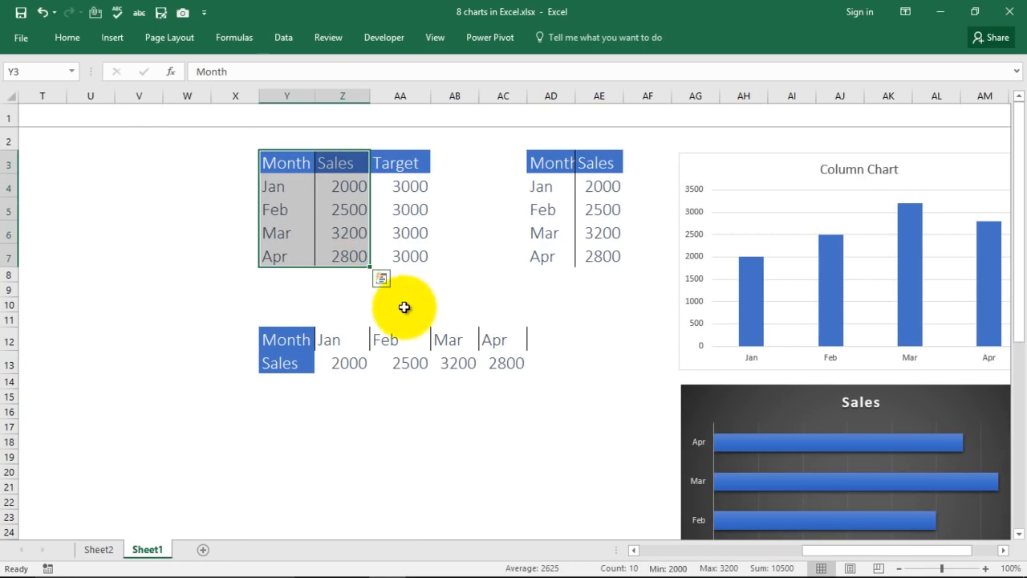
Insert a 2-D pie chart of Sales and place it beside the data tables.
{"action": "left_click", "coordinate": [110, 38]}
{"action": "left_click", "coordinate": [462, 96]}
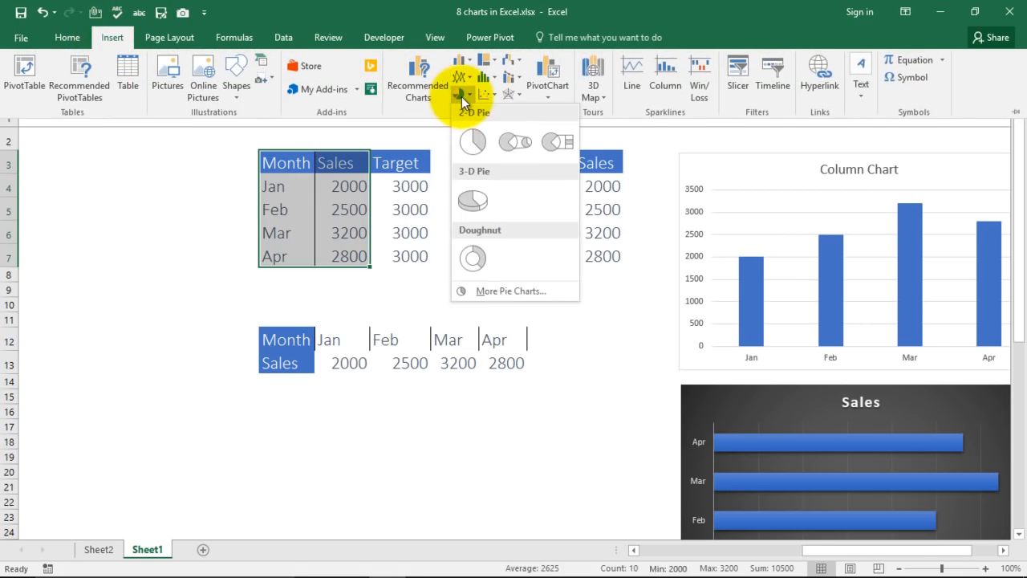
{"action": "left_click", "coordinate": [471, 142]}
{"action": "left_click_drag", "start_coordinate": [612, 270], "coordinate": [546, 428]}
{"action": "scroll", "coordinate": [607, 339], "scroll_direction": "down", "scroll_amount": 2}
{"action": "scroll", "coordinate": [612, 340], "scroll_direction": "up", "scroll_amount": 2}
{"action": "scroll", "coordinate": [619, 332], "scroll_direction": "down", "scroll_amount": 2}
{"action": "scroll", "coordinate": [587, 325], "scroll_direction": "up", "scroll_amount": 2}
{"action": "left_click_drag", "start_coordinate": [569, 380], "coordinate": [957, 166]}
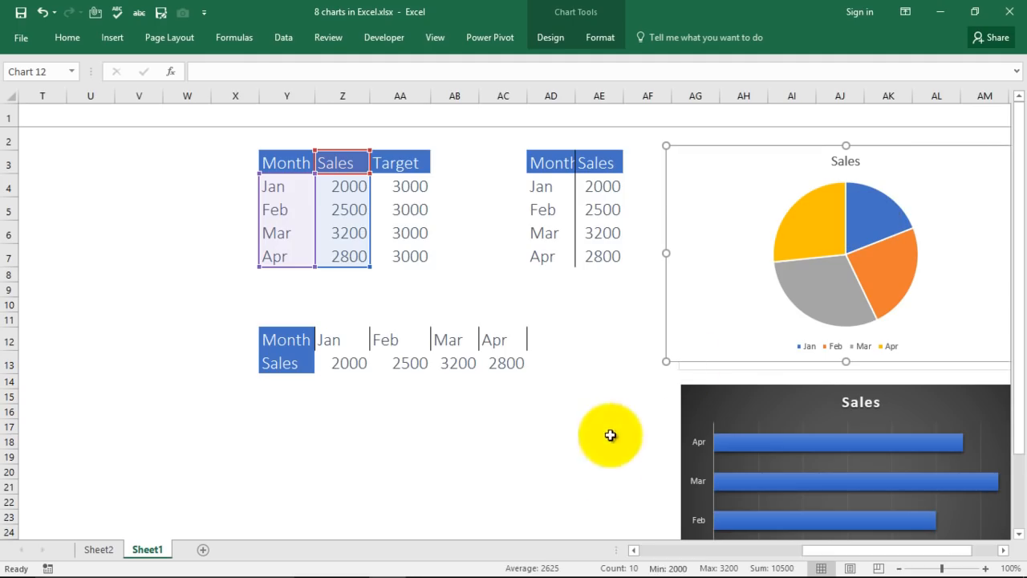
{"action": "left_click_drag", "start_coordinate": [819, 552], "coordinate": [852, 553]}
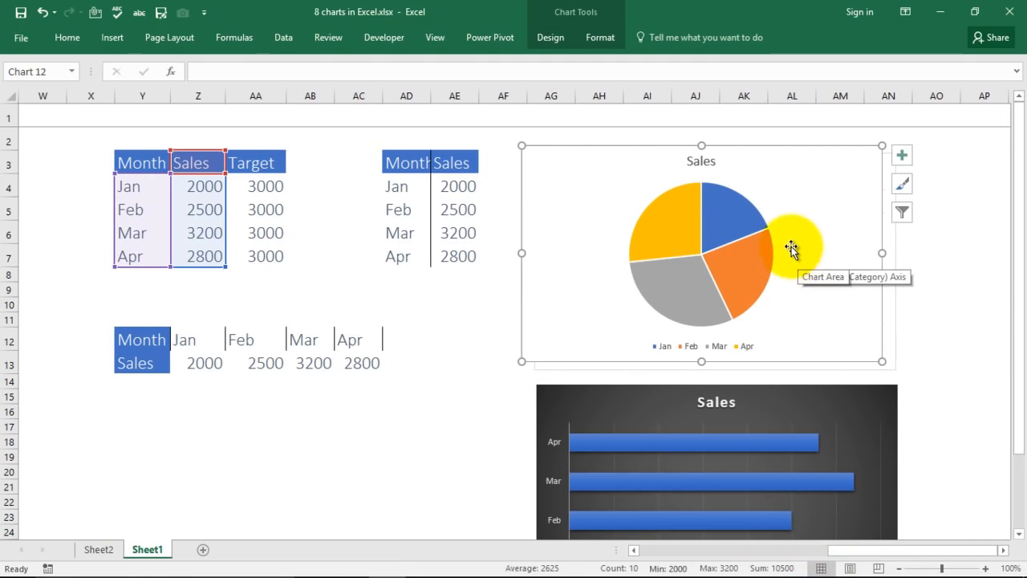
Give the pie series' slices a grey shape outline.
{"action": "left_click", "coordinate": [735, 212]}
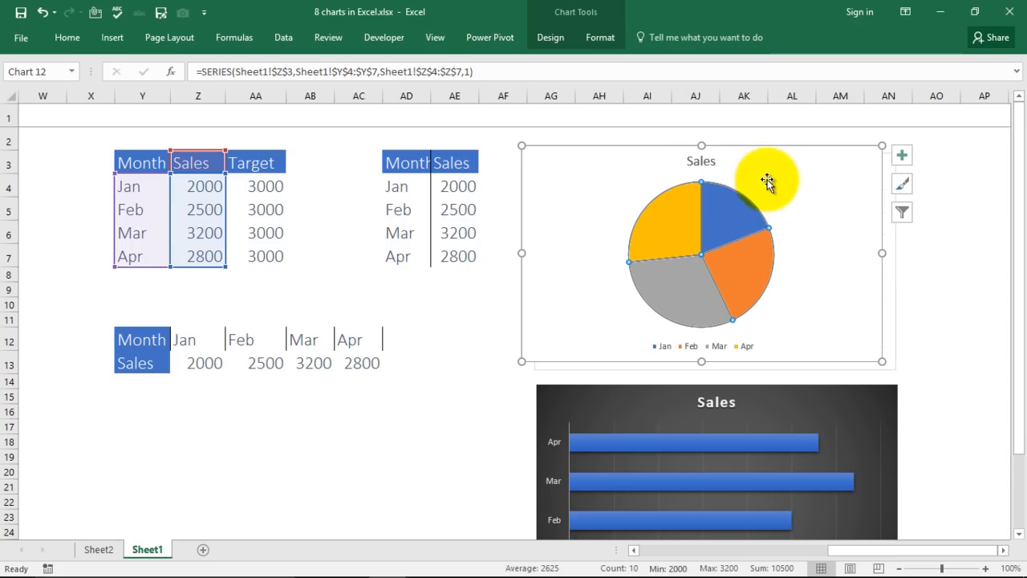
{"action": "left_click", "coordinate": [599, 37]}
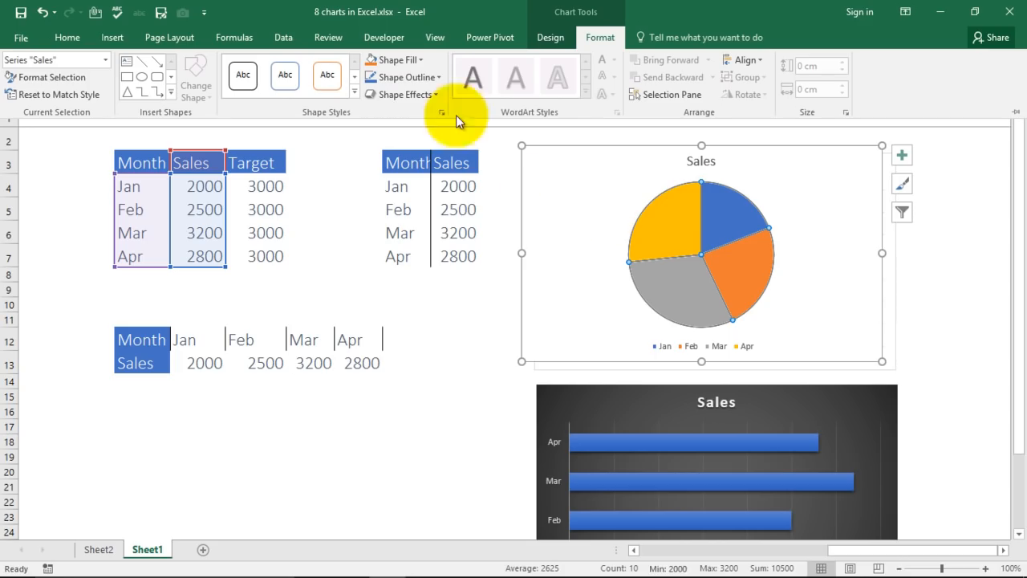
{"action": "left_click", "coordinate": [438, 78]}
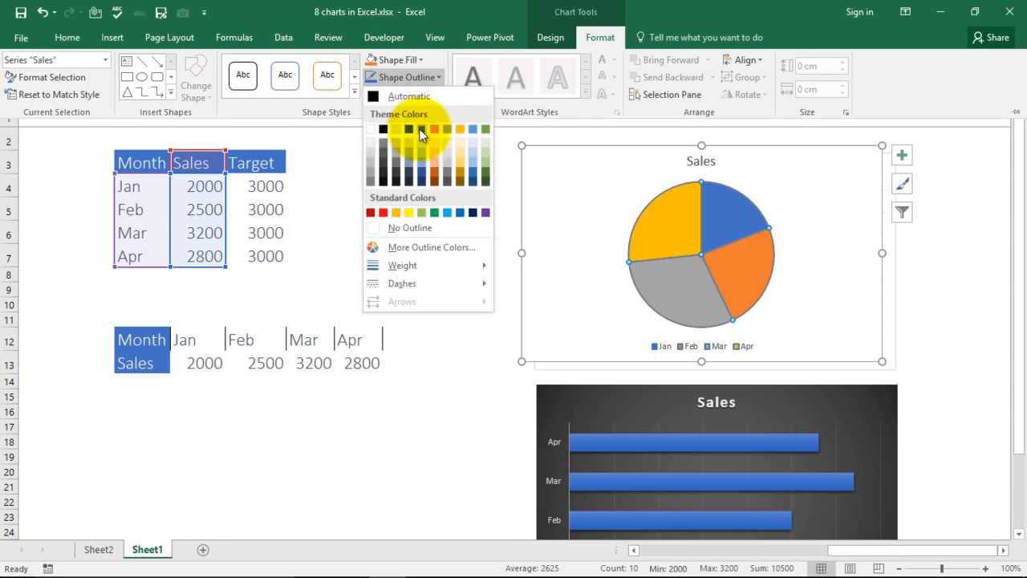
{"action": "left_click", "coordinate": [419, 128]}
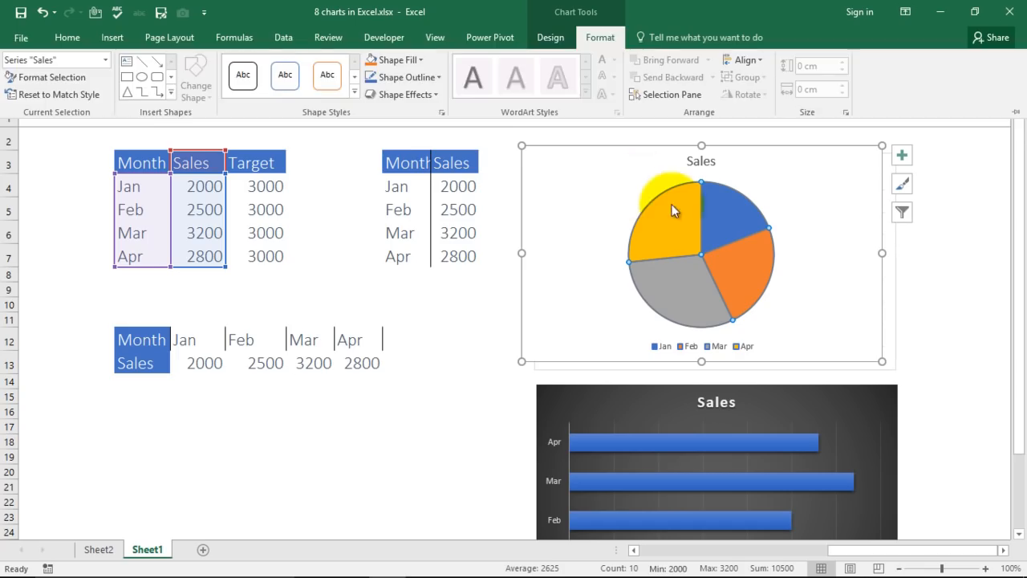
{"action": "left_click", "coordinate": [637, 194]}
Preview the preset shape styles on the pie without applying any.
{"action": "left_click", "coordinate": [593, 40]}
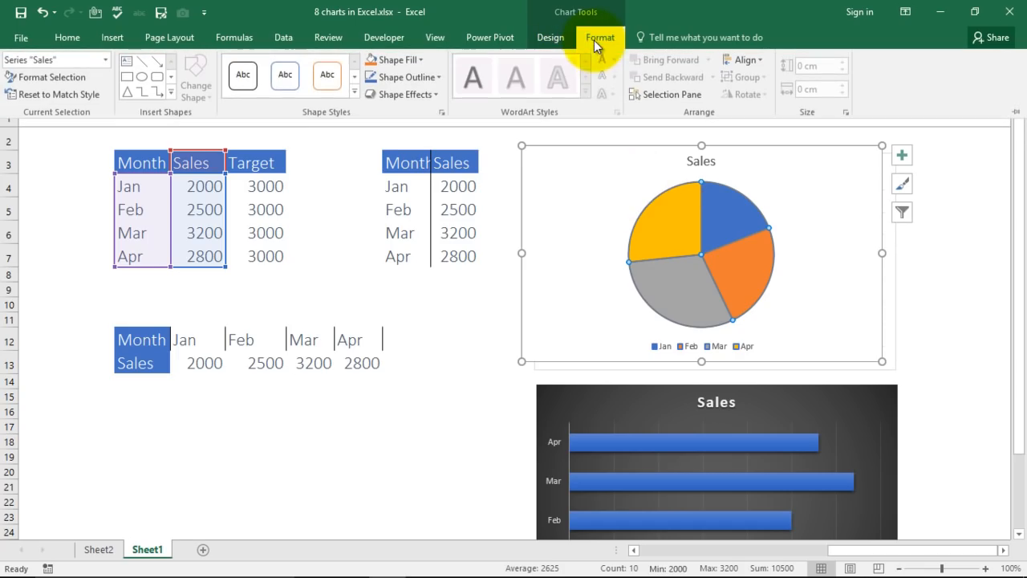
{"action": "left_click", "coordinate": [337, 85]}
{"action": "left_click", "coordinate": [352, 77]}
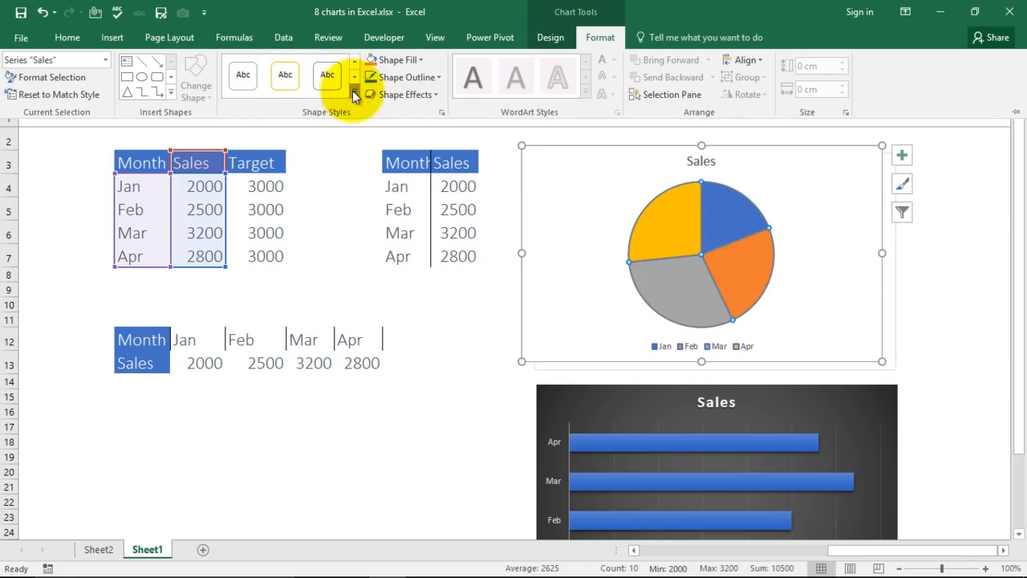
{"action": "left_click", "coordinate": [353, 93]}
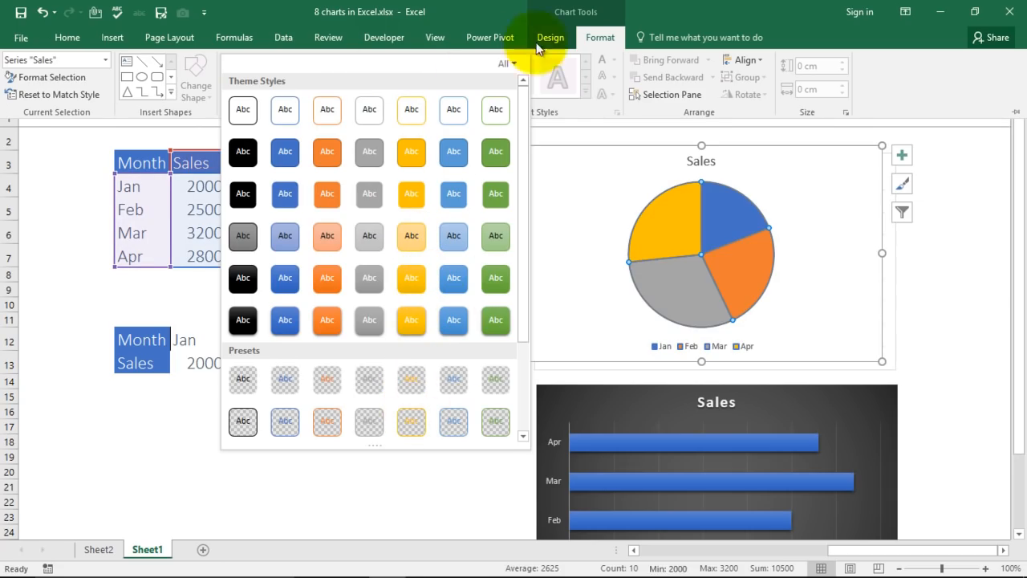
{"action": "left_click", "coordinate": [597, 115]}
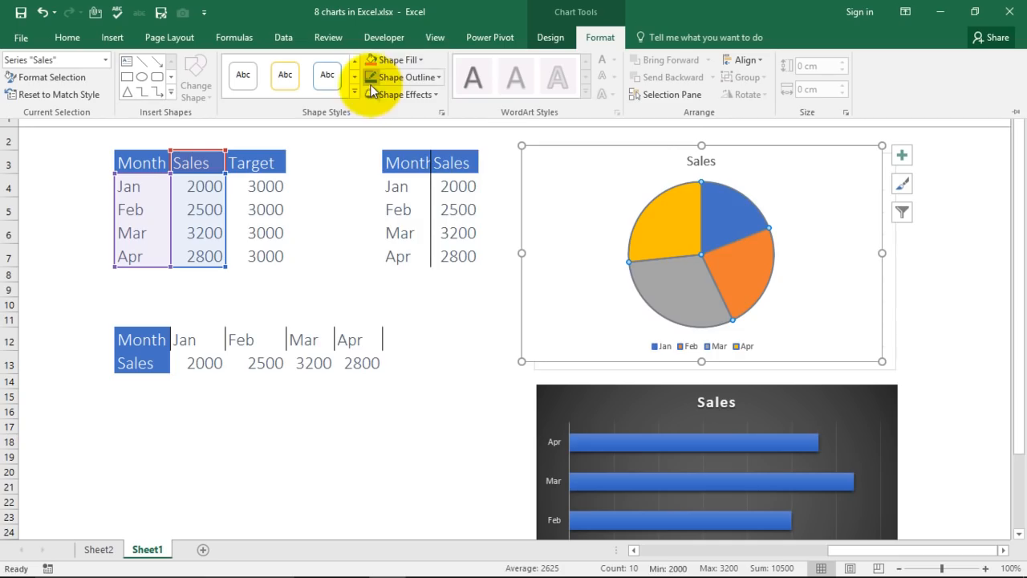
{"action": "left_click", "coordinate": [420, 62]}
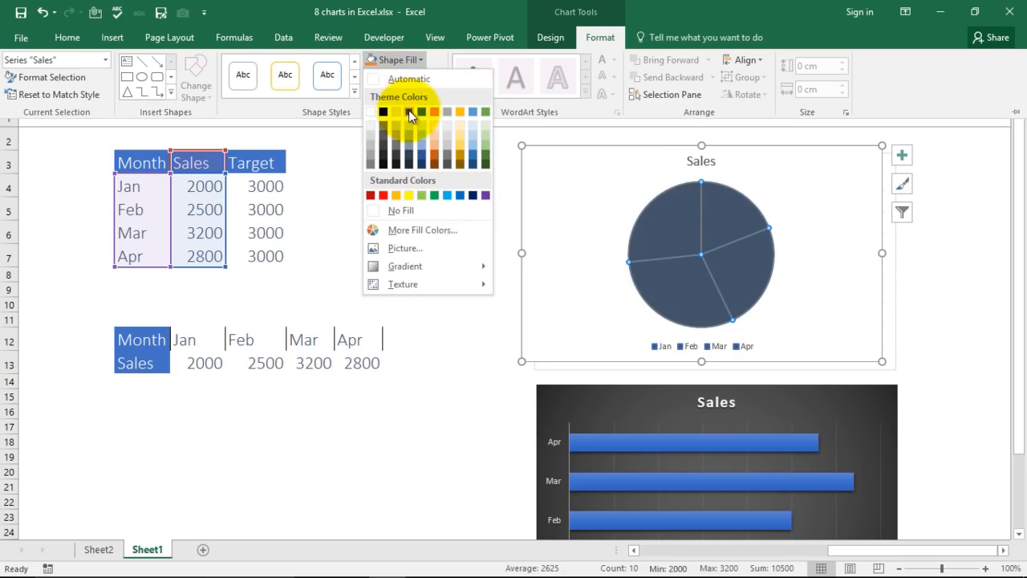
Select the Jan slice on its own and set its fill colour.
{"action": "left_click", "coordinate": [672, 225]}
{"action": "left_click", "coordinate": [671, 226]}
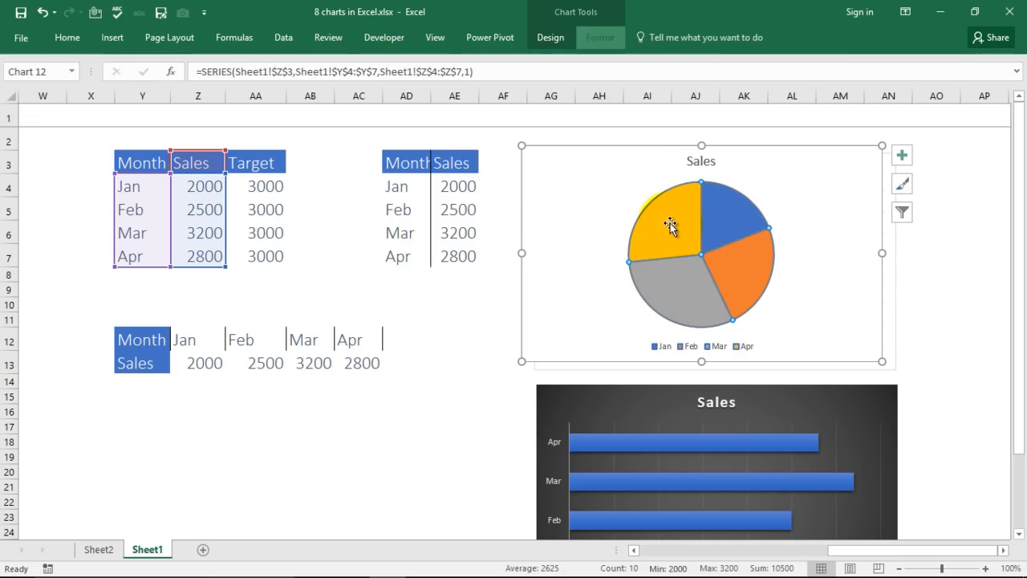
{"action": "left_click", "coordinate": [849, 273]}
{"action": "left_click", "coordinate": [691, 237]}
{"action": "double_click", "coordinate": [689, 236]}
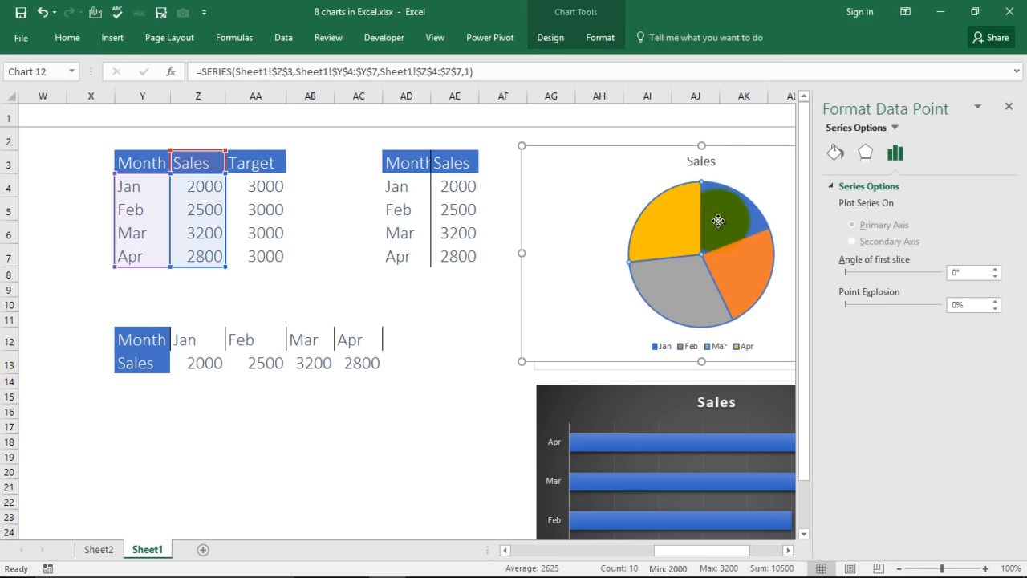
{"action": "left_click", "coordinate": [667, 206]}
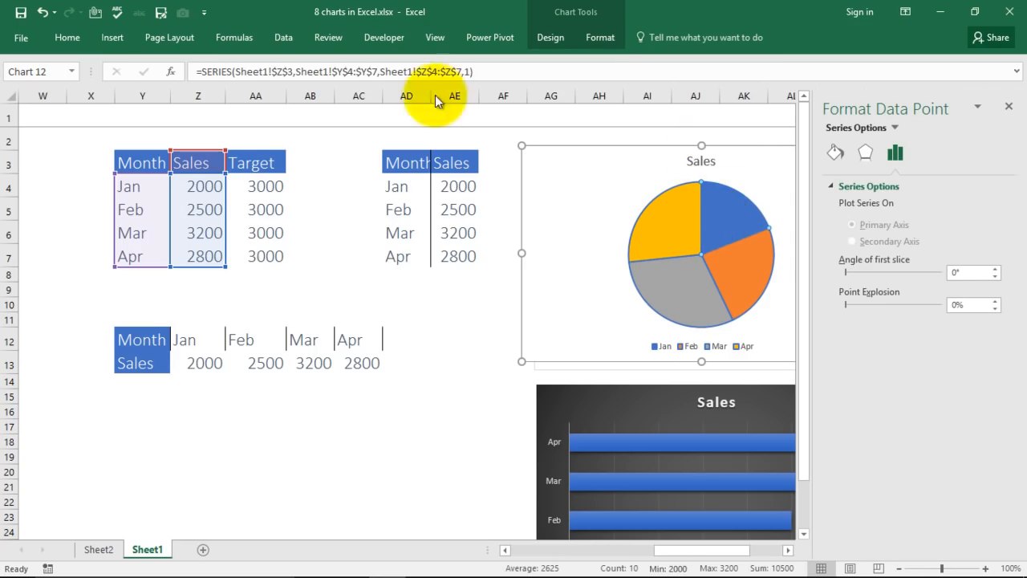
{"action": "left_click", "coordinate": [601, 44]}
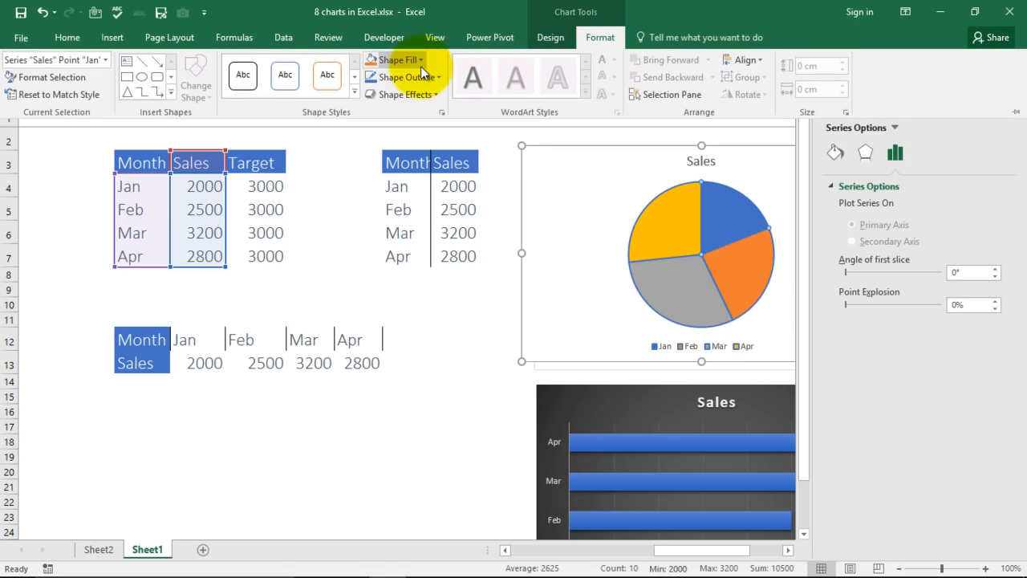
{"action": "left_click", "coordinate": [420, 64]}
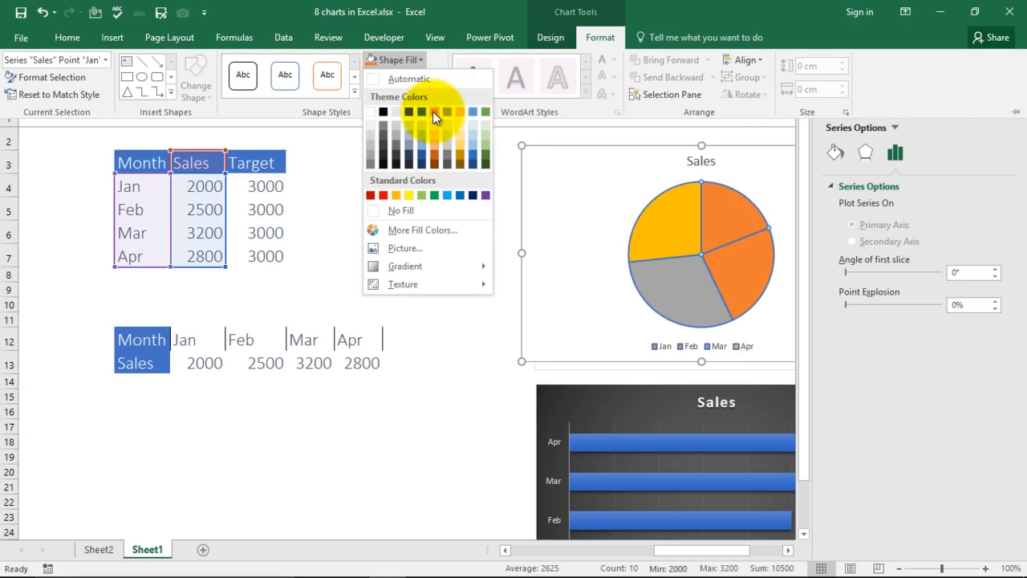
{"action": "left_click", "coordinate": [477, 114]}
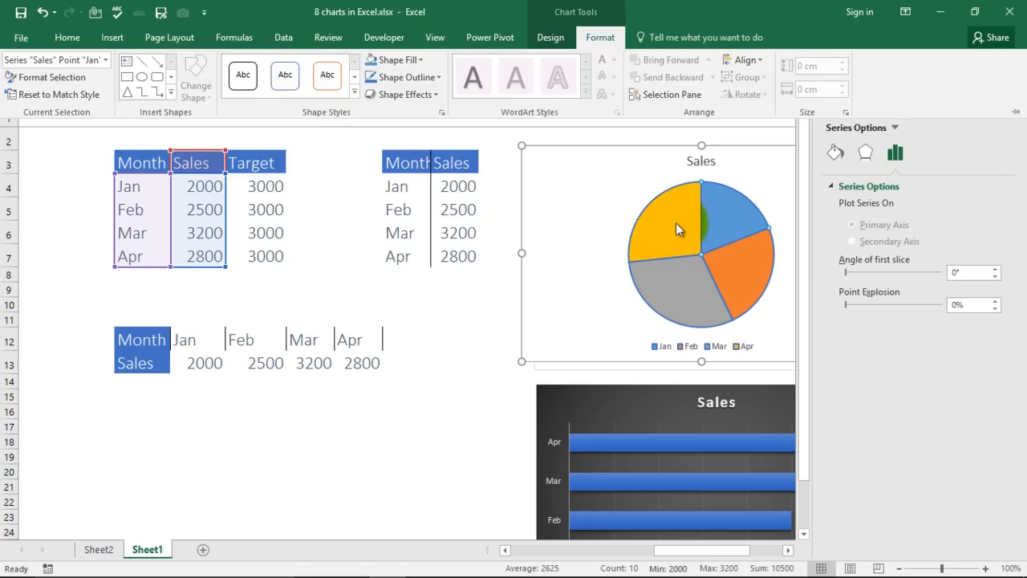
Fill the Apr slice red and the Mar slice yellow.
{"action": "left_click", "coordinate": [676, 225]}
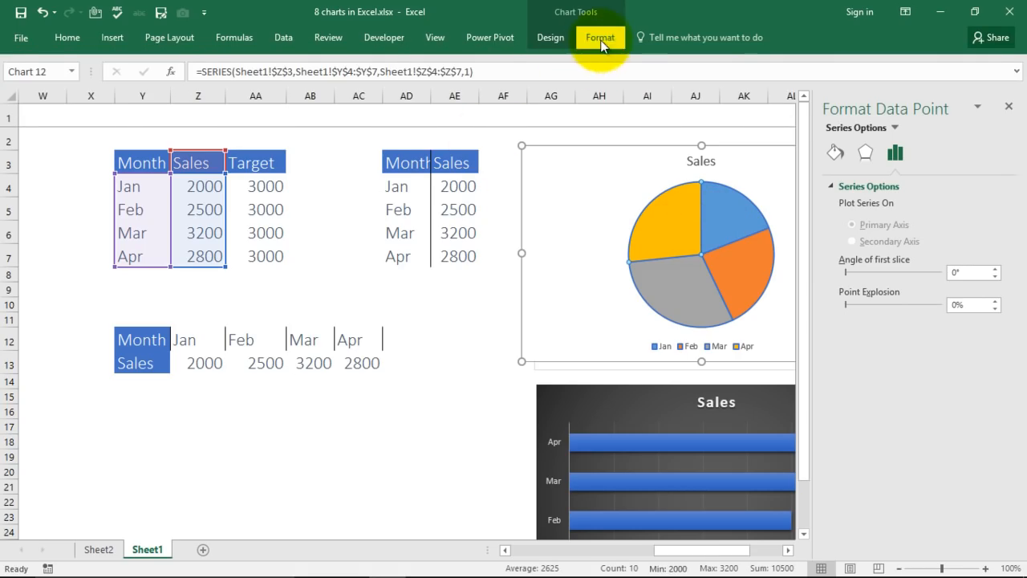
{"action": "left_click", "coordinate": [600, 40]}
{"action": "left_click", "coordinate": [420, 59]}
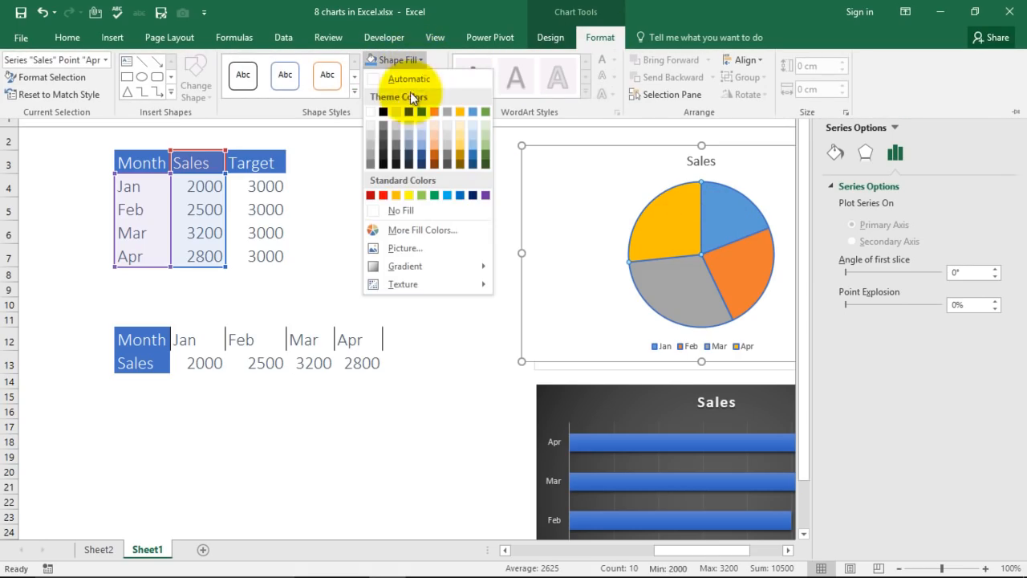
{"action": "left_click", "coordinate": [387, 194]}
{"action": "left_click", "coordinate": [672, 295]}
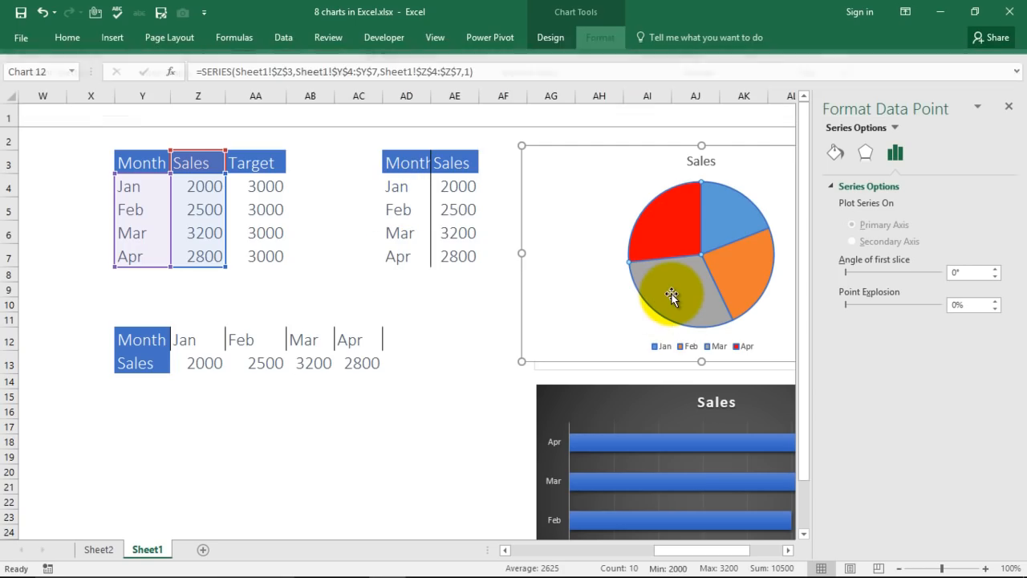
{"action": "left_click", "coordinate": [611, 36]}
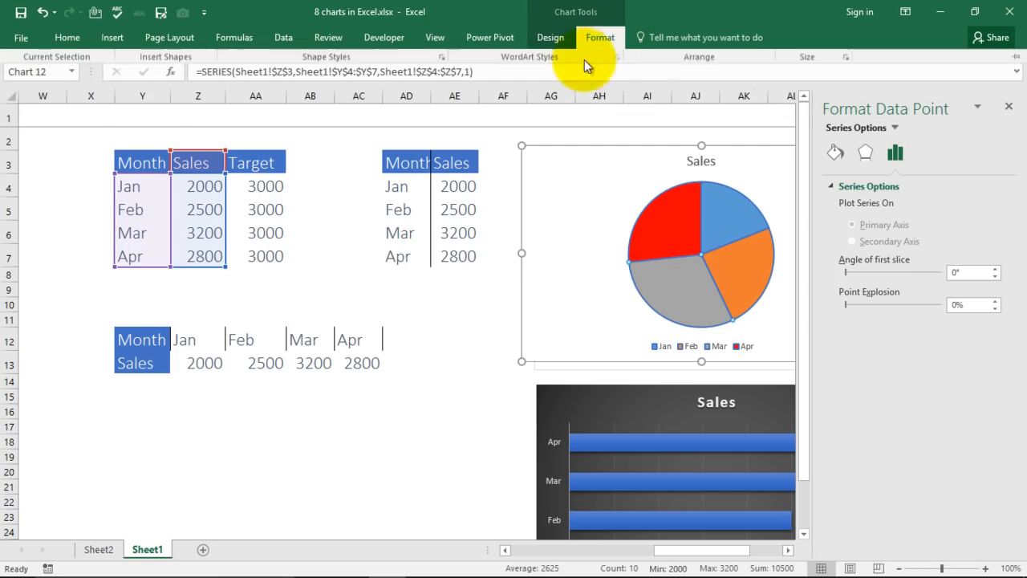
{"action": "left_click", "coordinate": [422, 60]}
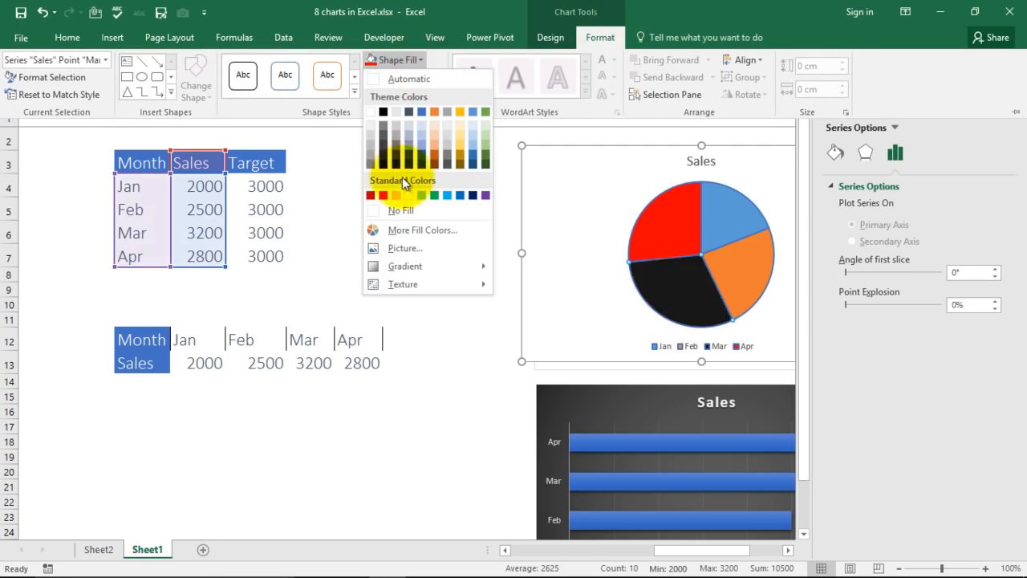
{"action": "left_click", "coordinate": [409, 196]}
Fill the Feb slice green and close the Format Data Point pane.
{"action": "left_click", "coordinate": [738, 256]}
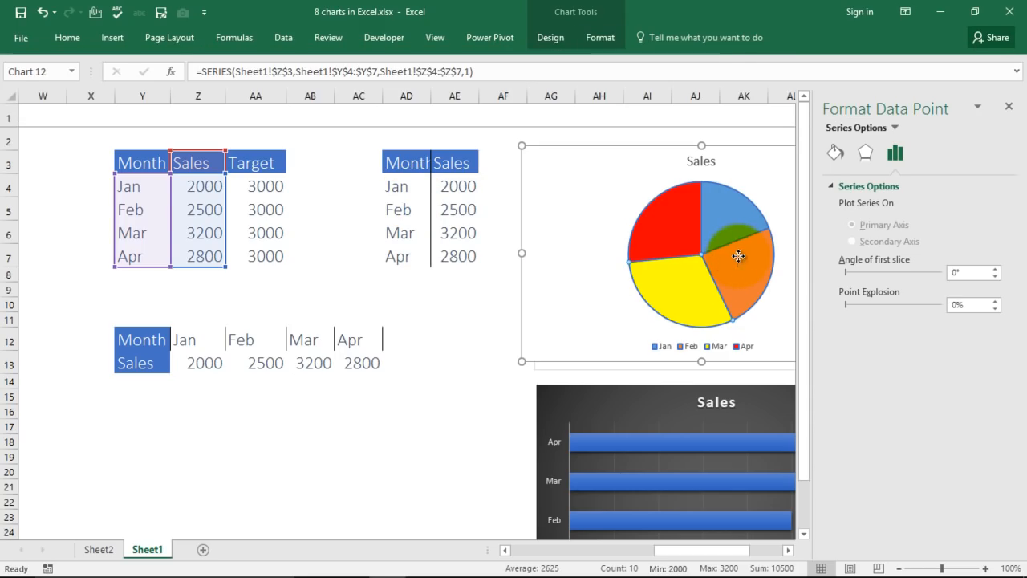
{"action": "left_click", "coordinate": [601, 38]}
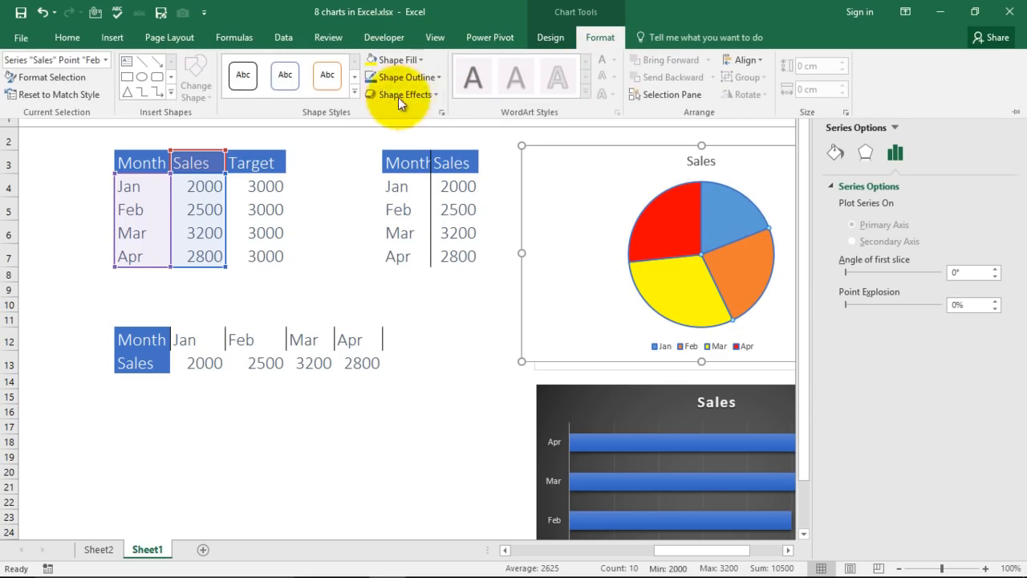
{"action": "left_click", "coordinate": [419, 60]}
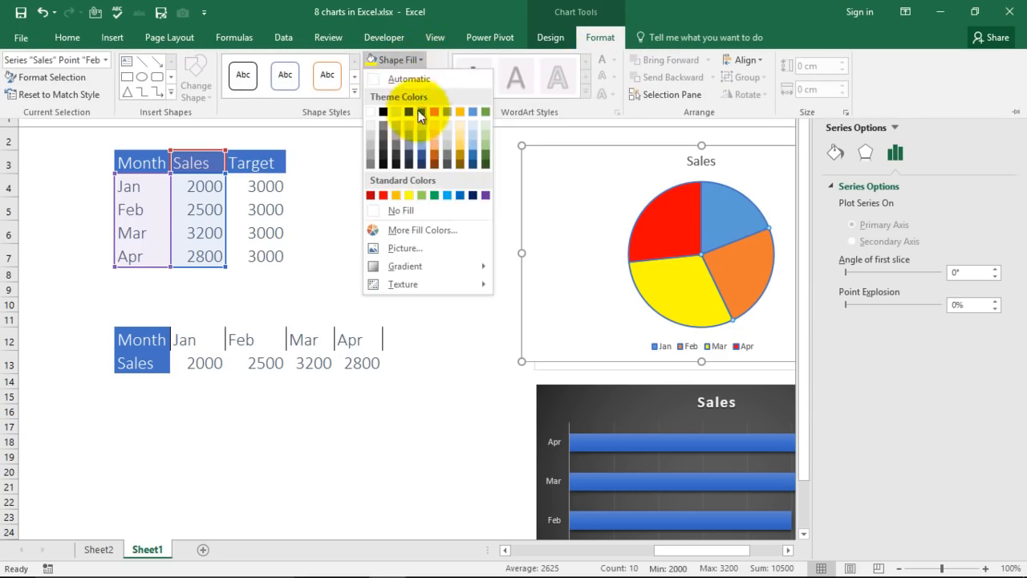
{"action": "left_click", "coordinate": [437, 195]}
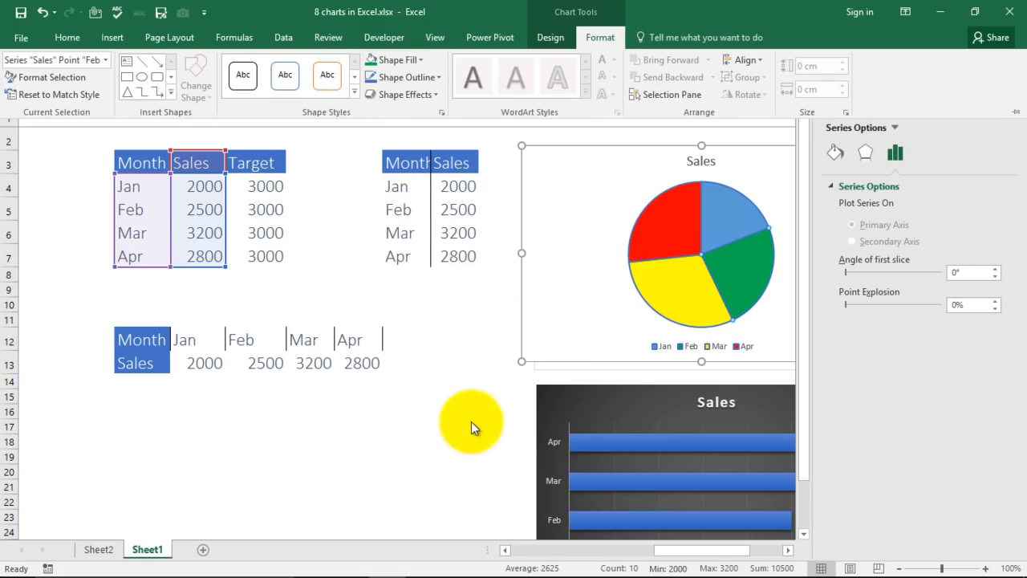
{"action": "left_click", "coordinate": [550, 314]}
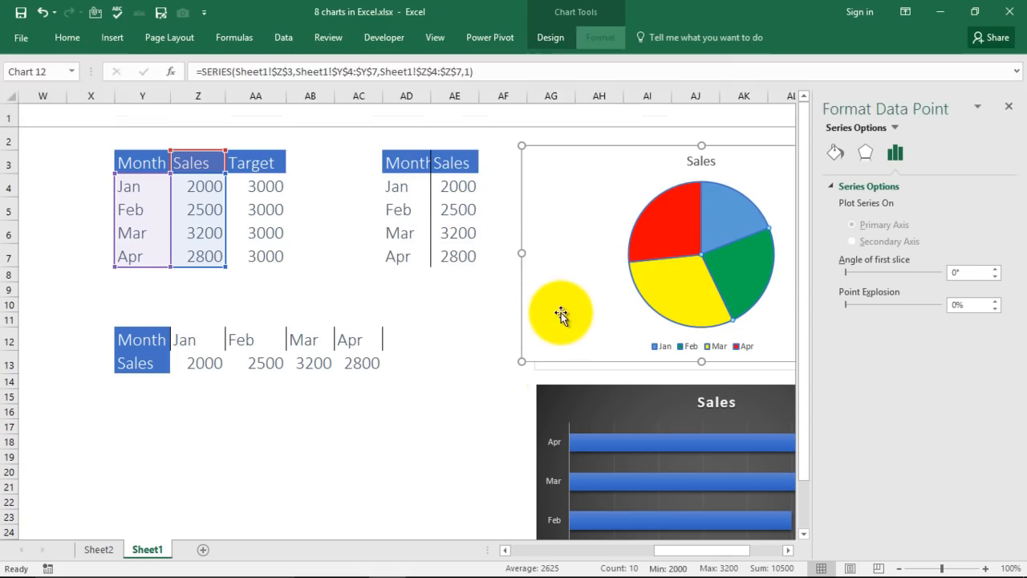
{"action": "left_click", "coordinate": [1011, 110]}
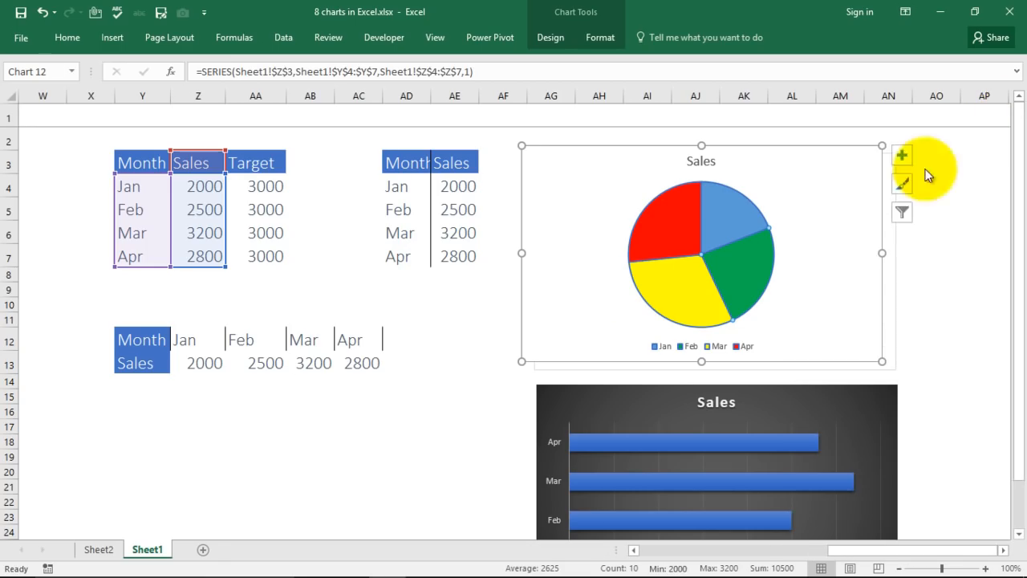
Insert a doughnut chart of the Month and Sales data below the transposed table.
{"action": "left_click", "coordinate": [470, 470]}
{"action": "left_click_drag", "start_coordinate": [736, 190], "coordinate": [858, 170]}
{"action": "left_click_drag", "start_coordinate": [878, 550], "coordinate": [637, 550]}
{"action": "left_click", "coordinate": [478, 449]}
{"action": "scroll", "coordinate": [947, 393], "scroll_direction": "up", "scroll_amount": 1}
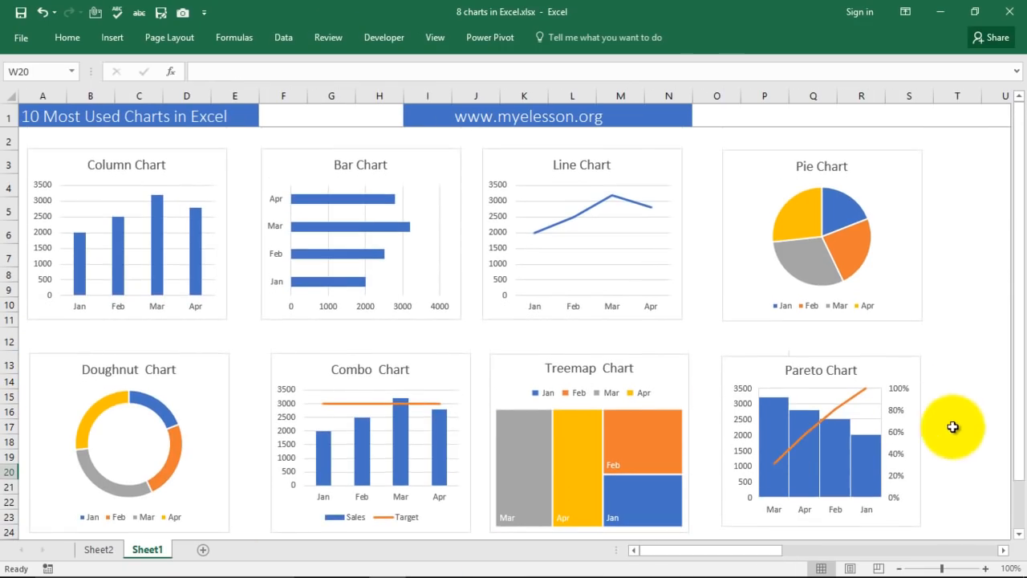
{"action": "left_click_drag", "start_coordinate": [738, 557], "coordinate": [865, 557]}
{"action": "left_click_drag", "start_coordinate": [390, 163], "coordinate": [446, 256]}
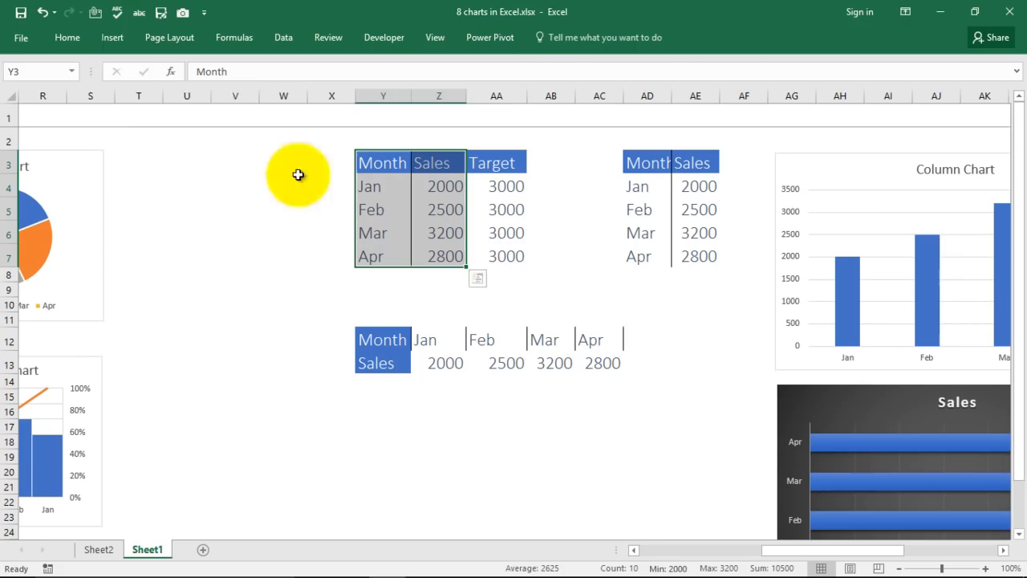
{"action": "left_click", "coordinate": [111, 40]}
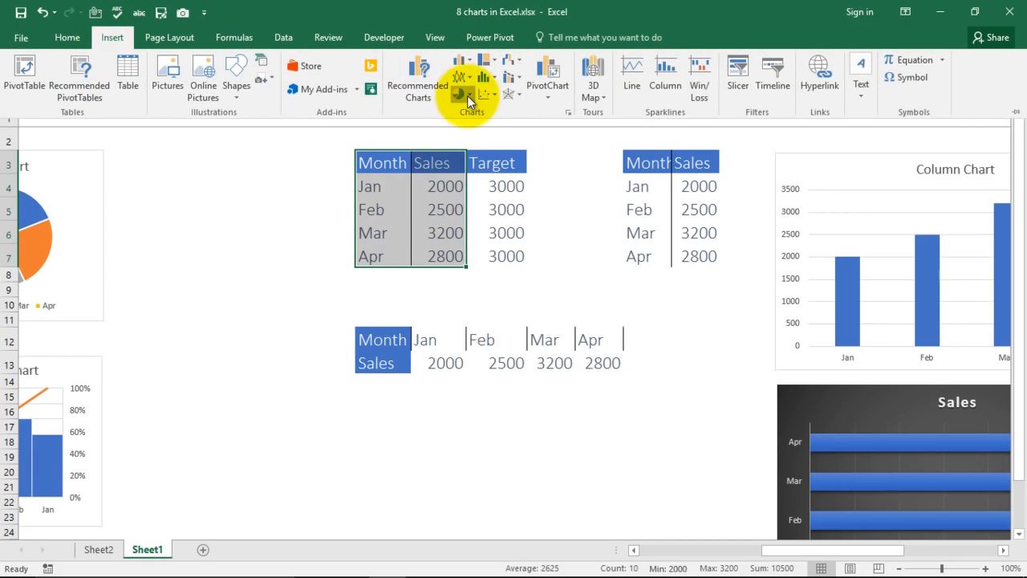
{"action": "left_click", "coordinate": [467, 95]}
{"action": "left_click", "coordinate": [469, 259]}
{"action": "left_click_drag", "start_coordinate": [605, 252], "coordinate": [621, 418]}
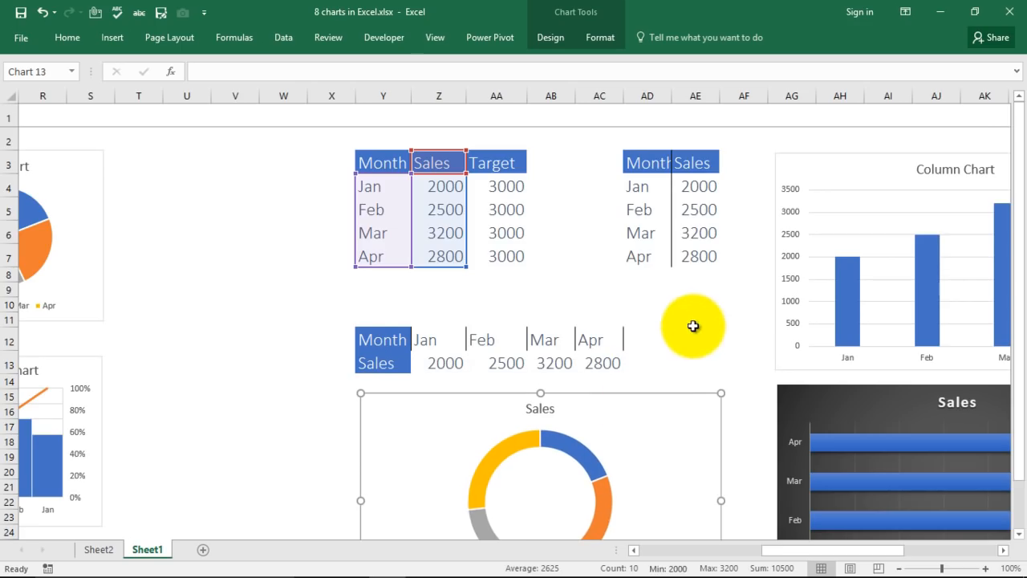
{"action": "scroll", "coordinate": [660, 364], "scroll_direction": "down", "scroll_amount": 2}
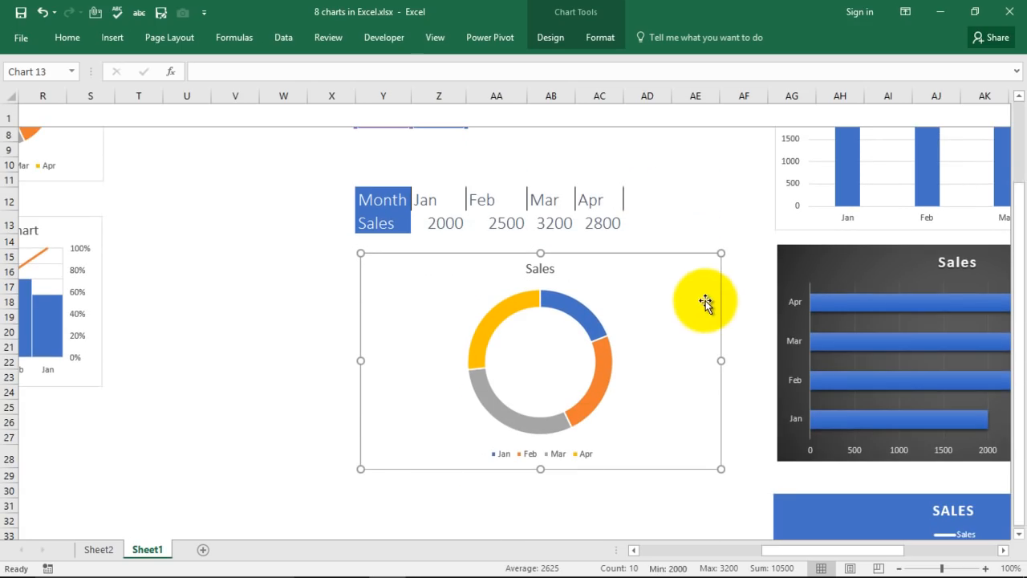
Copy the doughnut chart into cell B2 of a new Sheet3, then return to Sheet1.
{"action": "right_click", "coordinate": [651, 279]}
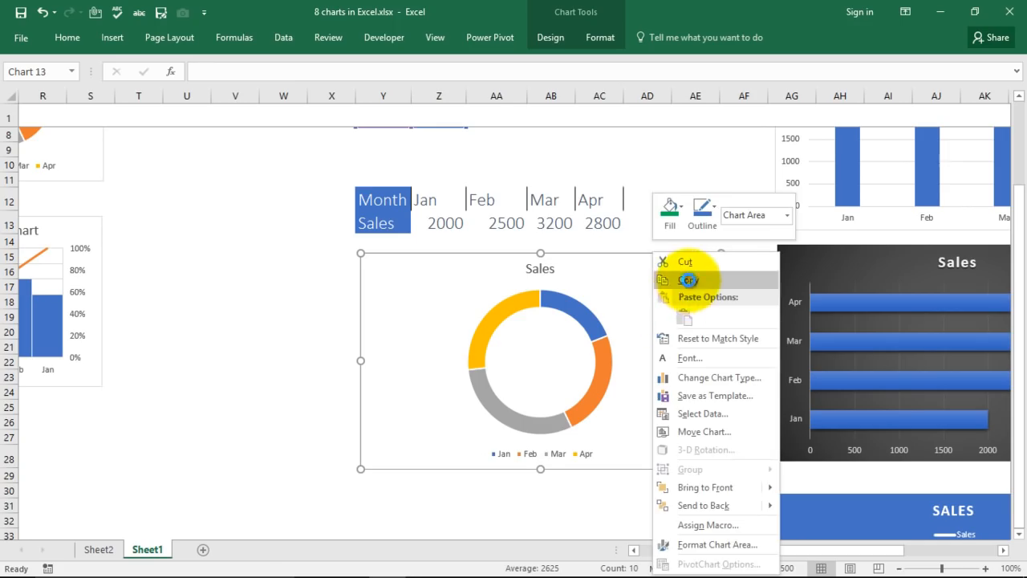
{"action": "left_click", "coordinate": [687, 279]}
{"action": "left_click", "coordinate": [202, 549]}
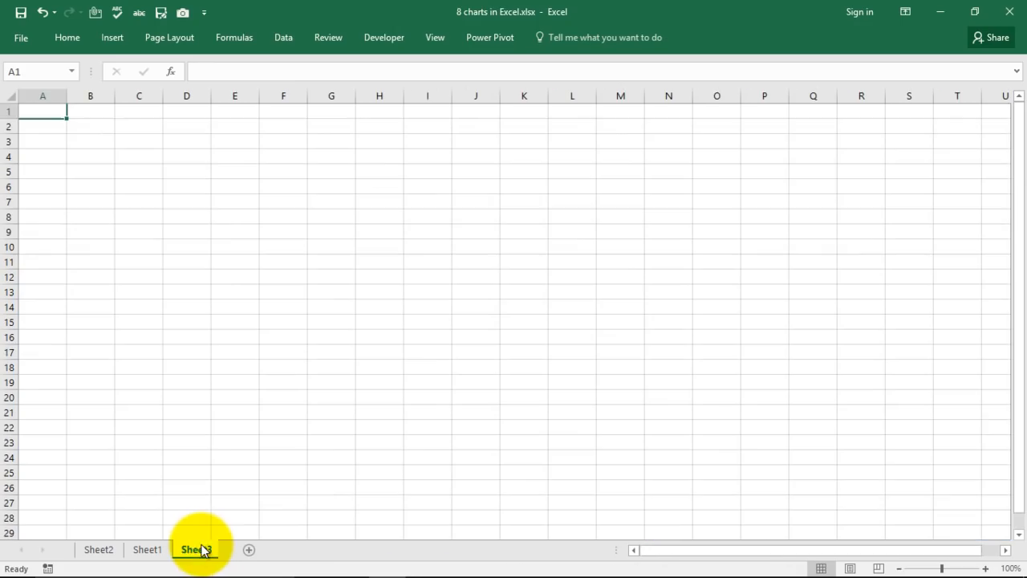
{"action": "left_click", "coordinate": [98, 125]}
{"action": "right_click", "coordinate": [98, 124]}
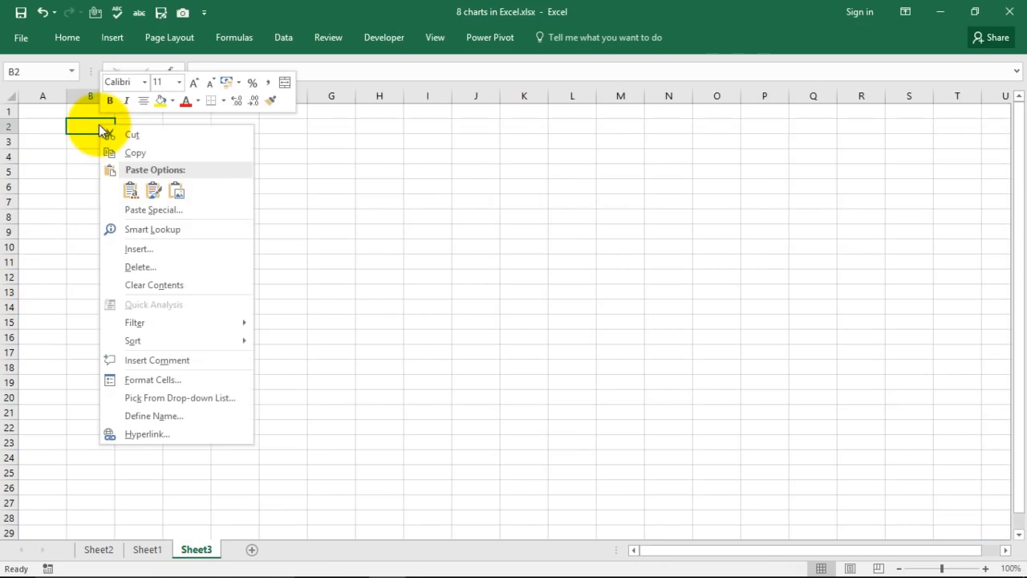
{"action": "left_click", "coordinate": [131, 189]}
{"action": "left_click", "coordinate": [653, 303]}
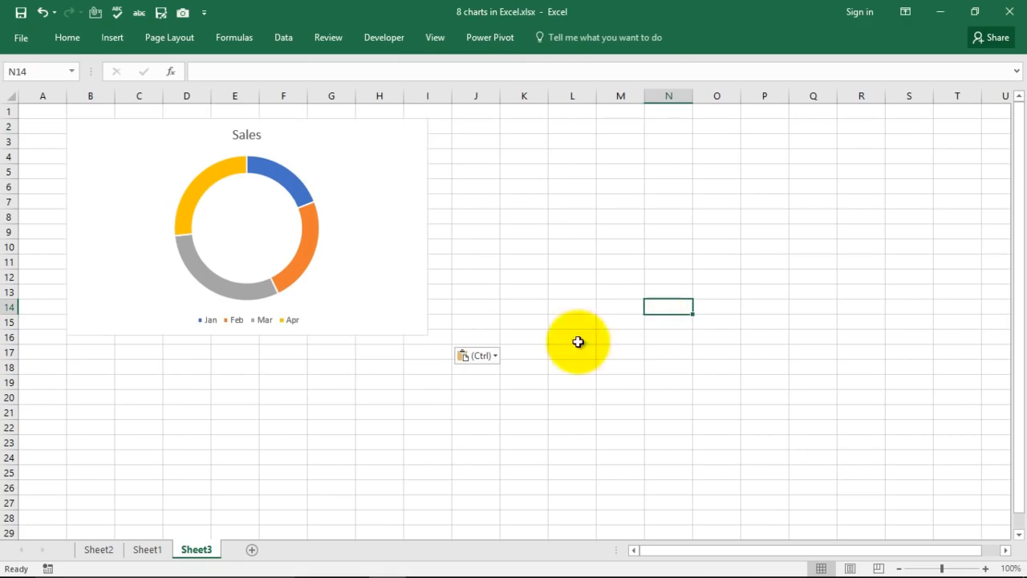
{"action": "left_click", "coordinate": [149, 551]}
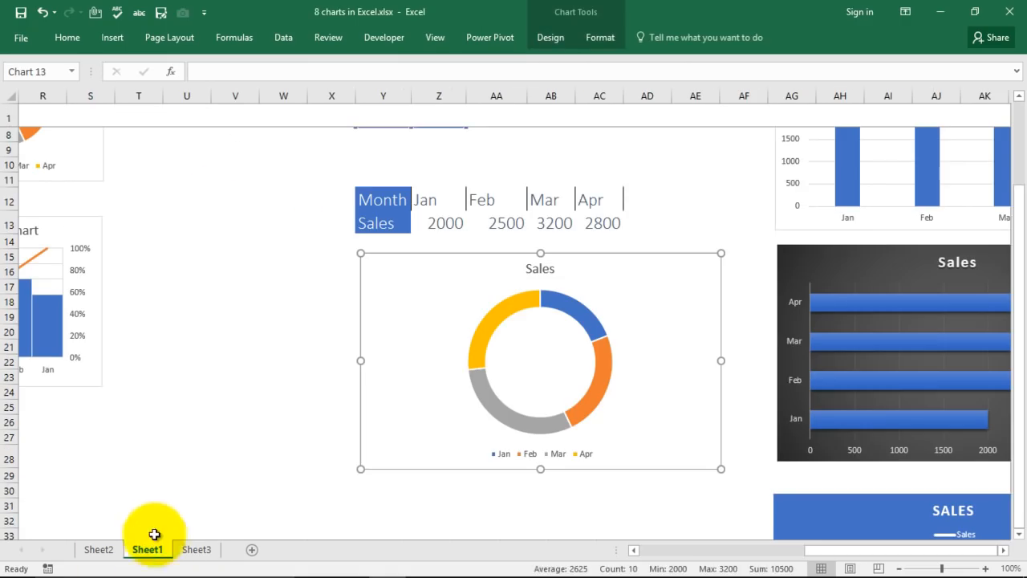
Select the Month, Sales and Target data and insert a Clustered Column - Line combo chart.
{"action": "left_click", "coordinate": [264, 343]}
{"action": "scroll", "coordinate": [282, 293], "scroll_direction": "up", "scroll_amount": 1}
{"action": "scroll", "coordinate": [282, 292], "scroll_direction": "up", "scroll_amount": 2}
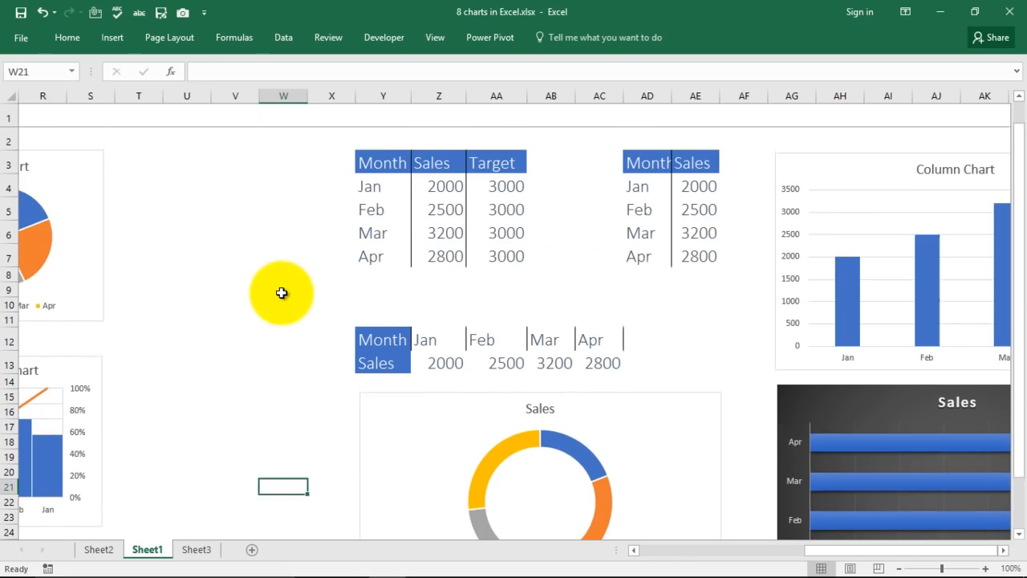
{"action": "mouse_move", "coordinate": [815, 552]}
{"action": "left_mouse_down"}
{"action": "mouse_move", "coordinate": [652, 571]}
{"action": "mouse_move", "coordinate": [828, 550]}
{"action": "left_mouse_up"}
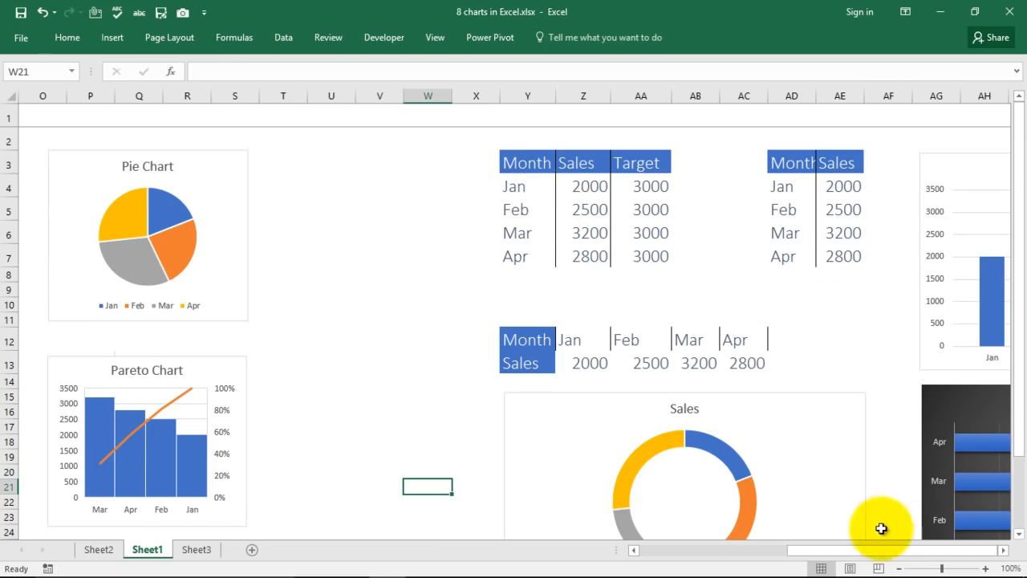
{"action": "left_click_drag", "start_coordinate": [919, 552], "coordinate": [971, 554]}
{"action": "left_click_drag", "start_coordinate": [519, 163], "coordinate": [648, 244]}
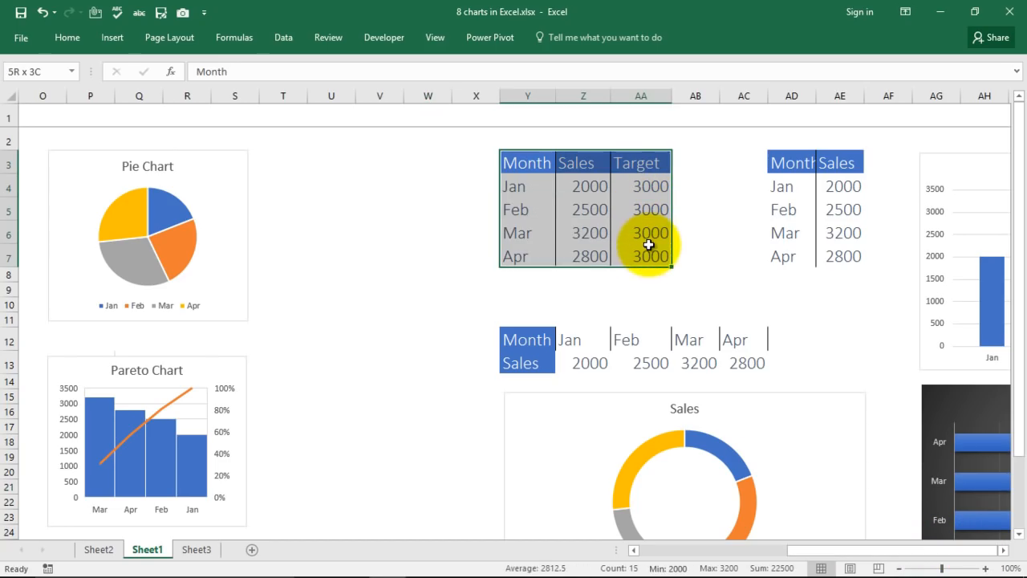
{"action": "left_click", "coordinate": [113, 38]}
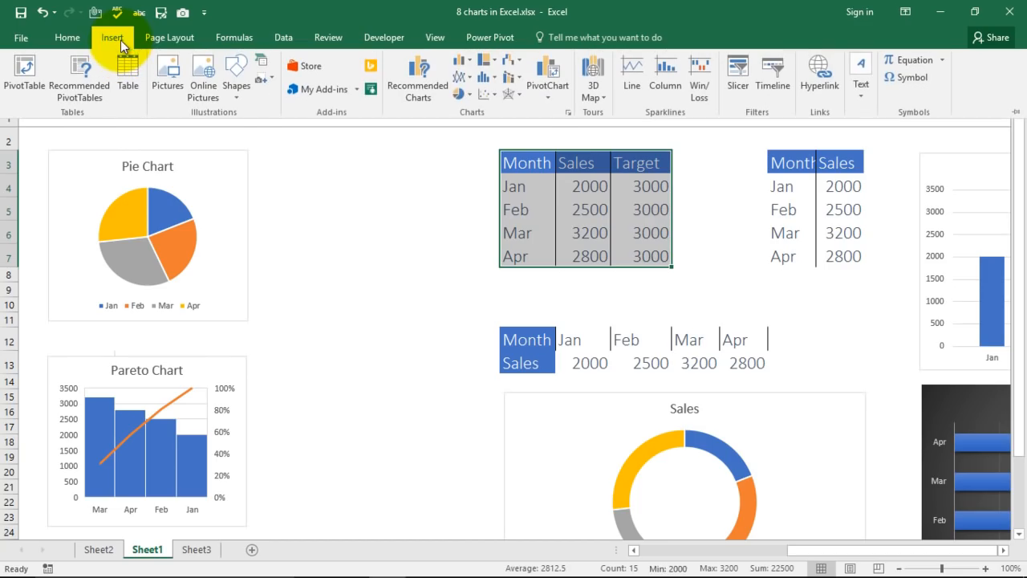
{"action": "left_click", "coordinate": [517, 78]}
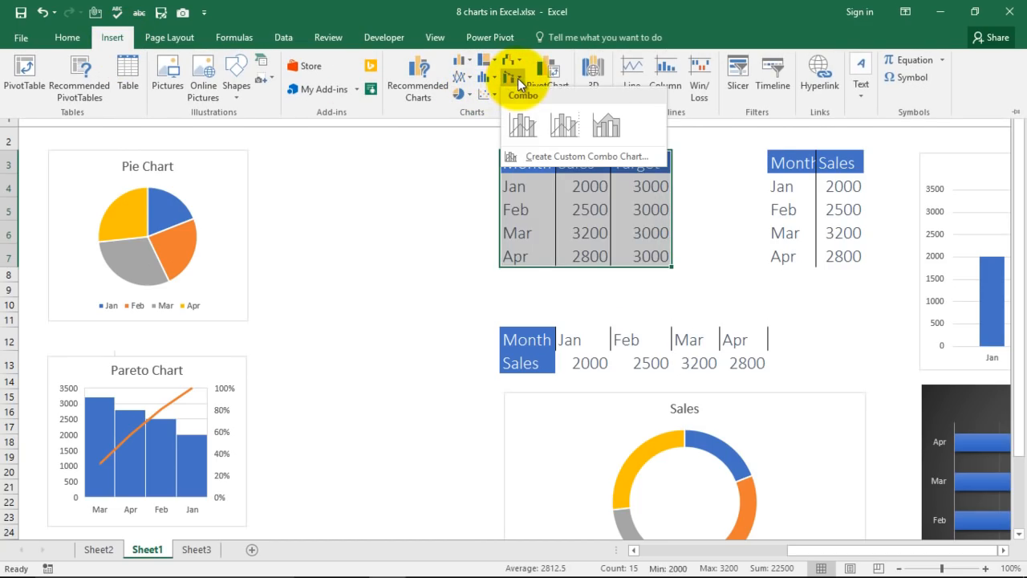
{"action": "left_click", "coordinate": [522, 125]}
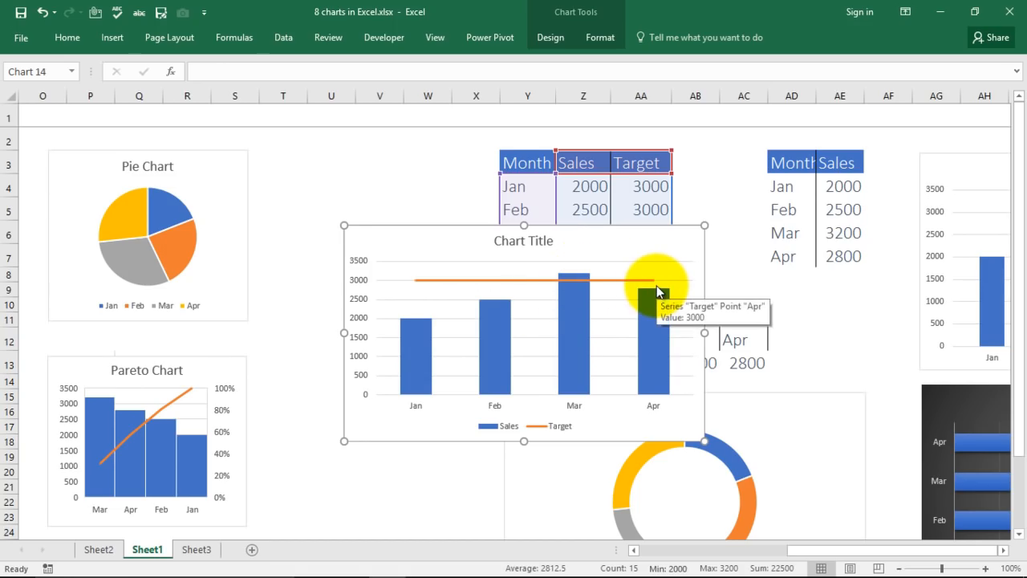
Move the combo chart below the doughnut chart and delete its vertical value axis.
{"action": "left_click_drag", "start_coordinate": [657, 246], "coordinate": [722, 476]}
{"action": "scroll", "coordinate": [477, 286], "scroll_direction": "down", "scroll_amount": 7}
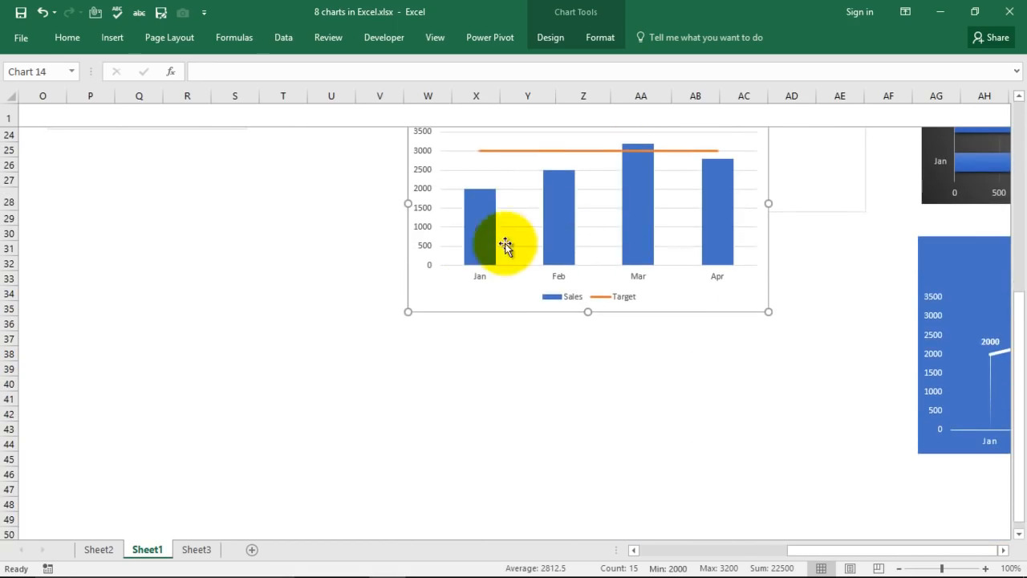
{"action": "scroll", "coordinate": [642, 314], "scroll_direction": "up", "scroll_amount": 2}
{"action": "left_click_drag", "start_coordinate": [666, 238], "coordinate": [794, 374]}
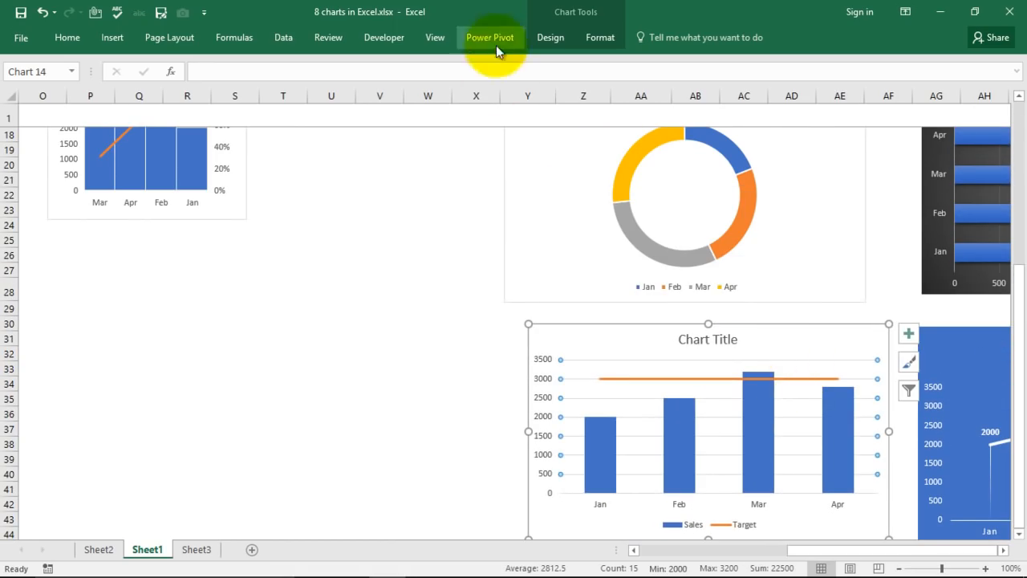
{"action": "left_click", "coordinate": [691, 360]}
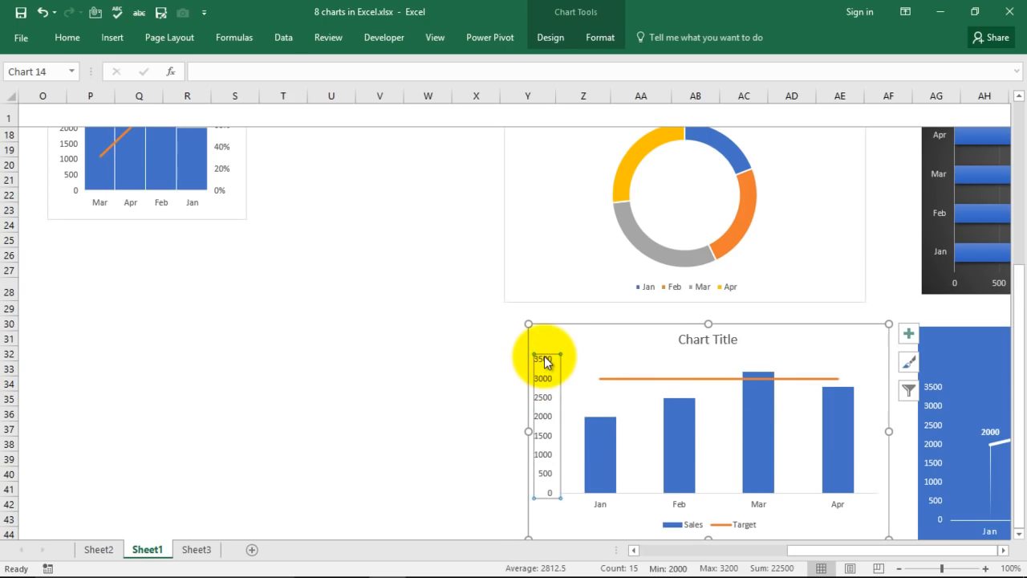
{"action": "key", "text": "Delete"}
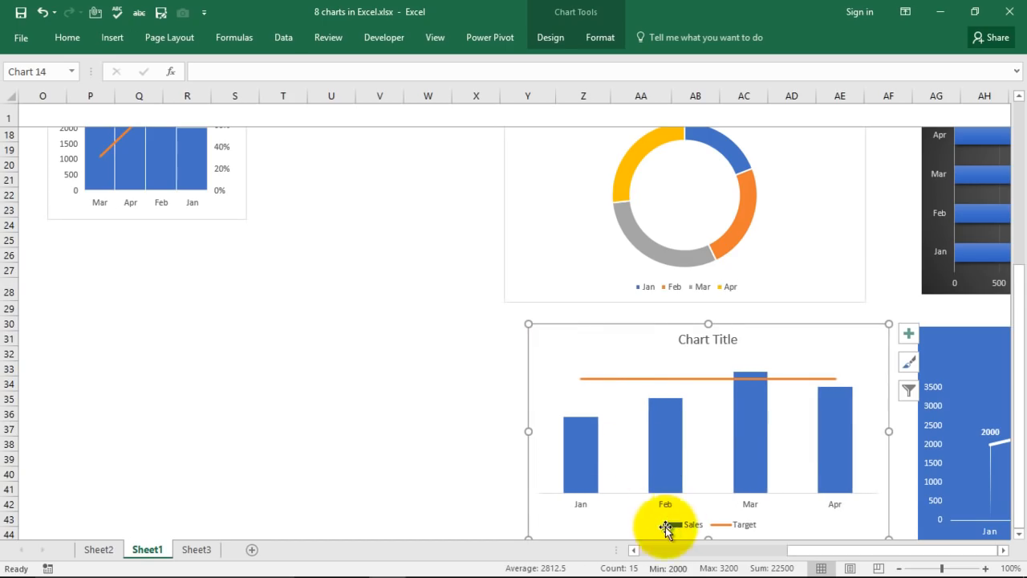
{"action": "scroll", "coordinate": [399, 402], "scroll_direction": "down", "scroll_amount": 1}
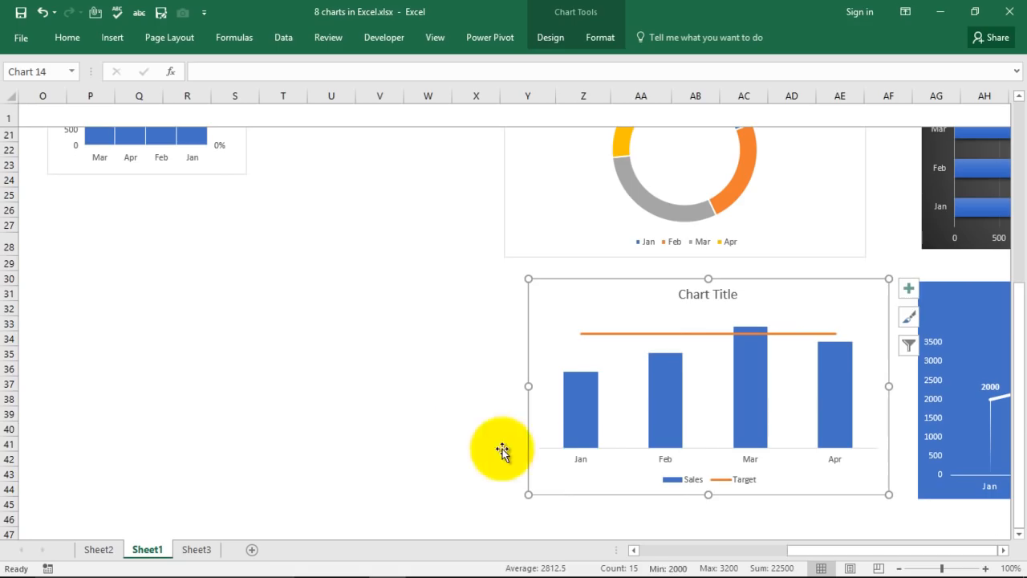
{"action": "left_click", "coordinate": [428, 388]}
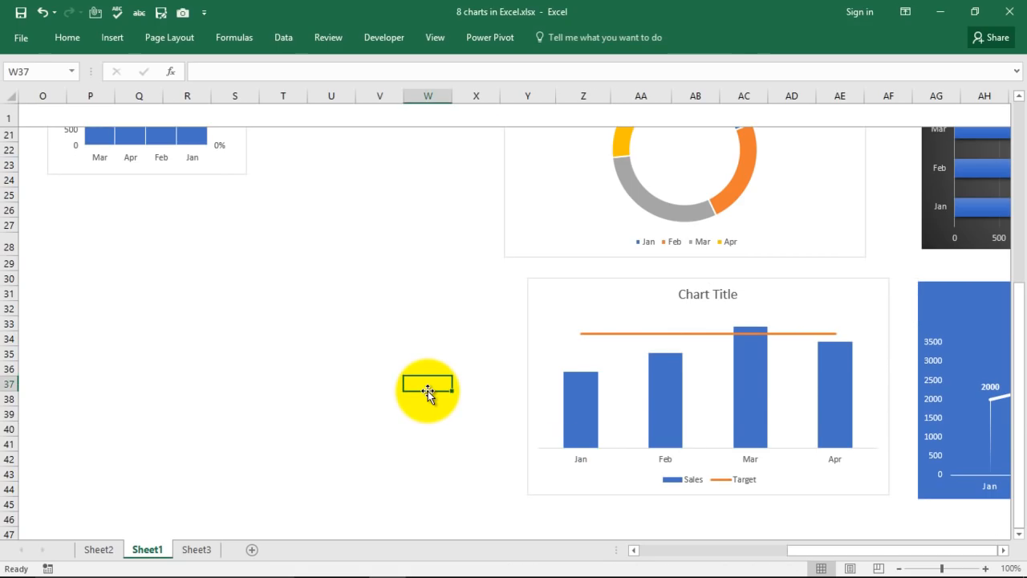
Scroll back up past the finished charts and select the Month and Sales cells Y3:Z7.
{"action": "scroll", "coordinate": [291, 326], "scroll_direction": "up", "scroll_amount": 2}
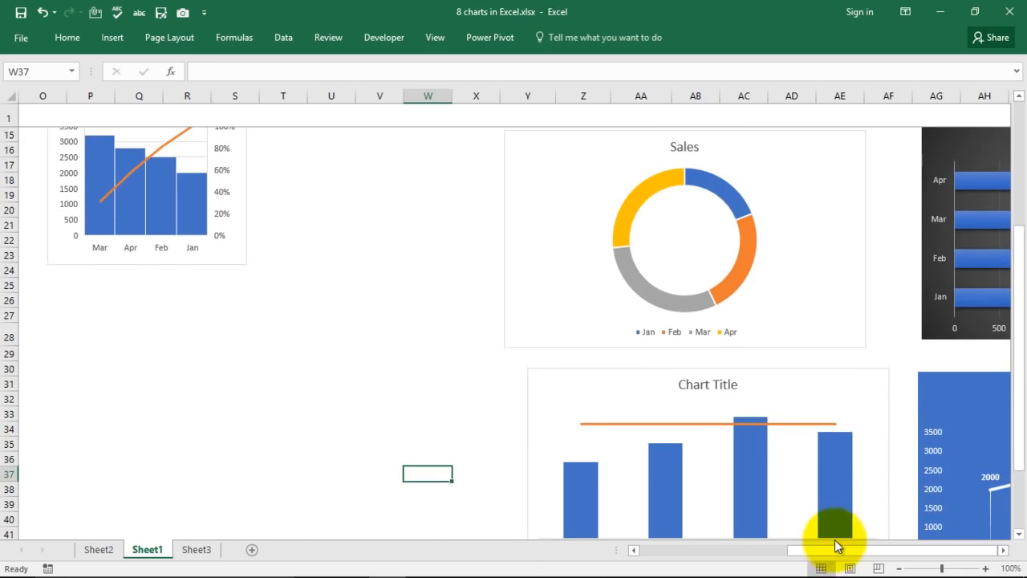
{"action": "left_click_drag", "start_coordinate": [833, 552], "coordinate": [693, 568]}
{"action": "scroll", "coordinate": [674, 481], "scroll_direction": "up", "scroll_amount": 1}
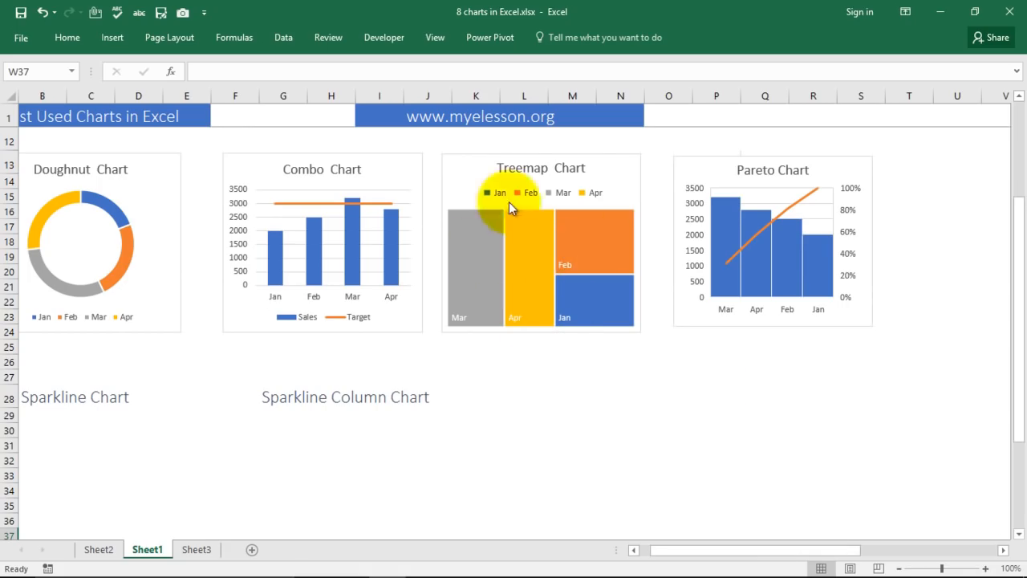
{"action": "mouse_move", "coordinate": [745, 554]}
{"action": "left_mouse_down"}
{"action": "mouse_move", "coordinate": [821, 557]}
{"action": "mouse_move", "coordinate": [731, 556]}
{"action": "left_mouse_up"}
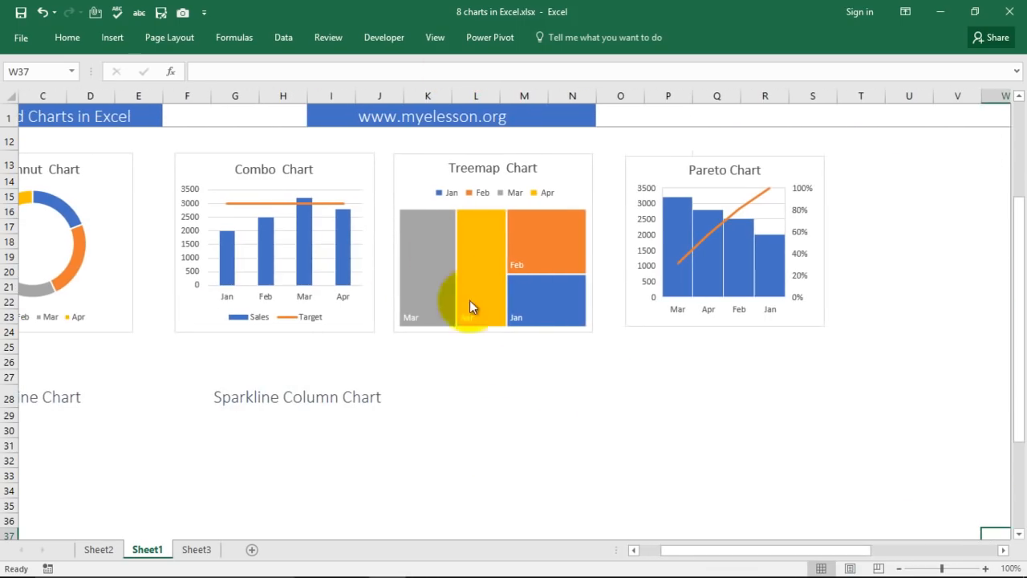
{"action": "left_click_drag", "start_coordinate": [768, 558], "coordinate": [830, 523]}
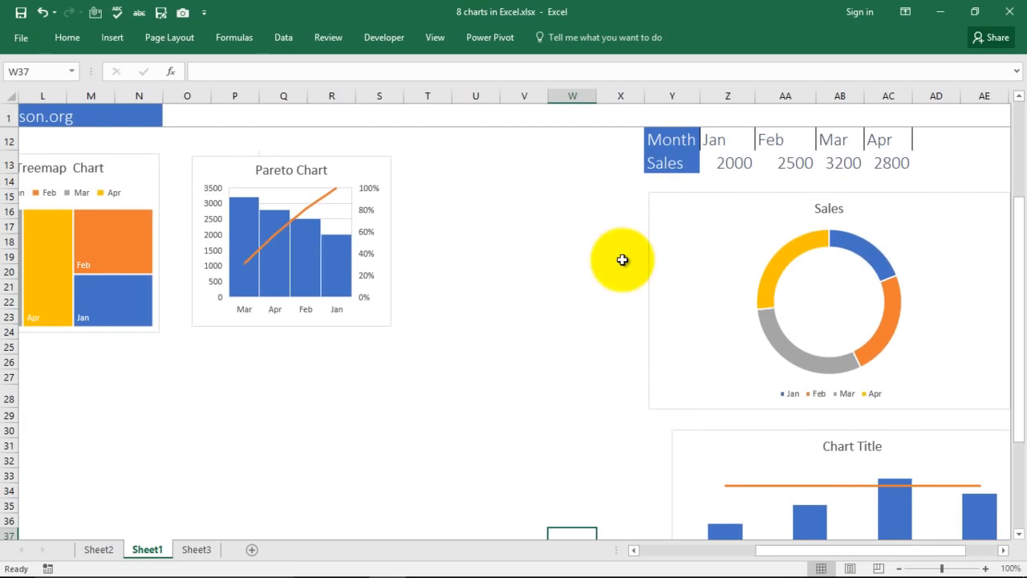
{"action": "scroll", "coordinate": [620, 259], "scroll_direction": "up", "scroll_amount": 3}
{"action": "left_click_drag", "start_coordinate": [658, 158], "coordinate": [734, 258]}
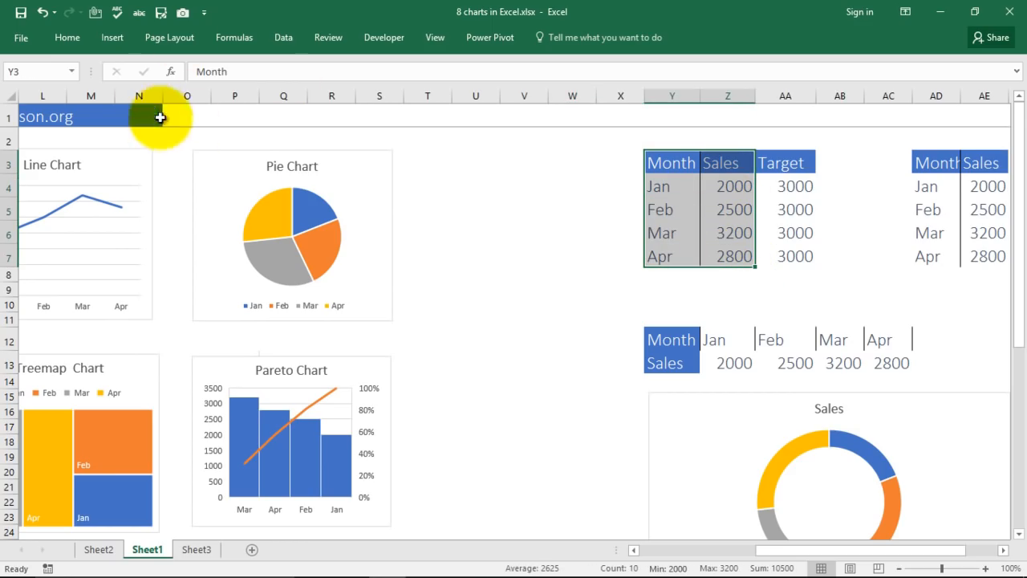
Insert a Treemap of the Jan–Apr Sales and drag it, resized smaller, below the Pareto chart.
{"action": "left_click", "coordinate": [96, 38]}
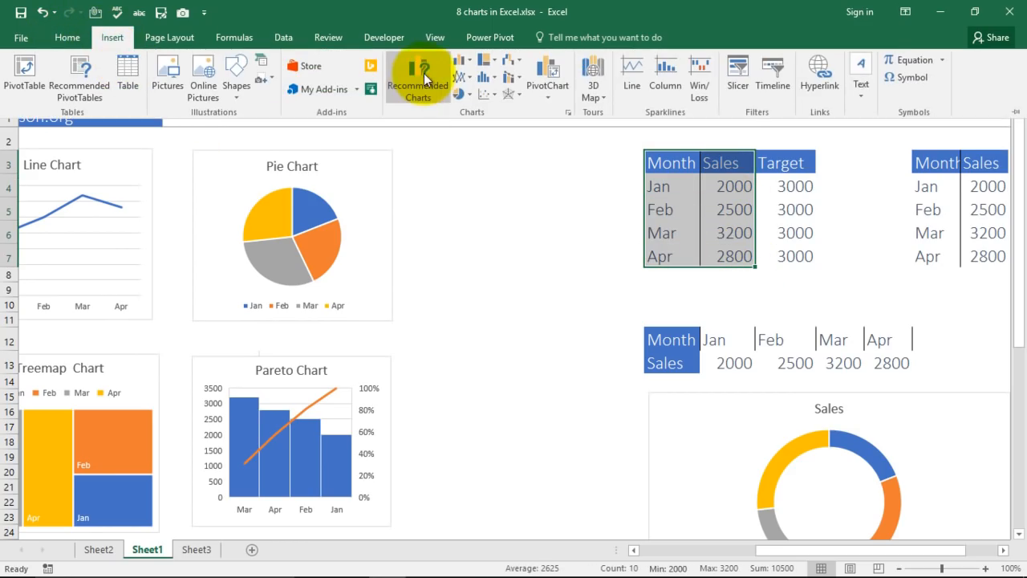
{"action": "left_click", "coordinate": [496, 62]}
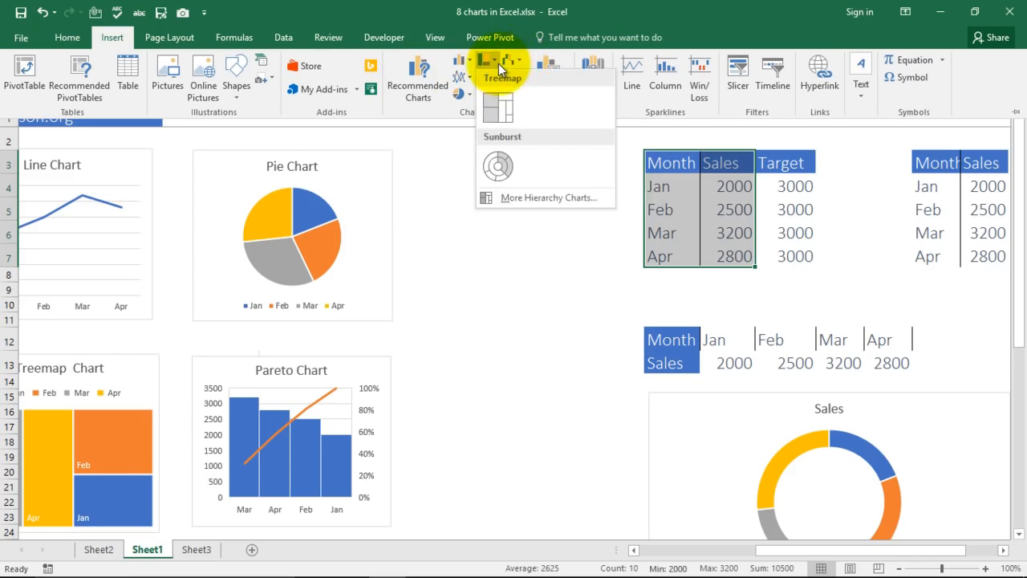
{"action": "left_click", "coordinate": [497, 108]}
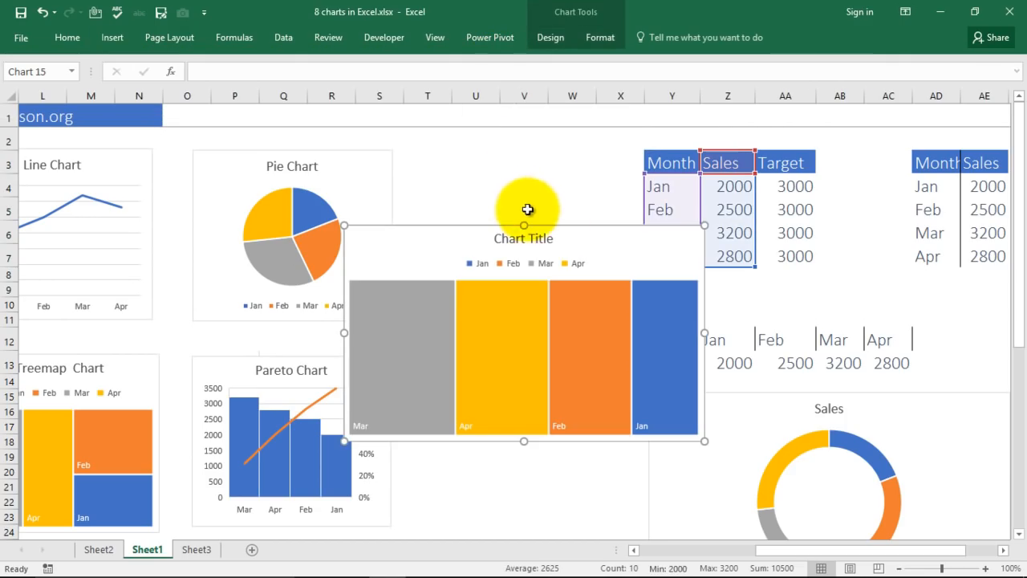
{"action": "left_click_drag", "start_coordinate": [584, 260], "coordinate": [586, 465]}
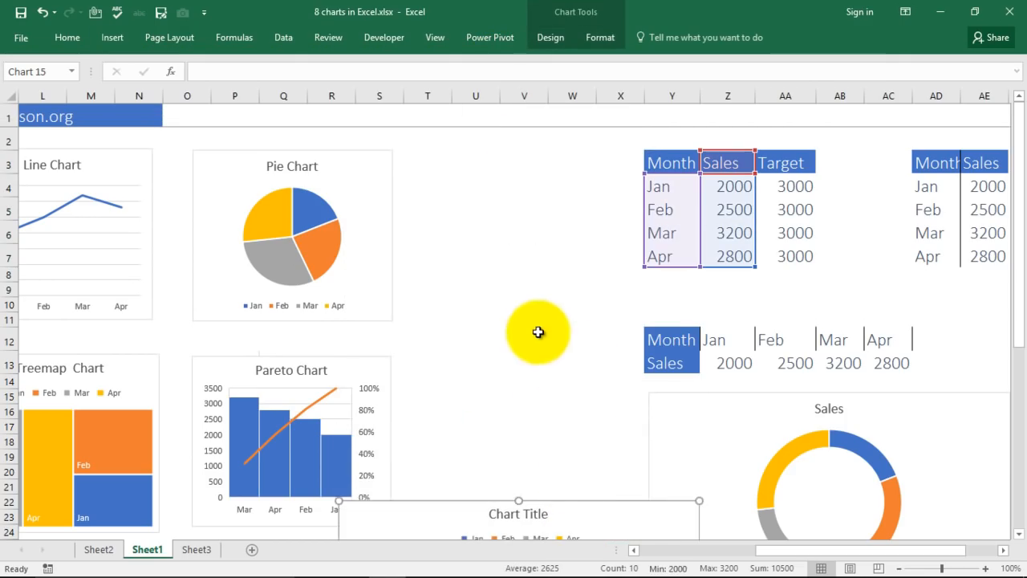
{"action": "scroll", "coordinate": [540, 337], "scroll_direction": "down", "scroll_amount": 3}
{"action": "left_click_drag", "start_coordinate": [601, 348], "coordinate": [488, 364]}
{"action": "scroll", "coordinate": [593, 257], "scroll_direction": "down", "scroll_amount": 3}
{"action": "left_click_drag", "start_coordinate": [581, 189], "coordinate": [503, 255]}
{"action": "scroll", "coordinate": [576, 250], "scroll_direction": "up", "scroll_amount": 6}
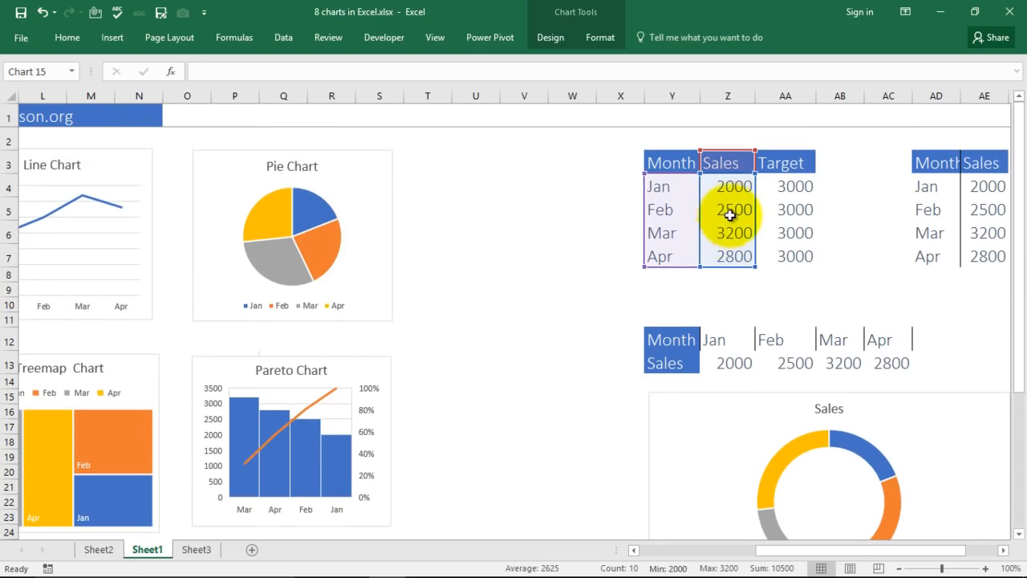
Pick the Feb sales cell, then enlarge the treemap and undo that resize.
{"action": "left_click", "coordinate": [732, 210]}
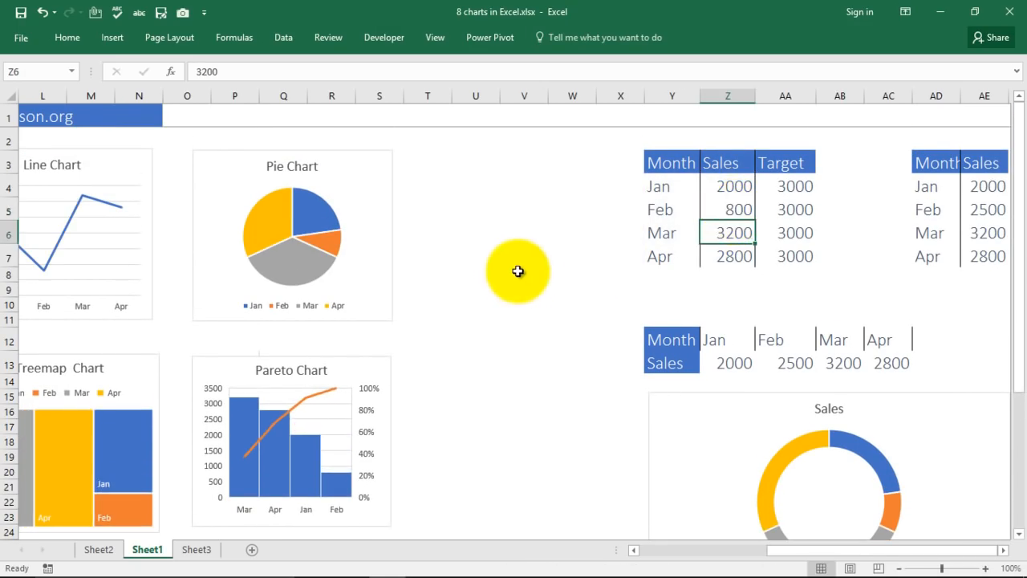
{"action": "scroll", "coordinate": [481, 252], "scroll_direction": "down", "scroll_amount": 5}
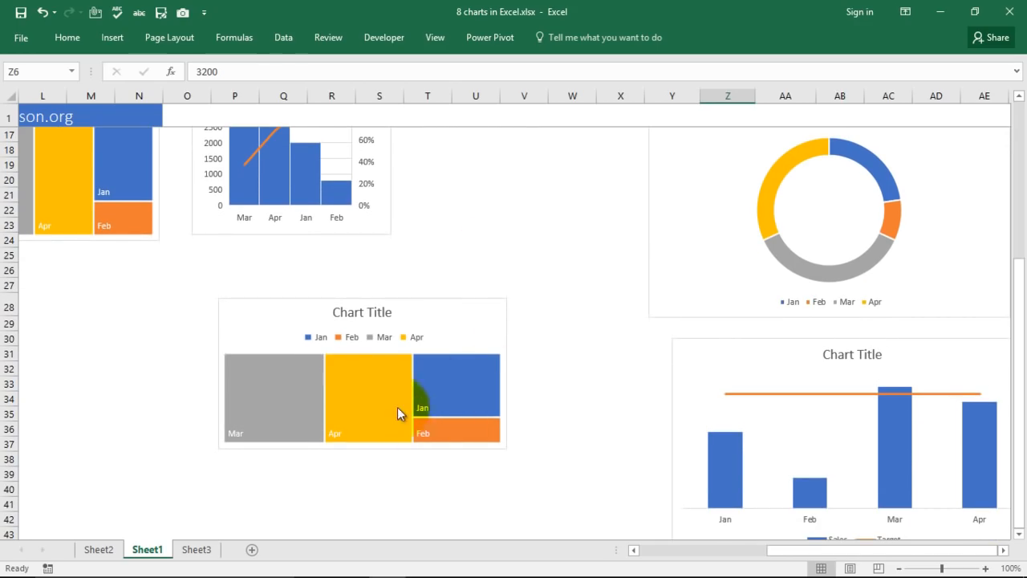
{"action": "left_click", "coordinate": [487, 433]}
{"action": "left_click_drag", "start_coordinate": [505, 448], "coordinate": [526, 479]}
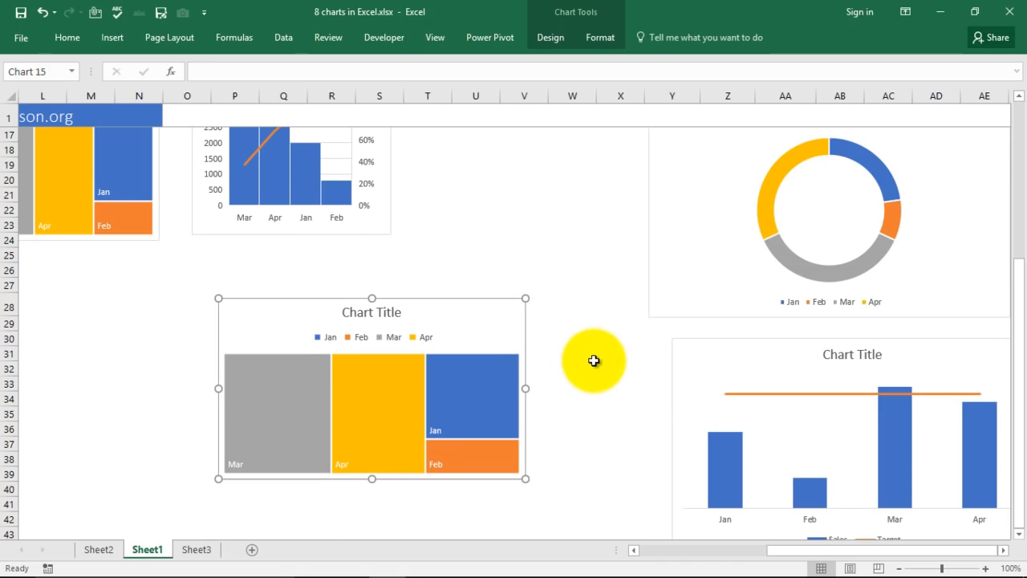
{"action": "key", "text": "ctrl+z"}
{"action": "key", "text": "ctrl+z"}
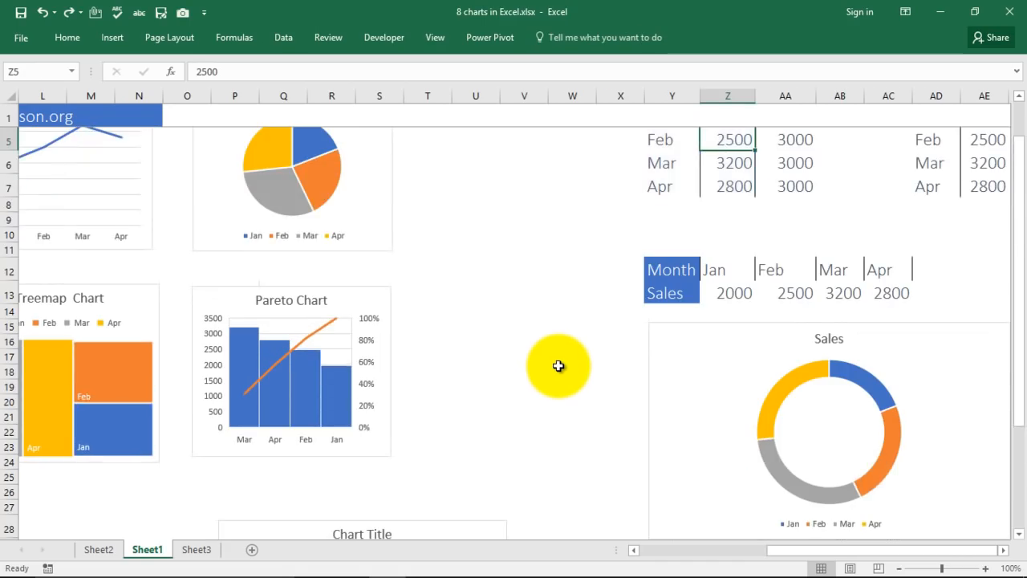
Delete the treemap's Chart Title, then reselect the treemap and the Pareto chart above it.
{"action": "scroll", "coordinate": [594, 358], "scroll_direction": "down", "scroll_amount": 5}
{"action": "scroll", "coordinate": [449, 353], "scroll_direction": "down", "scroll_amount": 1}
{"action": "left_click", "coordinate": [370, 312]}
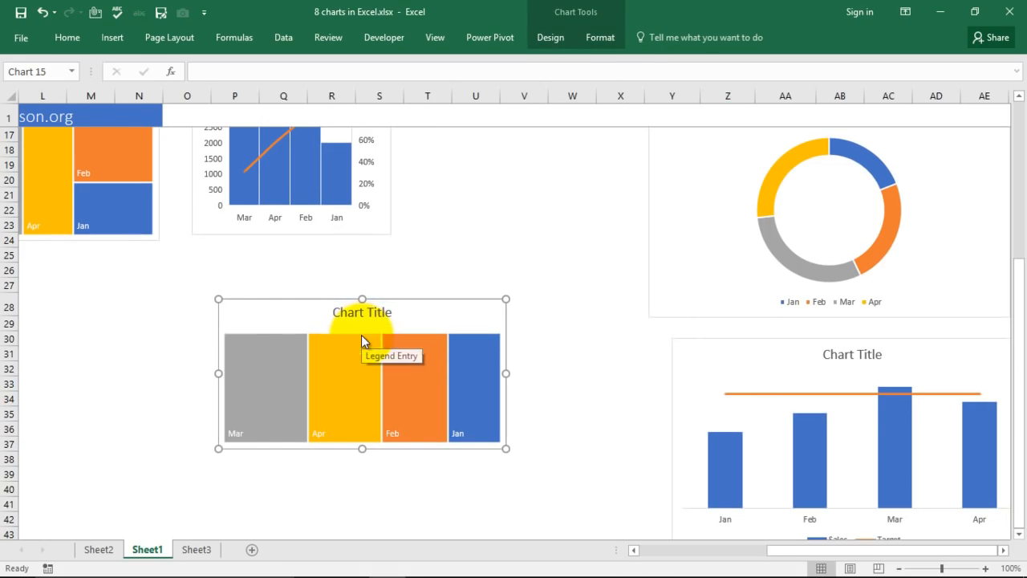
{"action": "left_click", "coordinate": [363, 312]}
{"action": "key", "text": "Delete"}
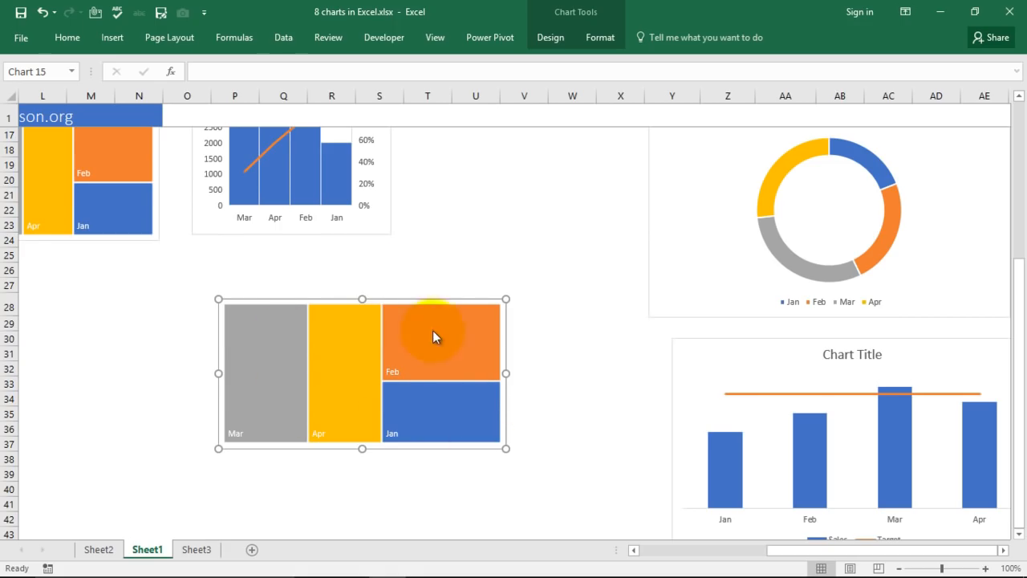
{"action": "left_click", "coordinate": [485, 223]}
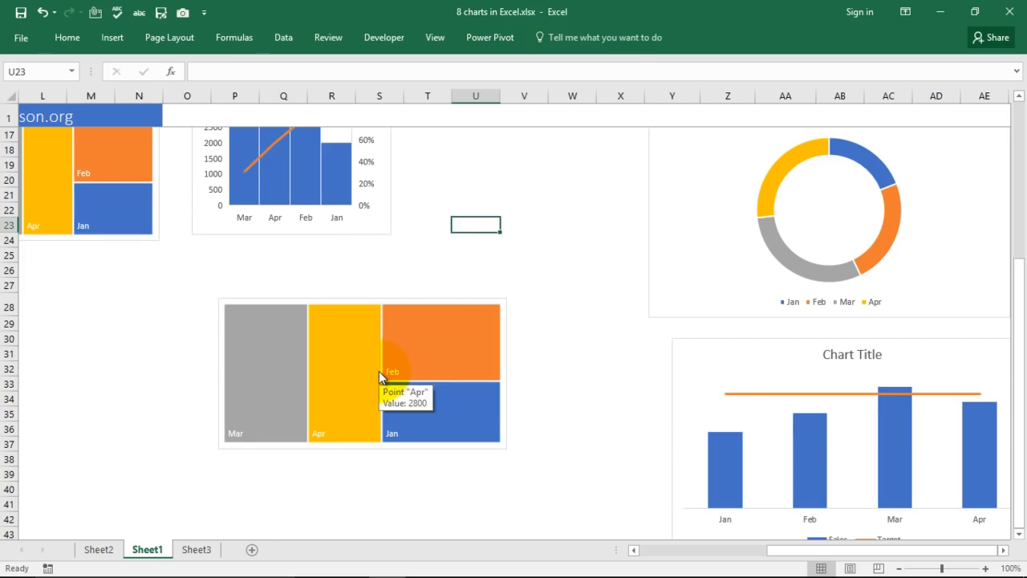
{"action": "left_click", "coordinate": [431, 357]}
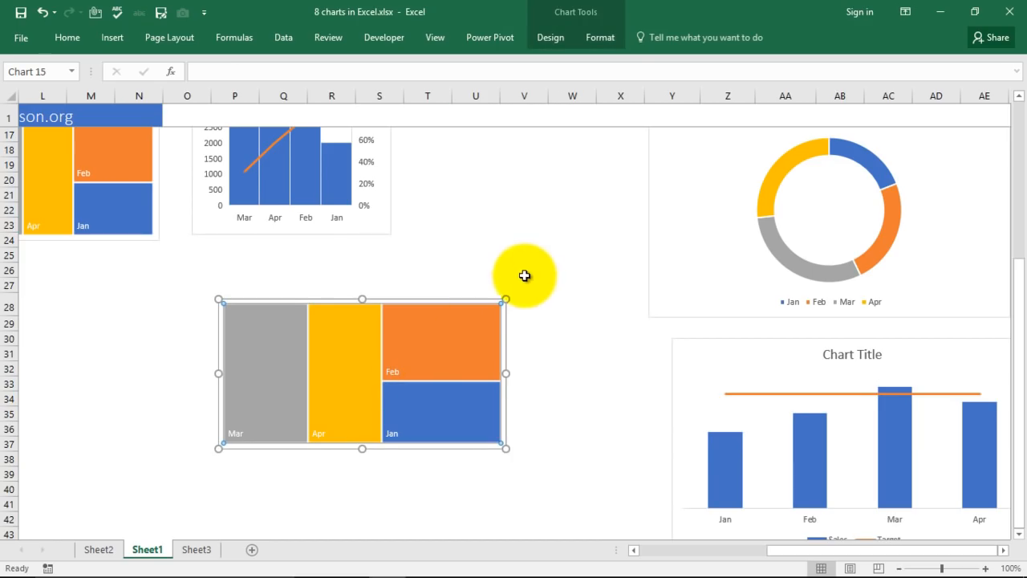
{"action": "scroll", "coordinate": [385, 298], "scroll_direction": "up", "scroll_amount": 1}
{"action": "left_click", "coordinate": [341, 217]}
{"action": "scroll", "coordinate": [519, 281], "scroll_direction": "up", "scroll_amount": 2}
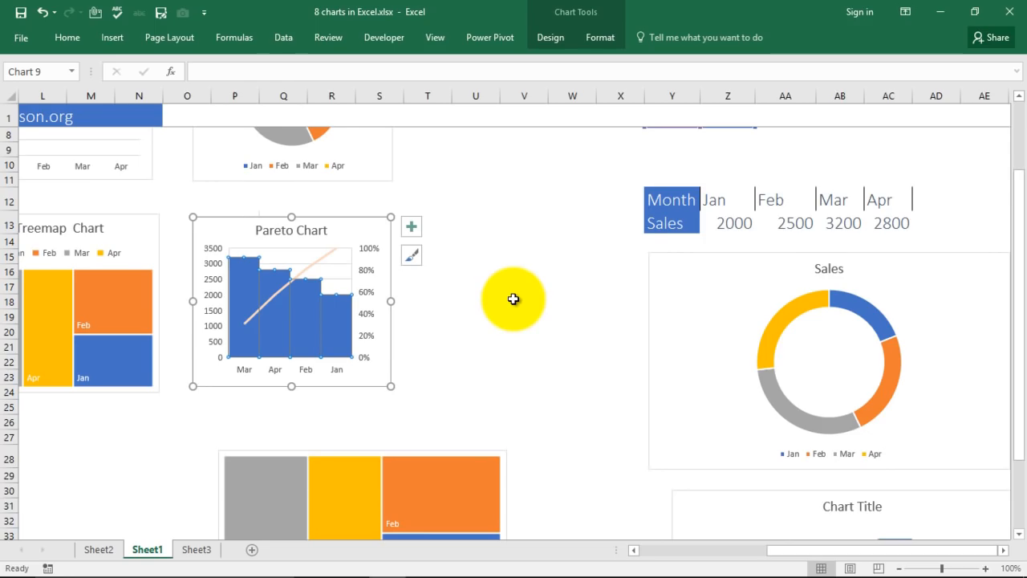
Insert a Histogram > Pareto chart from the Jan–Apr Month/Sales range Y3:Z6.
{"action": "scroll", "coordinate": [530, 313], "scroll_direction": "up", "scroll_amount": 3}
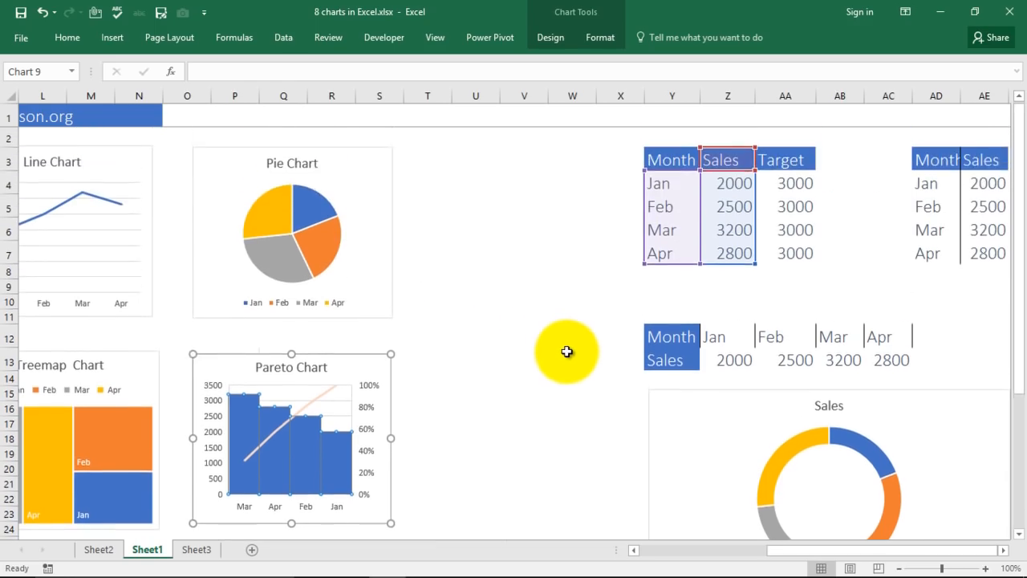
{"action": "left_click", "coordinate": [574, 306]}
{"action": "left_click_drag", "start_coordinate": [654, 161], "coordinate": [730, 259]}
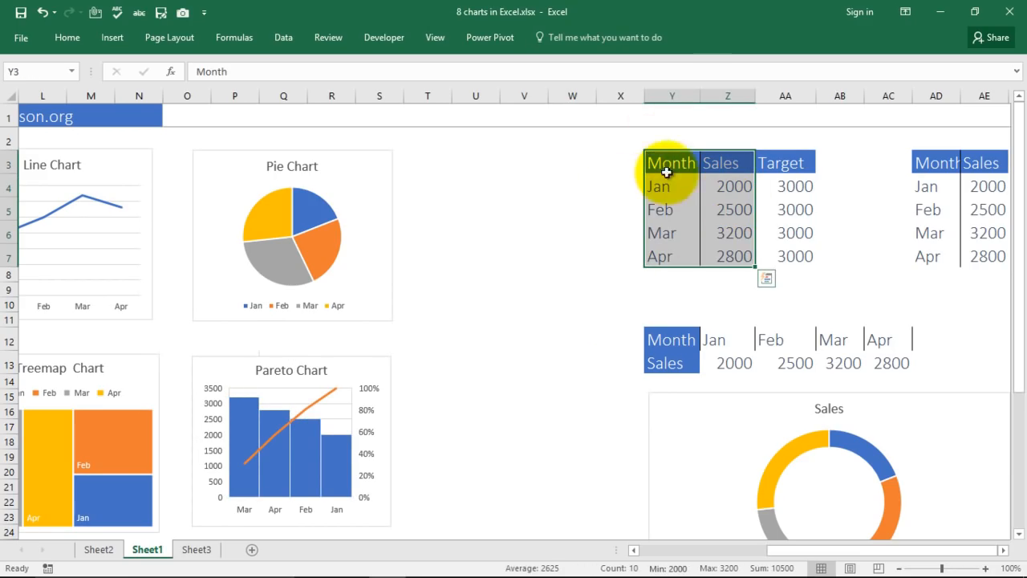
{"action": "left_click", "coordinate": [113, 37]}
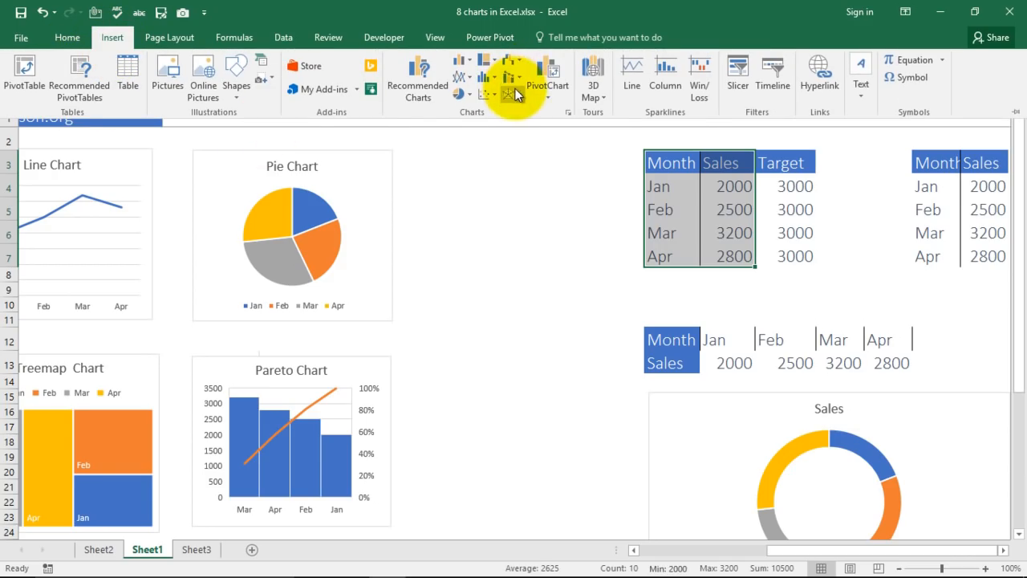
{"action": "left_click", "coordinate": [520, 61]}
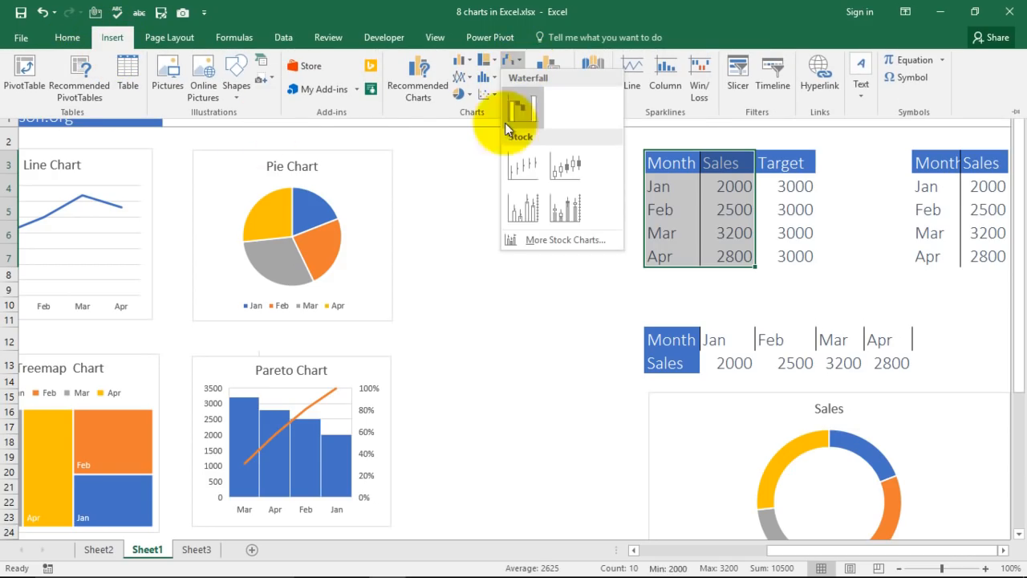
{"action": "left_click", "coordinate": [549, 239]}
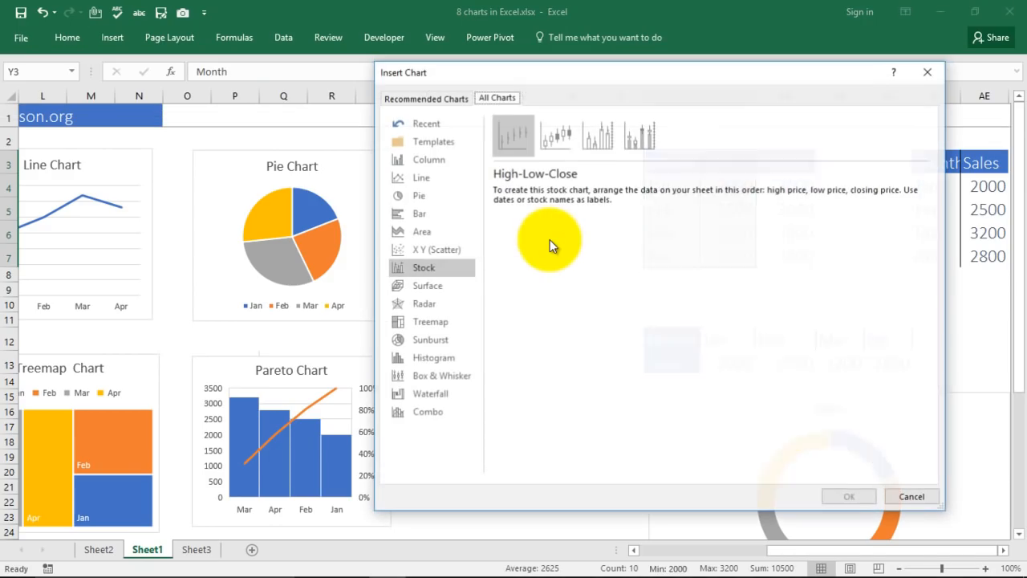
{"action": "left_click", "coordinate": [442, 362]}
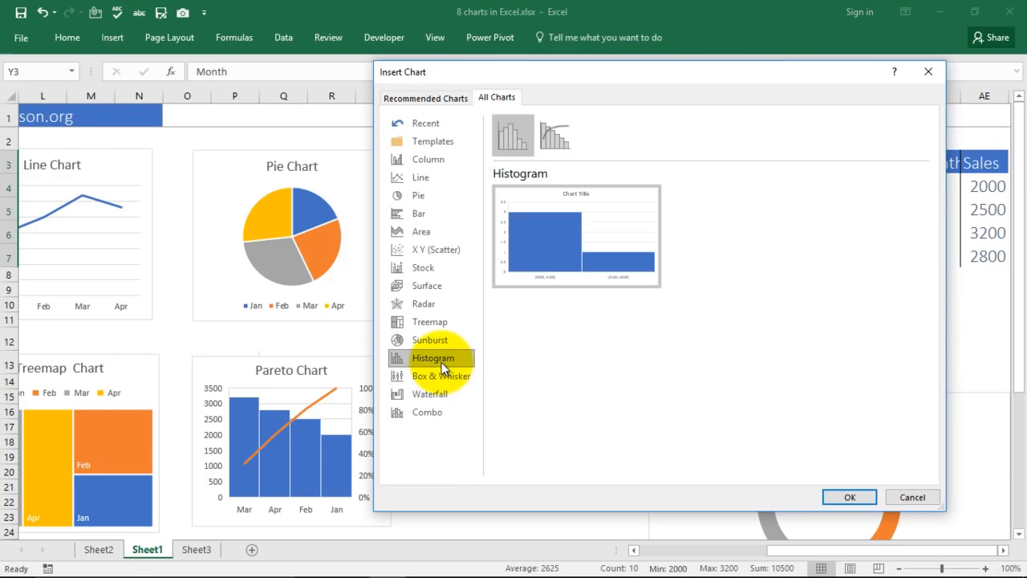
{"action": "left_click", "coordinate": [559, 142]}
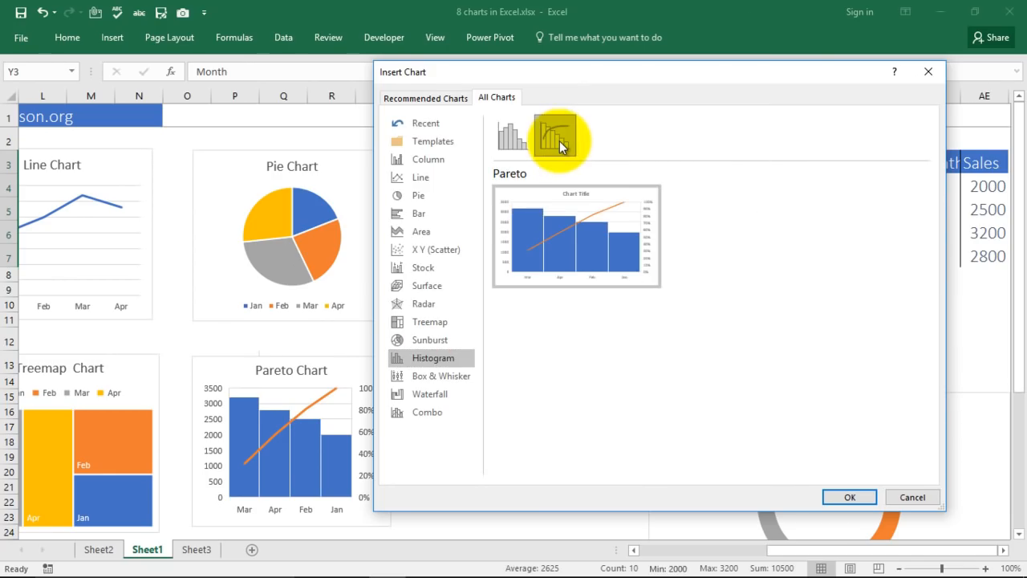
{"action": "left_click", "coordinate": [849, 497]}
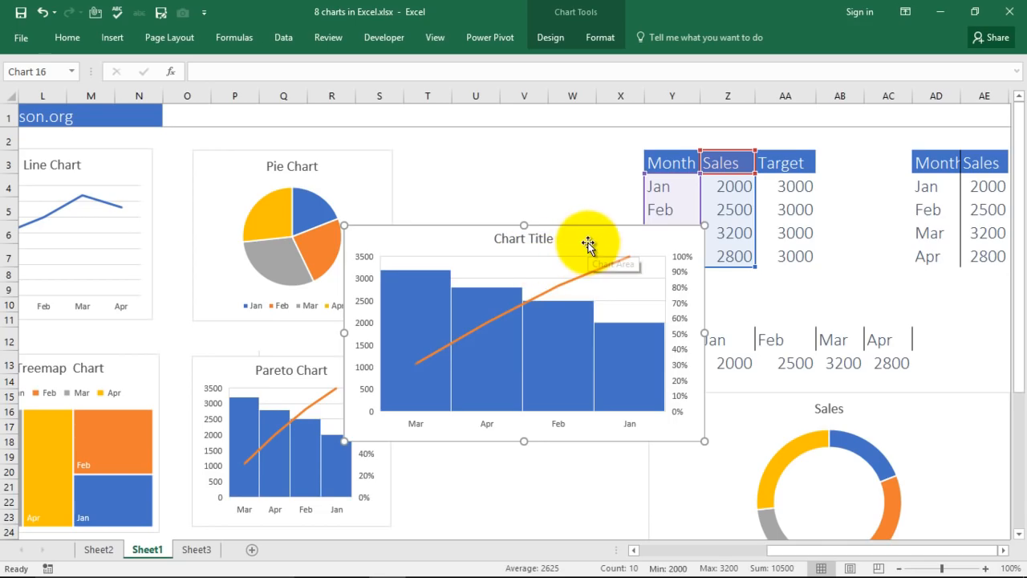
Drag the new Pareto chart down below the horizontal Month/Sales table.
{"action": "left_click_drag", "start_coordinate": [588, 243], "coordinate": [615, 557]}
{"action": "scroll", "coordinate": [566, 390], "scroll_direction": "down", "scroll_amount": 3}
{"action": "scroll", "coordinate": [593, 395], "scroll_direction": "up", "scroll_amount": 4}
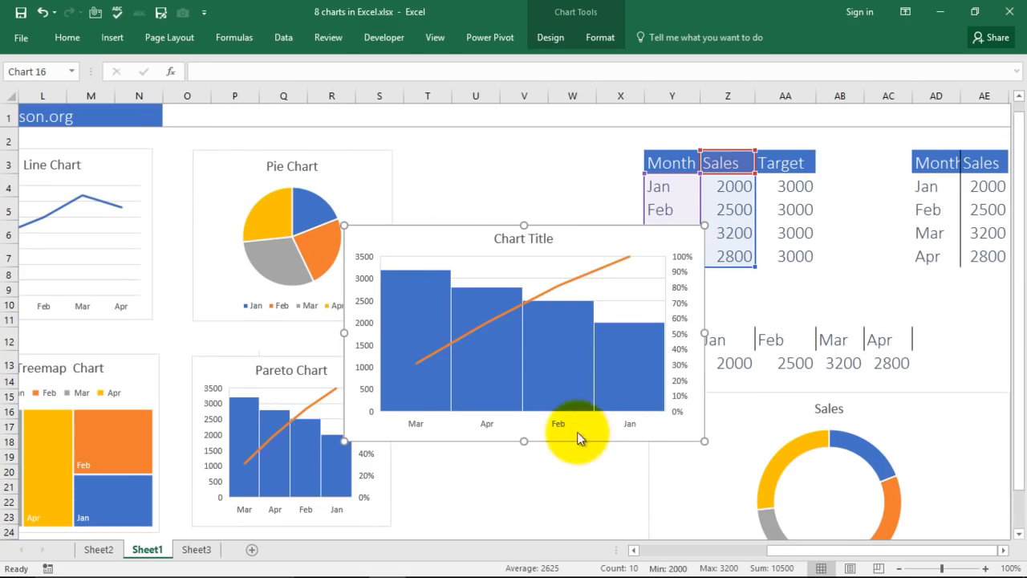
{"action": "mouse_move", "coordinate": [824, 557]}
{"action": "left_mouse_down"}
{"action": "mouse_move", "coordinate": [747, 548]}
{"action": "mouse_move", "coordinate": [837, 562]}
{"action": "left_mouse_up"}
{"action": "left_click_drag", "start_coordinate": [596, 238], "coordinate": [916, 408]}
{"action": "left_click_drag", "start_coordinate": [853, 550], "coordinate": [842, 554]}
{"action": "scroll", "coordinate": [552, 412], "scroll_direction": "down", "scroll_amount": 2}
{"action": "scroll", "coordinate": [383, 355], "scroll_direction": "down", "scroll_amount": 3}
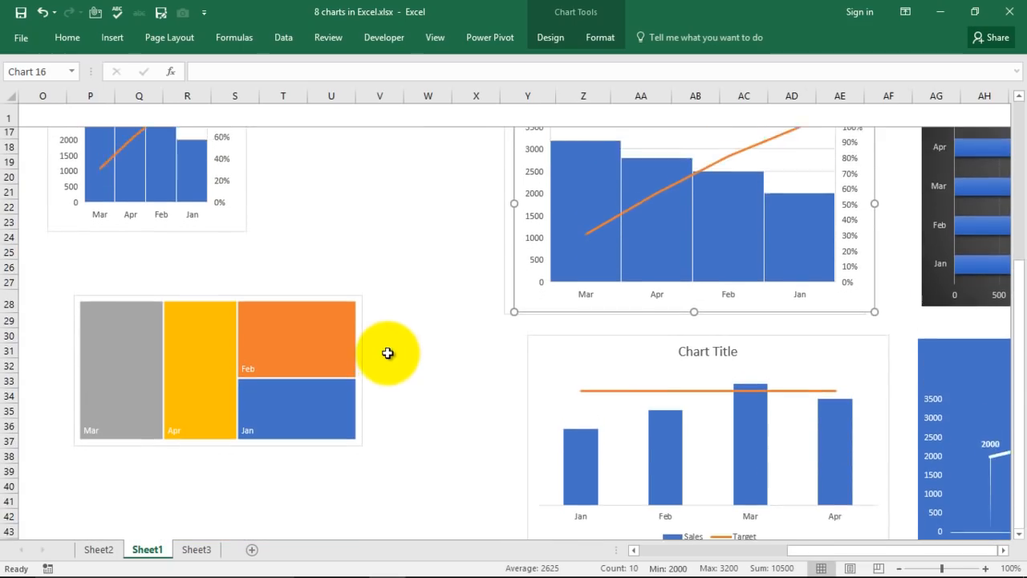
Deselect the Pareto chart and go to cell B30 below the Sparkline Chart heading.
{"action": "scroll", "coordinate": [388, 353], "scroll_direction": "down", "scroll_amount": 2}
{"action": "left_click", "coordinate": [326, 412]}
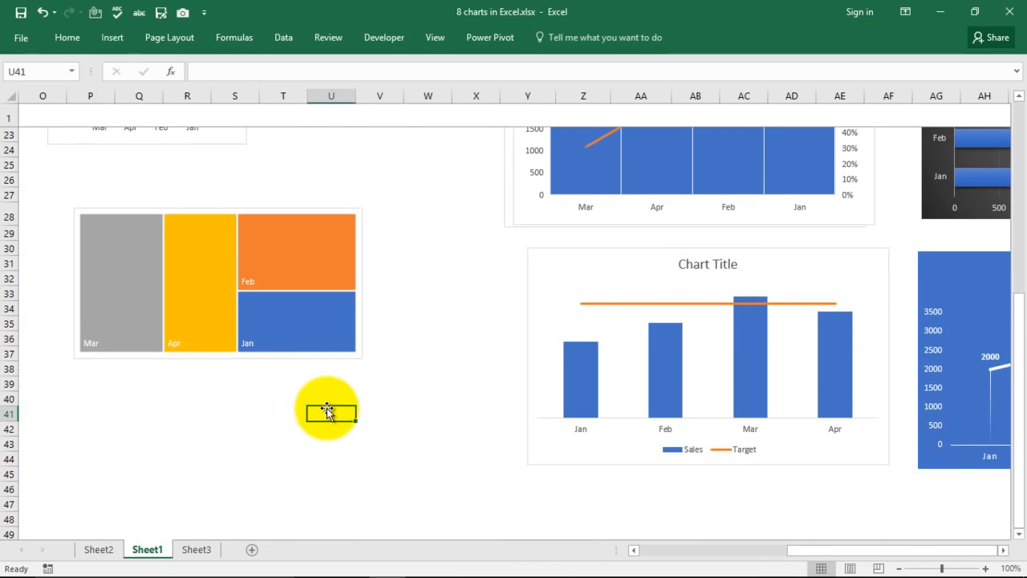
{"action": "key", "text": "Home"}
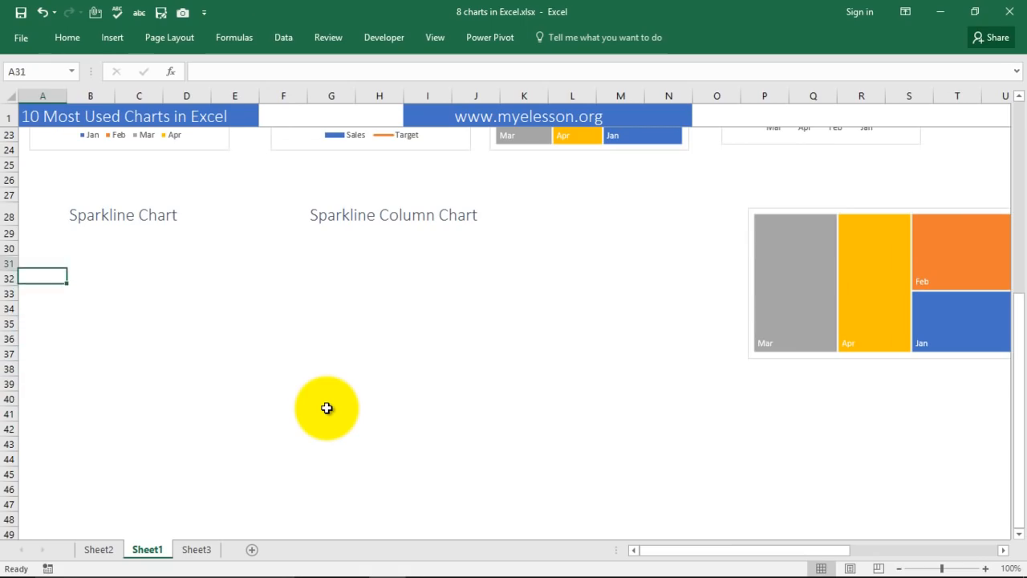
{"action": "key", "text": "Right"}
{"action": "key", "text": "Right"}
{"action": "key", "text": "Right"}
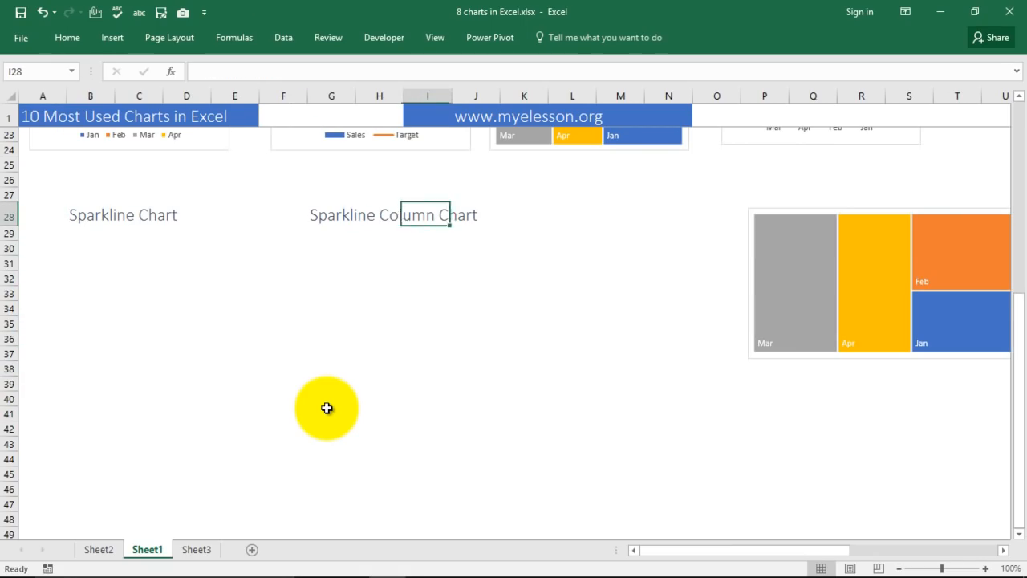
{"action": "left_click", "coordinate": [91, 248]}
Select the horizontal Sales row Y13:AC13, 2000 through 2800.
{"action": "scroll", "coordinate": [717, 334], "scroll_direction": "up", "scroll_amount": 5}
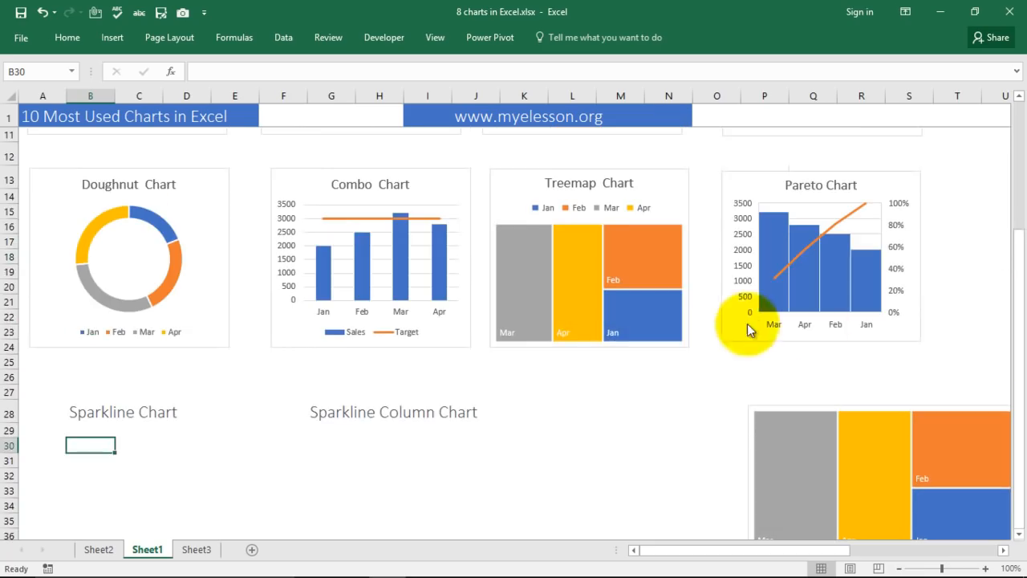
{"action": "scroll", "coordinate": [937, 346], "scroll_direction": "up", "scroll_amount": 3}
{"action": "left_click_drag", "start_coordinate": [768, 550], "coordinate": [819, 412]}
{"action": "scroll", "coordinate": [722, 466], "scroll_direction": "down", "scroll_amount": 1}
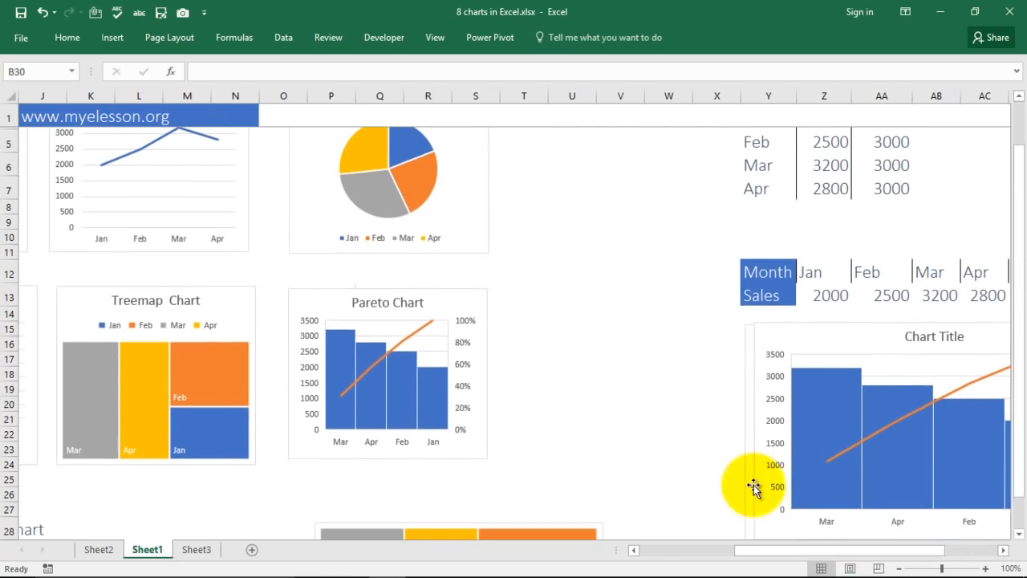
{"action": "left_click_drag", "start_coordinate": [776, 552], "coordinate": [780, 531]}
{"action": "left_click_drag", "start_coordinate": [660, 296], "coordinate": [893, 300]}
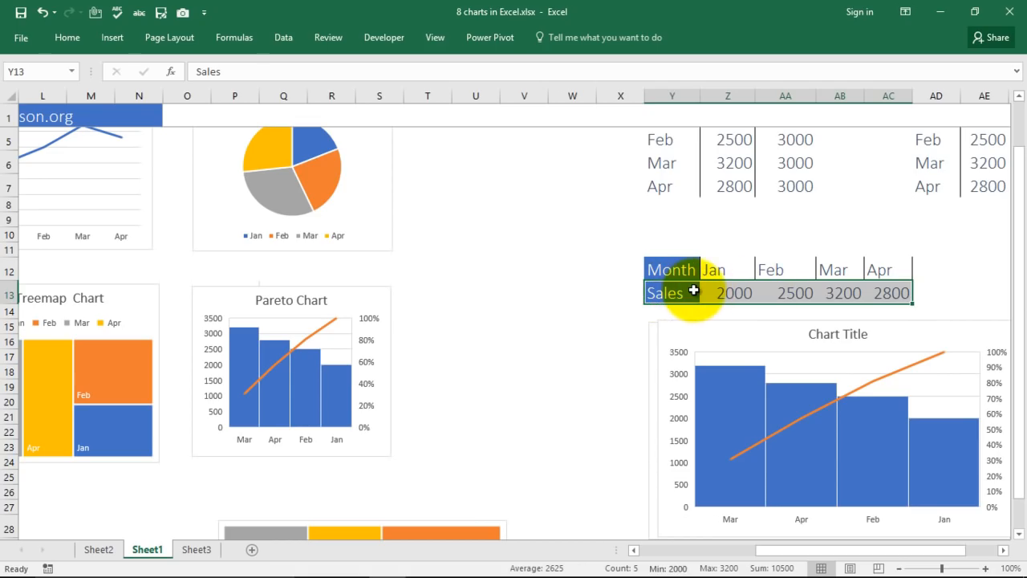
Create a line sparkline from data Y13:AC13 with its location set to cell B31.
{"action": "left_click", "coordinate": [111, 37]}
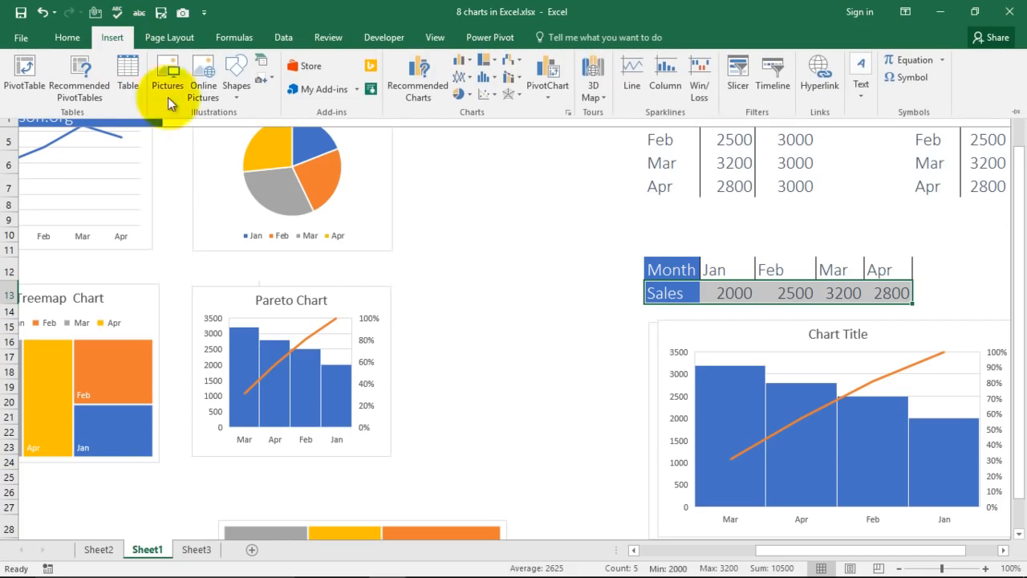
{"action": "left_click", "coordinate": [626, 64]}
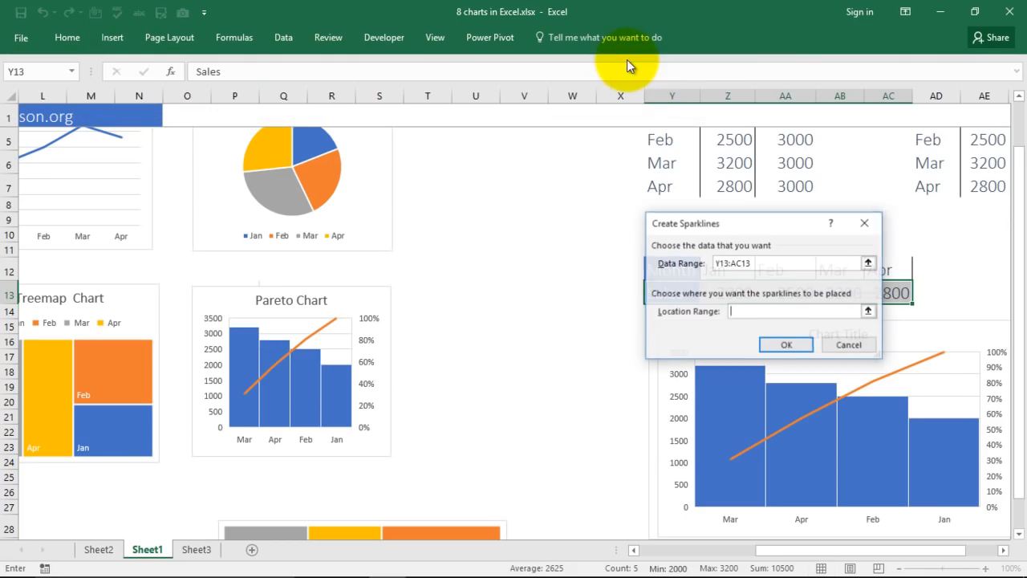
{"action": "left_click", "coordinate": [733, 310]}
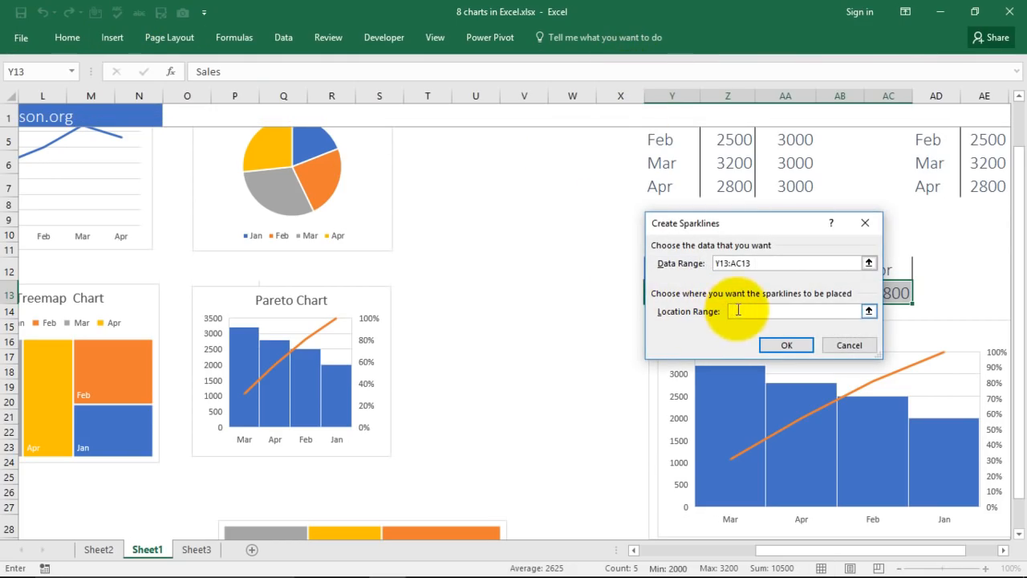
{"action": "scroll", "coordinate": [461, 407], "scroll_direction": "up", "scroll_amount": 1}
{"action": "scroll", "coordinate": [457, 407], "scroll_direction": "down", "scroll_amount": 4}
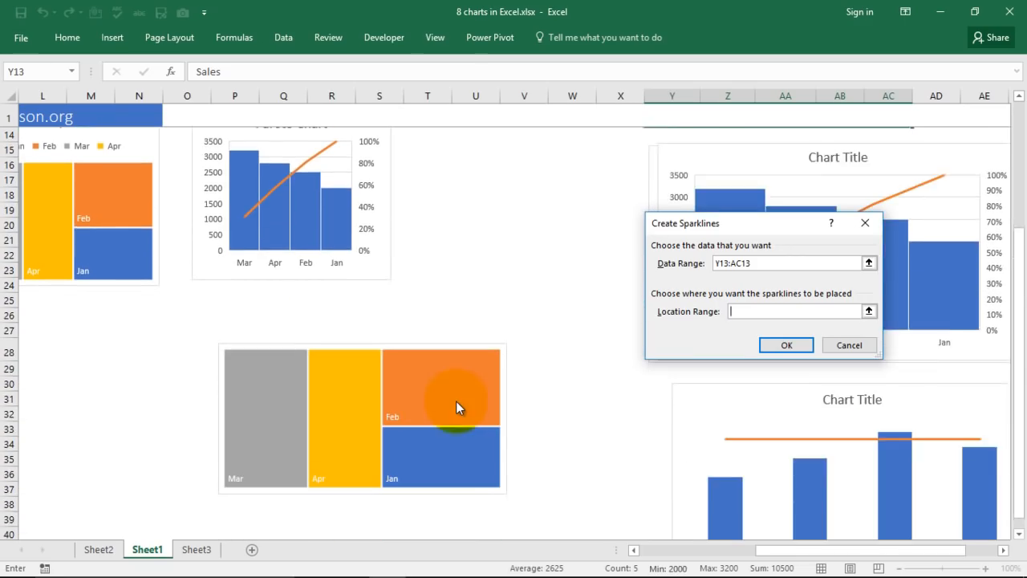
{"action": "scroll", "coordinate": [456, 407], "scroll_direction": "down", "scroll_amount": 3}
{"action": "left_click", "coordinate": [36, 246]}
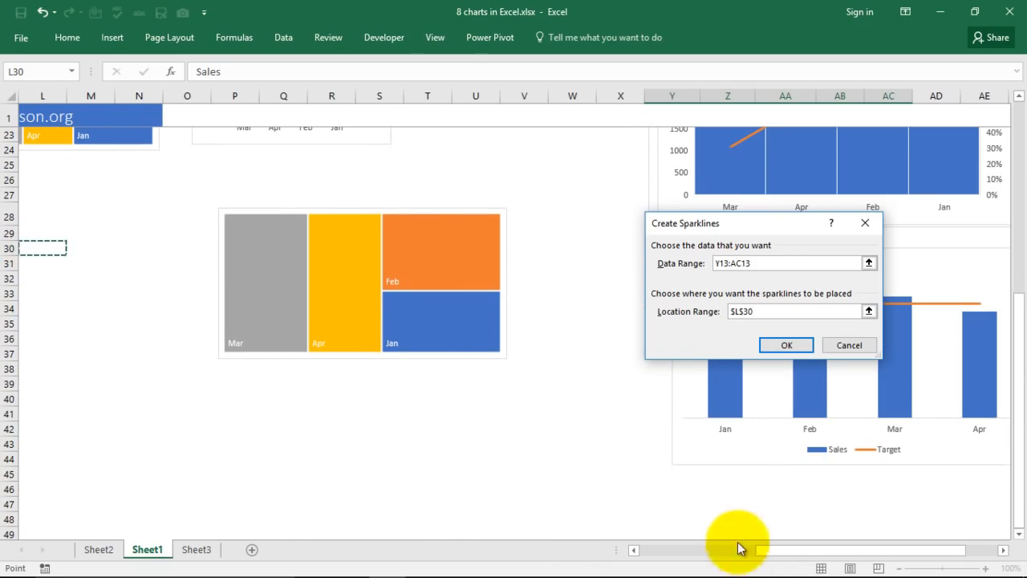
{"action": "left_click_drag", "start_coordinate": [775, 550], "coordinate": [658, 550]}
{"action": "left_click", "coordinate": [38, 260]}
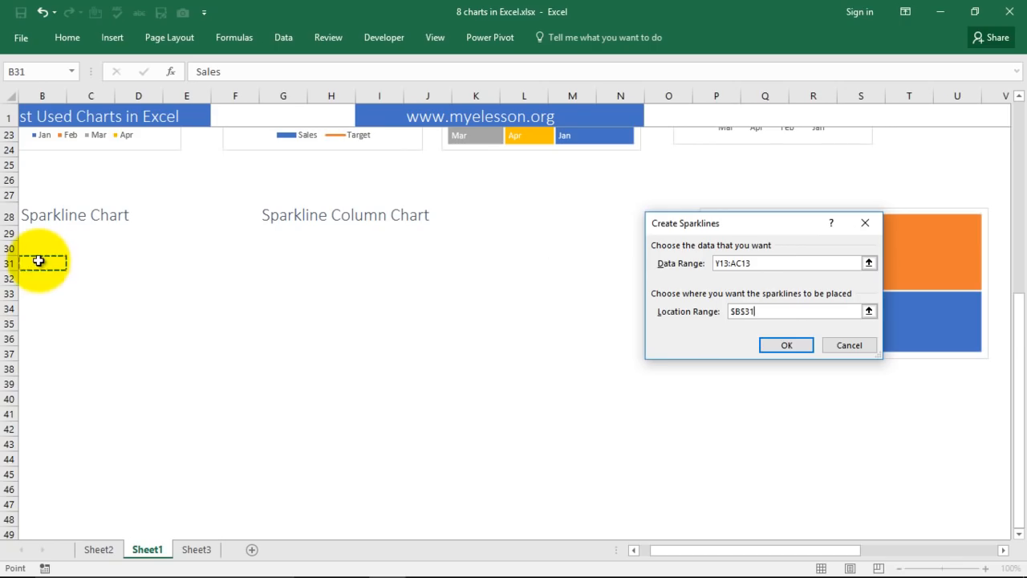
{"action": "left_click", "coordinate": [786, 345]}
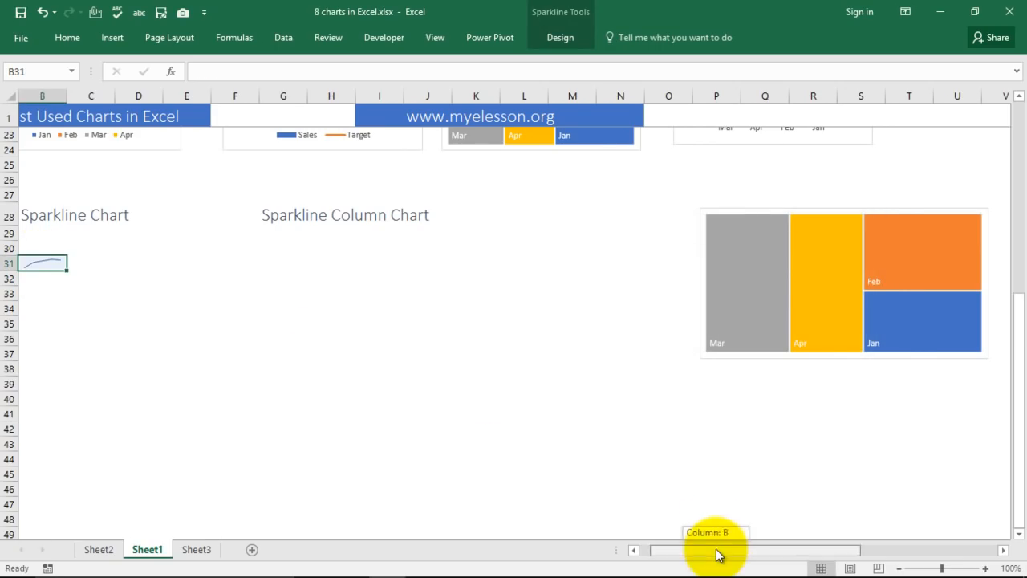
Inspect the B31 line sparkline alongside the combo column and doughnut charts.
{"action": "left_click_drag", "start_coordinate": [718, 554], "coordinate": [708, 552]}
{"action": "left_click", "coordinate": [152, 293]}
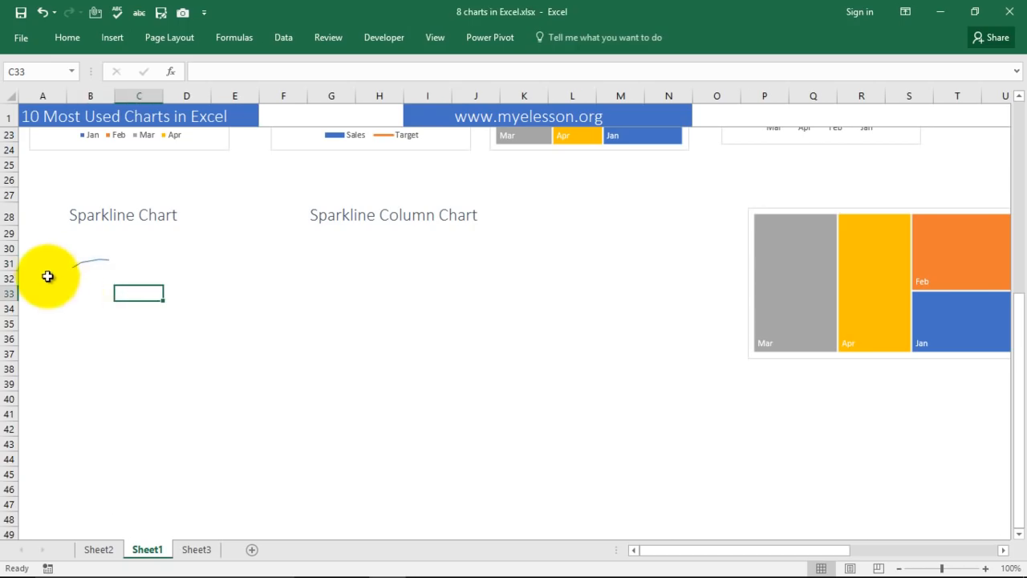
{"action": "left_click", "coordinate": [87, 264]}
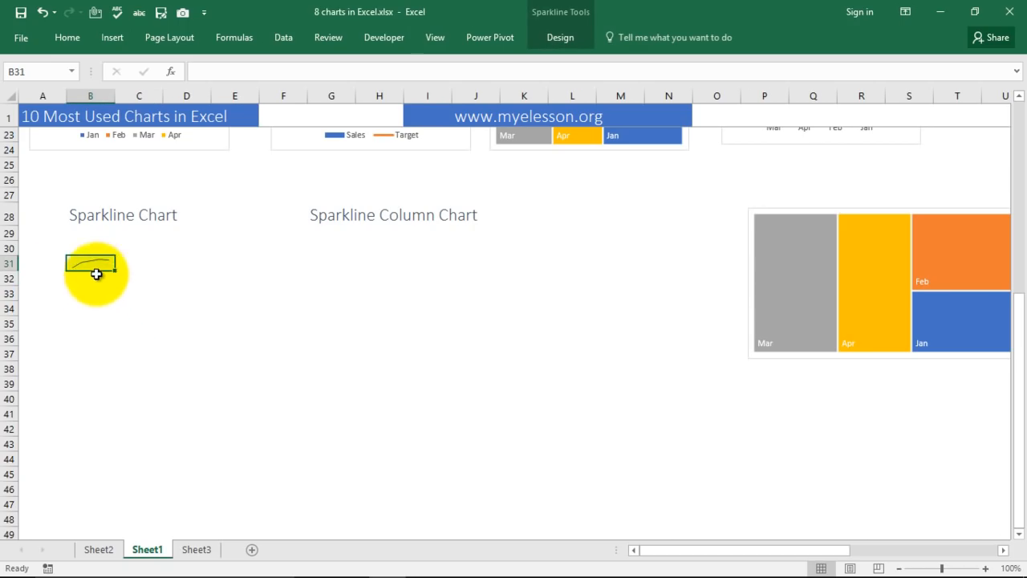
{"action": "scroll", "coordinate": [390, 351], "scroll_direction": "up", "scroll_amount": 3}
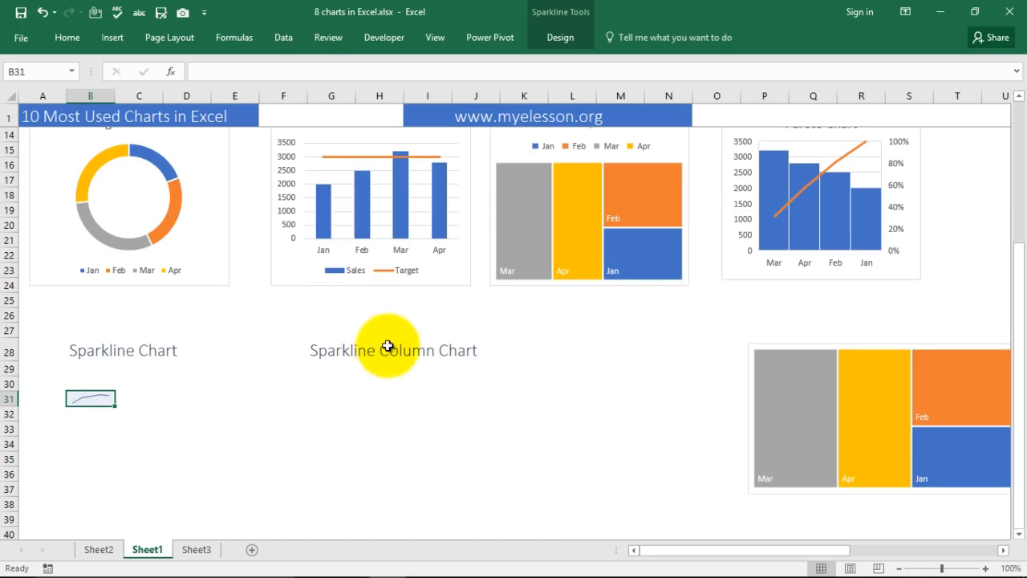
{"action": "left_click", "coordinate": [293, 255]}
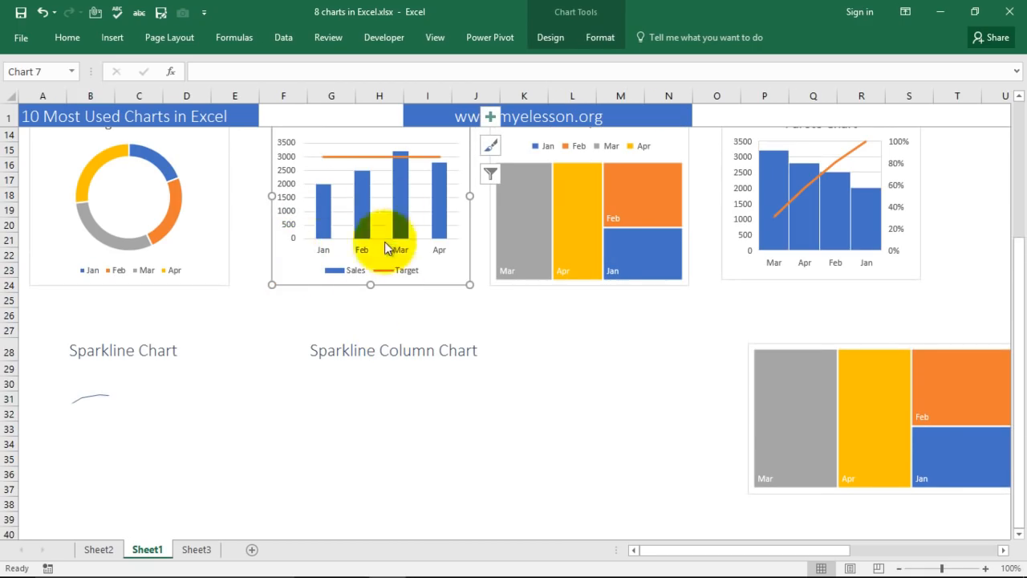
{"action": "left_click", "coordinate": [94, 398]}
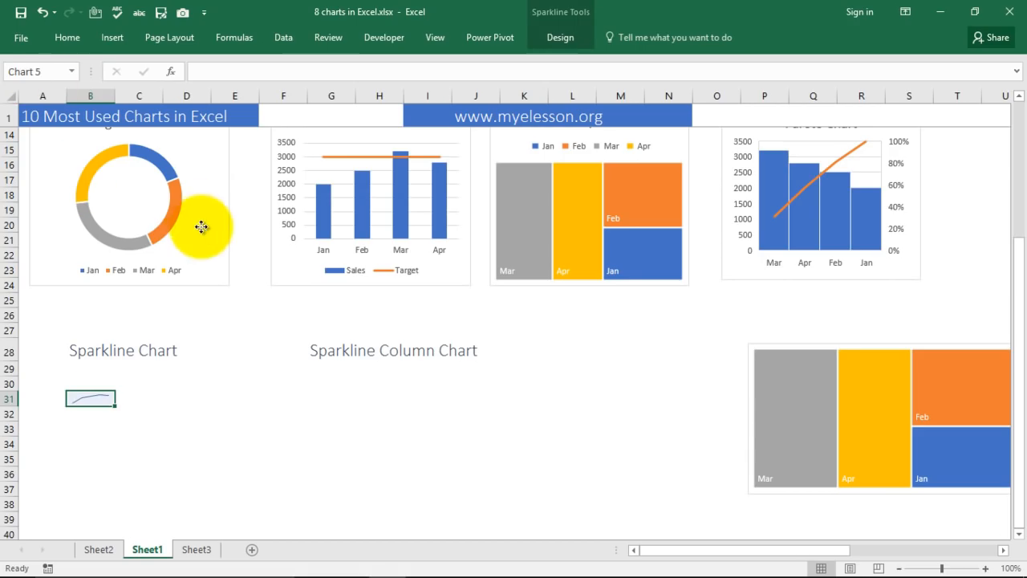
{"action": "left_click", "coordinate": [174, 232]}
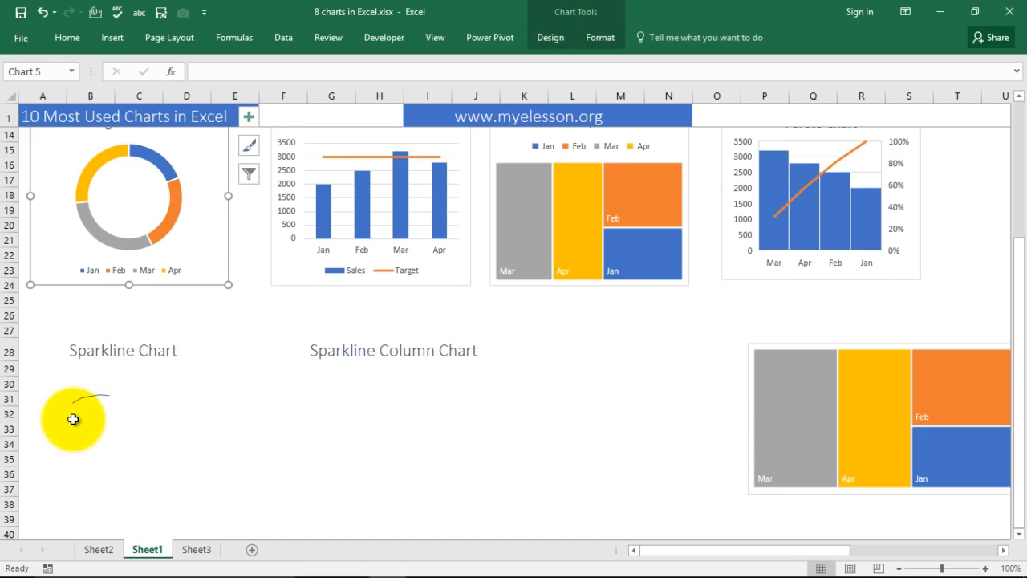
{"action": "left_click", "coordinate": [91, 400]}
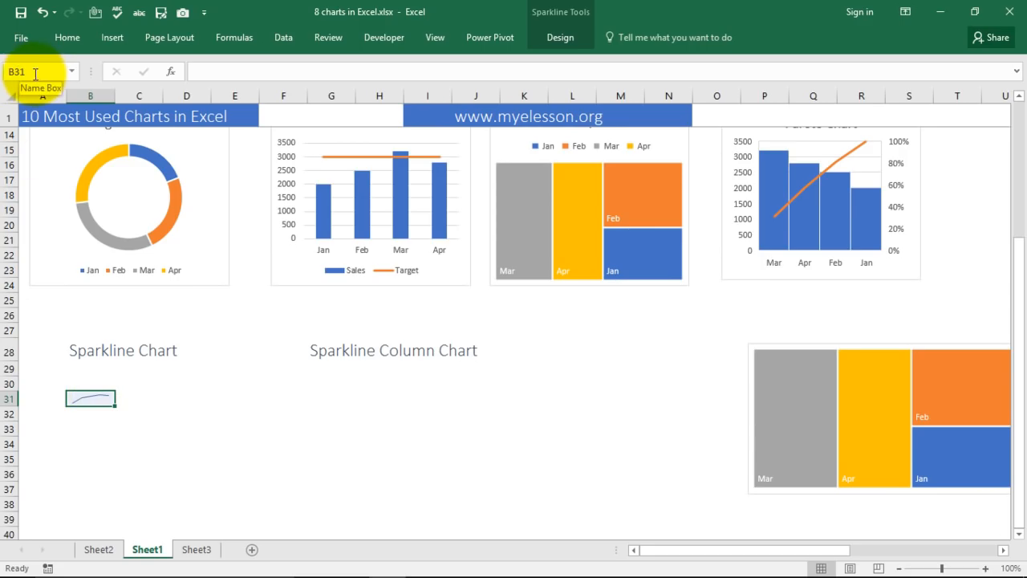
{"action": "left_click", "coordinate": [241, 413]}
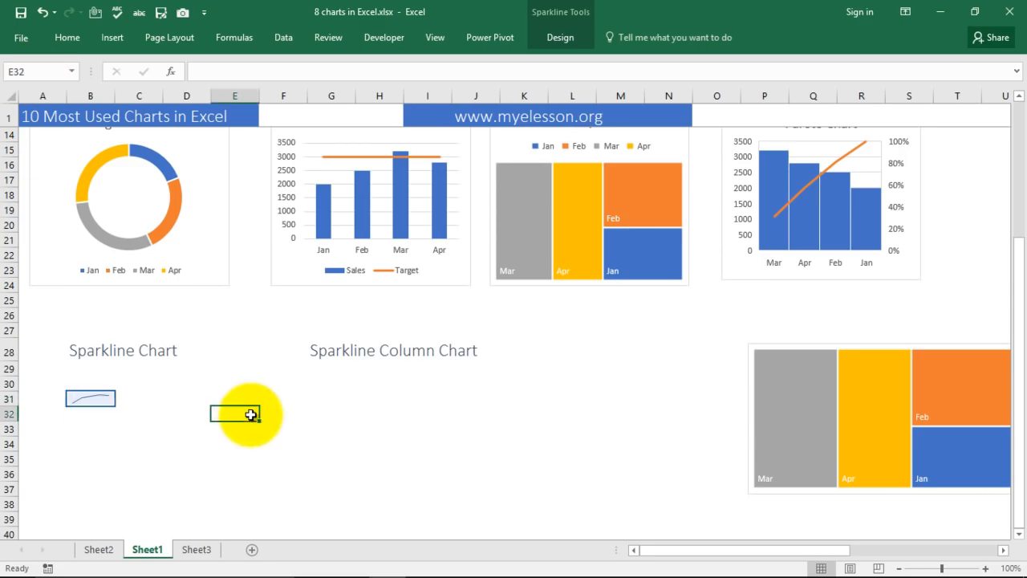
{"action": "left_click", "coordinate": [106, 399]}
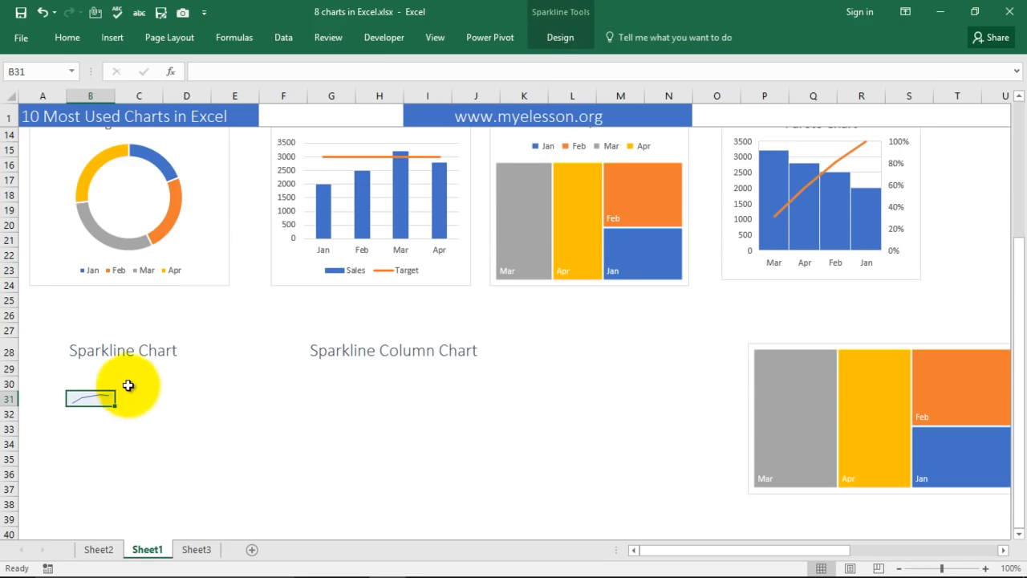
{"action": "left_click", "coordinate": [363, 397]}
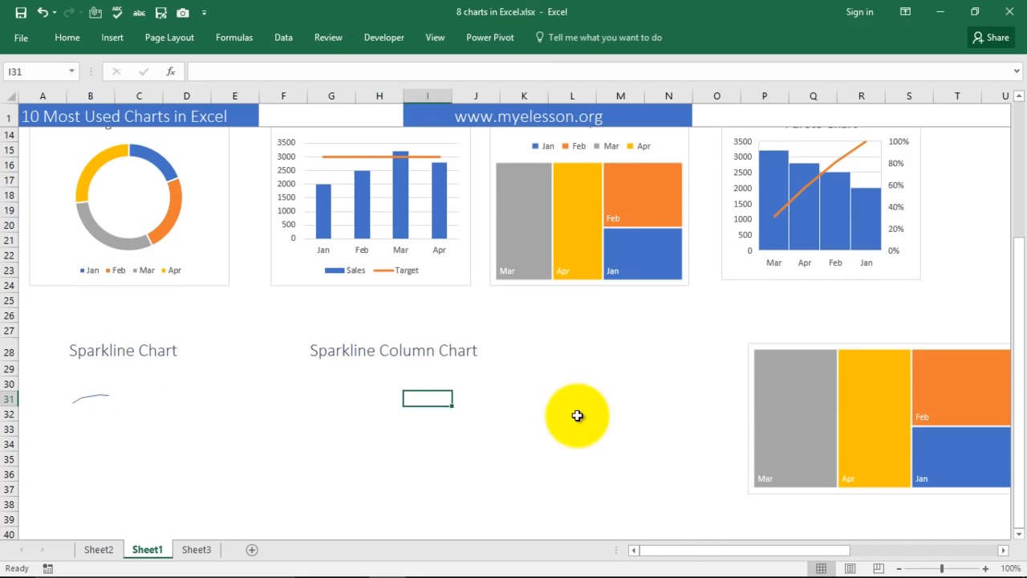
Select the Sales row Y13:AC13 in the horizontal month table.
{"action": "key", "text": "Right"}
{"action": "key", "text": "Right"}
{"action": "key", "text": "Right"}
{"action": "key", "text": "Right"}
{"action": "key", "text": "Right"}
{"action": "key", "text": "Right"}
{"action": "key", "text": "Right"}
{"action": "key", "text": "Right"}
{"action": "scroll", "coordinate": [803, 321], "scroll_direction": "up", "scroll_amount": 3}
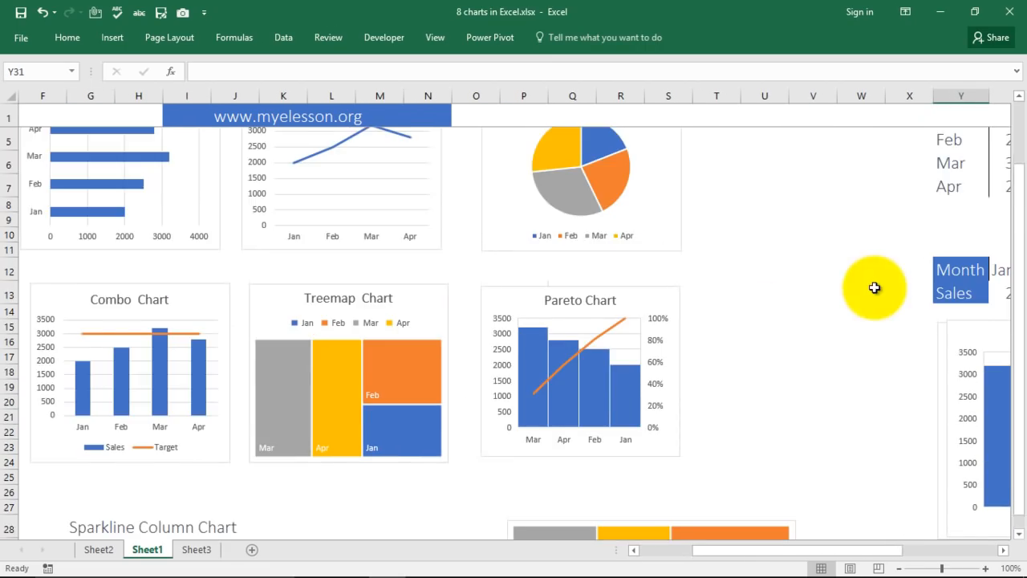
{"action": "scroll", "coordinate": [532, 371], "scroll_direction": "down", "scroll_amount": 5}
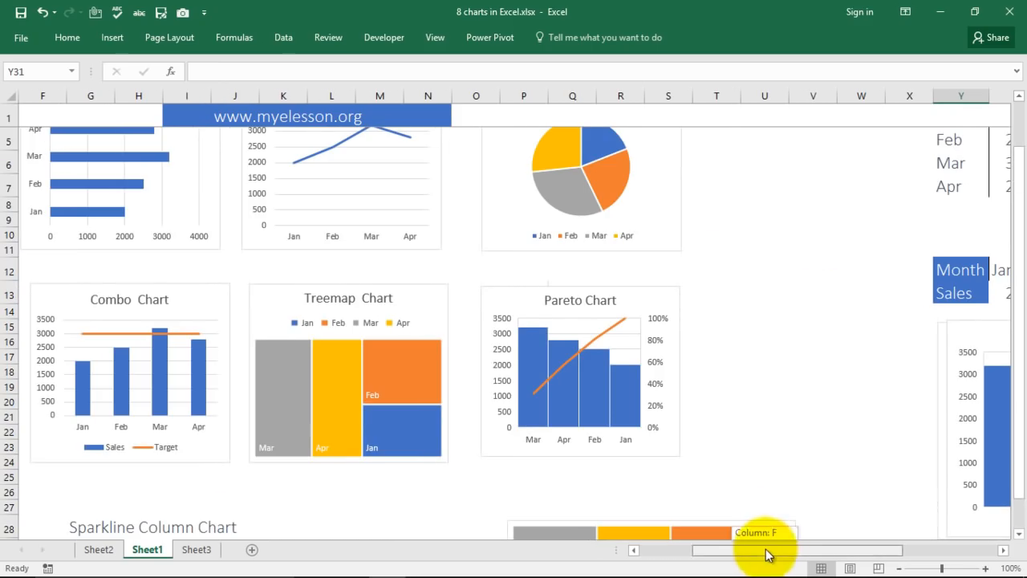
{"action": "left_click_drag", "start_coordinate": [766, 552], "coordinate": [757, 412]}
{"action": "left_click_drag", "start_coordinate": [623, 294], "coordinate": [842, 294]}
Create a column sparkline from Y13:AC13 in cell G31, then select it.
{"action": "left_click", "coordinate": [112, 38]}
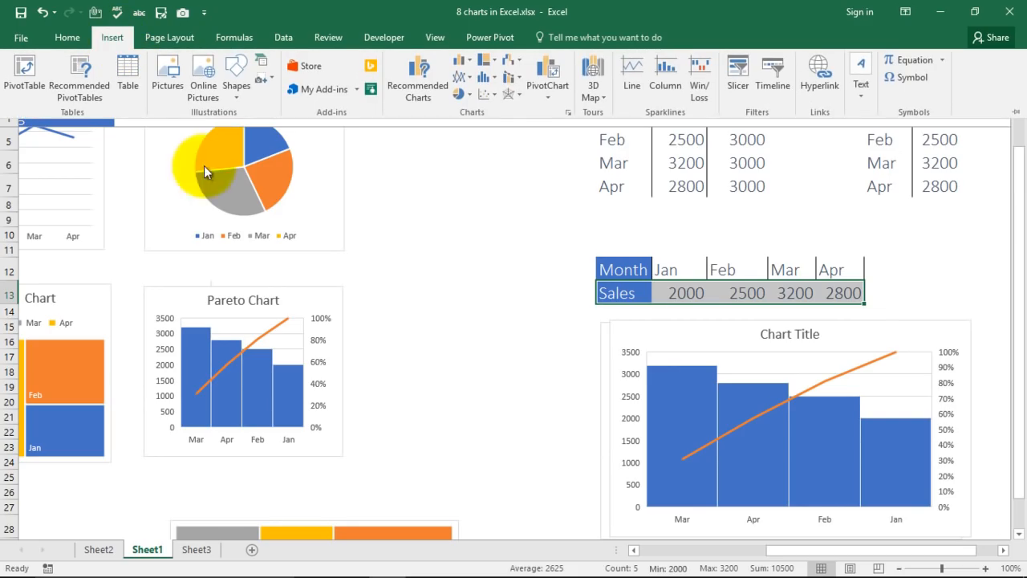
{"action": "left_click", "coordinate": [668, 80]}
{"action": "scroll", "coordinate": [441, 393], "scroll_direction": "down", "scroll_amount": 4}
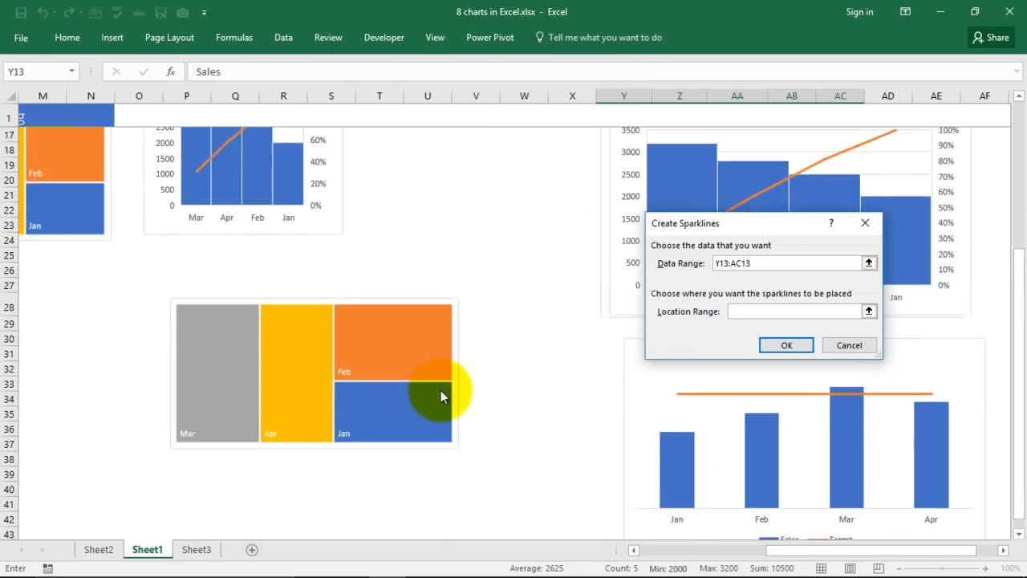
{"action": "scroll", "coordinate": [441, 394], "scroll_direction": "down", "scroll_amount": 3}
{"action": "left_click_drag", "start_coordinate": [770, 553], "coordinate": [653, 564]}
{"action": "left_click", "coordinate": [341, 218]}
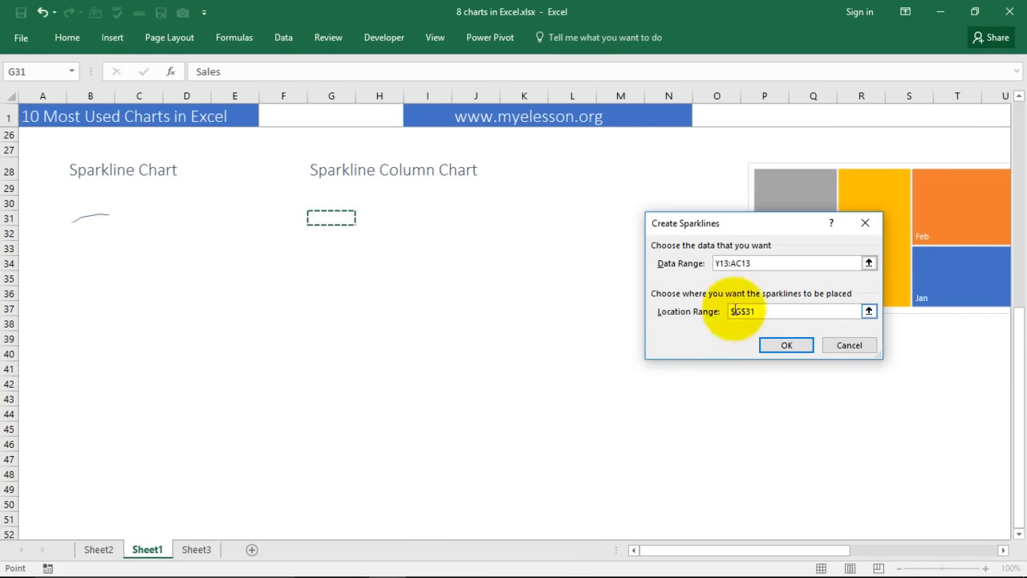
{"action": "left_click", "coordinate": [788, 346]}
{"action": "left_click", "coordinate": [389, 278]}
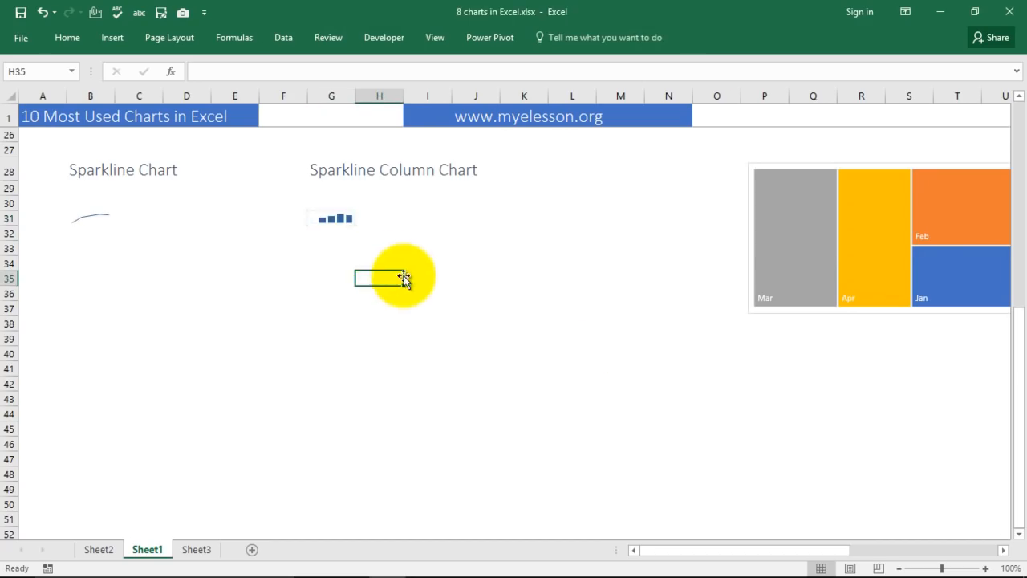
{"action": "left_click", "coordinate": [335, 218]}
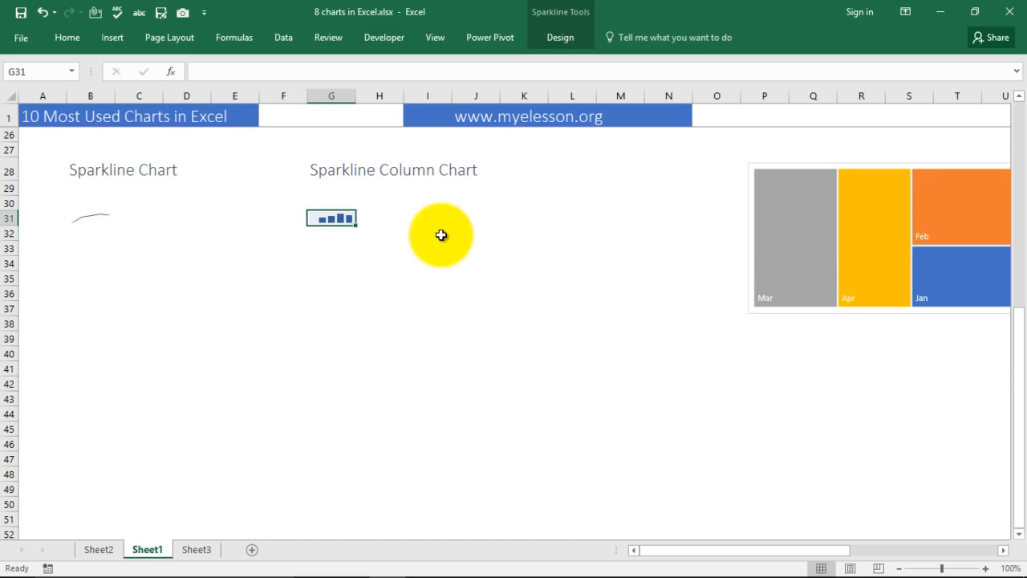
{"action": "scroll", "coordinate": [503, 340], "scroll_direction": "up", "scroll_amount": 3}
{"action": "scroll", "coordinate": [504, 340], "scroll_direction": "up", "scroll_amount": 3}
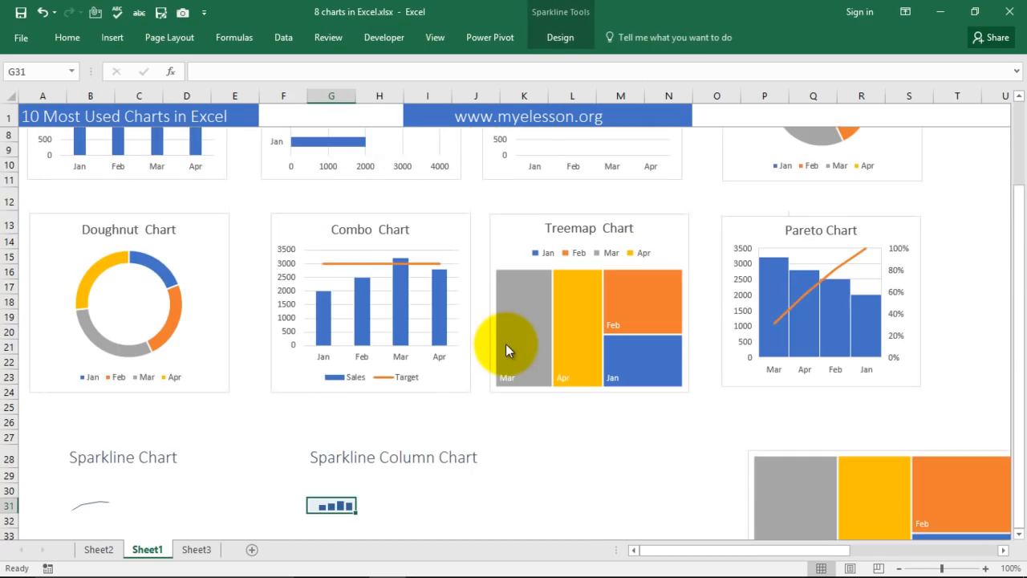
Select the Month/Sales/Target table Y3:AA7 by keyboard and press F11 for a Chart1 column chart.
{"action": "key", "text": "Right"}
{"action": "key", "text": "Right"}
{"action": "key", "text": "Right"}
{"action": "key", "text": "Right"}
{"action": "key", "text": "Right"}
{"action": "key", "text": "Right"}
{"action": "key", "text": "Right"}
{"action": "key", "text": "Right"}
{"action": "key", "text": "Right"}
{"action": "key", "text": "Right"}
{"action": "key", "text": "Right"}
{"action": "key", "text": "Right"}
{"action": "key", "text": "Right"}
{"action": "key", "text": "Right"}
{"action": "key", "text": "Right"}
{"action": "key", "text": "Right"}
{"action": "key", "text": "Right"}
{"action": "key", "text": "Right"}
{"action": "key", "text": "Right"}
{"action": "key", "text": "Right"}
{"action": "key", "text": "Right"}
{"action": "key", "text": "Right"}
{"action": "key", "text": "Right"}
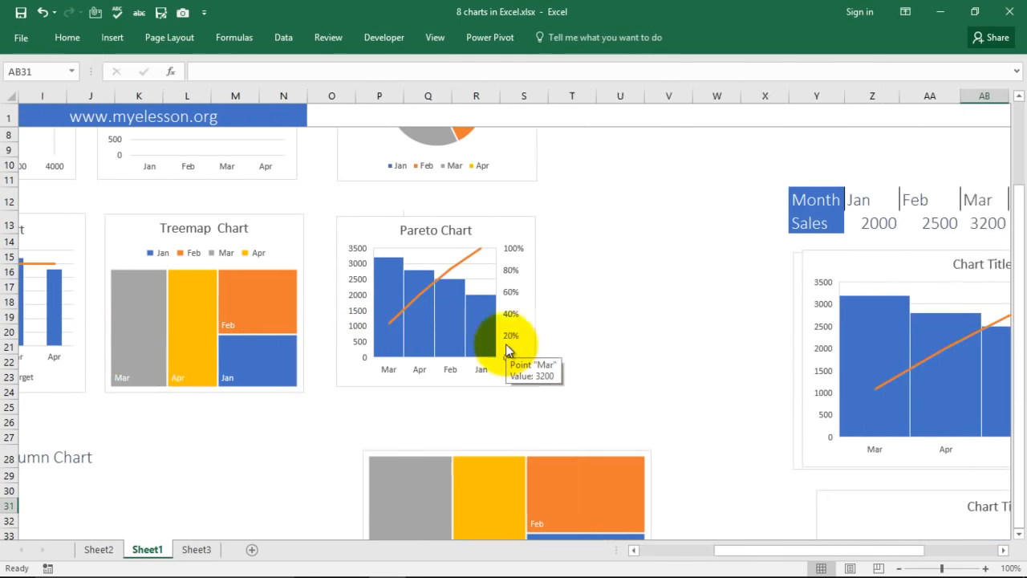
{"action": "key", "text": "Right"}
{"action": "key", "text": "Right"}
{"action": "key", "text": "Up"}
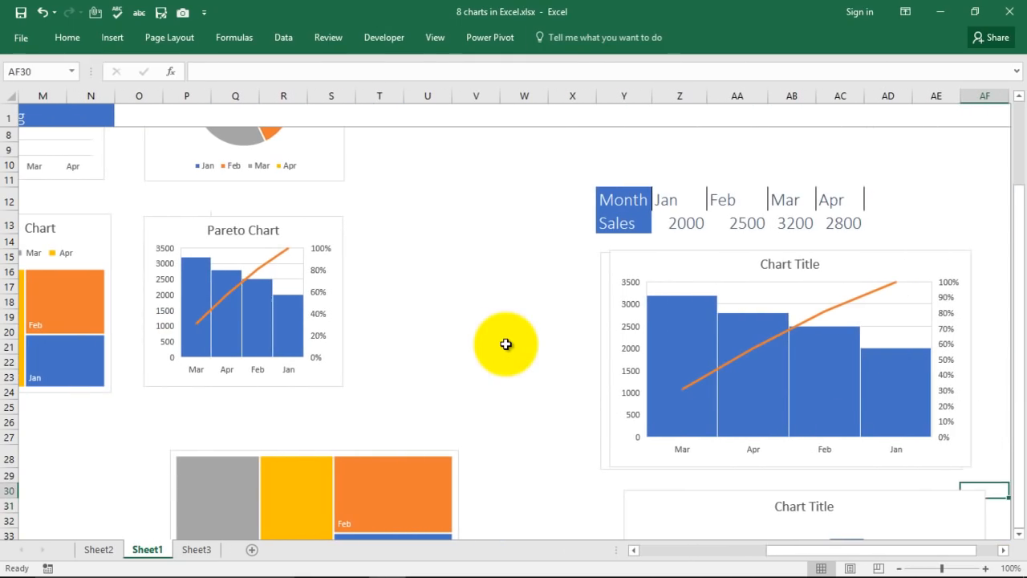
{"action": "key", "text": "ctrl+Up"}
{"action": "key", "text": "Left"}
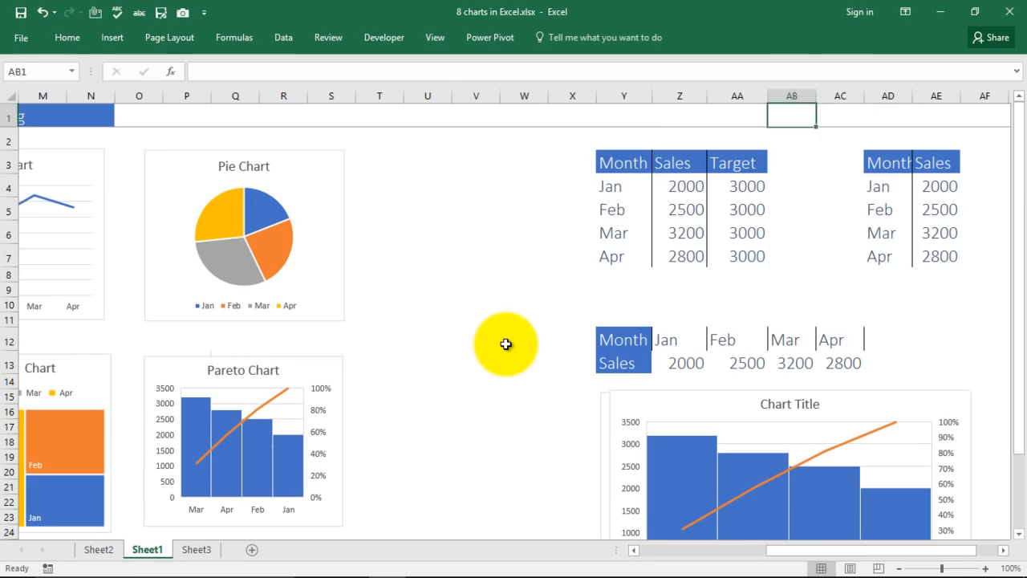
{"action": "key", "text": "Left"}
{"action": "key", "text": "Left"}
{"action": "key", "text": "Left"}
{"action": "key", "text": "Down"}
{"action": "key", "text": "shift+Right"}
{"action": "key", "text": "shift+Right"}
{"action": "key", "text": "shift+Down"}
{"action": "key", "text": "shift+Down"}
{"action": "key", "text": "shift+Down"}
{"action": "key", "text": "shift+Down"}
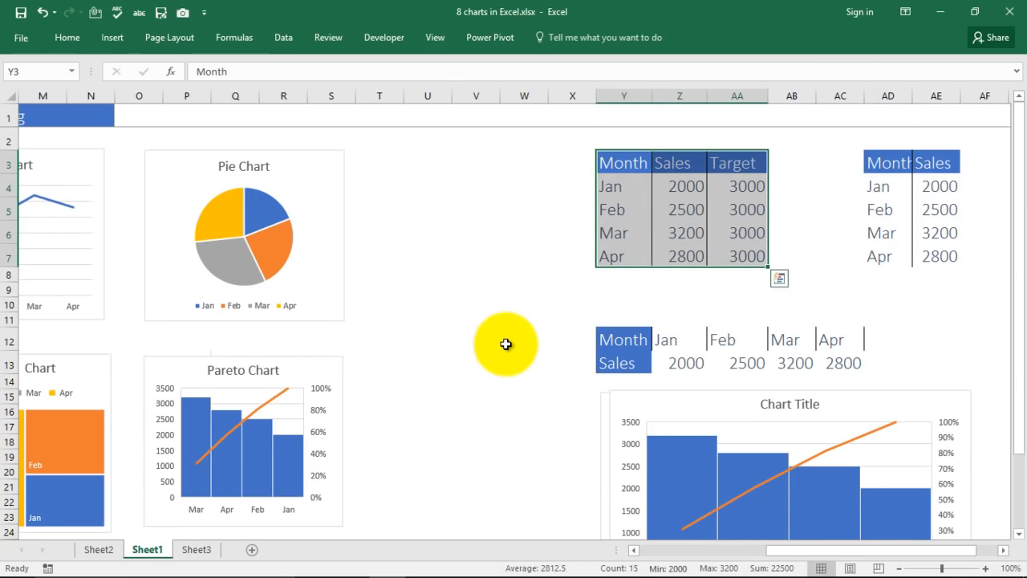
{"action": "key", "text": "F11"}
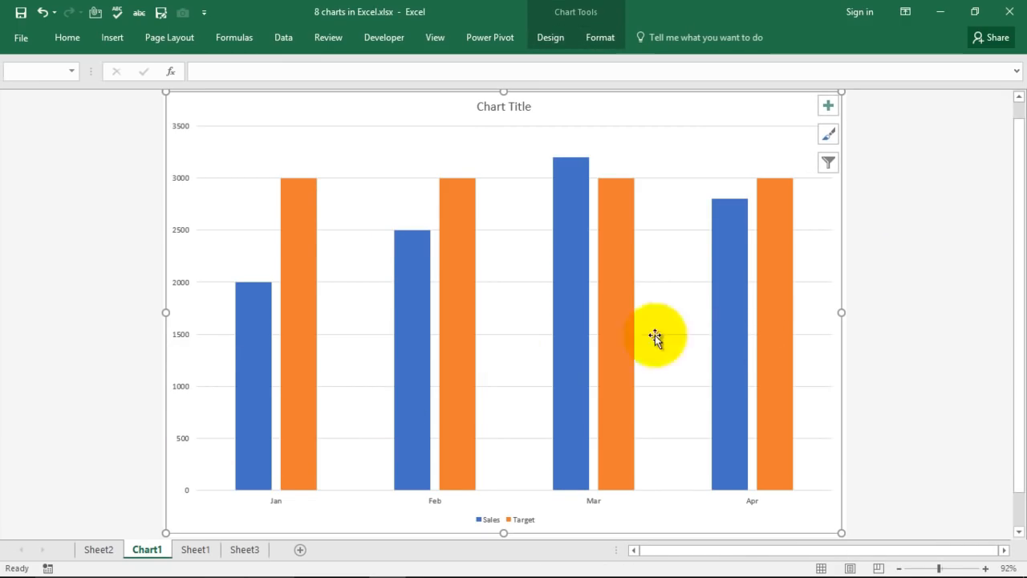
{"action": "left_click", "coordinate": [45, 202]}
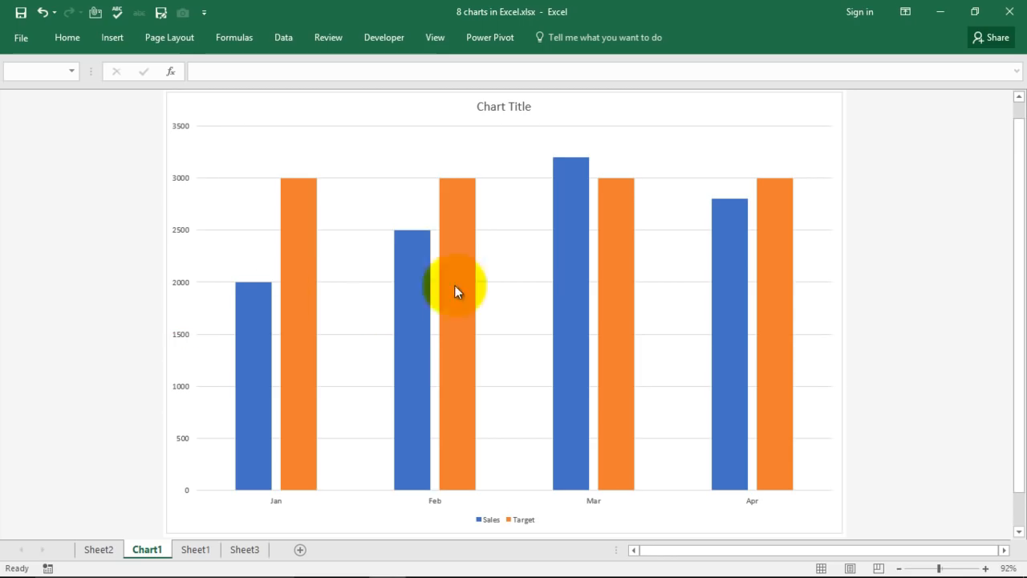
{"action": "mouse_move", "coordinate": [441, 257]}
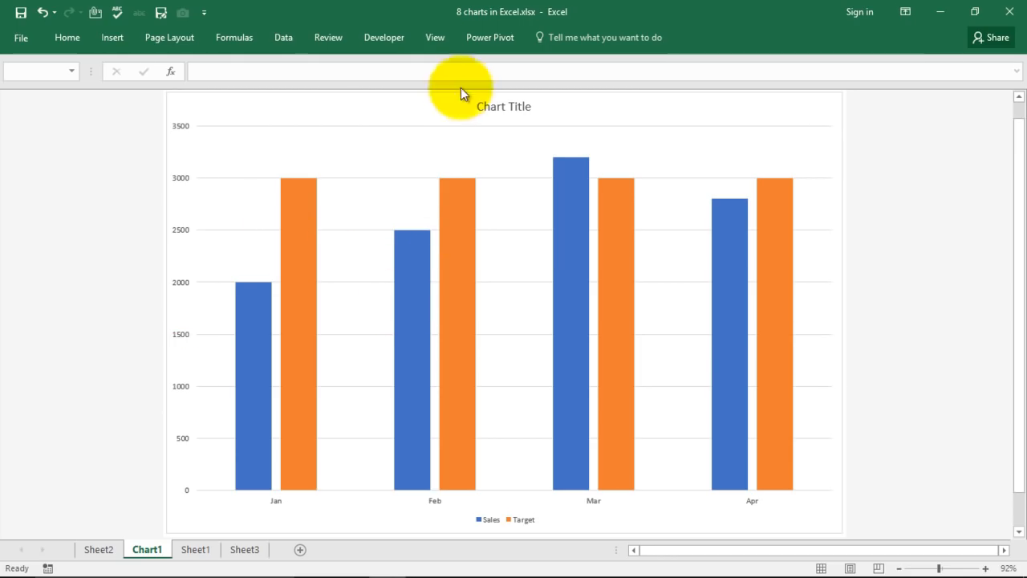
{"action": "left_click", "coordinate": [492, 143]}
Apply the green/blue colour set and a quick layout with top legend and data labels.
{"action": "left_click", "coordinate": [551, 38]}
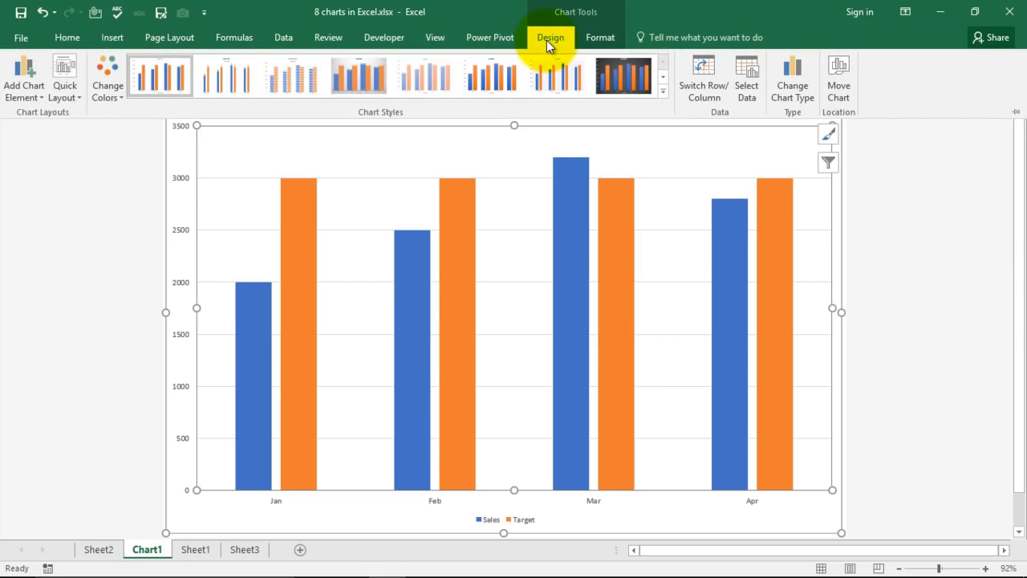
{"action": "left_click", "coordinate": [65, 87]}
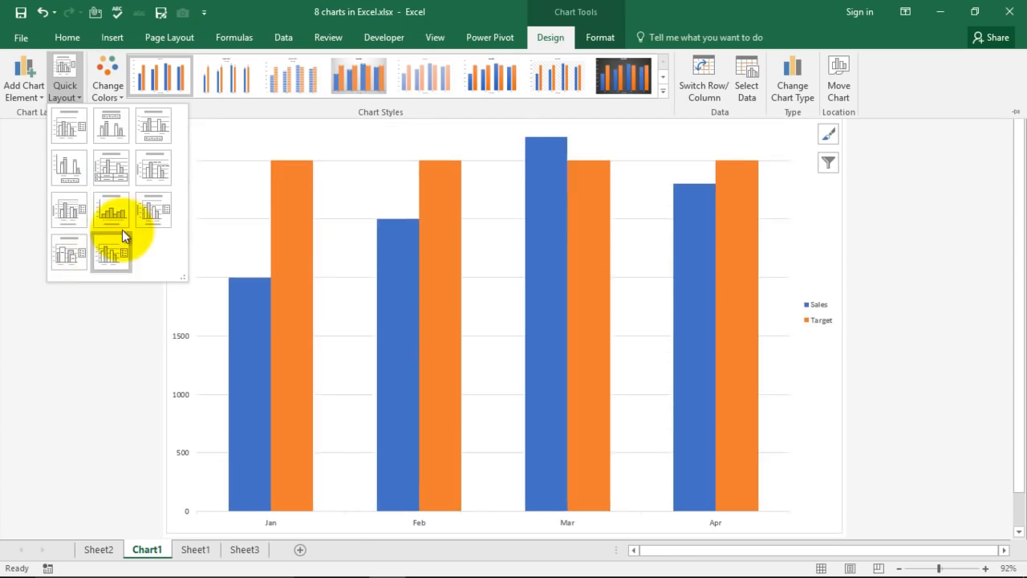
{"action": "left_click", "coordinate": [111, 90]}
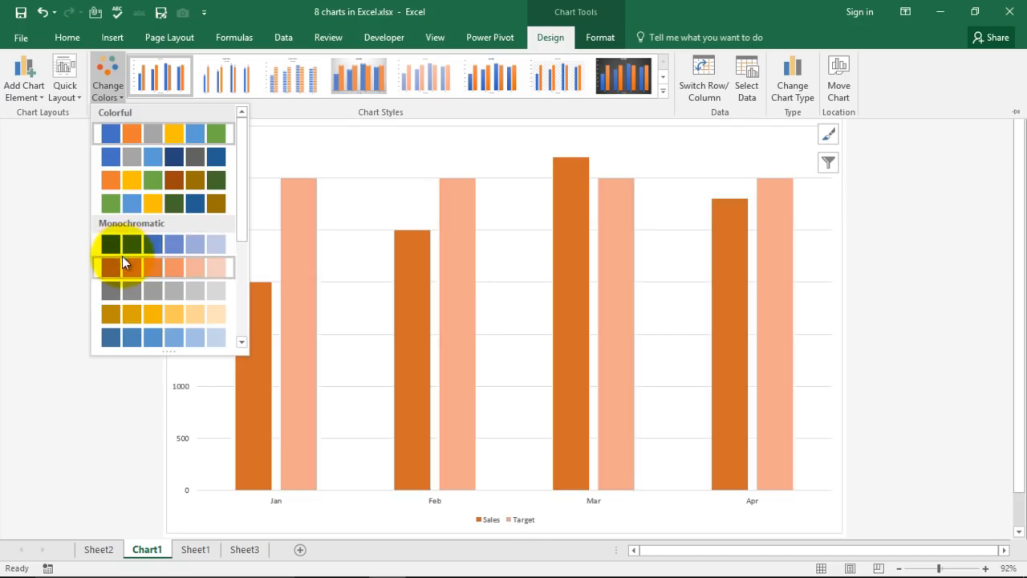
{"action": "left_click", "coordinate": [120, 192]}
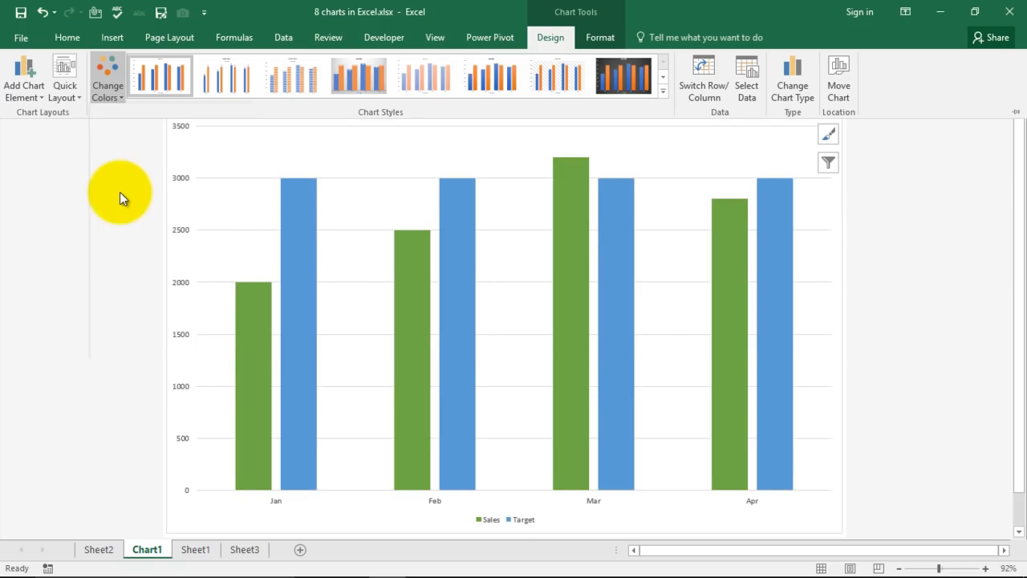
{"action": "left_click", "coordinate": [77, 90]}
{"action": "left_click", "coordinate": [109, 126]}
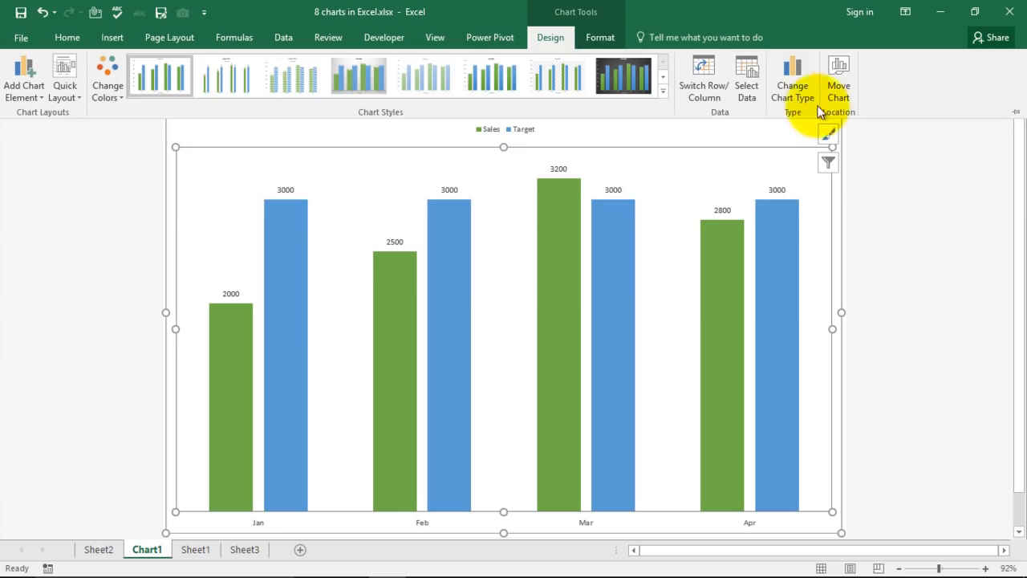
{"action": "left_click", "coordinate": [798, 71]}
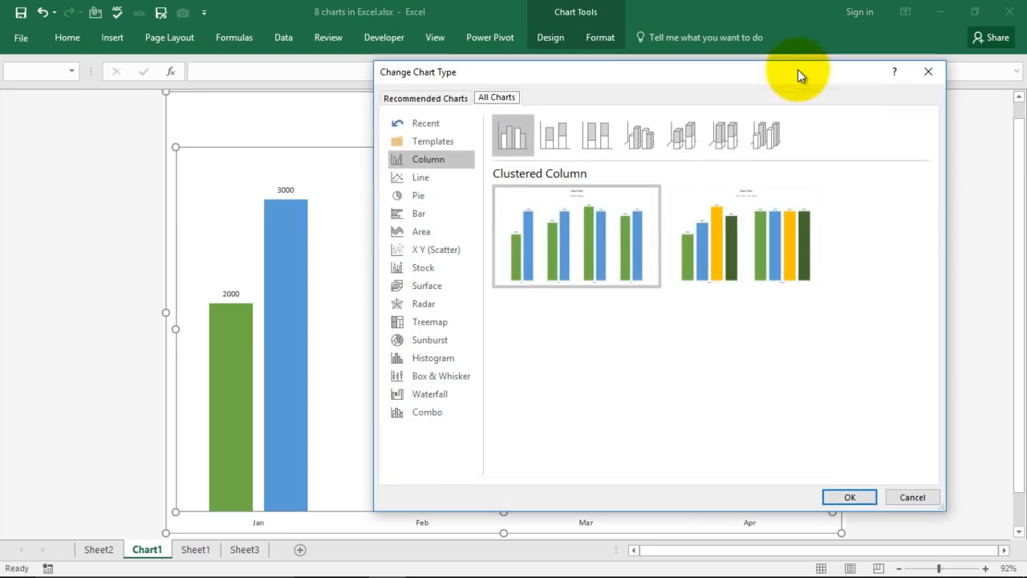
Browse Line, Pie, Bar, Area and Scatter types without changing the chart, then return to Sheet1.
{"action": "left_click", "coordinate": [424, 180]}
{"action": "left_click", "coordinate": [419, 196]}
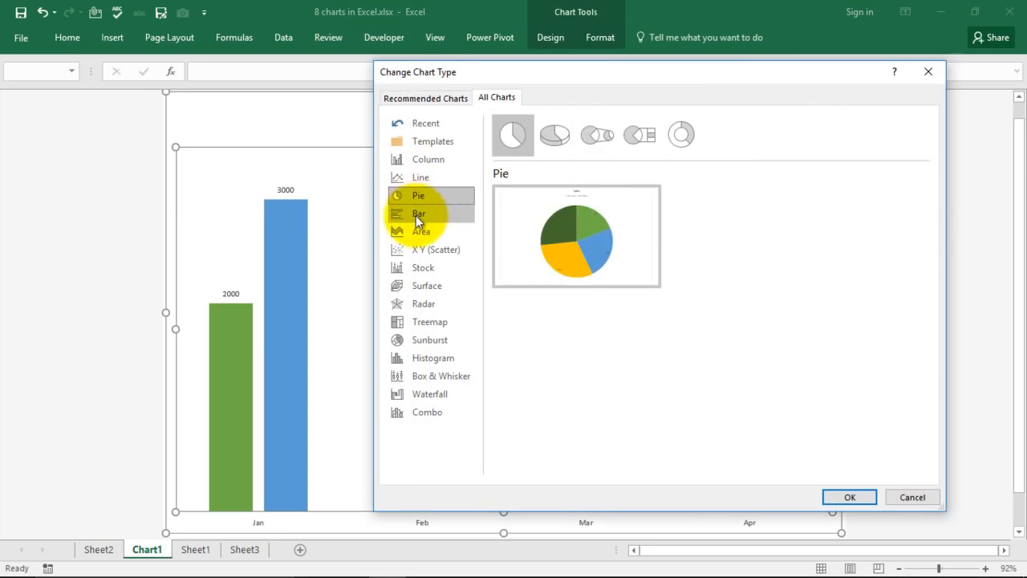
{"action": "left_click", "coordinate": [415, 215]}
{"action": "left_click", "coordinate": [420, 231]}
{"action": "left_click", "coordinate": [421, 250]}
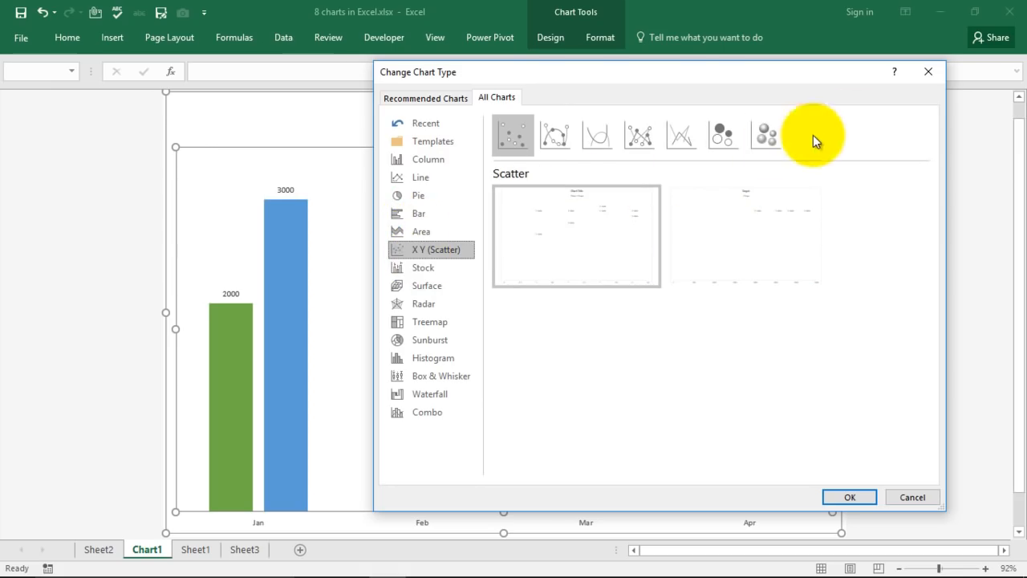
{"action": "left_click", "coordinate": [927, 73]}
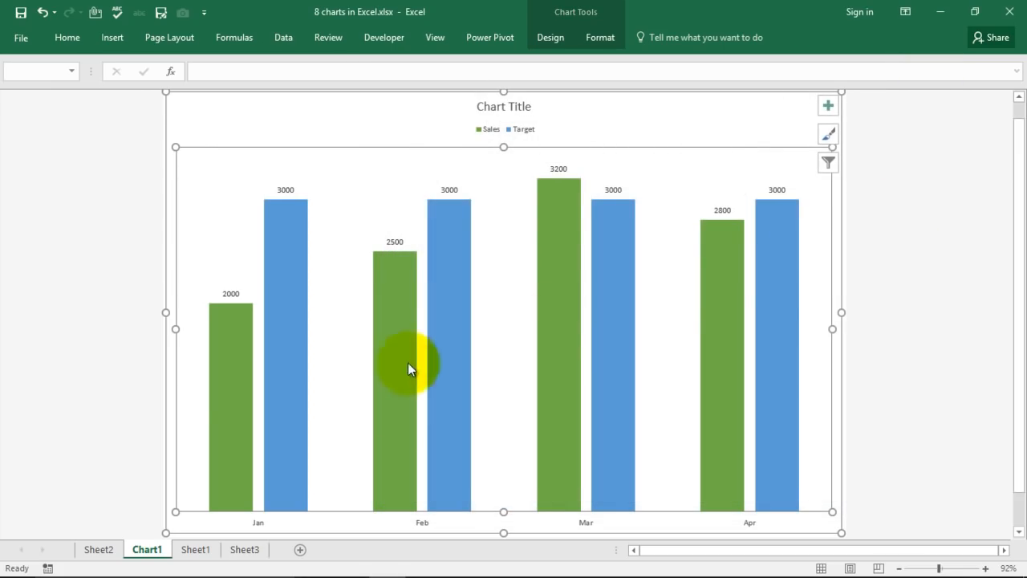
{"action": "left_click", "coordinate": [186, 550]}
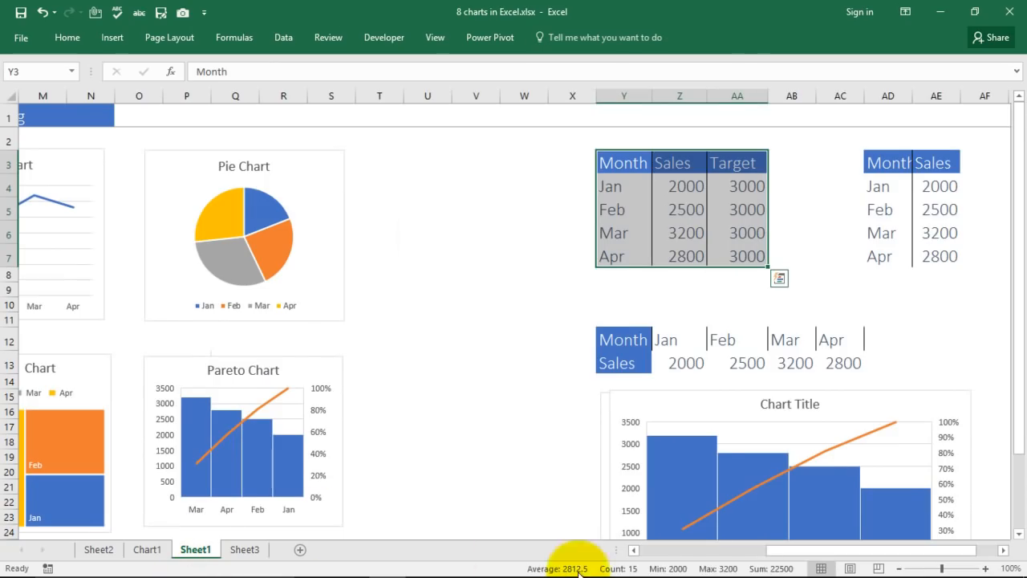
{"action": "left_click_drag", "start_coordinate": [770, 551], "coordinate": [646, 550]}
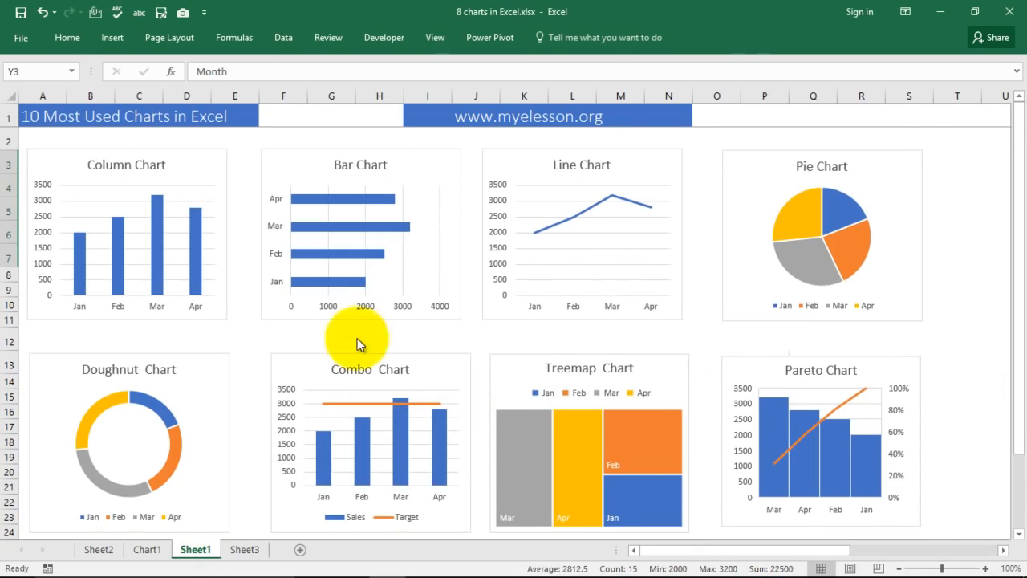